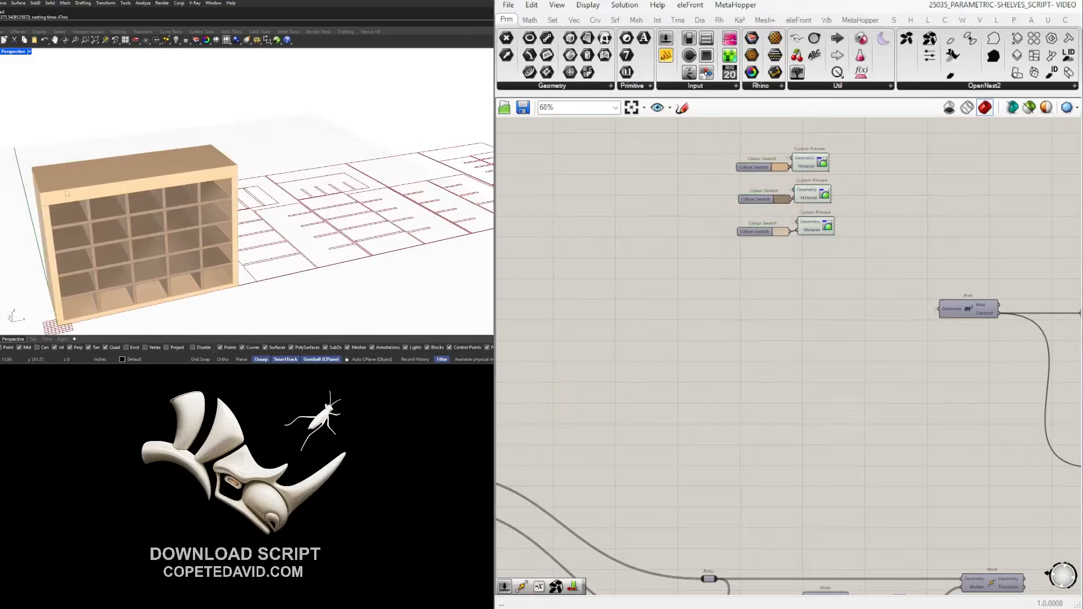
# Zoom the views and recentre the whole definition, including the OpenNest2 cluster, on the Grasshopper canvas.
pyautogui.scroll(-5, 191, 197)
pyautogui.scroll(10, 310, 266)
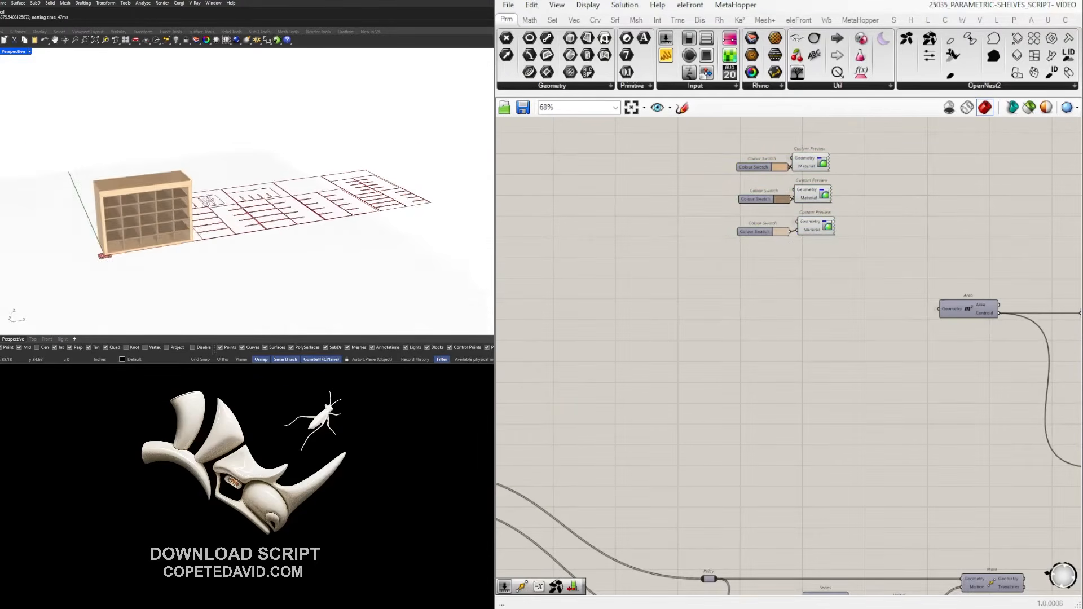
pyautogui.scroll(10, 309, 266)
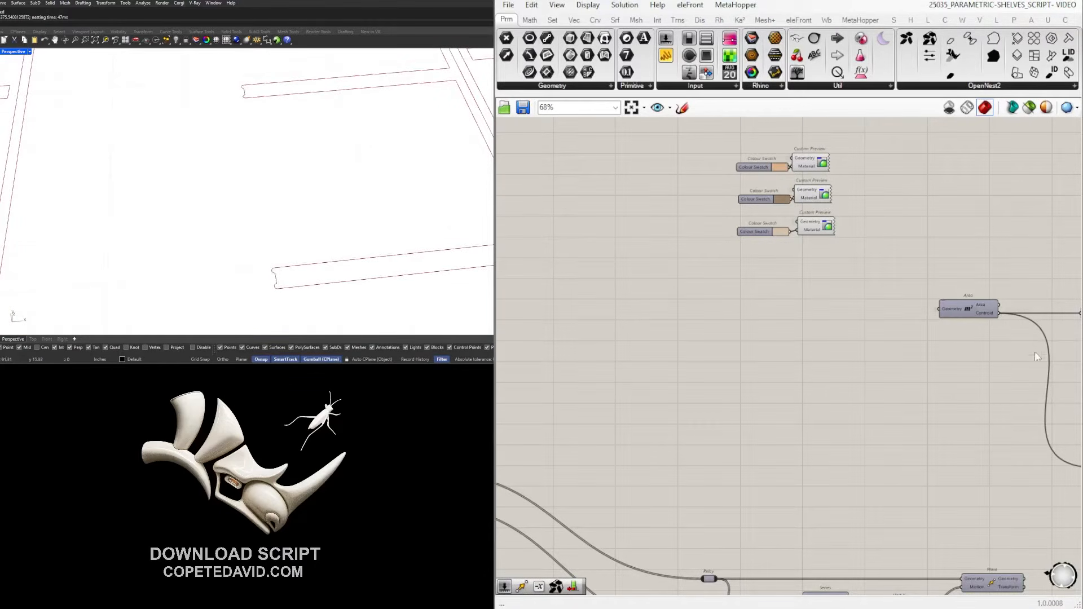
pyautogui.scroll(-8, 1078, 367)
pyautogui.scroll(-8, 349, 201)
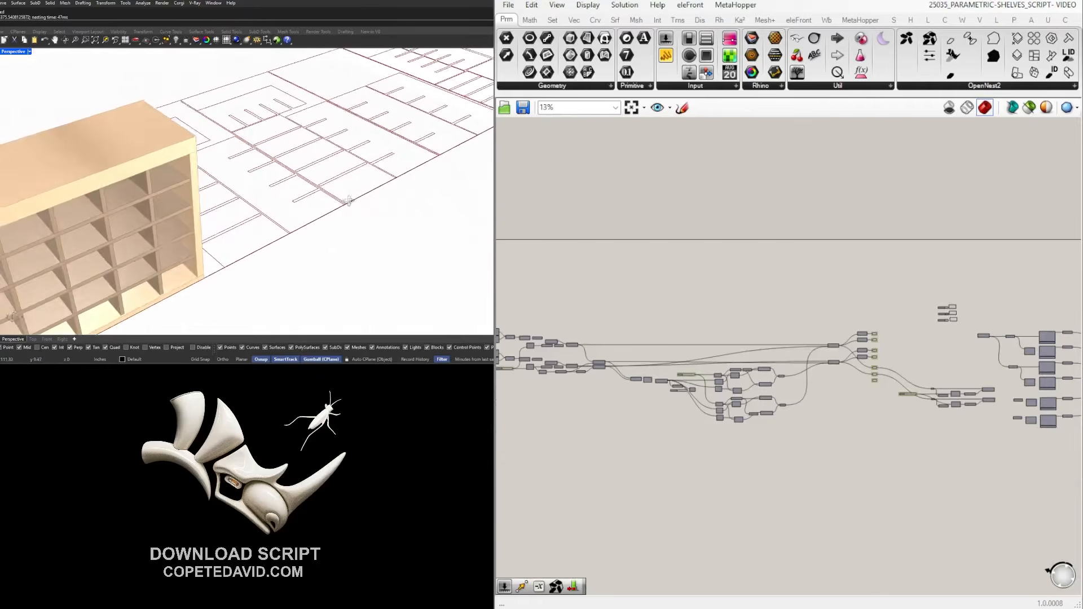
pyautogui.scroll(-8, 349, 200)
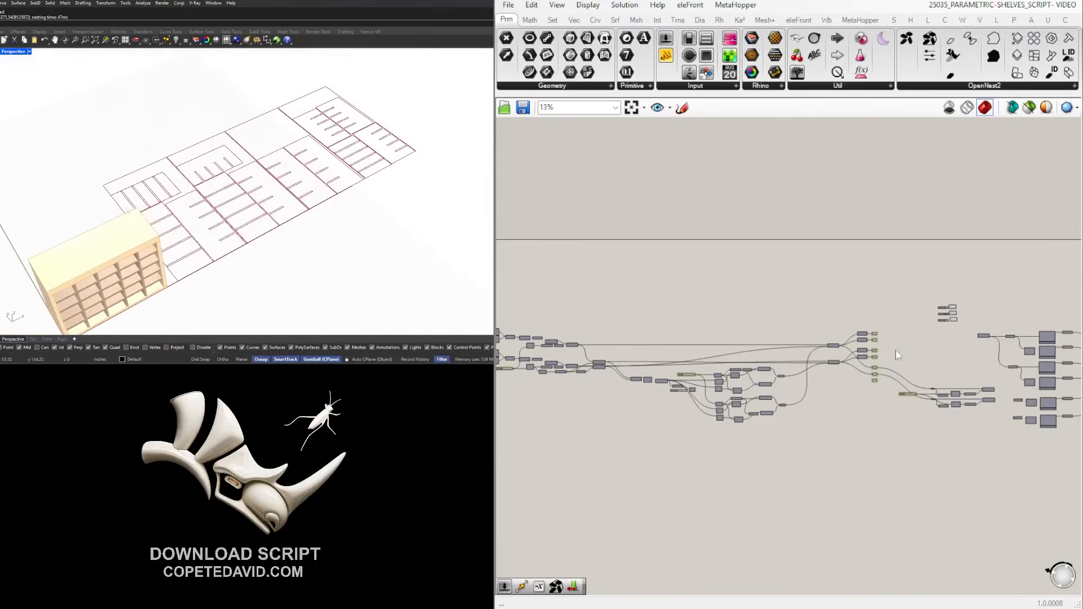
pyautogui.scroll(10, 893, 354)
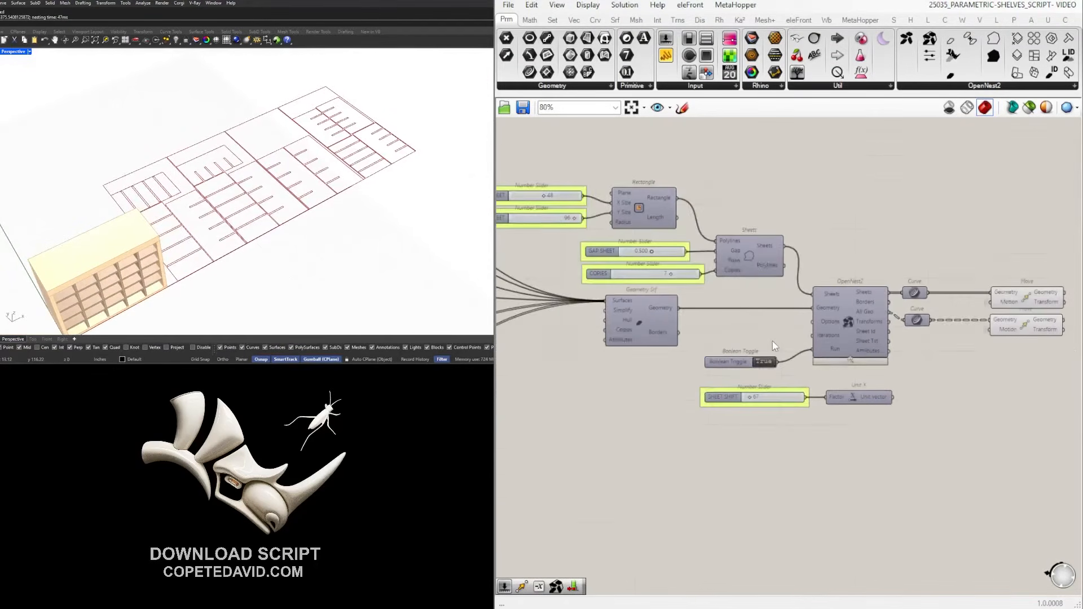
pyautogui.scroll(-8, 773, 346)
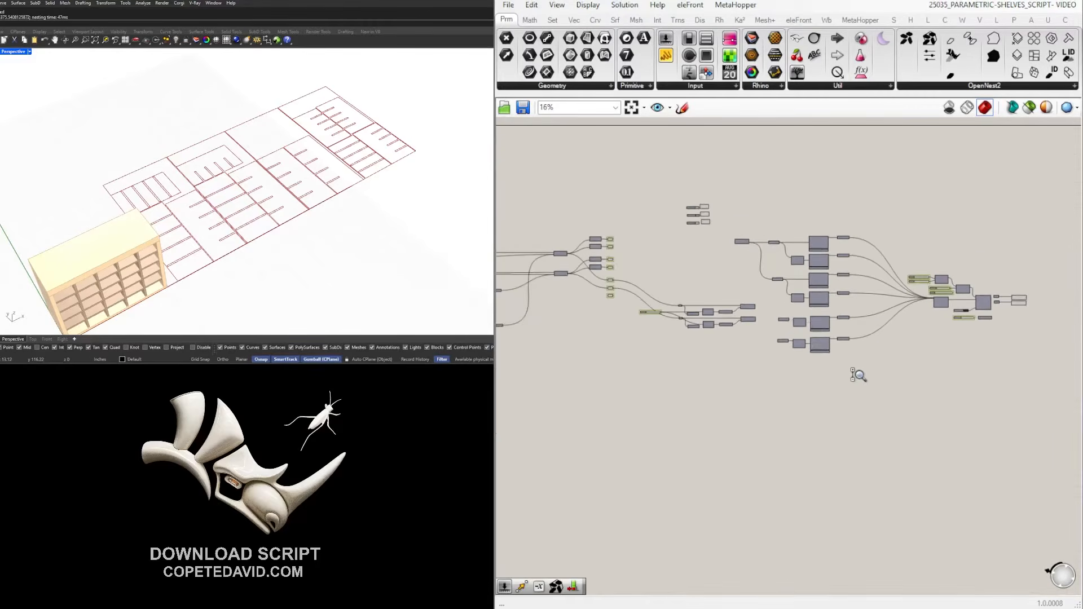
pyautogui.scroll(1, 855, 374)
pyautogui.scroll(-4, 847, 381)
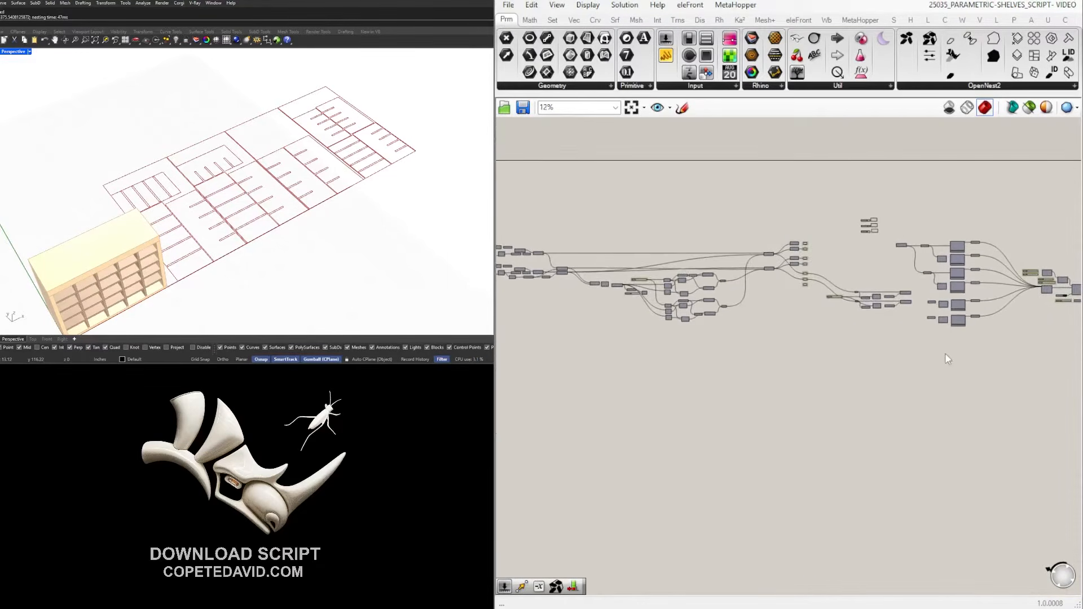
pyautogui.scroll(-1, 897, 384)
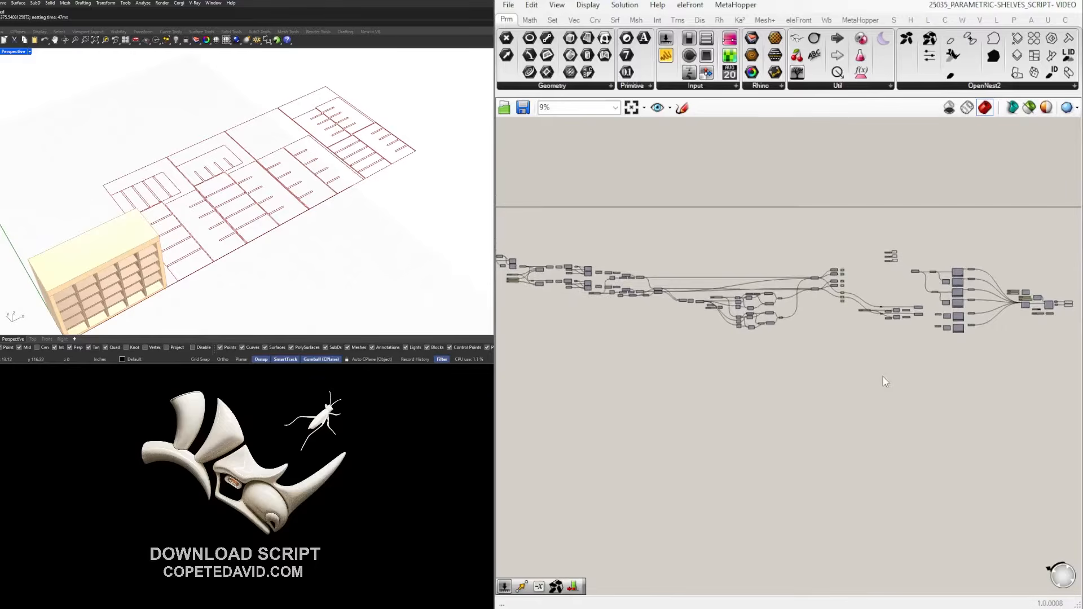
pyautogui.moveTo(881, 376); pyautogui.dragTo(914, 364, button='right')
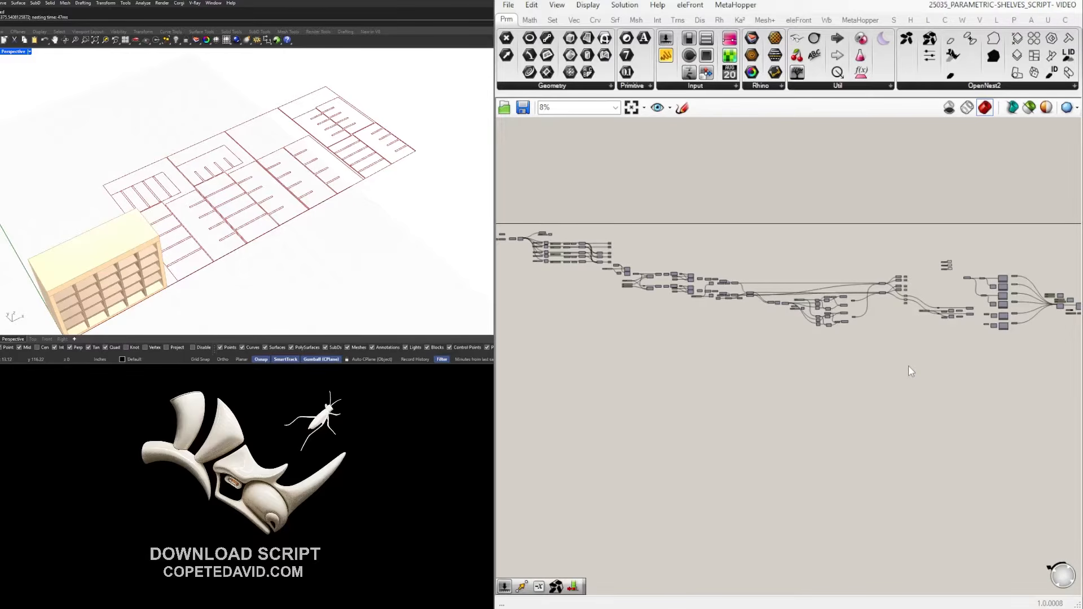
# Orbit the Perspective view to see the shelf and nested sheet layout frontally, then zoom in.
pyautogui.moveTo(102, 226); pyautogui.dragTo(223, 208, button='right')
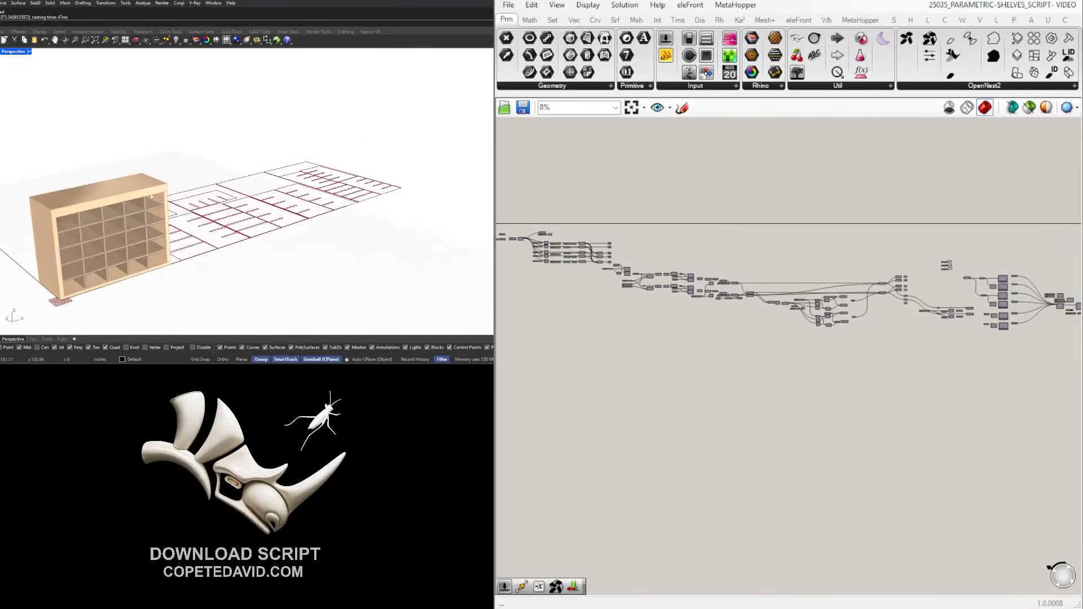
pyautogui.scroll(10, 947, 353)
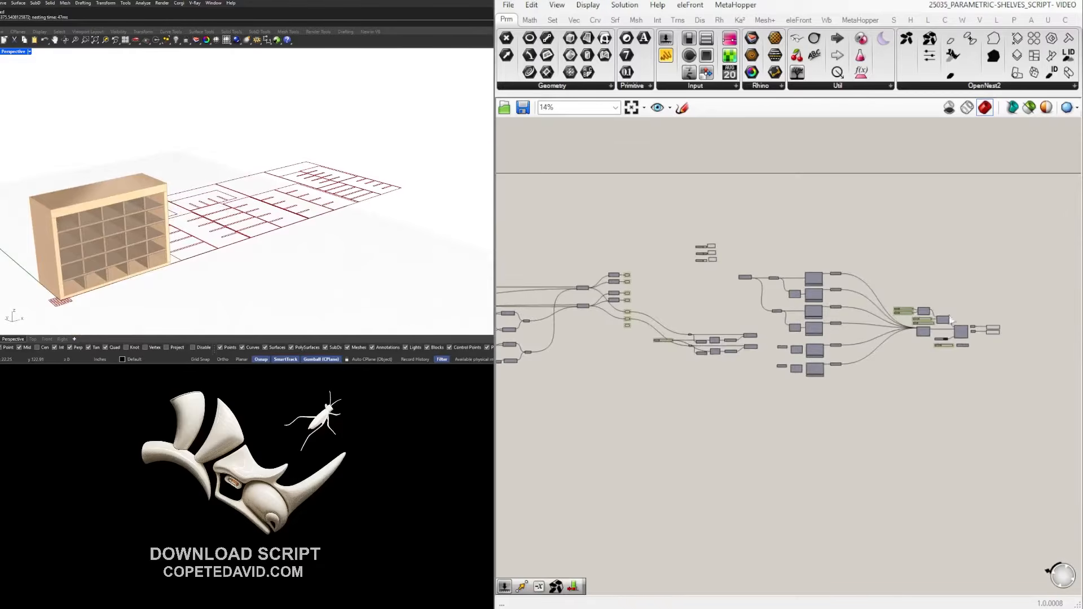
pyautogui.scroll(3, 920, 351)
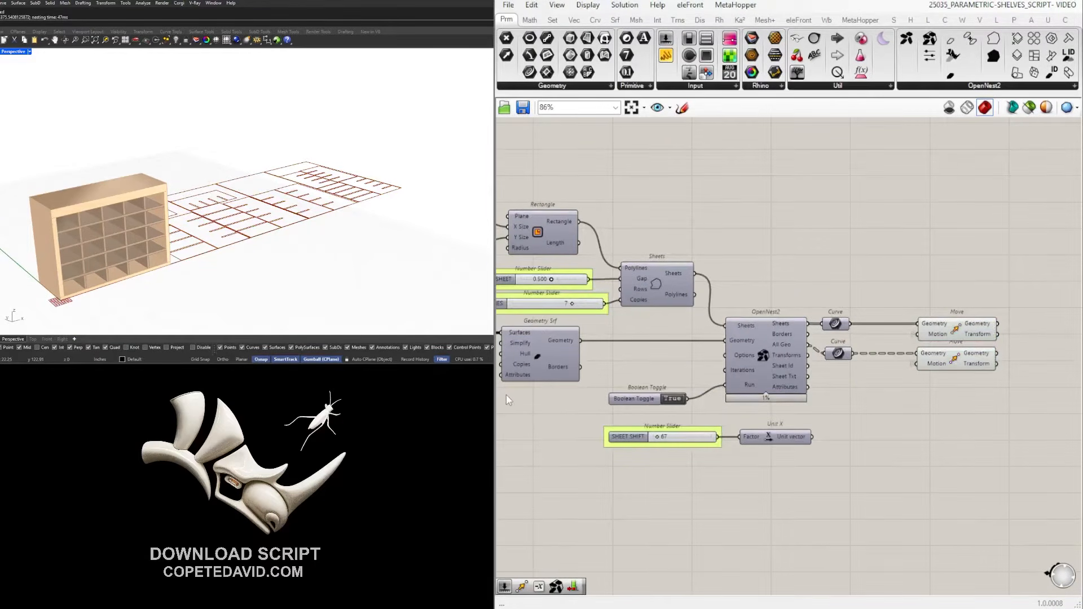
pyautogui.scroll(1, 506, 395)
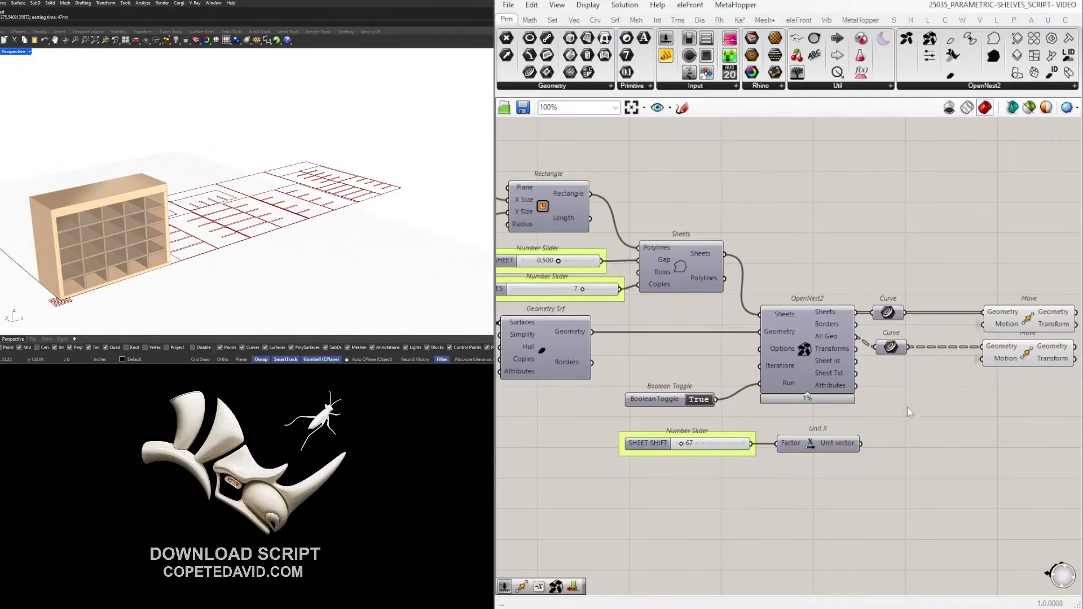
# Zoom to show the wider, wood-finished two-row cubby bookcase without the nesting layout.
pyautogui.scroll(4, 195, 242)
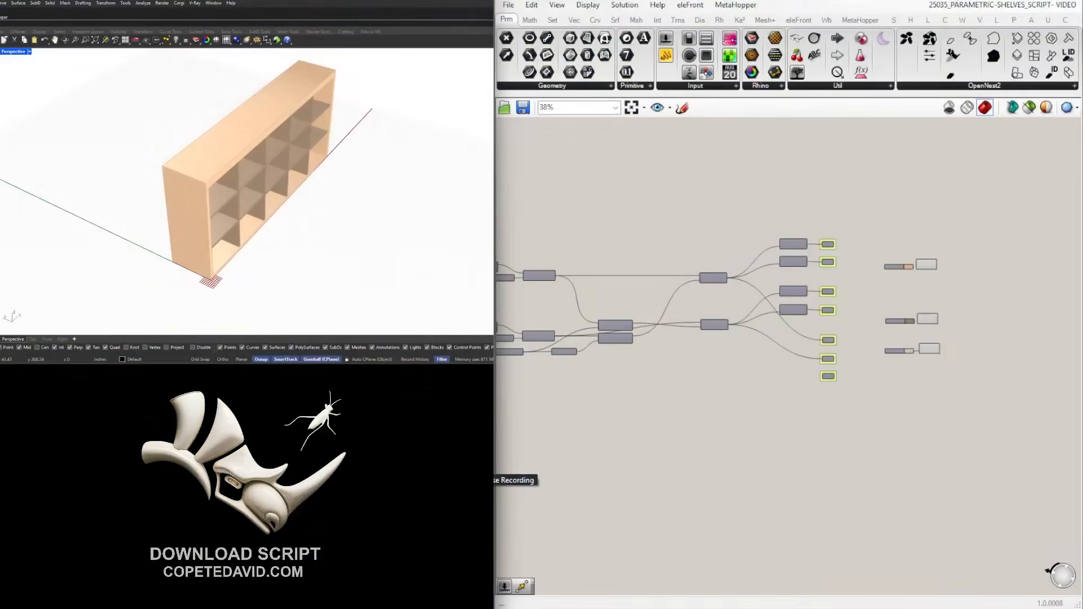
pyautogui.moveTo(104, 204); pyautogui.dragTo(179, 186, button='right')
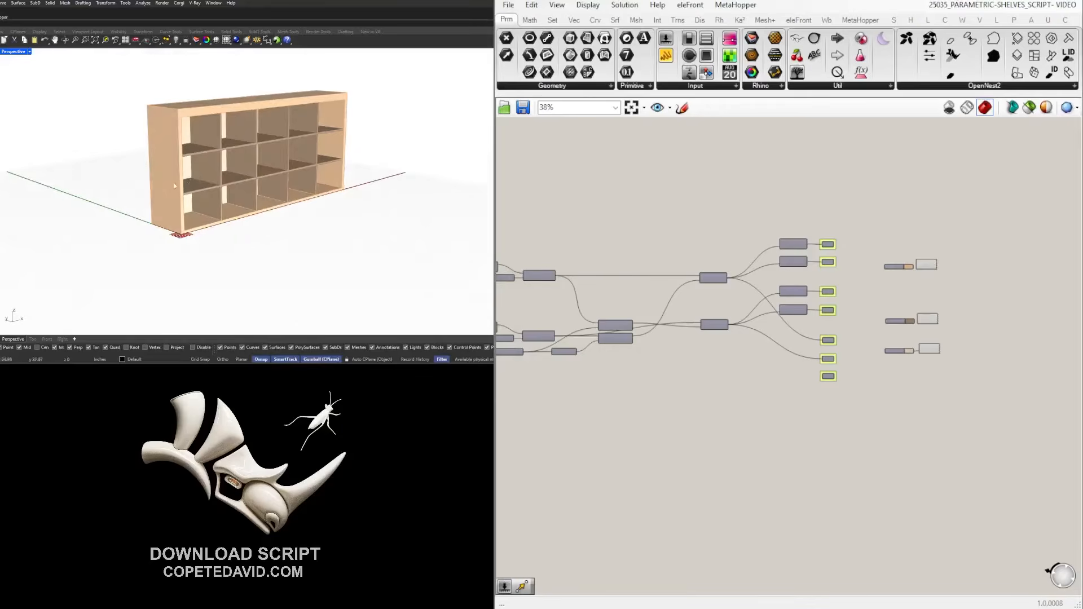
pyautogui.moveTo(1018, 434); pyautogui.dragTo(1006, 413, button='right')
pyautogui.moveTo(882, 367); pyautogui.dragTo(891, 388, button='right')
pyautogui.moveTo(188, 155); pyautogui.dragTo(155, 181, button='right')
pyautogui.scroll(-5, 819, 425)
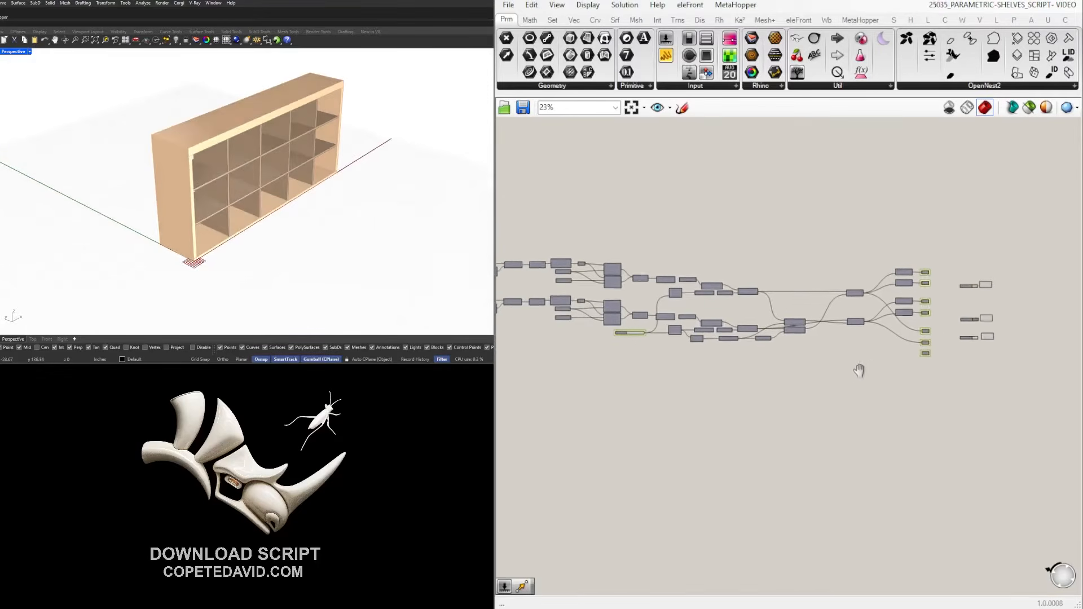
pyautogui.moveTo(909, 352); pyautogui.dragTo(942, 338, button='right')
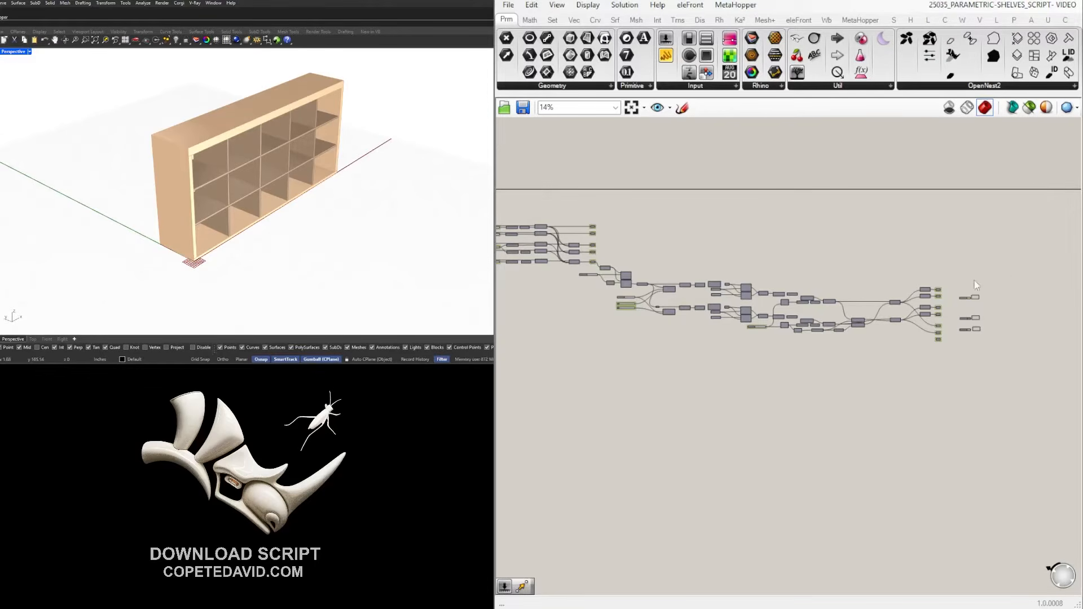
pyautogui.scroll(2, 987, 313)
# Disable preview on the Custom Preview components to hide the shaded shelf.
pyautogui.moveTo(997, 355); pyautogui.dragTo(950, 264)
pyautogui.middleClick(959, 236)
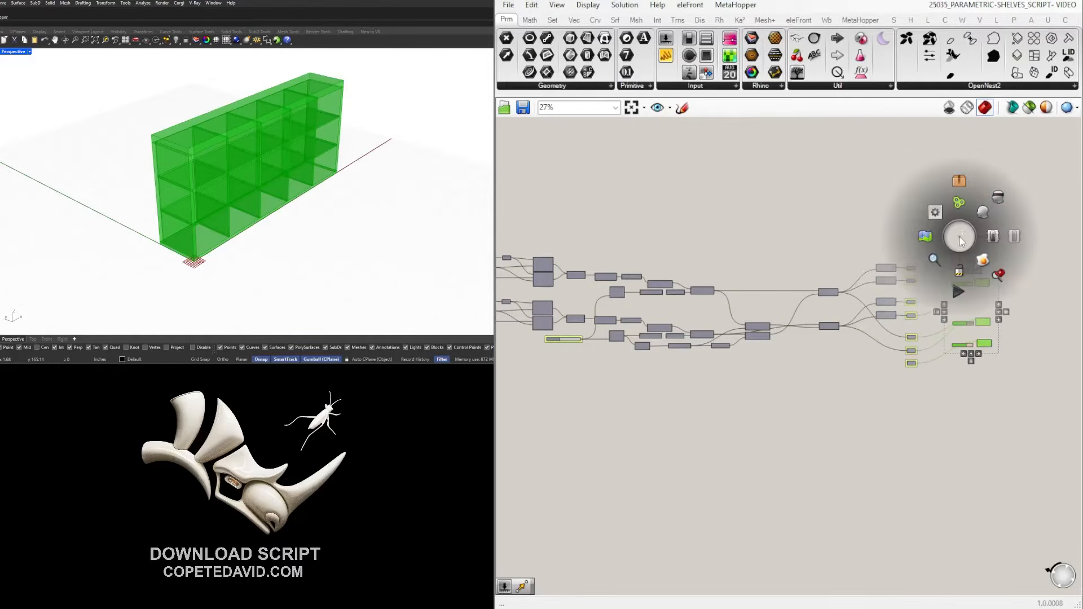
pyautogui.click(992, 204)
pyautogui.click(1002, 191)
pyautogui.scroll(2, 924, 305)
# Enable preview on the panel Geometry components so the shelf shows in red, viewed frontally.
pyautogui.moveTo(925, 446); pyautogui.dragTo(895, 202)
pyautogui.scroll(1, 906, 185)
pyautogui.middleClick(905, 184)
pyautogui.click(936, 172)
pyautogui.click(980, 196)
pyautogui.moveTo(247, 197); pyautogui.dragTo(193, 143, button='right')
pyautogui.scroll(6, 193, 142)
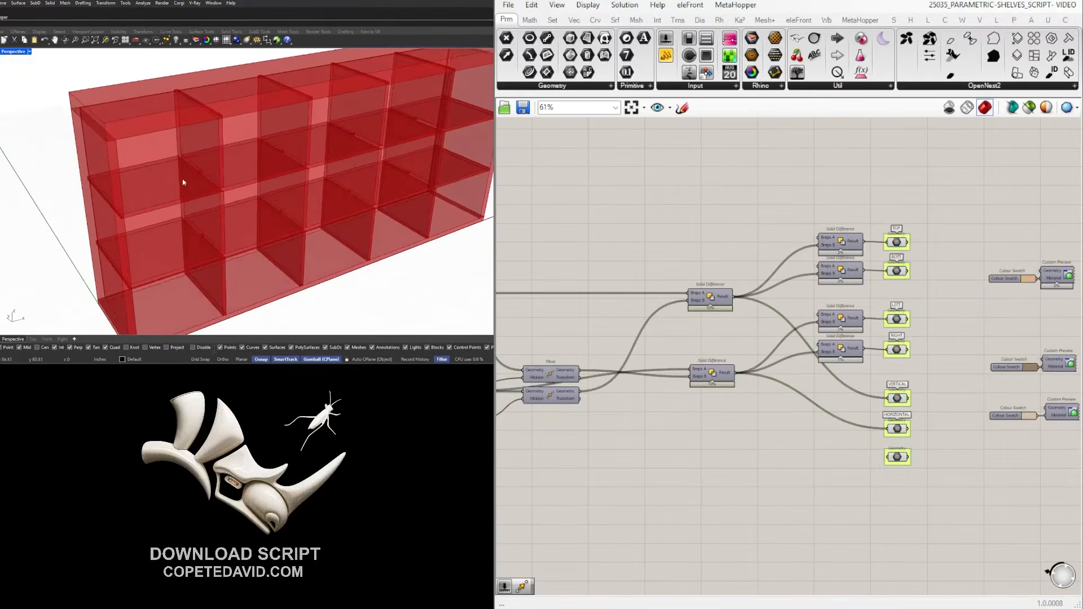
pyautogui.scroll(10, 198, 174)
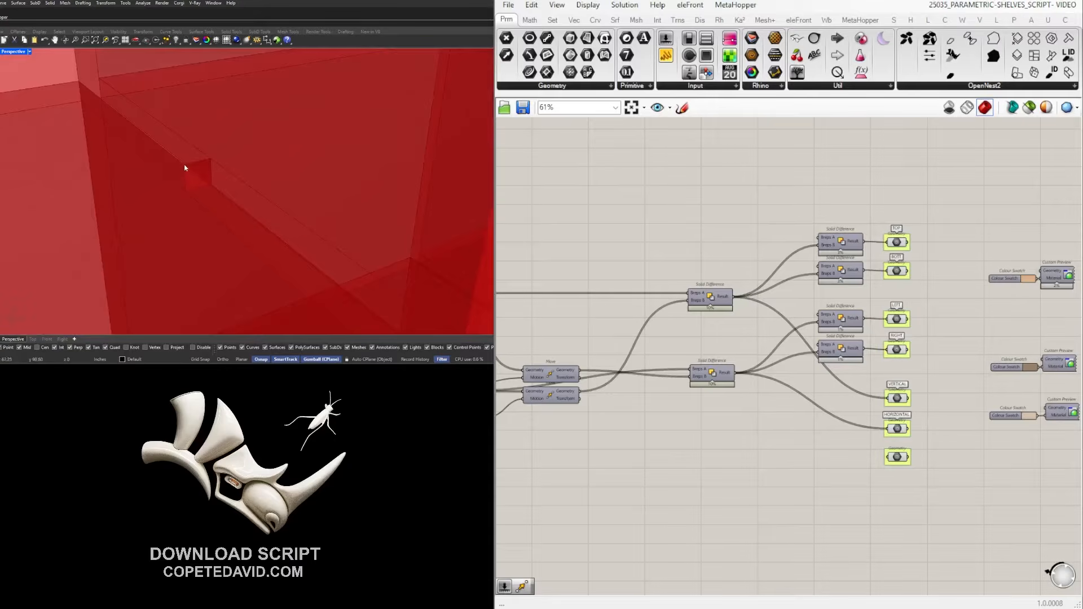
pyautogui.scroll(-1, 875, 315)
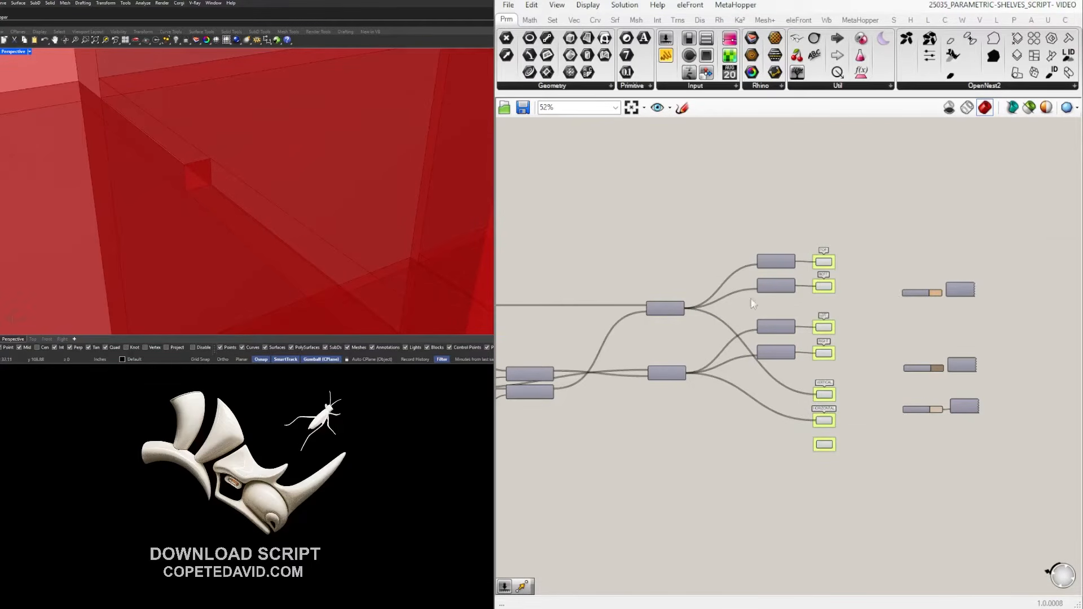
pyautogui.scroll(2, 739, 295)
# Disable preview on the TOP and BOTT Geometry components to hide the top and bottom panels.
pyautogui.moveTo(826, 297); pyautogui.dragTo(797, 236)
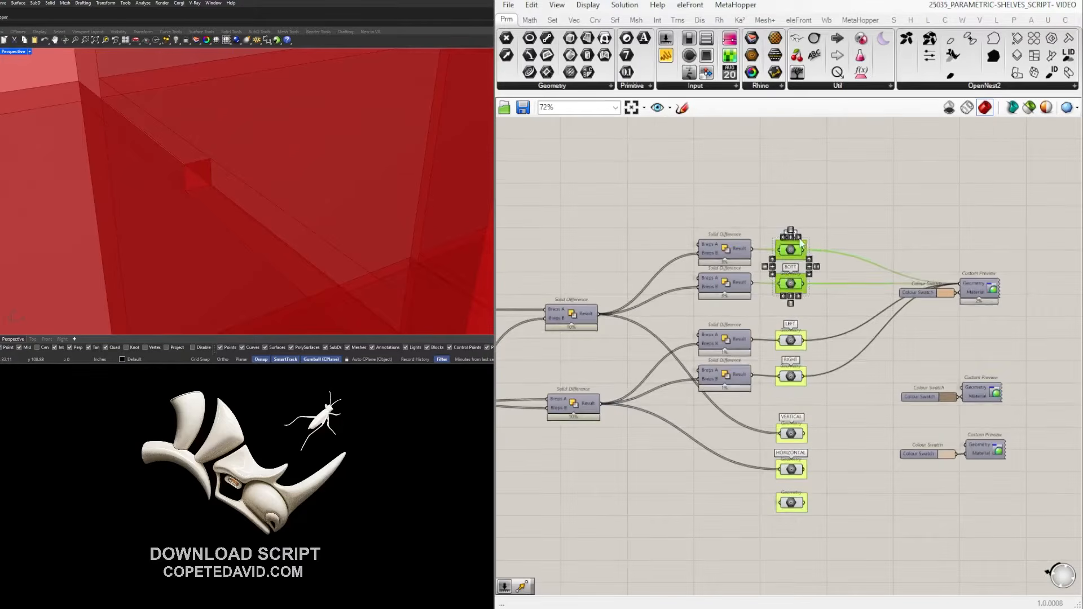
pyautogui.scroll(-2, 820, 292)
pyautogui.scroll(-12, 156, 193)
pyautogui.scroll(3, 812, 338)
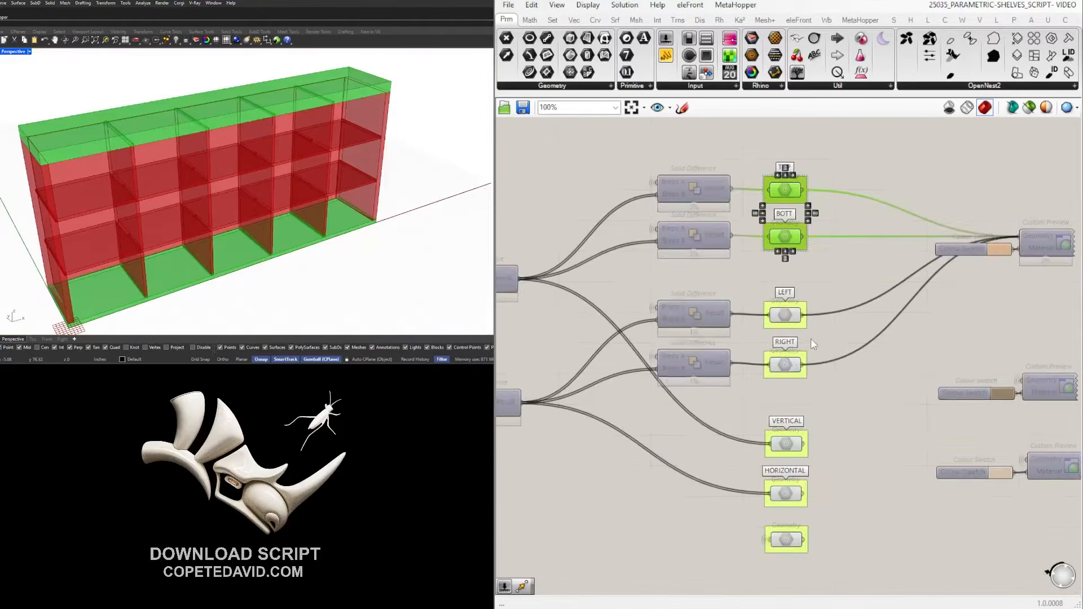
pyautogui.middleClick(805, 294)
pyautogui.click(840, 251)
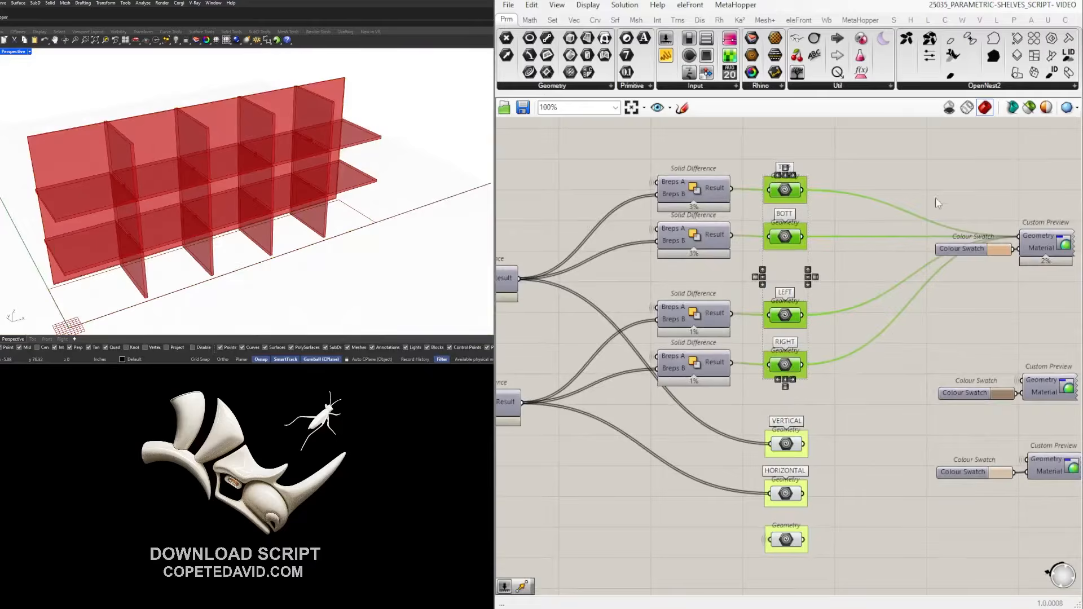
pyautogui.click(947, 193)
pyautogui.moveTo(59, 181); pyautogui.dragTo(189, 150, button='right')
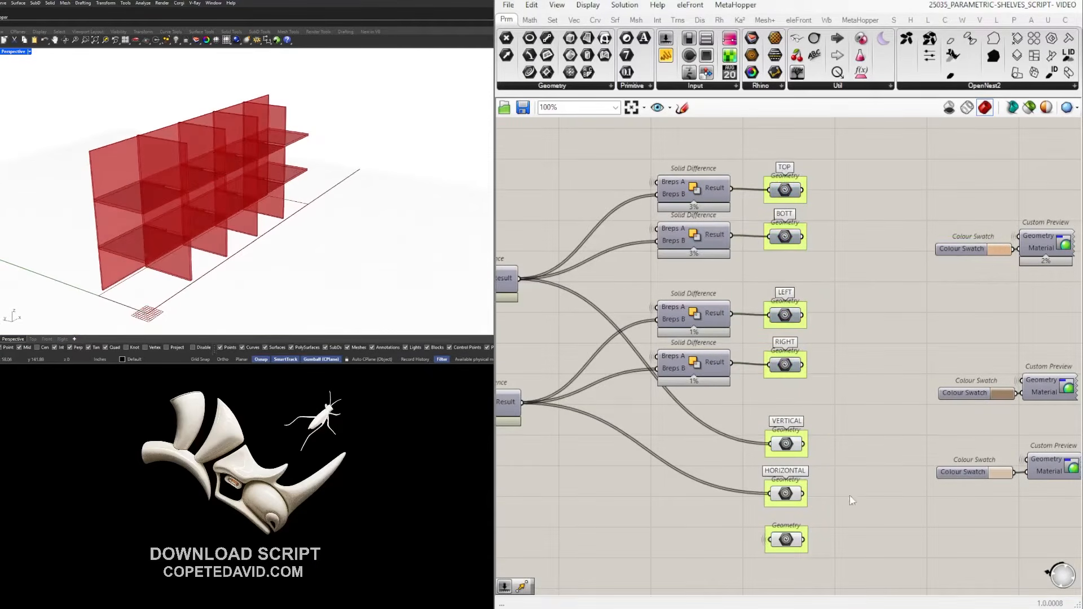
# Disable preview on the unnamed bottom Geometry component to hide the back panel.
pyautogui.moveTo(849, 497); pyautogui.dragTo(838, 434, button='right')
pyautogui.click(776, 469)
pyautogui.middleClick(776, 469)
pyautogui.click(817, 430)
# Keep the BACK label on the bottom Geometry component.
pyautogui.rightClick(789, 468)
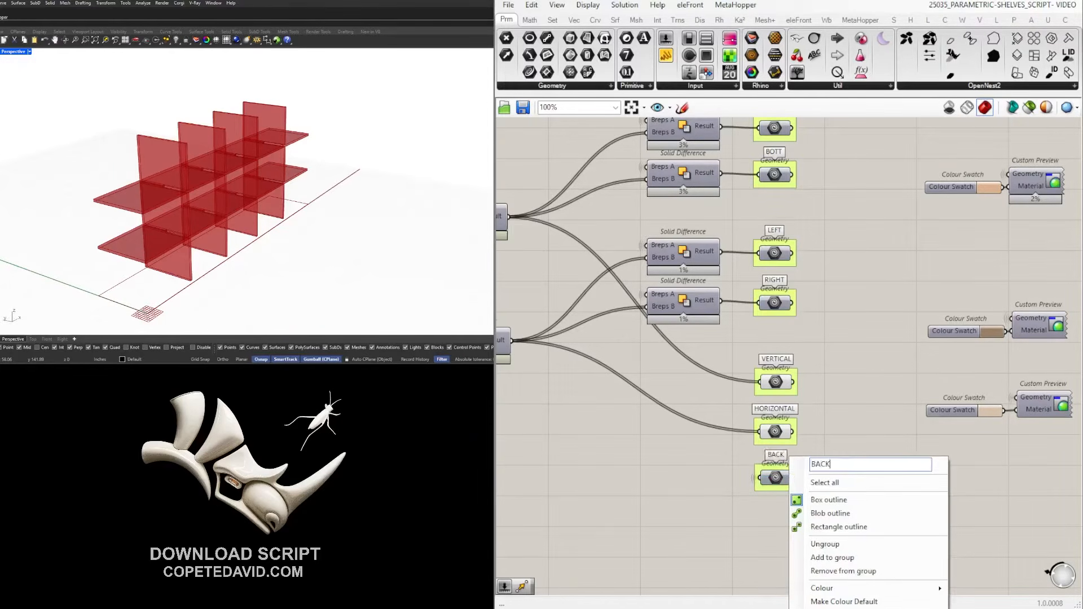
pyautogui.click(801, 399)
pyautogui.scroll(-4, 845, 308)
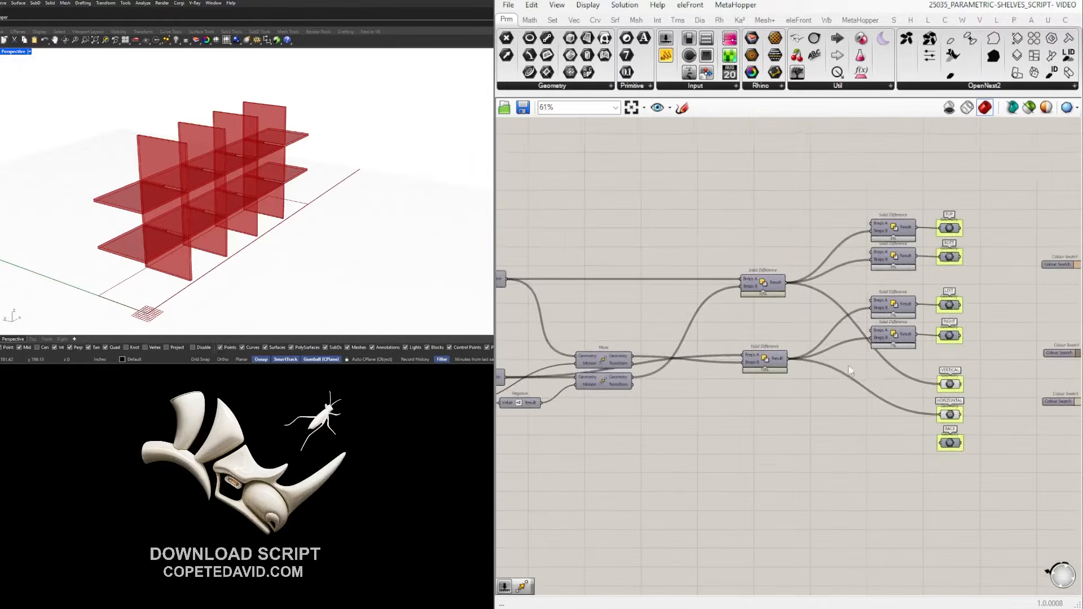
# Enable preview on the two Move components to show the moved panel geometry.
pyautogui.moveTo(842, 418); pyautogui.dragTo(764, 341)
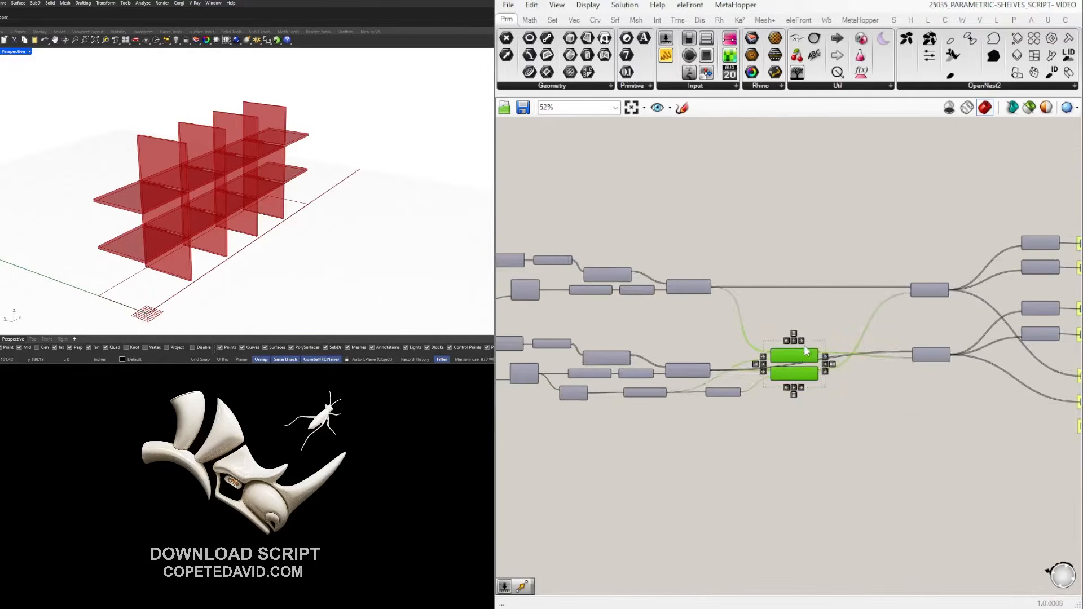
pyautogui.scroll(5, 813, 362)
pyautogui.middleClick(815, 394)
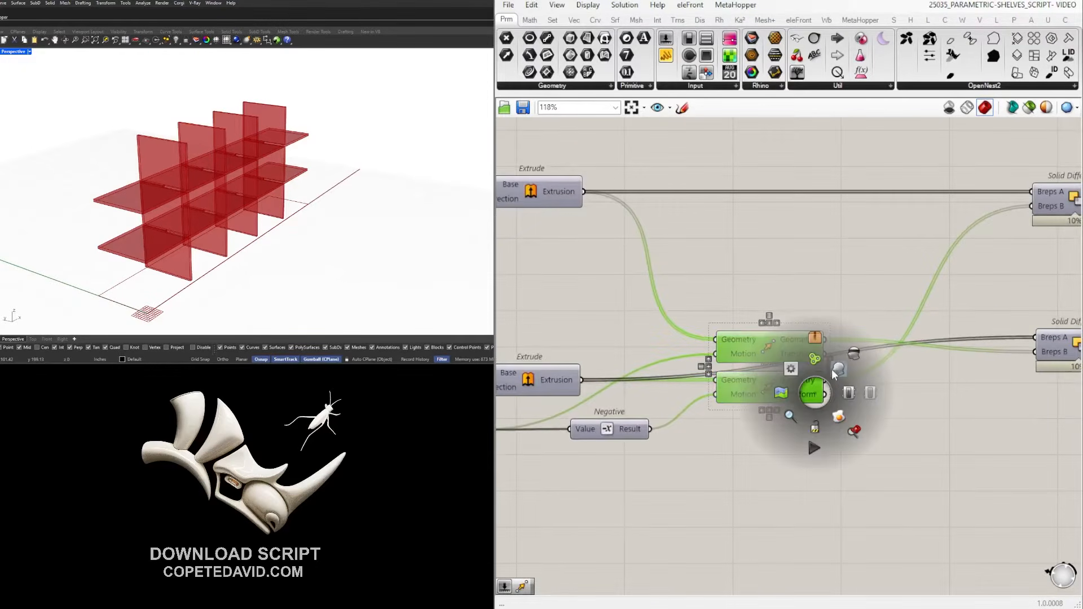
pyautogui.click(834, 373)
pyautogui.click(981, 383)
# Disable preview on the VERTICAL and HORIZONTAL outputs, leaving the outer panels displayed.
pyautogui.scroll(-3, 984, 404)
pyautogui.moveTo(1028, 446); pyautogui.dragTo(723, 420, button='right')
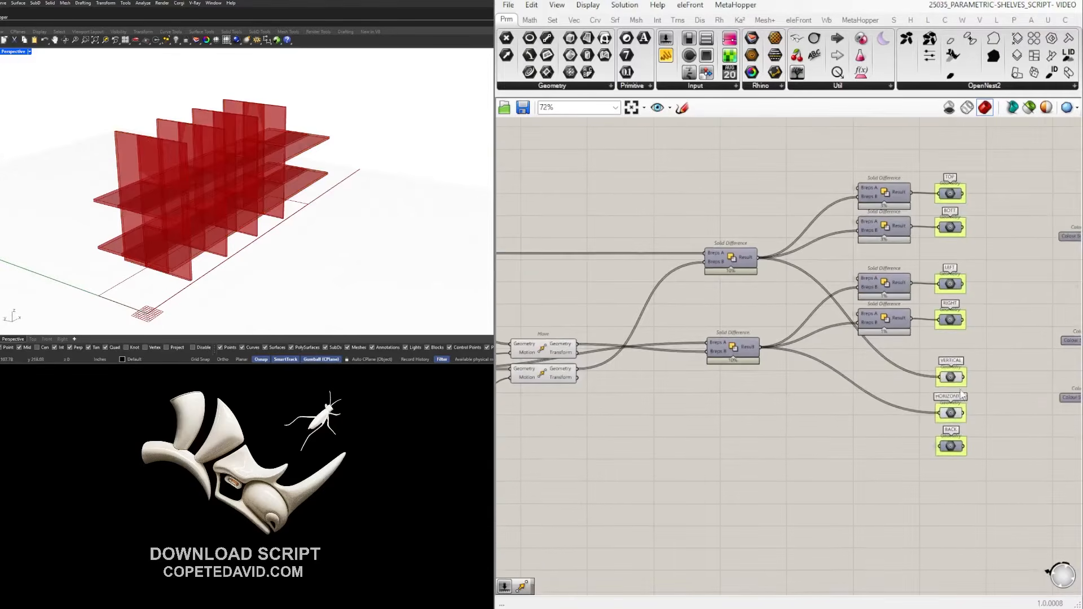
pyautogui.moveTo(1032, 506); pyautogui.dragTo(826, 512, button='right')
pyautogui.moveTo(939, 472); pyautogui.dragTo(721, 168)
pyautogui.click(806, 229)
pyautogui.moveTo(775, 411); pyautogui.dragTo(724, 364)
pyautogui.middleClick(799, 370)
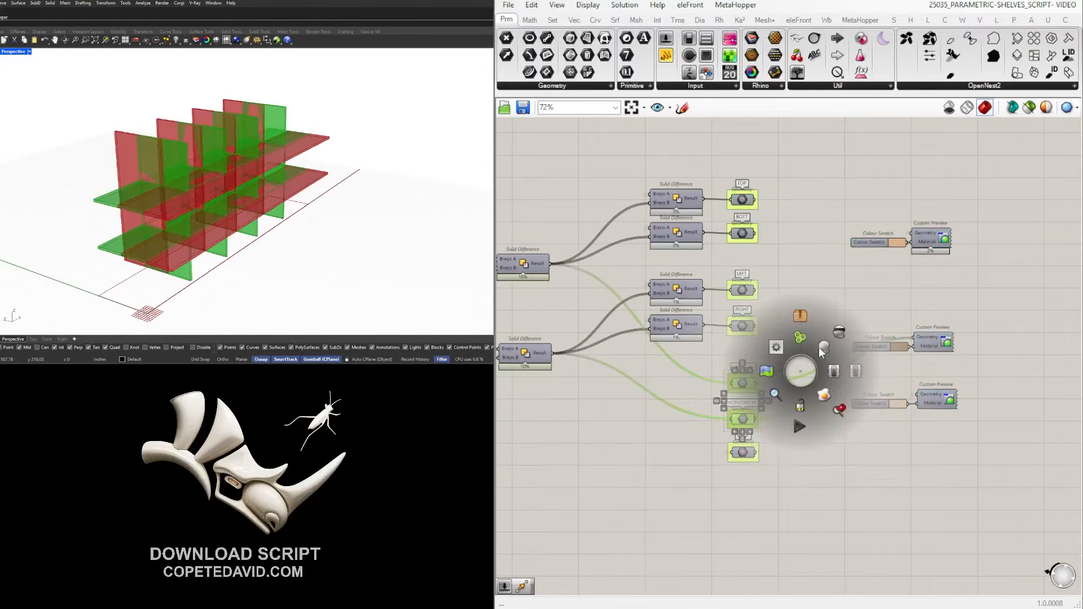
pyautogui.click(836, 336)
pyautogui.moveTo(372, 207); pyautogui.dragTo(223, 170, button='right')
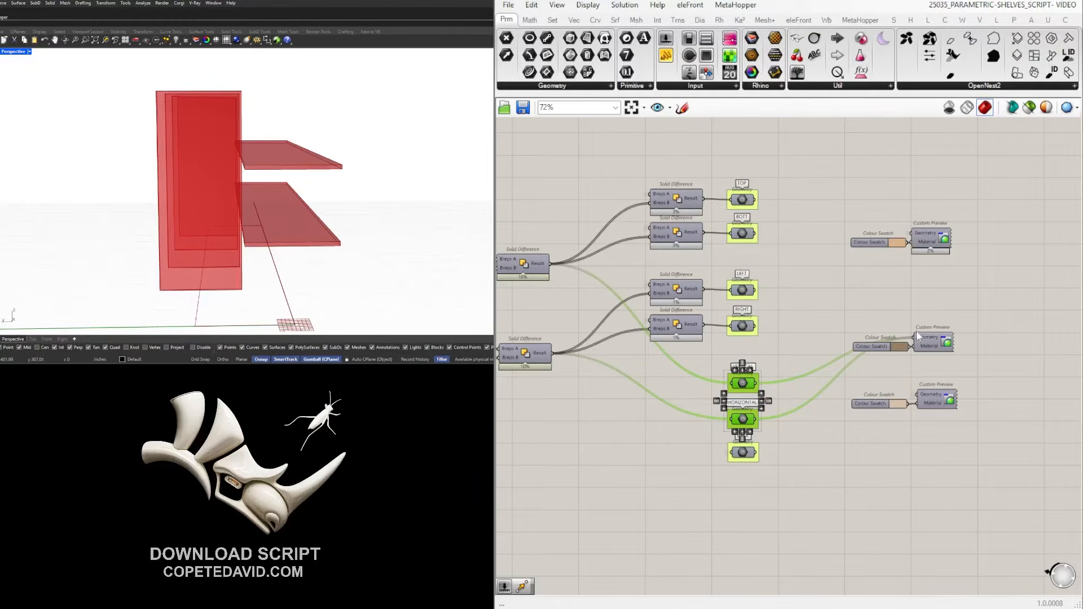
# Orbit to the outer panels and bring the two Move components into view.
pyautogui.scroll(-2, 906, 349)
pyautogui.click(655, 439)
pyautogui.moveTo(258, 148); pyautogui.dragTo(230, 163, button='right')
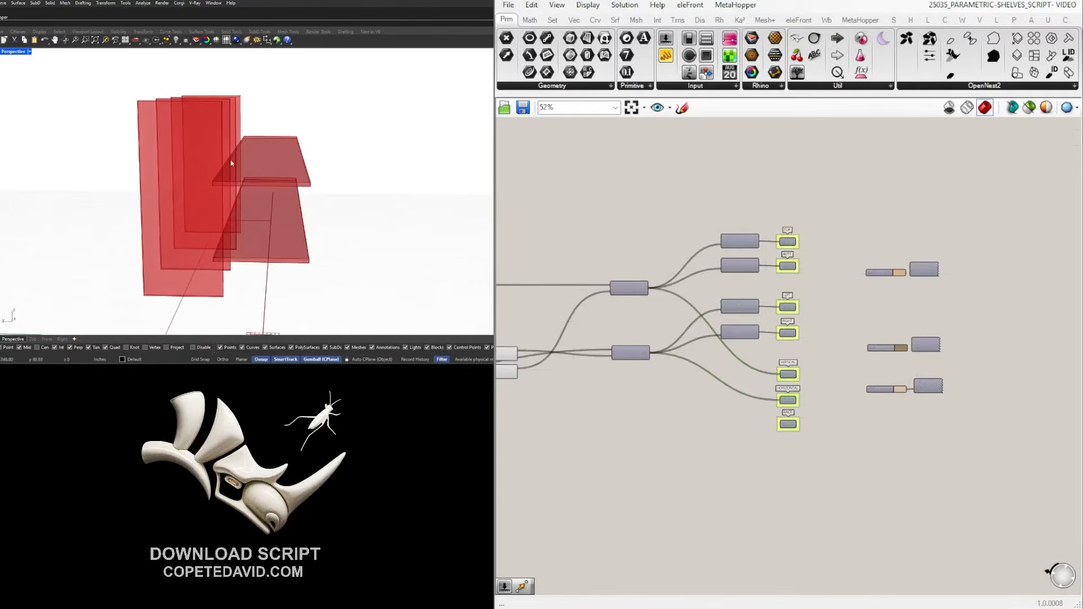
pyautogui.moveTo(591, 457); pyautogui.dragTo(777, 449, button='right')
pyautogui.scroll(4, 684, 386)
pyautogui.click(662, 341)
pyautogui.click(677, 307)
pyautogui.click(753, 451)
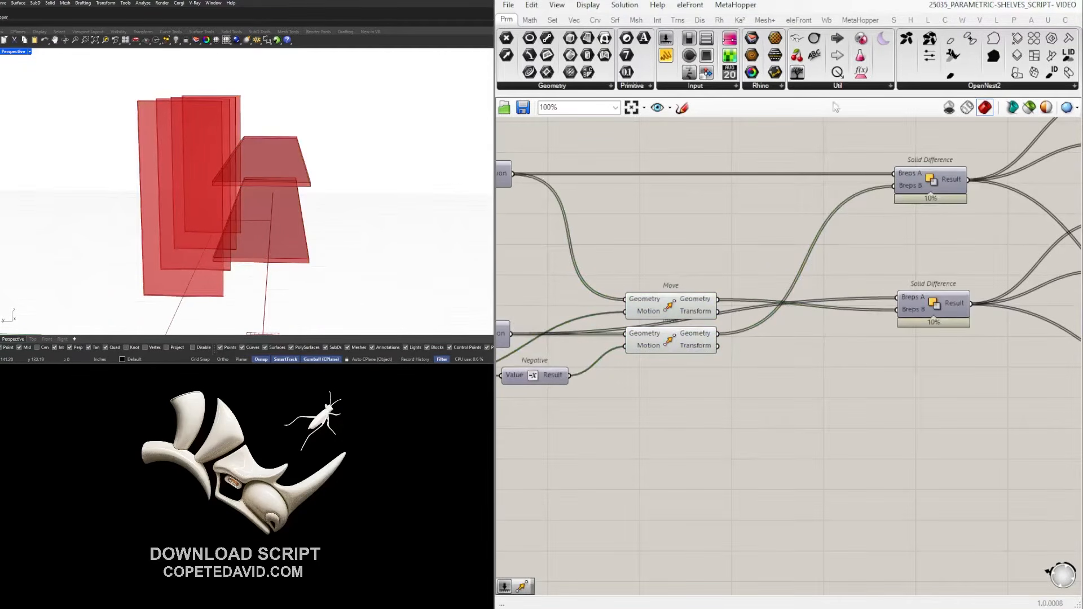
# Place a Brep | Brep intersection from Intersect > Physical, wire the upper moved panels into Brep A, and position it below the definition.
pyautogui.click(656, 21)
pyautogui.click(698, 87)
pyautogui.moveTo(674, 159); pyautogui.dragTo(827, 473)
pyautogui.moveTo(719, 300); pyautogui.dragTo(812, 383)
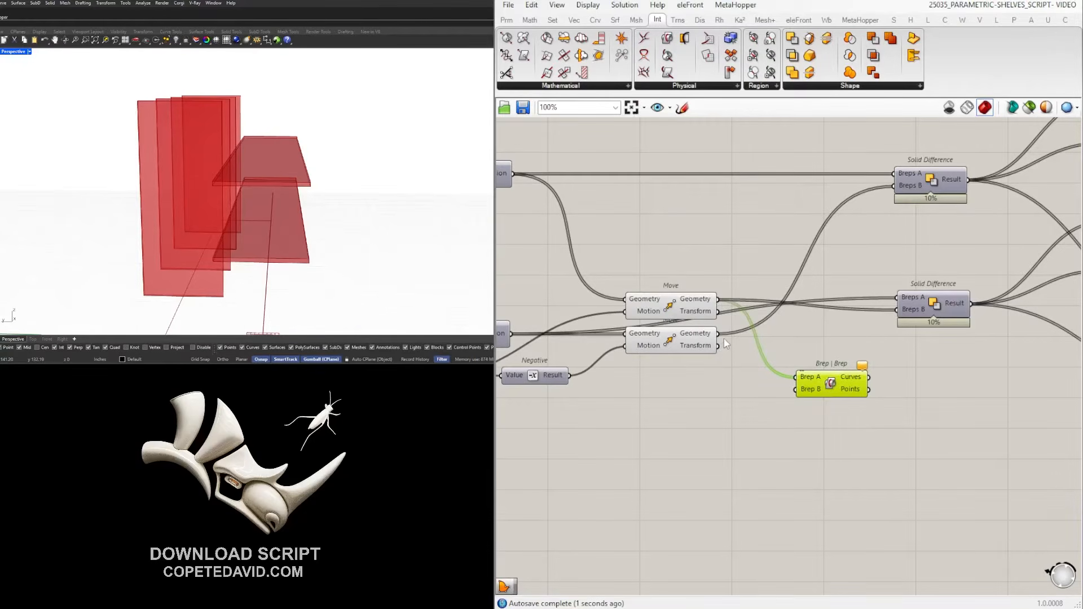
pyautogui.scroll(-2, 888, 394)
pyautogui.moveTo(888, 394); pyautogui.dragTo(663, 362, button='right')
pyautogui.moveTo(623, 354); pyautogui.dragTo(984, 432)
pyautogui.moveTo(941, 419); pyautogui.dragTo(732, 404, button='right')
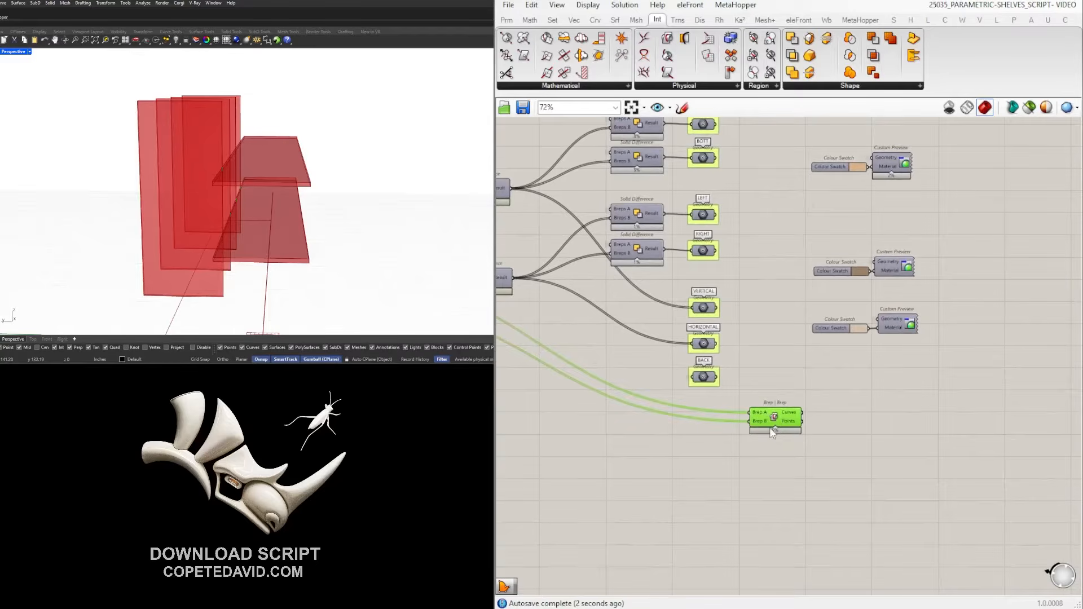
pyautogui.scroll(-4, 947, 411)
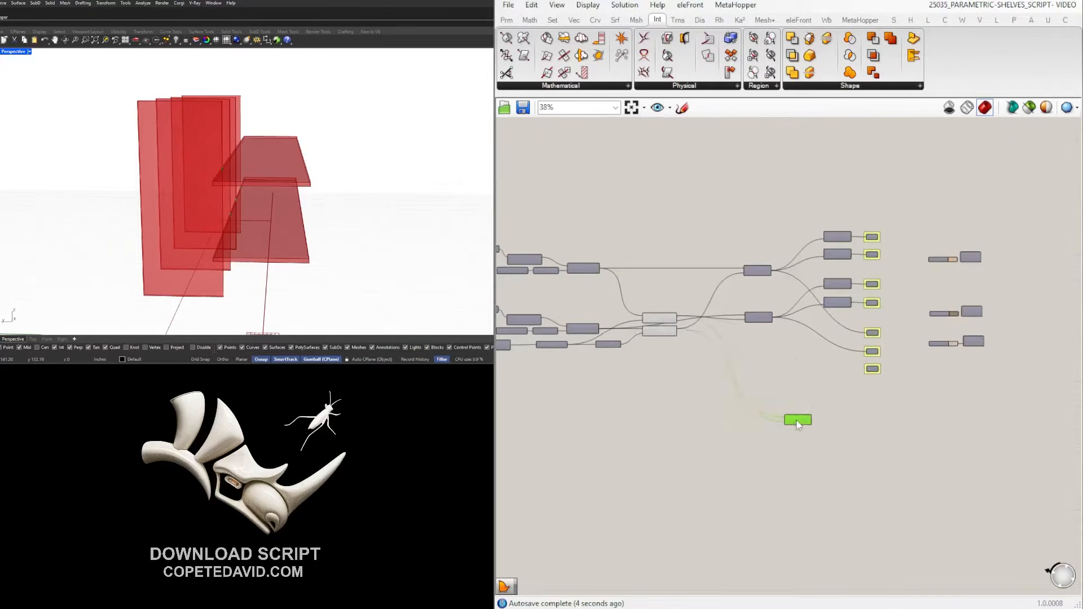
pyautogui.moveTo(766, 426)
pyautogui.mouseDown()
pyautogui.moveTo(753, 433)
pyautogui.moveTo(786, 433)
pyautogui.mouseUp()
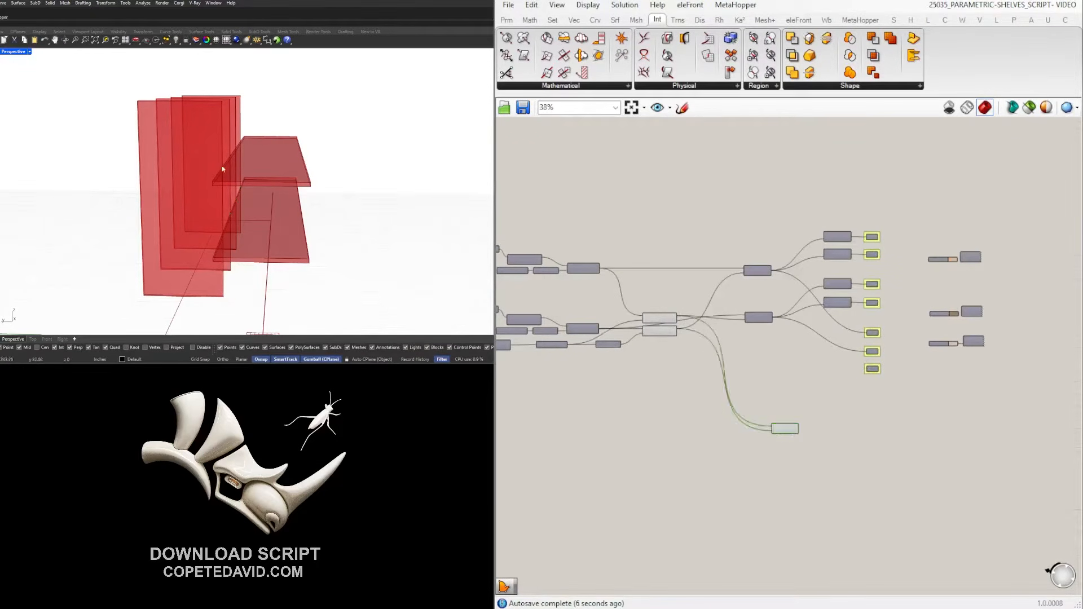
pyautogui.scroll(3, 654, 332)
# Disable preview on both Move components to hide the moved panels.
pyautogui.moveTo(694, 362); pyautogui.dragTo(657, 284)
pyautogui.scroll(1, 677, 282)
pyautogui.middleClick(676, 276)
pyautogui.click(713, 240)
pyautogui.moveTo(271, 196); pyautogui.dragTo(171, 211, button='right')
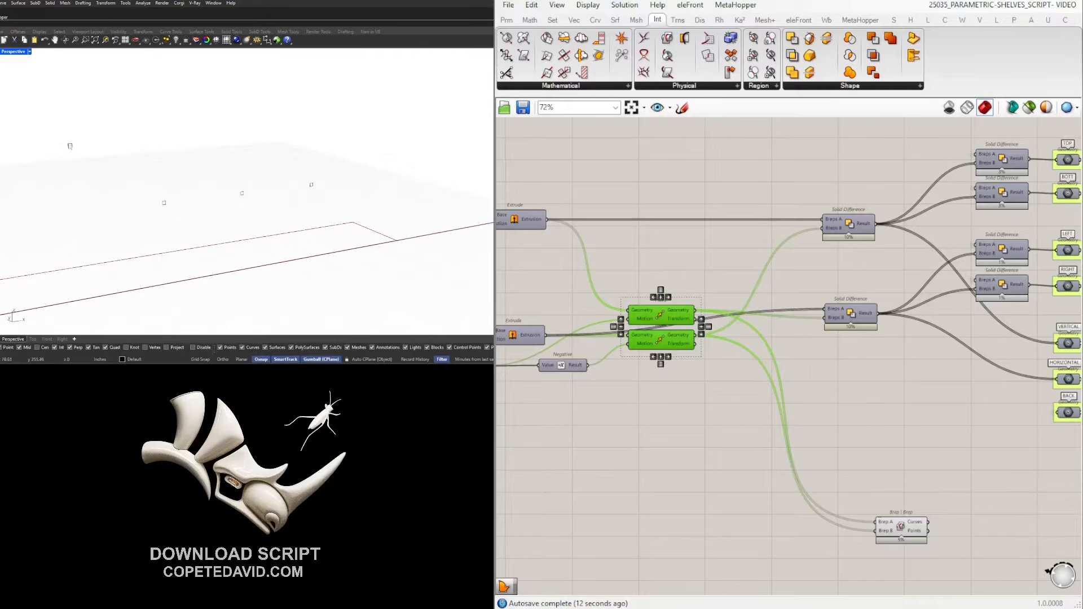
# Graft the Brep B input of the Brep | Brep component and move it up and left.
pyautogui.click(861, 481)
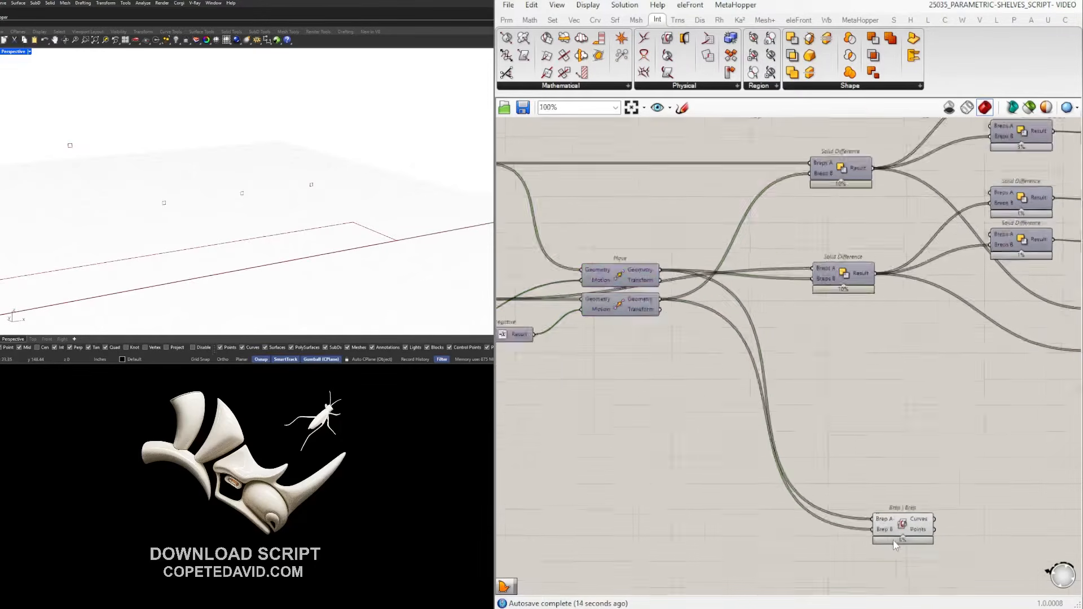
pyautogui.scroll(4, 882, 516)
pyautogui.rightClick(883, 522)
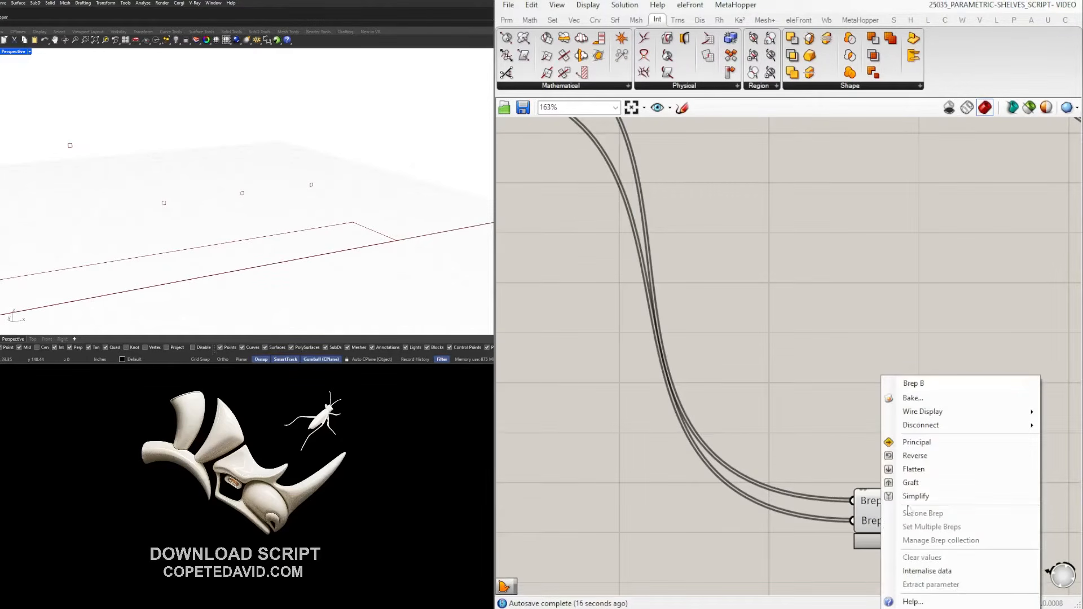
pyautogui.click(931, 481)
pyautogui.moveTo(979, 385); pyautogui.dragTo(920, 425, button='right')
pyautogui.scroll(-3, 878, 375)
pyautogui.moveTo(884, 486); pyautogui.dragTo(828, 425)
pyautogui.click(902, 377)
# Enable preview on the VERTICAL and HORIZONTAL outputs and orbit around the slotted shelves.
pyautogui.scroll(-1, 960, 384)
pyautogui.moveTo(960, 383); pyautogui.dragTo(874, 401, button='right')
pyautogui.scroll(2, 843, 313)
pyautogui.moveTo(865, 314); pyautogui.dragTo(797, 408, button='right')
pyautogui.scroll(-2, 805, 366)
pyautogui.moveTo(683, 382)
pyautogui.mouseDown(button='right')
pyautogui.moveTo(914, 386)
pyautogui.moveTo(666, 369)
pyautogui.mouseUp(button='right')
pyautogui.scroll(3, 922, 403)
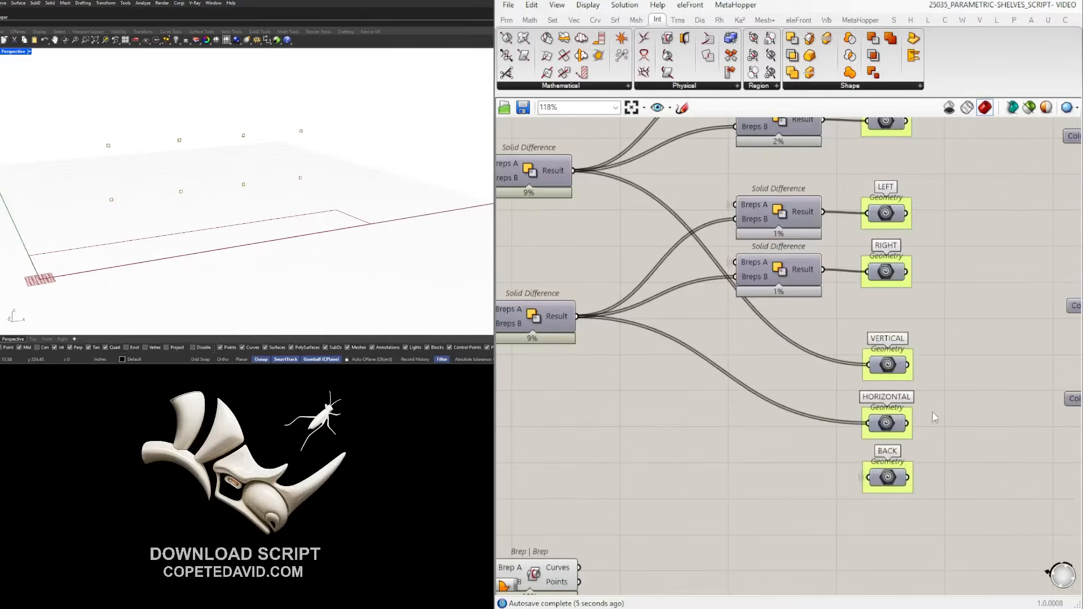
pyautogui.moveTo(941, 431); pyautogui.dragTo(918, 352)
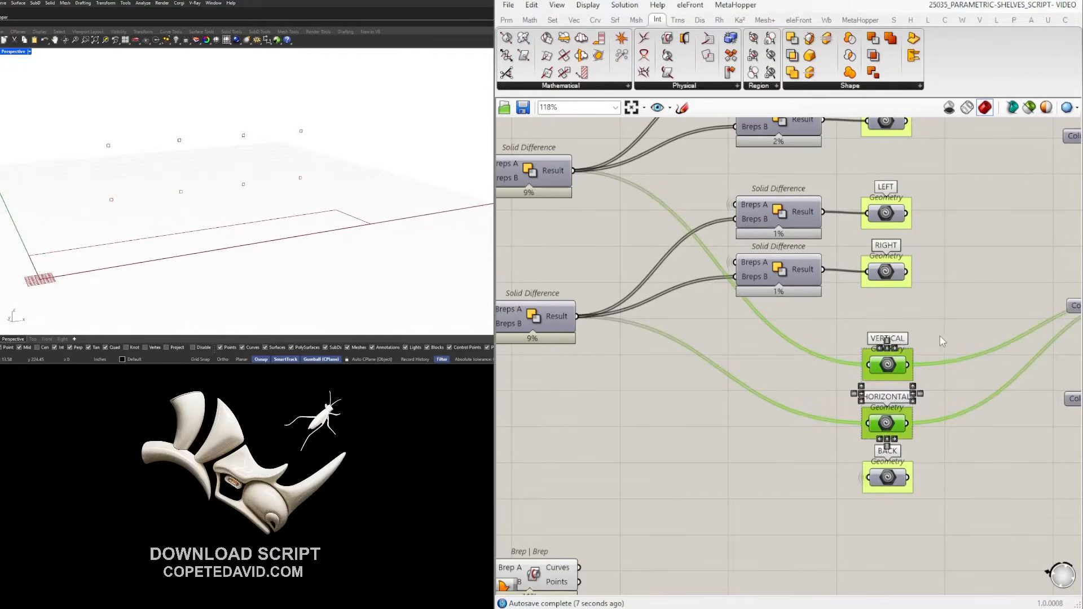
pyautogui.middleClick(940, 331)
pyautogui.click(962, 305)
pyautogui.moveTo(182, 194); pyautogui.dragTo(211, 209, button='right')
pyautogui.scroll(5, 211, 209)
pyautogui.moveTo(140, 203); pyautogui.dragTo(69, 193, button='right')
pyautogui.scroll(-3, 69, 193)
pyautogui.scroll(-3, 829, 417)
# Disable preview on the VERTICAL output so only the slotted horizontal shelves show.
pyautogui.moveTo(823, 419); pyautogui.dragTo(878, 358, button='right')
pyautogui.click(880, 361)
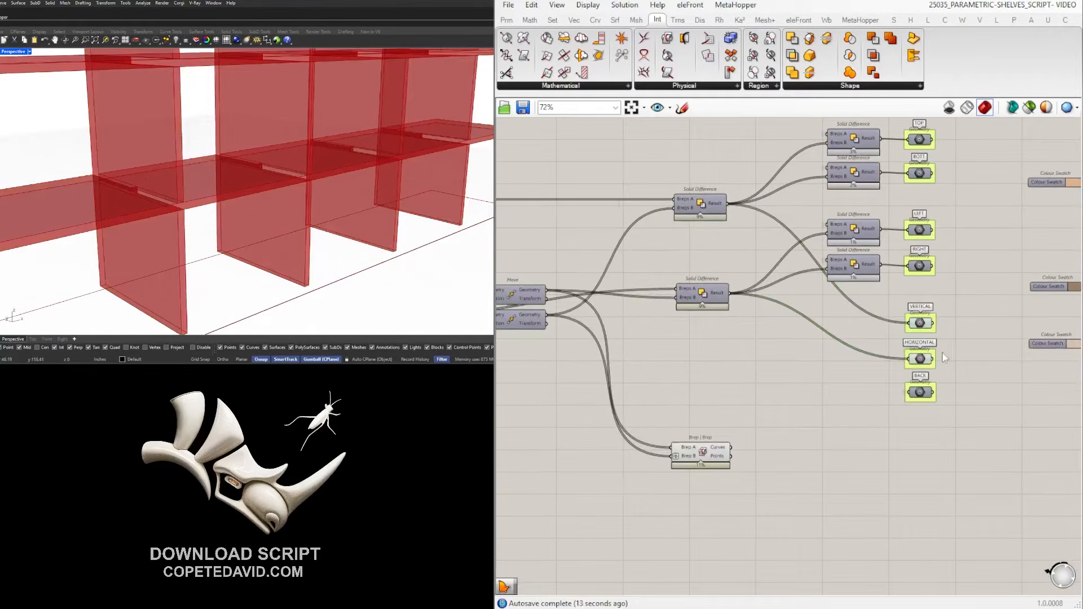
pyautogui.scroll(2, 942, 351)
pyautogui.click(918, 315)
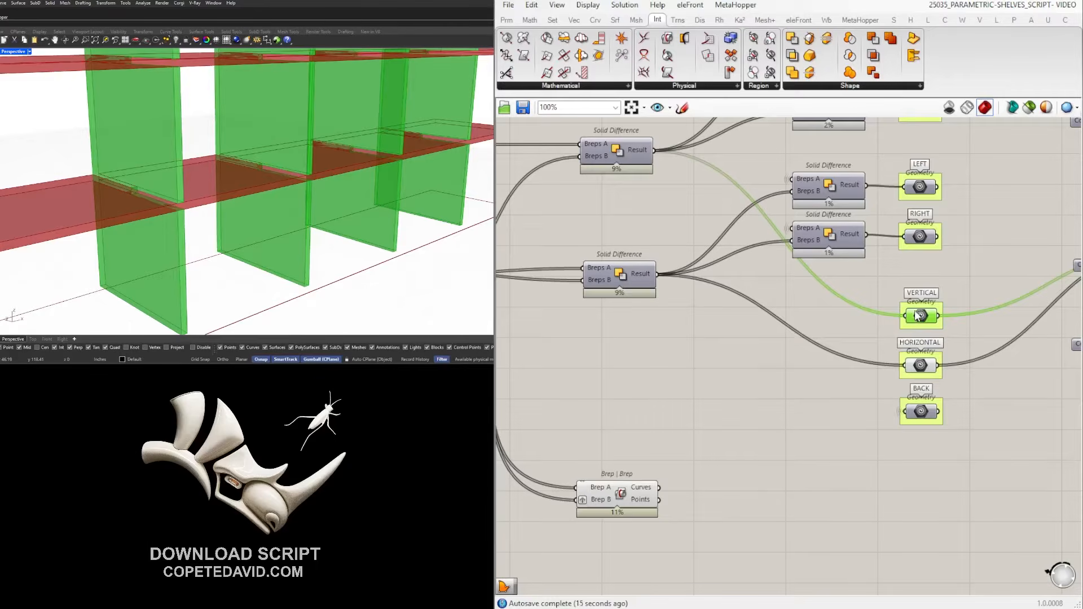
pyautogui.middleClick(918, 315)
pyautogui.click(956, 273)
pyautogui.click(759, 410)
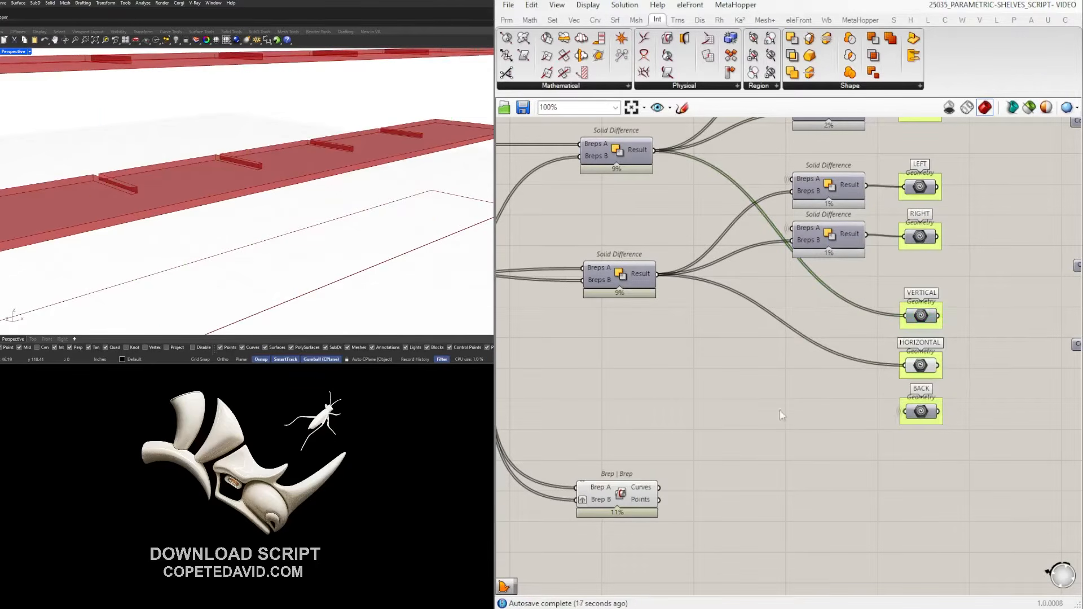
pyautogui.scroll(-5, 163, 209)
pyautogui.scroll(8, 139, 209)
pyautogui.scroll(3, 150, 184)
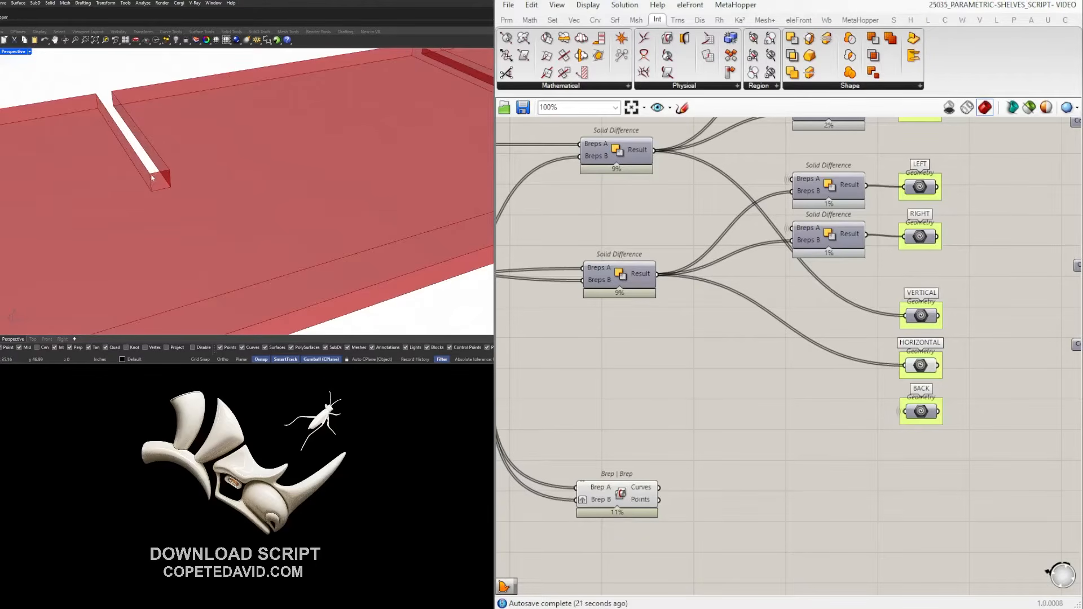
pyautogui.scroll(-5, 164, 174)
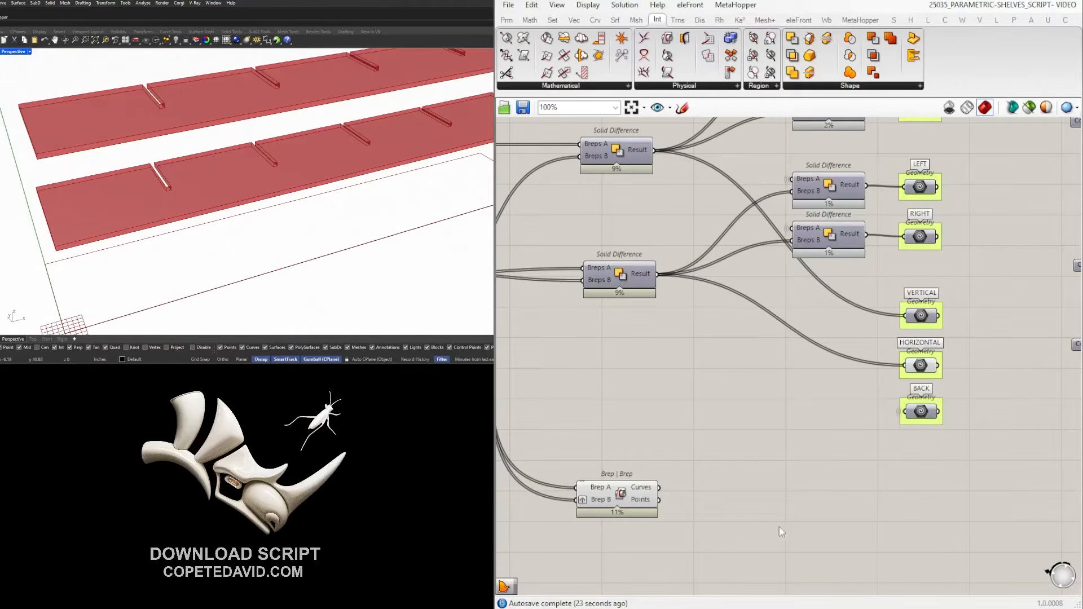
# Select the Brep | Brep component and cancel a mistaken 'DEC' component search.
pyautogui.scroll(1, 761, 526)
pyautogui.click(601, 490)
pyautogui.scroll(2, 661, 488)
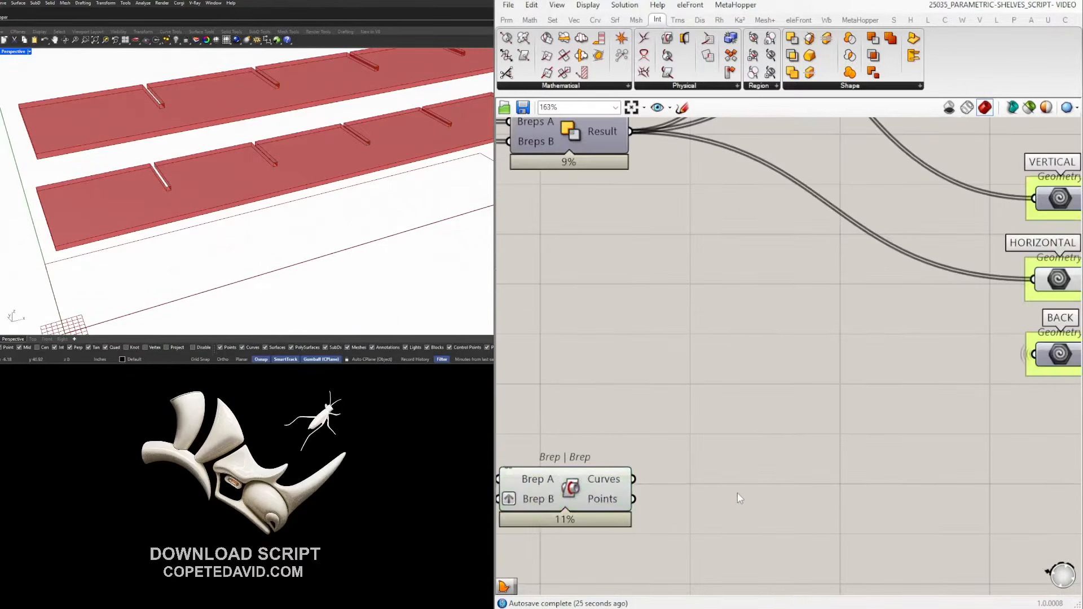
pyautogui.doubleClick(737, 493)
pyautogui.write('DEC')
pyautogui.press('Escape')
pyautogui.click(606, 490)
pyautogui.scroll(-2, 765, 484)
pyautogui.moveTo(765, 484); pyautogui.dragTo(790, 442, button='right')
pyautogui.scroll(1, 778, 450)
# Search 'list item' and place a List Item component beside the intersection.
pyautogui.doubleClick(779, 451)
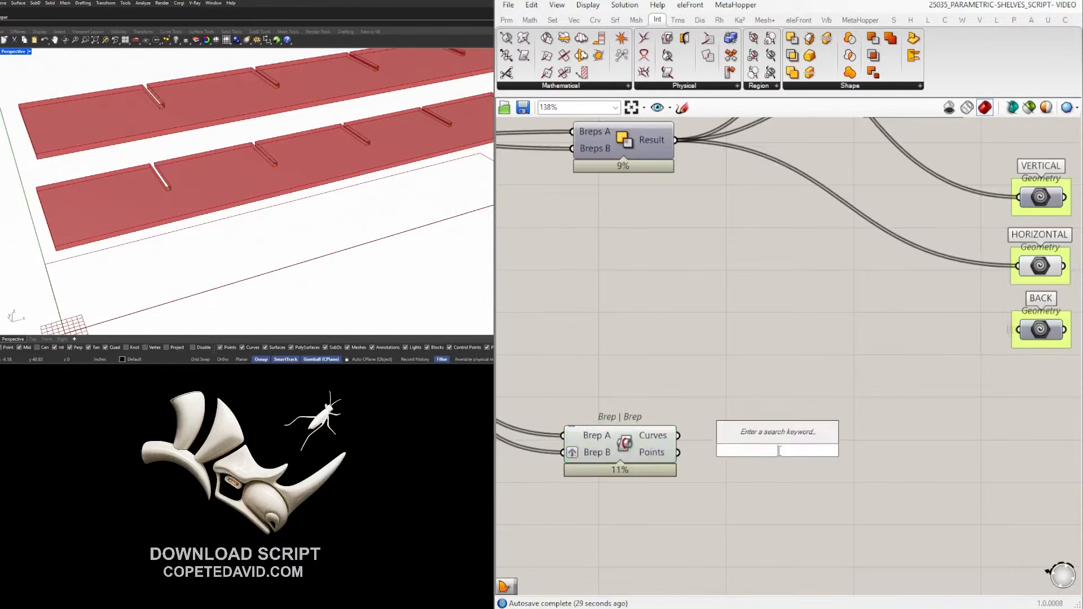
pyautogui.write('list item')
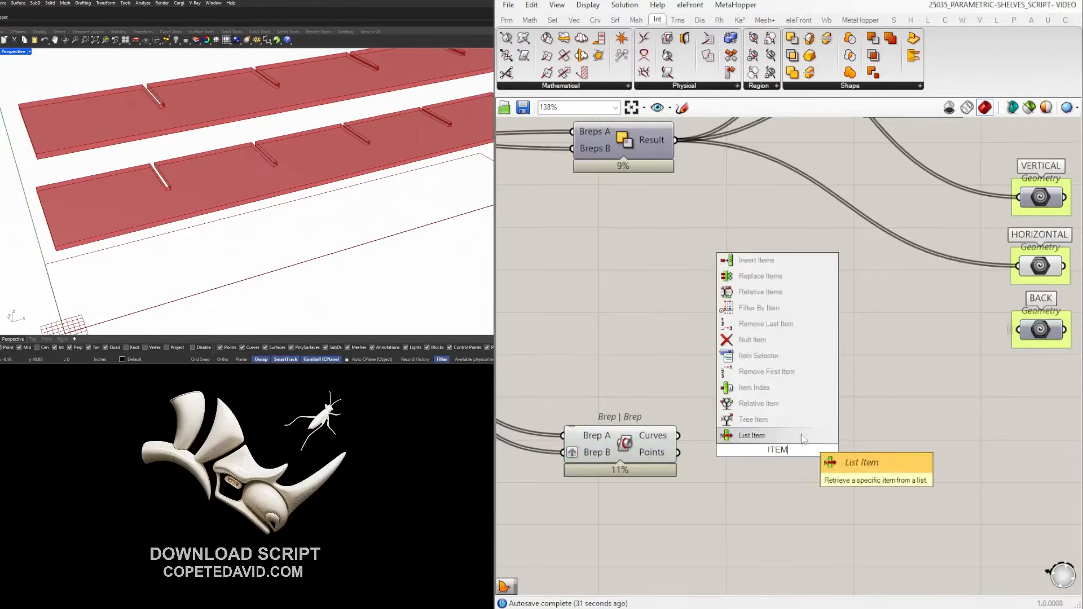
pyautogui.press('Return')
pyautogui.moveTo(809, 456); pyautogui.dragTo(825, 477)
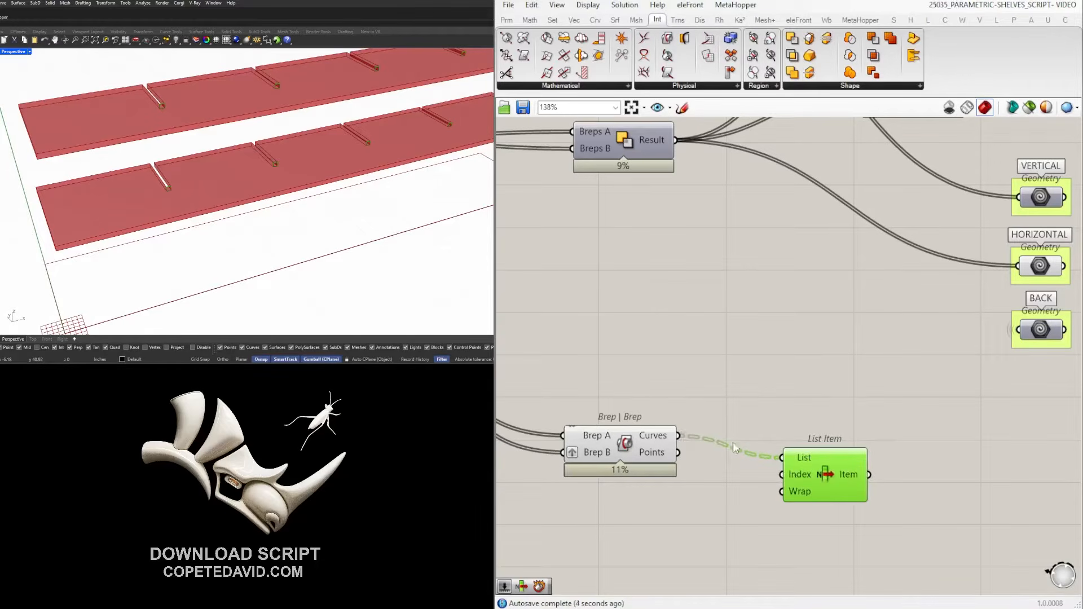
# Flatten the List Item's List input and move it closer to the intersection.
pyautogui.rightClick(804, 457)
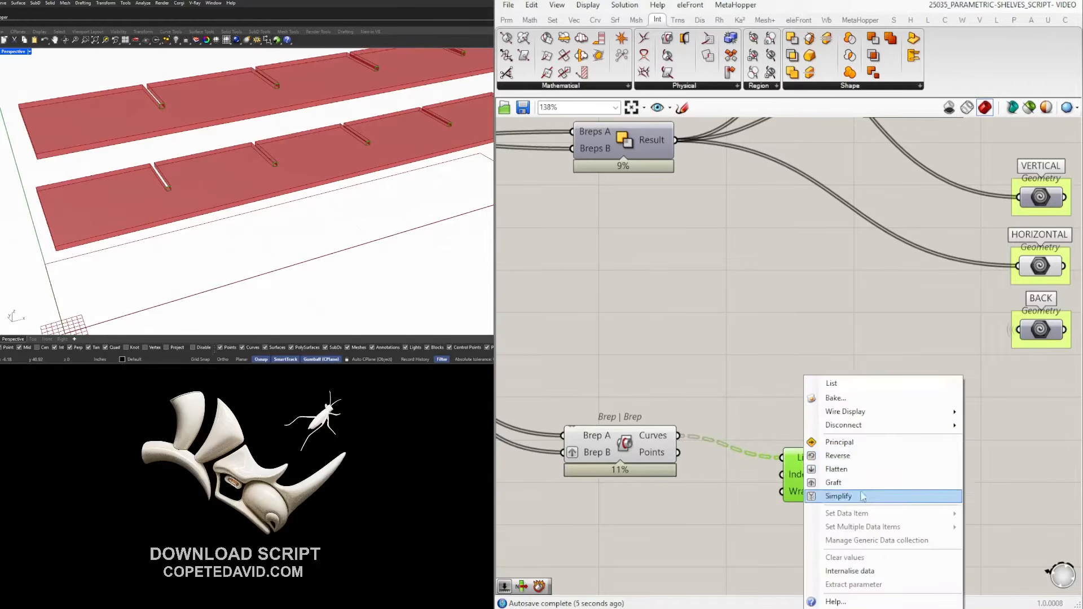
pyautogui.click(866, 463)
pyautogui.moveTo(813, 464); pyautogui.dragTo(753, 442)
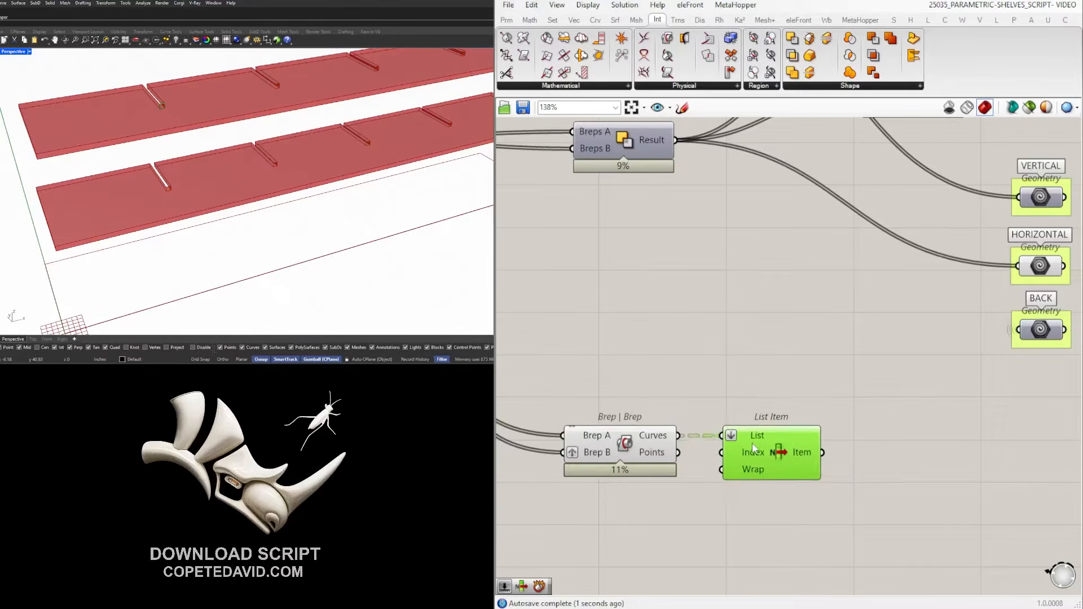
pyautogui.scroll(3, 186, 105)
pyautogui.scroll(2, 143, 115)
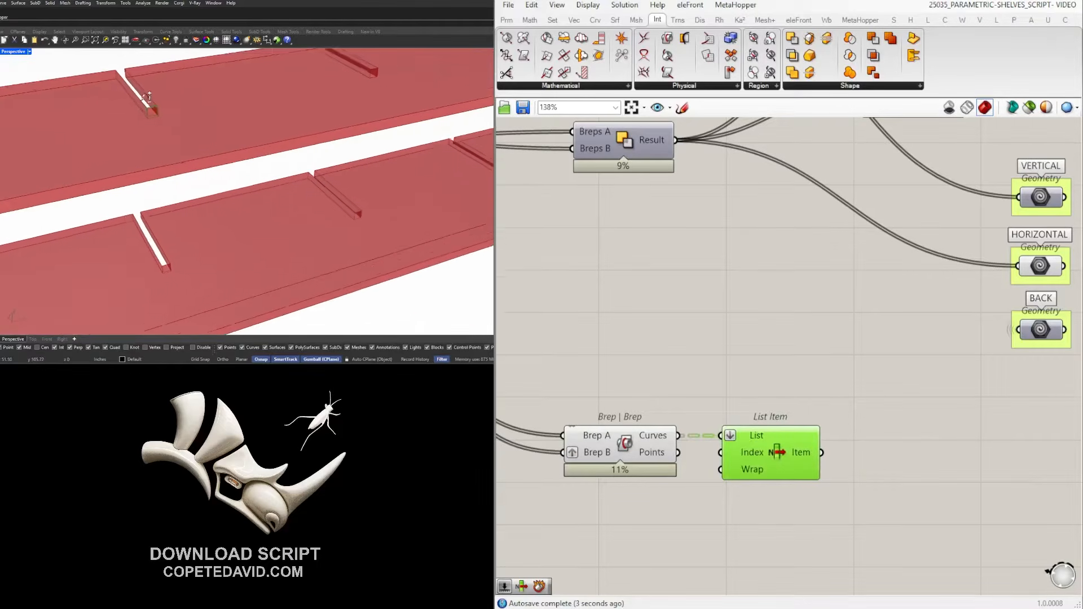
pyautogui.scroll(3, 167, 114)
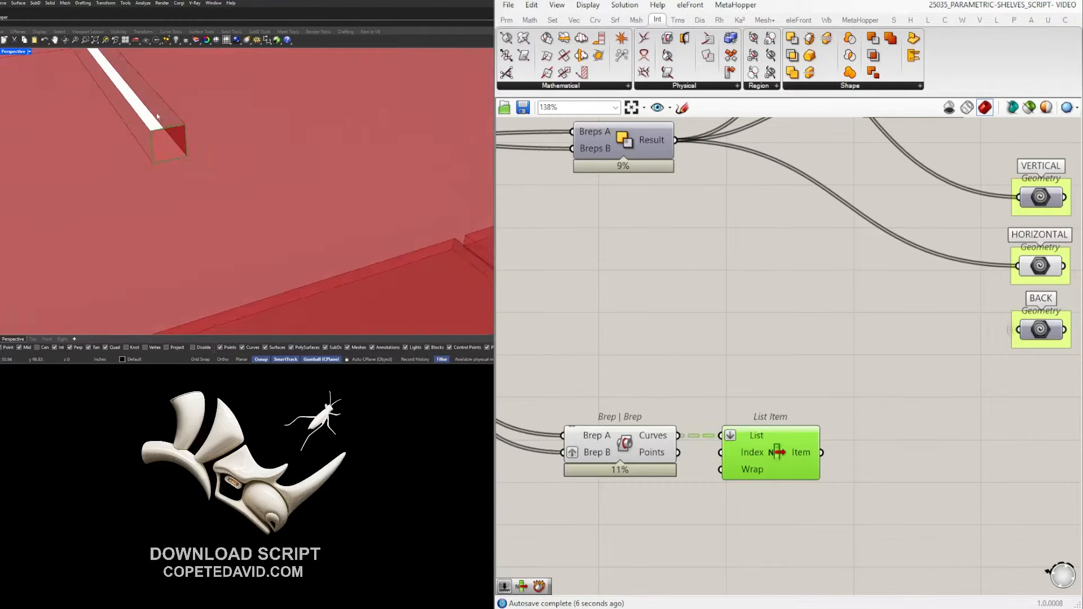
# Place an Explode component fed by List Item's result.
pyautogui.click(920, 470)
pyautogui.doubleClick(920, 471)
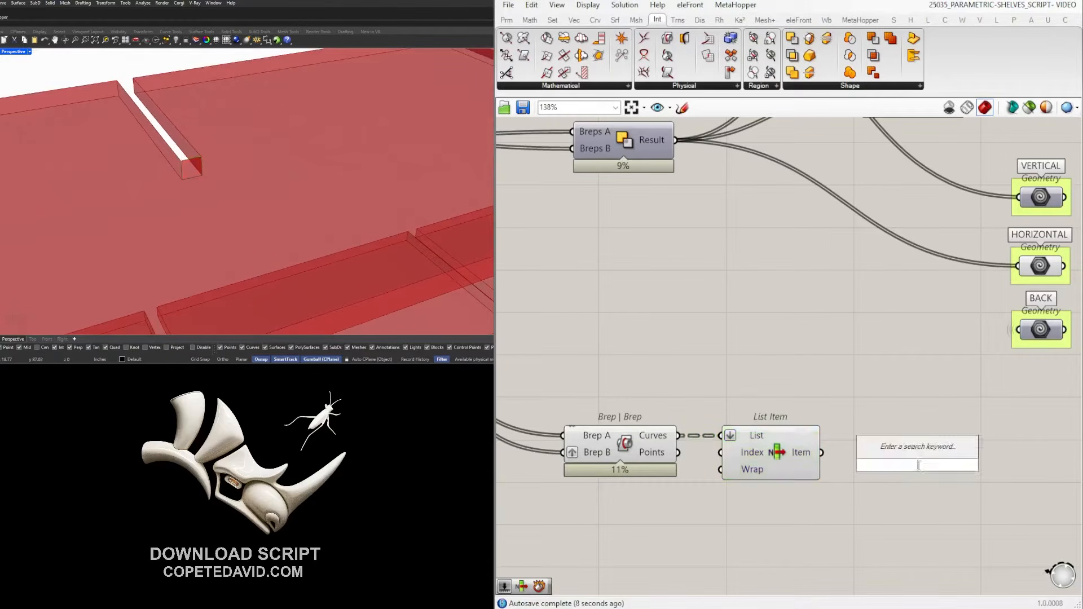
pyautogui.write('ITEM')
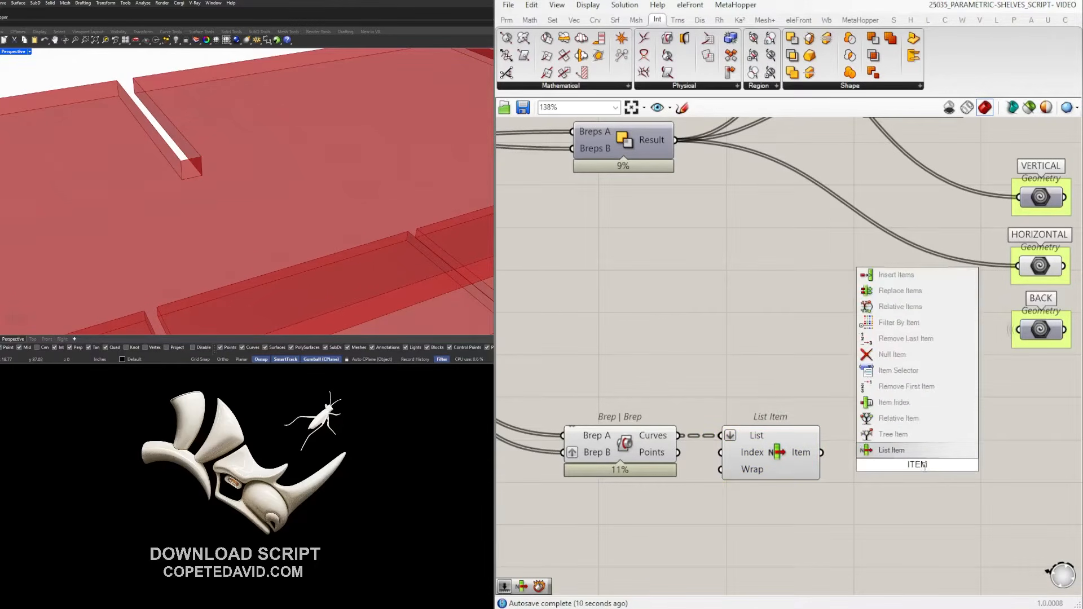
pyautogui.press('Return')
pyautogui.doubleClick(919, 498)
pyautogui.write('EXPL')
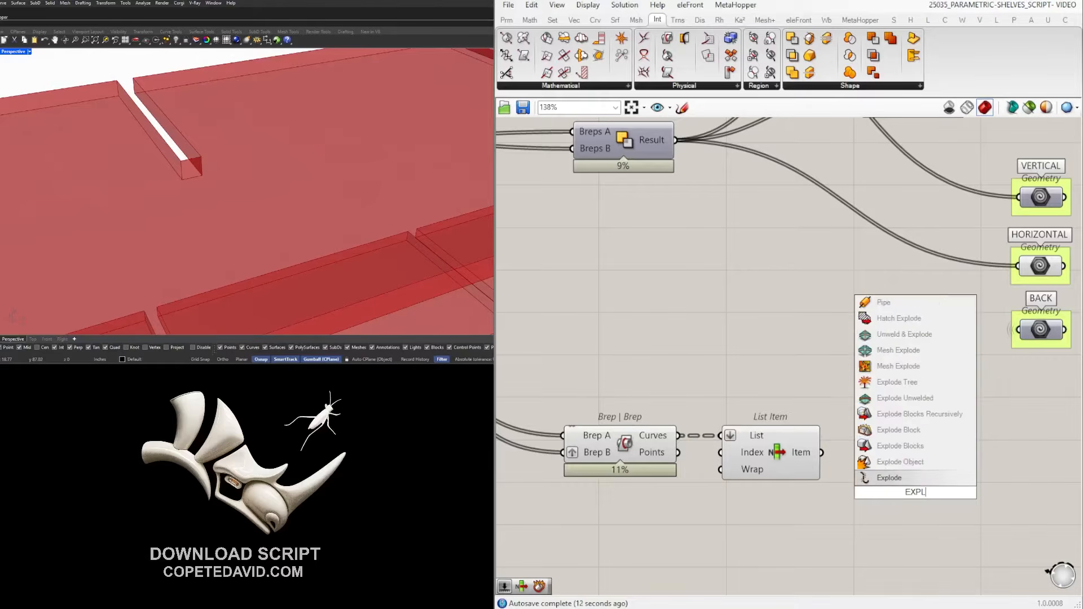
pyautogui.write('ODE')
pyautogui.press('Return')
pyautogui.moveTo(821, 452); pyautogui.dragTo(858, 452)
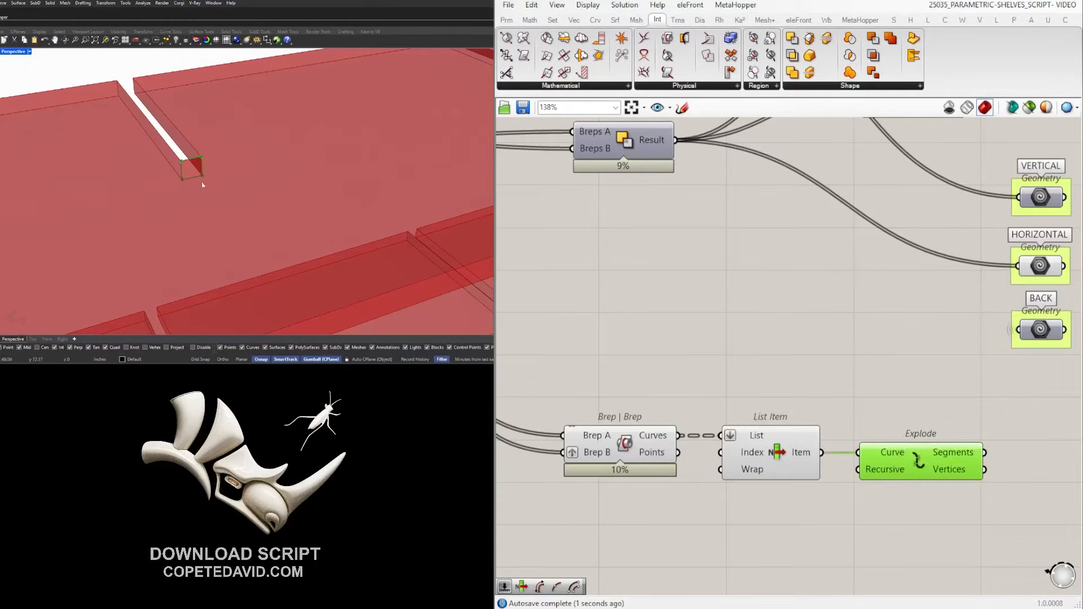
pyautogui.moveTo(925, 422); pyautogui.dragTo(783, 380, button='right')
pyautogui.moveTo(782, 407); pyautogui.dragTo(801, 466)
# Add a Point List component to the right of Explode.
pyautogui.doubleClick(969, 477)
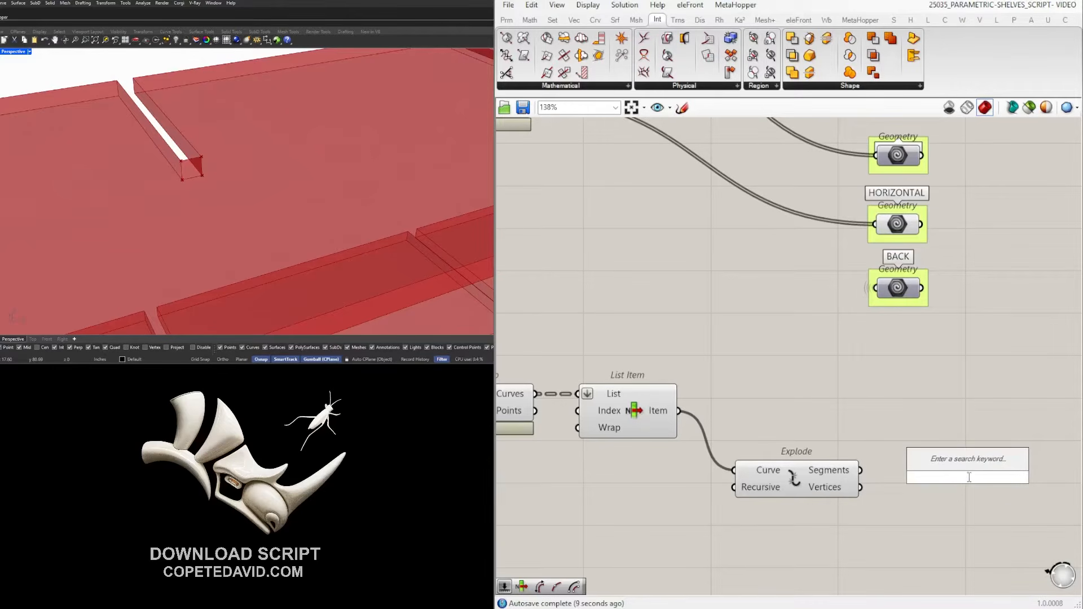
pyautogui.write('POINT')
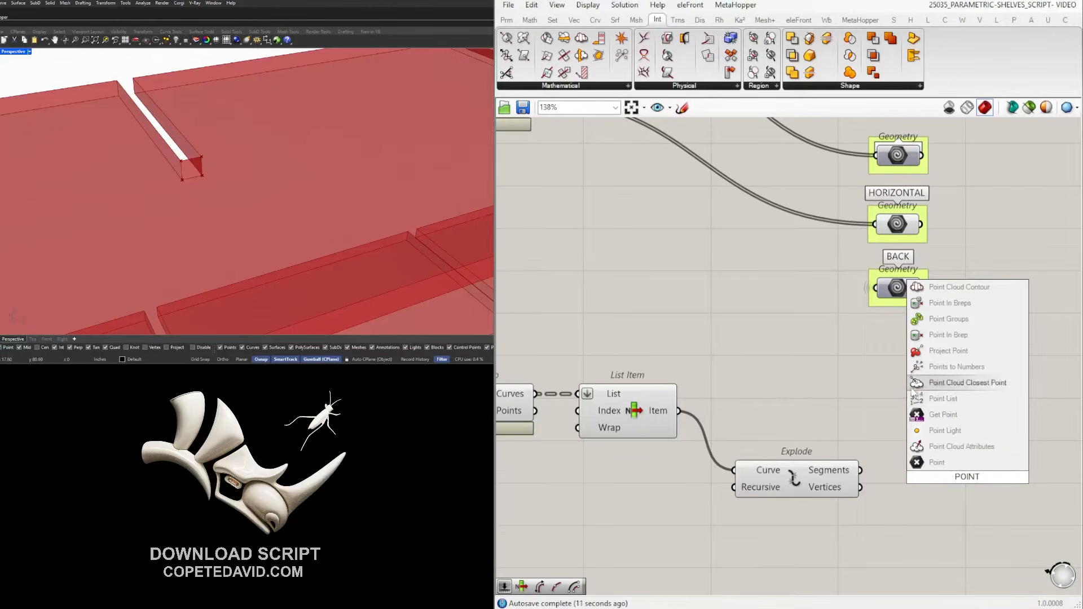
pyautogui.click(931, 399)
pyautogui.moveTo(879, 513); pyautogui.dragTo(720, 485, button='right')
pyautogui.moveTo(812, 450); pyautogui.dragTo(949, 449)
pyautogui.moveTo(620, 449); pyautogui.dragTo(625, 448)
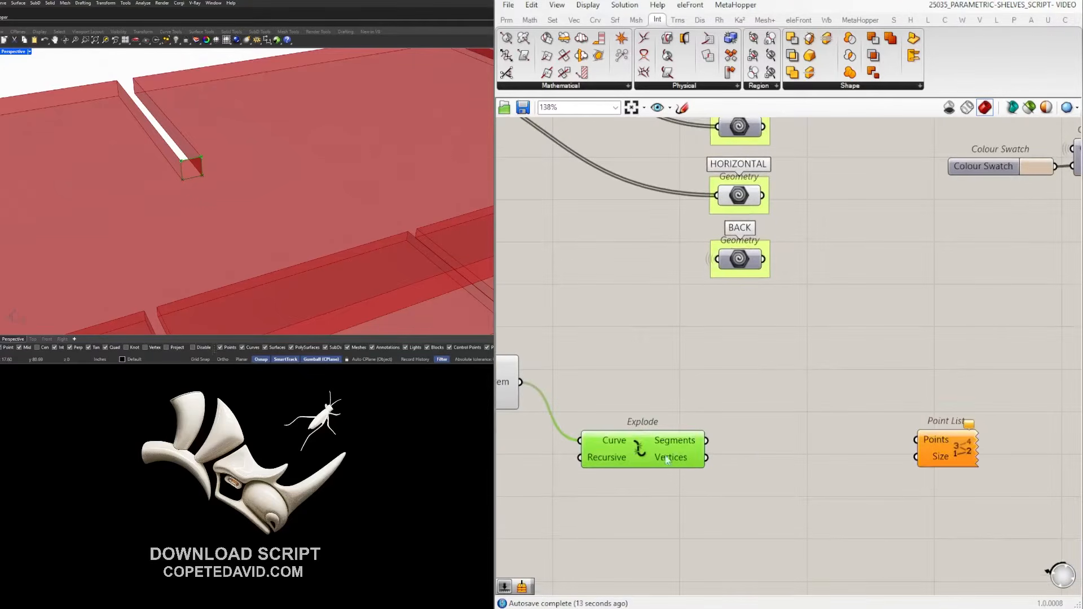
# Add Curve Middle on Explode's Segments and wire its Midpoint into Point List's Points.
pyautogui.doubleClick(783, 461)
pyautogui.write('MID')
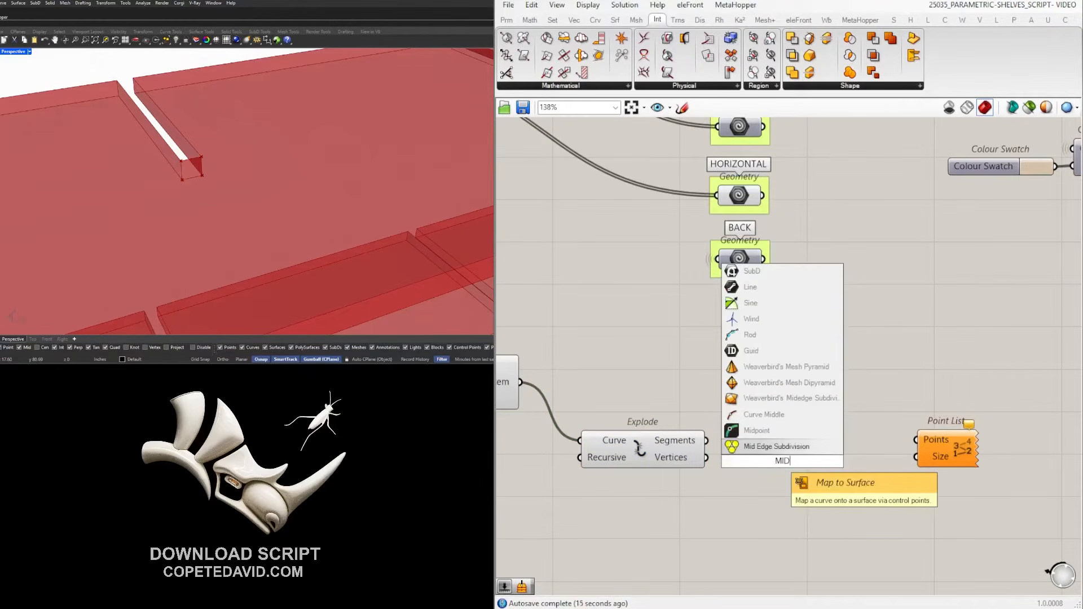
pyautogui.press('Return')
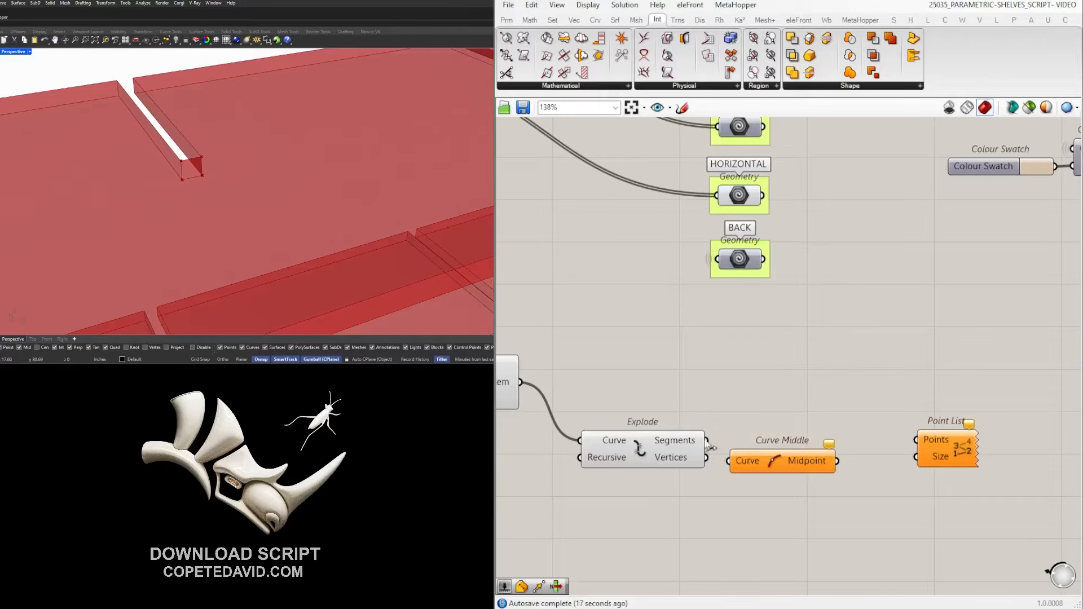
pyautogui.moveTo(746, 463); pyautogui.dragTo(748, 442)
pyautogui.moveTo(838, 441); pyautogui.dragTo(916, 475)
# Drive Point List's label size with a number slider set to 0.5.
pyautogui.click(819, 489)
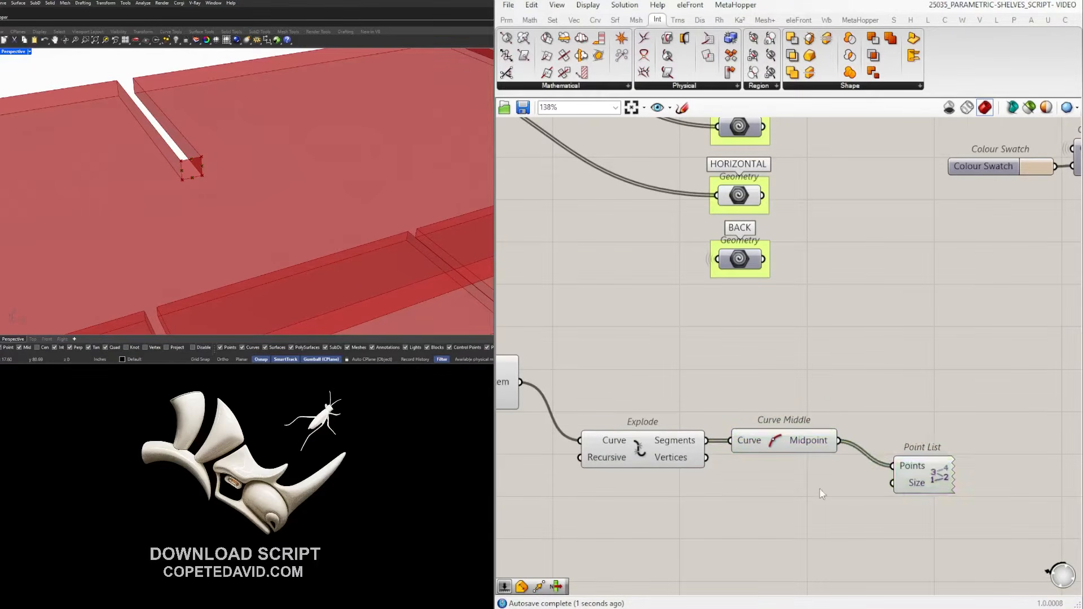
pyautogui.doubleClick(820, 488)
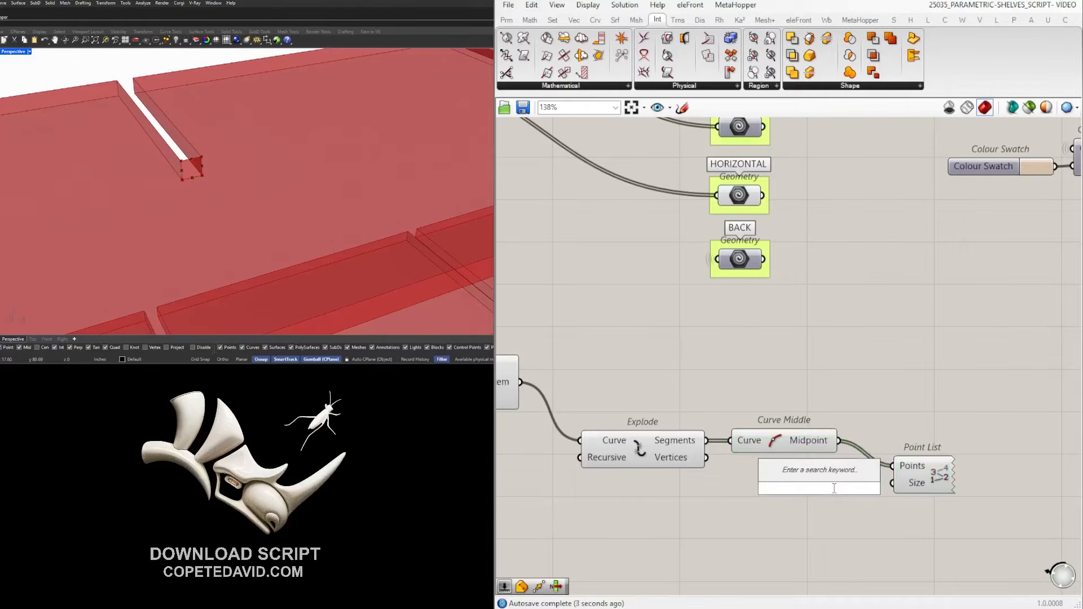
pyautogui.write('5.5')
pyautogui.press('Return')
pyautogui.scroll(3, 860, 467)
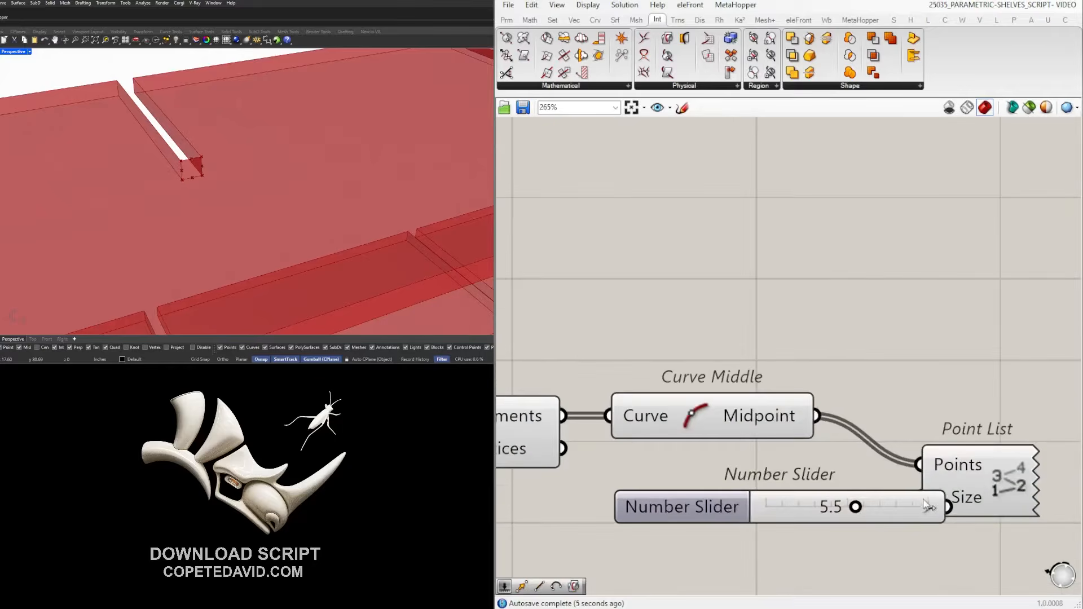
pyautogui.click(925, 509)
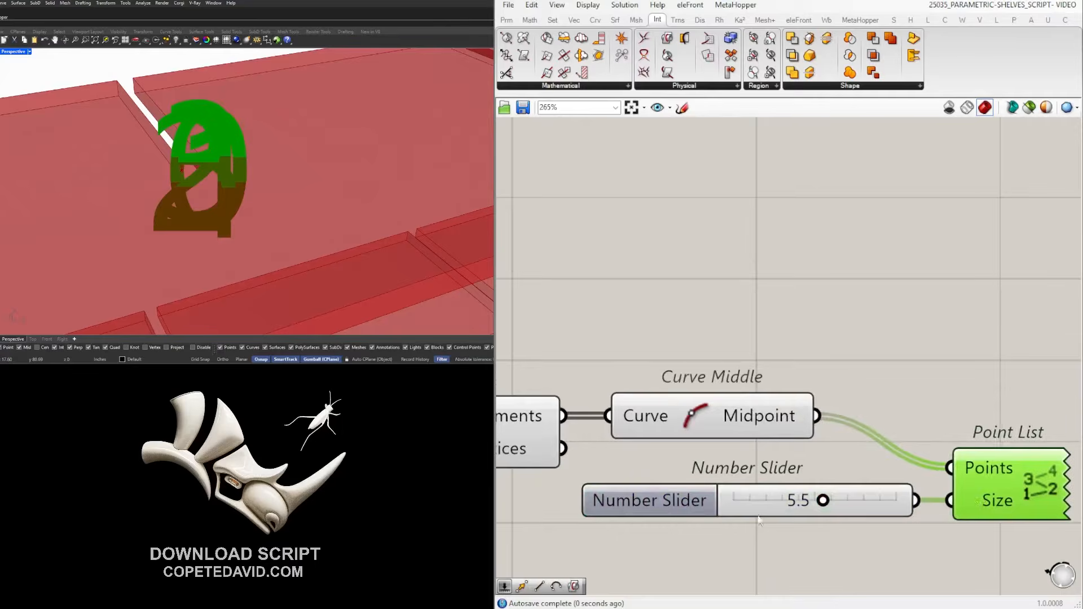
pyautogui.scroll(3, 792, 506)
pyautogui.moveTo(851, 496); pyautogui.dragTo(699, 480)
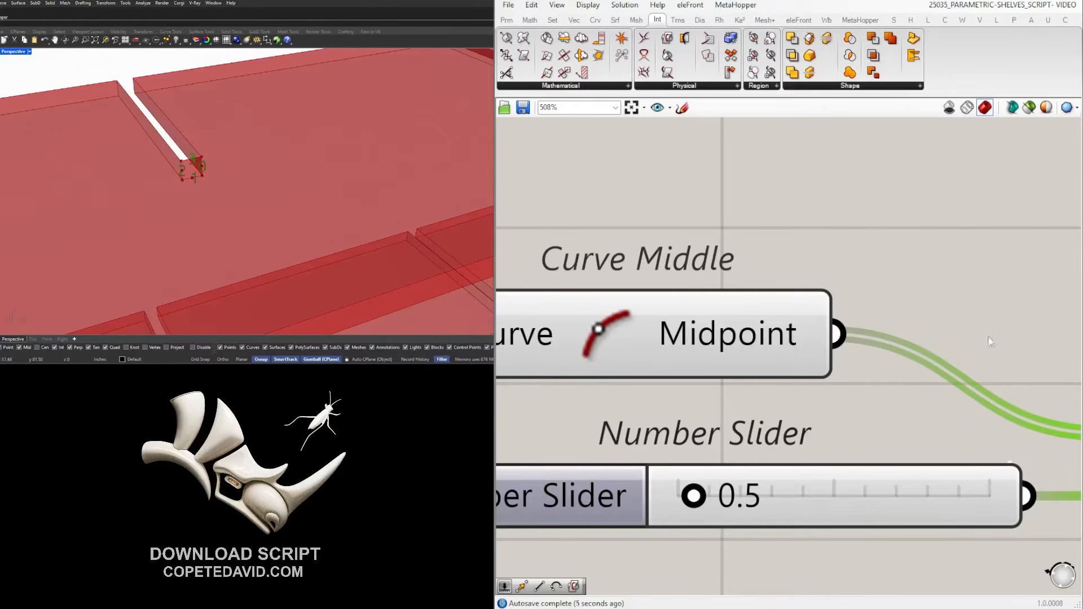
pyautogui.scroll(-8, 1051, 341)
pyautogui.moveTo(965, 480); pyautogui.dragTo(800, 432)
pyautogui.click(705, 316)
pyautogui.scroll(5, 205, 161)
pyautogui.scroll(-3, 202, 176)
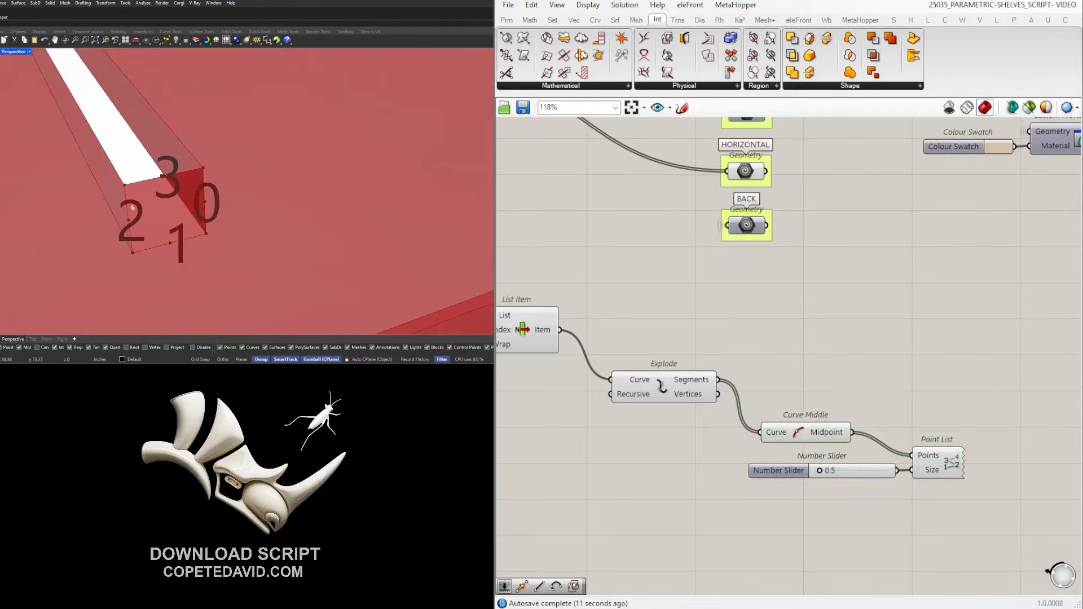
pyautogui.scroll(-2, 858, 393)
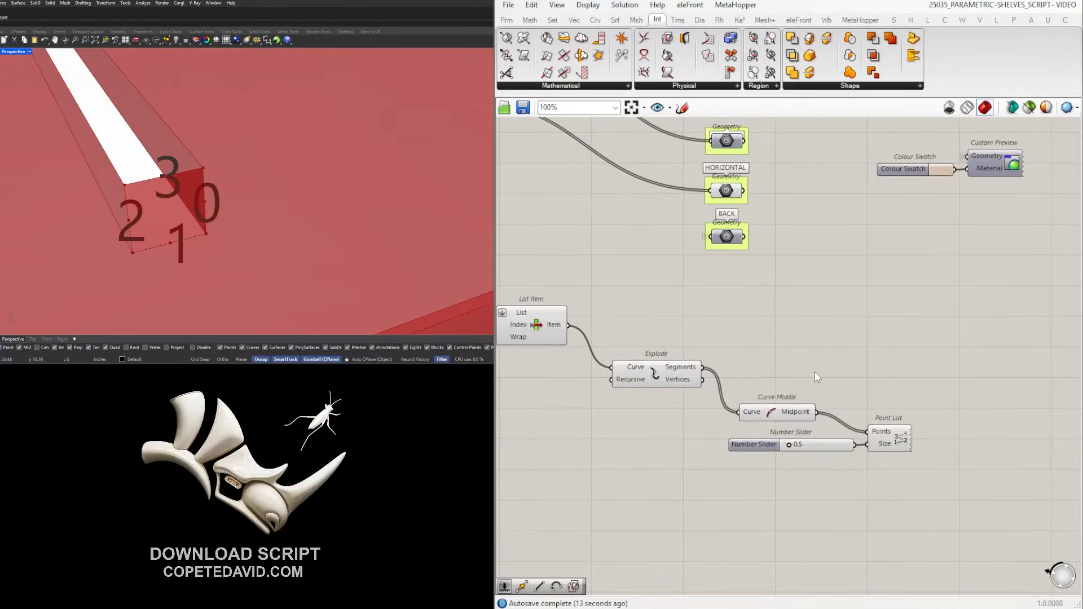
# Add a List Item component fed by Explode's Segments.
pyautogui.doubleClick(814, 371)
pyautogui.write('list item')
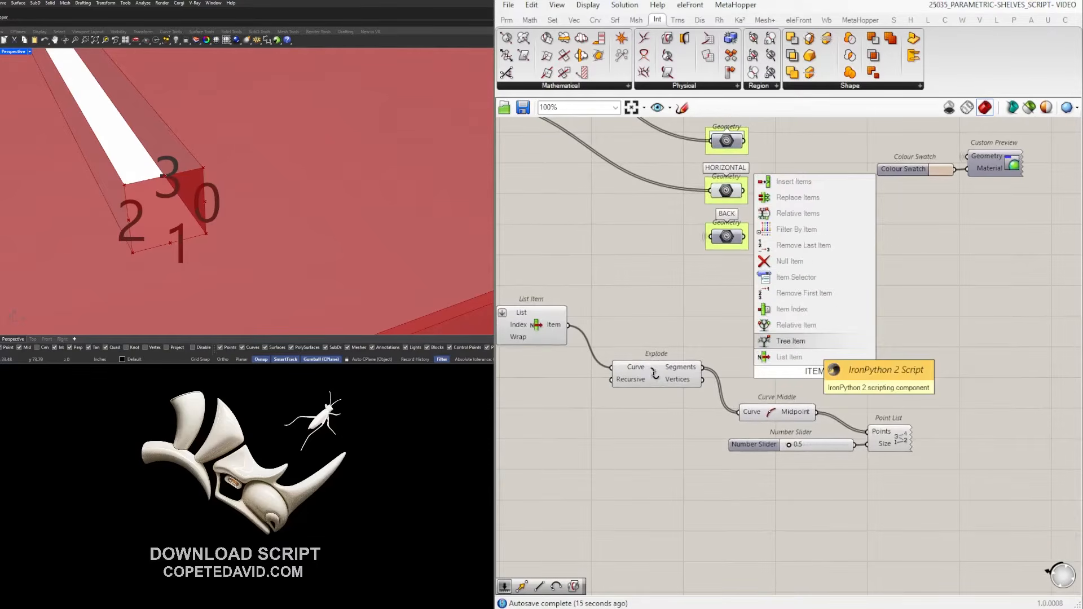
pyautogui.press('Return')
pyautogui.scroll(-1, 771, 360)
pyautogui.moveTo(713, 365); pyautogui.dragTo(888, 363)
pyautogui.moveTo(817, 372); pyautogui.dragTo(948, 380)
pyautogui.moveTo(948, 381); pyautogui.dragTo(888, 366, button='right')
pyautogui.scroll(2, 889, 366)
pyautogui.moveTo(891, 369); pyautogui.dragTo(895, 367)
# Set the second List Item copy's Index to 2.
pyautogui.rightClick(853, 361)
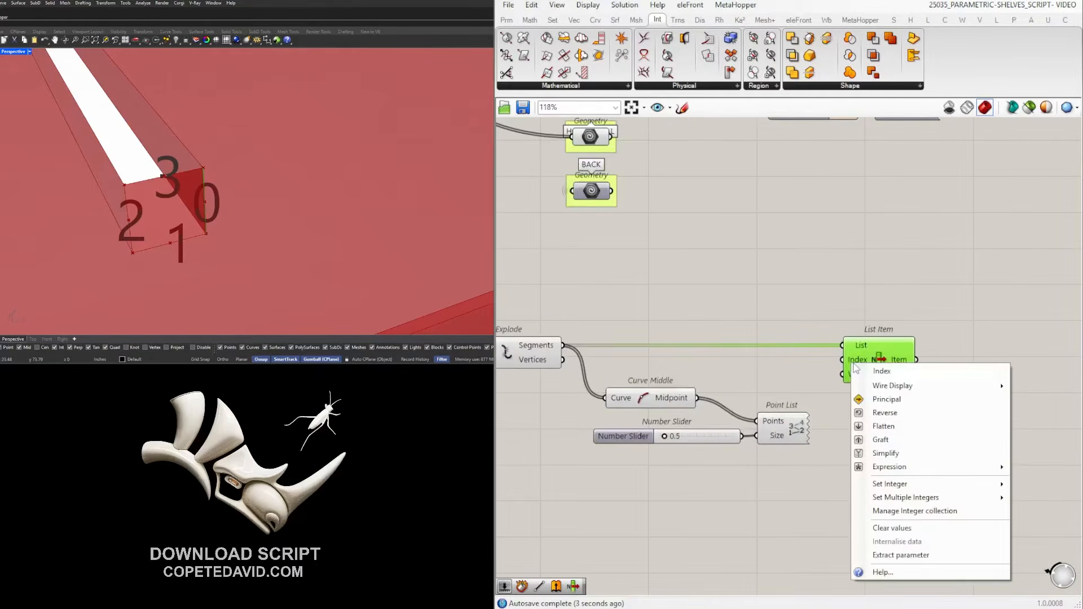
pyautogui.click(793, 381)
pyautogui.click(853, 370)
pyautogui.moveTo(828, 356); pyautogui.dragTo(672, 343, button='right')
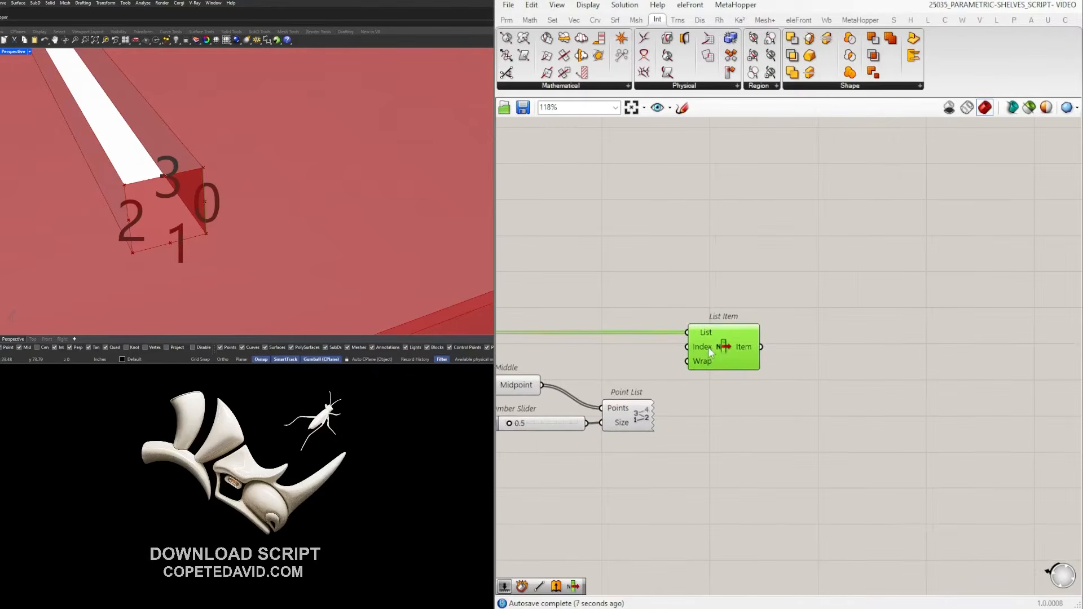
pyautogui.rightClick(707, 347)
pyautogui.moveTo(721, 341); pyautogui.dragTo(862, 405)
pyautogui.click(805, 362)
pyautogui.click(837, 345)
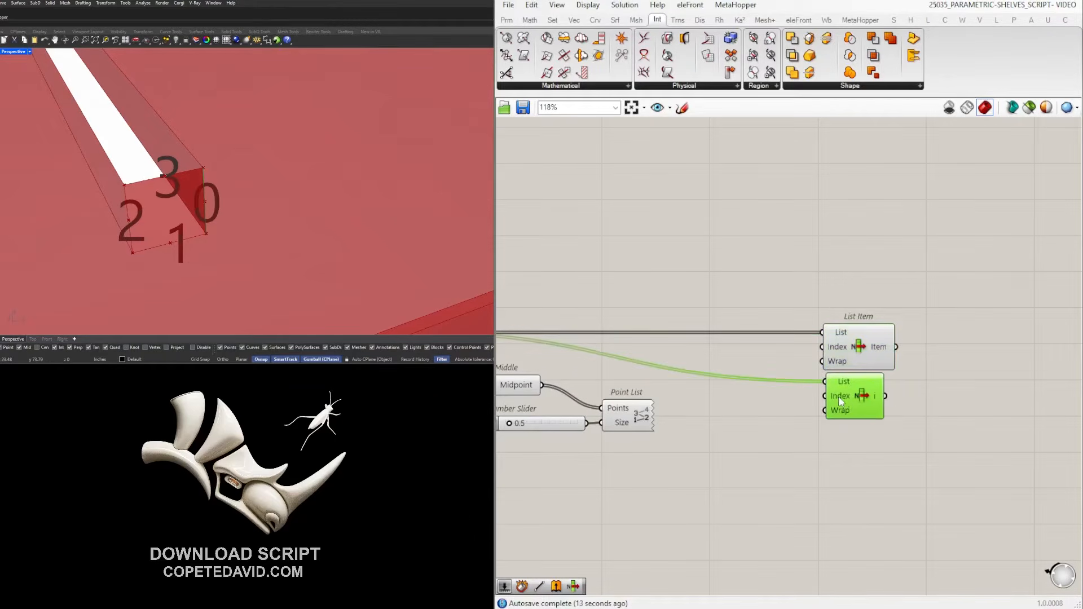
pyautogui.rightClick(838, 395)
pyautogui.moveTo(893, 516)
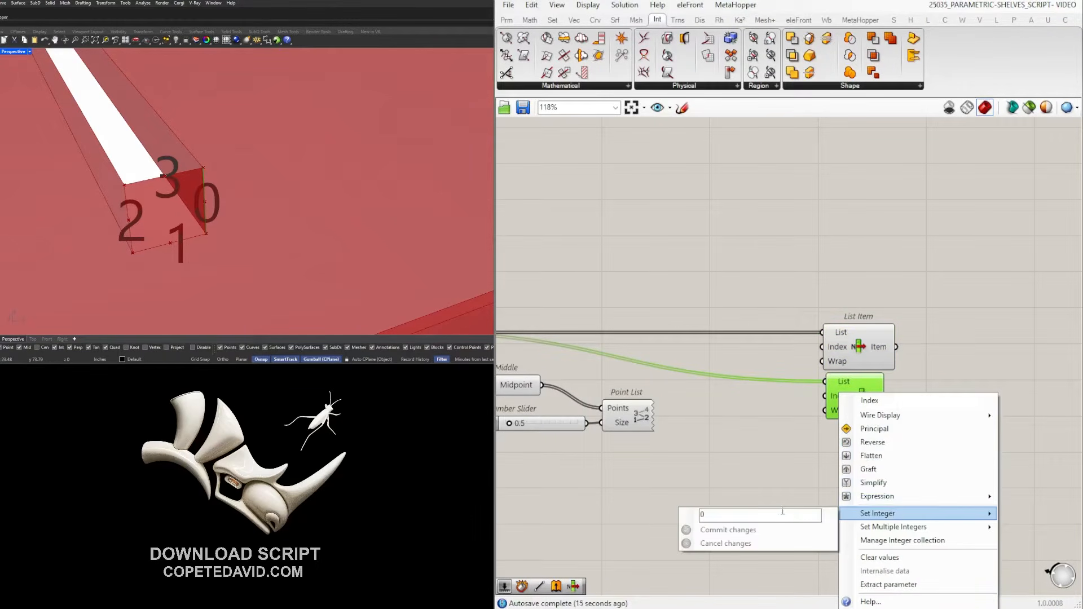
pyautogui.click(771, 516)
pyautogui.write('2')
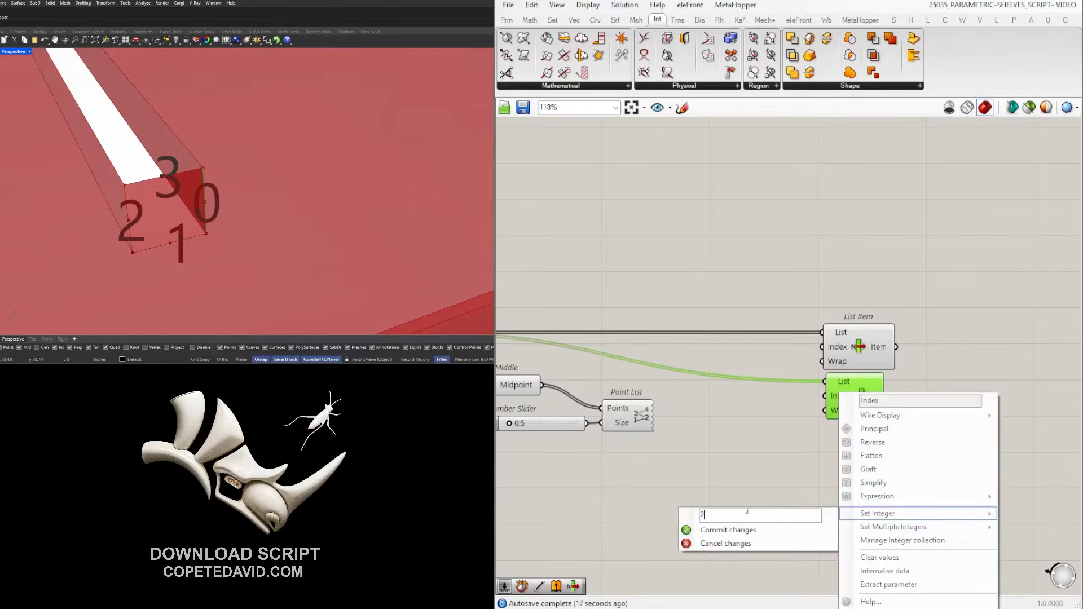
pyautogui.click(738, 530)
# Arrange the two List Item components one above the other.
pyautogui.click(732, 504)
pyautogui.click(848, 395)
pyautogui.click(863, 356)
pyautogui.moveTo(862, 401); pyautogui.dragTo(863, 409)
pyautogui.moveTo(983, 392); pyautogui.dragTo(865, 413, button='right')
pyautogui.doubleClick(861, 408)
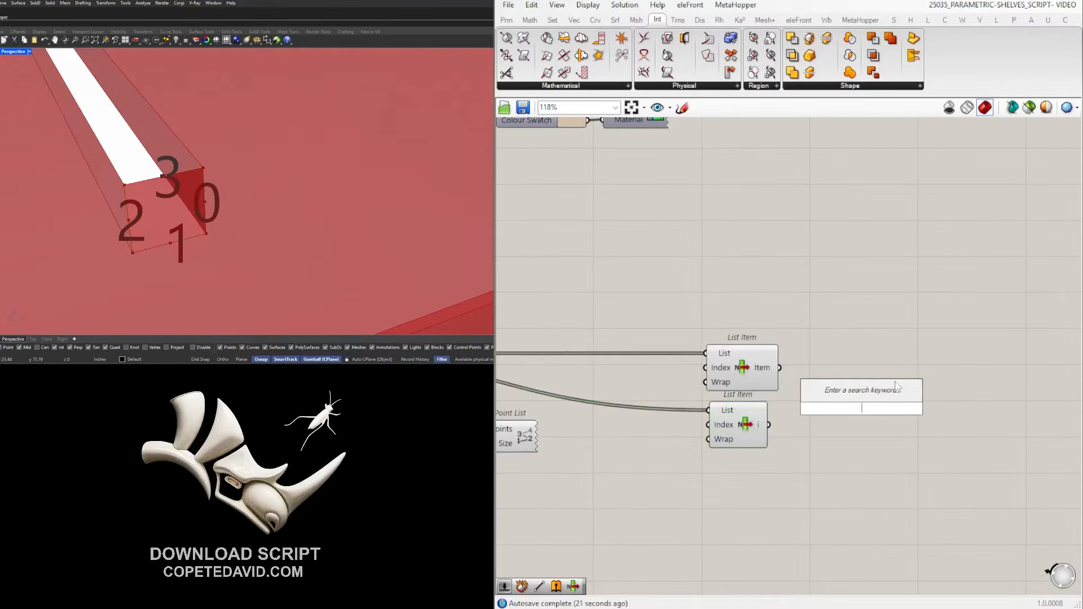
# Add a Pipe along the upper List Item's edge with Flat end caps.
pyautogui.write('pipe')
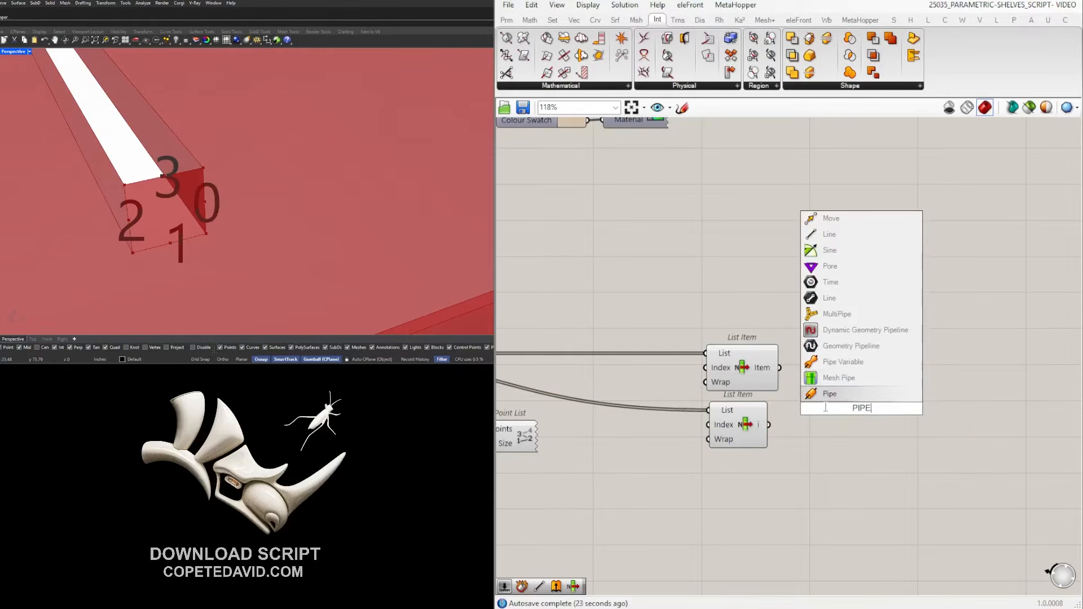
pyautogui.press('Return')
pyautogui.moveTo(826, 420); pyautogui.dragTo(790, 425, button='right')
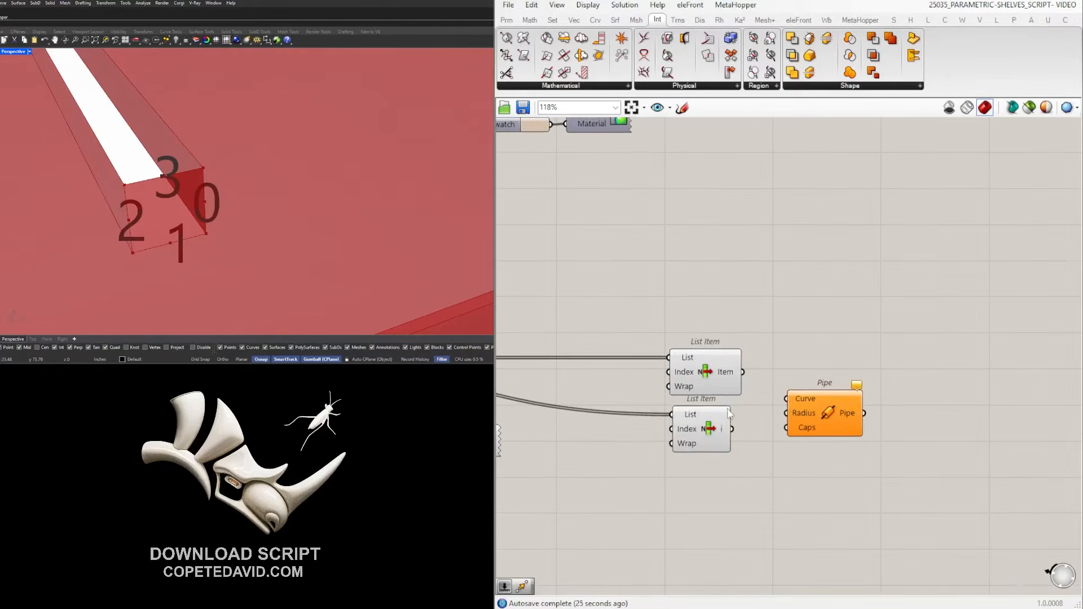
pyautogui.moveTo(711, 420); pyautogui.dragTo(709, 444)
pyautogui.moveTo(743, 372); pyautogui.dragTo(912, 314)
pyautogui.moveTo(723, 366); pyautogui.dragTo(726, 365)
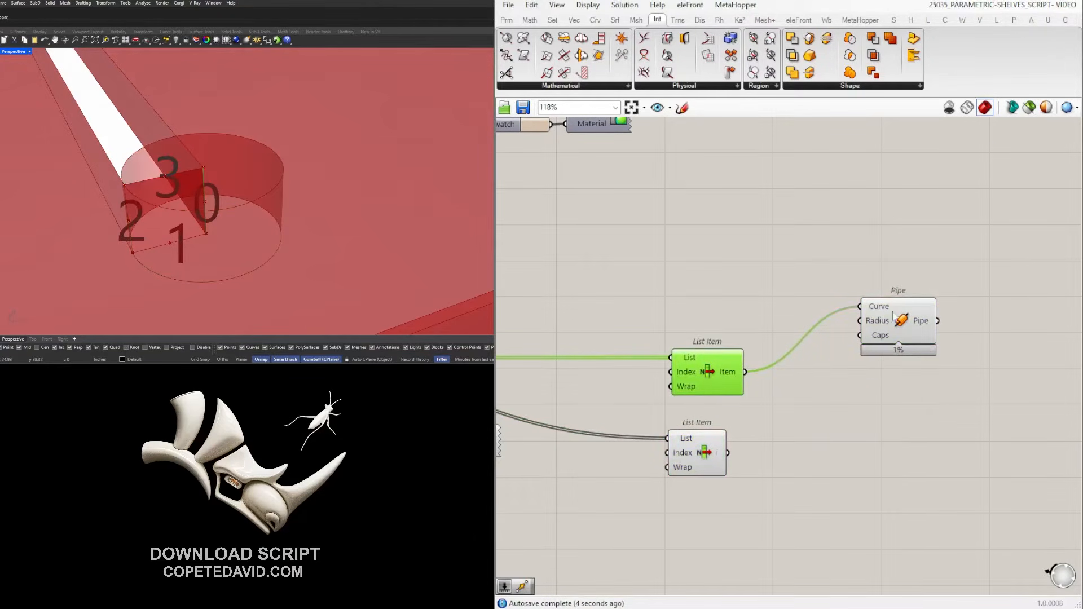
pyautogui.rightClick(871, 337)
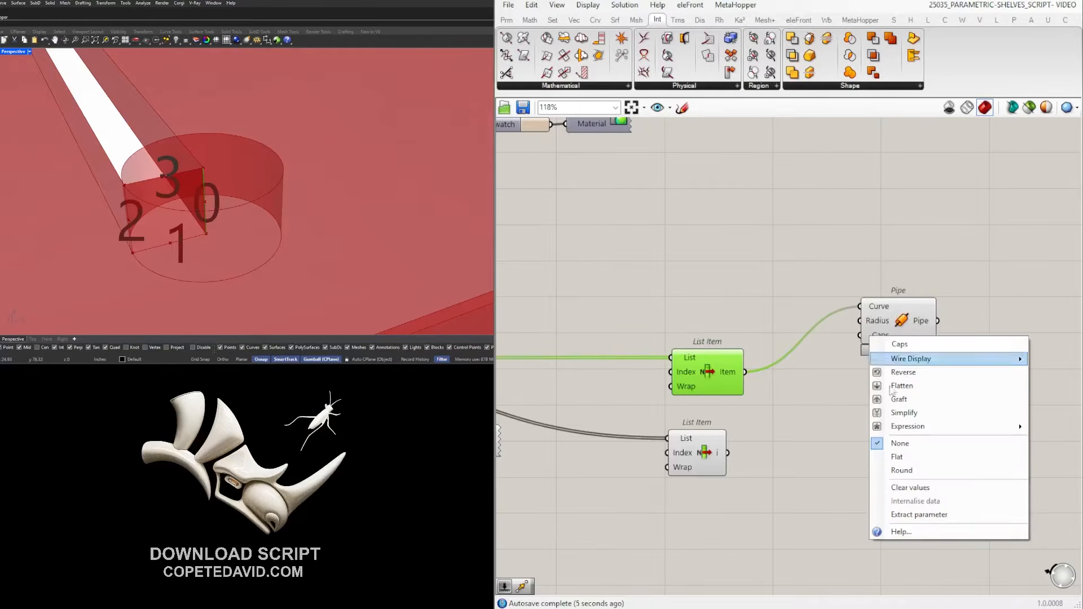
pyautogui.click(896, 455)
pyautogui.moveTo(887, 316); pyautogui.dragTo(838, 336)
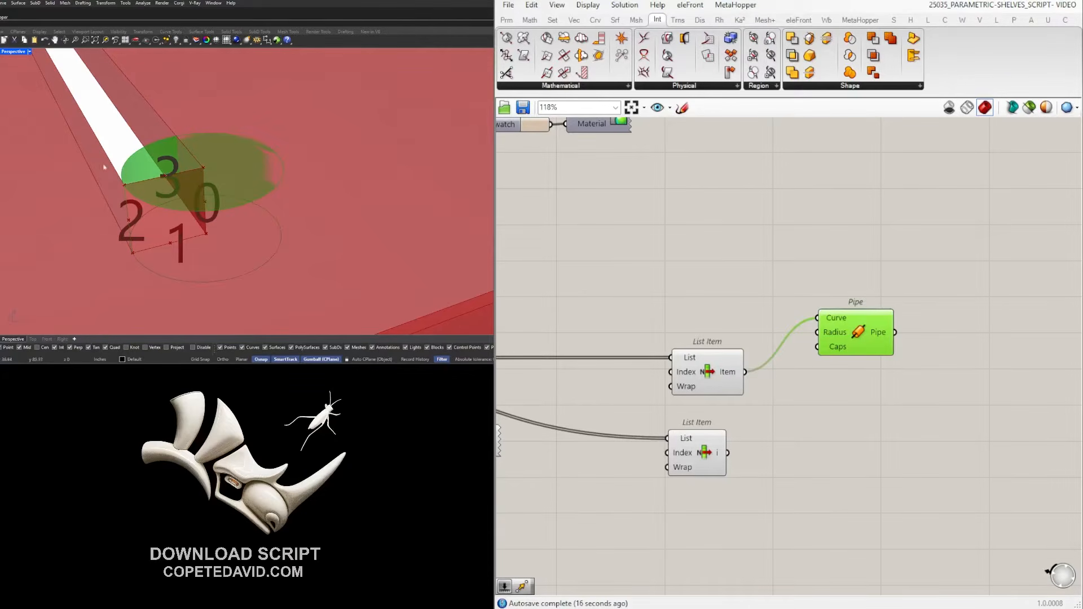
# Create a 0.125 number slider and a Division component feeding the Pipe's Radius.
pyautogui.doubleClick(739, 317)
pyautogui.write('0.125')
pyautogui.press('Return')
pyautogui.moveTo(710, 319); pyautogui.dragTo(585, 309)
pyautogui.doubleClick(739, 308)
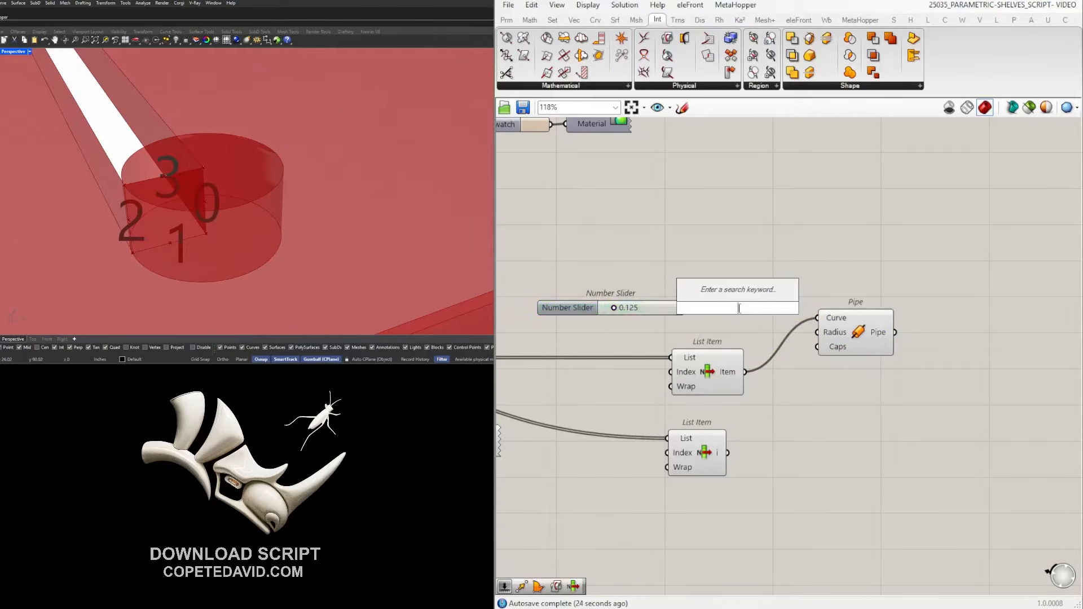
pyautogui.write('/2')
pyautogui.press('Return')
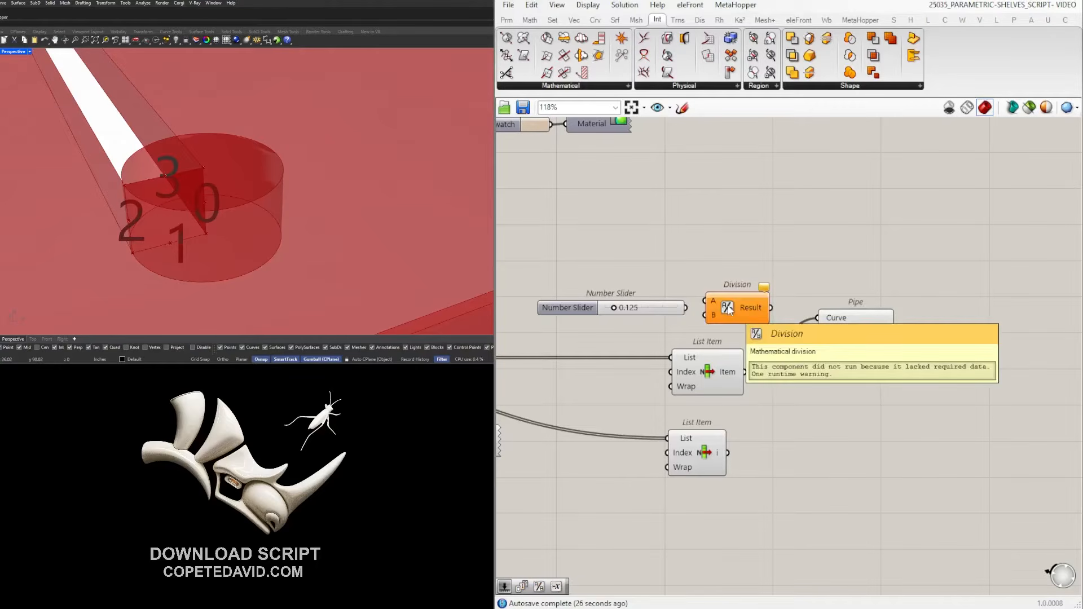
pyautogui.moveTo(835, 337); pyautogui.dragTo(861, 339)
pyautogui.moveTo(746, 298); pyautogui.dragTo(843, 333)
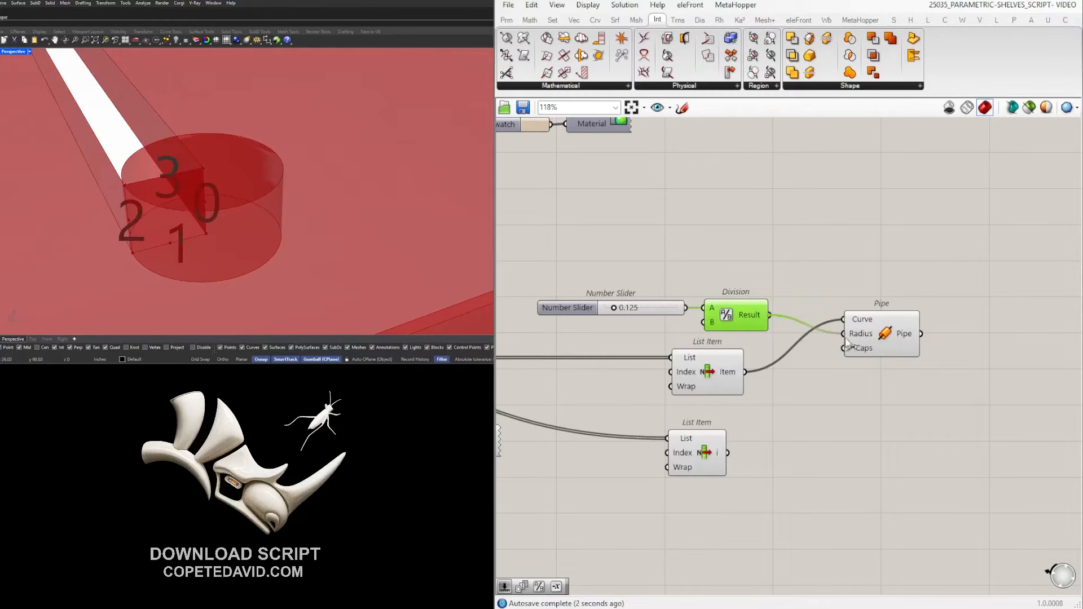
pyautogui.click(888, 343)
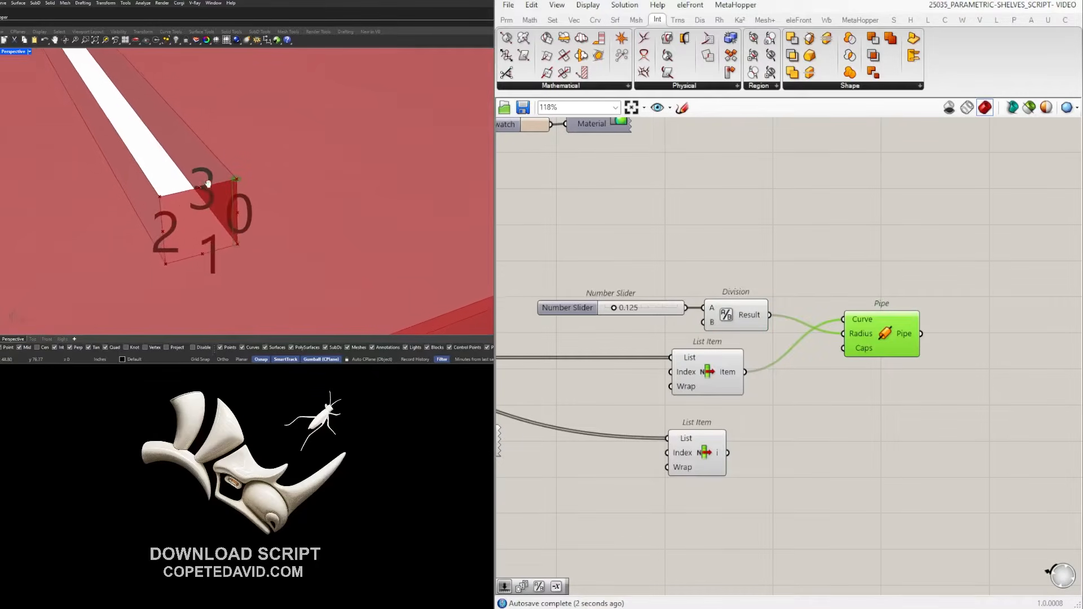
# Change the radius slider to 0.25 and tuck the slider and Division to the left.
pyautogui.scroll(2, 627, 293)
pyautogui.click(633, 308)
pyautogui.doubleClick(634, 308)
pyautogui.press('BackSpace')
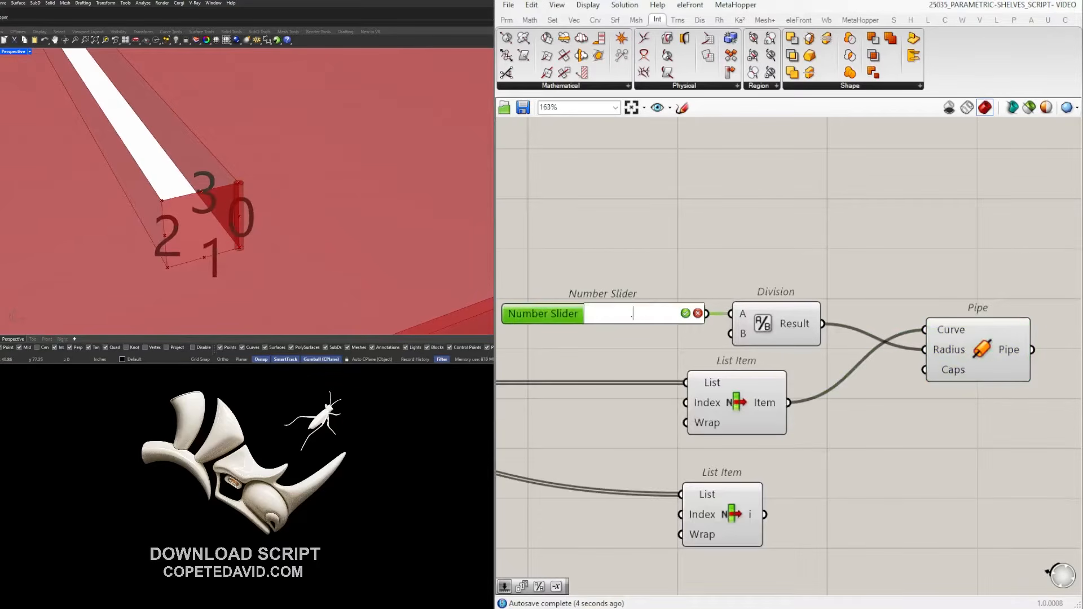
pyautogui.write('.25')
pyautogui.press('Return')
pyautogui.click(703, 201)
pyautogui.moveTo(781, 308); pyautogui.dragTo(771, 307)
pyautogui.moveTo(776, 252); pyautogui.dragTo(677, 337)
pyautogui.moveTo(759, 336); pyautogui.dragTo(714, 337)
# Reposition the Pipe so its radius connection runs straight.
pyautogui.click(787, 269)
pyautogui.moveTo(835, 282); pyautogui.dragTo(802, 280, button='right')
pyautogui.moveTo(950, 352); pyautogui.dragTo(906, 353)
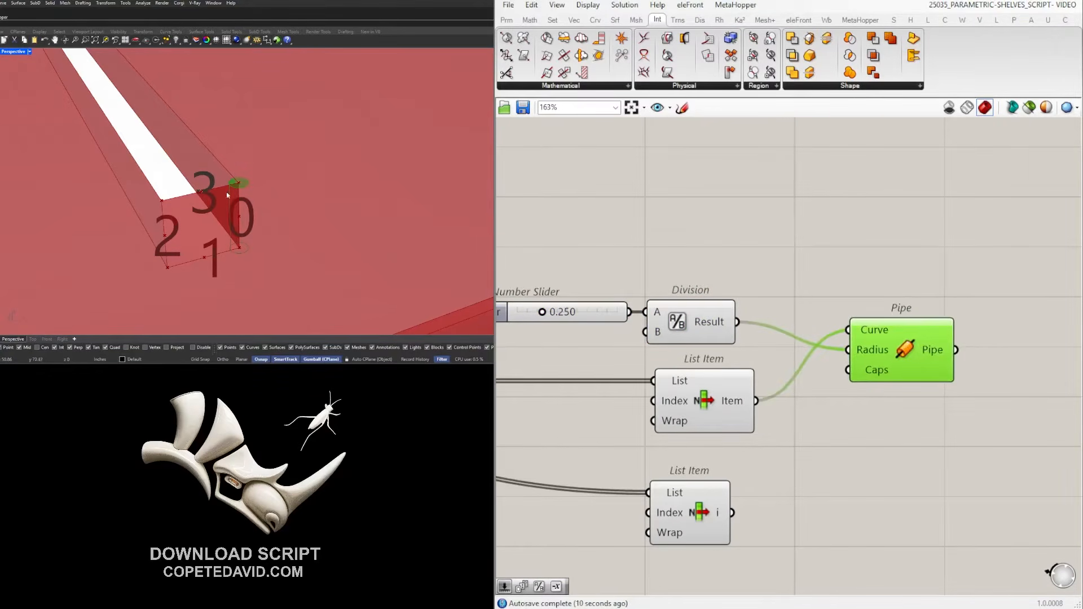
pyautogui.scroll(-8, 246, 185)
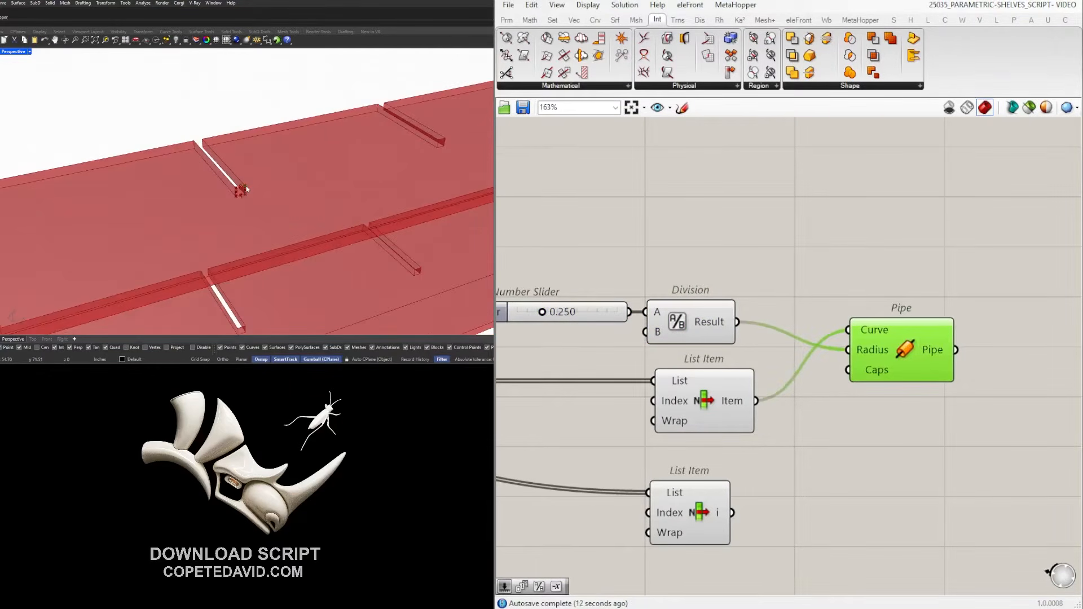
pyautogui.scroll(-5, 246, 185)
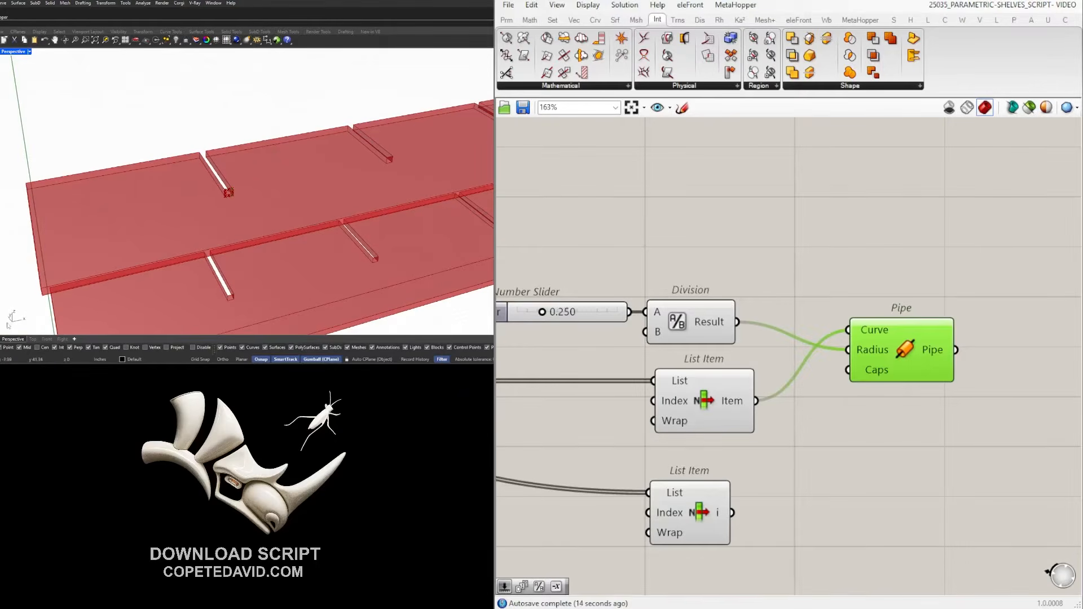
pyautogui.moveTo(949, 356); pyautogui.dragTo(822, 355, button='right')
pyautogui.moveTo(754, 353); pyautogui.dragTo(751, 326)
# Add a Move component with the pipes as its Geometry.
pyautogui.click(924, 333)
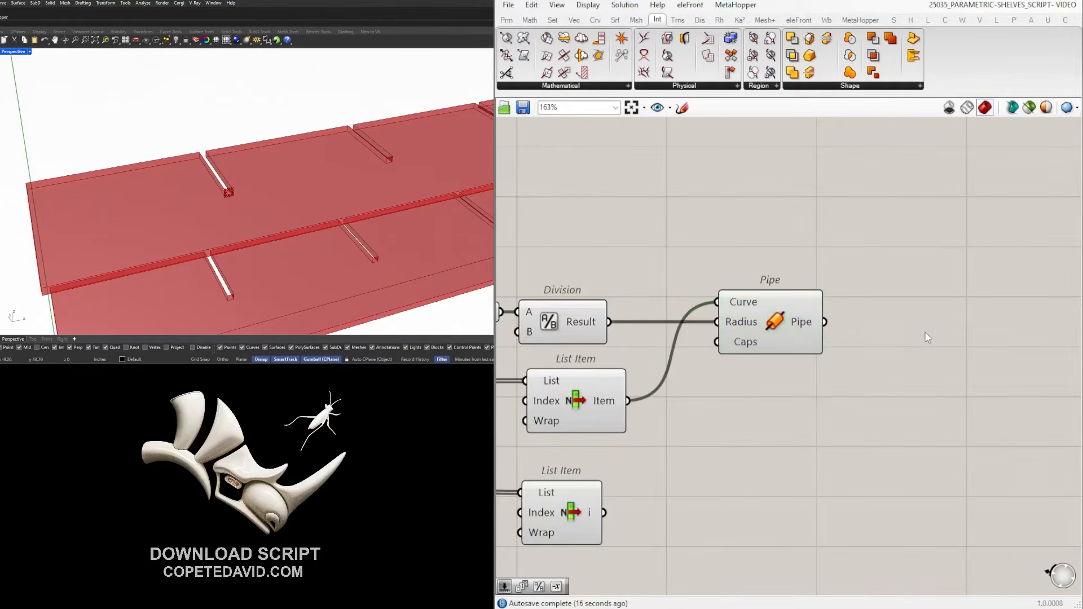
pyautogui.doubleClick(923, 332)
pyautogui.write('move')
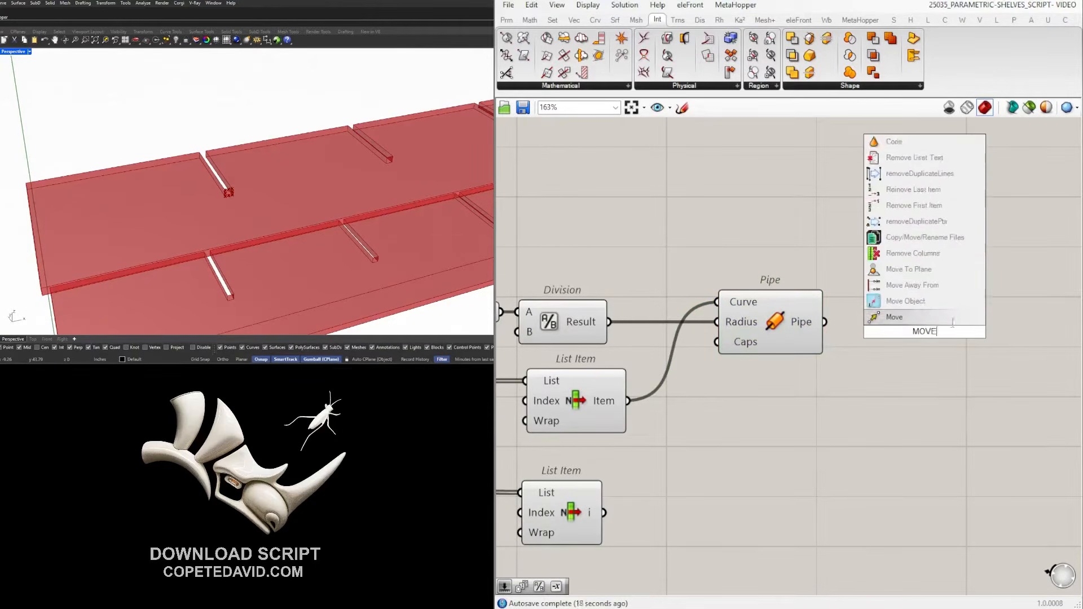
pyautogui.press('Return')
pyautogui.moveTo(824, 322); pyautogui.dragTo(966, 253)
# Add a Negative component next to Move.
pyautogui.doubleClick(762, 248)
pyautogui.write('neg')
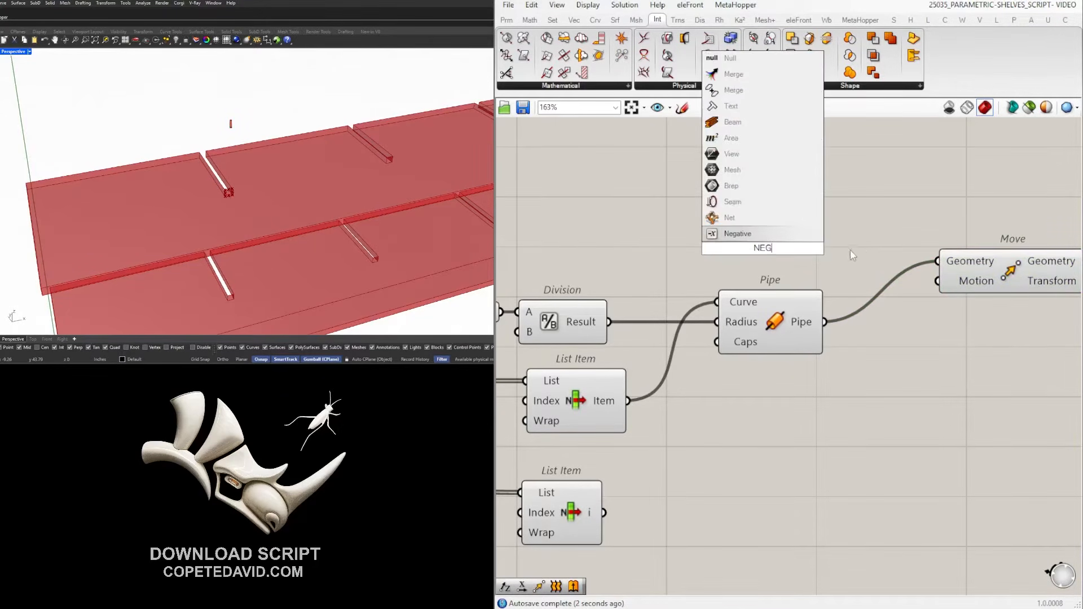
pyautogui.click(783, 233)
pyautogui.moveTo(782, 254); pyautogui.dragTo(786, 256)
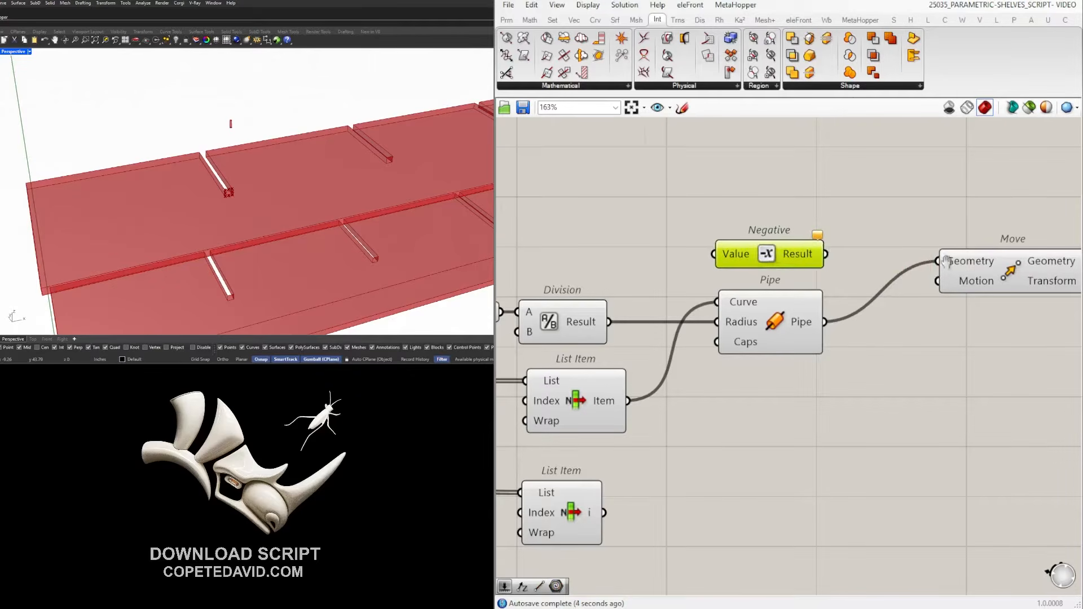
pyautogui.moveTo(972, 287); pyautogui.dragTo(914, 293, button='right')
pyautogui.moveTo(540, 267); pyautogui.dragTo(691, 277, button='right')
pyautogui.click(672, 286)
# Add Unit X, negate it, and feed the result into Move's Motion.
pyautogui.doubleClick(672, 285)
pyautogui.write('x')
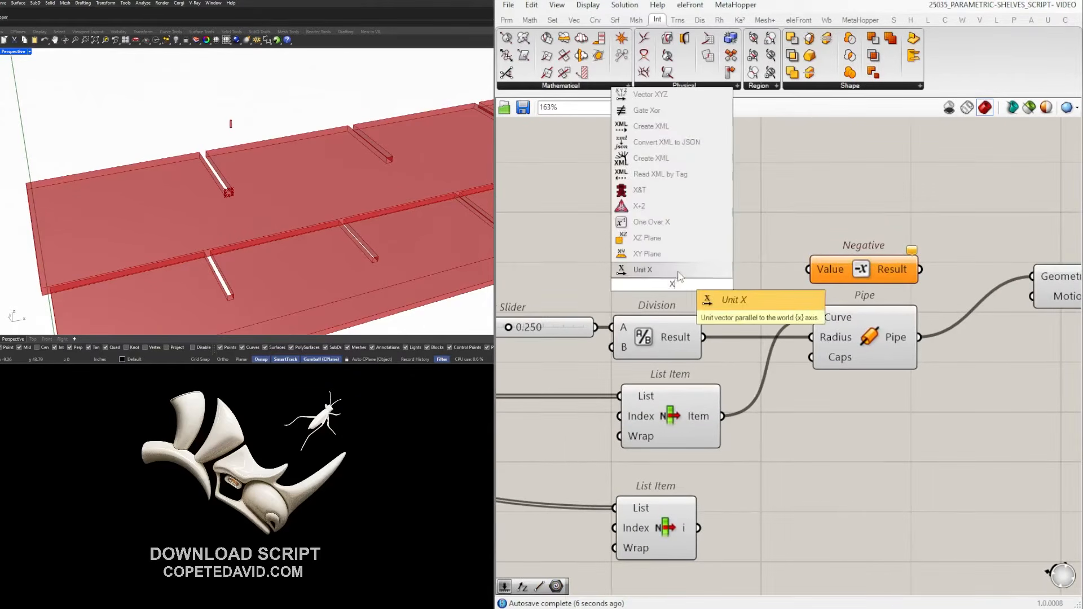
pyautogui.click(675, 270)
pyautogui.moveTo(689, 279); pyautogui.dragTo(808, 269)
pyautogui.moveTo(959, 268); pyautogui.dragTo(870, 271, button='right')
pyautogui.moveTo(831, 275); pyautogui.dragTo(945, 302)
pyautogui.moveTo(1012, 287); pyautogui.dragTo(1018, 259)
pyautogui.moveTo(1033, 215); pyautogui.dragTo(773, 267)
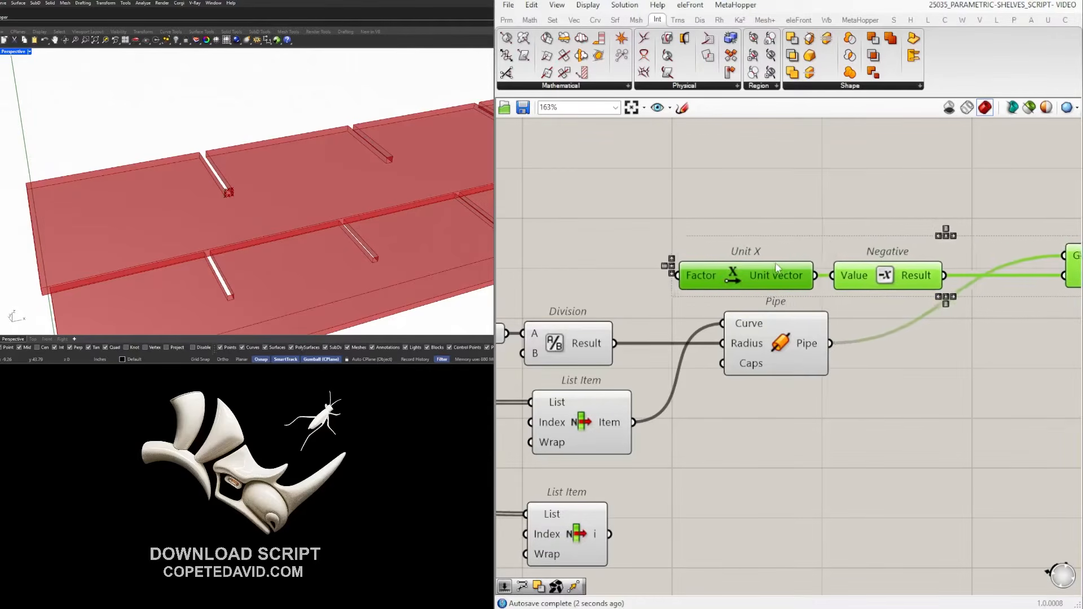
# Drive Unit X's Factor from the Division result and preview the shifted pipe.
pyautogui.scroll(2, 707, 348)
pyautogui.moveTo(711, 347); pyautogui.dragTo(839, 263)
pyautogui.click(939, 294)
pyautogui.moveTo(981, 296); pyautogui.dragTo(587, 308, button='right')
pyautogui.moveTo(1071, 254); pyautogui.dragTo(841, 280, button='right')
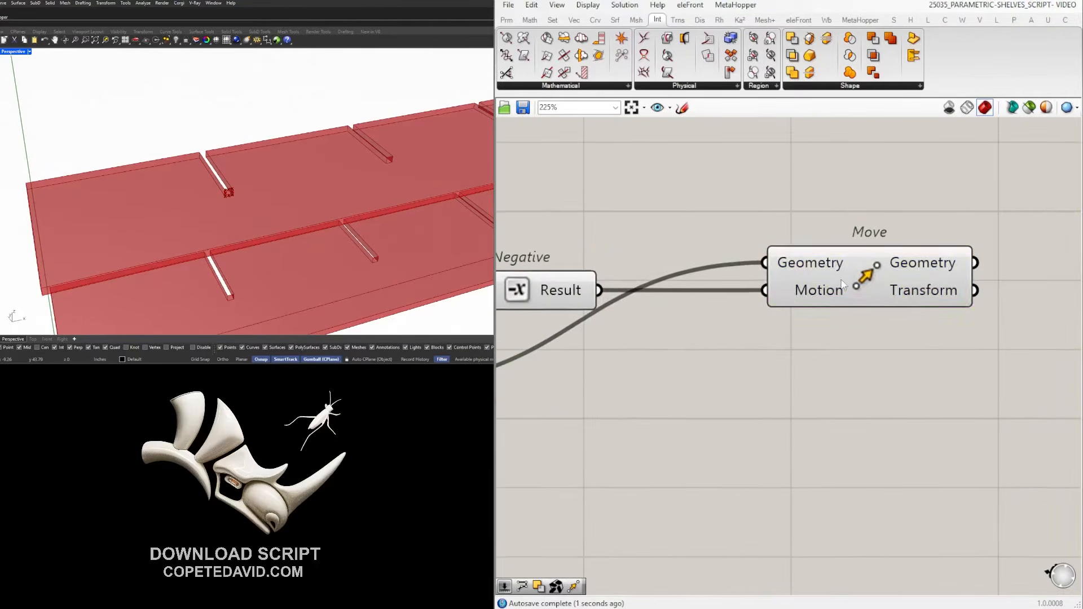
pyautogui.click(841, 284)
pyautogui.scroll(5, 270, 187)
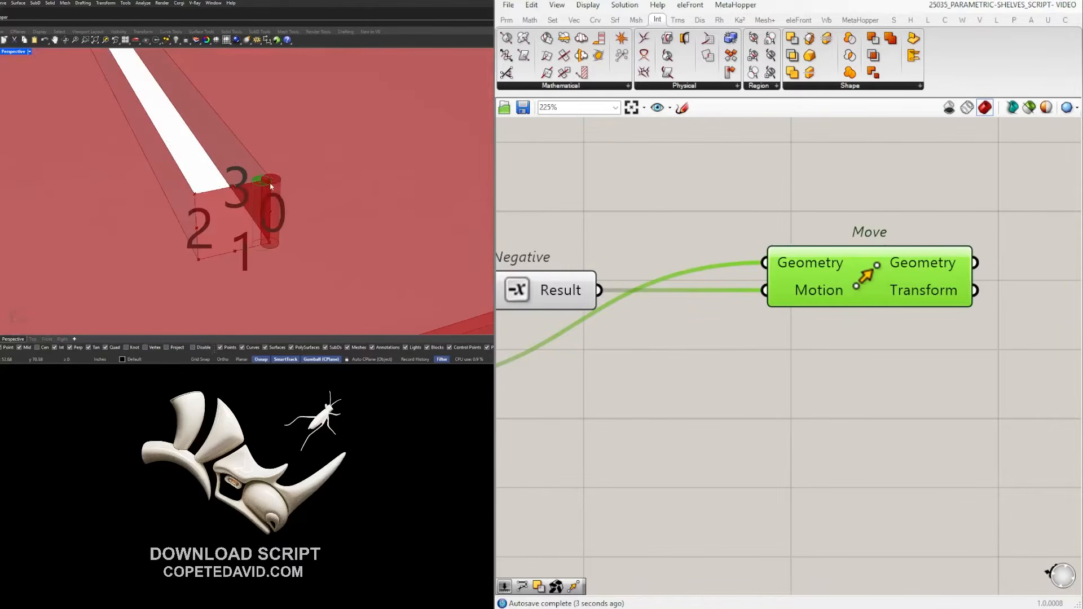
pyautogui.scroll(-3, 865, 325)
pyautogui.click(865, 323)
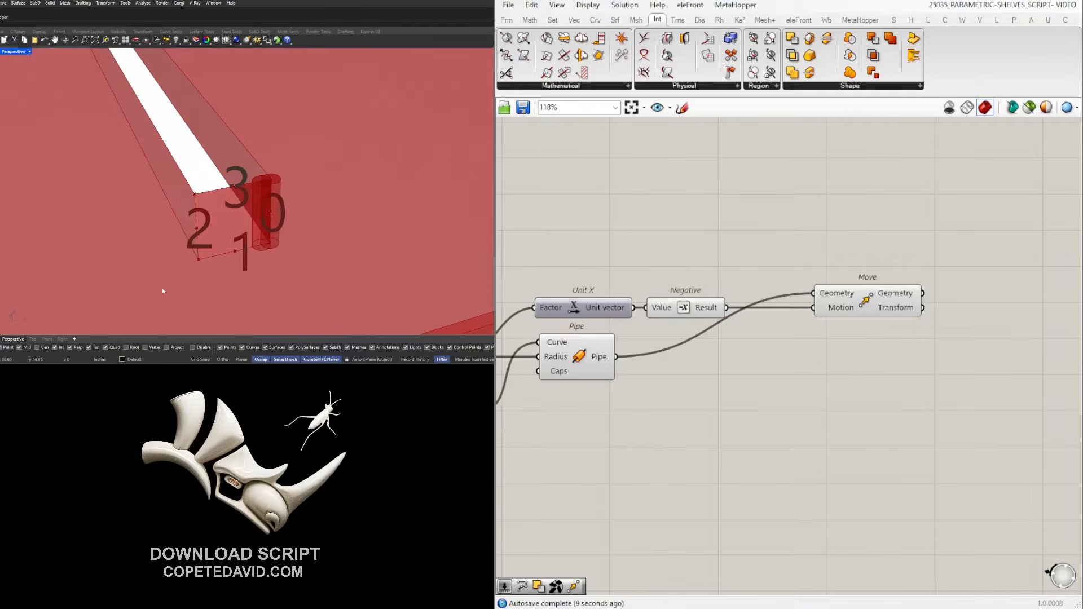
# Add a Unit Y component with the Division result as its Factor.
pyautogui.doubleClick(738, 406)
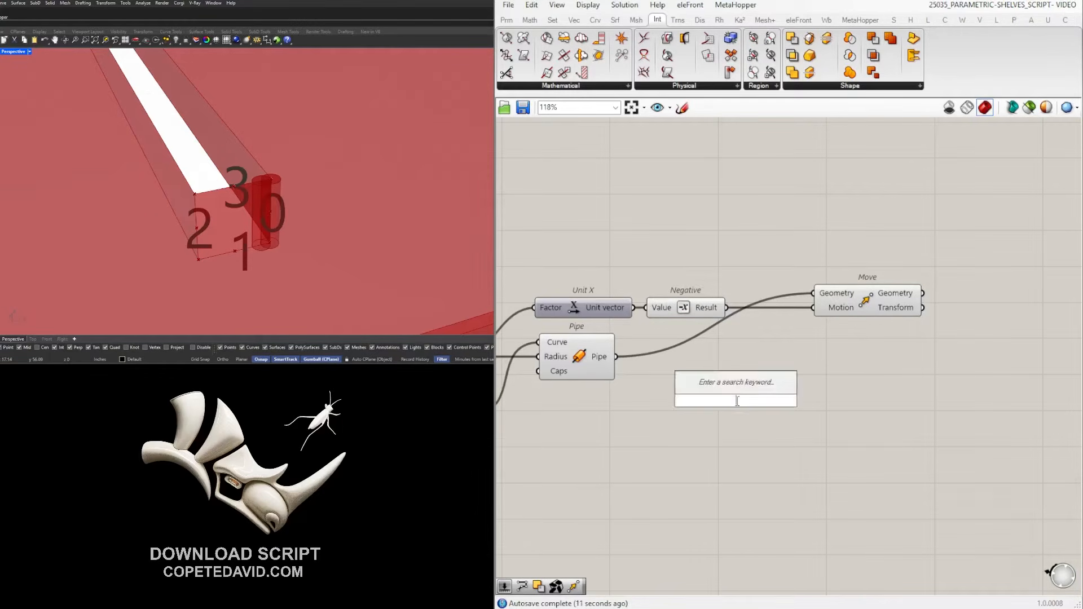
pyautogui.write('y')
pyautogui.press('Return')
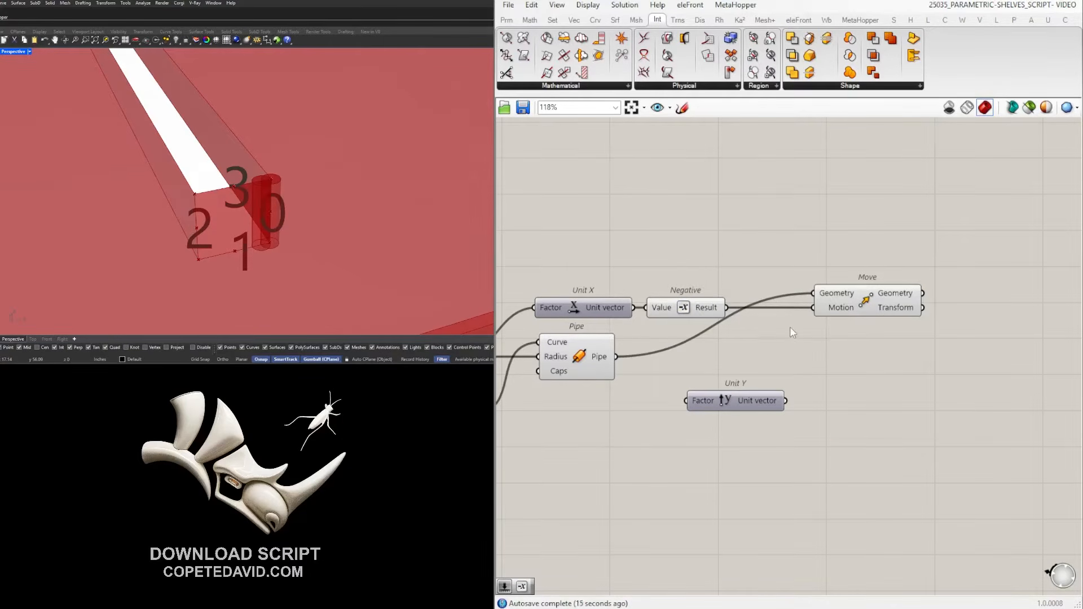
pyautogui.moveTo(770, 399); pyautogui.dragTo(770, 376)
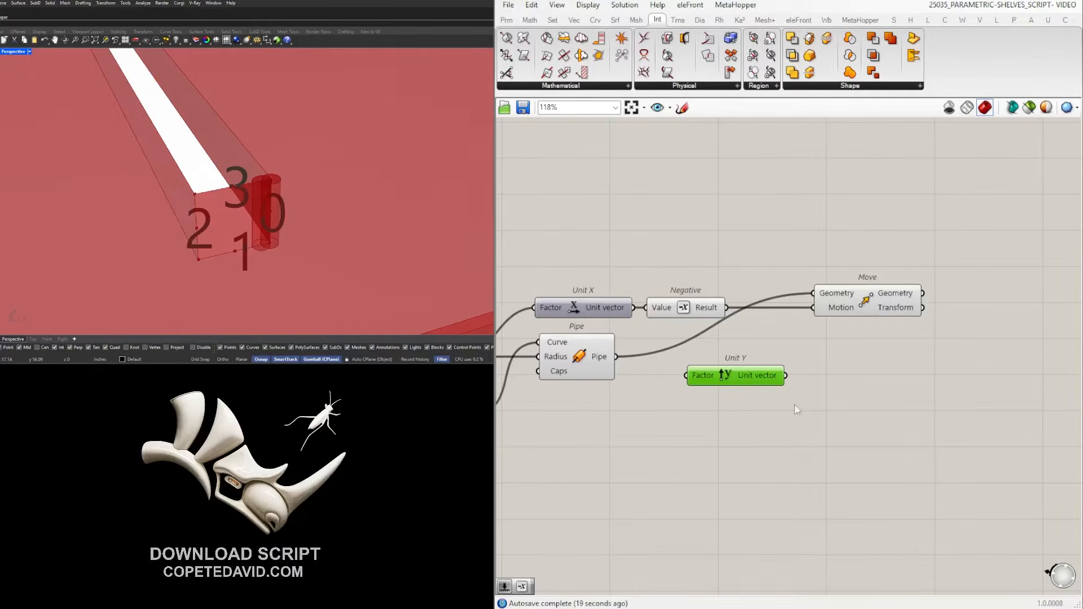
pyautogui.scroll(-2, 794, 408)
pyautogui.moveTo(793, 410); pyautogui.dragTo(906, 377, button='right')
pyautogui.moveTo(661, 346); pyautogui.dragTo(801, 350, button='right')
pyautogui.scroll(-1, 813, 367)
pyautogui.scroll(1, 951, 362)
pyautogui.moveTo(951, 362); pyautogui.dragTo(878, 361, button='right')
pyautogui.moveTo(894, 357); pyautogui.dragTo(879, 352)
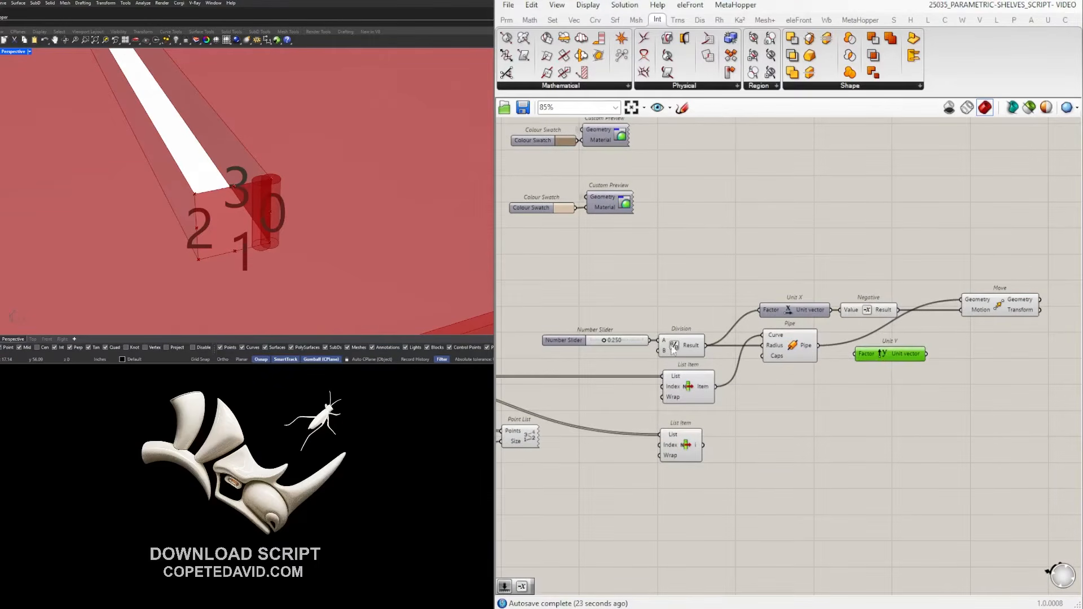
pyautogui.moveTo(706, 345); pyautogui.dragTo(889, 361)
pyautogui.scroll(2, 952, 351)
pyautogui.moveTo(953, 351); pyautogui.dragTo(816, 385, button='right')
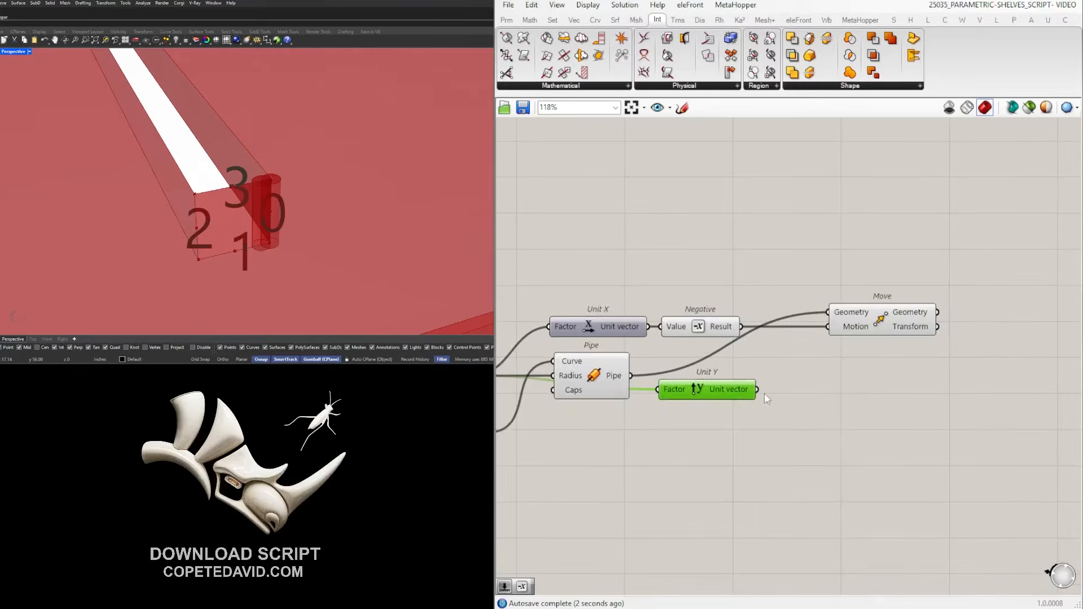
# Duplicate the Move, chain the first Move's output into it, and drive its Motion from Unit Y.
pyautogui.moveTo(873, 329); pyautogui.dragTo(827, 323)
pyautogui.keyDown('alt'); pyautogui.moveTo(839, 319); pyautogui.dragTo(969, 355); pyautogui.keyUp('alt')
pyautogui.moveTo(891, 307); pyautogui.dragTo(920, 345)
pyautogui.moveTo(935, 354); pyautogui.dragTo(940, 356)
pyautogui.click(836, 317)
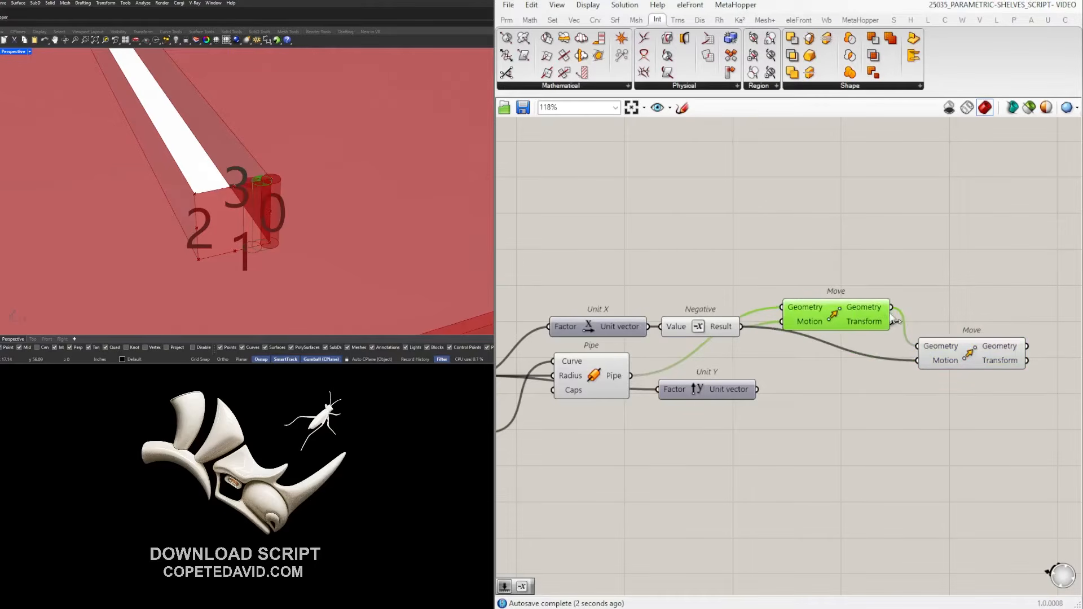
pyautogui.moveTo(756, 389); pyautogui.dragTo(916, 360)
pyautogui.click(971, 353)
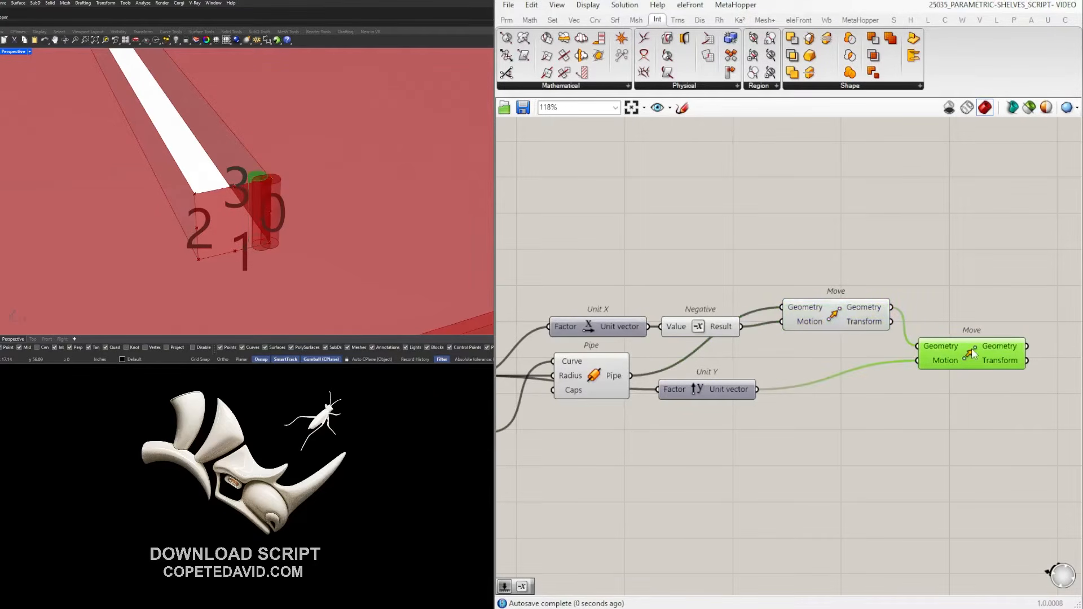
# Insert a Negative between Unit Y and the second Move's Motion.
pyautogui.doubleClick(850, 415)
pyautogui.write('NEG')
pyautogui.click(816, 400)
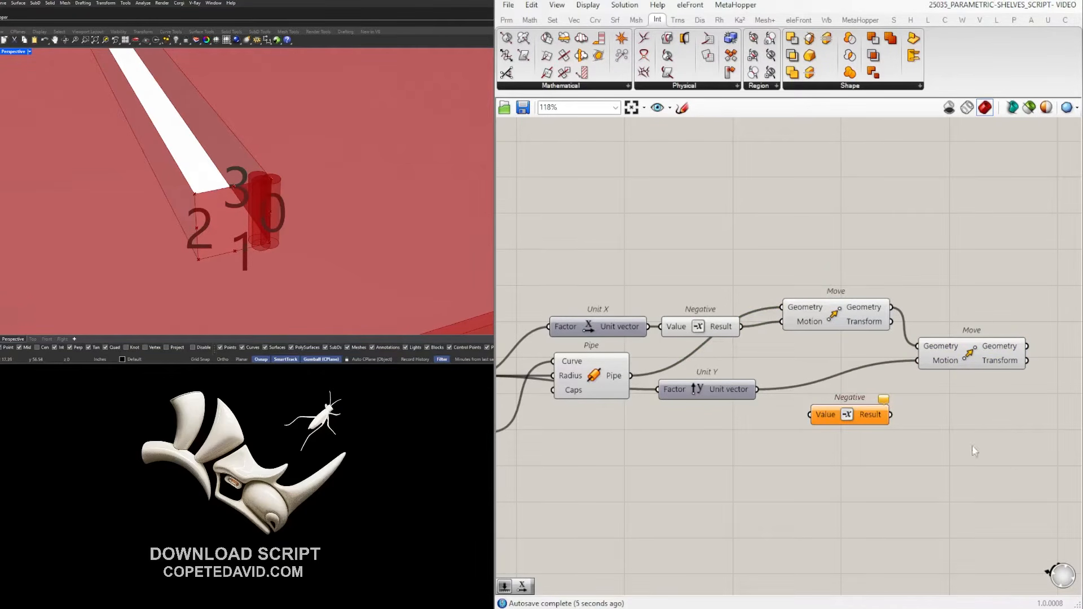
pyautogui.moveTo(883, 424); pyautogui.dragTo(938, 377)
pyautogui.moveTo(869, 390); pyautogui.dragTo(909, 378)
pyautogui.moveTo(942, 376); pyautogui.dragTo(942, 388)
# Turn off preview for the Unit X, Negative and first Move chain.
pyautogui.moveTo(891, 347); pyautogui.dragTo(621, 269)
pyautogui.middleClick(744, 257)
pyautogui.click(784, 221)
pyautogui.click(787, 217)
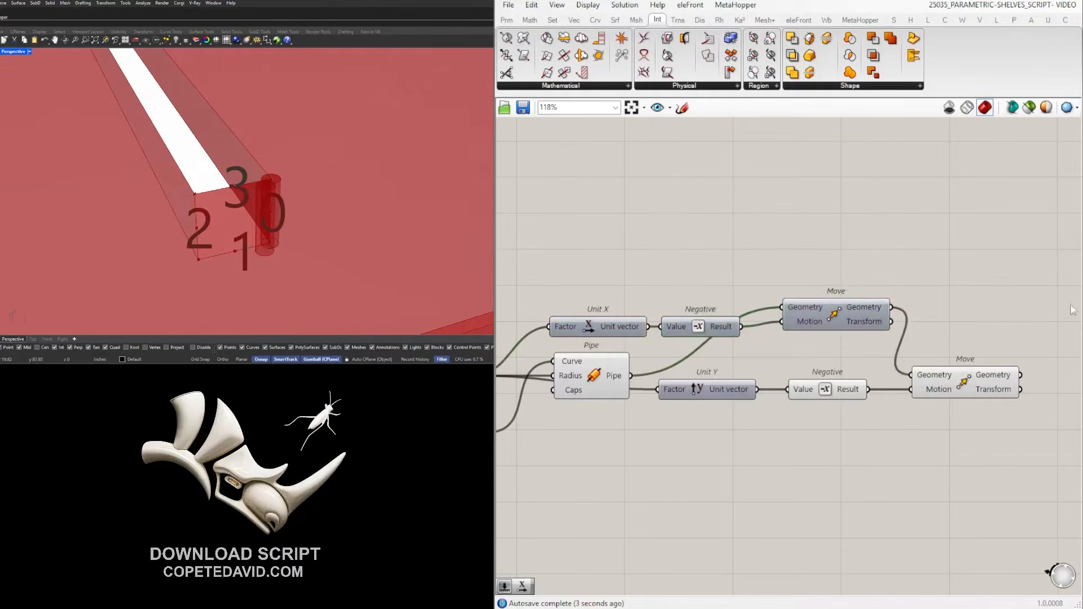
# Turn off the Pipe's preview and shift the 3D view toward the strip end.
pyautogui.scroll(-2, 944, 350)
pyautogui.click(702, 370)
pyautogui.middleClick(701, 364)
pyautogui.click(698, 405)
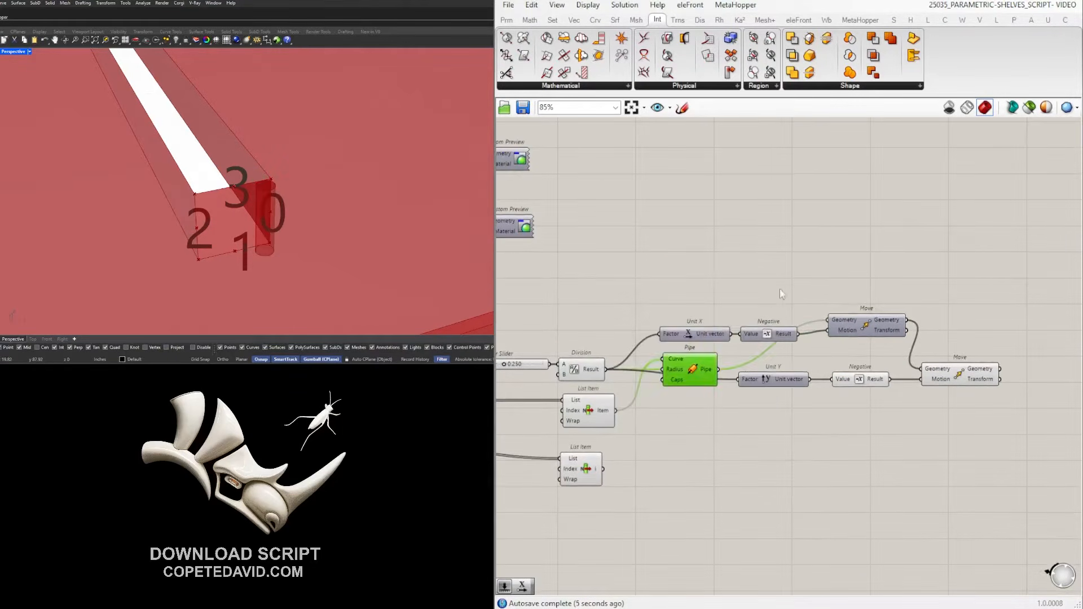
pyautogui.click(772, 296)
pyautogui.scroll(-8, 214, 192)
pyautogui.keyDown('shift'); pyautogui.moveTo(192, 282); pyautogui.dragTo(248, 189, button='right'); pyautogui.keyUp('shift')
pyautogui.scroll(5, 248, 195)
pyautogui.scroll(6, 248, 198)
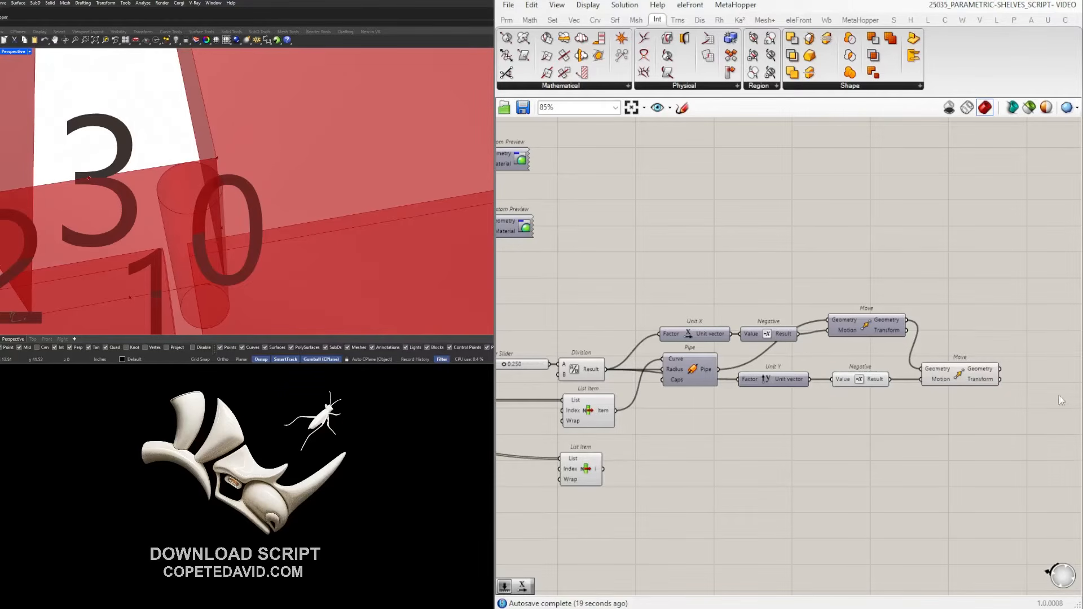
pyautogui.moveTo(861, 407); pyautogui.dragTo(753, 373)
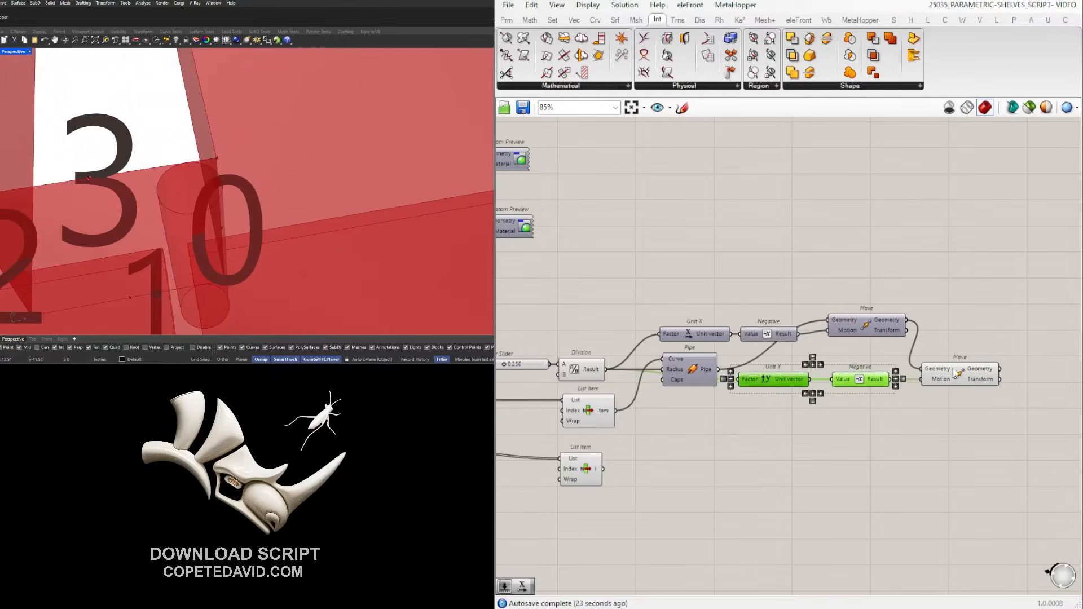
# Delete the second Move, Unit Y and Negative, keeping only the X-offset Move.
pyautogui.click(959, 375)
pyautogui.moveTo(1000, 407); pyautogui.dragTo(768, 359)
pyautogui.press('Delete')
pyautogui.click(859, 331)
pyautogui.scroll(1, 858, 331)
pyautogui.middleClick(857, 329)
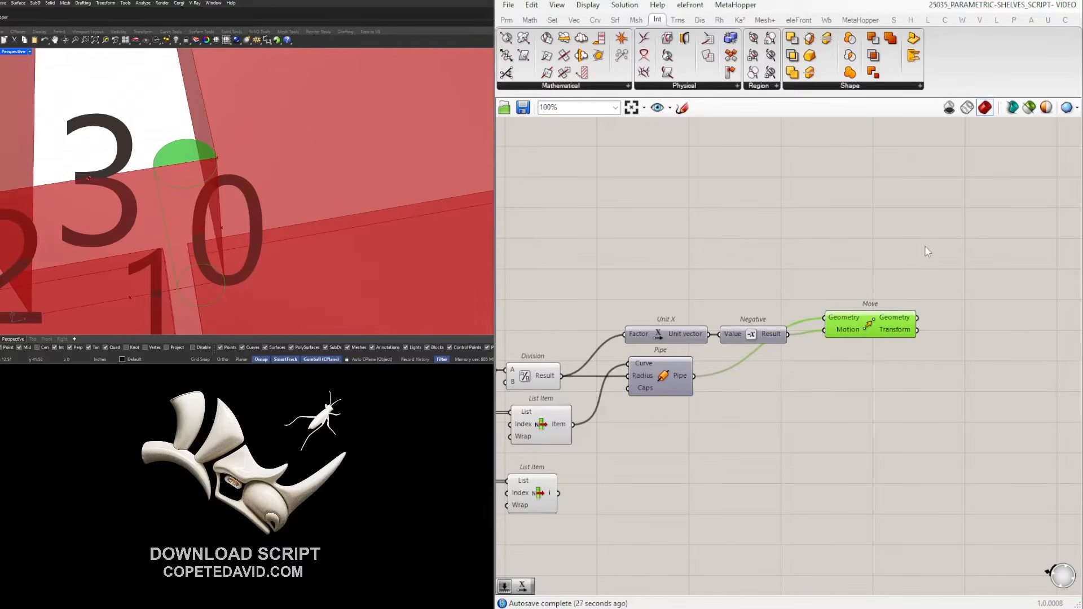
pyautogui.scroll(-5, 183, 133)
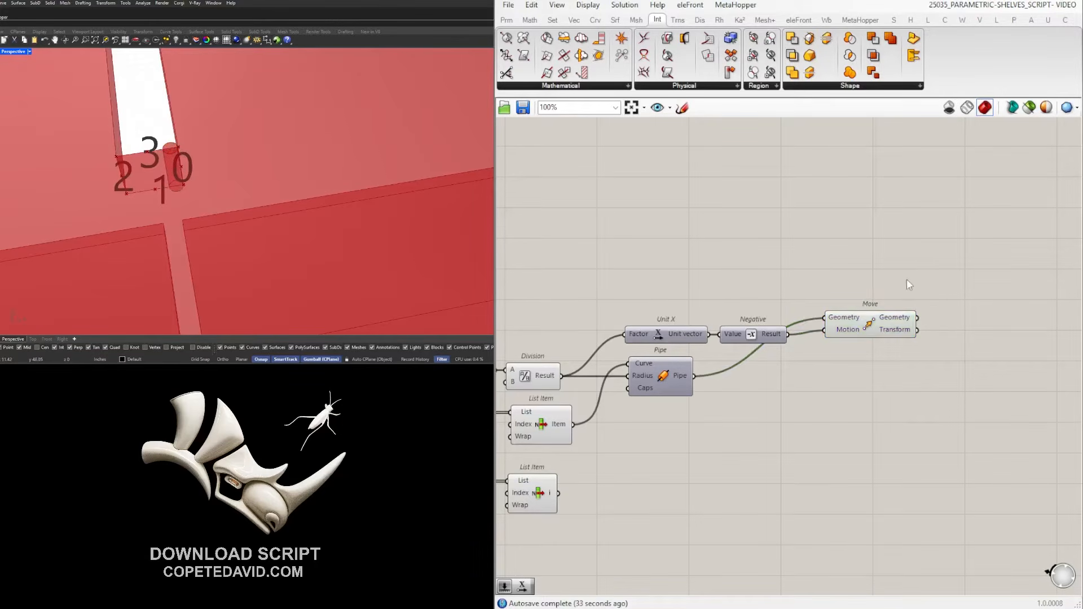
pyautogui.scroll(1, 905, 278)
# Tidy the canvas, moving the lower List Item up under the other one.
pyautogui.click(616, 337)
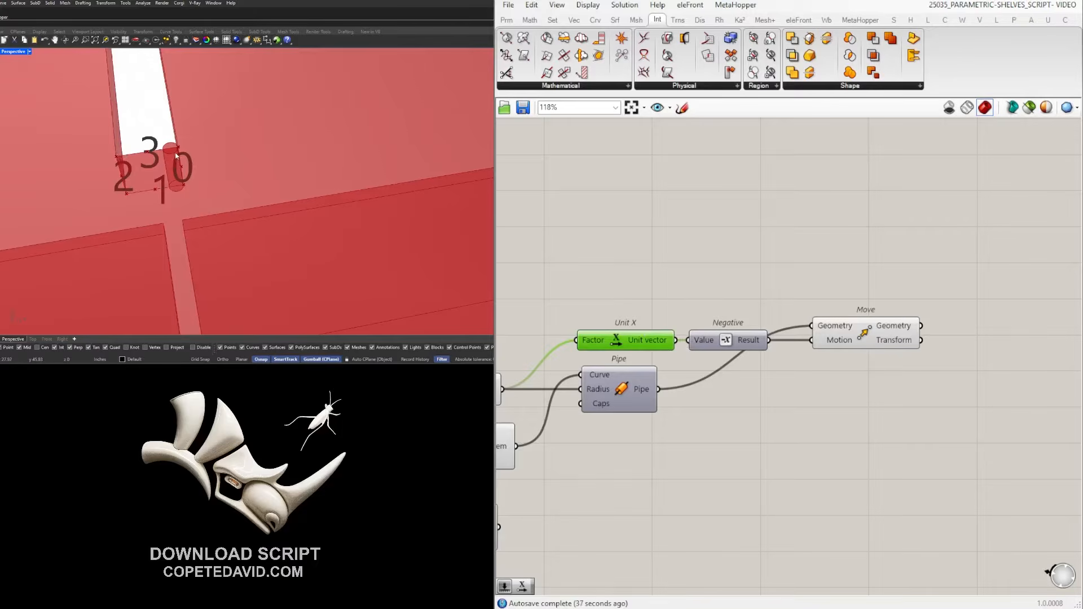
pyautogui.scroll(-1, 844, 290)
pyautogui.moveTo(845, 289); pyautogui.dragTo(897, 295, button='right')
pyautogui.click(934, 342)
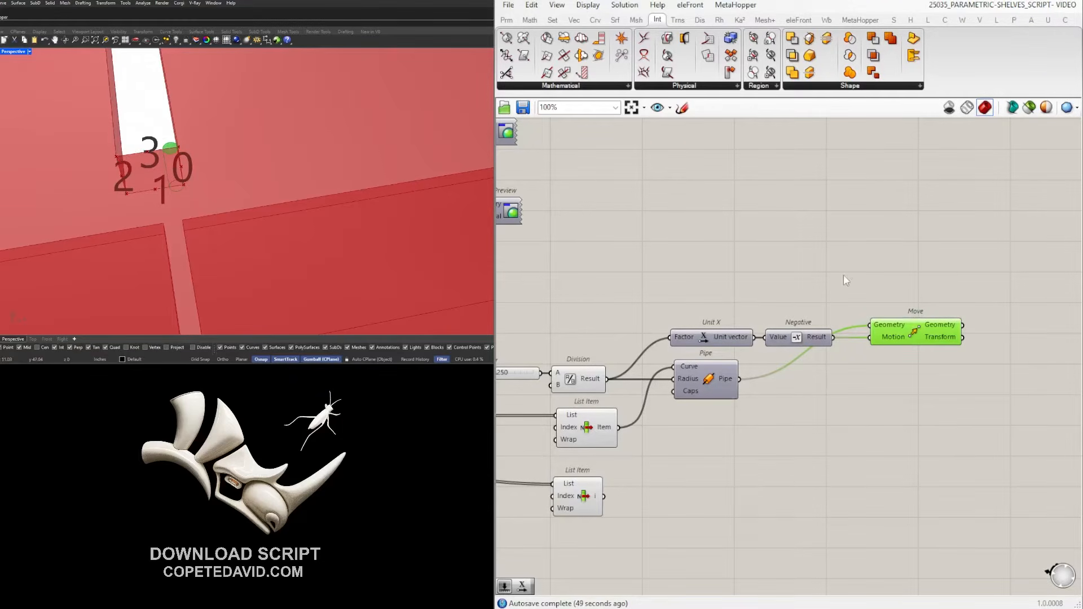
pyautogui.scroll(-1, 843, 276)
pyautogui.click(863, 281)
pyautogui.moveTo(619, 469); pyautogui.dragTo(625, 457)
pyautogui.click(783, 393)
pyautogui.moveTo(813, 408); pyautogui.dragTo(821, 407, button='right')
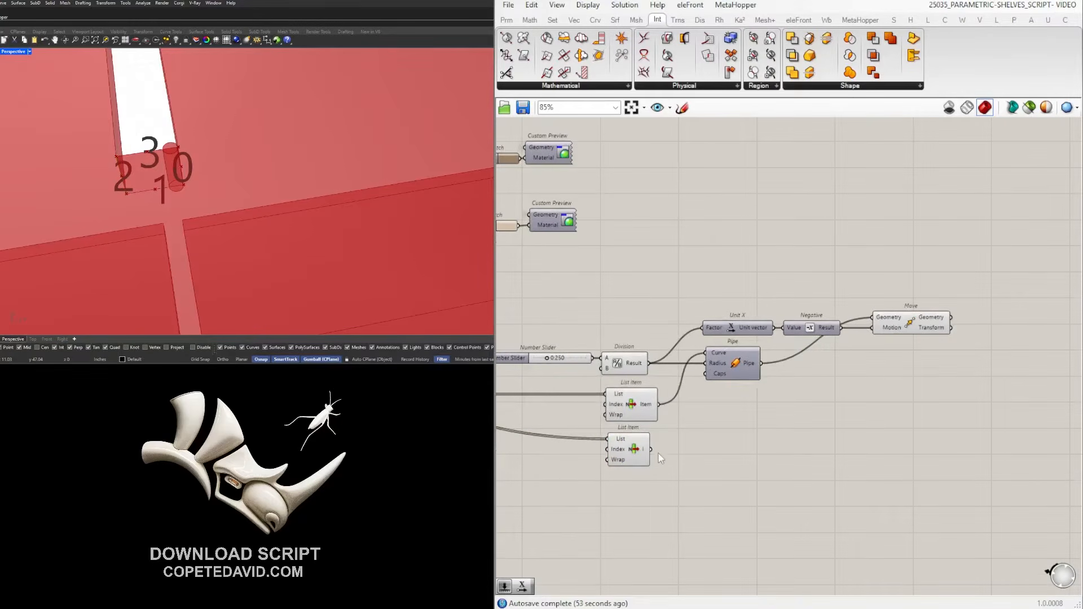
pyautogui.moveTo(711, 434); pyautogui.dragTo(725, 438, button='right')
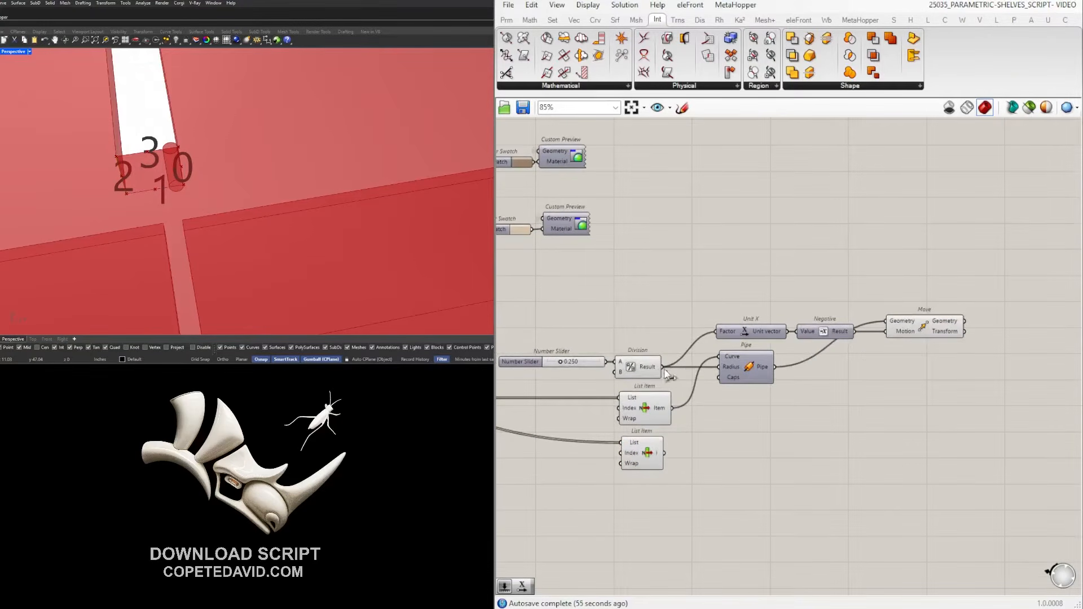
pyautogui.moveTo(857, 396); pyautogui.dragTo(819, 357, button='right')
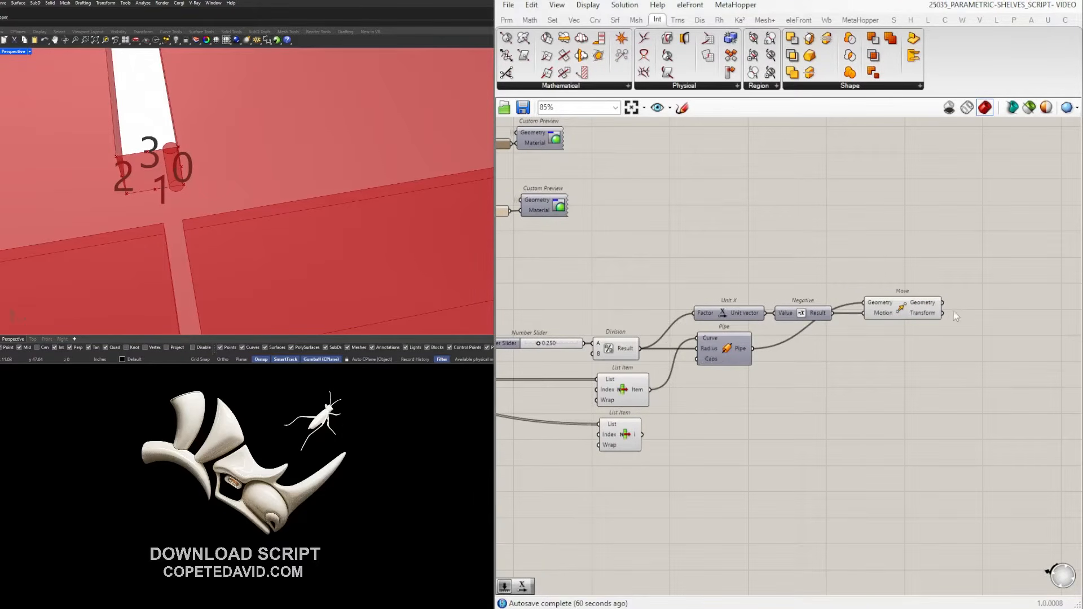
# Select Unit X, Negative, Pipe and Move, excluding the Number Slider and Division.
pyautogui.moveTo(963, 385); pyautogui.dragTo(499, 363)
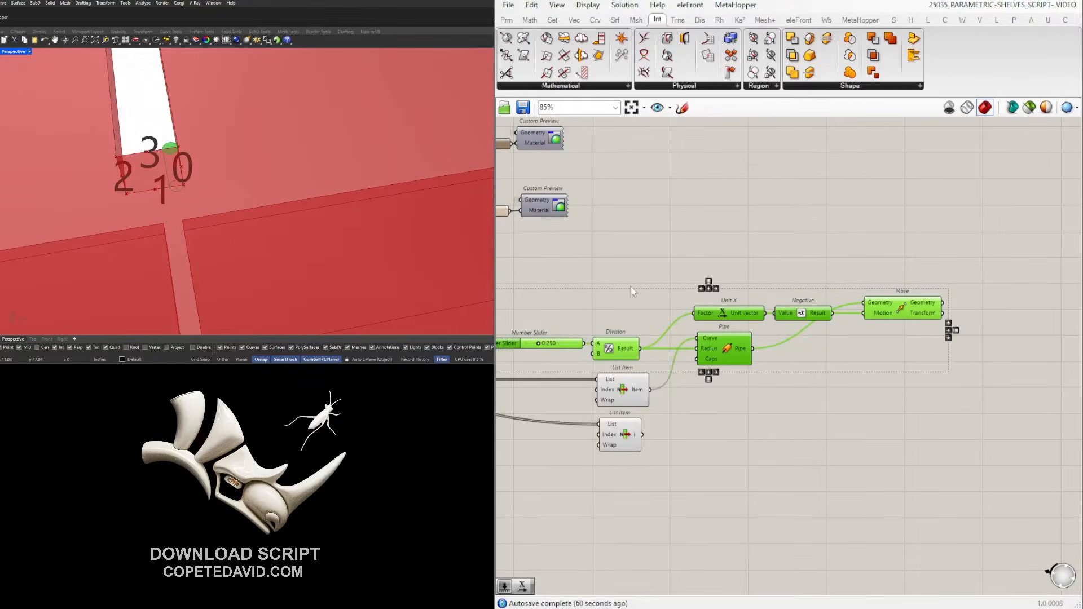
pyautogui.keyDown('ctrl'); pyautogui.click(562, 343); pyautogui.keyUp('ctrl')
pyautogui.scroll(1, 571, 343)
pyautogui.keyDown('ctrl'); pyautogui.click(622, 341); pyautogui.keyUp('ctrl')
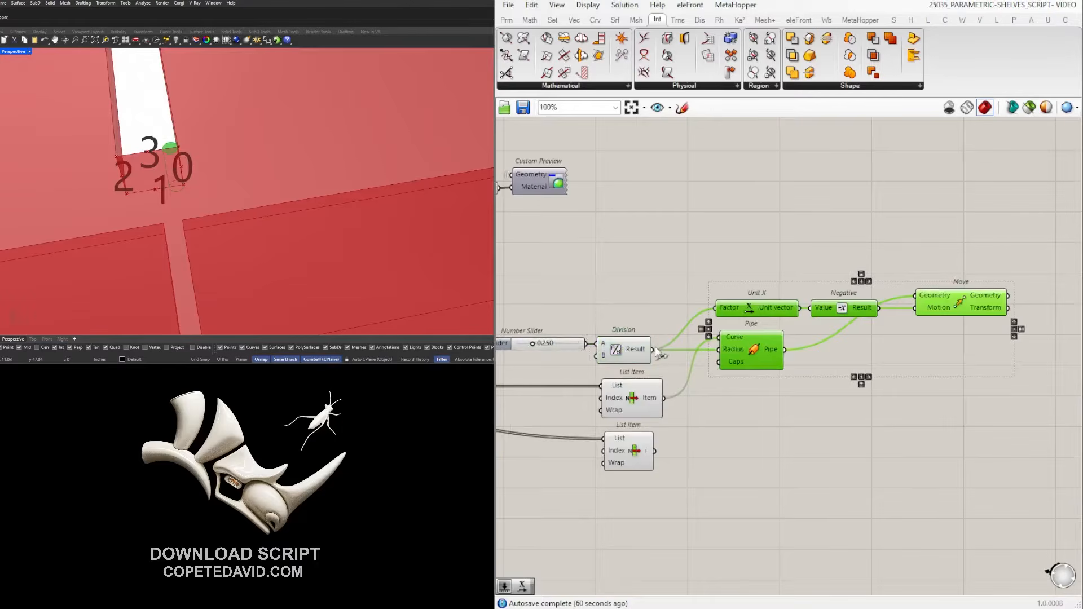
pyautogui.scroll(-1, 662, 350)
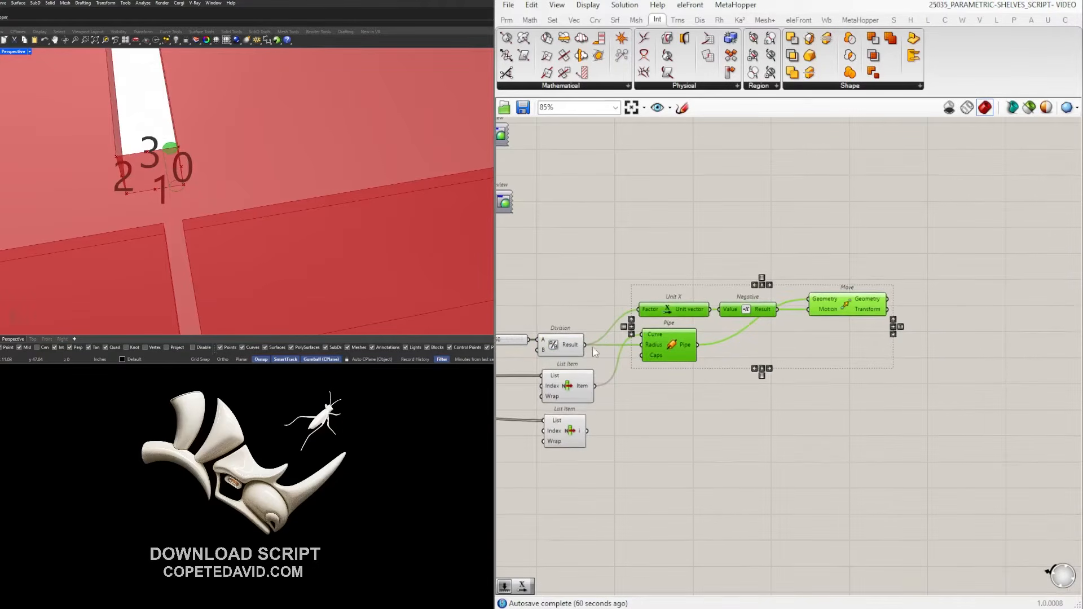
# Copy-paste the pipe components and feed the second List Item into the new Pipe.
pyautogui.hotkey('ctrl', 'c')
pyautogui.hotkey('ctrl', 'v')
pyautogui.click(684, 445)
pyautogui.click(590, 426)
pyautogui.moveTo(587, 430); pyautogui.dragTo(657, 432)
# Delete the duplicate Unit X and Negative and reuse the existing offset for the lower Move's Motion.
pyautogui.scroll(3, 740, 417)
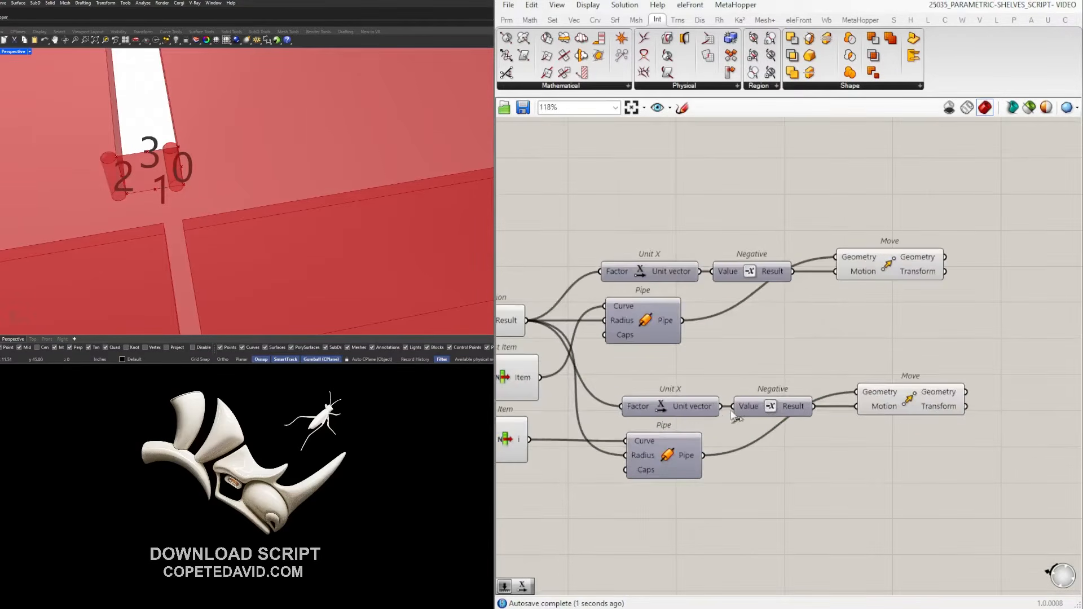
pyautogui.moveTo(801, 373); pyautogui.dragTo(705, 403)
pyautogui.moveTo(706, 276); pyautogui.dragTo(702, 290, button='right')
pyautogui.press('Delete')
pyautogui.moveTo(697, 286); pyautogui.dragTo(852, 424)
pyautogui.click(933, 416)
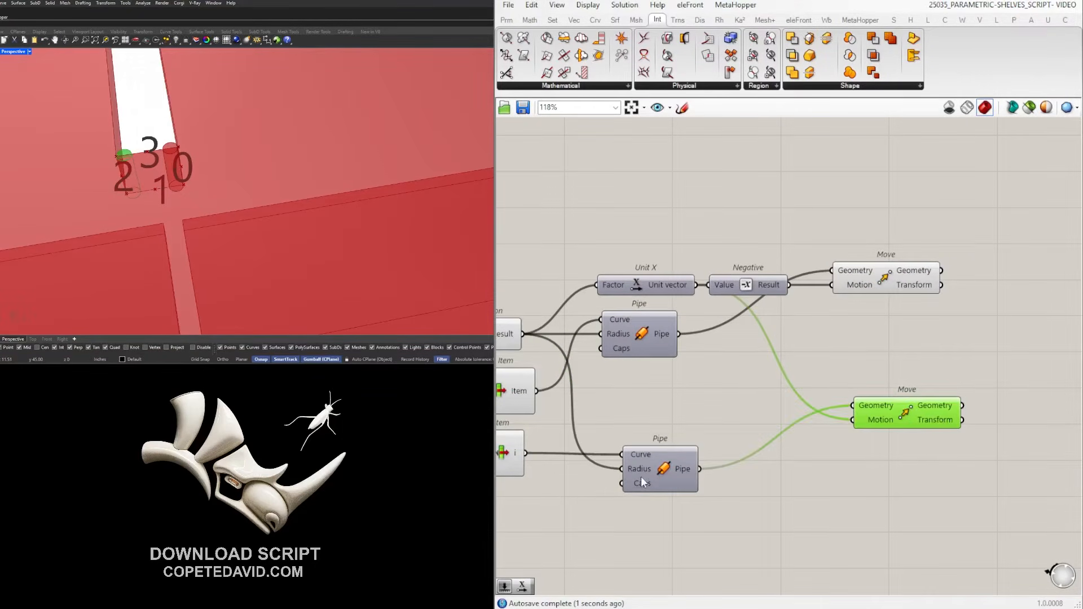
pyautogui.click(749, 374)
# Raise the Number Slider to 0.439.
pyautogui.scroll(-5, 121, 157)
pyautogui.moveTo(123, 158); pyautogui.dragTo(217, 208, button='right')
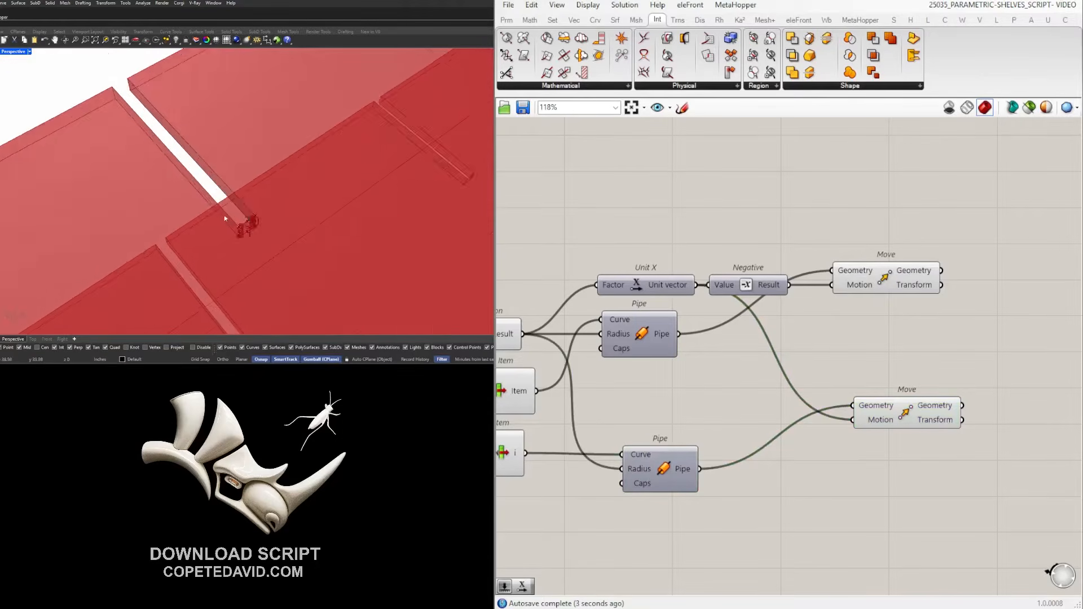
pyautogui.scroll(7, 261, 225)
pyautogui.scroll(-5, 263, 229)
pyautogui.moveTo(755, 353); pyautogui.dragTo(1012, 305, button='right')
pyautogui.scroll(-1, 1013, 306)
pyautogui.moveTo(889, 314); pyautogui.dragTo(909, 314, button='right')
pyautogui.scroll(6, 733, 289)
pyautogui.moveTo(723, 285); pyautogui.dragTo(747, 282)
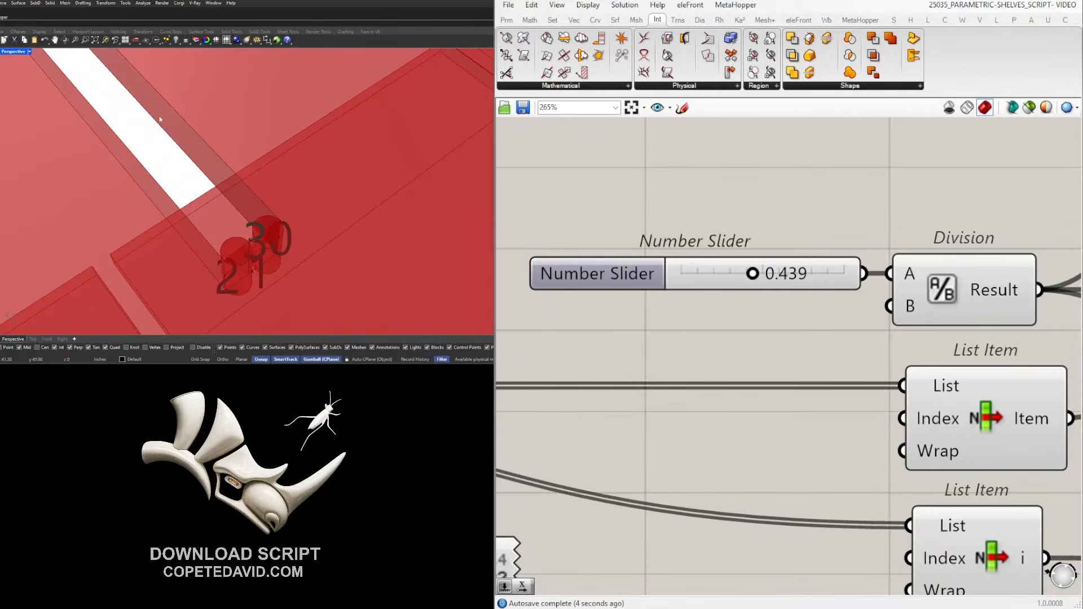
# Flatten the List input of the List Item feeding Explode.
pyautogui.scroll(-5, 160, 119)
pyautogui.scroll(-6, 630, 347)
pyautogui.moveTo(565, 328); pyautogui.dragTo(664, 352, button='right')
pyautogui.scroll(2, 755, 345)
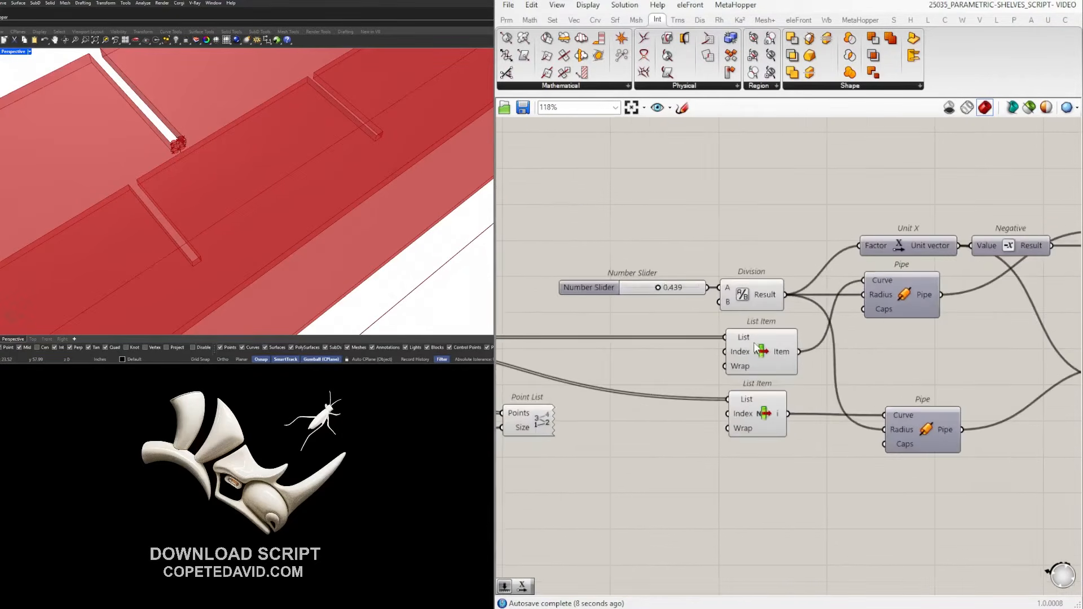
pyautogui.click(757, 347)
pyautogui.click(763, 421)
pyautogui.scroll(-4, 763, 421)
pyautogui.moveTo(763, 420); pyautogui.dragTo(929, 401, button='right')
pyautogui.click(627, 347)
pyautogui.click(601, 338)
pyautogui.scroll(-3, 210, 145)
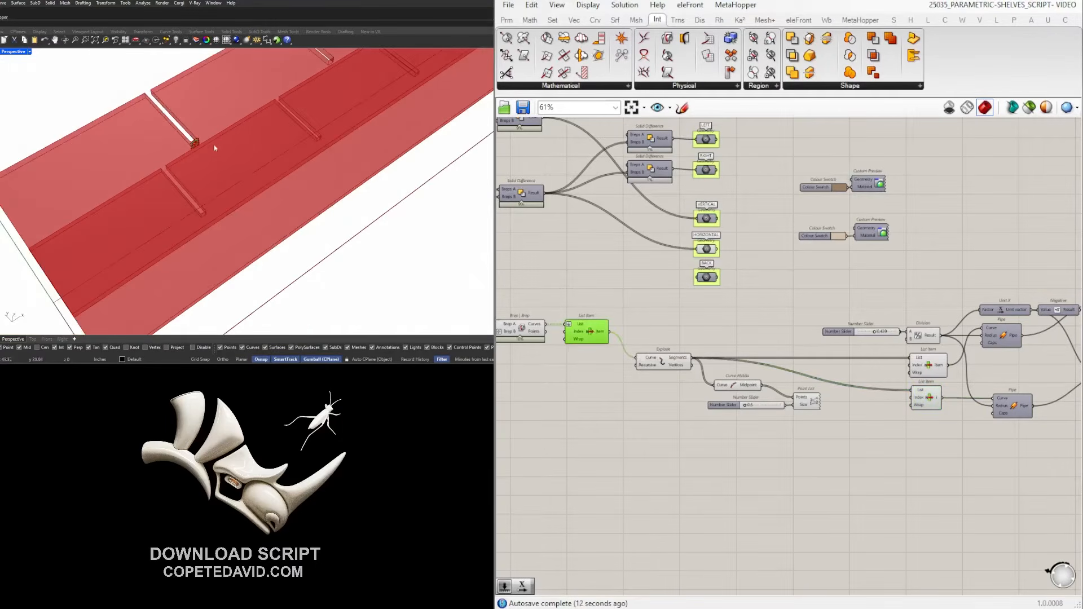
pyautogui.scroll(5, 556, 326)
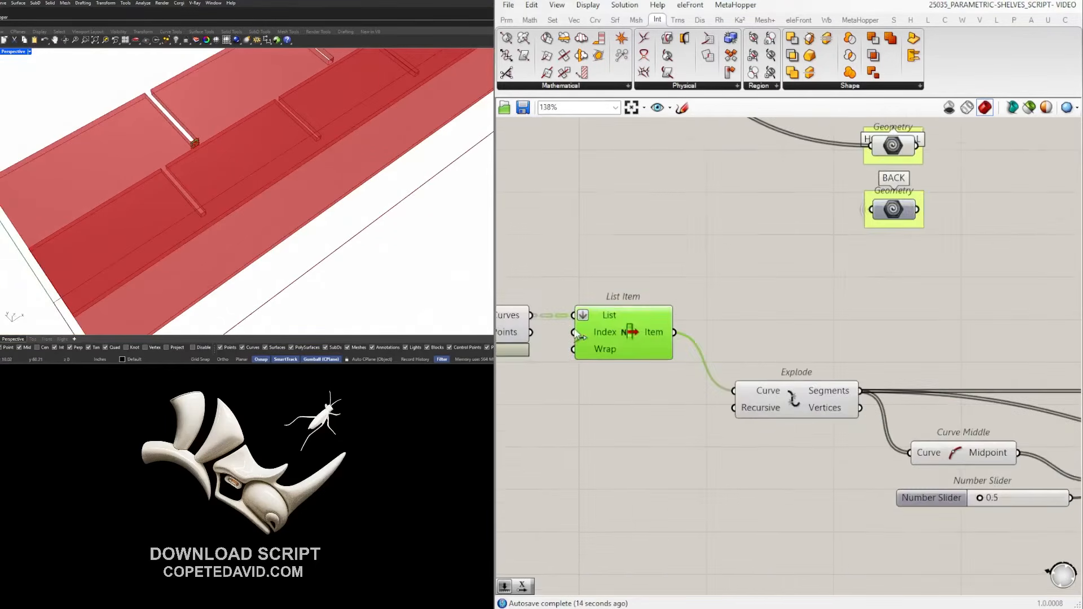
pyautogui.rightClick(584, 312)
pyautogui.click(617, 409)
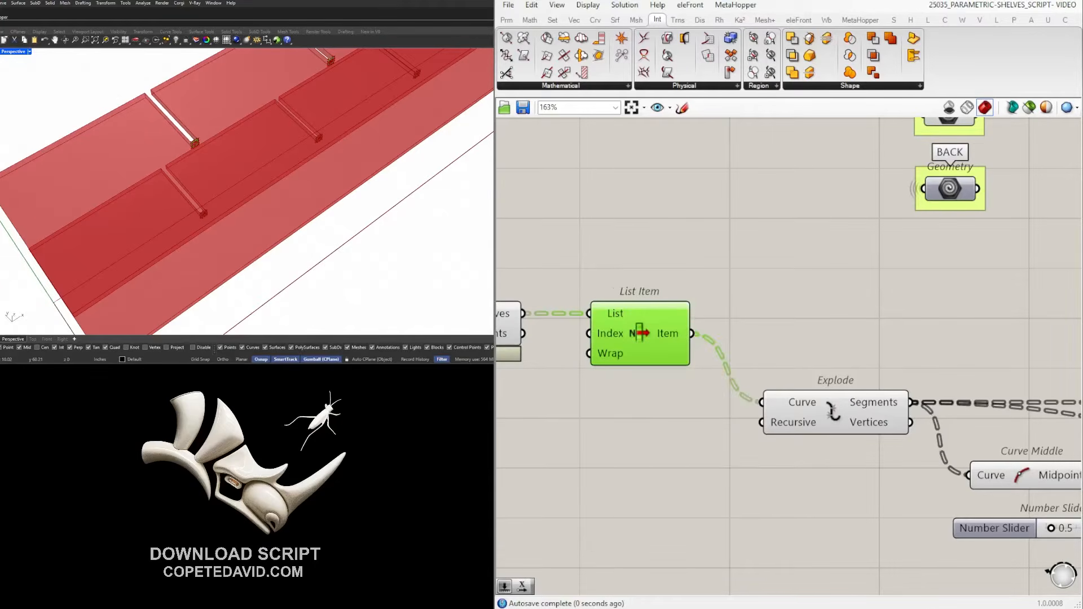
# Set the Number Slider back to 0.25.
pyautogui.scroll(5, 250, 177)
pyautogui.scroll(6, 250, 177)
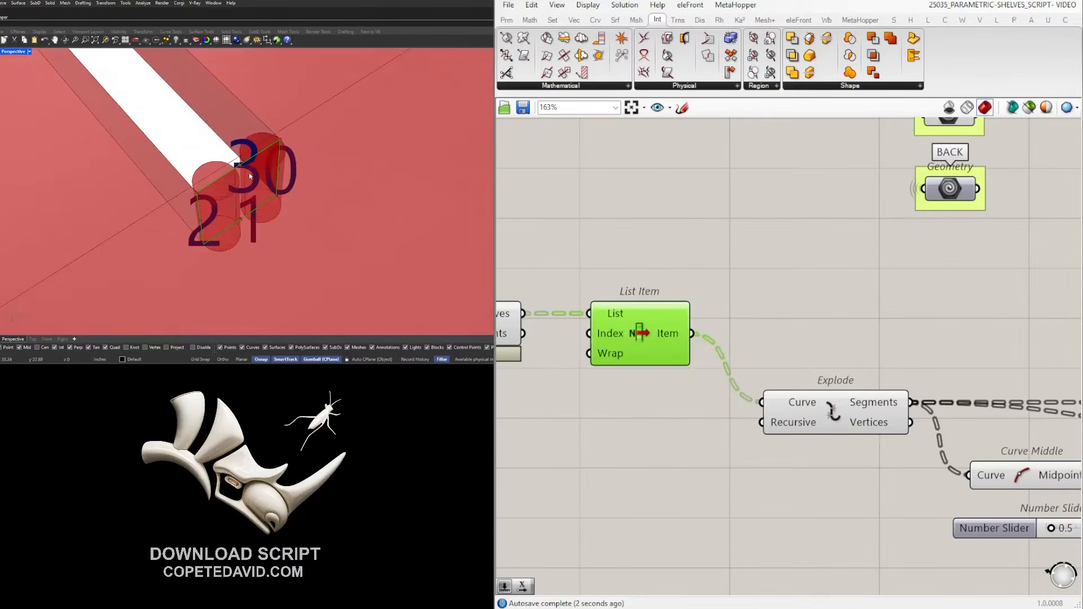
pyautogui.scroll(-1, 914, 306)
pyautogui.moveTo(920, 307); pyautogui.dragTo(699, 309, button='right')
pyautogui.scroll(-4, 747, 321)
pyautogui.moveTo(936, 378); pyautogui.dragTo(672, 404, button='right')
pyautogui.scroll(3, 790, 373)
pyautogui.moveTo(767, 380); pyautogui.dragTo(886, 359, button='right')
pyautogui.scroll(-2, 709, 389)
pyautogui.moveTo(709, 389); pyautogui.dragTo(881, 377, button='right')
pyautogui.scroll(-2, 705, 386)
pyautogui.scroll(3, 704, 386)
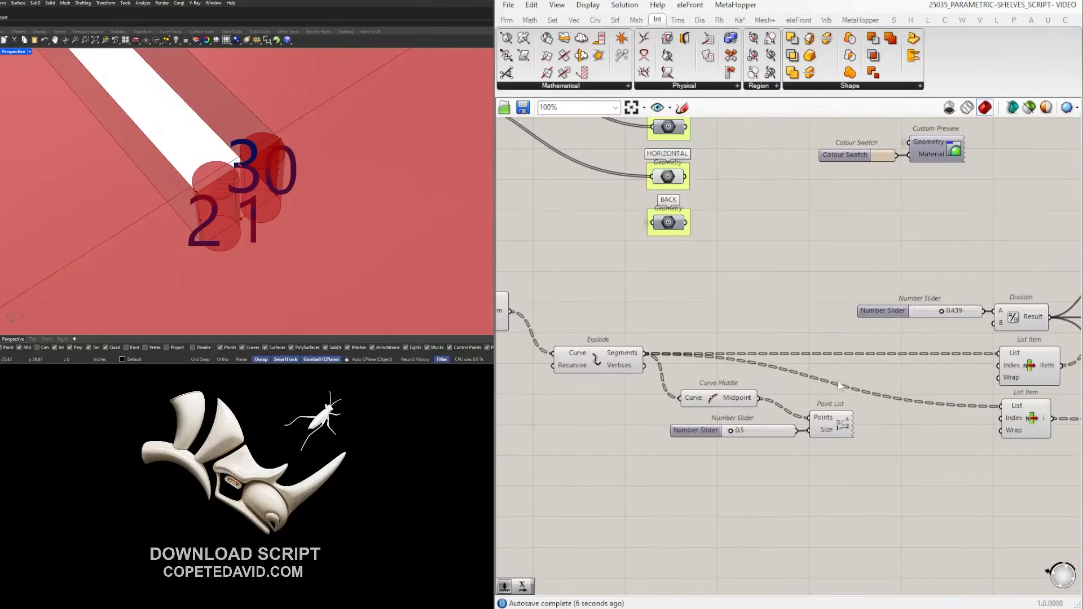
pyautogui.moveTo(1007, 337); pyautogui.dragTo(824, 341, button='right')
pyautogui.scroll(4, 782, 299)
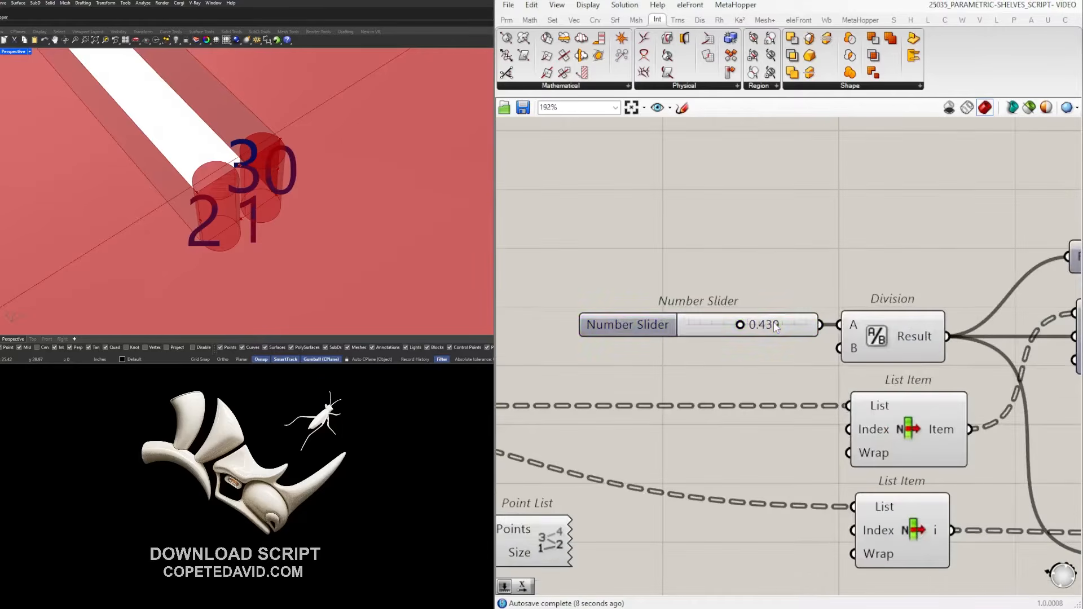
pyautogui.doubleClick(774, 322)
pyautogui.write('0.25')
pyautogui.press('Return')
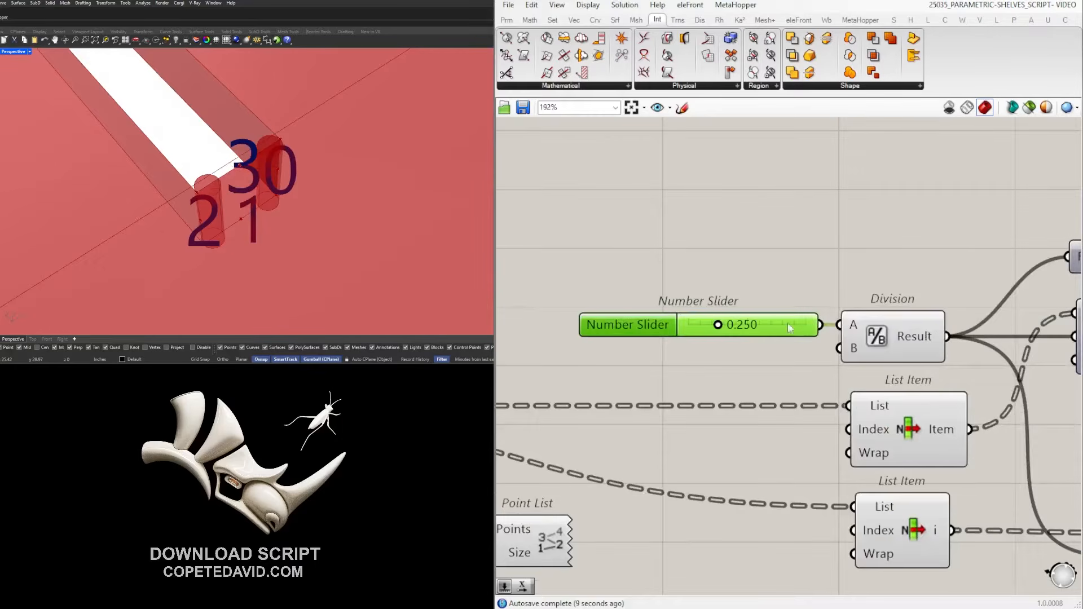
# Select both Move components and orbit the Rhino view around the shelves.
pyautogui.scroll(-6, 772, 304)
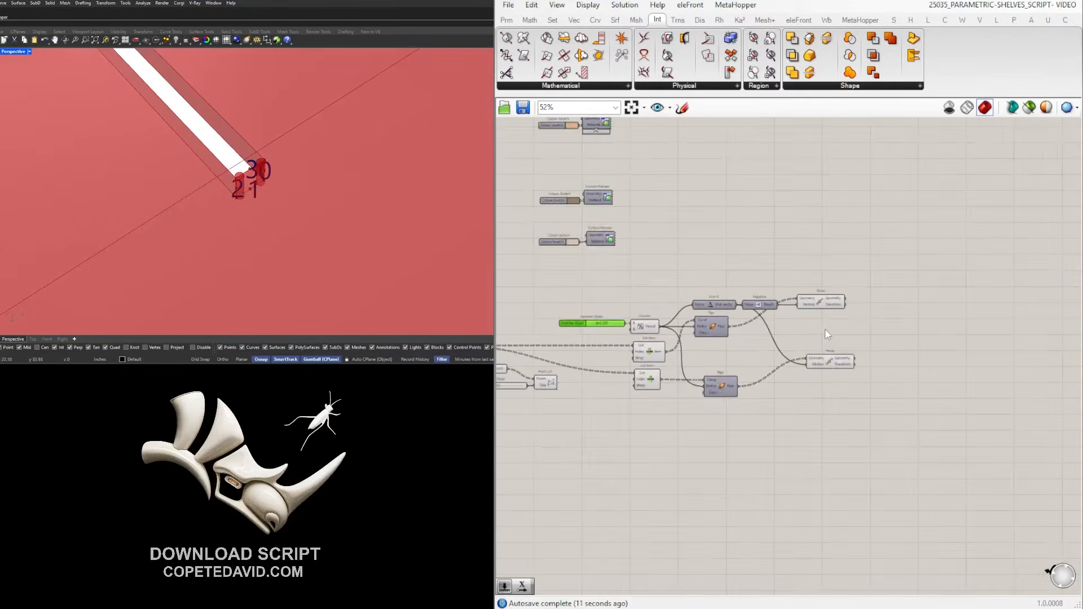
pyautogui.scroll(2, 817, 305)
pyautogui.click(824, 295)
pyautogui.moveTo(823, 294); pyautogui.dragTo(826, 295)
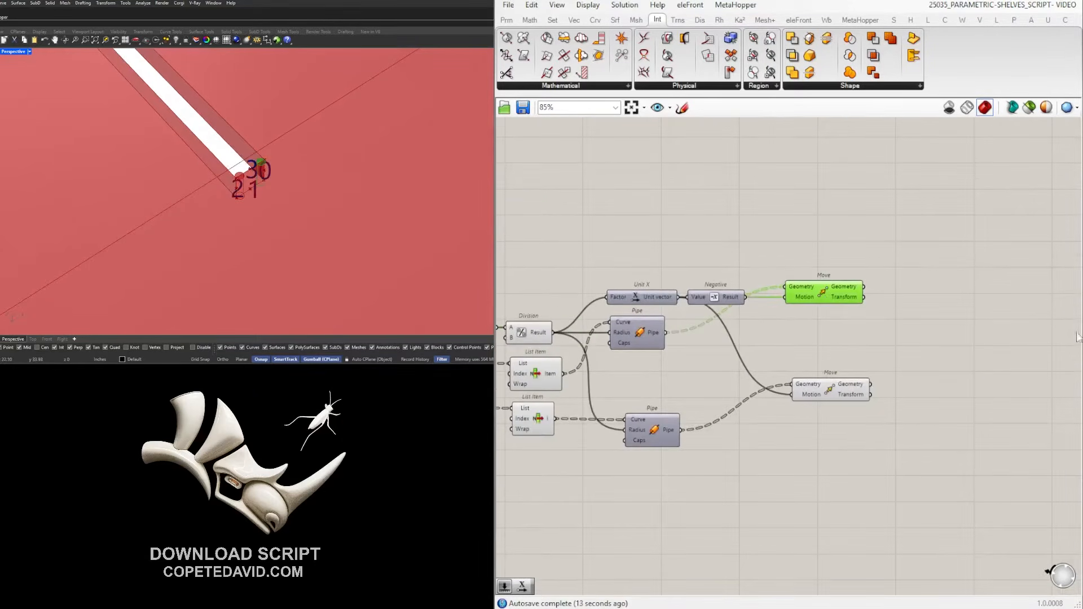
pyautogui.keyDown('shift'); pyautogui.click(822, 387); pyautogui.keyUp('shift')
pyautogui.scroll(-10, 268, 129)
pyautogui.moveTo(319, 157); pyautogui.dragTo(343, 115, button='right')
pyautogui.doubleClick(912, 323)
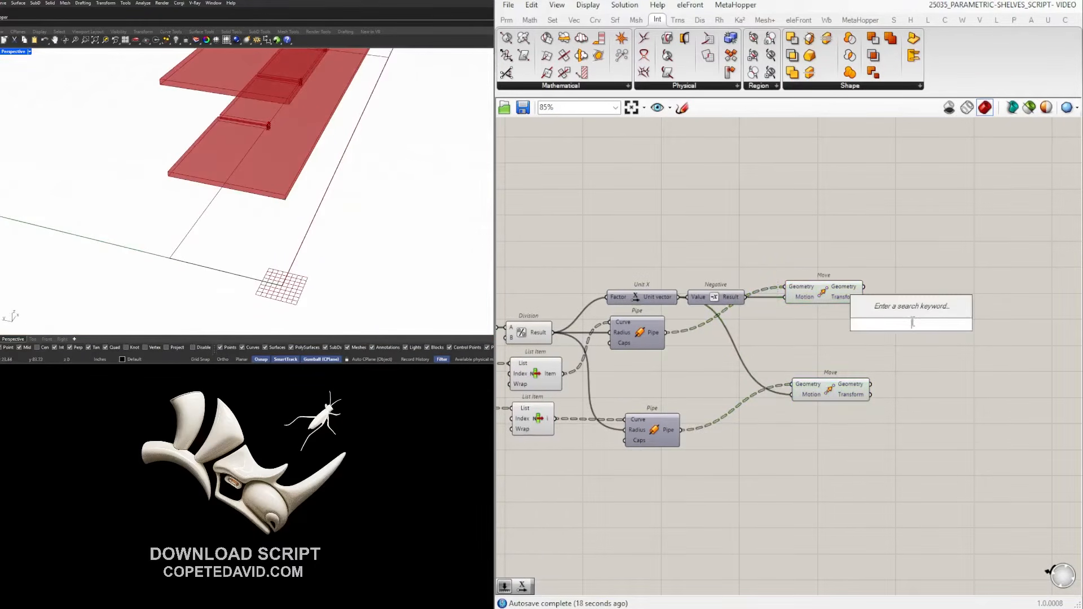
# Add a Geometry parameter fed by both Move outputs and set it to Flatten.
pyautogui.write('GROUP')
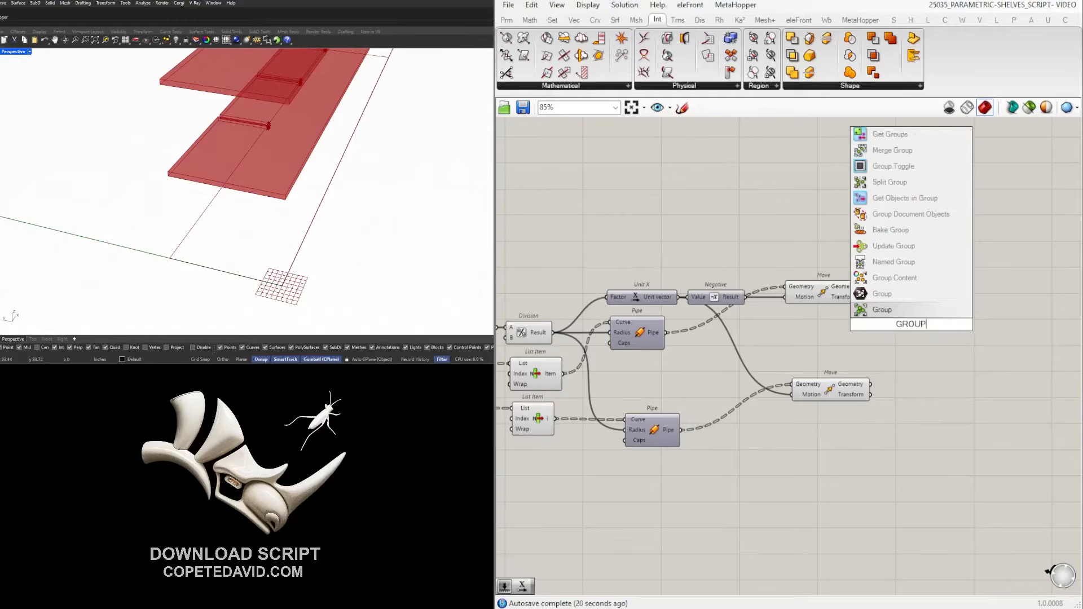
pyautogui.click(905, 294)
pyautogui.doubleClick(913, 357)
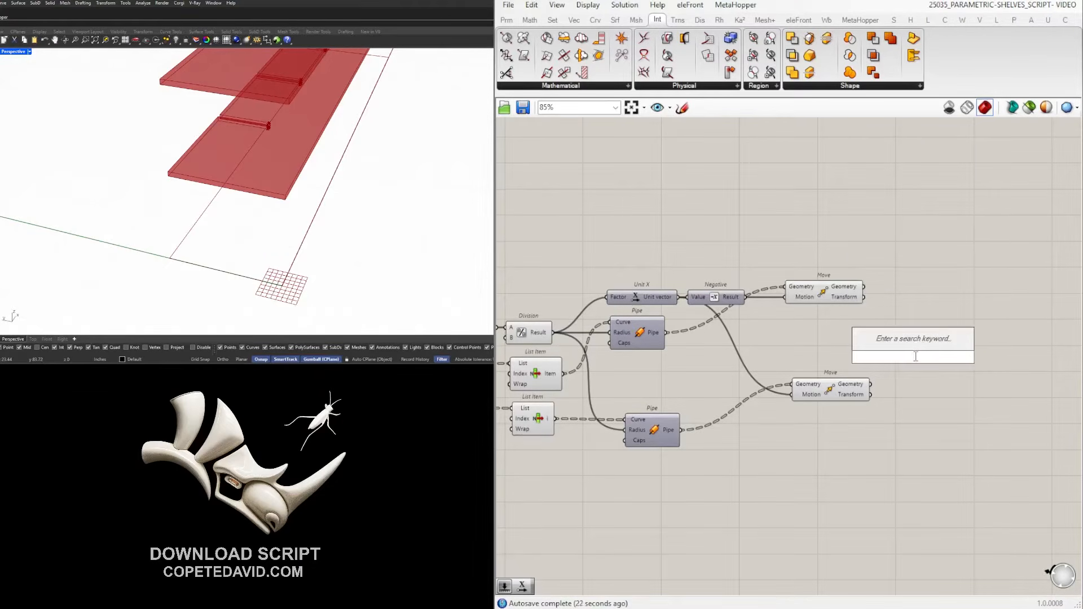
pyautogui.write('GEOM')
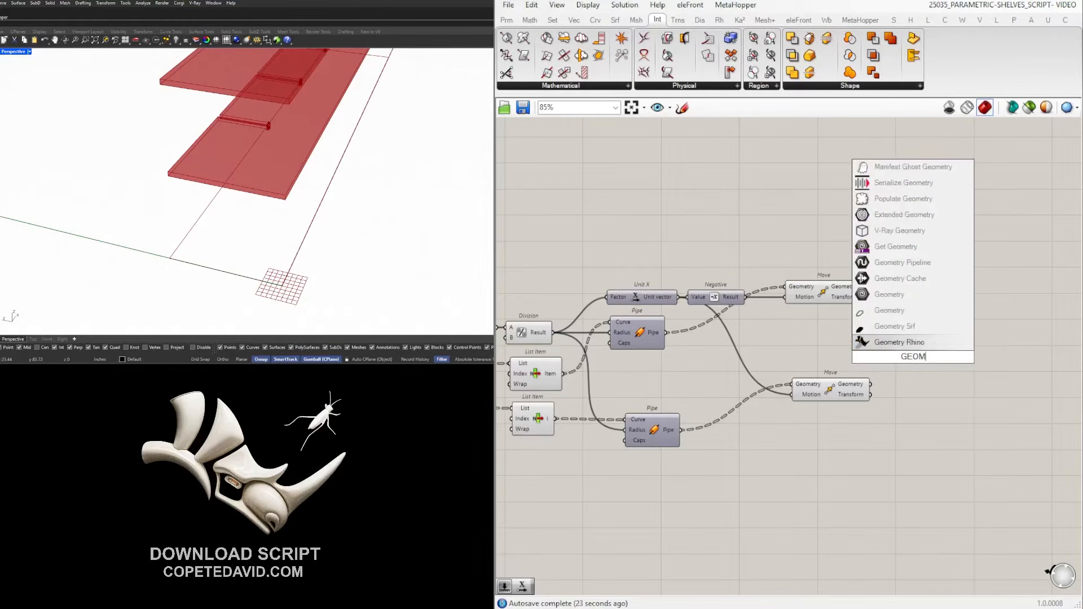
pyautogui.click(889, 294)
pyautogui.moveTo(864, 286); pyautogui.dragTo(900, 357)
pyautogui.moveTo(912, 359); pyautogui.dragTo(935, 338)
pyautogui.rightClick(936, 338)
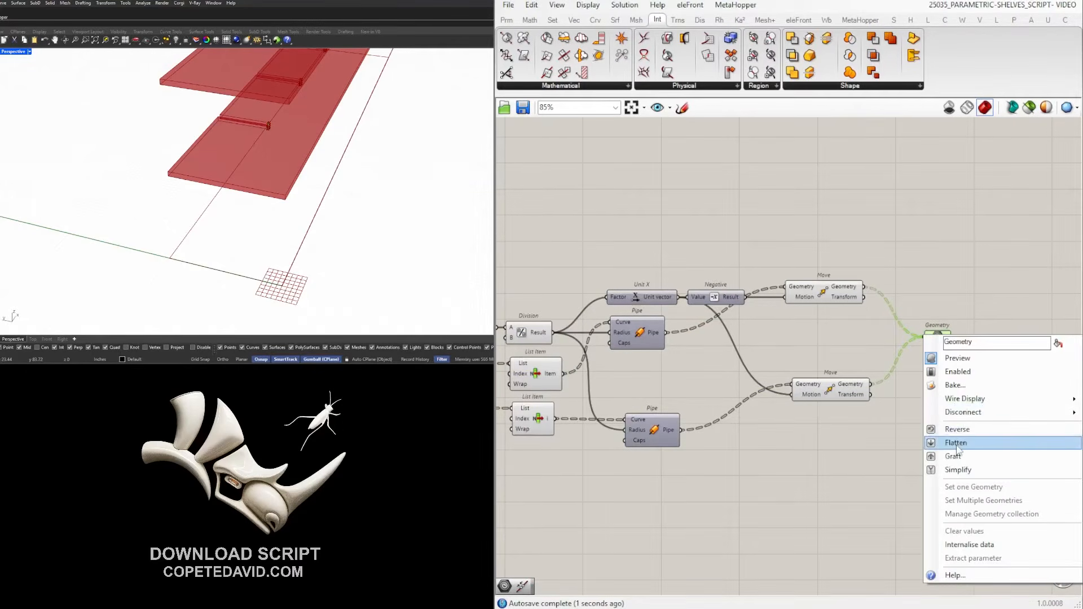
pyautogui.click(956, 444)
pyautogui.scroll(-2, 914, 429)
# Disable preview on the intermediate pipe components.
pyautogui.moveTo(893, 435); pyautogui.dragTo(956, 415, button='right')
pyautogui.moveTo(935, 454); pyautogui.dragTo(687, 276)
pyautogui.middleClick(702, 272)
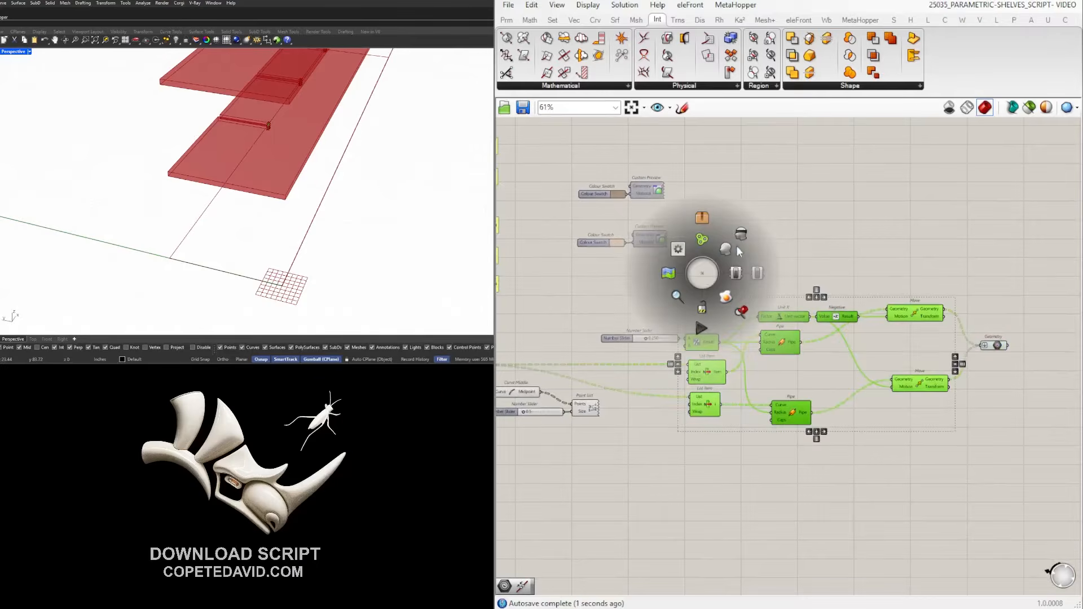
pyautogui.click(734, 247)
pyautogui.click(778, 224)
# Select the Explode, Curve Middle, Number Slider and Point List components to change their preview.
pyautogui.click(627, 338)
pyautogui.moveTo(1006, 321); pyautogui.dragTo(953, 322, button='right')
pyautogui.moveTo(321, 148); pyautogui.dragTo(259, 141, button='right')
pyautogui.scroll(15, 257, 144)
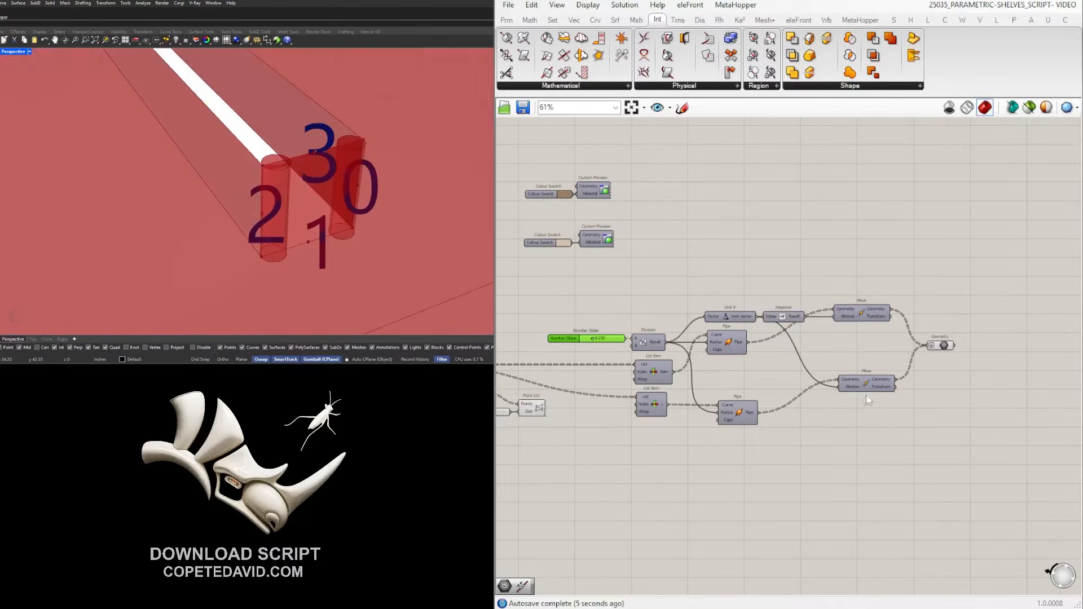
pyautogui.moveTo(657, 385); pyautogui.dragTo(876, 391, button='right')
pyautogui.scroll(2, 626, 387)
pyautogui.moveTo(825, 456); pyautogui.dragTo(562, 350)
pyautogui.middleClick(636, 339)
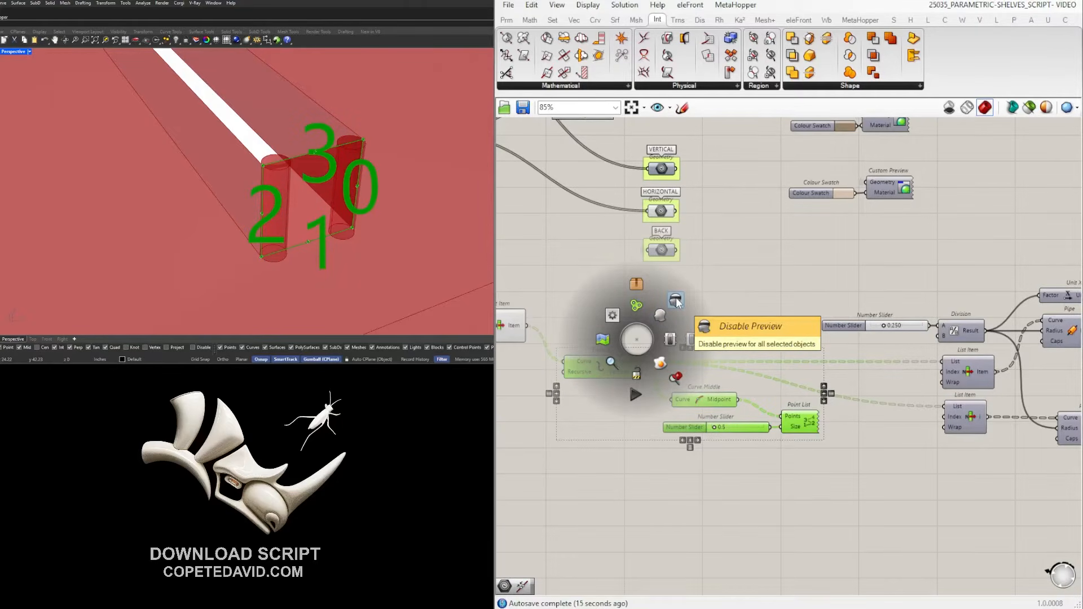
# Hide the corner point labels' preview and inspect the Brep|Brep and HORIZONTAL outputs.
pyautogui.click(676, 298)
pyautogui.scroll(-4, 640, 361)
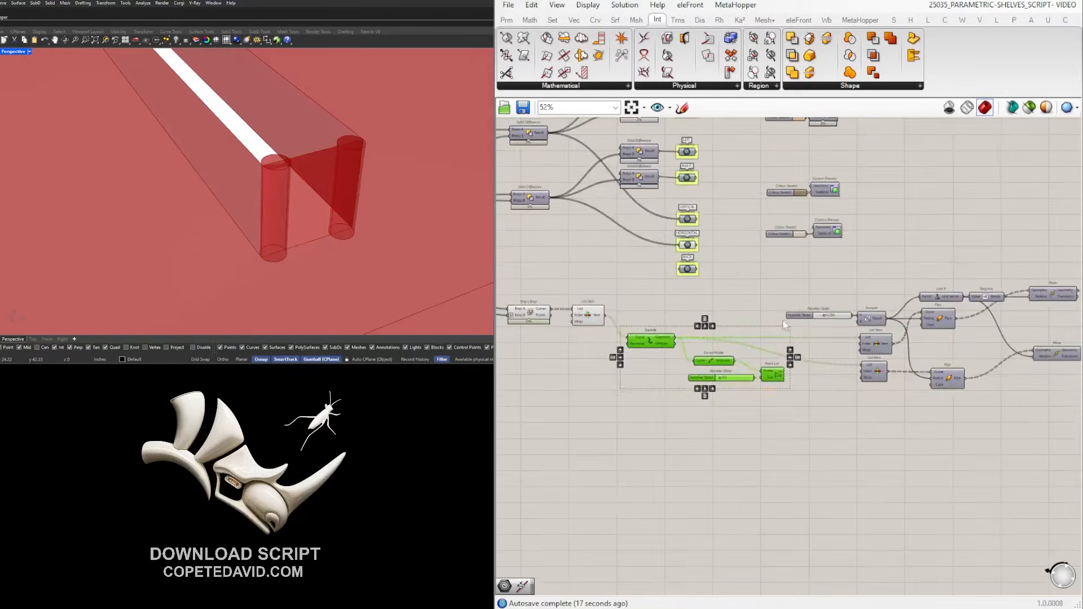
pyautogui.moveTo(640, 358); pyautogui.dragTo(875, 374, button='right')
pyautogui.scroll(4, 644, 373)
pyautogui.click(585, 369)
pyautogui.scroll(-4, 680, 322)
pyautogui.scroll(3, 779, 307)
pyautogui.click(776, 276)
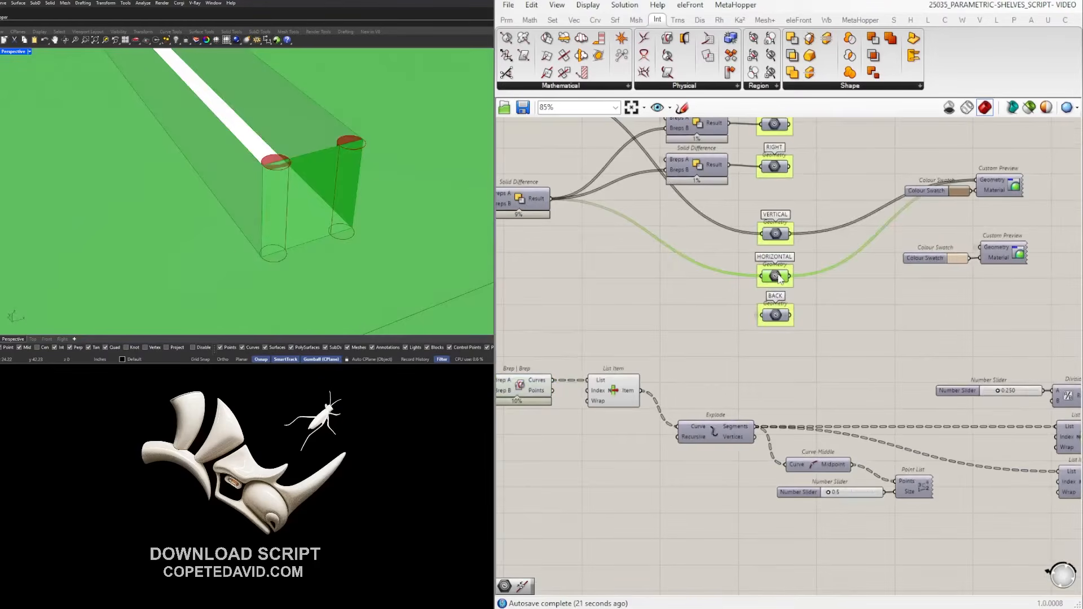
pyautogui.scroll(-4, 770, 310)
pyautogui.moveTo(938, 349); pyautogui.dragTo(682, 364, button='right')
pyautogui.scroll(1, 750, 348)
pyautogui.moveTo(750, 347); pyautogui.dragTo(830, 353, button='right')
# Re-select HORIZONTAL to preview its geometry and look over the definition layout.
pyautogui.click(672, 336)
pyautogui.moveTo(674, 338); pyautogui.dragTo(784, 350, button='right')
pyautogui.scroll(4, 641, 286)
pyautogui.click(639, 309)
pyautogui.scroll(-3, 765, 362)
pyautogui.scroll(-1, 766, 362)
pyautogui.moveTo(582, 299); pyautogui.dragTo(716, 332, button='right')
pyautogui.scroll(3, 737, 324)
pyautogui.scroll(-3, 801, 352)
pyautogui.scroll(-2, 858, 389)
pyautogui.scroll(3, 849, 344)
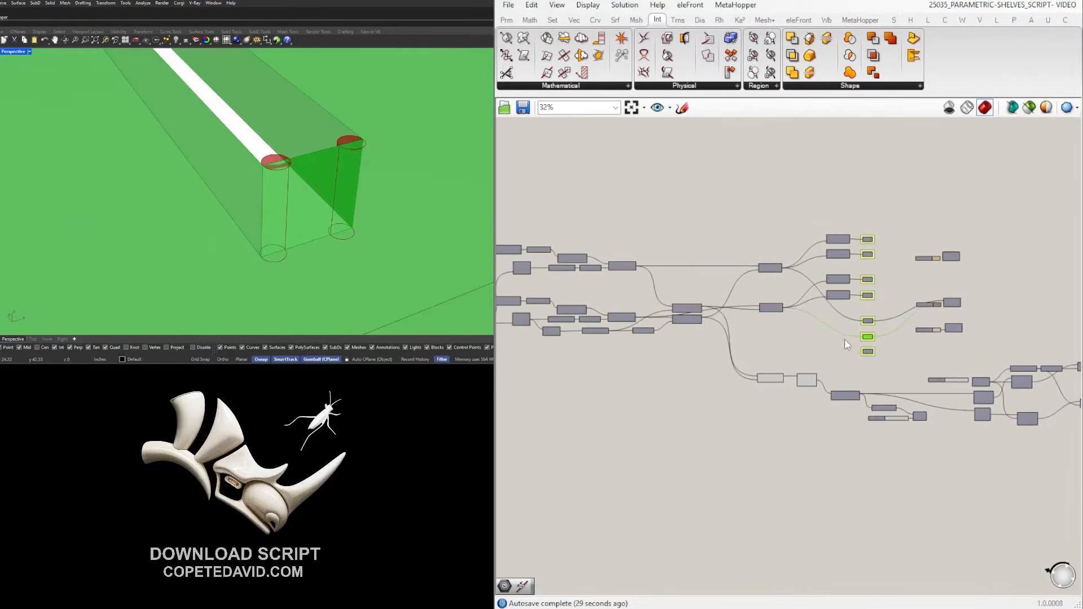
pyautogui.scroll(-2, 824, 325)
# Move the output component group far right beside Solid Difference and deselect it.
pyautogui.moveTo(926, 348); pyautogui.dragTo(623, 149)
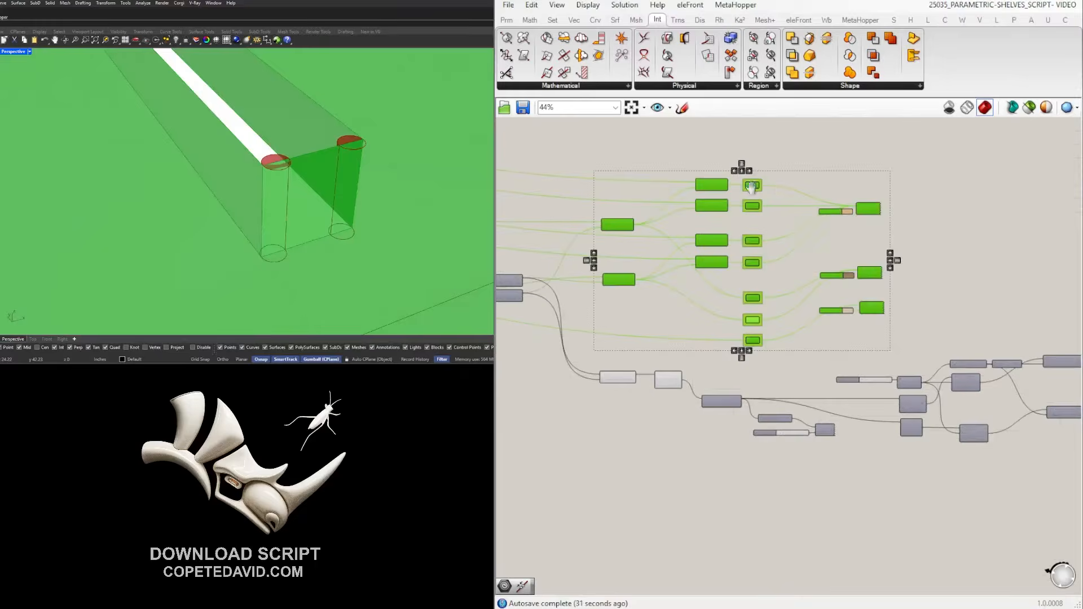
pyautogui.moveTo(763, 188); pyautogui.dragTo(639, 204, button='right')
pyautogui.scroll(-2, 639, 204)
pyautogui.moveTo(617, 212); pyautogui.dragTo(950, 211)
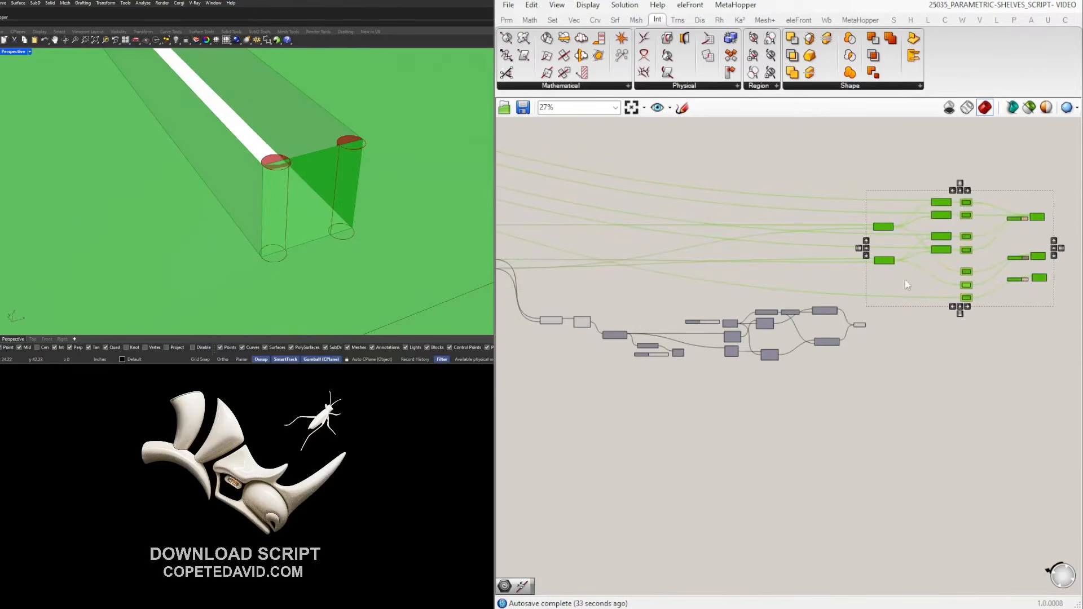
pyautogui.scroll(6, 914, 282)
pyautogui.click(872, 352)
# Turn off the Solid Difference result preview.
pyautogui.click(816, 254)
pyautogui.middleClick(816, 254)
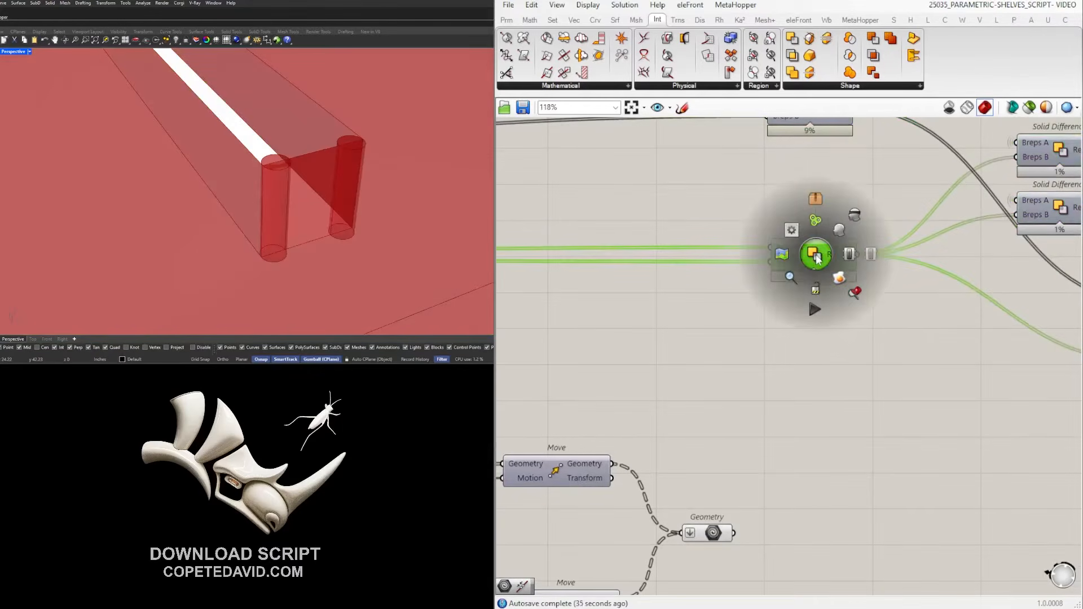
pyautogui.scroll(-5, 307, 170)
pyautogui.middleClick(834, 254)
pyautogui.click(867, 217)
# Briefly show the lower Move's moved pipes in Rhino, then hide its preview again.
pyautogui.moveTo(669, 293); pyautogui.dragTo(879, 307, button='right')
pyautogui.scroll(-3, 879, 306)
pyautogui.moveTo(572, 291); pyautogui.dragTo(792, 290, button='right')
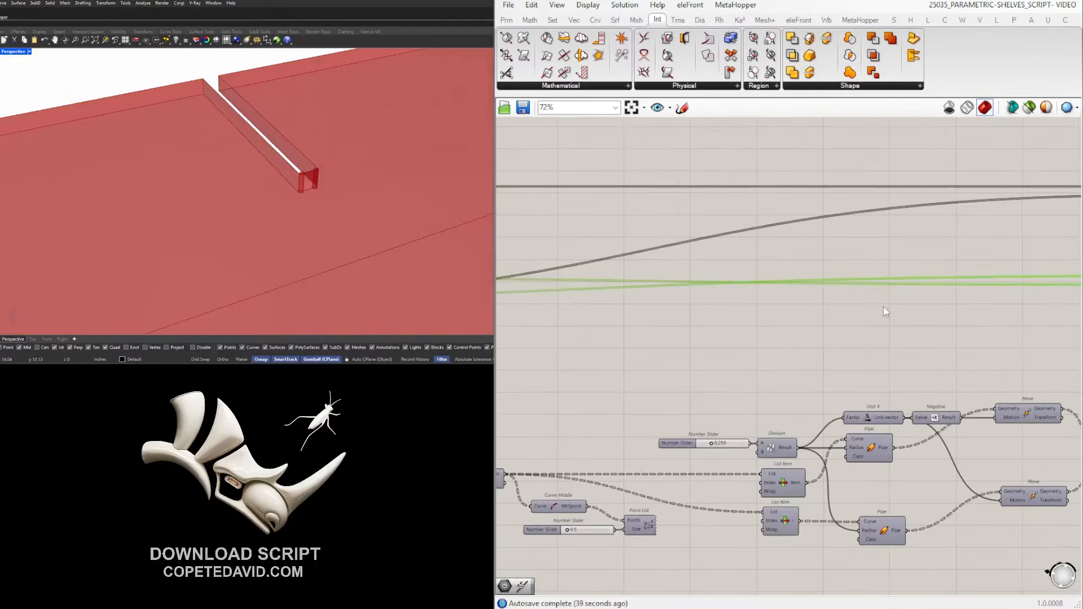
pyautogui.moveTo(886, 312); pyautogui.dragTo(637, 300, button='right')
pyautogui.scroll(-3, 835, 326)
pyautogui.moveTo(597, 331); pyautogui.dragTo(869, 339, button='right')
pyautogui.moveTo(558, 332); pyautogui.dragTo(715, 353, button='right')
pyautogui.scroll(2, 716, 353)
pyautogui.moveTo(656, 366); pyautogui.dragTo(620, 323)
pyautogui.middleClick(630, 323)
pyautogui.click(654, 299)
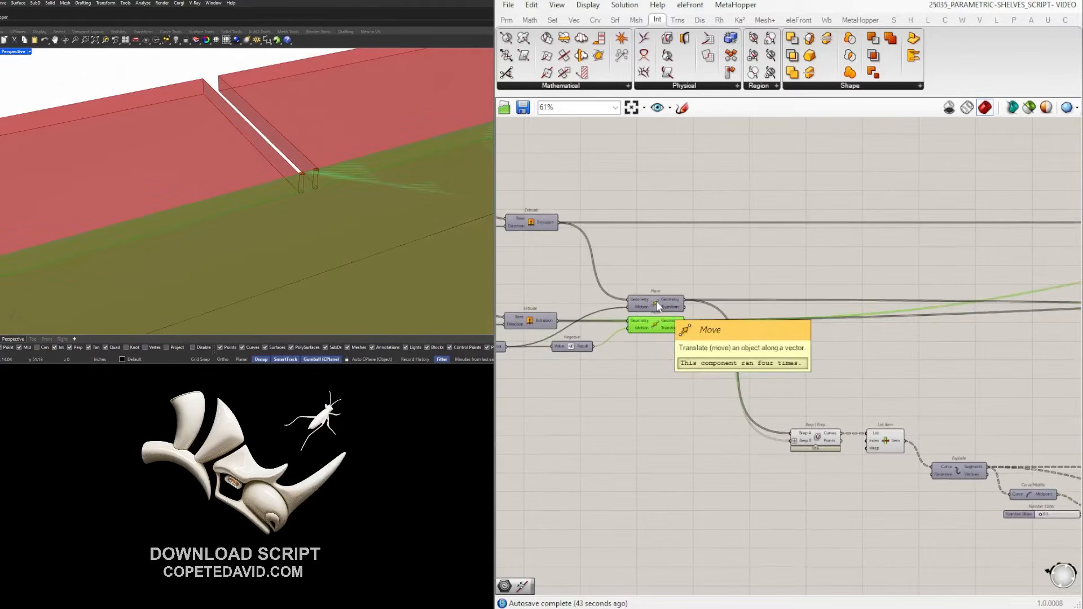
pyautogui.middleClick(655, 300)
pyautogui.click(694, 262)
# Turn off the upper Move's preview after re-checking the moved geometry.
pyautogui.click(669, 300)
pyautogui.middleClick(664, 301)
pyautogui.click(699, 266)
pyautogui.middleClick(650, 295)
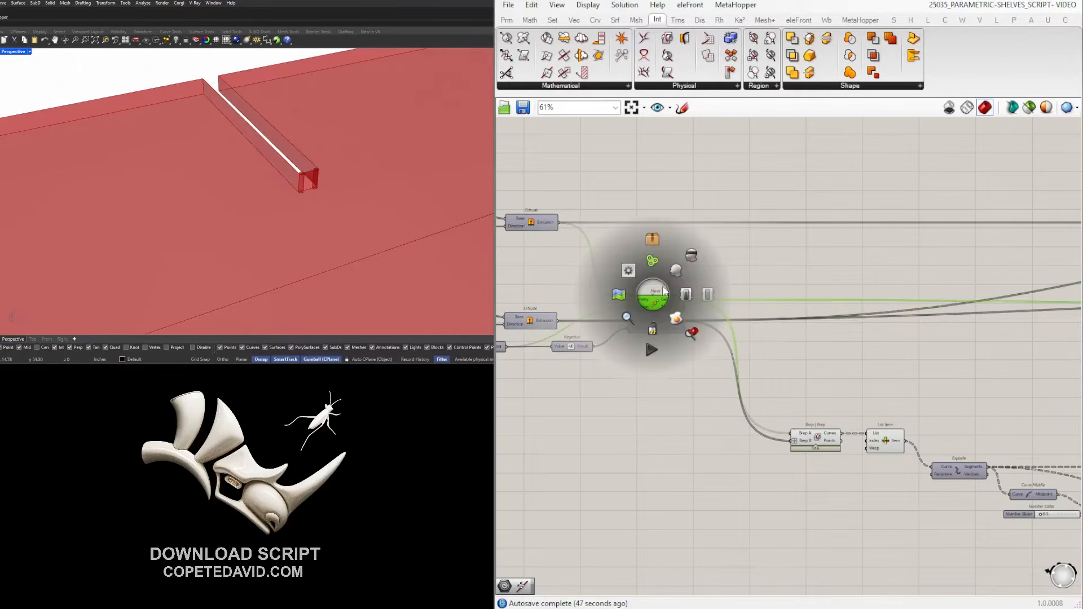
pyautogui.click(673, 272)
pyautogui.middleClick(708, 262)
pyautogui.click(750, 224)
# Wire the collected pipe Geometry parameter into Solid Difference's Breps B input.
pyautogui.scroll(-3, 787, 287)
pyautogui.moveTo(1004, 333); pyautogui.dragTo(718, 333, button='right')
pyautogui.scroll(3, 899, 303)
pyautogui.moveTo(1015, 293); pyautogui.dragTo(831, 268, button='right')
pyautogui.scroll(3, 831, 269)
pyautogui.click(838, 272)
pyautogui.click(832, 434)
pyautogui.scroll(1, 791, 477)
pyautogui.moveTo(771, 501); pyautogui.dragTo(816, 233)
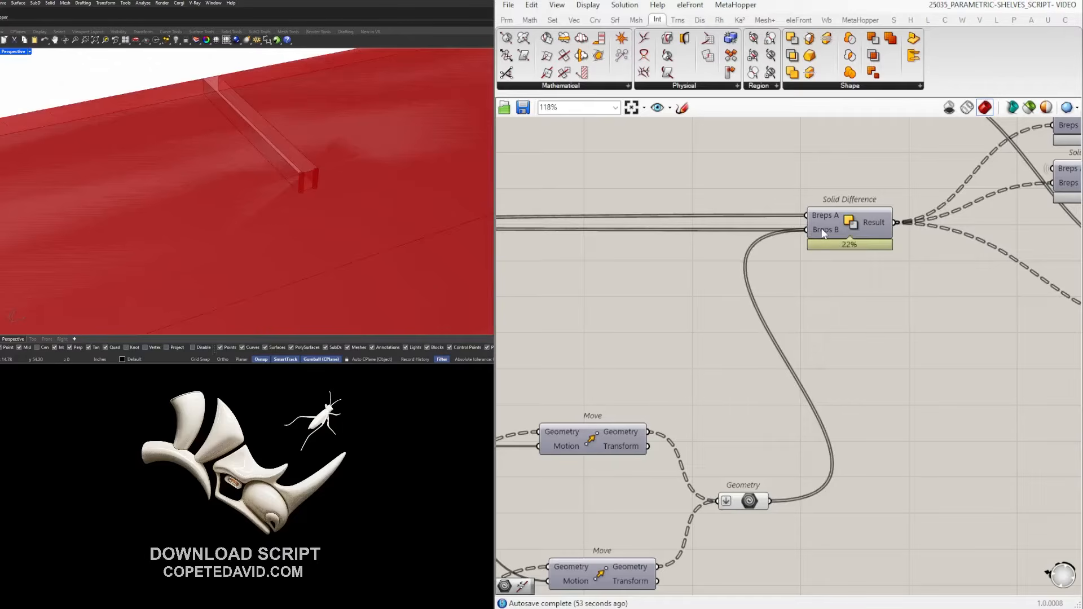
# Flatten the pipes feeding Solid Difference's Breps B input.
pyautogui.scroll(2, 822, 232)
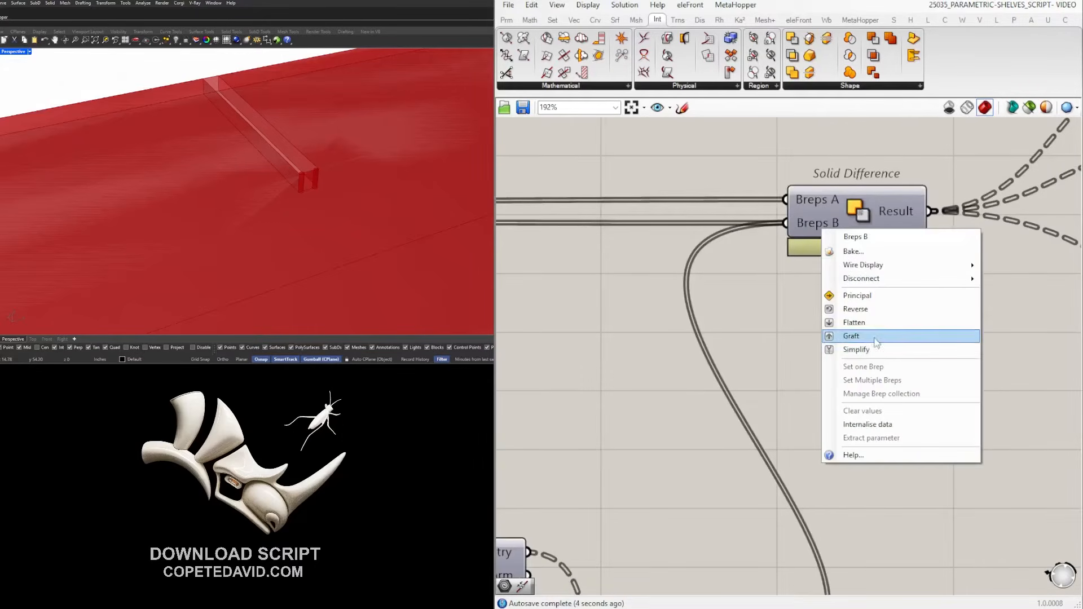
pyautogui.click(854, 322)
pyautogui.scroll(-3, 871, 333)
pyautogui.moveTo(936, 351); pyautogui.dragTo(787, 327, button='right')
pyautogui.scroll(-2, 788, 326)
pyautogui.moveTo(713, 351); pyautogui.dragTo(891, 353, button='right')
pyautogui.scroll(-2, 885, 360)
pyautogui.scroll(2, 854, 407)
# Hide the Geometry collector's pipe preview and orbit Rhino to inspect the rounded slot end.
pyautogui.click(874, 394)
pyautogui.middleClick(875, 394)
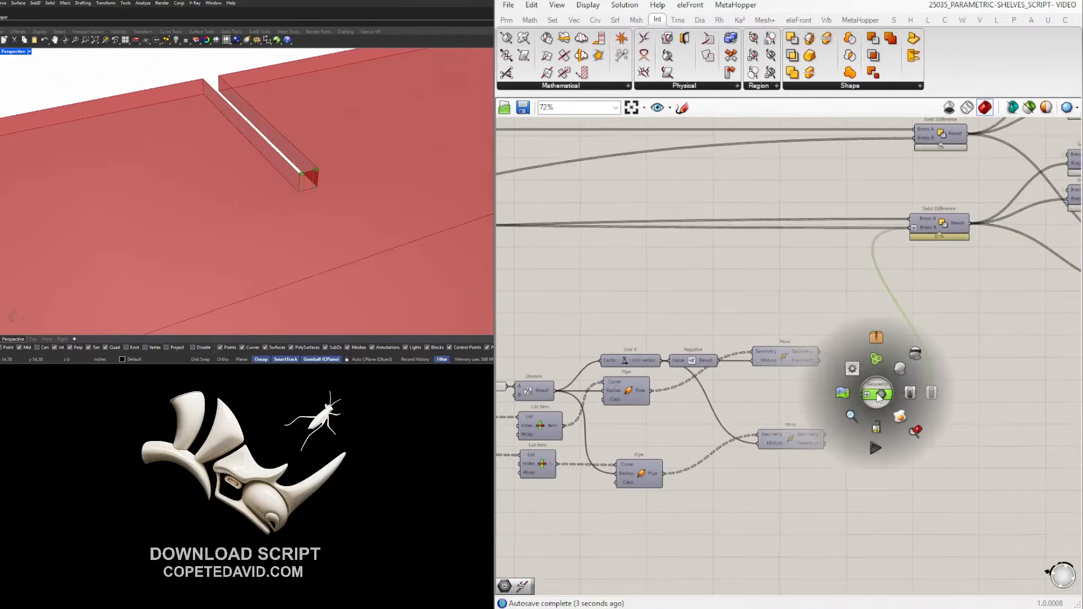
pyautogui.click(918, 354)
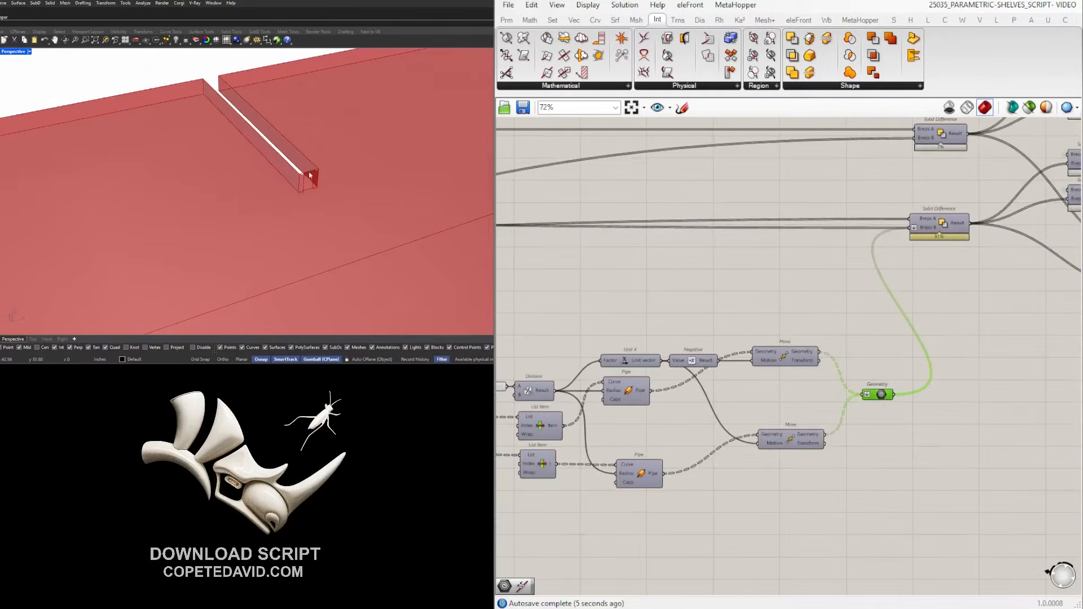
pyautogui.scroll(5, 307, 178)
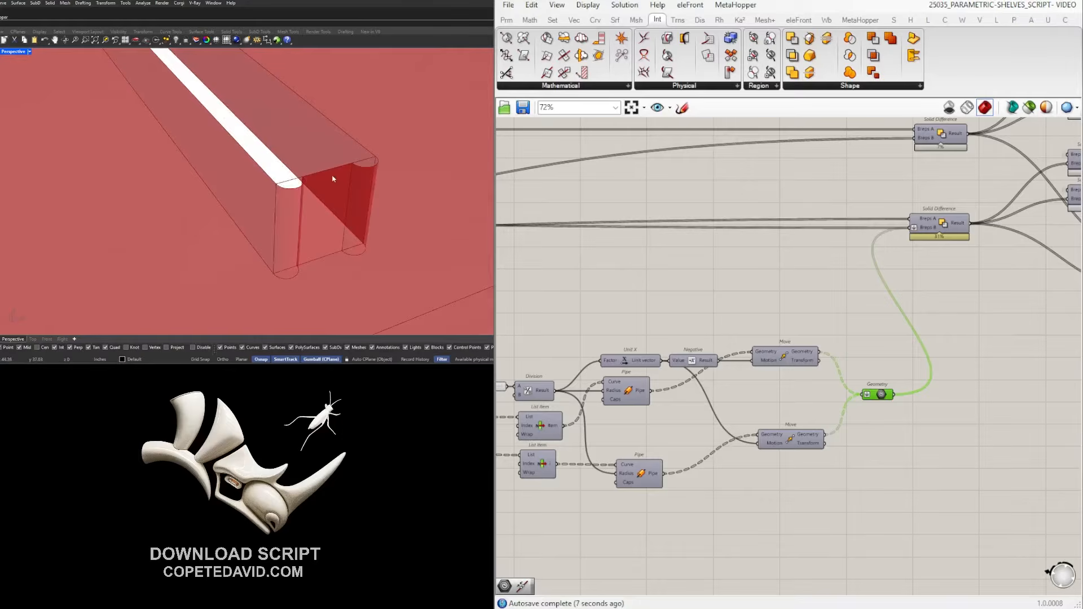
pyautogui.scroll(-8, 314, 173)
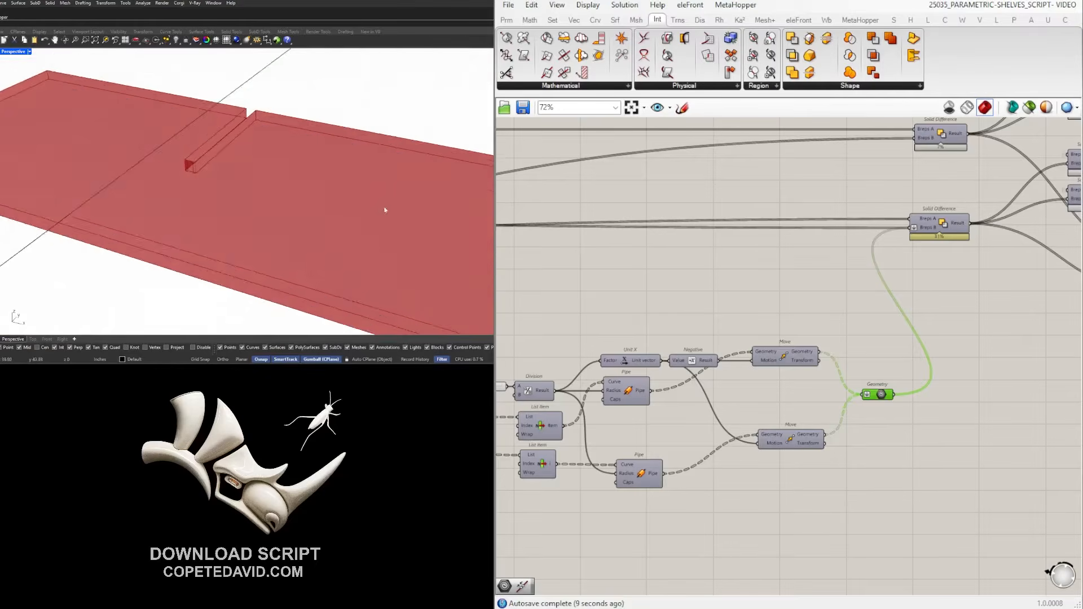
pyautogui.moveTo(290, 193); pyautogui.dragTo(341, 189, button='right')
pyautogui.scroll(8, 344, 194)
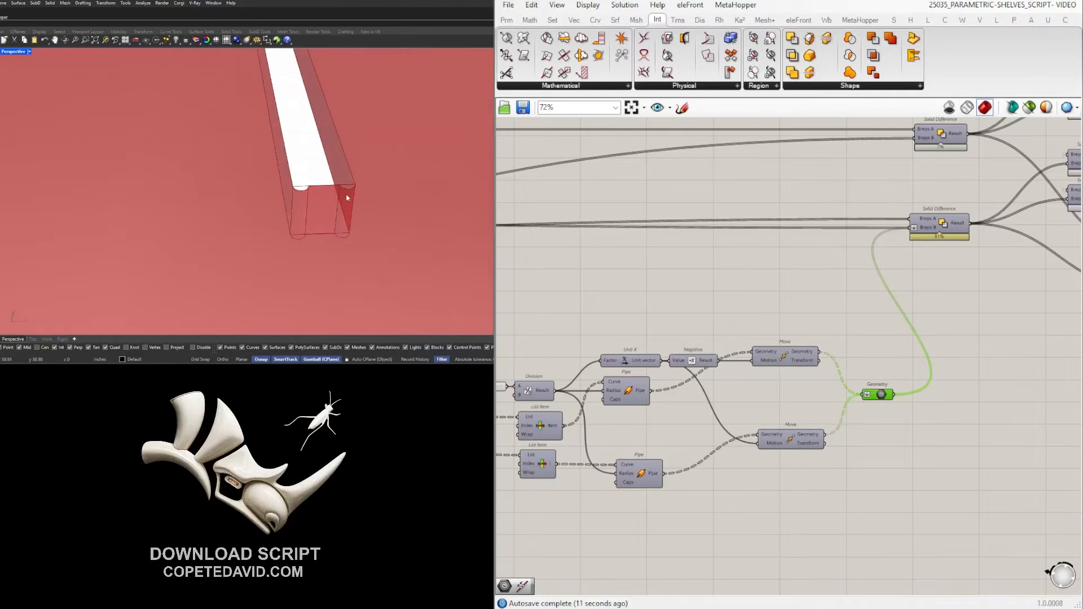
pyautogui.scroll(-6, 348, 198)
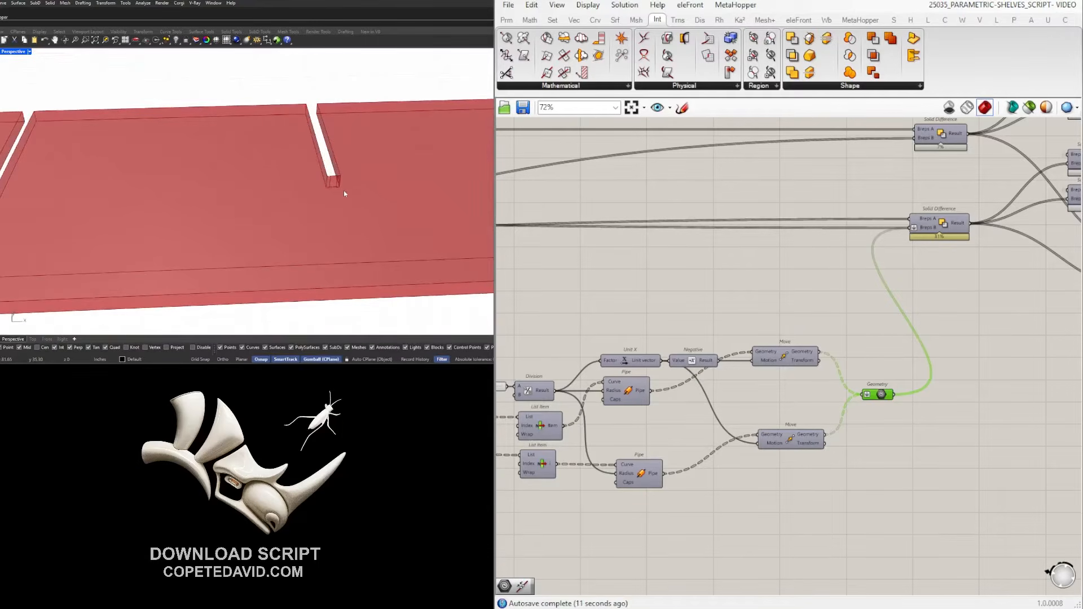
pyautogui.scroll(10, 333, 186)
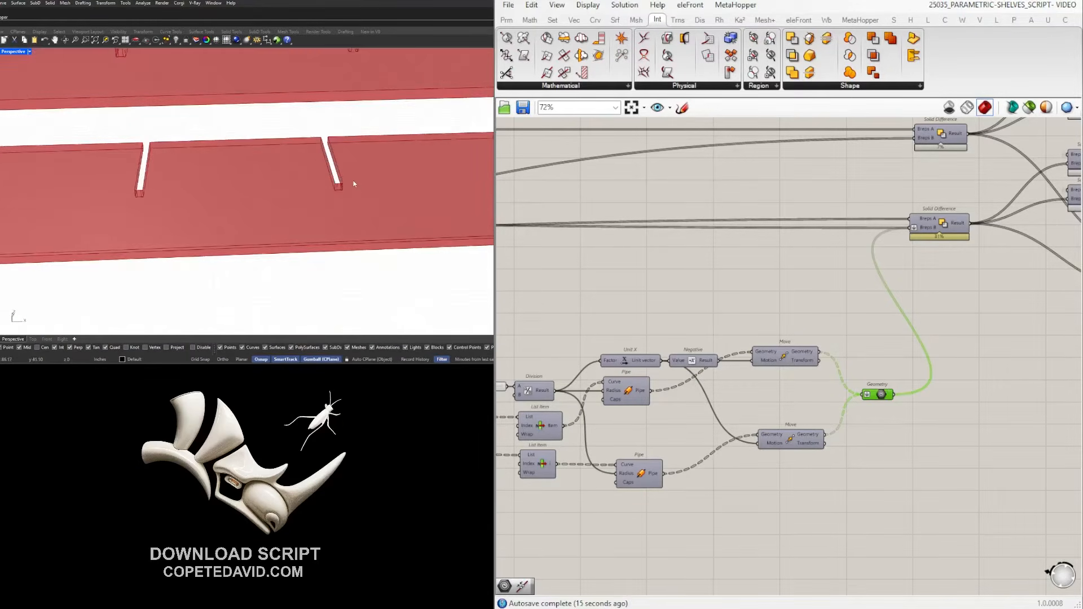
pyautogui.scroll(-5, 777, 414)
# Move the lower pipe component cluster up beside List Item and clear the selection.
pyautogui.moveTo(964, 460); pyautogui.dragTo(638, 355)
pyautogui.scroll(5, 644, 391)
pyautogui.moveTo(644, 392); pyautogui.dragTo(631, 364)
pyautogui.click(698, 321)
pyautogui.scroll(-4, 926, 363)
pyautogui.scroll(2, 750, 363)
pyautogui.click(714, 361)
pyautogui.click(689, 354)
# Enable preview on the VERTICAL panels output.
pyautogui.scroll(-4, 891, 379)
pyautogui.moveTo(1011, 401); pyautogui.dragTo(679, 348, button='right')
pyautogui.scroll(2, 776, 258)
pyautogui.scroll(5, 776, 256)
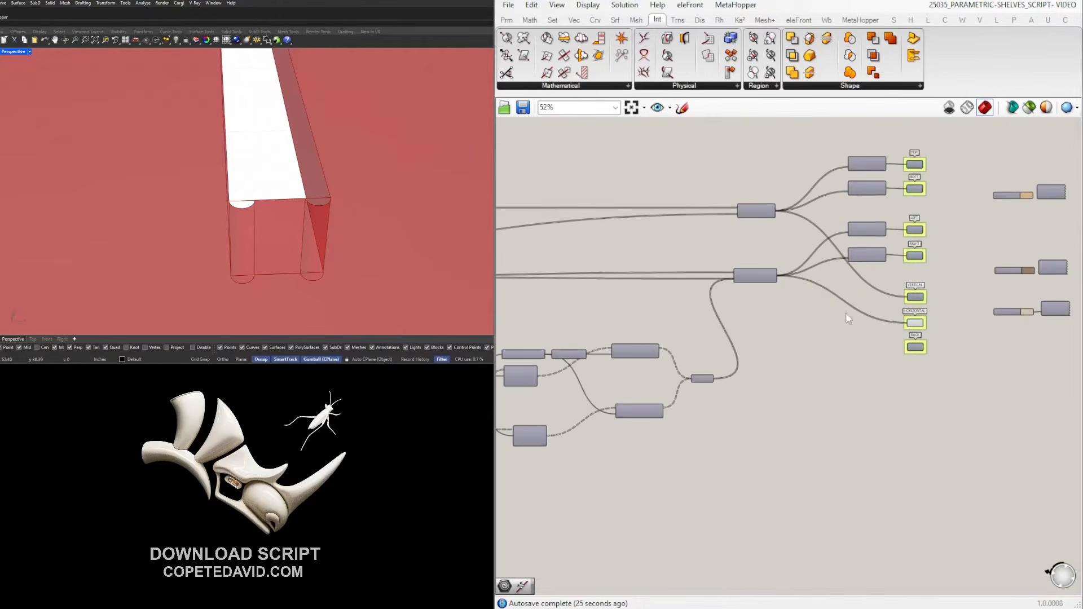
pyautogui.click(733, 367)
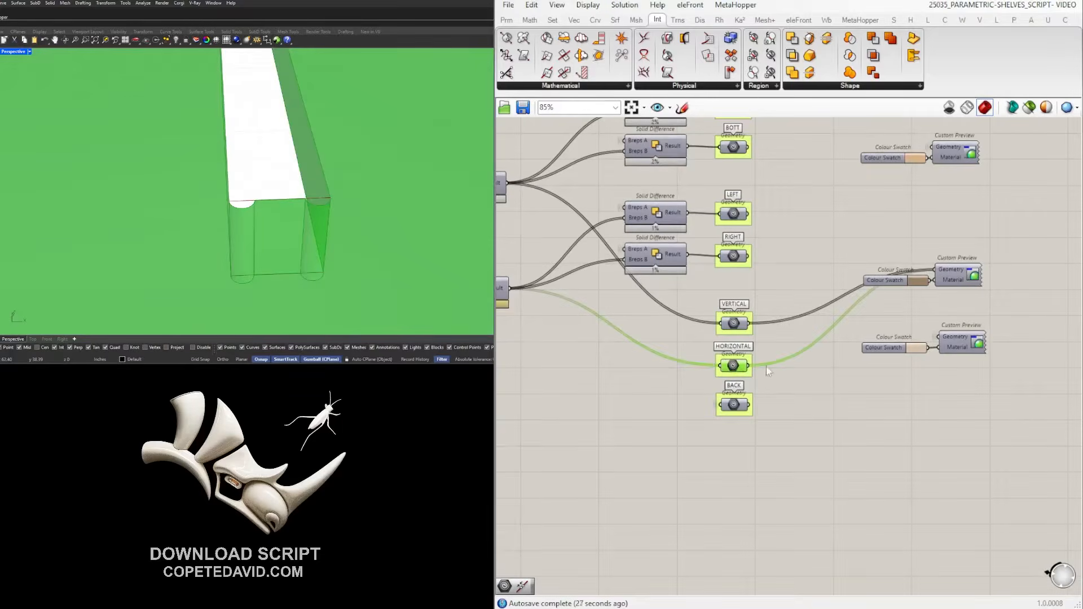
pyautogui.click(732, 322)
pyautogui.scroll(1, 731, 321)
pyautogui.middleClick(732, 322)
pyautogui.click(755, 295)
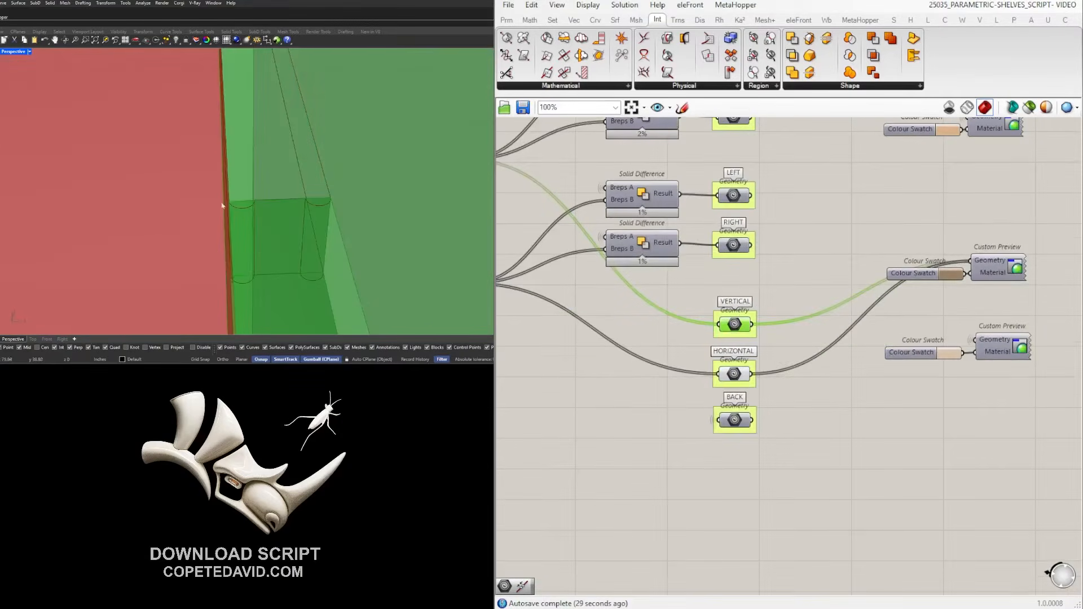
pyautogui.scroll(-6, 230, 204)
pyautogui.moveTo(234, 204); pyautogui.dragTo(262, 208, button='right')
# Hide the HORIZONTAL panels' preview and orbit to the vertical panel's slot end.
pyautogui.click(734, 373)
pyautogui.middleClick(734, 370)
pyautogui.click(769, 320)
pyautogui.moveTo(123, 238); pyautogui.dragTo(317, 217, button='right')
pyautogui.scroll(6, 330, 128)
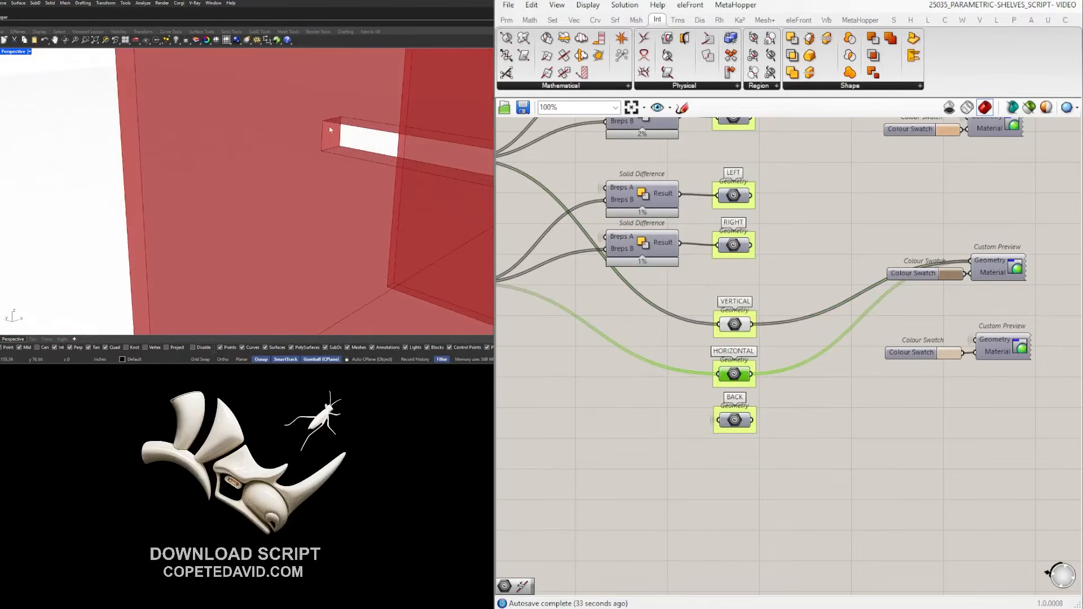
pyautogui.keyDown('shift'); pyautogui.moveTo(333, 135); pyautogui.dragTo(191, 148, button='right'); pyautogui.keyUp('shift')
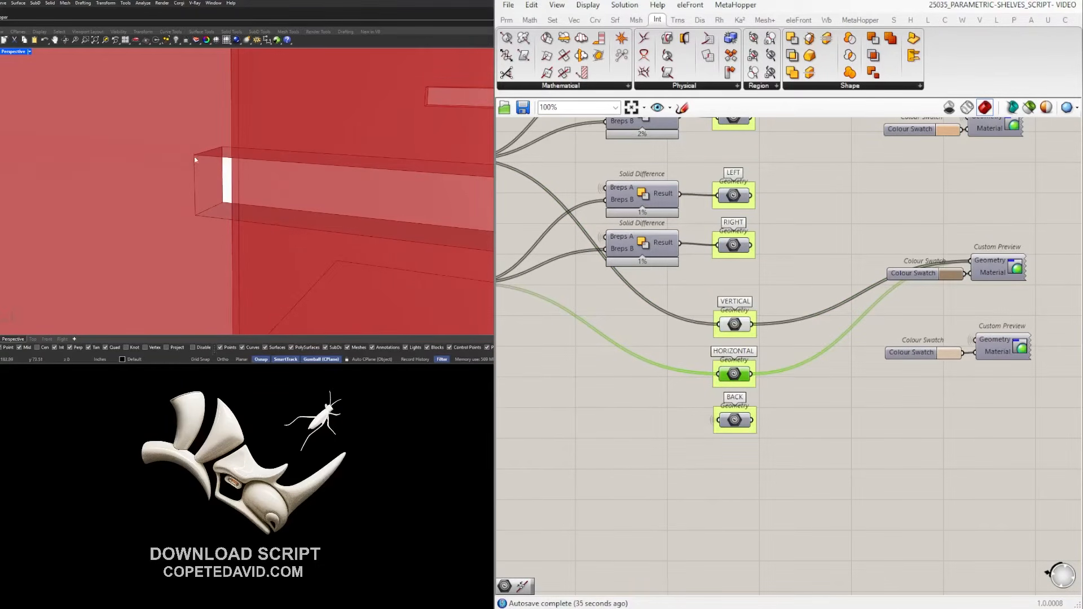
pyautogui.moveTo(182, 213); pyautogui.dragTo(215, 212, button='right')
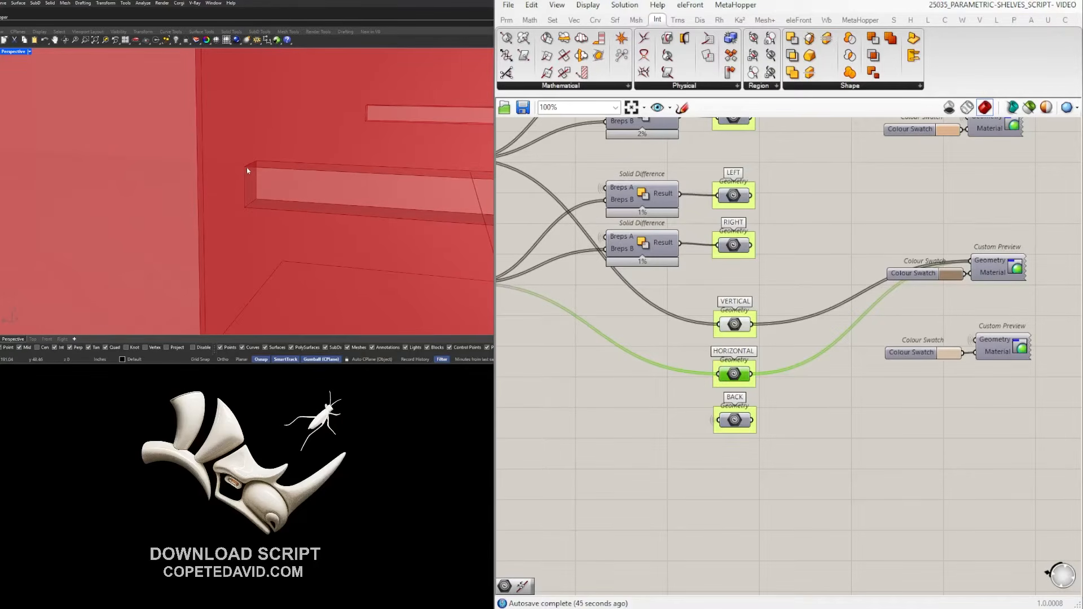
pyautogui.scroll(-5, 1000, 289)
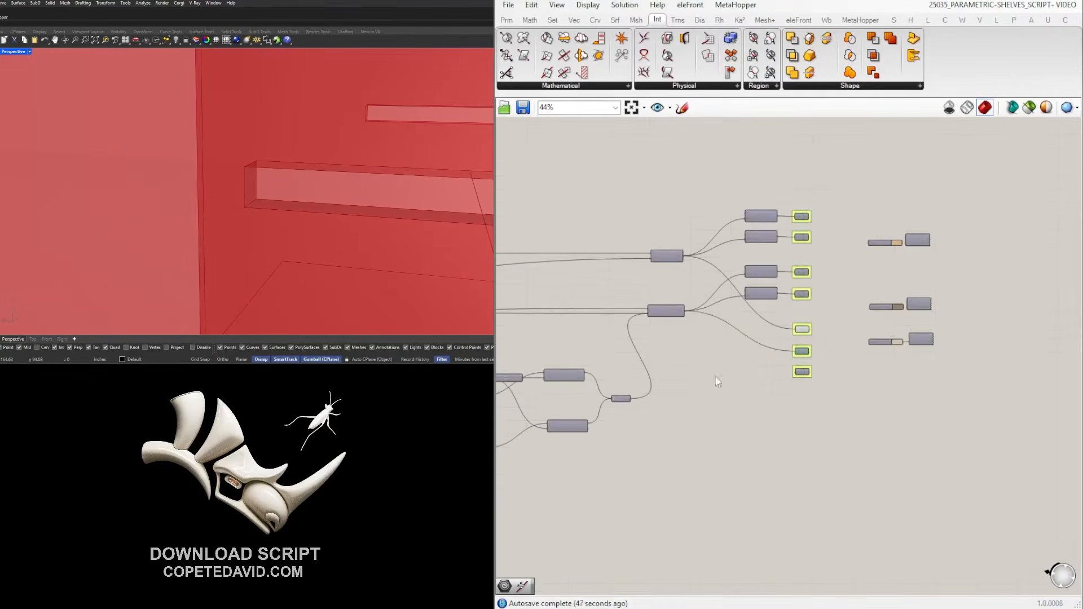
pyautogui.scroll(5, 695, 423)
# Select Explode, Curve Middle and Point List and zoom Rhino to their geometry.
pyautogui.click(736, 382)
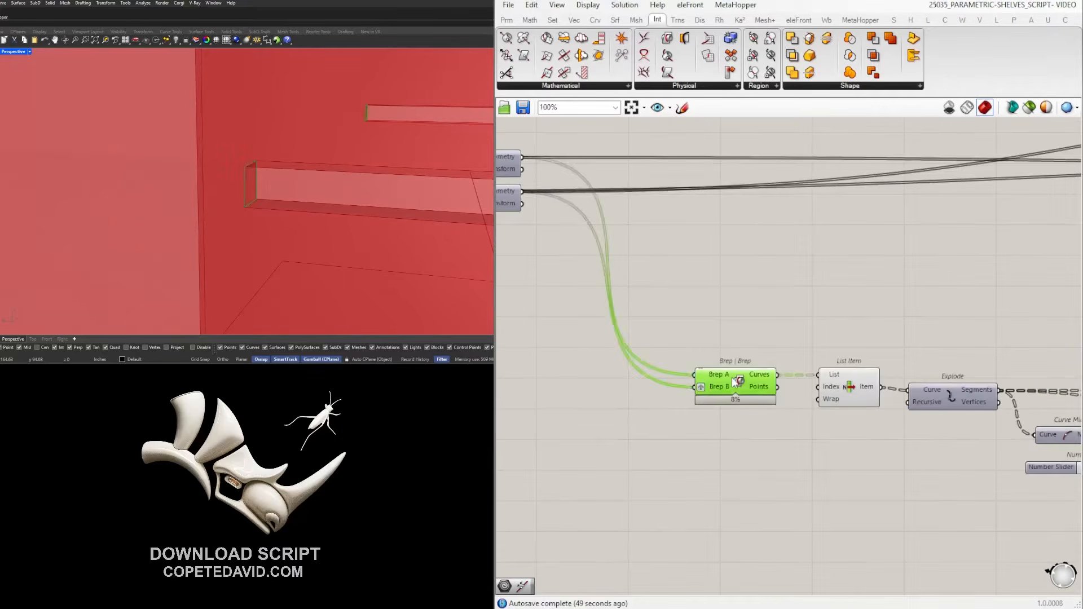
pyautogui.moveTo(904, 343); pyautogui.dragTo(756, 316, button='right')
pyautogui.click(698, 376)
pyautogui.moveTo(781, 392); pyautogui.dragTo(644, 352, button='right')
pyautogui.click(666, 329)
pyautogui.click(700, 270)
pyautogui.moveTo(775, 414); pyautogui.dragTo(709, 334, button='right')
pyautogui.moveTo(818, 388); pyautogui.dragTo(595, 227)
pyautogui.middleClick(616, 225)
pyautogui.click(654, 188)
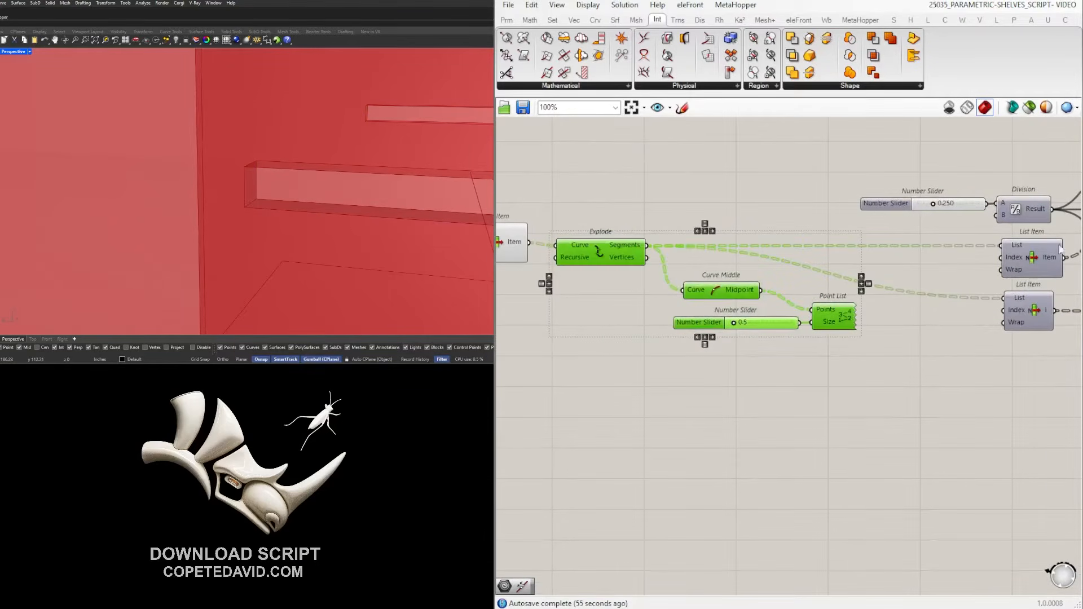
pyautogui.middleClick(611, 237)
pyautogui.click(629, 217)
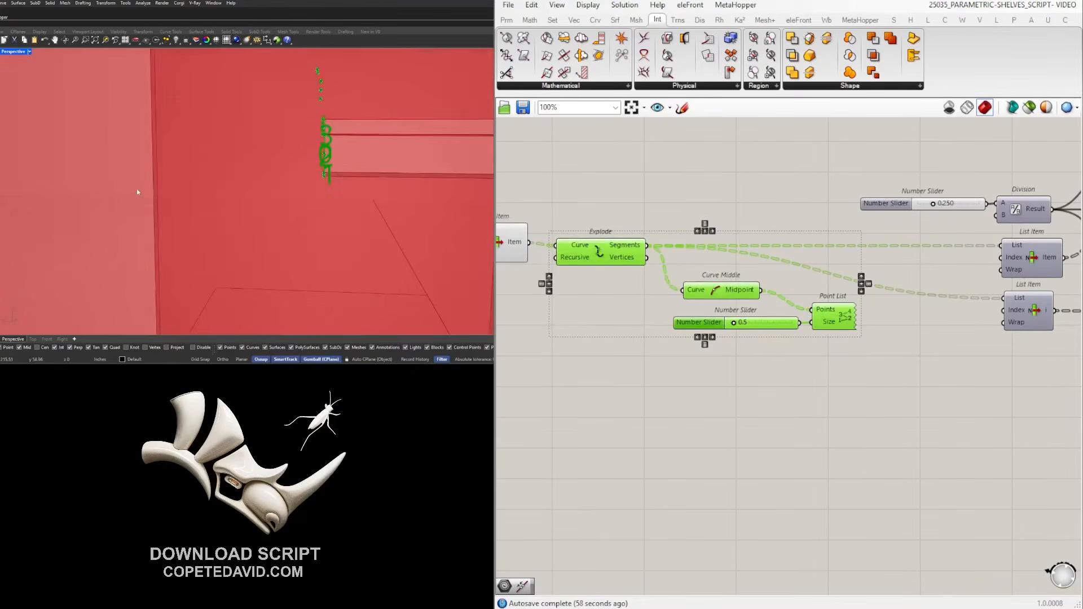
# Flatten the data entering List Item's List input.
pyautogui.keyDown('shift'); pyautogui.moveTo(222, 198); pyautogui.dragTo(180, 199, button='right'); pyautogui.keyUp('shift')
pyautogui.scroll(-4, 179, 199)
pyautogui.click(929, 406)
pyautogui.moveTo(266, 164); pyautogui.dragTo(171, 164, button='right')
pyautogui.scroll(5, 133, 169)
pyautogui.moveTo(500, 285); pyautogui.dragTo(790, 323, button='right')
pyautogui.rightClick(770, 273)
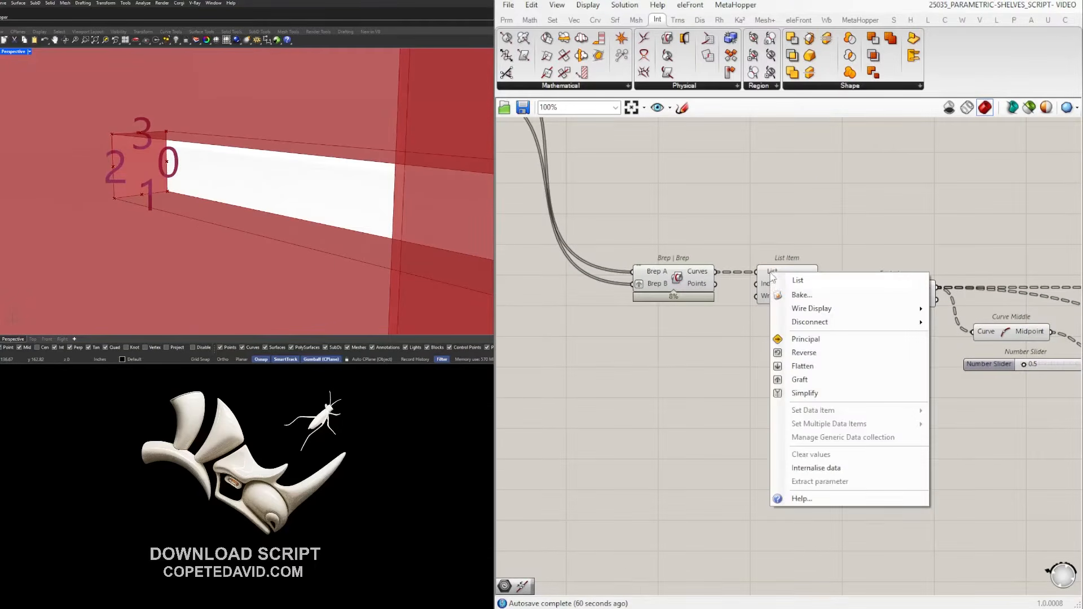
pyautogui.click(802, 367)
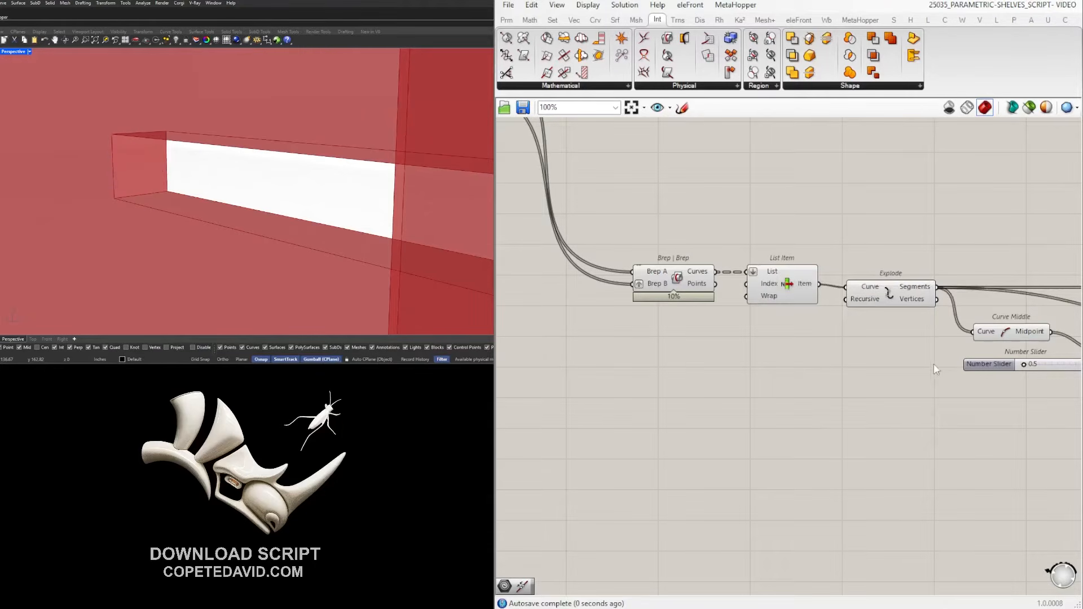
# Check the Point List labels 0–3 on the vertical panel's slot end.
pyautogui.scroll(-6, 938, 370)
pyautogui.moveTo(1010, 409); pyautogui.dragTo(692, 380, button='right')
pyautogui.moveTo(845, 336); pyautogui.dragTo(758, 334, button='right')
pyautogui.scroll(3, 647, 341)
pyautogui.scroll(3, 821, 329)
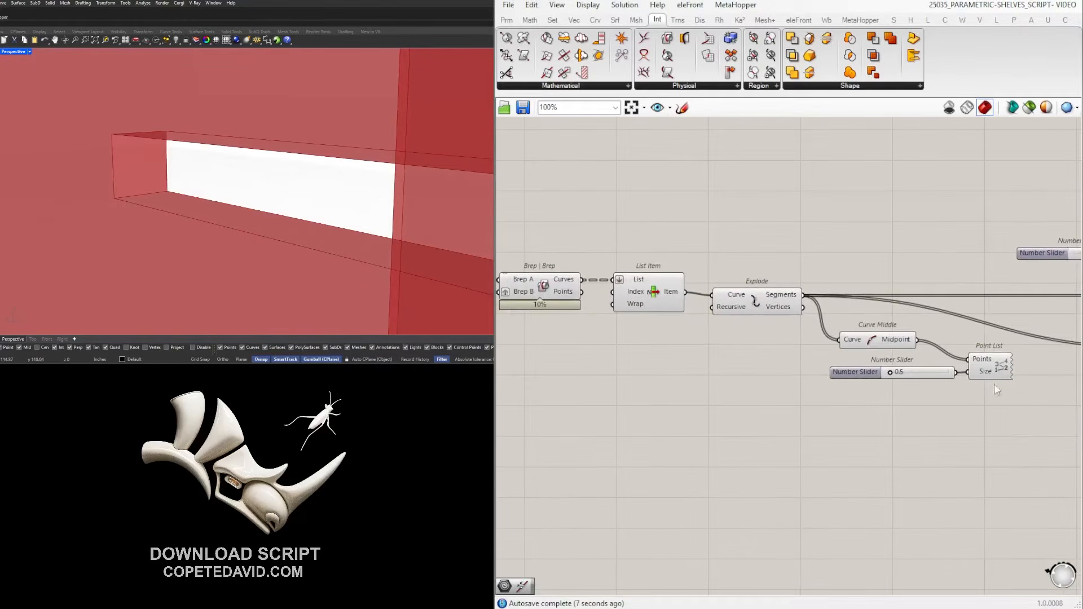
pyautogui.moveTo(1055, 407); pyautogui.dragTo(993, 342)
pyautogui.scroll(-12, 285, 205)
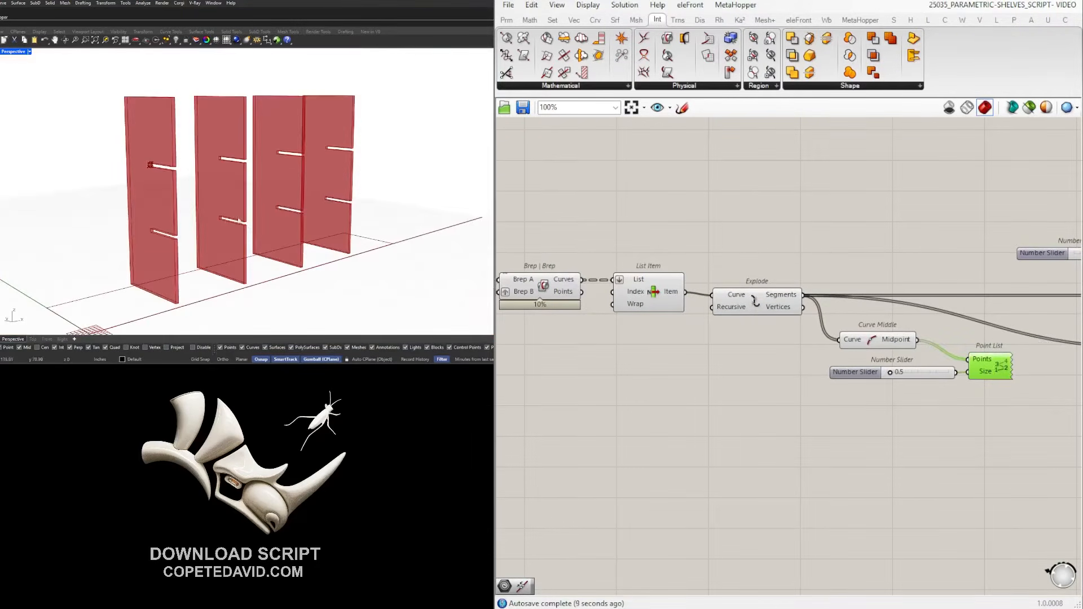
pyautogui.scroll(6, 154, 224)
pyautogui.scroll(-5, 153, 225)
pyautogui.scroll(10, 160, 165)
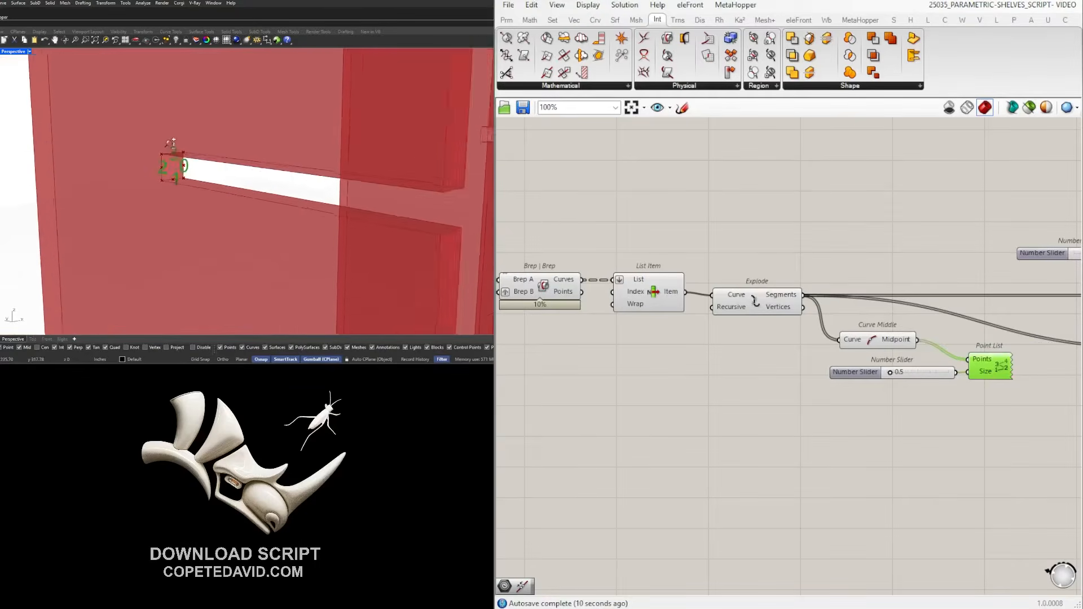
pyautogui.scroll(6, 177, 200)
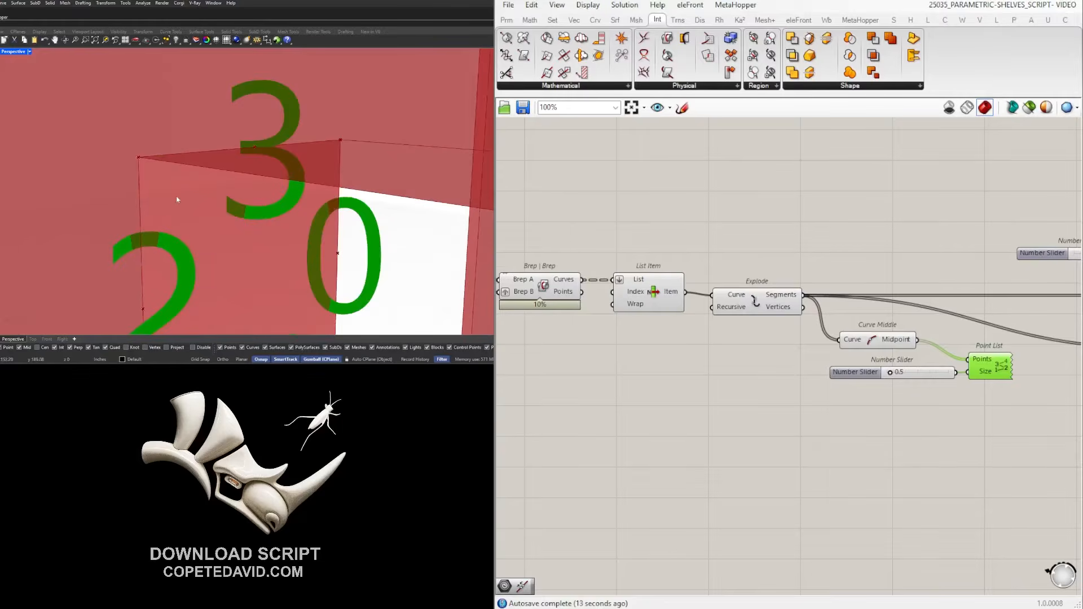
pyautogui.scroll(-12, 192, 217)
pyautogui.scroll(7, 204, 236)
pyautogui.click(1022, 427)
# Alt-drag a copy of the 11 slot-end components below the originals.
pyautogui.moveTo(1024, 426); pyautogui.dragTo(600, 358, button='right')
pyautogui.scroll(-3, 649, 356)
pyautogui.moveTo(792, 359); pyautogui.dragTo(731, 348, button='right')
pyautogui.scroll(-1, 972, 434)
pyautogui.moveTo(957, 409); pyautogui.dragTo(668, 235)
pyautogui.keyDown('alt'); pyautogui.moveTo(698, 275); pyautogui.dragTo(704, 388); pyautogui.keyUp('alt')
pyautogui.click(761, 530)
pyautogui.scroll(5, 726, 420)
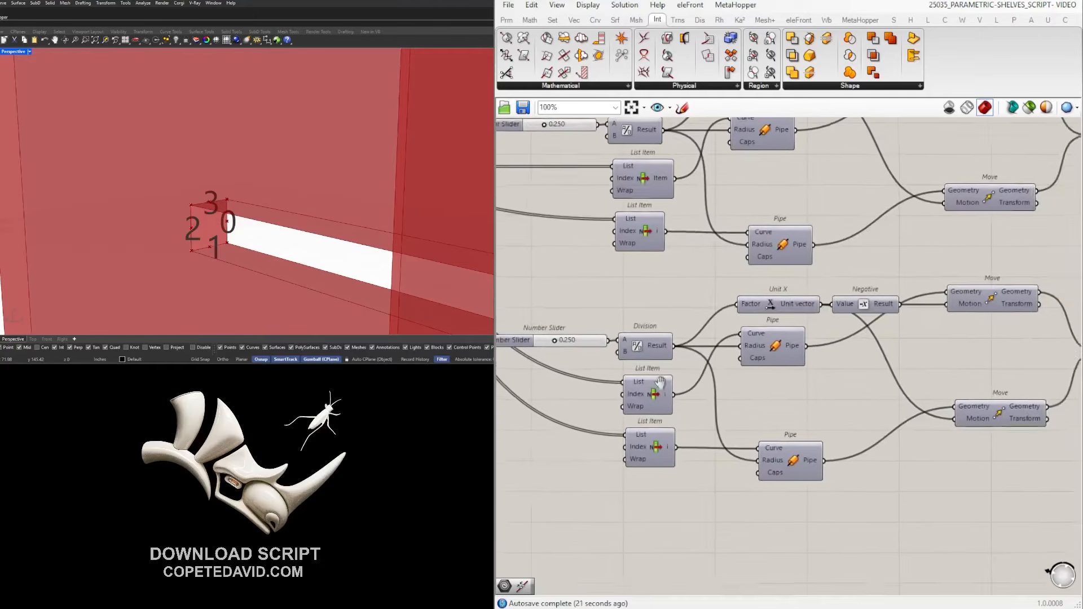
# Set new Index integers on both lower List Items, the second to 3.
pyautogui.rightClick(623, 397)
pyautogui.moveTo(722, 517)
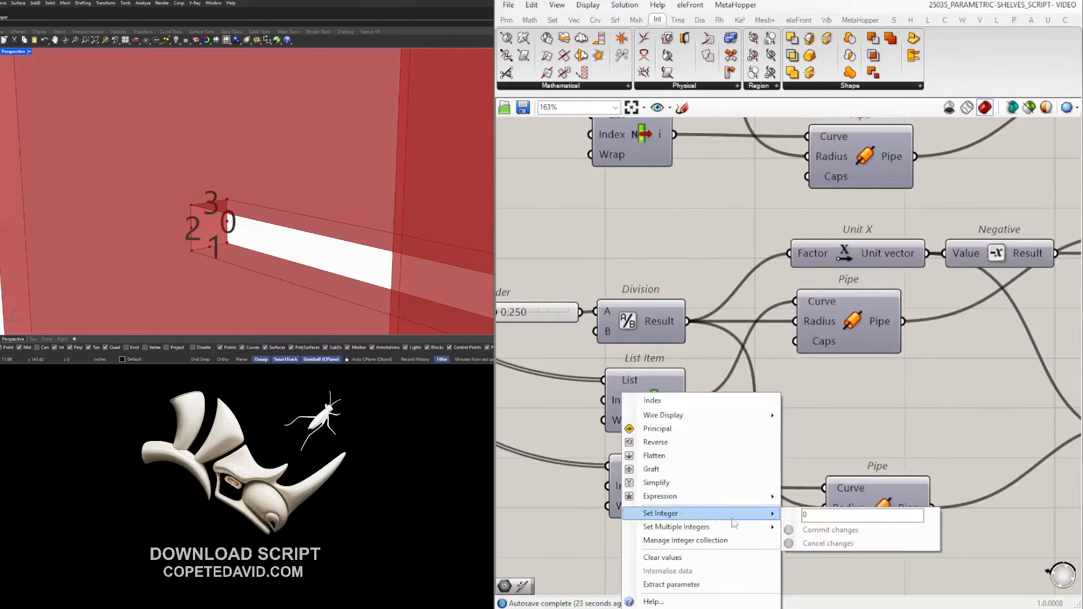
pyautogui.click(812, 515)
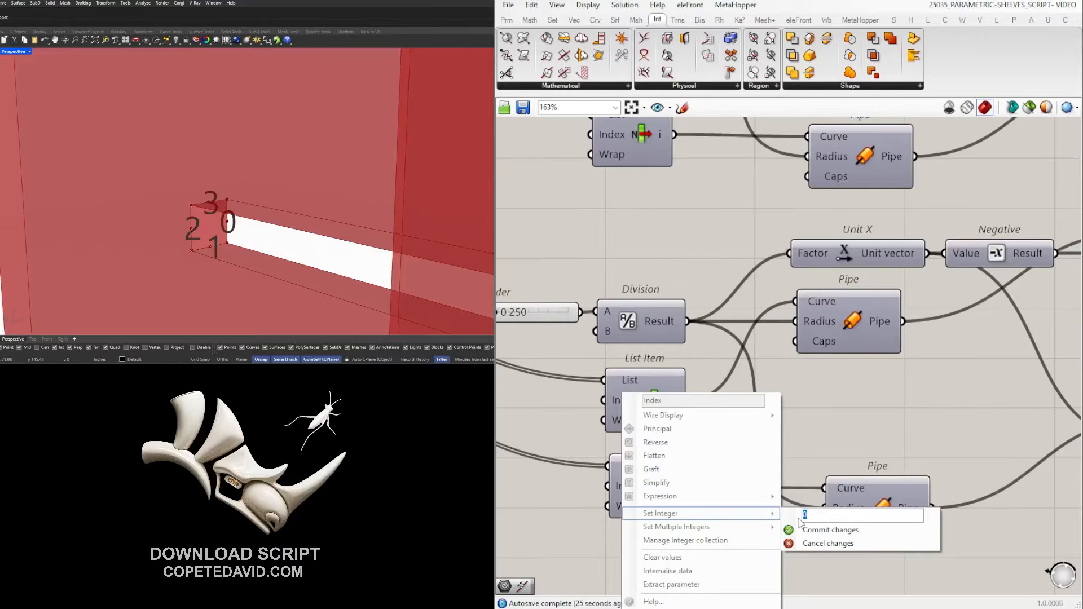
pyautogui.click(814, 530)
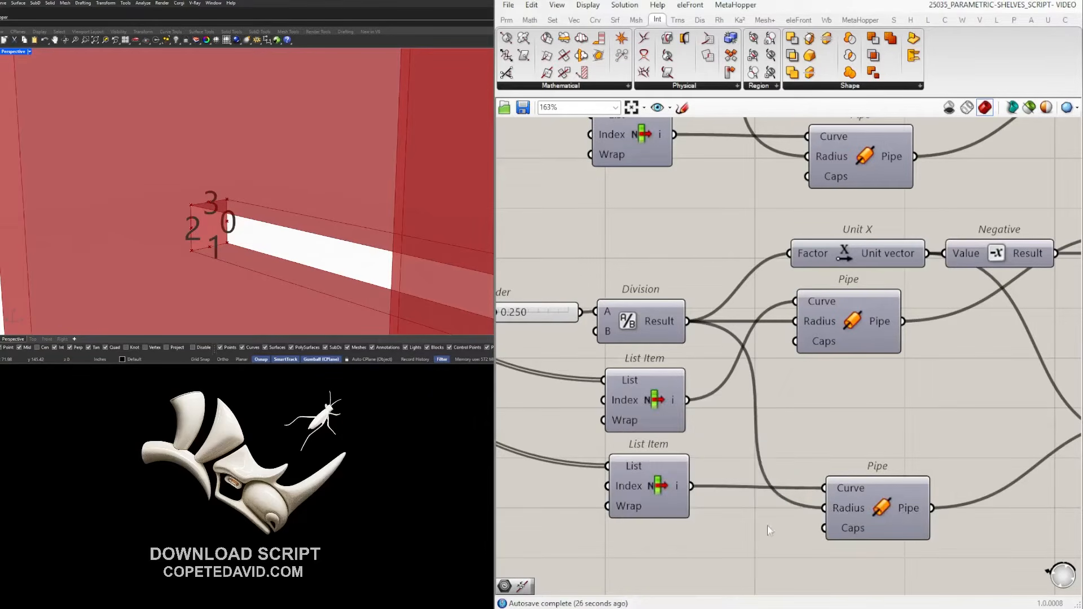
pyautogui.rightClick(624, 486)
pyautogui.moveTo(728, 513)
pyautogui.click(829, 516)
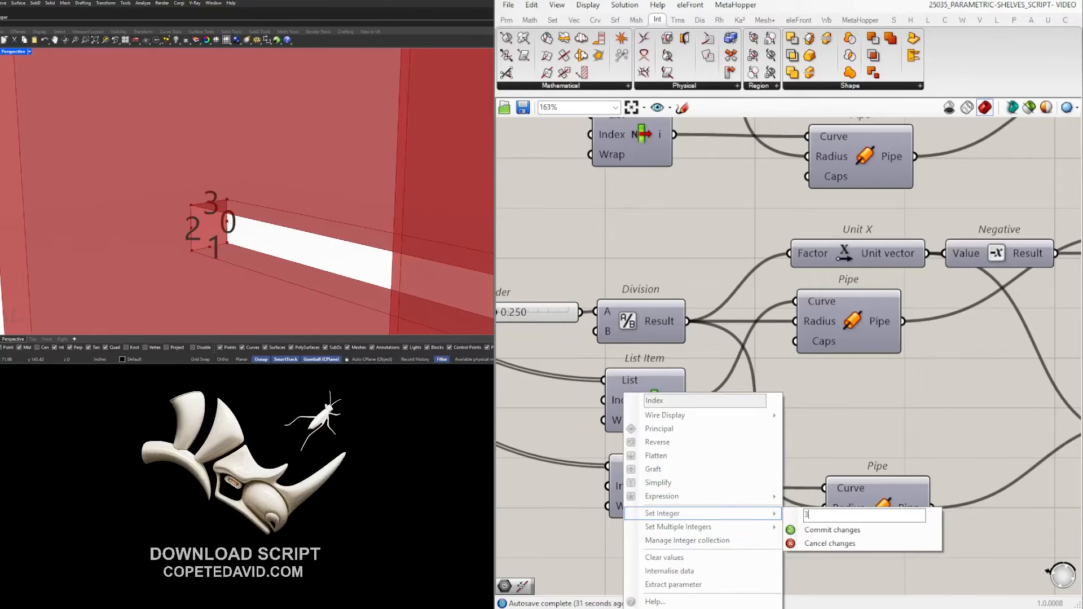
pyautogui.click(824, 530)
# Select the lower Geometry output and bring up its quick options.
pyautogui.scroll(-4, 945, 463)
pyautogui.moveTo(1072, 465); pyautogui.dragTo(854, 420, button='right')
pyautogui.scroll(-2, 851, 432)
pyautogui.scroll(2, 851, 432)
pyautogui.moveTo(884, 427); pyautogui.dragTo(852, 355)
pyautogui.middleClick(837, 365)
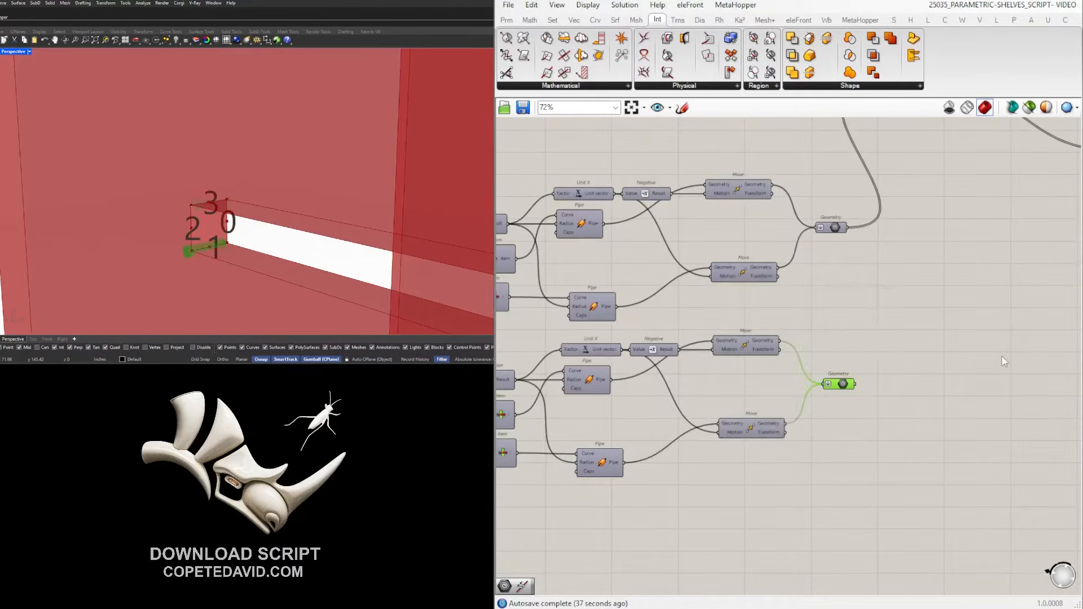
# Replace the lower chain's Unit X component with a Unit Z component.
pyautogui.moveTo(248, 249); pyautogui.dragTo(445, 230, button='right')
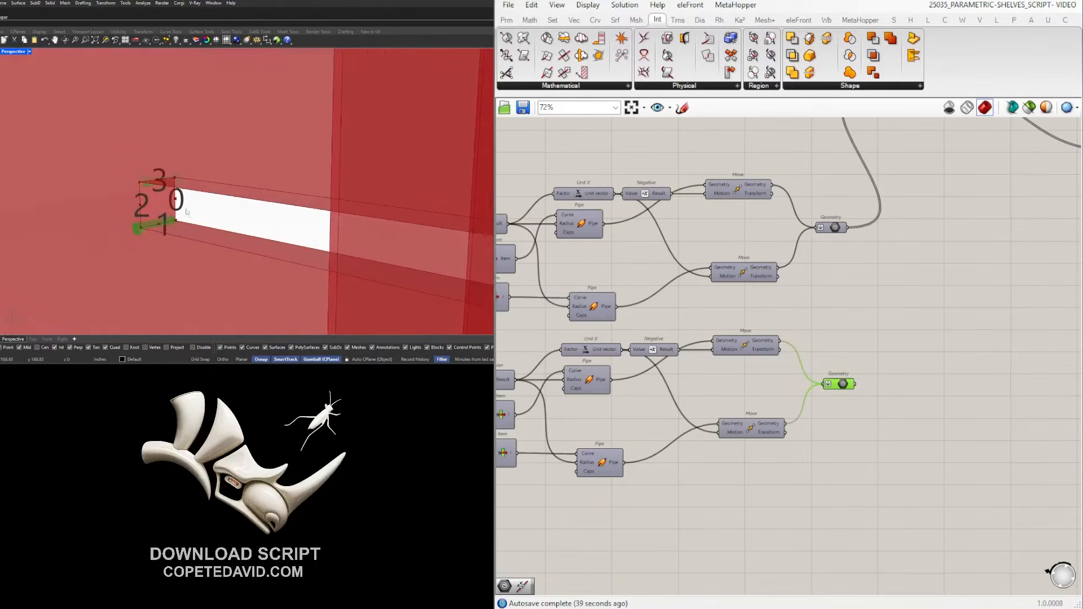
pyautogui.scroll(5, 178, 197)
pyautogui.scroll(2, 167, 220)
pyautogui.scroll(-5, 180, 254)
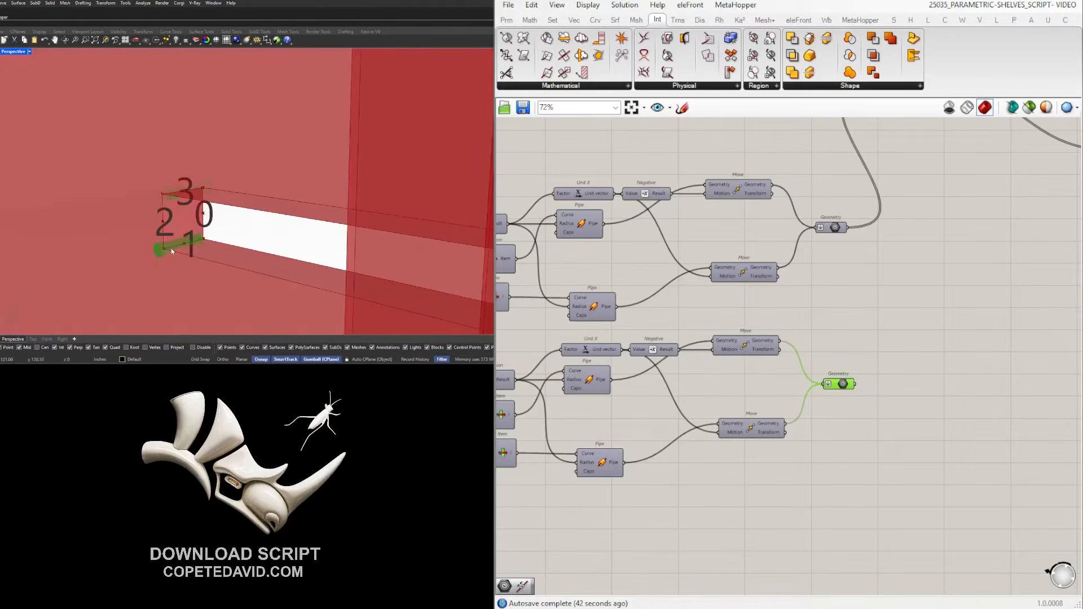
pyautogui.click(935, 438)
pyautogui.scroll(3, 643, 349)
pyautogui.click(645, 351)
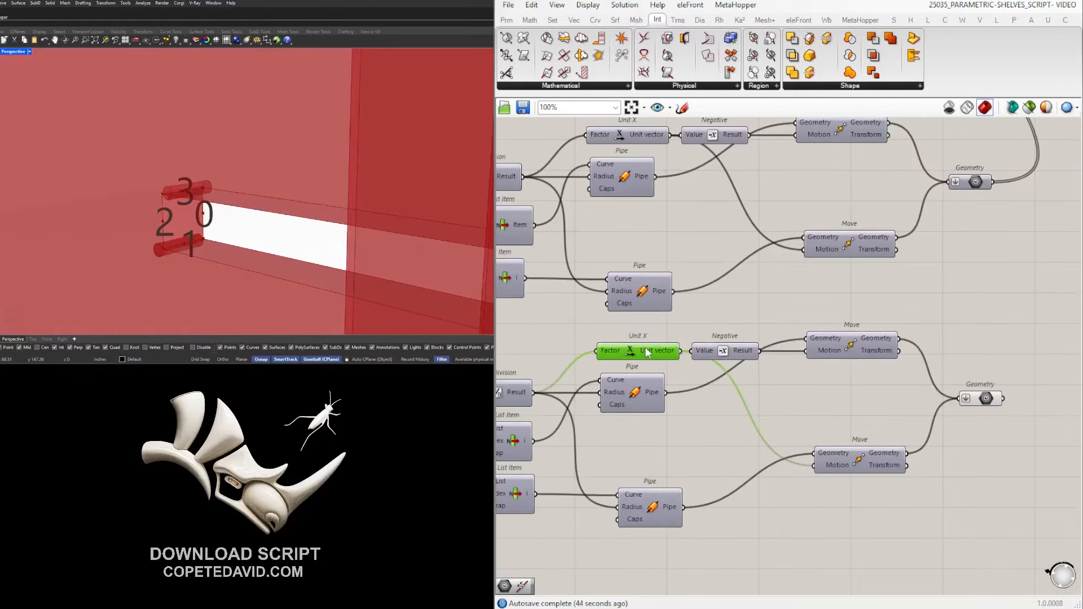
pyautogui.press('Delete')
pyautogui.doubleClick(621, 363)
pyautogui.write('z')
pyautogui.click(619, 352)
pyautogui.moveTo(626, 360)
pyautogui.mouseDown()
pyautogui.moveTo(690, 350)
pyautogui.moveTo(630, 355)
pyautogui.mouseUp()
# Wire Division into Unit Z's Factor, Unit Z to one Move, Negative to the other.
pyautogui.moveTo(655, 376); pyautogui.dragTo(843, 379, button='right')
pyautogui.moveTo(756, 400); pyautogui.dragTo(802, 357)
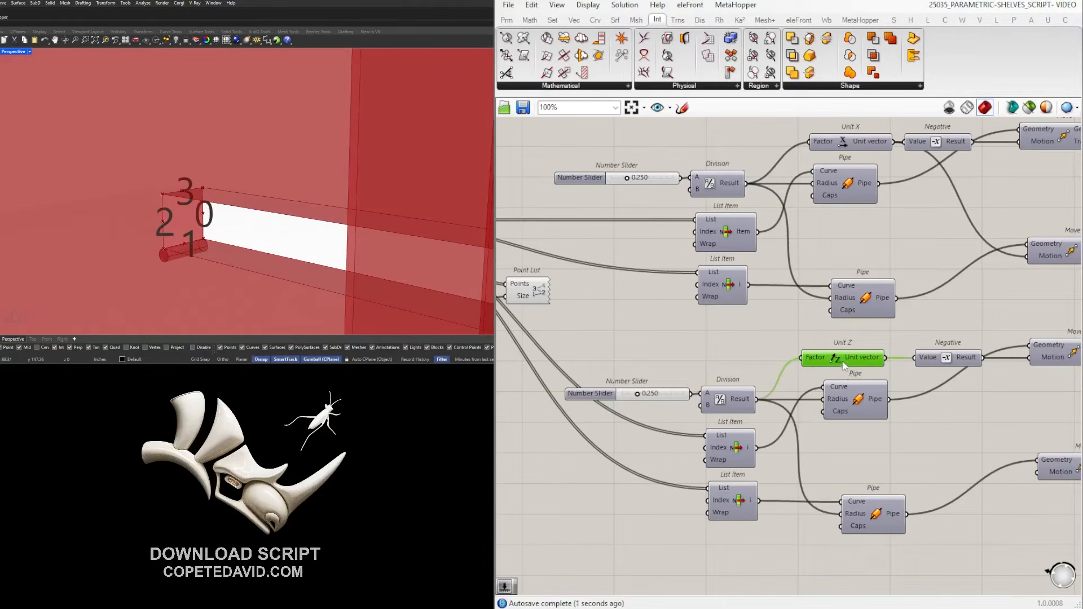
pyautogui.moveTo(858, 357); pyautogui.dragTo(728, 342, button='right')
pyautogui.moveTo(816, 346); pyautogui.dragTo(814, 413)
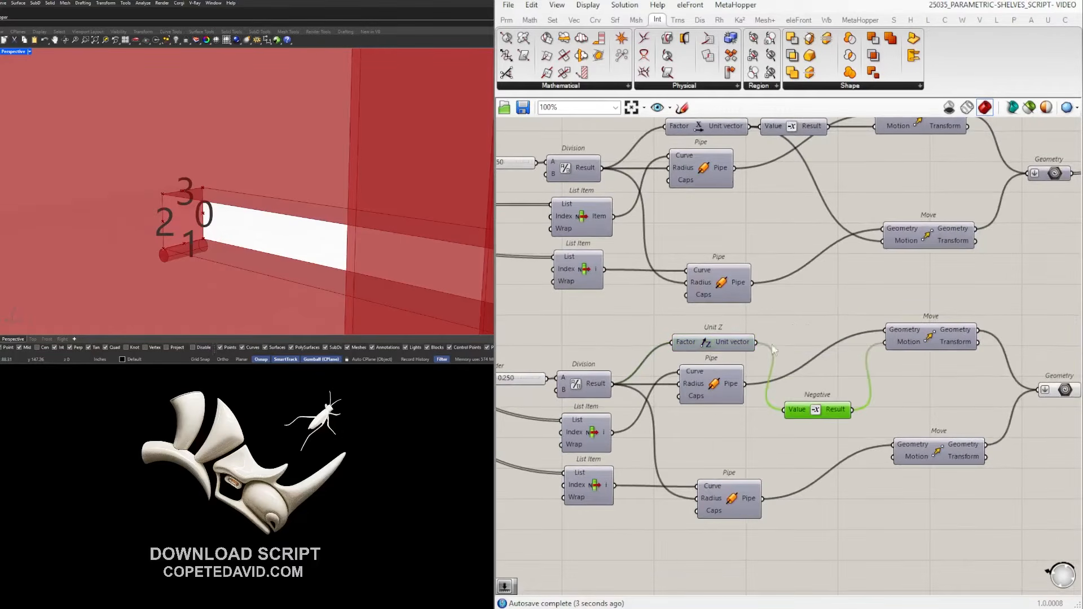
pyautogui.scroll(2, 186, 241)
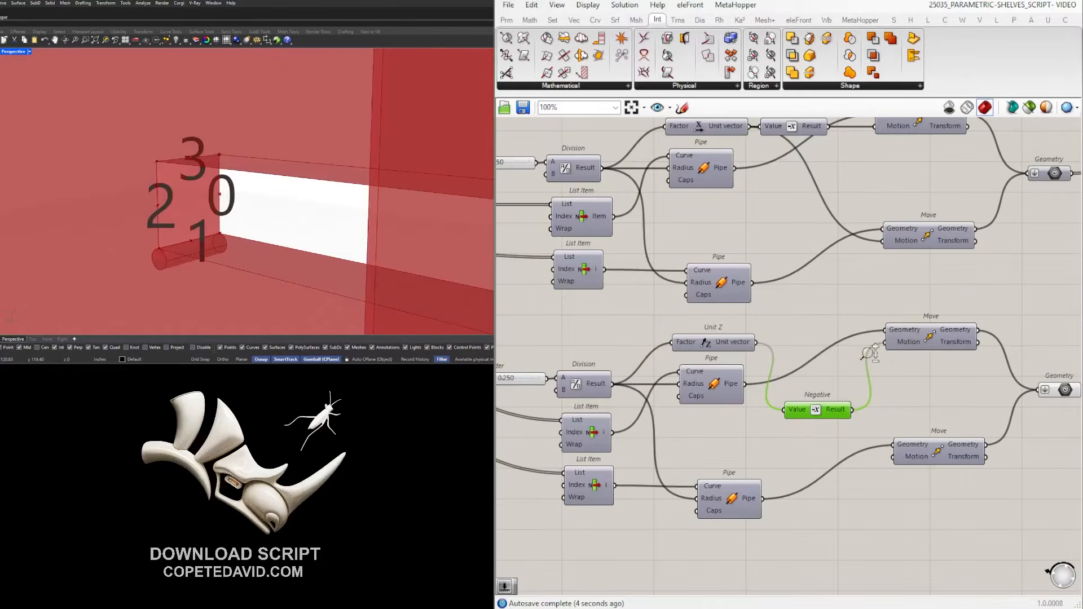
pyautogui.moveTo(756, 342); pyautogui.dragTo(884, 342)
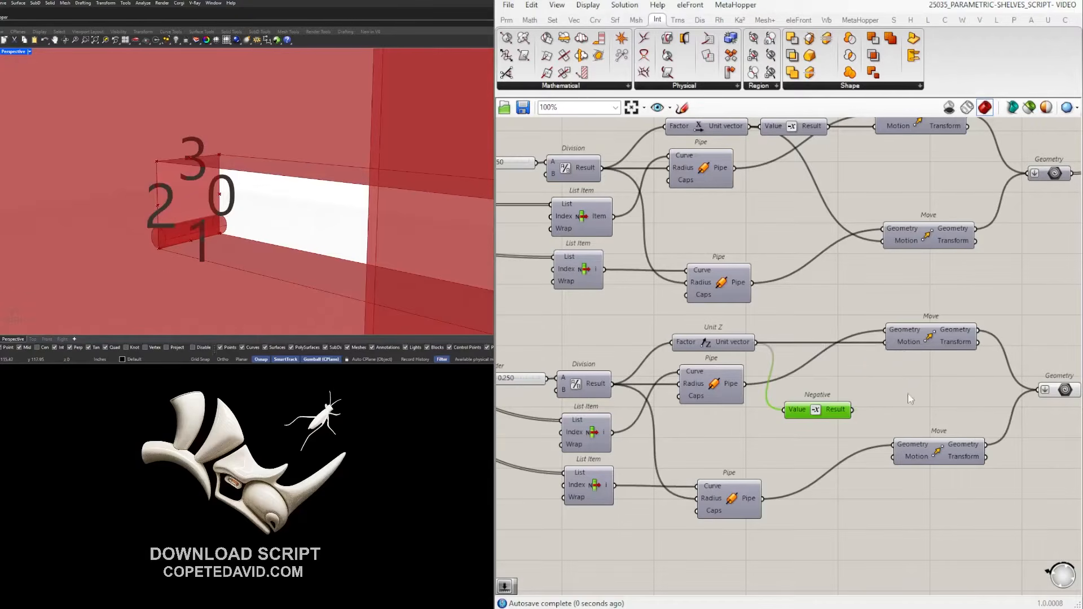
pyautogui.moveTo(852, 410); pyautogui.dragTo(892, 457)
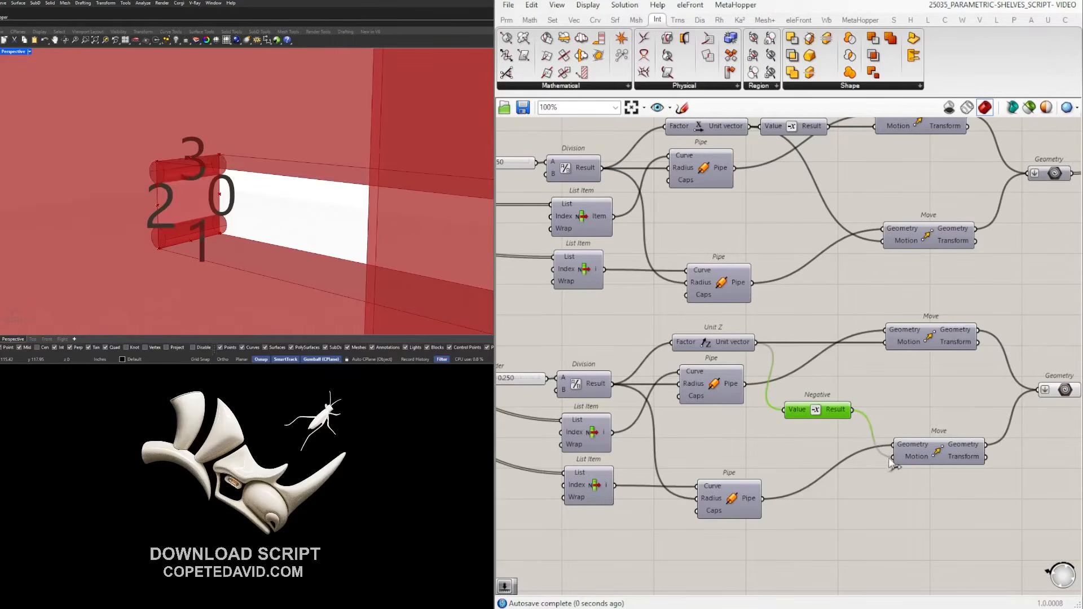
pyautogui.moveTo(824, 414); pyautogui.dragTo(847, 462)
pyautogui.click(872, 404)
# Select the output Geometry components and inspect the resulting pipes on the slotted panels.
pyautogui.scroll(-4, 926, 400)
pyautogui.scroll(2, 789, 413)
pyautogui.moveTo(929, 392); pyautogui.dragTo(636, 420, button='right')
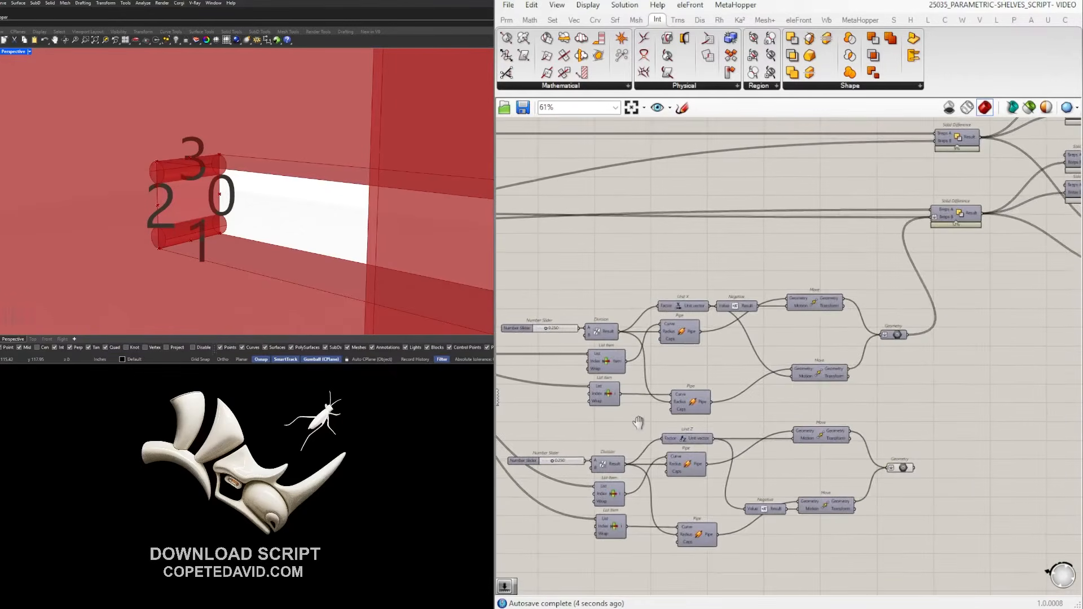
pyautogui.moveTo(705, 416); pyautogui.dragTo(1077, 431, button='right')
pyautogui.moveTo(890, 421); pyautogui.dragTo(530, 335, button='right')
pyautogui.moveTo(870, 351); pyautogui.dragTo(662, 368, button='right')
pyautogui.scroll(-2, 674, 368)
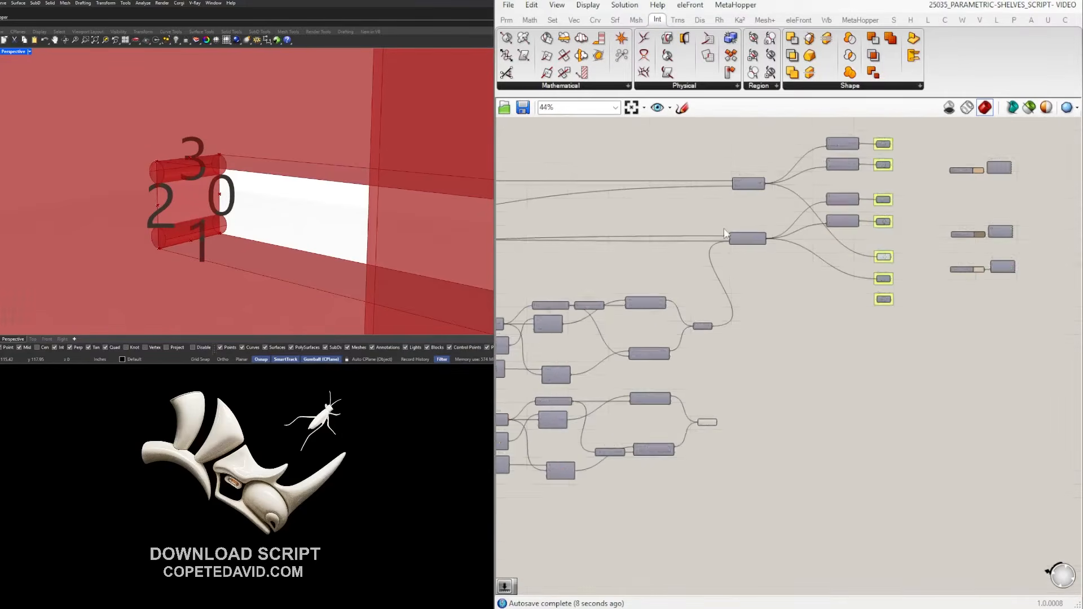
pyautogui.scroll(2, 724, 232)
pyautogui.scroll(-3, 839, 229)
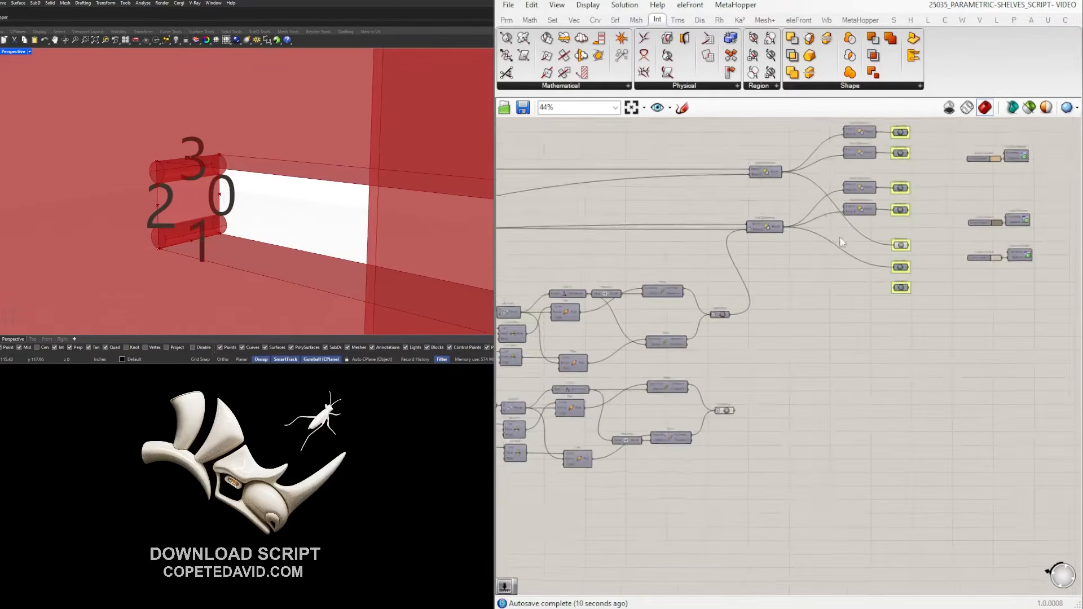
pyautogui.moveTo(988, 394); pyautogui.dragTo(733, 195)
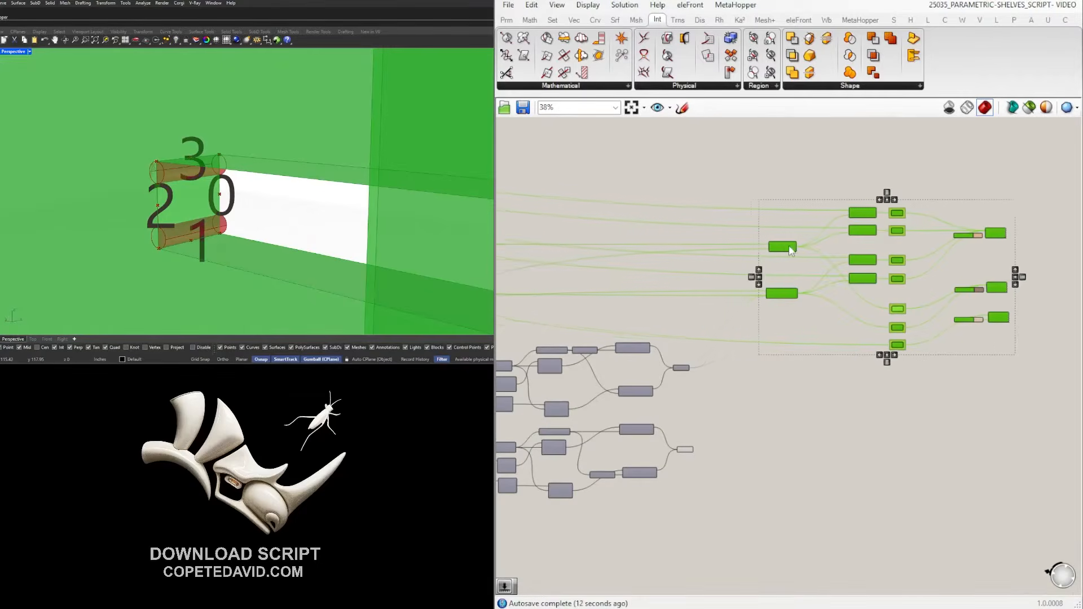
pyautogui.moveTo(333, 187); pyautogui.dragTo(307, 185, button='right')
pyautogui.scroll(3, 307, 186)
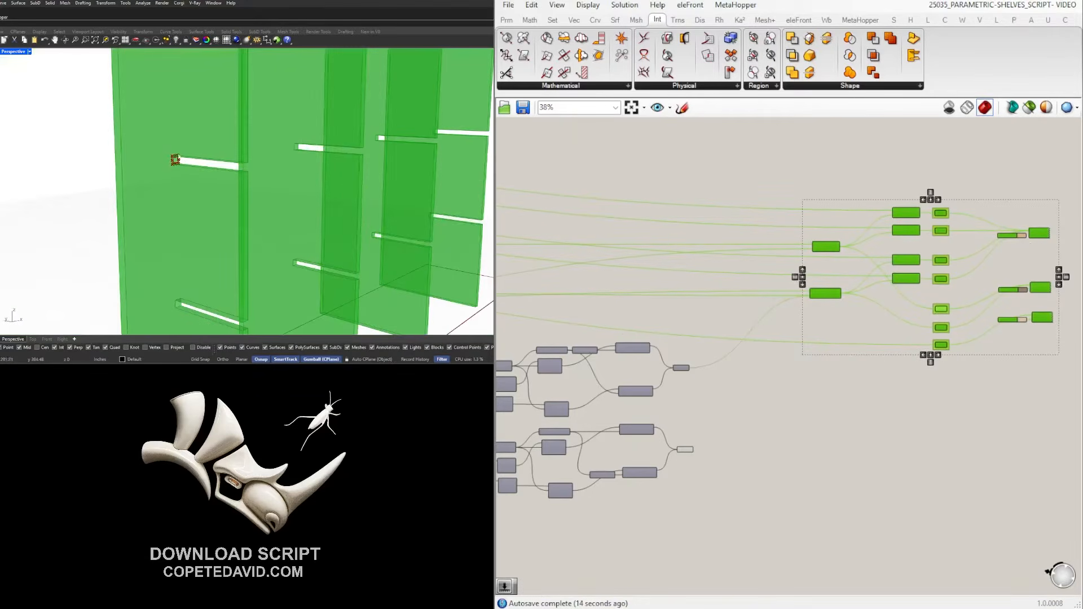
pyautogui.click(808, 424)
pyautogui.scroll(4, 812, 246)
pyautogui.scroll(2, 812, 254)
# Flatten Solid Difference's Breps B input and select the lower Geometry collector.
pyautogui.rightClick(825, 255)
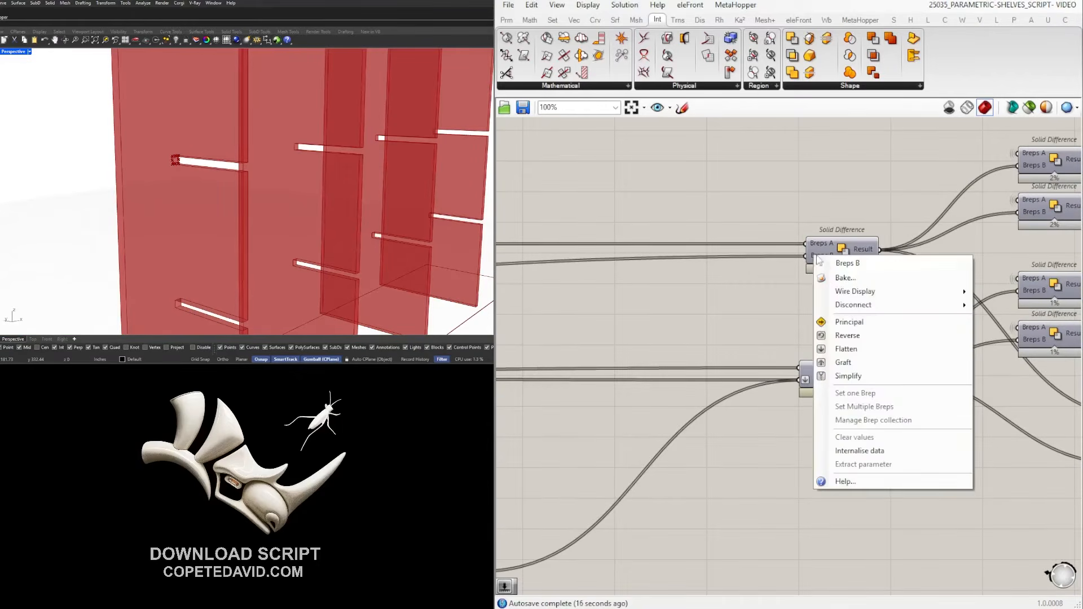
pyautogui.click(835, 347)
pyautogui.click(835, 259)
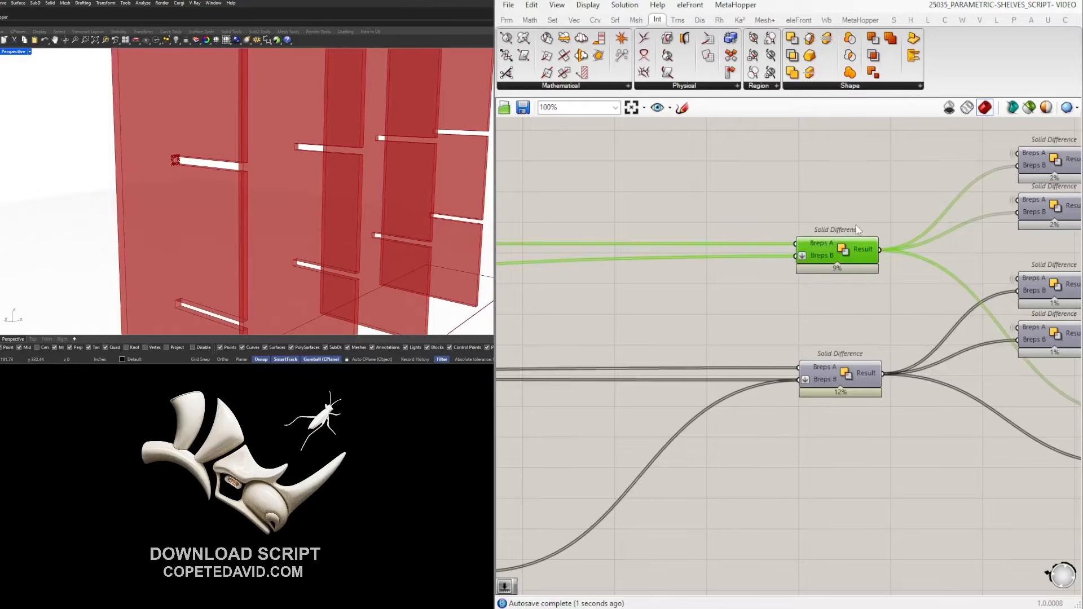
pyautogui.scroll(-3, 857, 228)
pyautogui.click(740, 531)
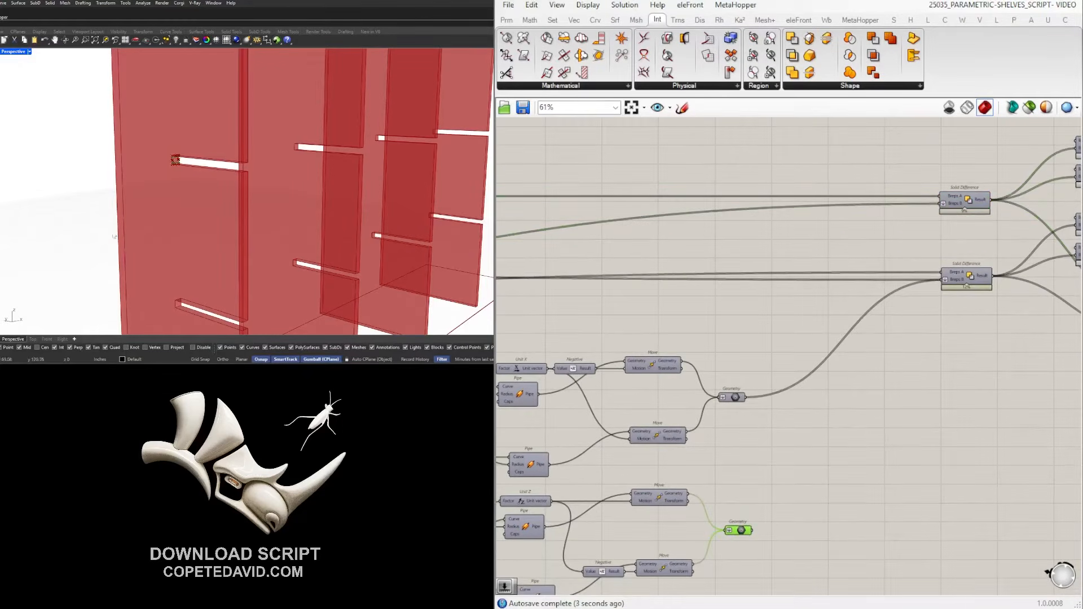
pyautogui.scroll(2, 175, 157)
pyautogui.scroll(-6, 175, 155)
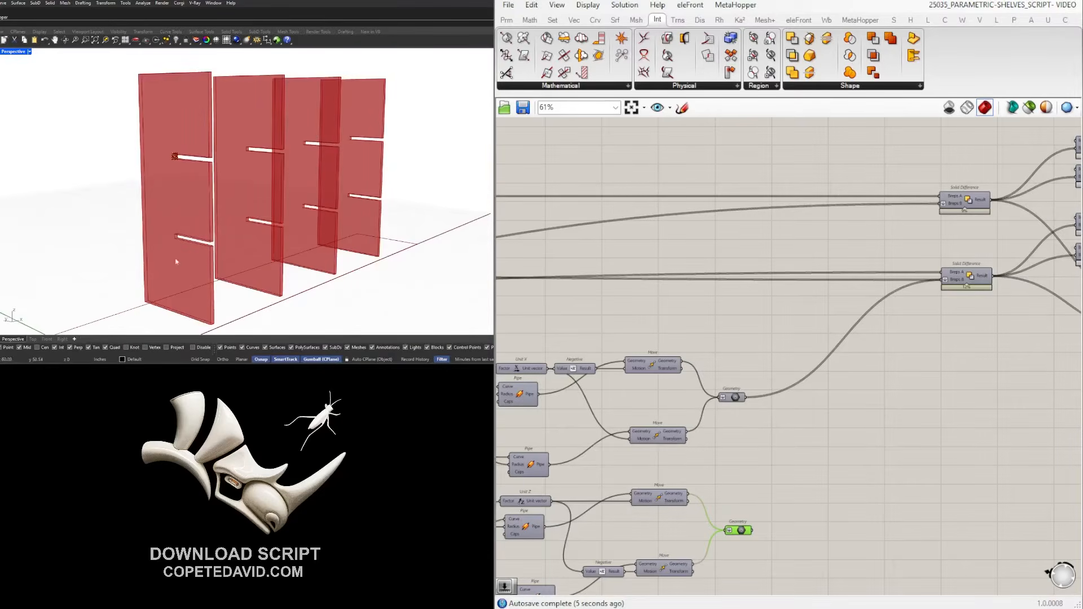
pyautogui.scroll(2, 756, 533)
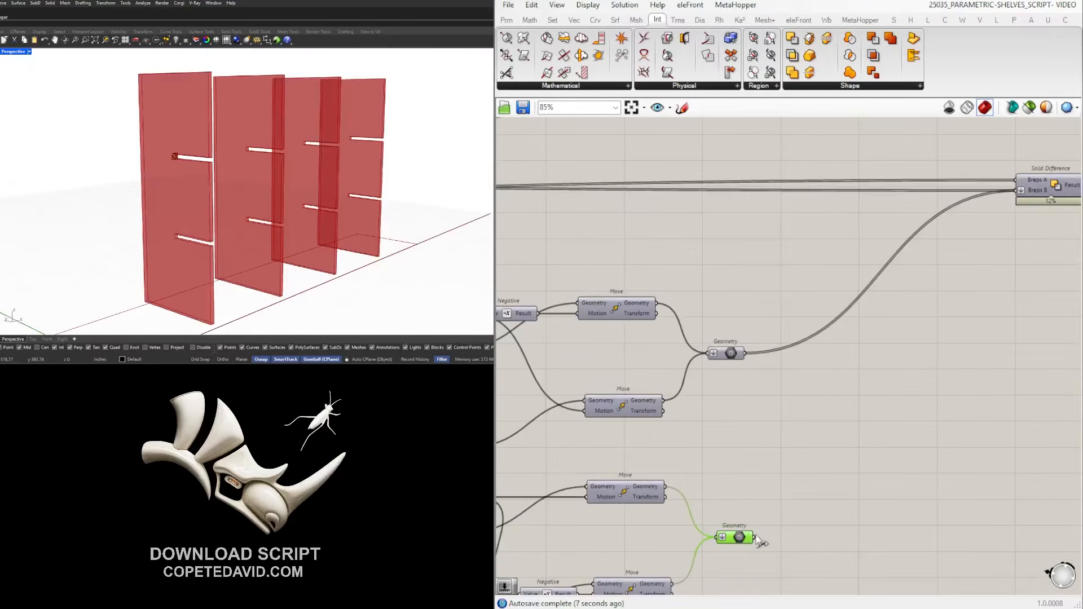
pyautogui.scroll(-3, 763, 537)
pyautogui.scroll(4, 969, 206)
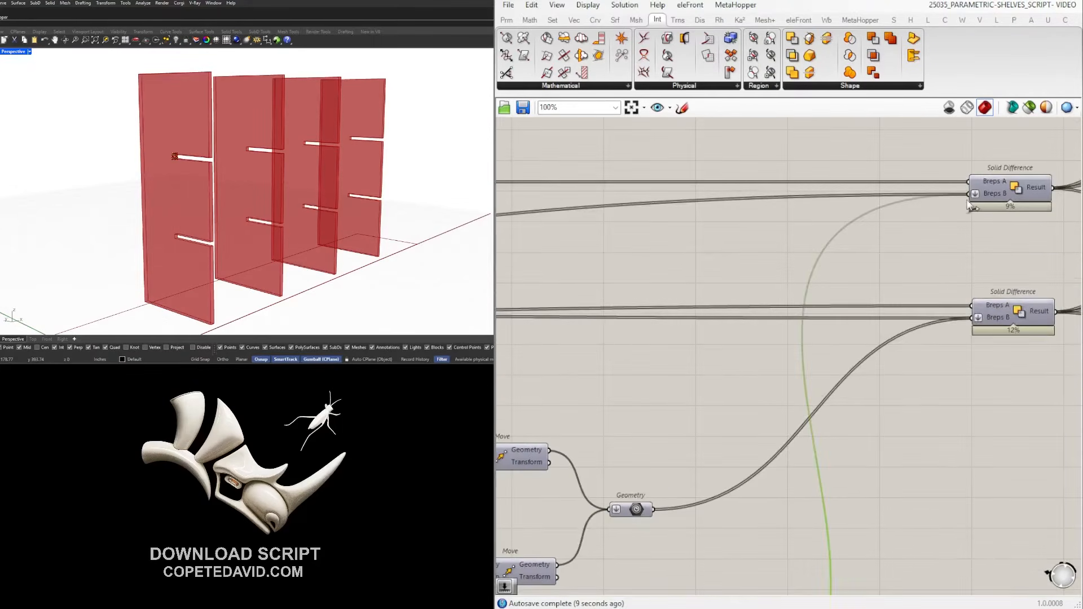
pyautogui.scroll(-4, 747, 426)
pyautogui.scroll(3, 747, 428)
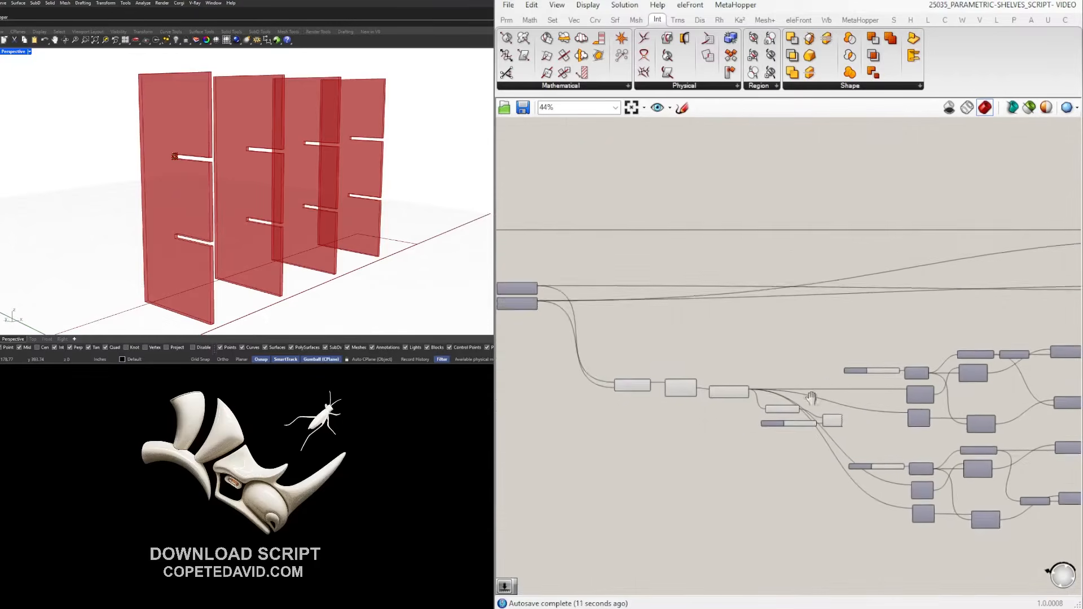
# Flatten the List Item's List input beside the Brep | Brep component.
pyautogui.moveTo(633, 416); pyautogui.dragTo(763, 414, button='right')
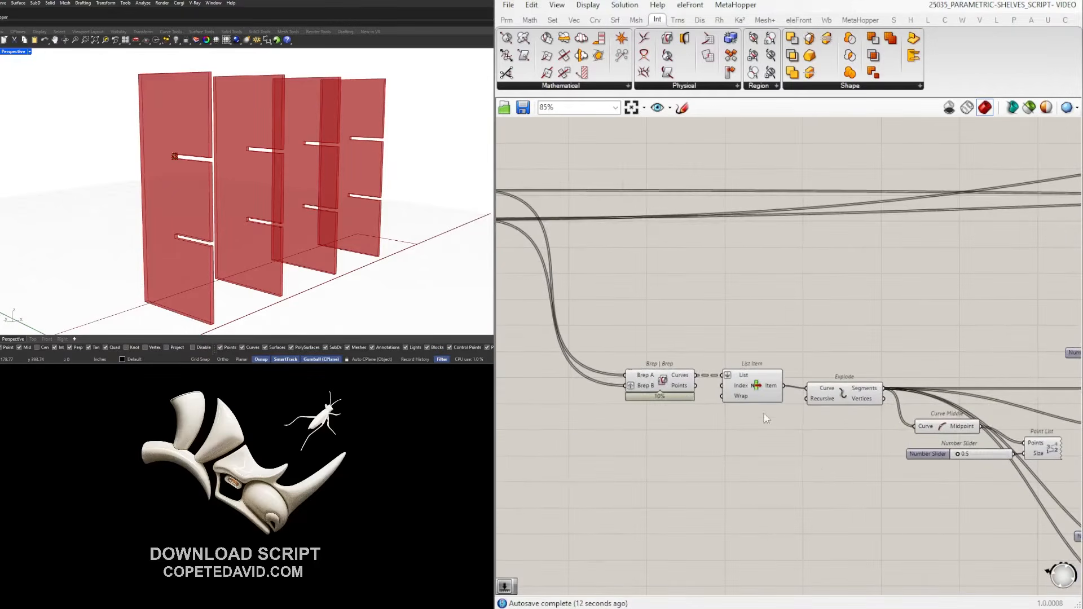
pyautogui.rightClick(728, 380)
pyautogui.click(784, 476)
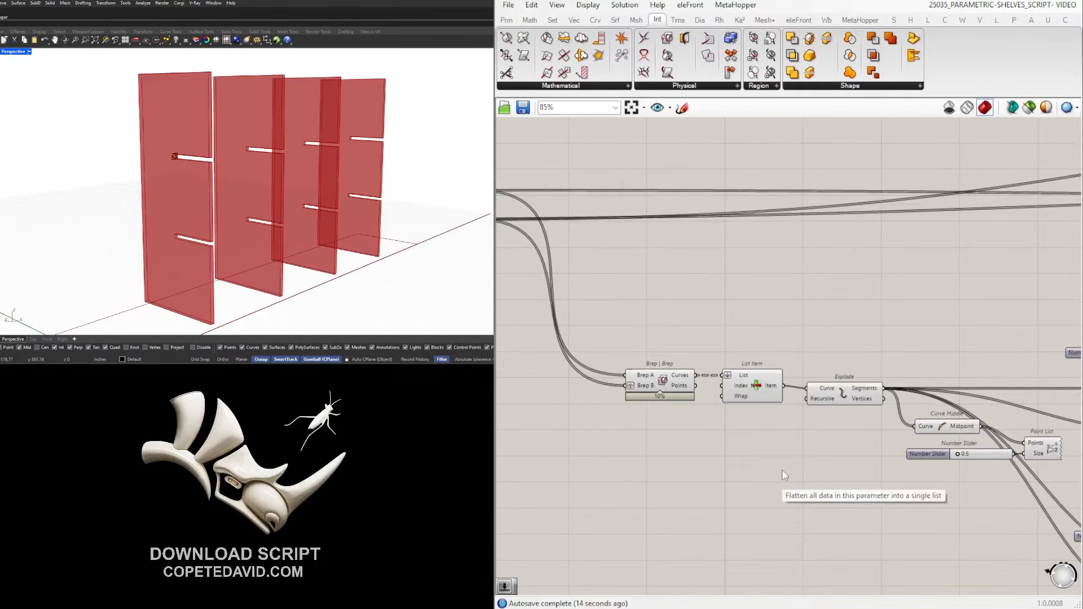
pyautogui.scroll(10, 162, 259)
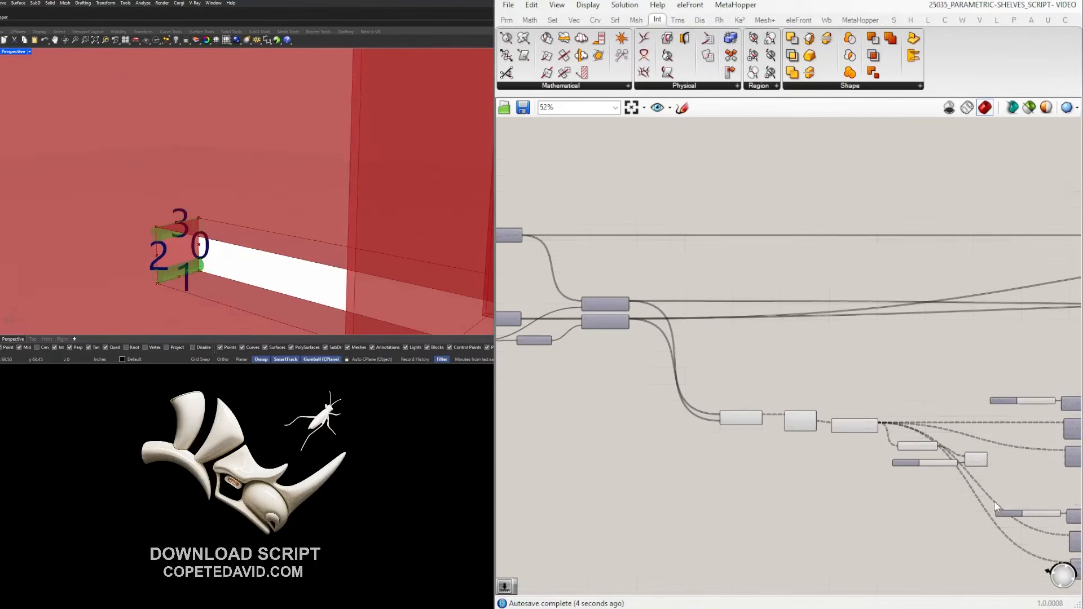
# Hide the preview of the Brep | Brep, List Item and Explode slot components.
pyautogui.moveTo(996, 498); pyautogui.dragTo(678, 364)
pyautogui.middleClick(913, 436)
pyautogui.click(944, 409)
pyautogui.scroll(4, 820, 432)
pyautogui.middleClick(723, 330)
pyautogui.click(762, 290)
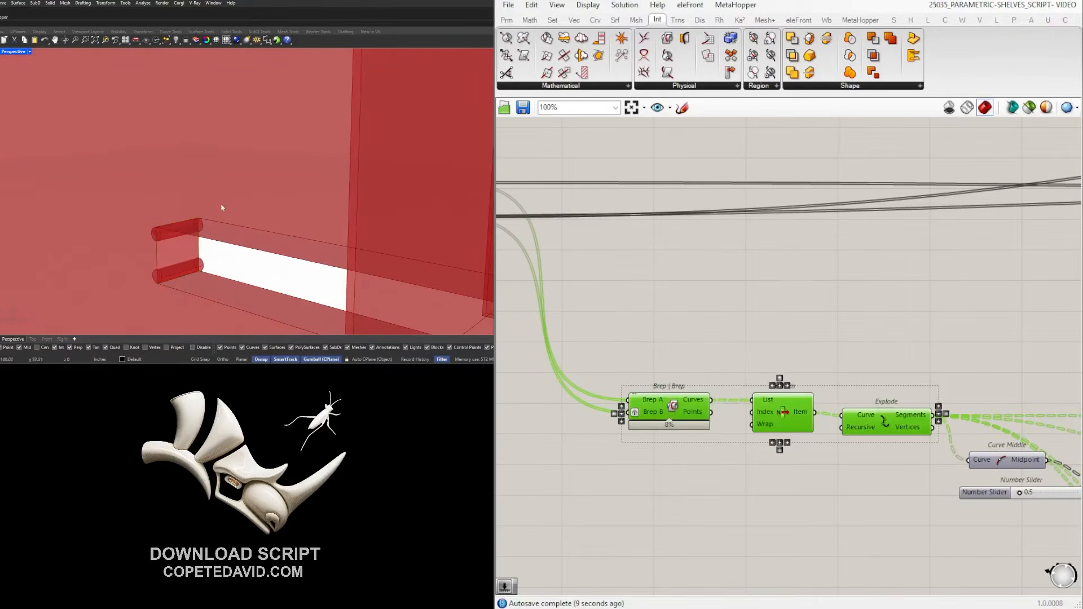
# Connect the lower pipe Geometry into the upper Solid Difference's Breps B.
pyautogui.scroll(-5, 871, 375)
pyautogui.moveTo(1049, 418); pyautogui.dragTo(784, 407, button='right')
pyautogui.scroll(3, 795, 427)
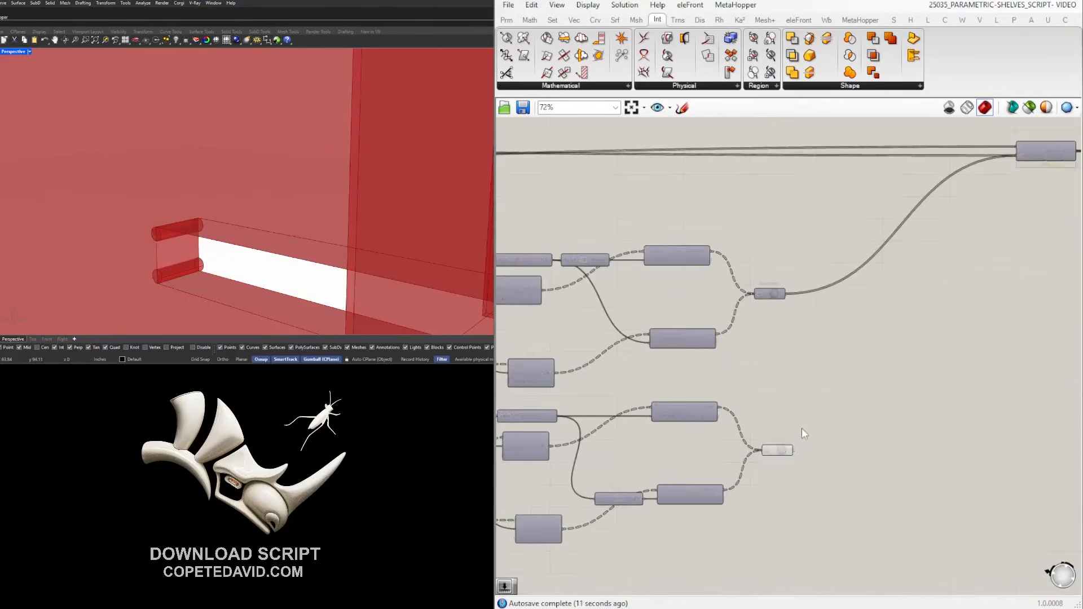
pyautogui.click(779, 453)
pyautogui.scroll(-5, 137, 236)
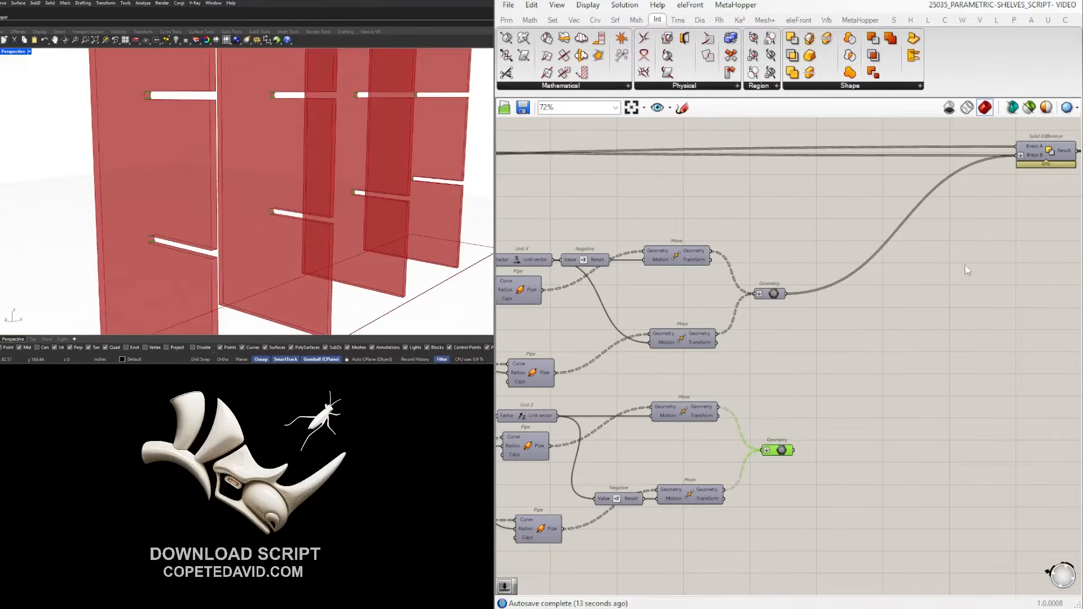
pyautogui.scroll(-1, 960, 265)
pyautogui.moveTo(980, 168); pyautogui.dragTo(929, 265, button='right')
pyautogui.click(981, 194)
pyautogui.middleClick(980, 193)
pyautogui.click(1000, 170)
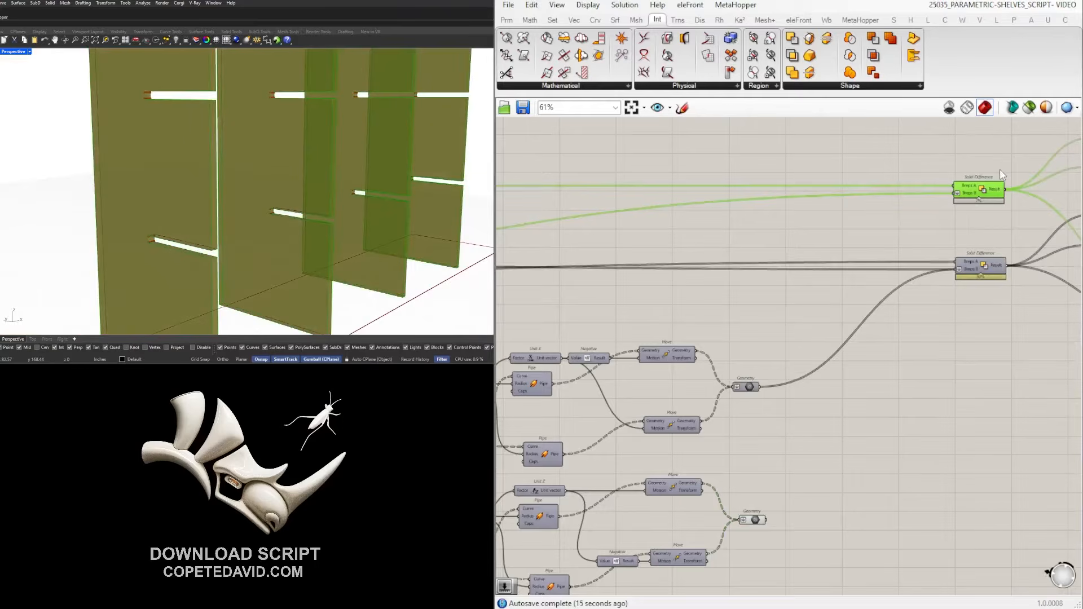
pyautogui.middleClick(991, 181)
pyautogui.click(915, 376)
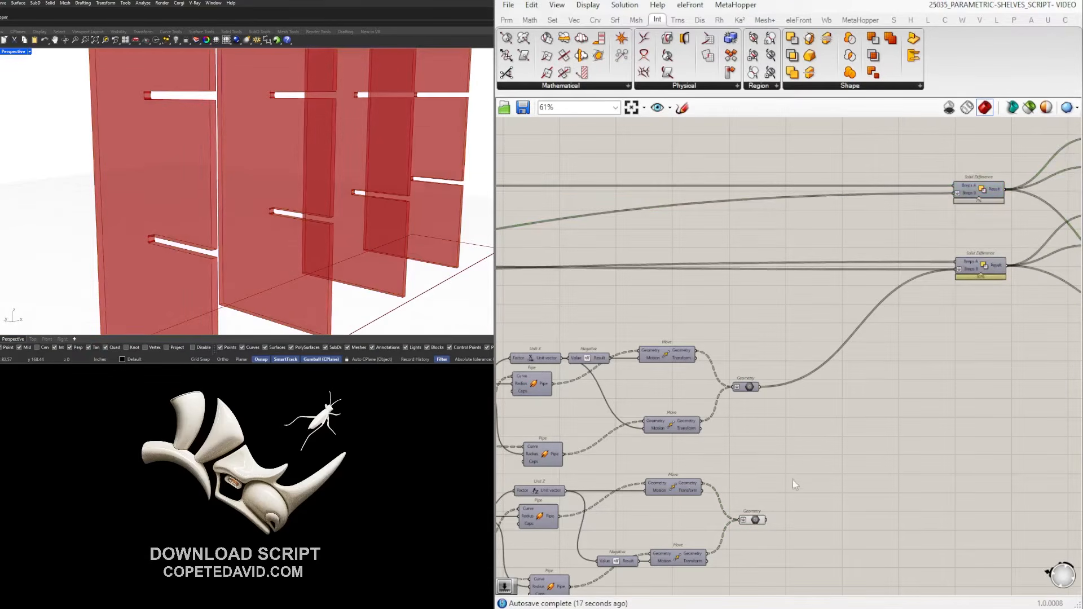
pyautogui.moveTo(764, 519); pyautogui.dragTo(956, 196)
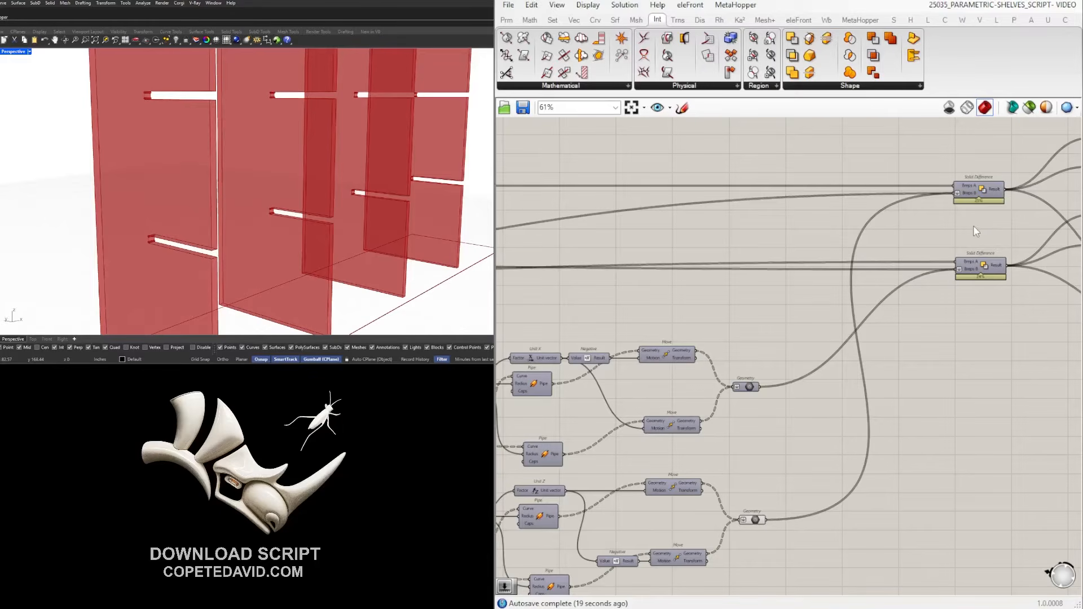
# Hide the preview of the two Solid Difference Geometry outputs.
pyautogui.moveTo(999, 229); pyautogui.dragTo(940, 236, button='right')
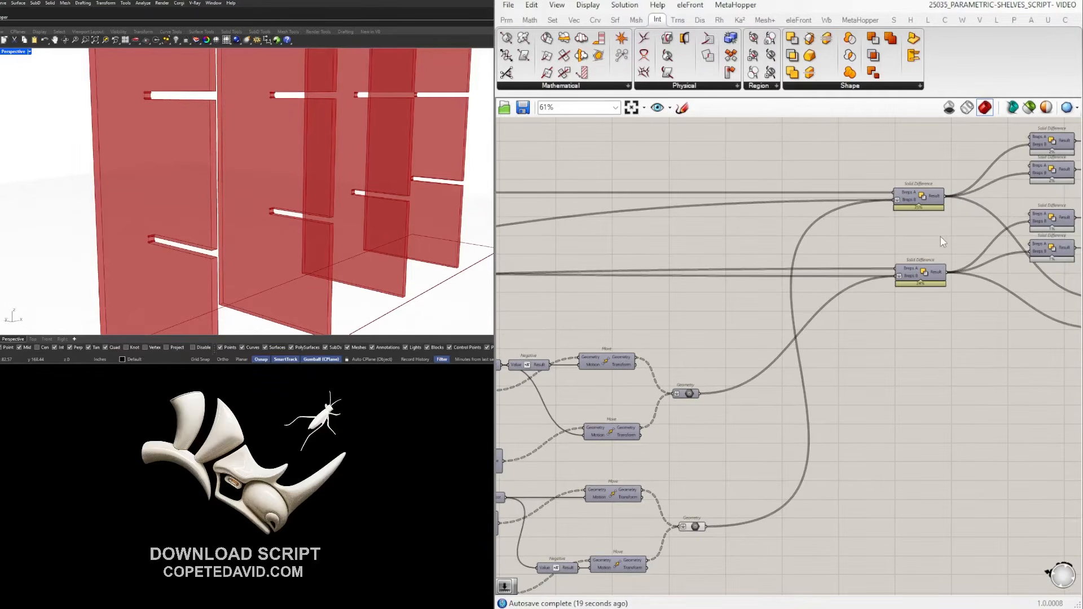
pyautogui.scroll(-2, 676, 298)
pyautogui.moveTo(773, 539); pyautogui.dragTo(676, 354)
pyautogui.middleClick(676, 354)
pyautogui.click(671, 391)
pyautogui.scroll(2, 992, 353)
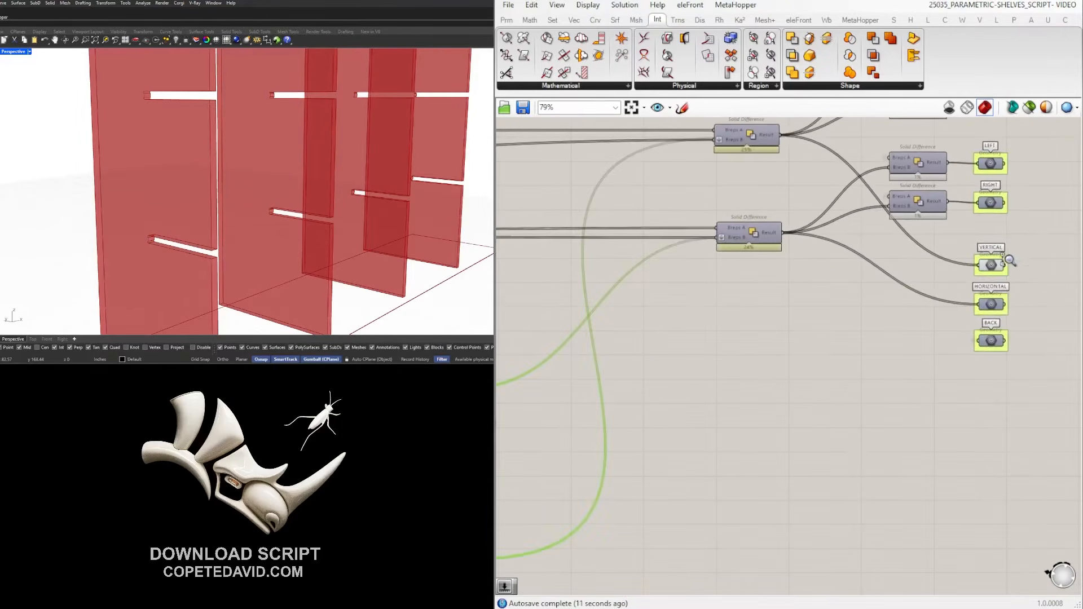
pyautogui.scroll(2, 936, 253)
pyautogui.scroll(-10, 802, 274)
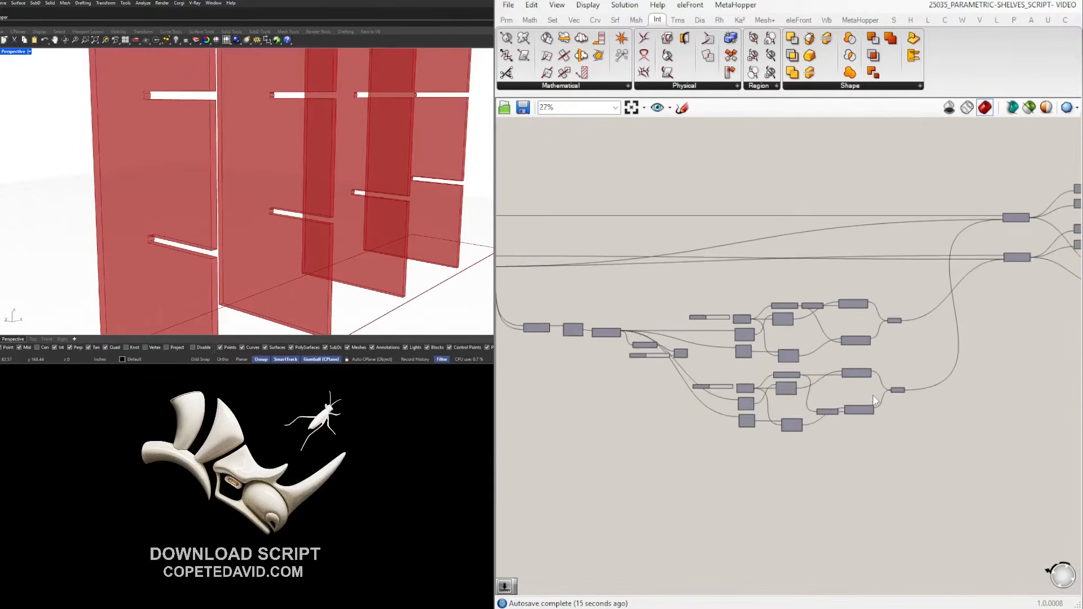
pyautogui.scroll(4, 795, 369)
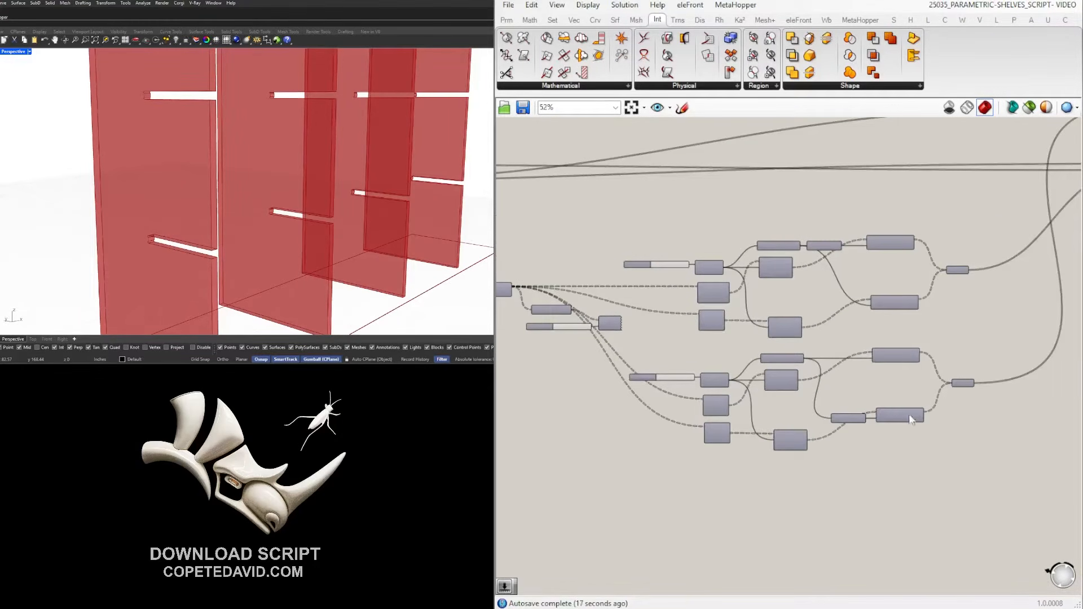
pyautogui.scroll(-2, 595, 380)
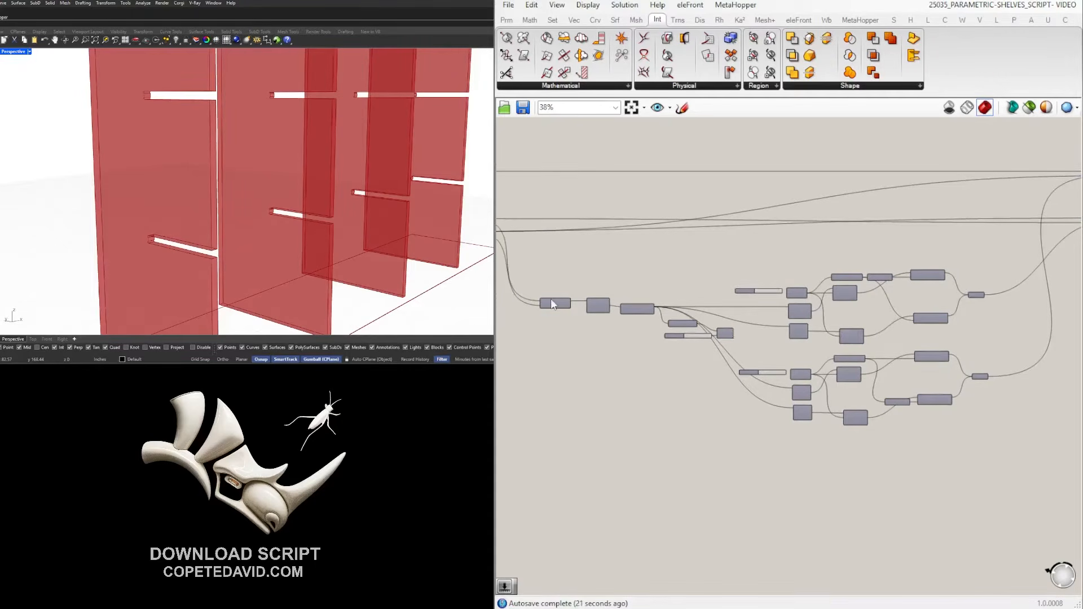
pyautogui.scroll(3, 551, 305)
# Show the Brep|Brep intersection points in the viewport.
pyautogui.click(556, 299)
pyautogui.middleClick(557, 299)
pyautogui.click(579, 275)
pyautogui.moveTo(901, 291); pyautogui.dragTo(521, 301, button='right')
pyautogui.scroll(-1, 817, 310)
pyautogui.scroll(3, 822, 309)
pyautogui.scroll(2, 849, 306)
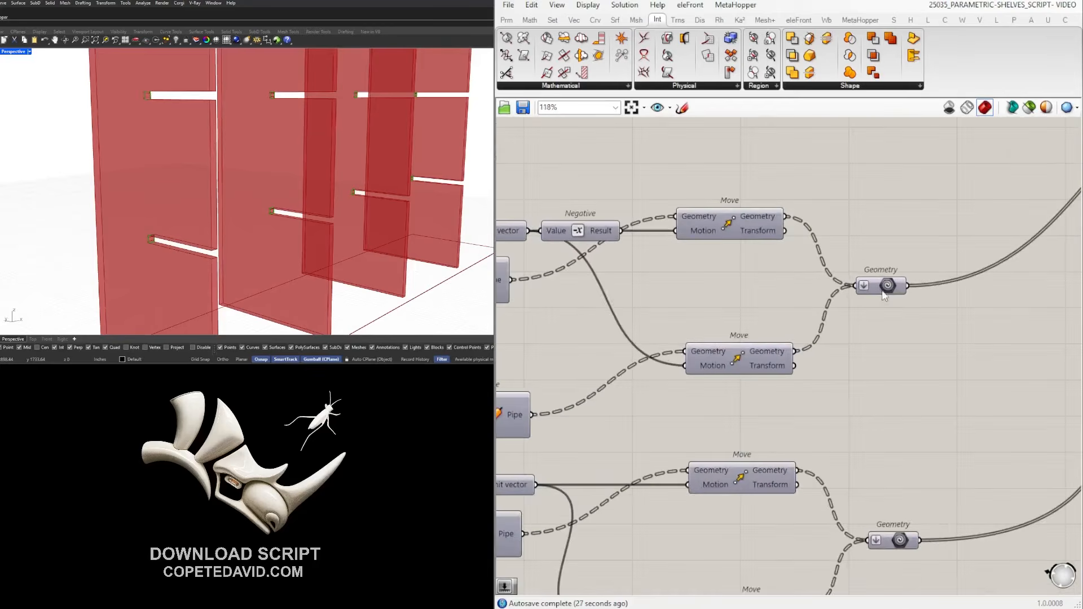
# Preview the upper set of slot-end pipes, then hide them again.
pyautogui.moveTo(870, 336); pyautogui.dragTo(910, 337, button='right')
pyautogui.moveTo(958, 324); pyautogui.dragTo(946, 259)
pyautogui.middleClick(947, 264)
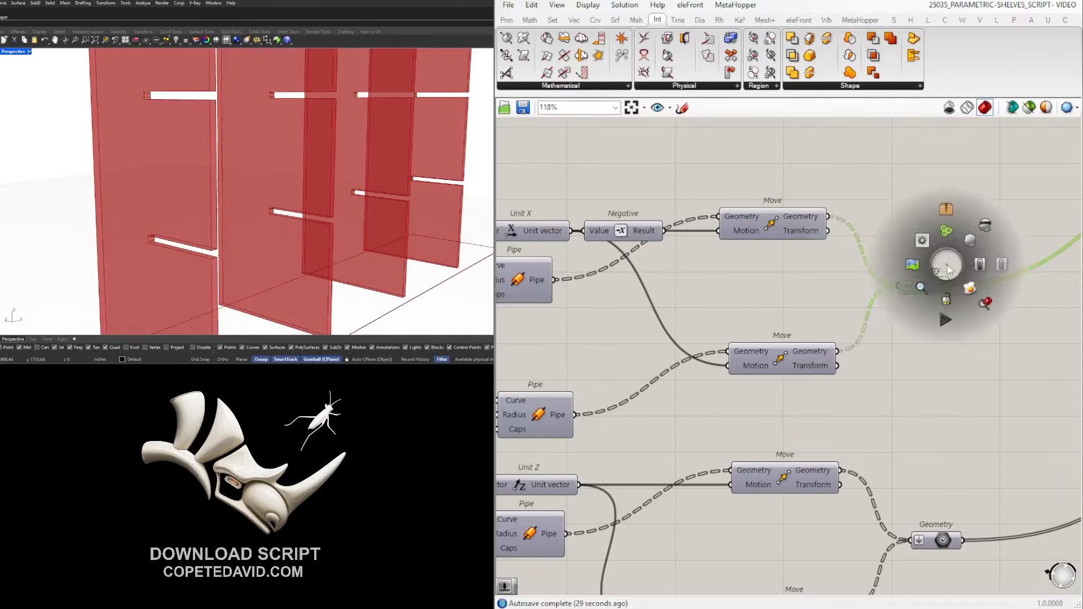
pyautogui.click(969, 242)
pyautogui.scroll(6, 148, 96)
pyautogui.scroll(2, 159, 96)
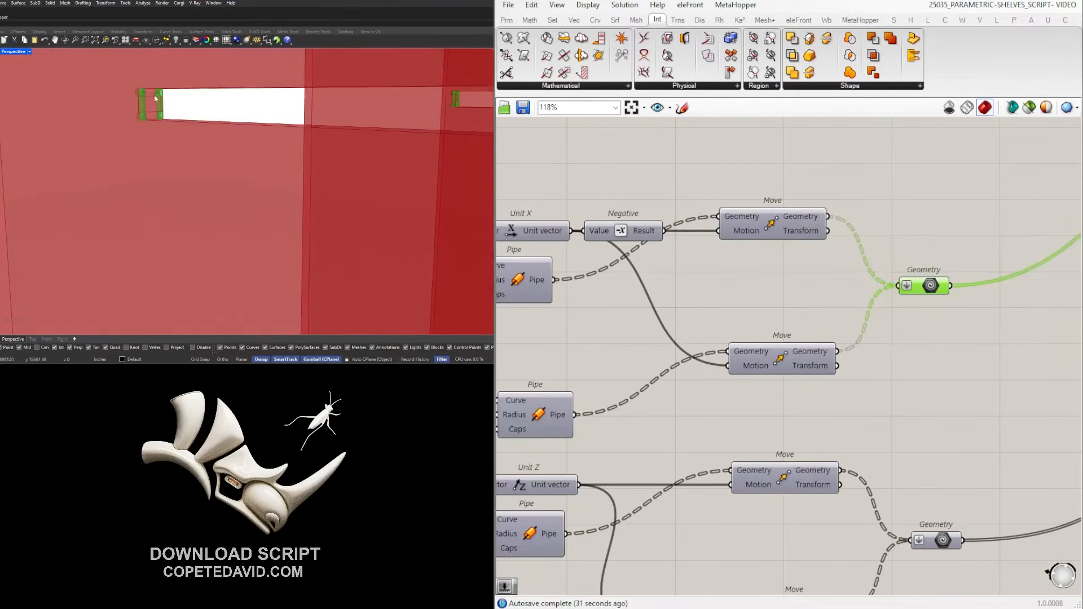
pyautogui.middleClick(940, 253)
pyautogui.click(967, 212)
# Preview the lower set of slot-end pipes, then hide them again.
pyautogui.moveTo(922, 455); pyautogui.dragTo(890, 360, button='right')
pyautogui.moveTo(946, 506); pyautogui.dragTo(886, 412)
pyautogui.middleClick(886, 413)
pyautogui.click(907, 389)
pyautogui.click(908, 390)
pyautogui.click(905, 449)
pyautogui.middleClick(905, 449)
pyautogui.click(947, 407)
pyautogui.scroll(-4, 917, 310)
pyautogui.scroll(-1, 566, 297)
# Wire the top 0.250 slider into the lower Division's A input and delete the duplicate slider.
pyautogui.moveTo(560, 293); pyautogui.dragTo(671, 313, button='right')
pyautogui.scroll(4, 645, 289)
pyautogui.moveTo(657, 268); pyautogui.dragTo(528, 268)
pyautogui.moveTo(621, 269); pyautogui.dragTo(772, 484)
pyautogui.click(682, 488)
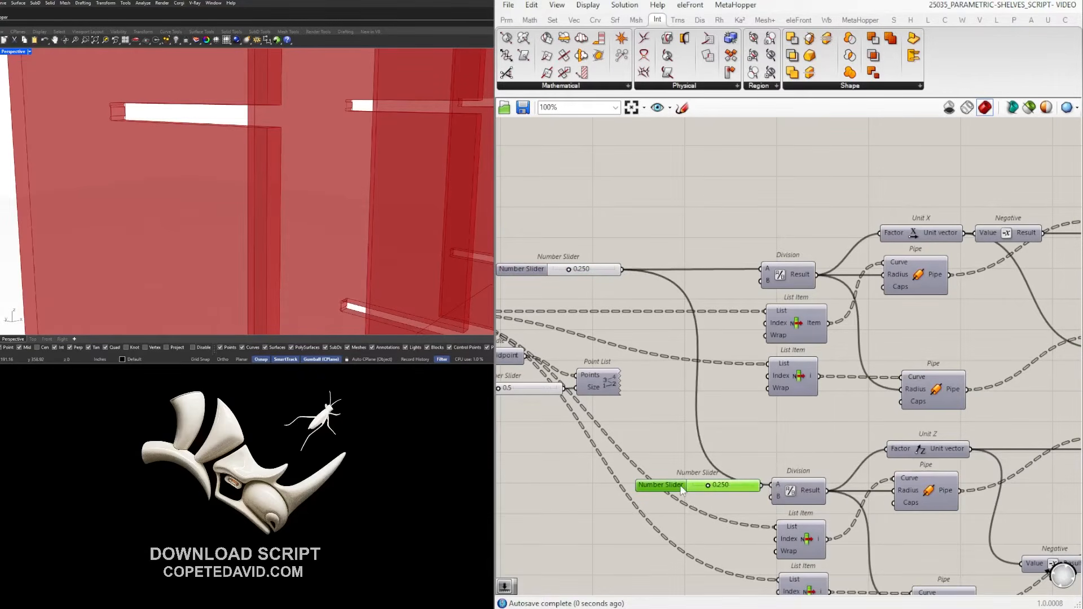
pyautogui.press('Delete')
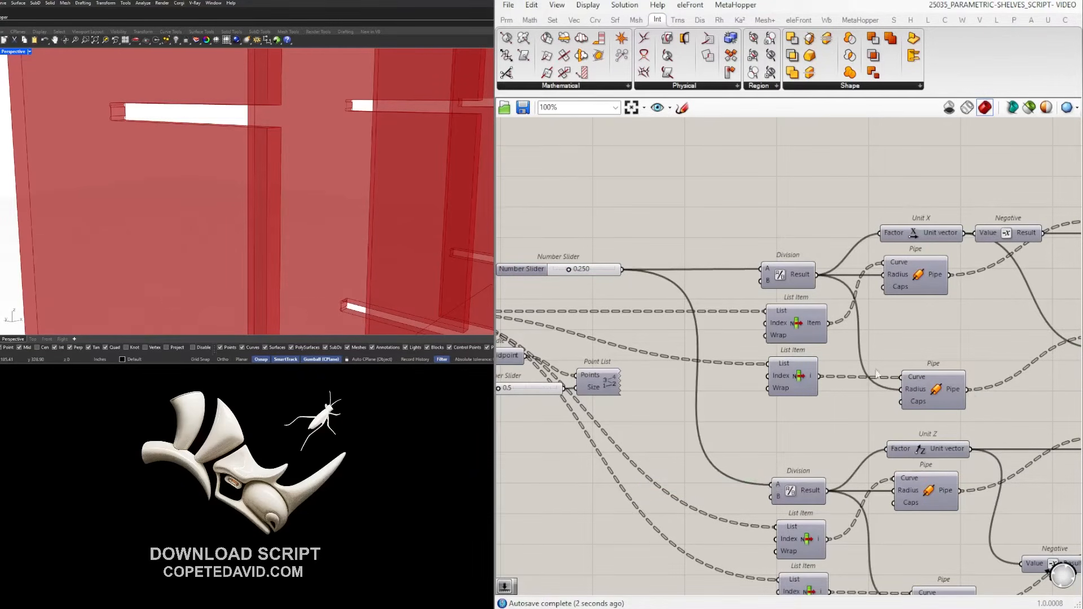
# Preview the HORIZONTAL shelf panels and view the whole shelf grid.
pyautogui.moveTo(513, 282); pyautogui.dragTo(699, 259, button='right')
pyautogui.scroll(-4, 709, 258)
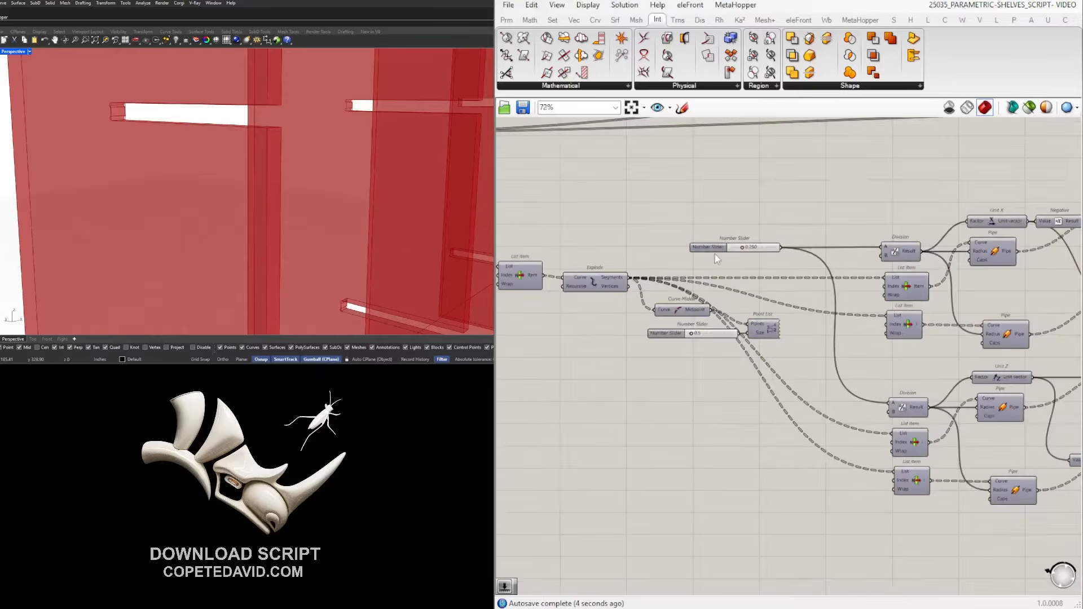
pyautogui.scroll(4, 913, 332)
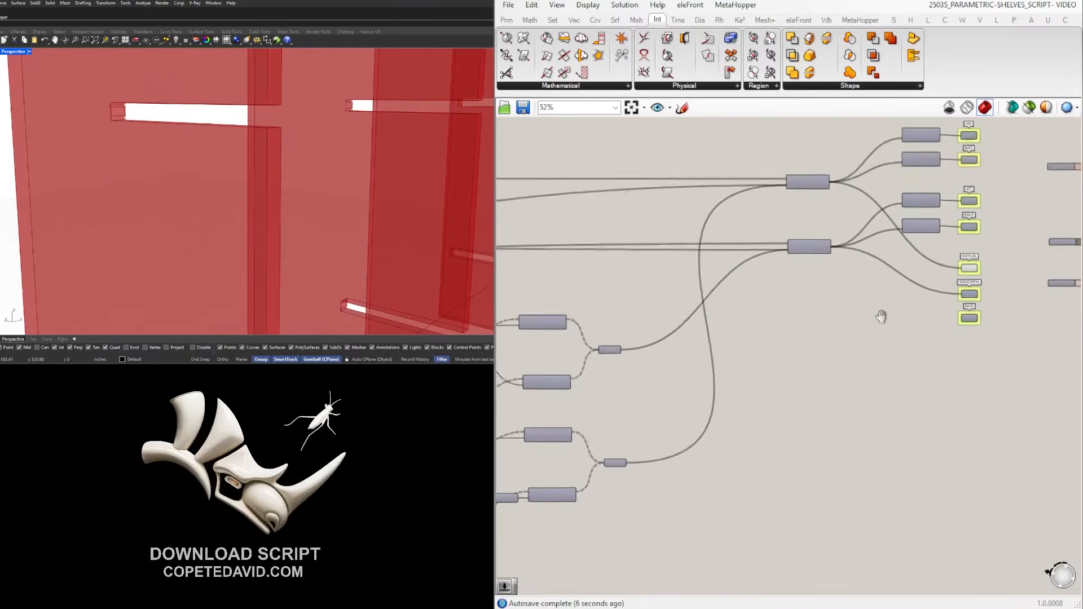
pyautogui.click(844, 391)
pyautogui.middleClick(843, 390)
pyautogui.click(871, 373)
pyautogui.scroll(-10, 212, 175)
pyautogui.moveTo(212, 174); pyautogui.dragTo(189, 199, button='right')
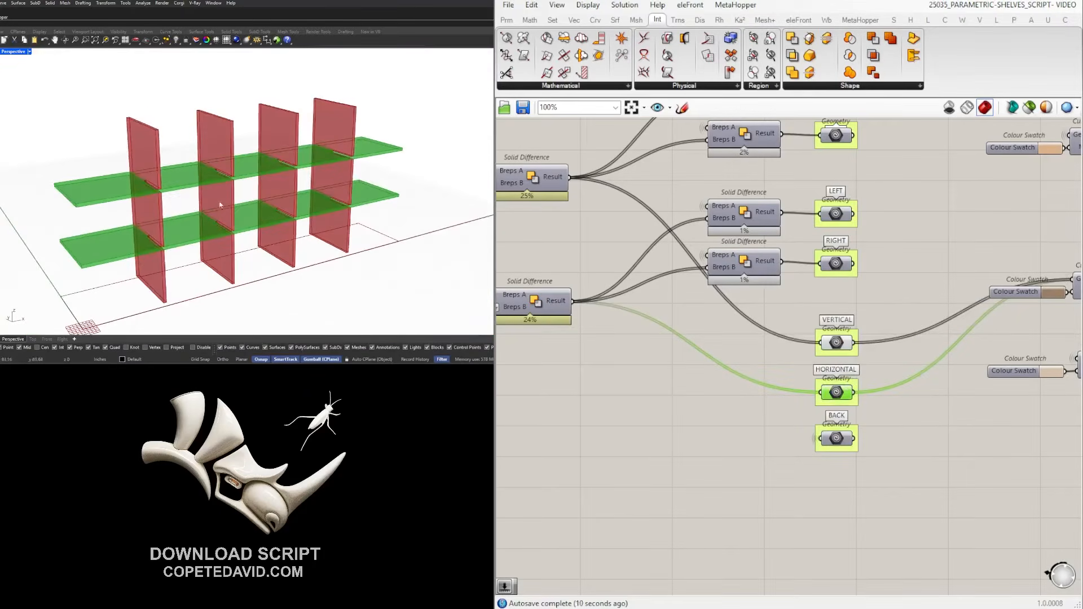
# Bake the VERTICAL and HORIZONTAL panels into Rhino.
pyautogui.scroll(5, 112, 199)
pyautogui.moveTo(884, 404); pyautogui.dragTo(819, 327)
pyautogui.middleClick(885, 316)
pyautogui.click(905, 338)
pyautogui.scroll(-6, 828, 314)
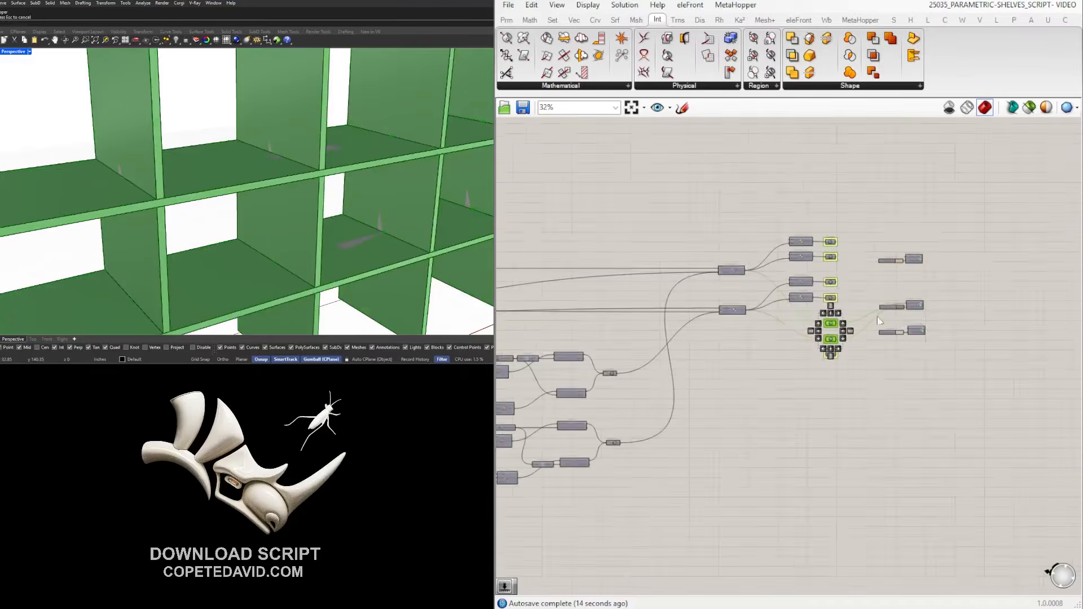
pyautogui.scroll(-10, 213, 198)
# Move the baked shelves clear of the green preview with the gumball.
pyautogui.moveTo(214, 197); pyautogui.dragTo(213, 206, button='right')
pyautogui.moveTo(277, 249); pyautogui.dragTo(124, 159)
pyautogui.moveTo(125, 159); pyautogui.dragTo(204, 188, button='right')
pyautogui.moveTo(161, 185); pyautogui.dragTo(277, 219)
pyautogui.click(418, 266)
# Select the two long shelves and orbit to inspect the shelf joints.
pyautogui.scroll(7, 307, 265)
pyautogui.click(292, 259)
pyautogui.keyDown('shift'); pyautogui.click(275, 325); pyautogui.keyUp('shift')
pyautogui.moveTo(270, 228); pyautogui.dragTo(179, 217, button='right')
pyautogui.press('Escape')
pyautogui.scroll(5, 186, 172)
pyautogui.moveTo(186, 172); pyautogui.dragTo(201, 172, button='right')
pyautogui.scroll(6, 192, 162)
pyautogui.scroll(-6, 189, 160)
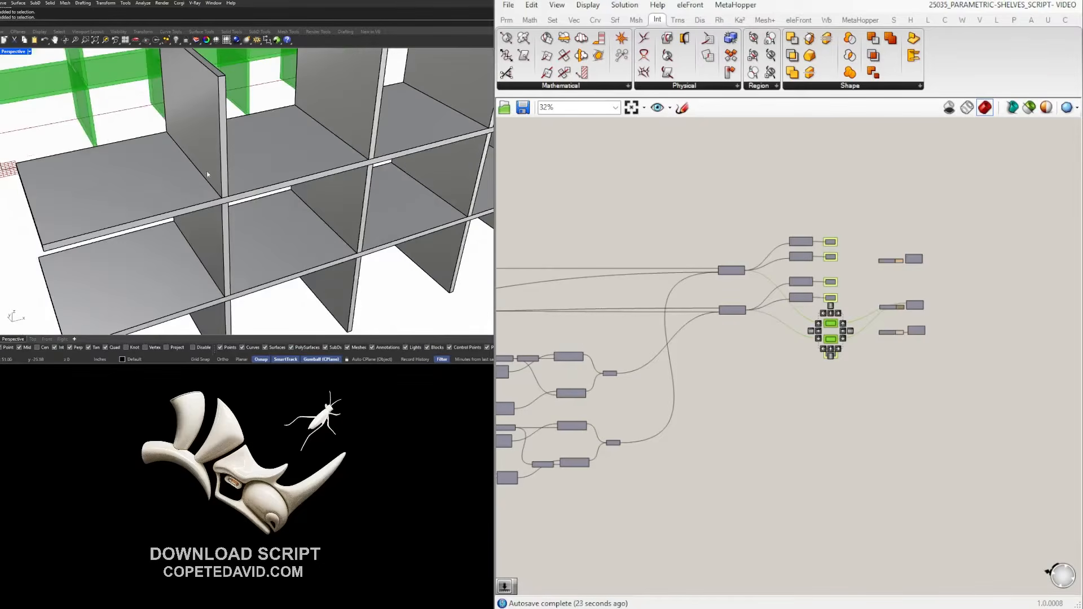
pyautogui.scroll(-9, 177, 160)
# Pull both long horizontal shelves forward out of their slots.
pyautogui.click(157, 172)
pyautogui.keyDown('shift'); pyautogui.click(157, 209); pyautogui.keyUp('shift')
pyautogui.moveTo(249, 152); pyautogui.dragTo(284, 182)
pyautogui.press('Escape')
# Delete the leftover box sitting inside the slot.
pyautogui.scroll(9, 199, 232)
pyautogui.scroll(3, 203, 216)
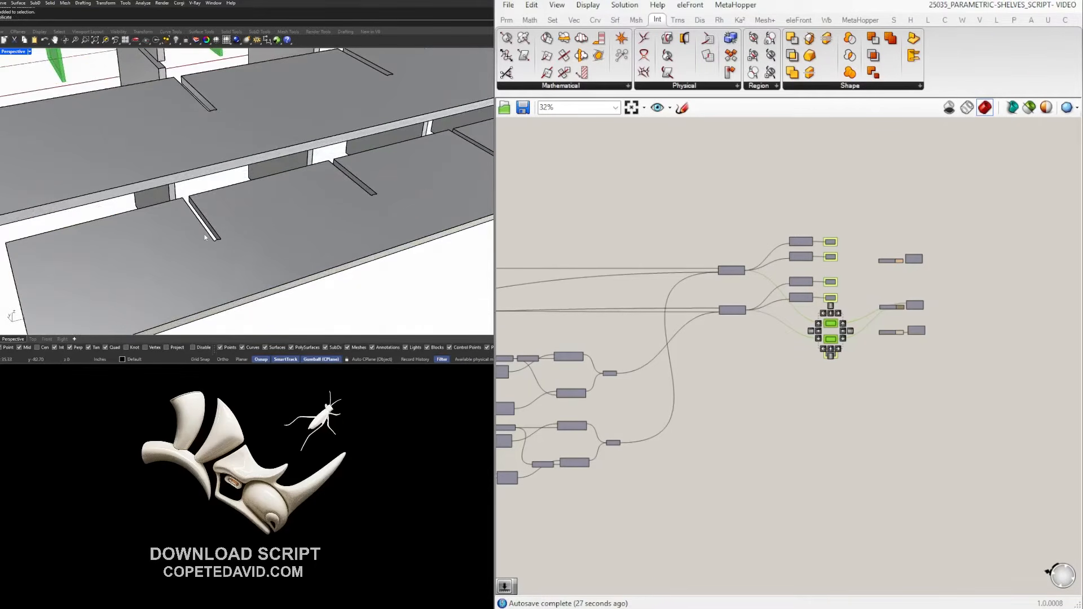
pyautogui.scroll(5, 207, 238)
pyautogui.scroll(-5, 214, 242)
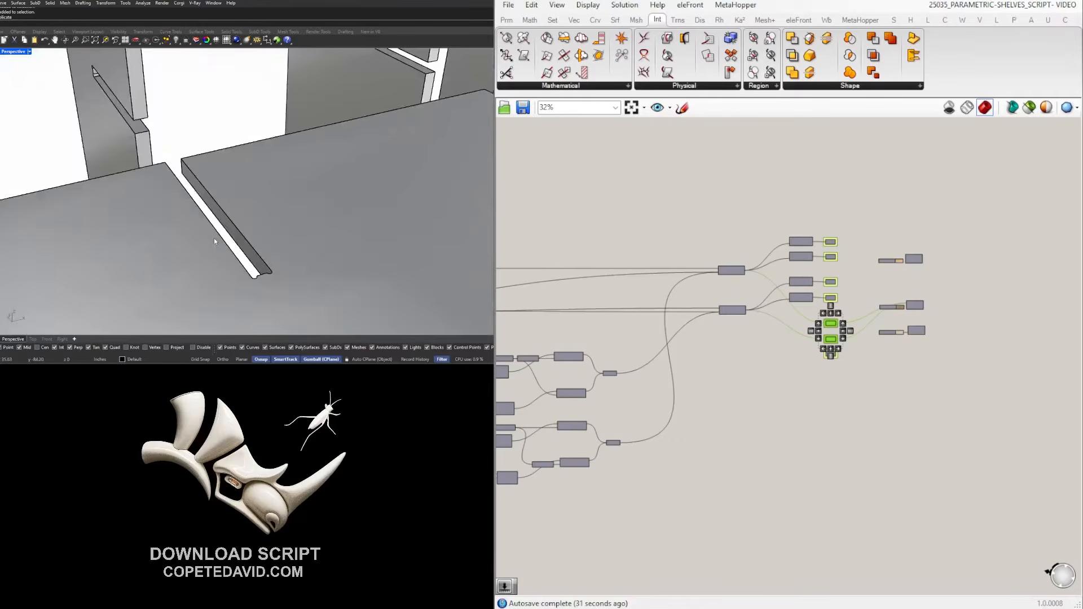
pyautogui.scroll(5, 234, 260)
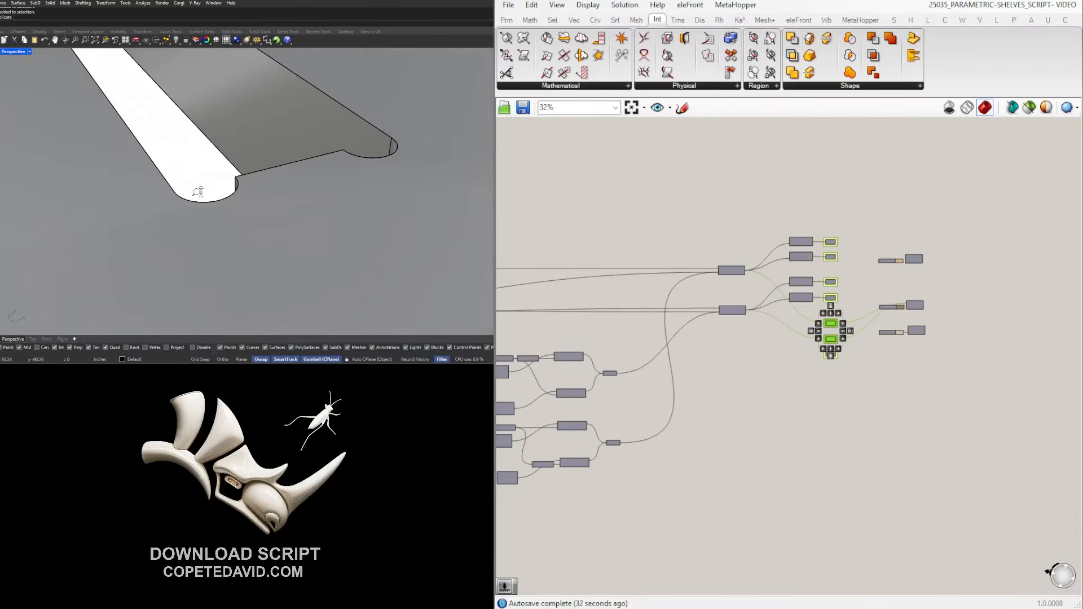
pyautogui.scroll(-4, 170, 159)
pyautogui.scroll(4, 244, 196)
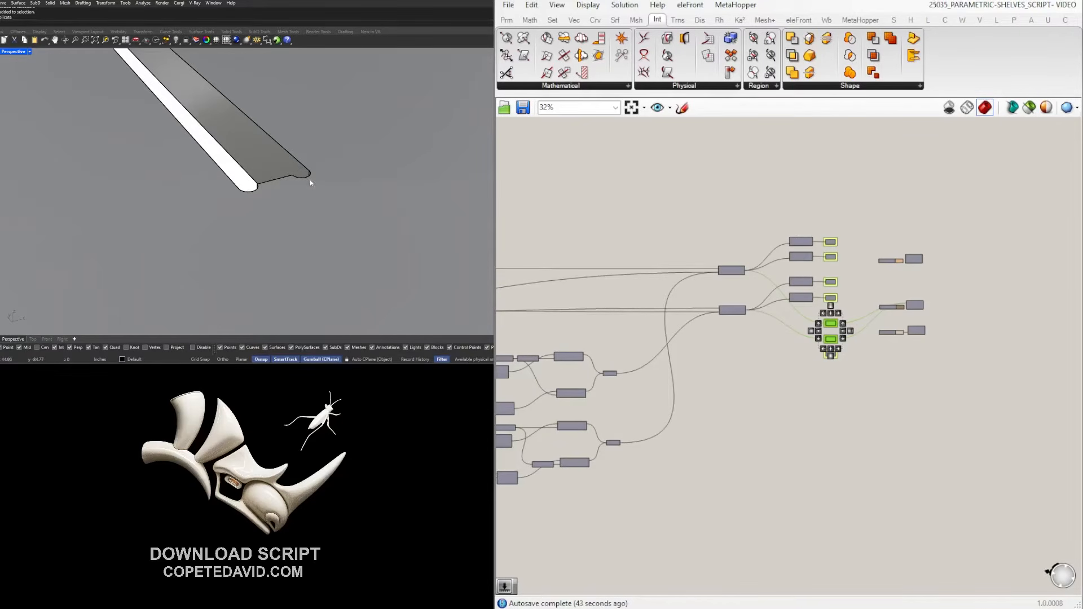
pyautogui.scroll(-5, 275, 154)
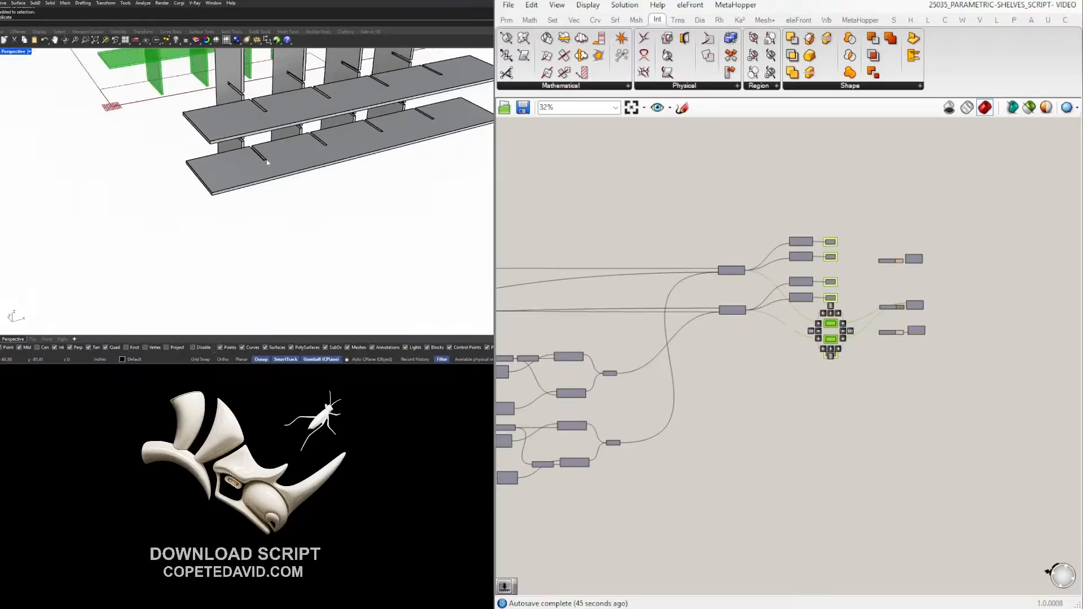
pyautogui.scroll(6, 246, 115)
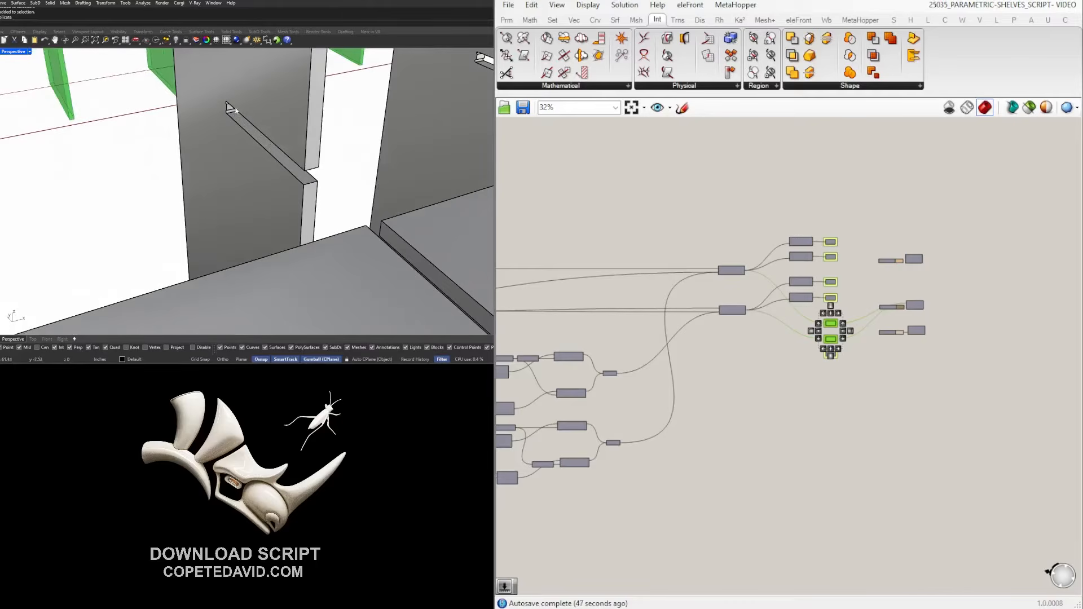
pyautogui.scroll(3, 231, 105)
pyautogui.click(223, 118)
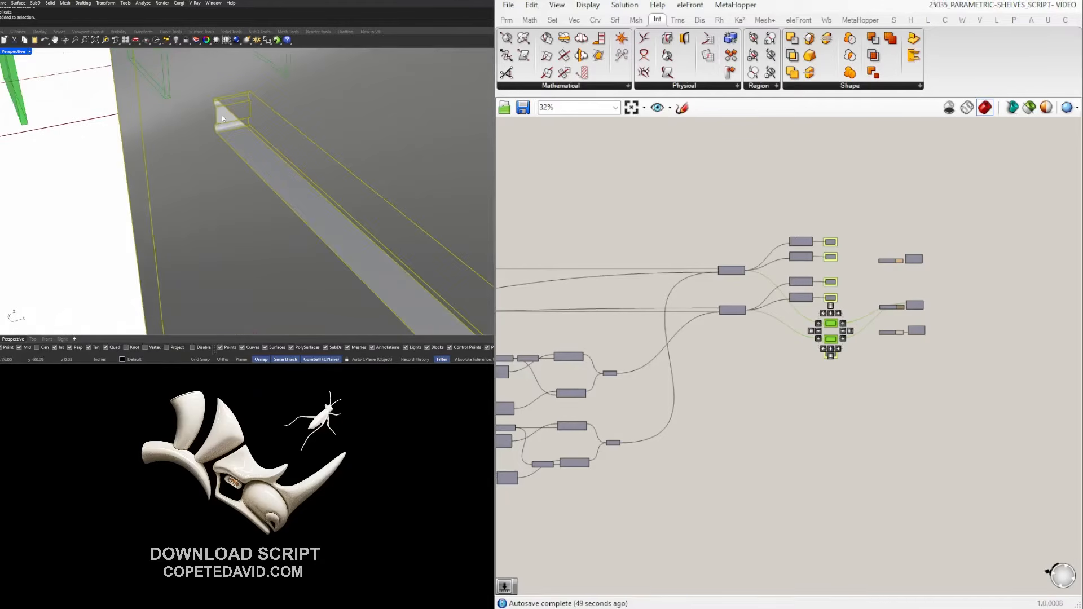
pyautogui.press('Delete')
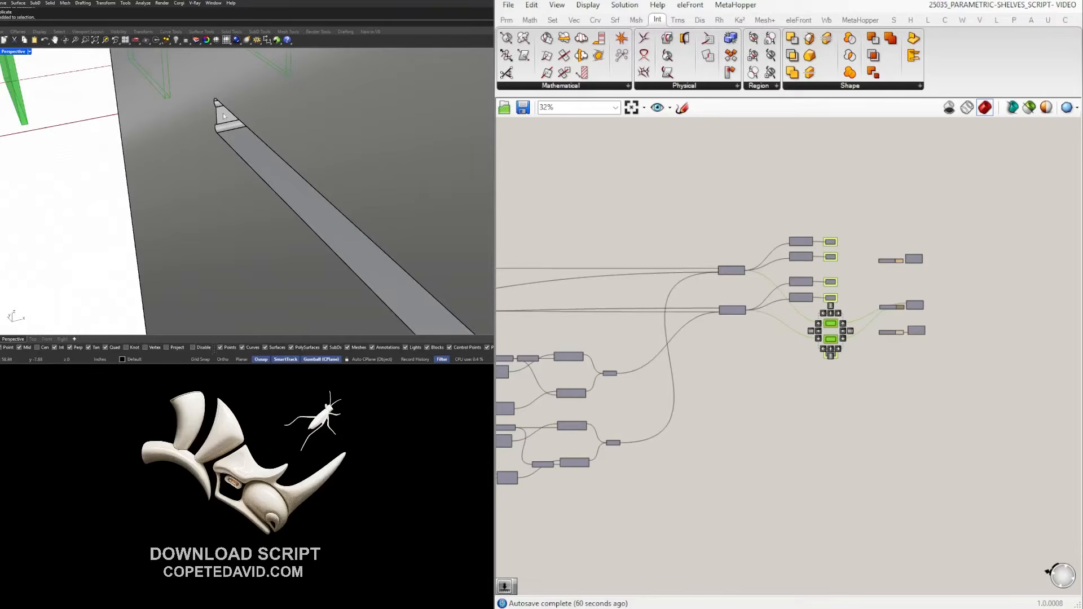
# Undo the shelf move so both long shelves sit back in their slots.
pyautogui.scroll(-12, 223, 114)
pyautogui.hotkey('ctrl', 'z')
pyautogui.click(357, 259)
pyautogui.keyDown('shift'); pyautogui.moveTo(249, 222); pyautogui.dragTo(253, 248, button='right'); pyautogui.keyUp('shift')
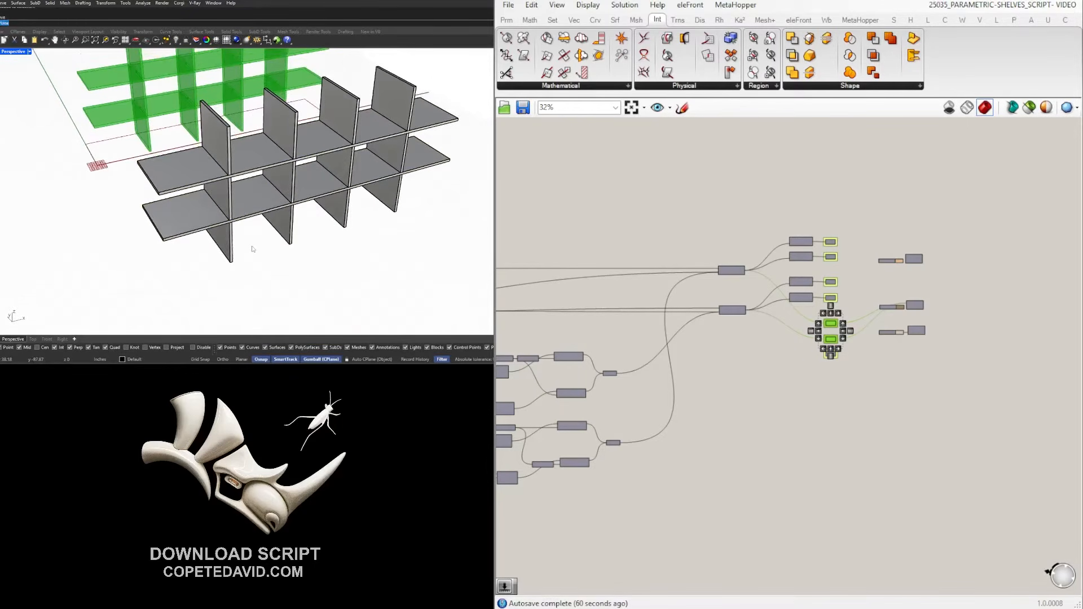
# Draw a vertical plane across the shelf from its base edge up to a height point.
pyautogui.press('Return')
pyautogui.click(168, 270)
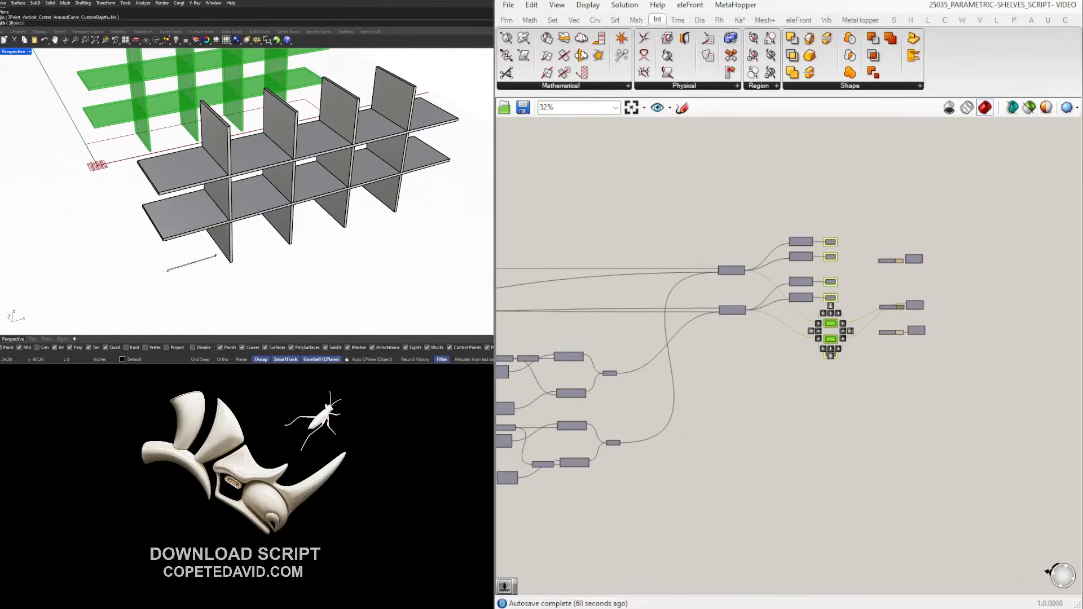
pyautogui.press('Escape')
pyautogui.press('Return')
pyautogui.write('V')
pyautogui.press('Return')
pyautogui.click(165, 262)
pyautogui.click(468, 123)
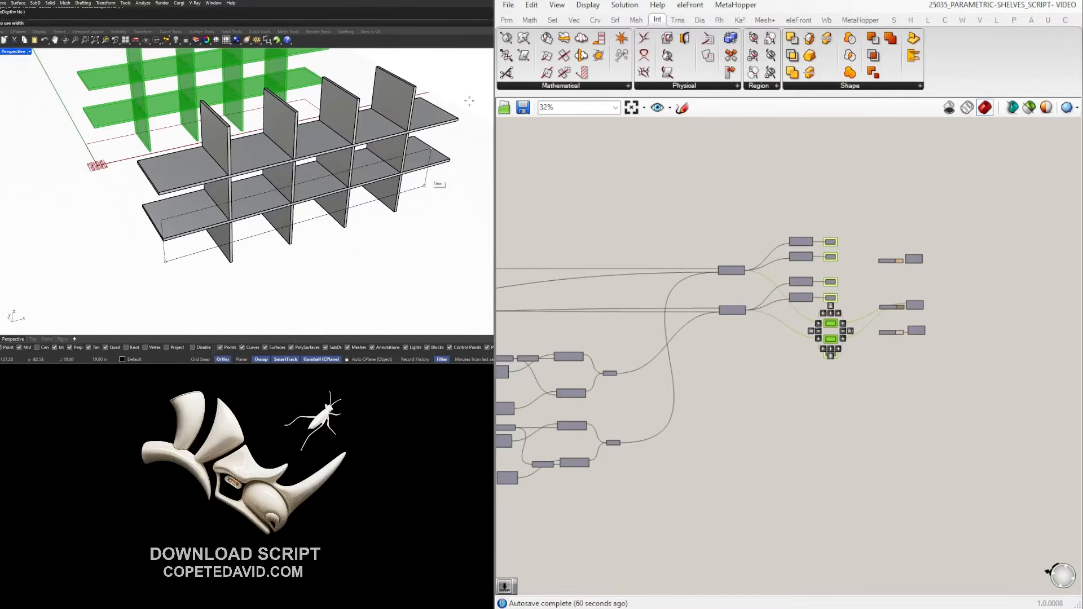
pyautogui.click(475, 93)
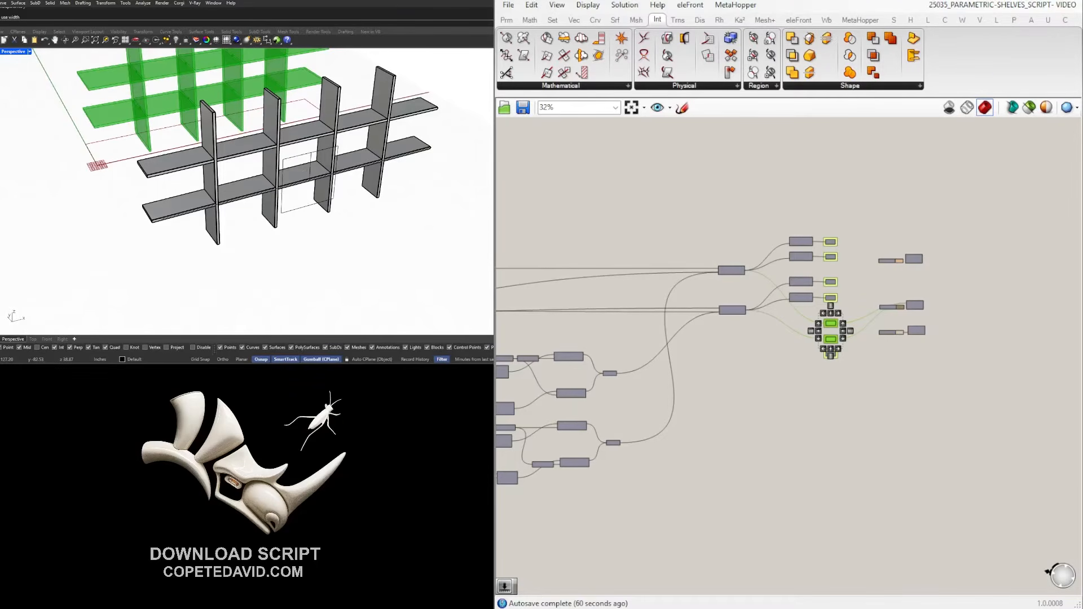
# Move the plane outline 0.77 in toward the front with the gumball's green arrow.
pyautogui.scroll(5, 293, 170)
pyautogui.click(319, 157)
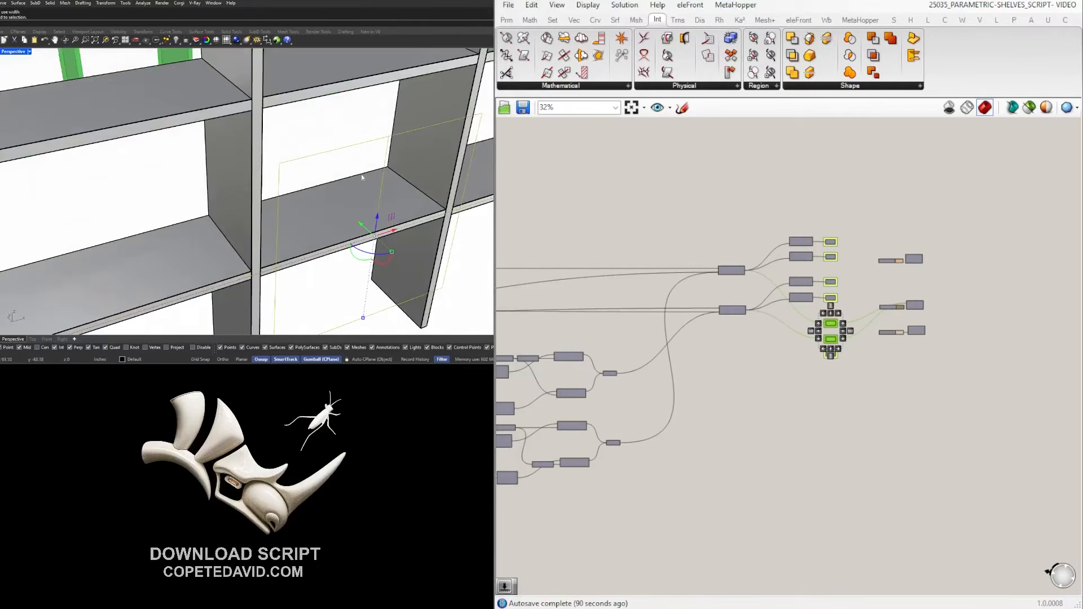
pyautogui.moveTo(362, 225); pyautogui.dragTo(372, 225)
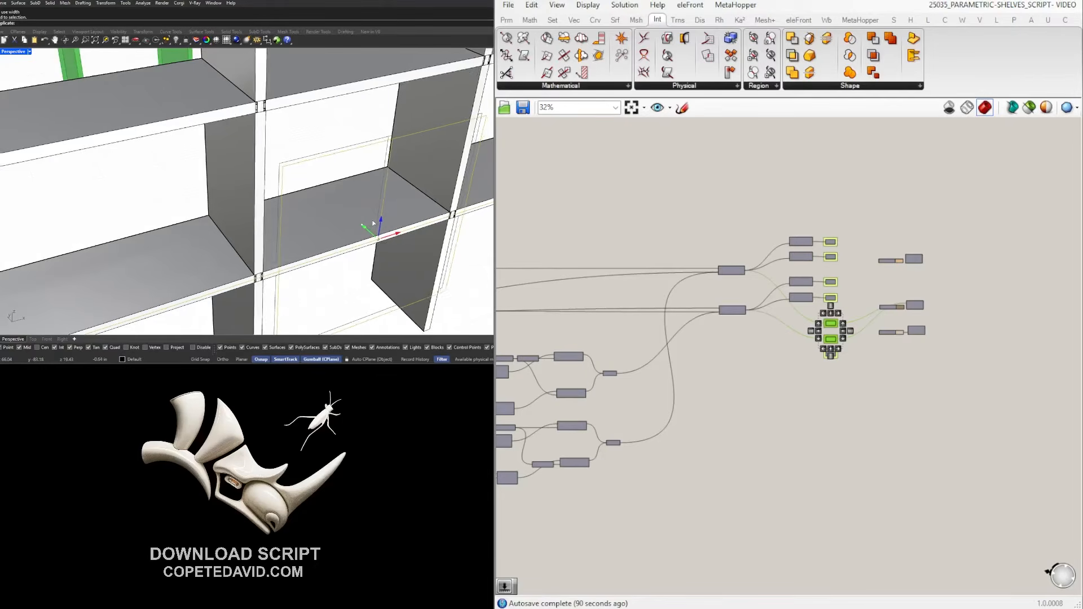
# Inspect the shelf joints from several angles and undo the extra second plane nudge.
pyautogui.scroll(-9, 373, 222)
pyautogui.moveTo(350, 231); pyautogui.dragTo(293, 205, button='right')
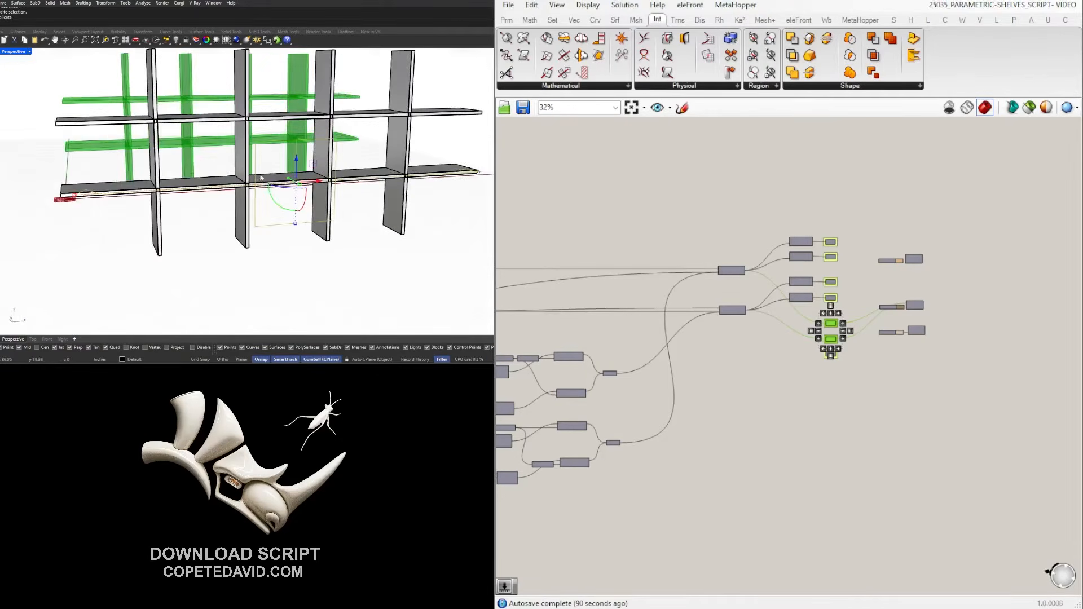
pyautogui.scroll(15, 250, 184)
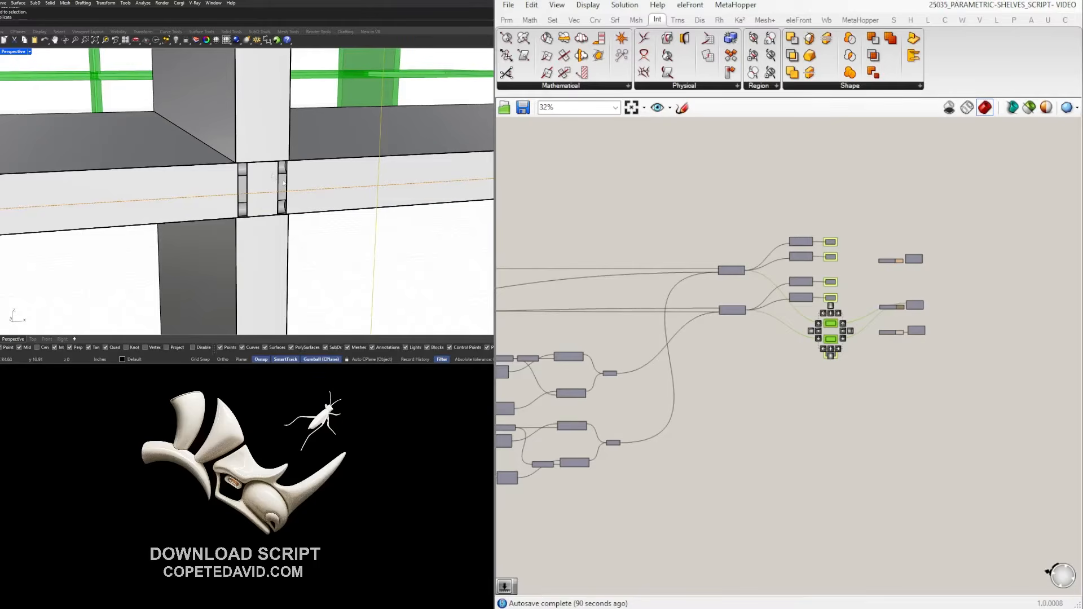
pyautogui.scroll(-12, 270, 182)
pyautogui.moveTo(272, 182); pyautogui.dragTo(402, 223, button='right')
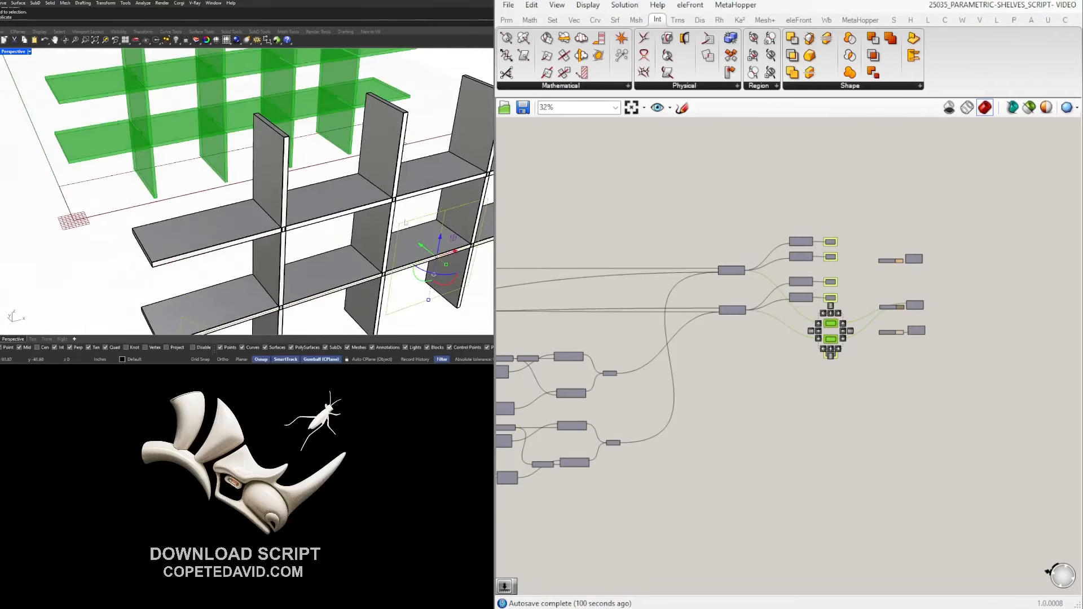
pyautogui.moveTo(421, 245); pyautogui.dragTo(420, 245)
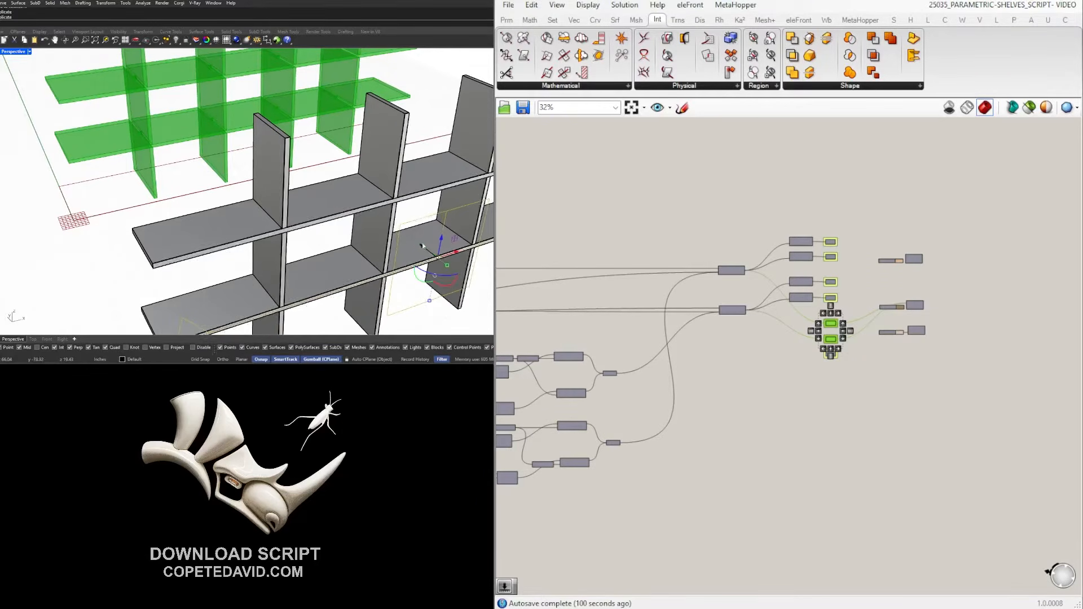
pyautogui.scroll(-6, 418, 245)
pyautogui.scroll(2, 416, 246)
pyautogui.hotkey('ctrl', 'z')
# Delete the grey baked copy of the shelving from a frontal view.
pyautogui.scroll(-4, 388, 248)
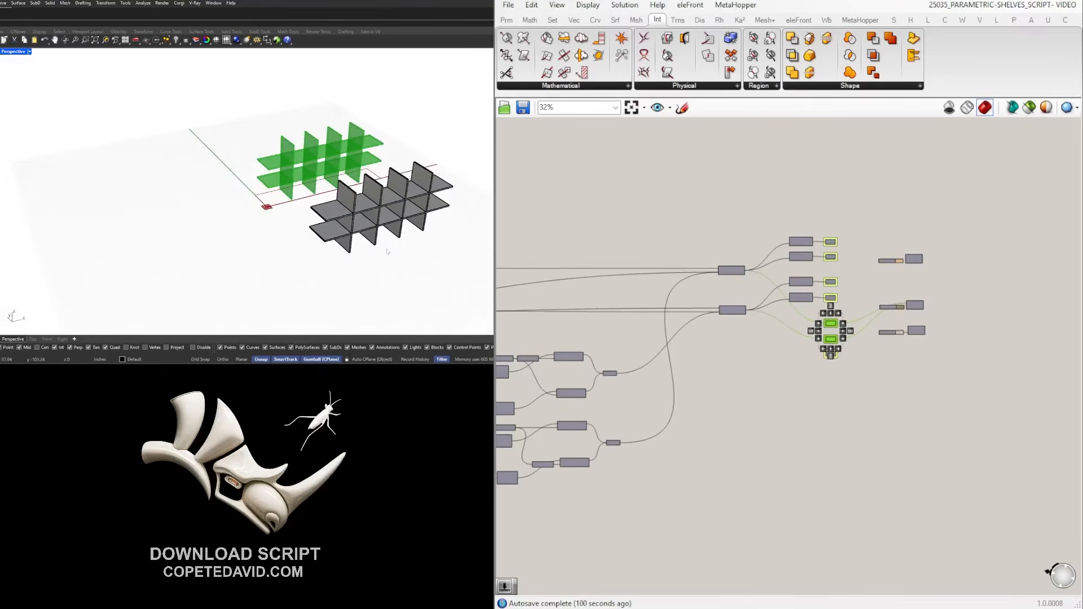
pyautogui.moveTo(415, 200); pyautogui.dragTo(175, 255, button='right')
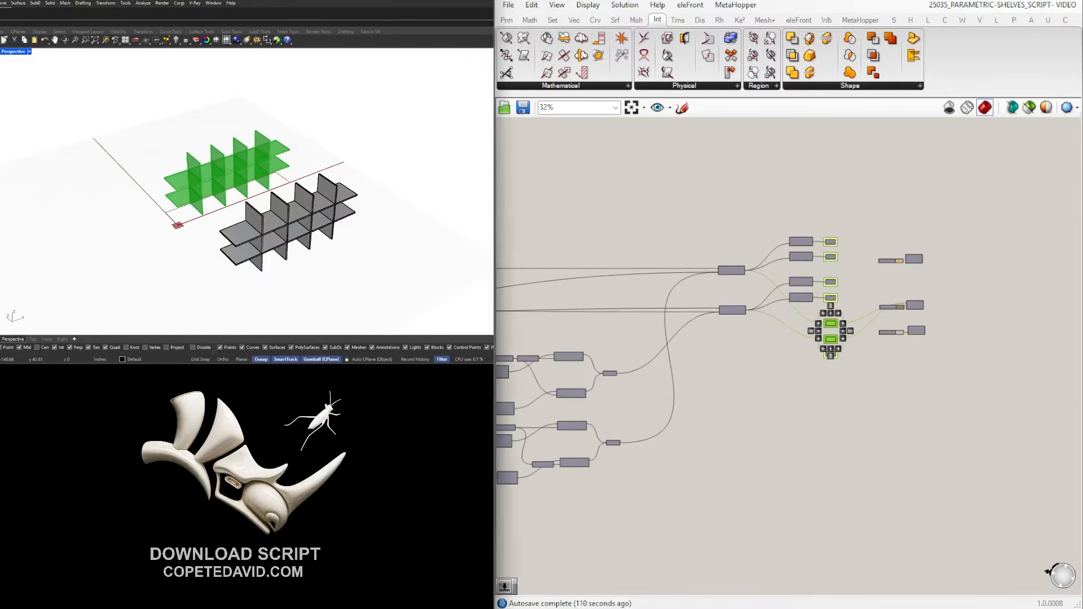
pyautogui.moveTo(407, 278); pyautogui.dragTo(283, 221, button='right')
pyautogui.click(284, 220)
pyautogui.press('Delete')
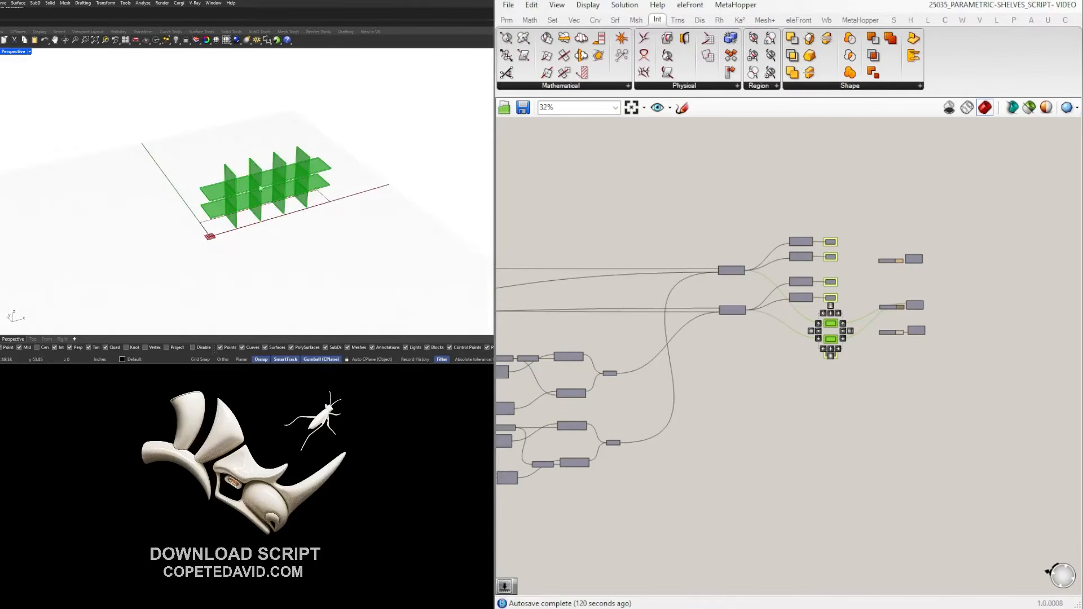
# Deselect the Grasshopper components and bring the Solid Difference components into view.
pyautogui.scroll(3, 861, 327)
pyautogui.click(848, 382)
pyautogui.moveTo(848, 381); pyautogui.dragTo(848, 465, button='right')
pyautogui.scroll(6, 261, 193)
pyautogui.moveTo(261, 195); pyautogui.dragTo(232, 227, button='right')
pyautogui.scroll(-3, 238, 199)
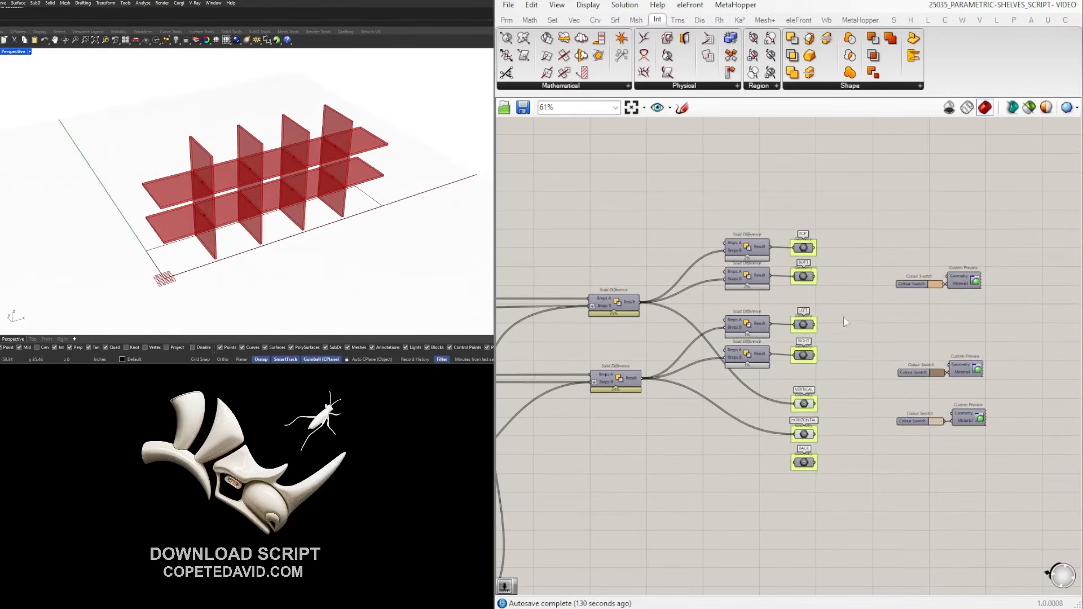
# Turn on preview for the LEFT and RIGHT side panel geometry.
pyautogui.moveTo(167, 211); pyautogui.dragTo(198, 205, button='right')
pyautogui.moveTo(229, 168); pyautogui.dragTo(270, 180, button='right')
pyautogui.scroll(2, 831, 300)
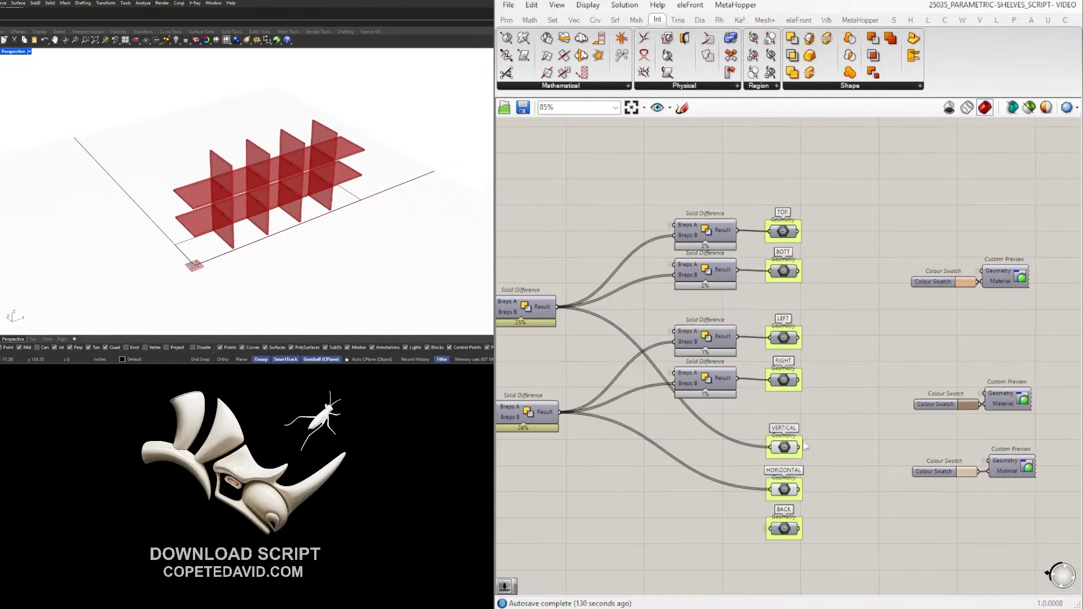
pyautogui.moveTo(837, 501); pyautogui.dragTo(785, 444)
pyautogui.click(817, 394)
pyautogui.moveTo(815, 399); pyautogui.dragTo(782, 196)
pyautogui.middleClick(833, 322)
pyautogui.click(857, 305)
# Turn on preview for the TOP and BOTT panel geometry.
pyautogui.middleClick(815, 186)
pyautogui.scroll(1, 825, 177)
pyautogui.click(850, 158)
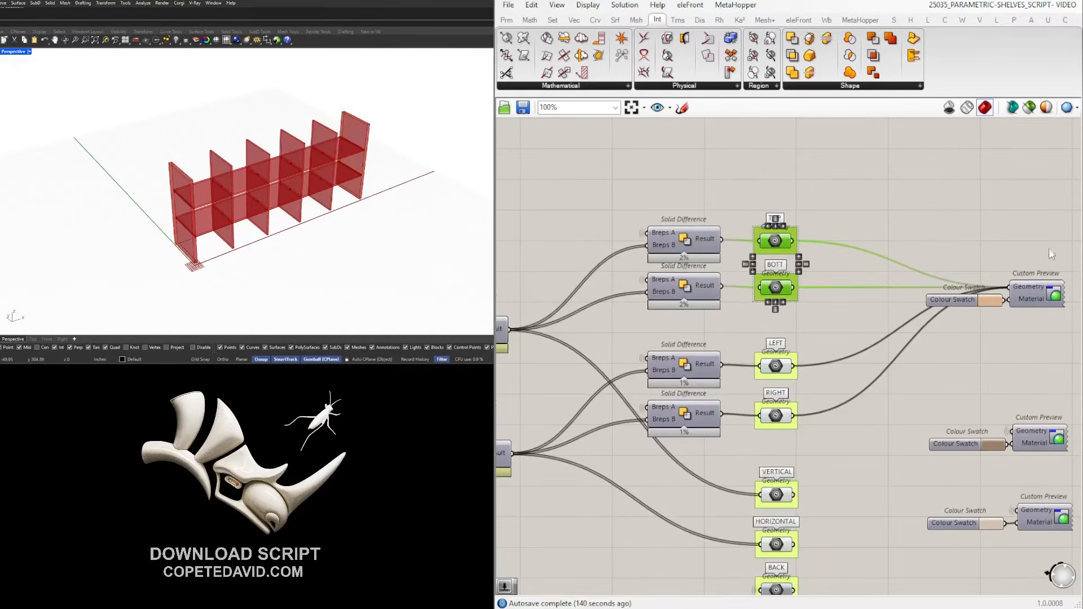
pyautogui.click(936, 239)
pyautogui.moveTo(862, 295); pyautogui.dragTo(783, 212)
pyautogui.middleClick(806, 191)
pyautogui.click(829, 170)
# Turn on preview for the BACK panel geometry and check it from behind.
pyautogui.moveTo(293, 231); pyautogui.dragTo(228, 197, button='right')
pyautogui.moveTo(951, 424); pyautogui.dragTo(991, 260, button='right')
pyautogui.click(962, 440)
pyautogui.moveTo(918, 460); pyautogui.dragTo(823, 419)
pyautogui.middleClick(801, 412)
pyautogui.click(826, 388)
pyautogui.moveTo(151, 219); pyautogui.dragTo(203, 211, button='right')
pyautogui.click(1016, 457)
pyautogui.scroll(4, 204, 211)
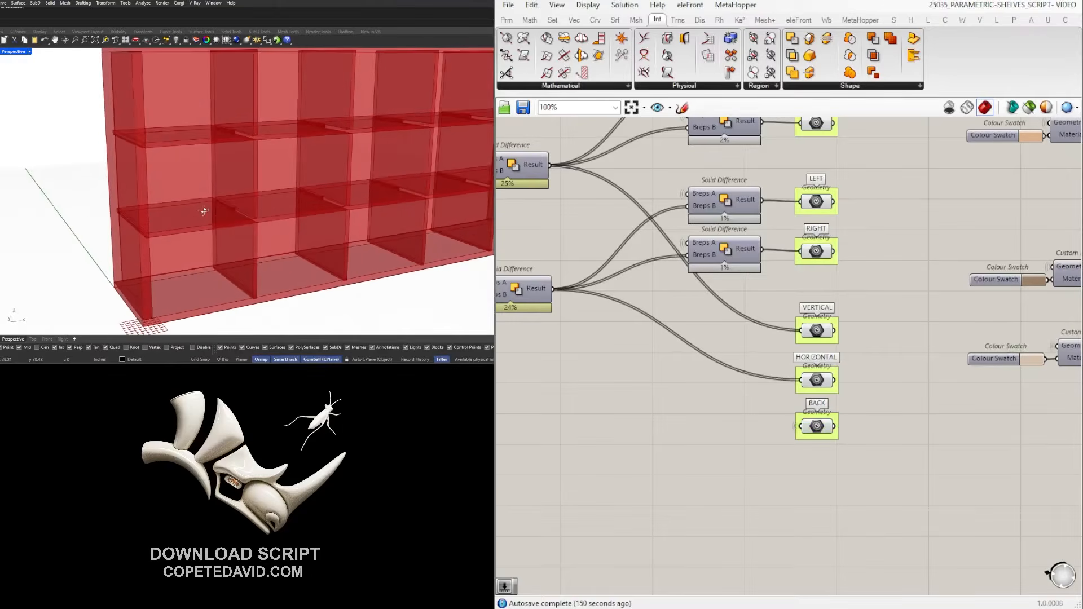
pyautogui.scroll(4, 204, 211)
pyautogui.scroll(-5, 580, 347)
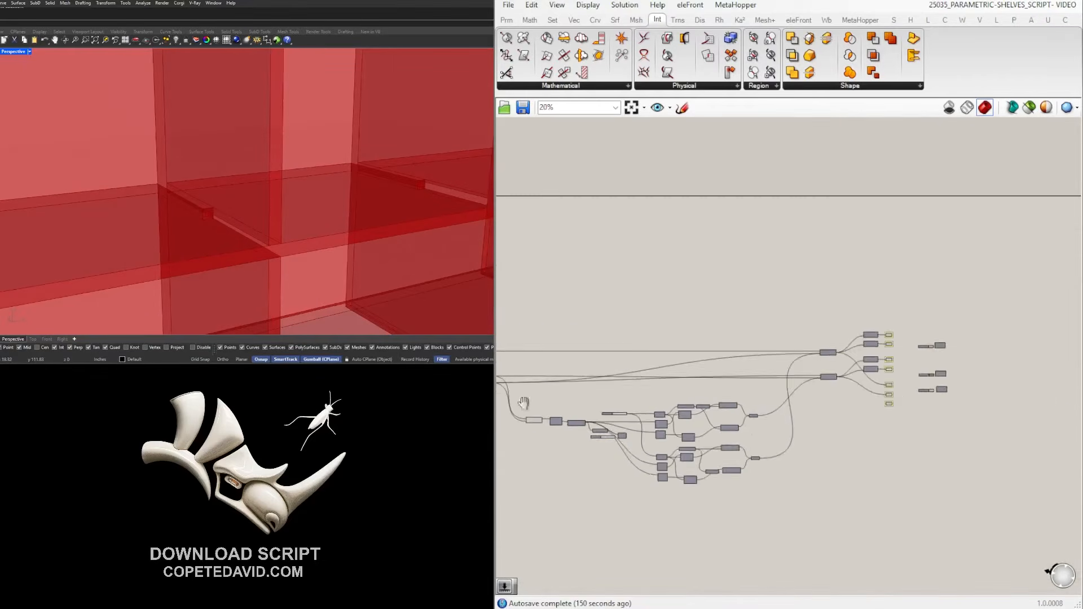
pyautogui.scroll(3, 613, 383)
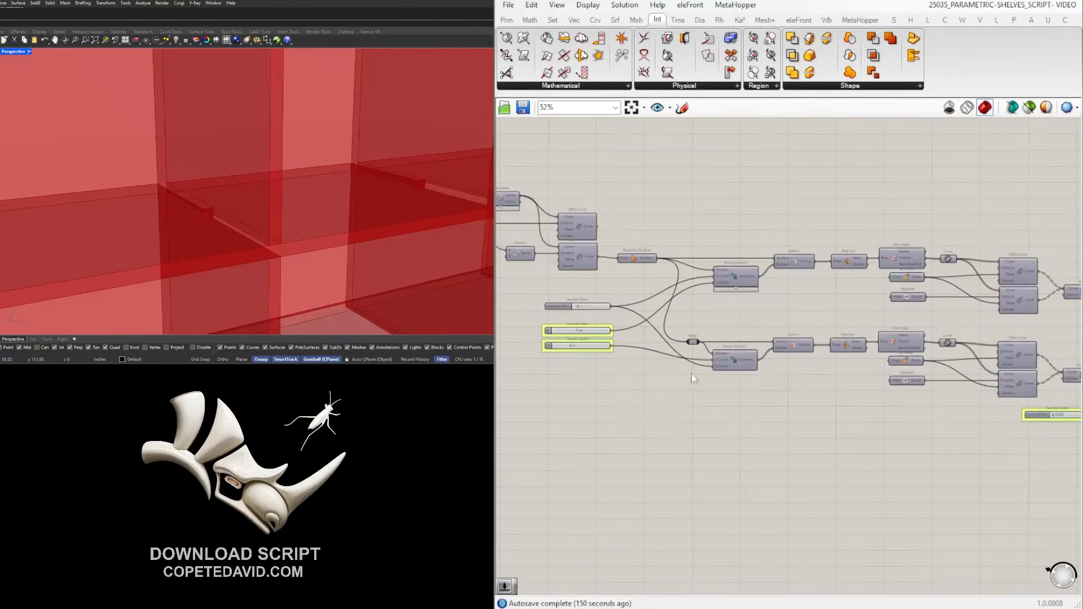
pyautogui.scroll(6, 564, 344)
pyautogui.doubleClick(621, 306)
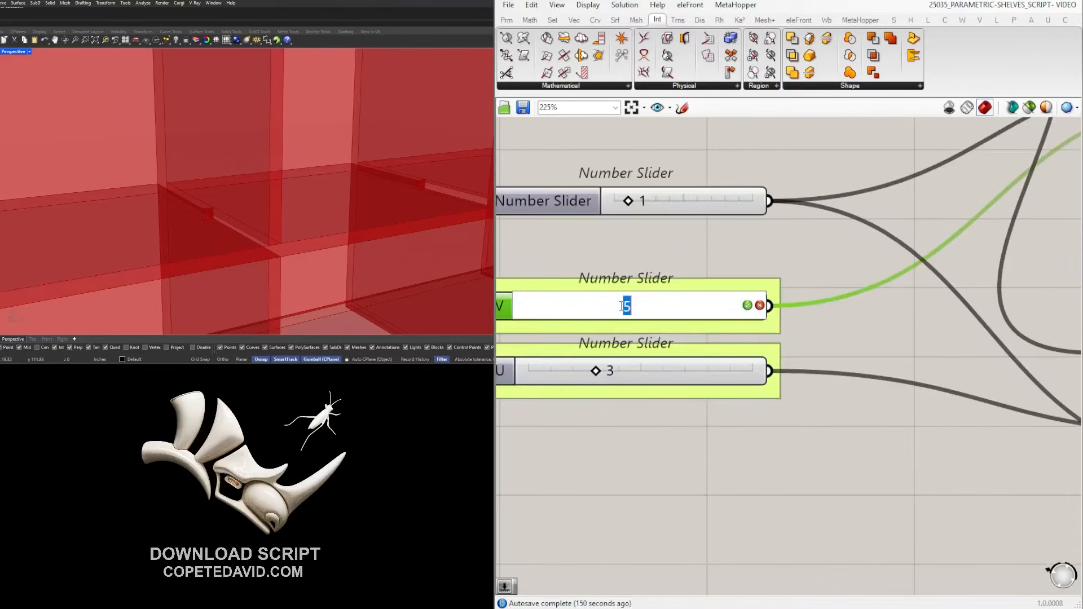
pyautogui.write('3')
pyautogui.press('Return')
pyautogui.scroll(5, 380, 189)
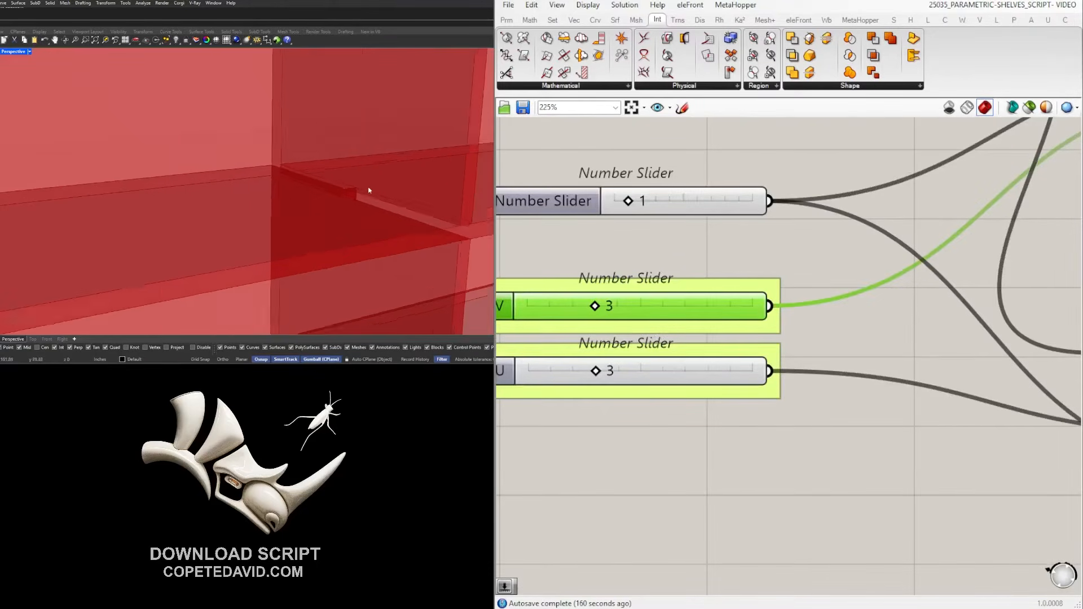
pyautogui.scroll(2, 347, 197)
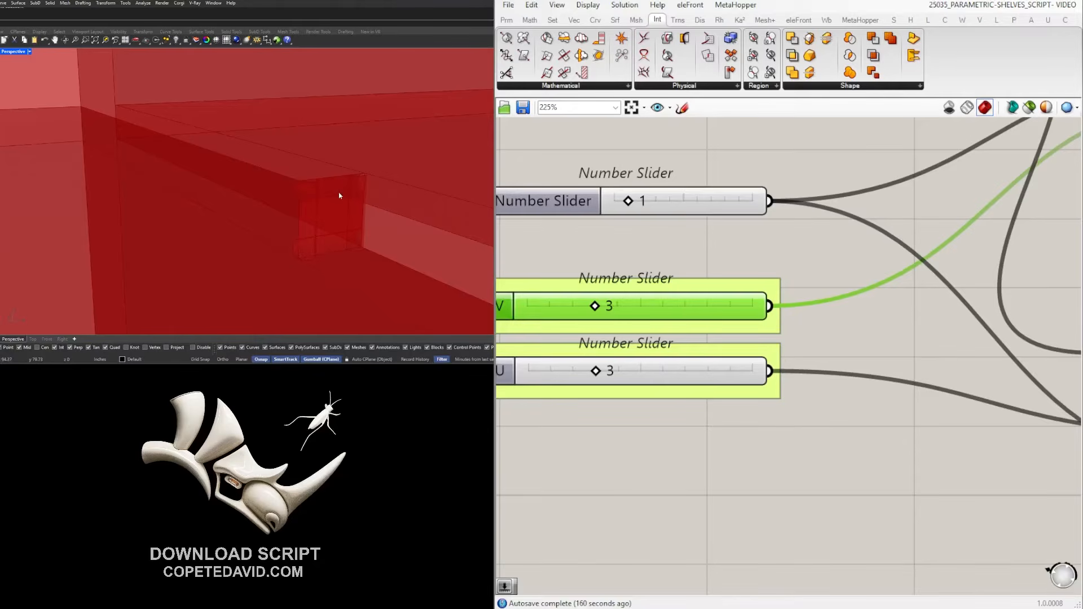
pyautogui.scroll(-10, 344, 197)
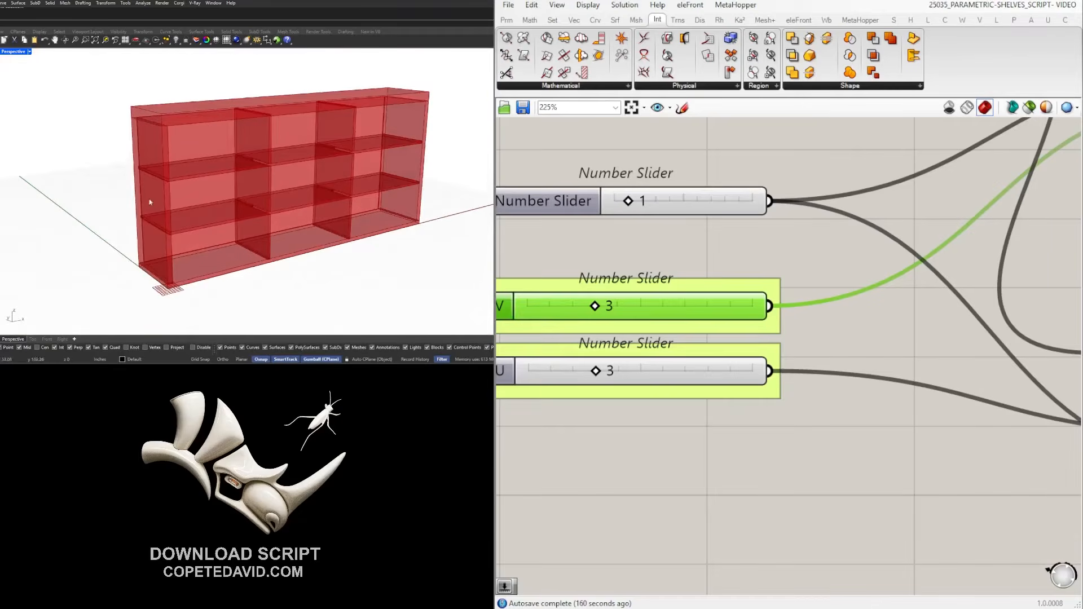
pyautogui.doubleClick(614, 311)
pyautogui.write('5')
pyautogui.press('Return')
pyautogui.moveTo(293, 182); pyautogui.dragTo(234, 144, button='right')
pyautogui.scroll(-8, 825, 296)
pyautogui.moveTo(1009, 324); pyautogui.dragTo(572, 329, button='right')
pyautogui.moveTo(1043, 321); pyautogui.dragTo(577, 312, button='right')
pyautogui.scroll(3, 857, 354)
pyautogui.click(886, 176)
pyautogui.moveTo(883, 173); pyautogui.dragTo(881, 169)
pyautogui.click(953, 257)
pyautogui.scroll(-4, 176, 214)
pyautogui.moveTo(360, 191); pyautogui.dragTo(407, 218, button='right')
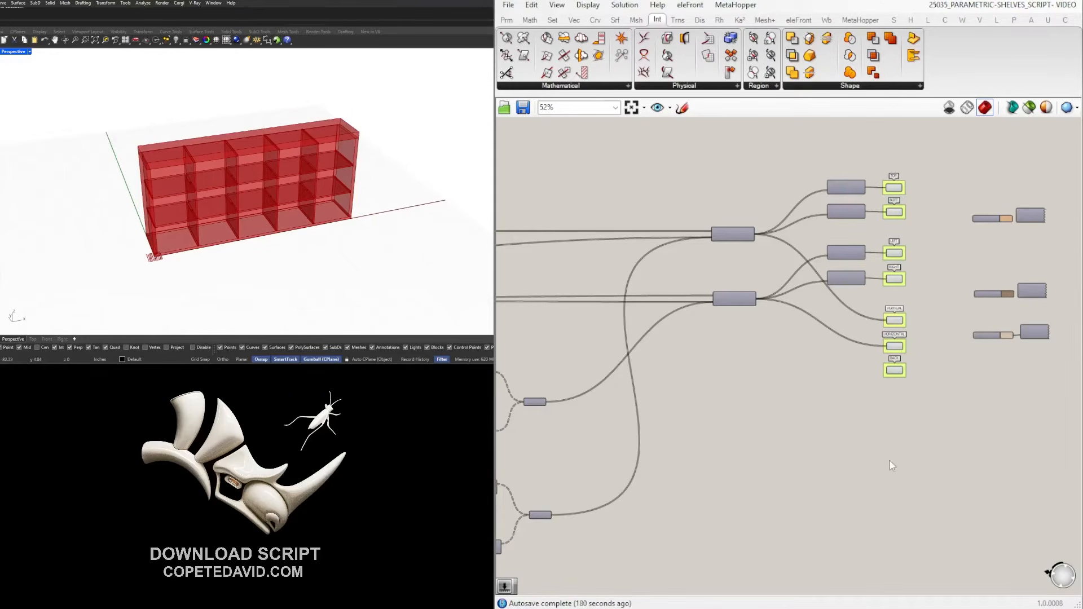
# Enter 2 as the V column-count slider value.
pyautogui.scroll(-2, 889, 461)
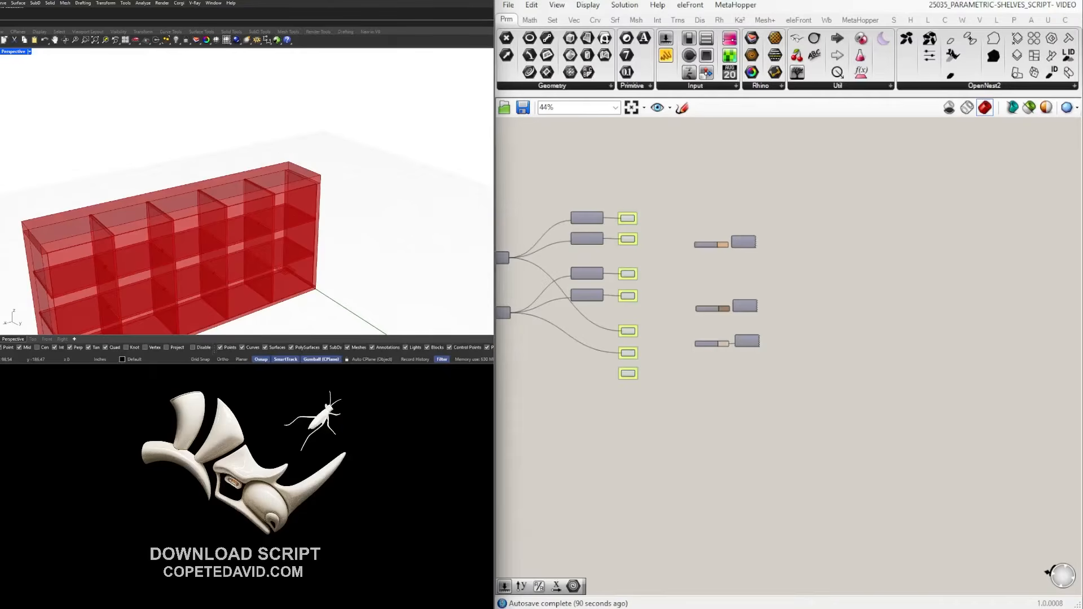
pyautogui.scroll(-4, 110, 181)
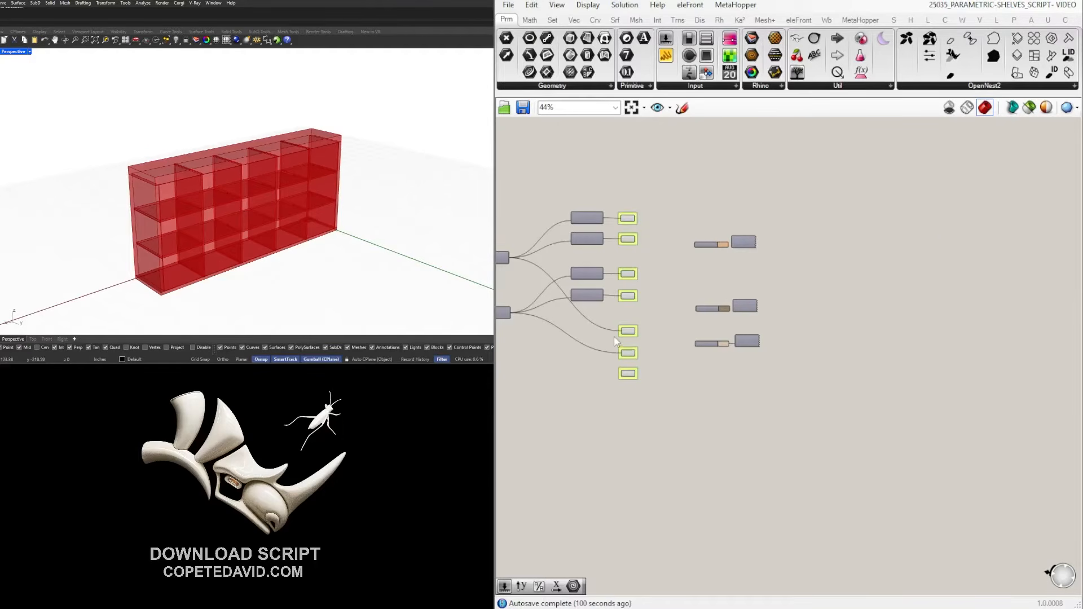
pyautogui.scroll(-6, 613, 336)
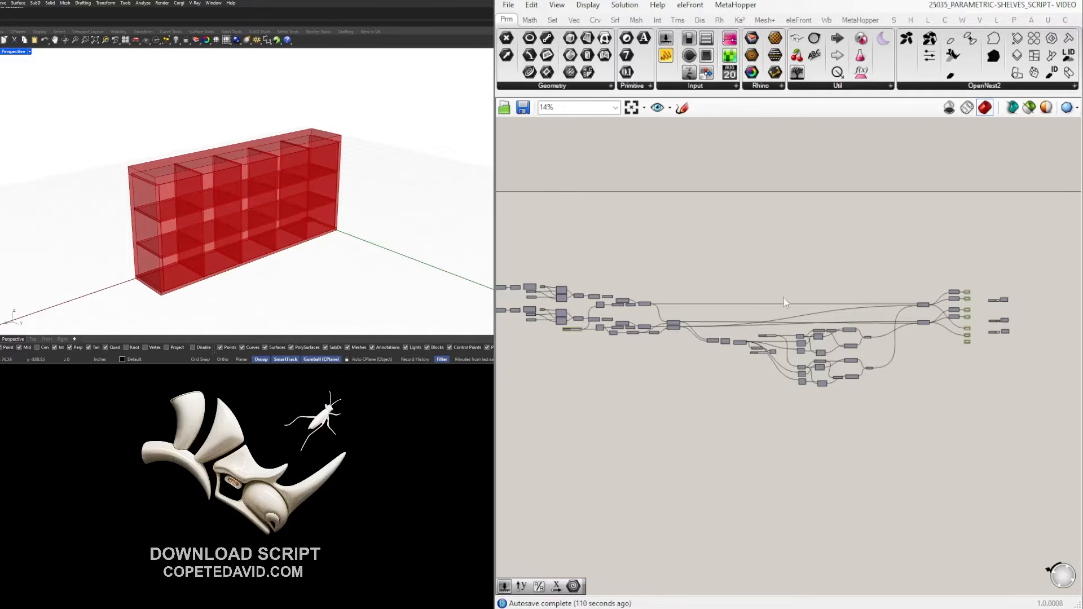
pyautogui.scroll(2, 652, 353)
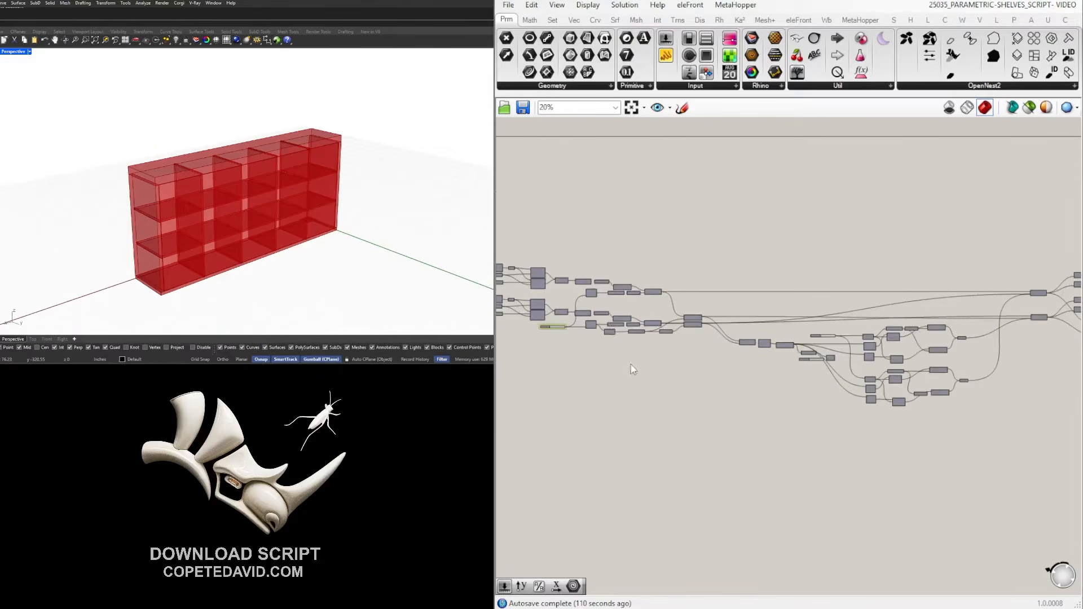
pyautogui.scroll(8, 629, 362)
pyautogui.moveTo(861, 407); pyautogui.dragTo(802, 405, button='right')
pyautogui.scroll(-2, 802, 405)
pyautogui.scroll(5, 782, 385)
pyautogui.doubleClick(778, 385)
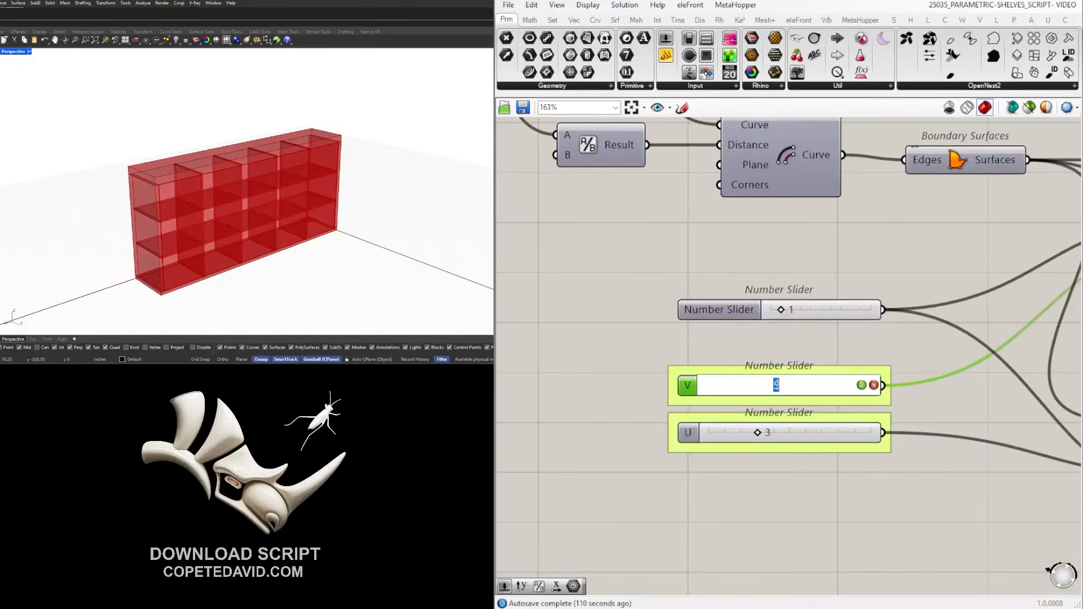
pyautogui.write('2')
pyautogui.press('Return')
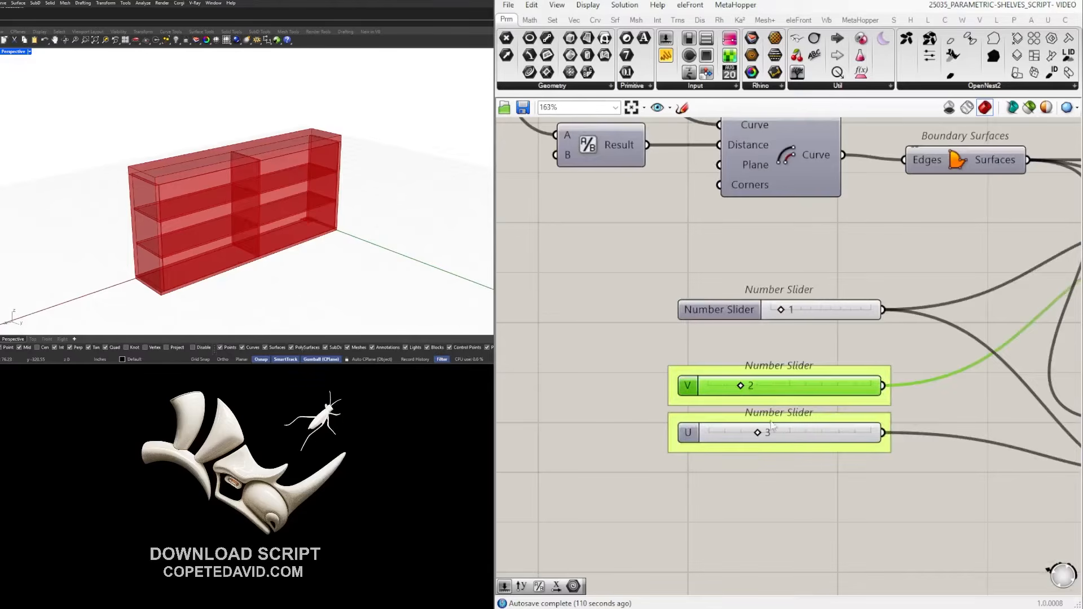
# Change the V slider to 3 so the unit has three columns.
pyautogui.doubleClick(746, 390)
pyautogui.write('3')
pyautogui.press('Return')
pyautogui.scroll(-5, 756, 388)
pyautogui.moveTo(627, 333); pyautogui.dragTo(1006, 482, button='right')
pyautogui.moveTo(547, 295); pyautogui.dragTo(1071, 416, button='right')
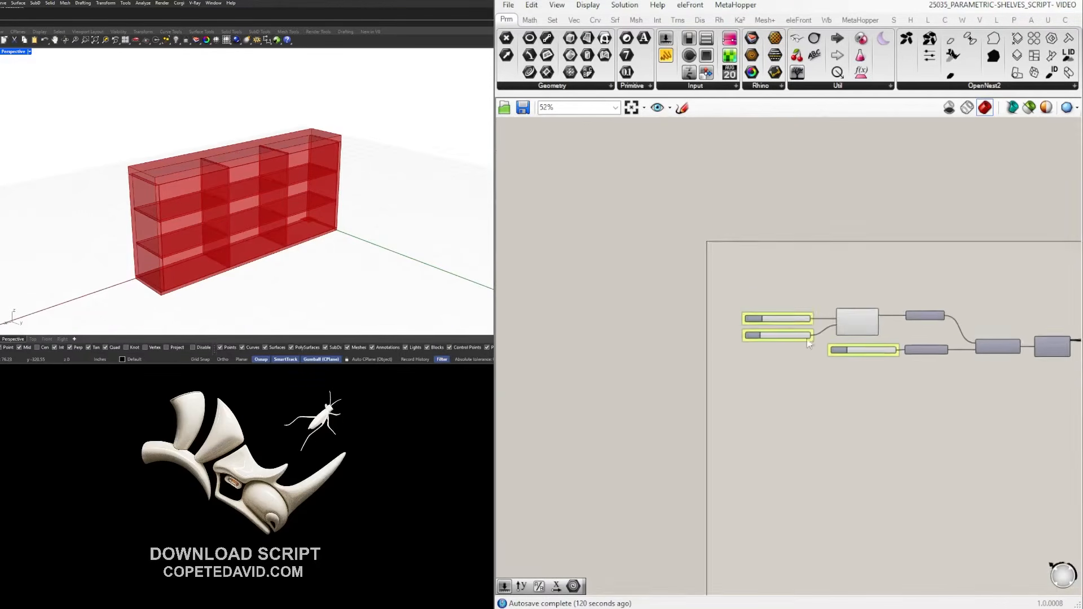
pyautogui.scroll(7, 788, 330)
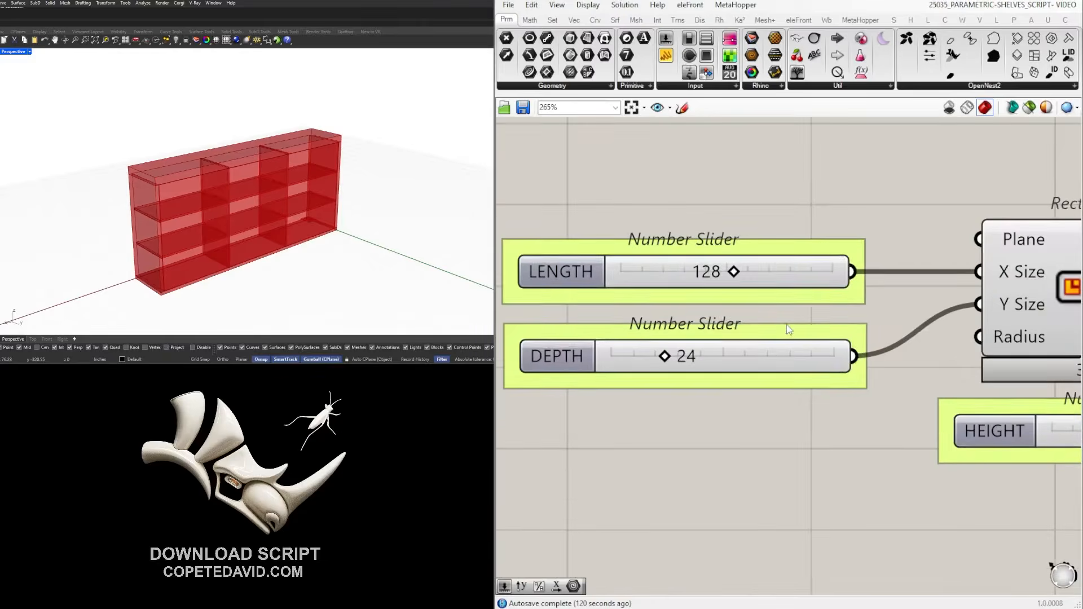
# Set LENGTH to 60 instead of 128 and orbit to review the narrower unit.
pyautogui.doubleClick(712, 273)
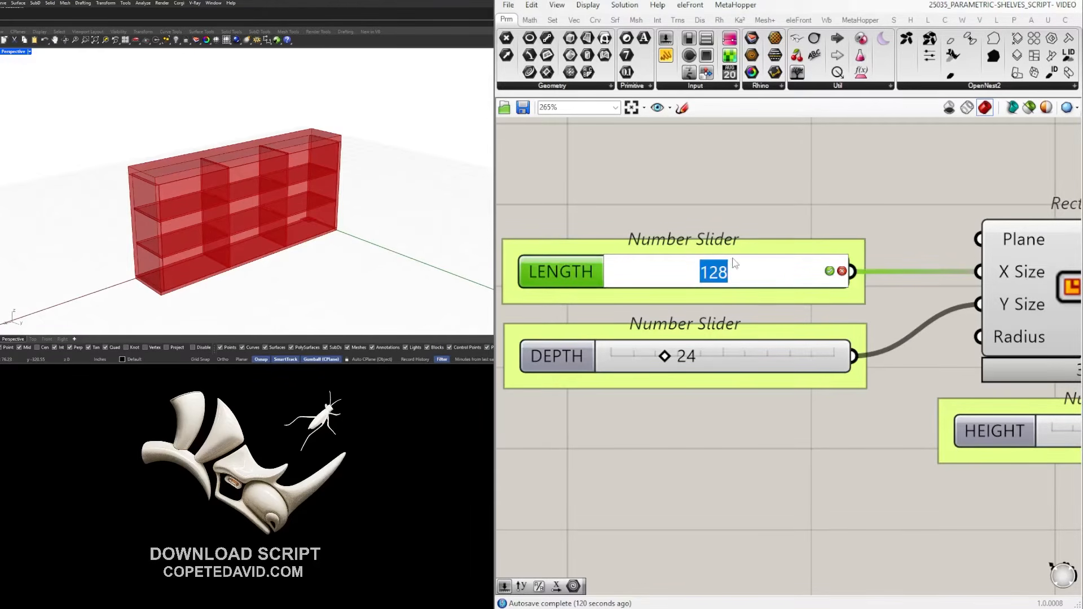
pyautogui.write('60')
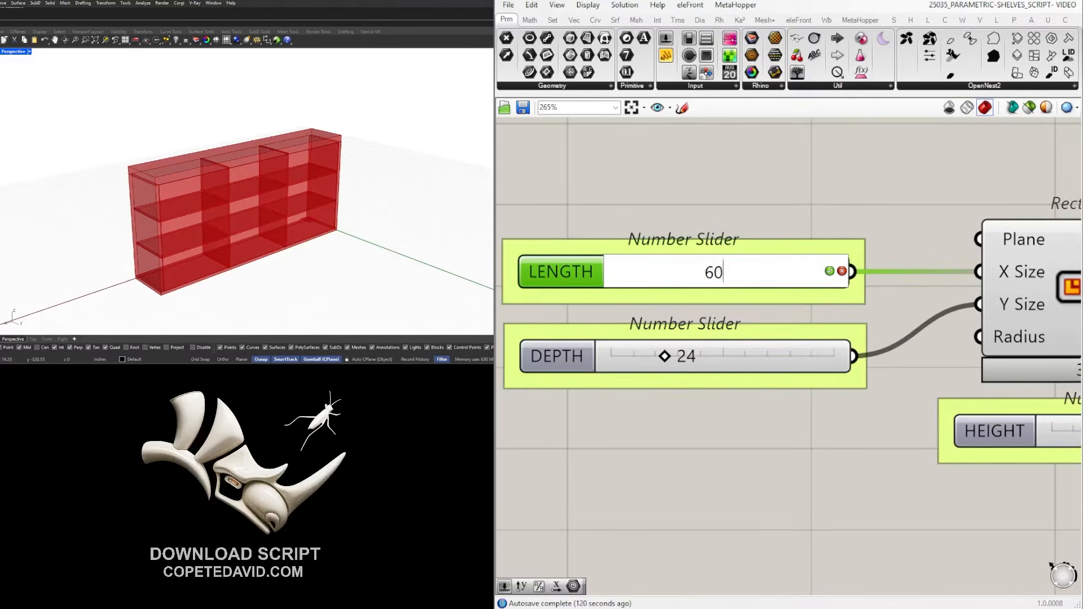
pyautogui.press('Return')
pyautogui.moveTo(365, 171); pyautogui.dragTo(351, 137, button='right')
pyautogui.scroll(5, 350, 170)
pyautogui.scroll(5, 166, 176)
pyautogui.scroll(-4, 171, 101)
pyautogui.scroll(-4, 219, 175)
pyautogui.moveTo(219, 175); pyautogui.dragTo(356, 188, button='right')
pyautogui.moveTo(275, 202); pyautogui.dragTo(292, 192, button='right')
pyautogui.scroll(4, 293, 192)
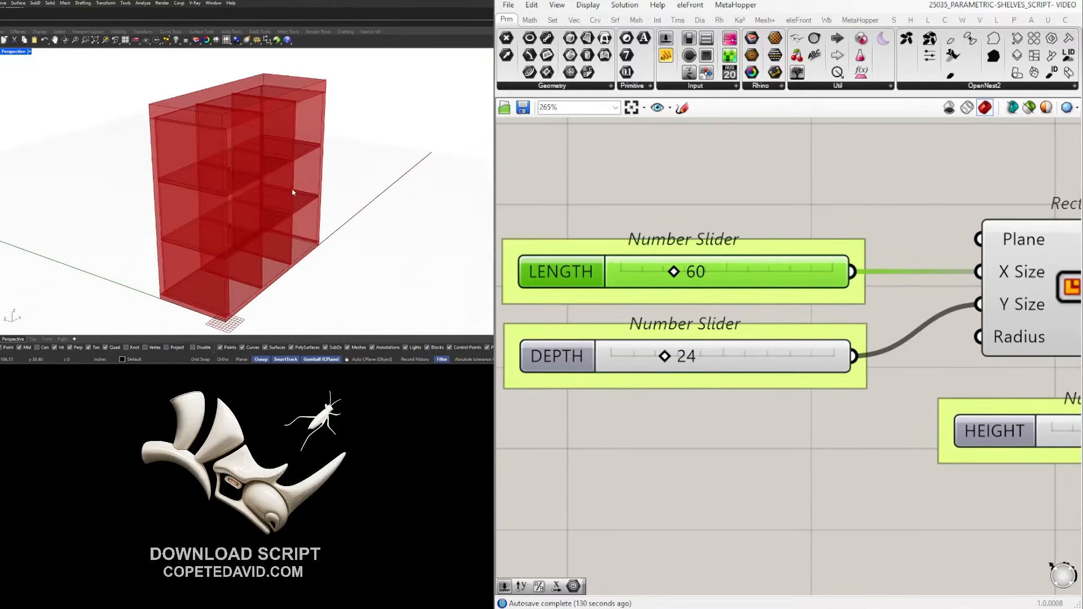
pyautogui.scroll(-7, 991, 293)
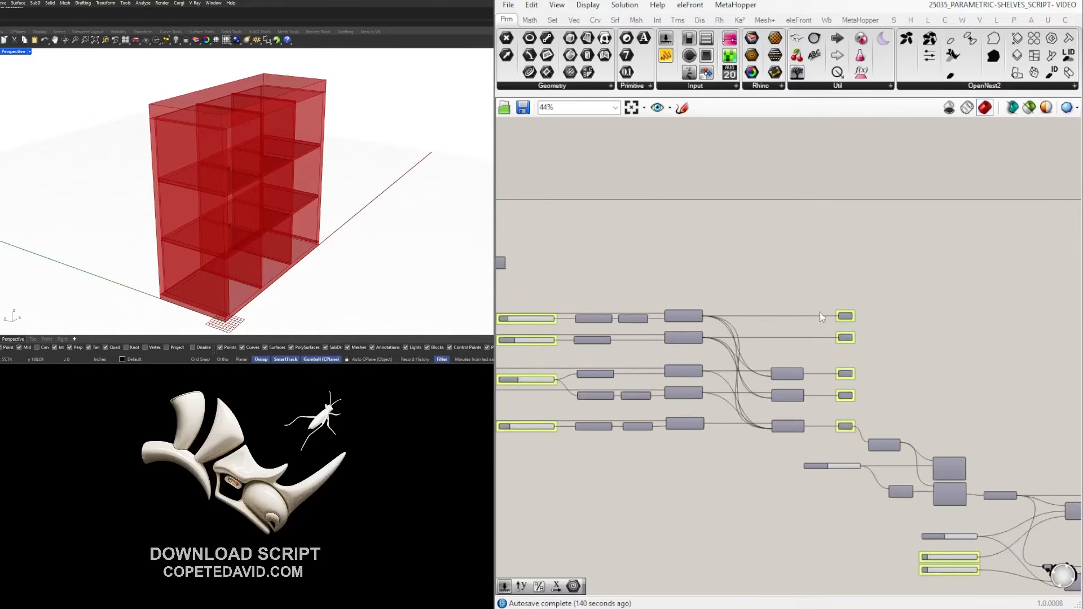
# Bring the output end of the definition into view and face the shelf frontally.
pyautogui.moveTo(933, 325); pyautogui.dragTo(678, 269, button='right')
pyautogui.scroll(-2, 678, 269)
pyautogui.moveTo(925, 350); pyautogui.dragTo(681, 336, button='right')
pyautogui.moveTo(1010, 402); pyautogui.dragTo(469, 325, button='right')
pyautogui.scroll(2, 862, 338)
pyautogui.moveTo(905, 440); pyautogui.dragTo(863, 238)
pyautogui.click(1035, 320)
pyautogui.moveTo(1008, 353); pyautogui.dragTo(886, 361, button='right')
pyautogui.moveTo(293, 161); pyautogui.dragTo(116, 175, button='right')
# Regroup the Colour Swatch and Custom Preview pairs into a new position.
pyautogui.moveTo(940, 414); pyautogui.dragTo(831, 240)
pyautogui.scroll(2, 865, 269)
pyautogui.moveTo(861, 309); pyautogui.dragTo(921, 280)
pyautogui.moveTo(941, 497)
pyautogui.mouseDown()
pyautogui.moveTo(840, 376)
pyautogui.moveTo(855, 285)
pyautogui.moveTo(930, 267)
pyautogui.moveTo(932, 280)
pyautogui.mouseUp()
pyautogui.moveTo(992, 459); pyautogui.dragTo(858, 336)
pyautogui.moveTo(934, 367); pyautogui.dragTo(929, 444)
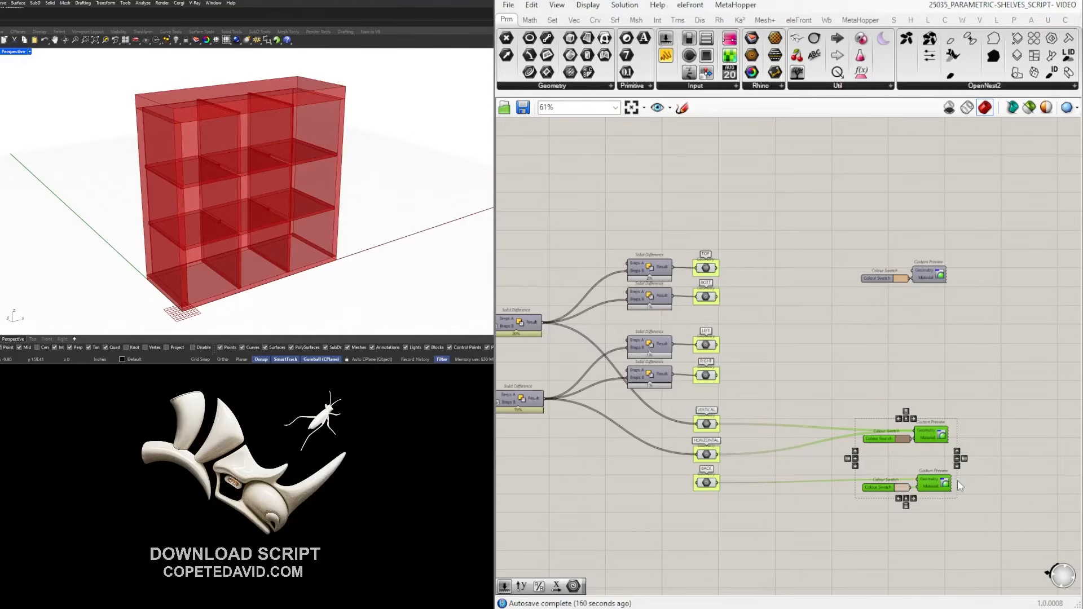
# Enable the Extrude component's preview to show the outer box.
pyautogui.click(858, 354)
pyautogui.scroll(-8, 858, 354)
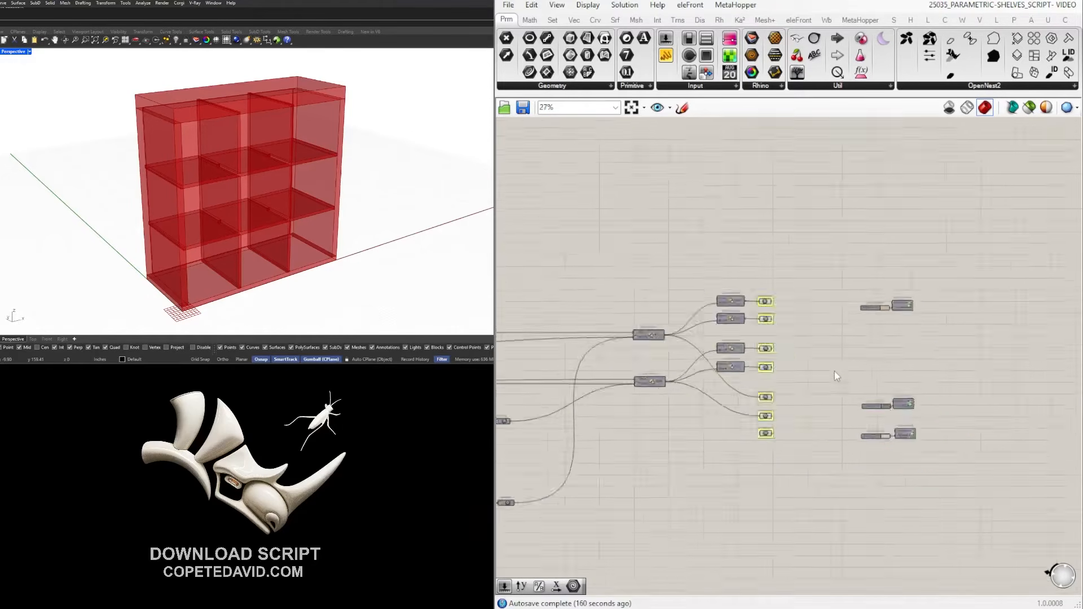
pyautogui.scroll(8, 873, 401)
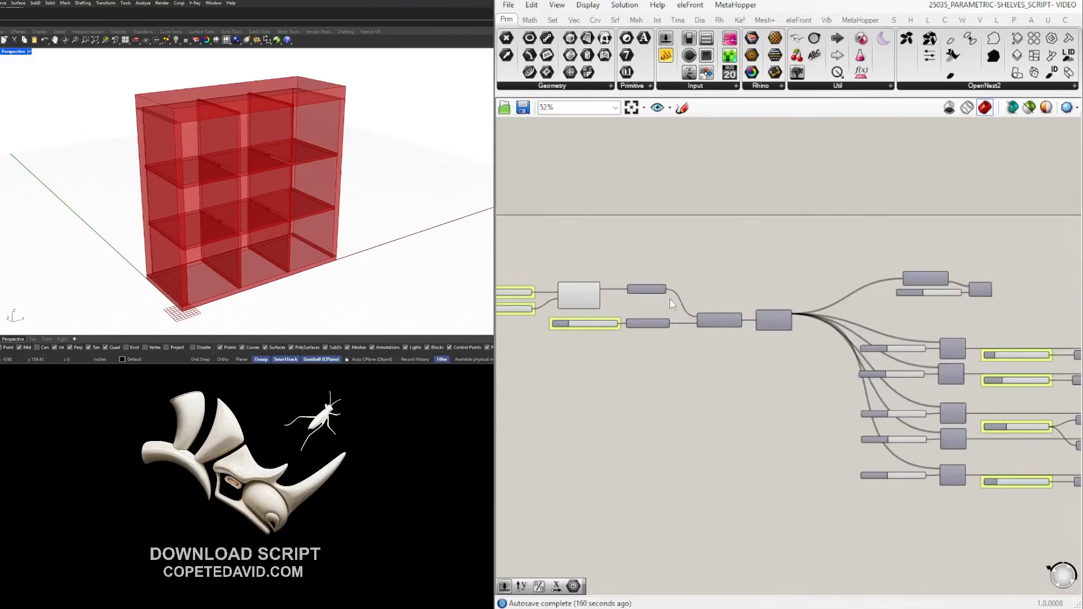
pyautogui.click(767, 338)
pyautogui.middleClick(753, 324)
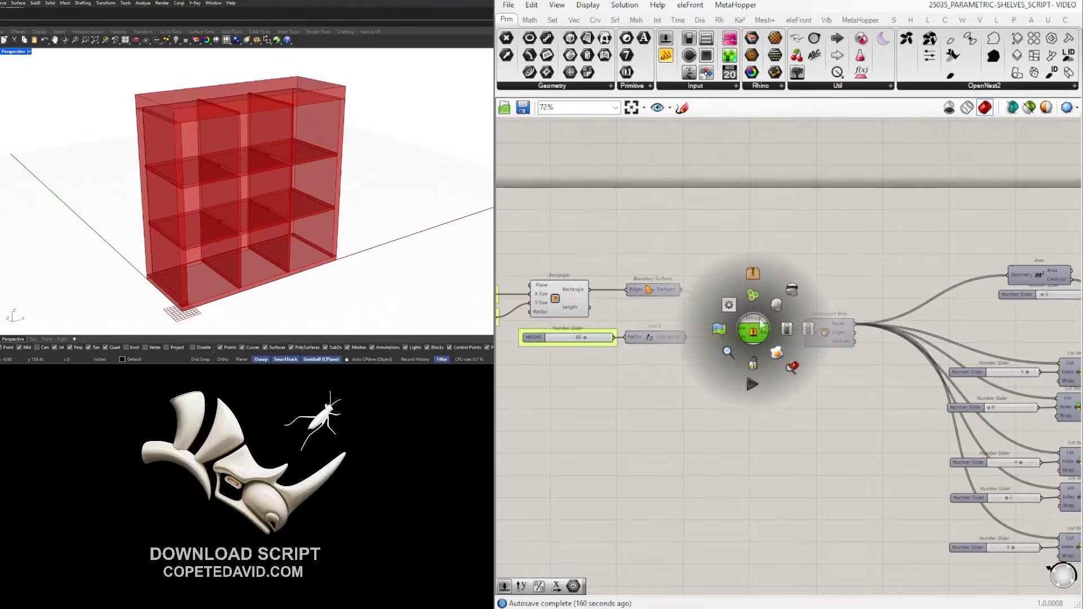
pyautogui.click(746, 367)
# Add an Area component and feed Extrude's extrusion into its Geometry input.
pyautogui.doubleClick(787, 419)
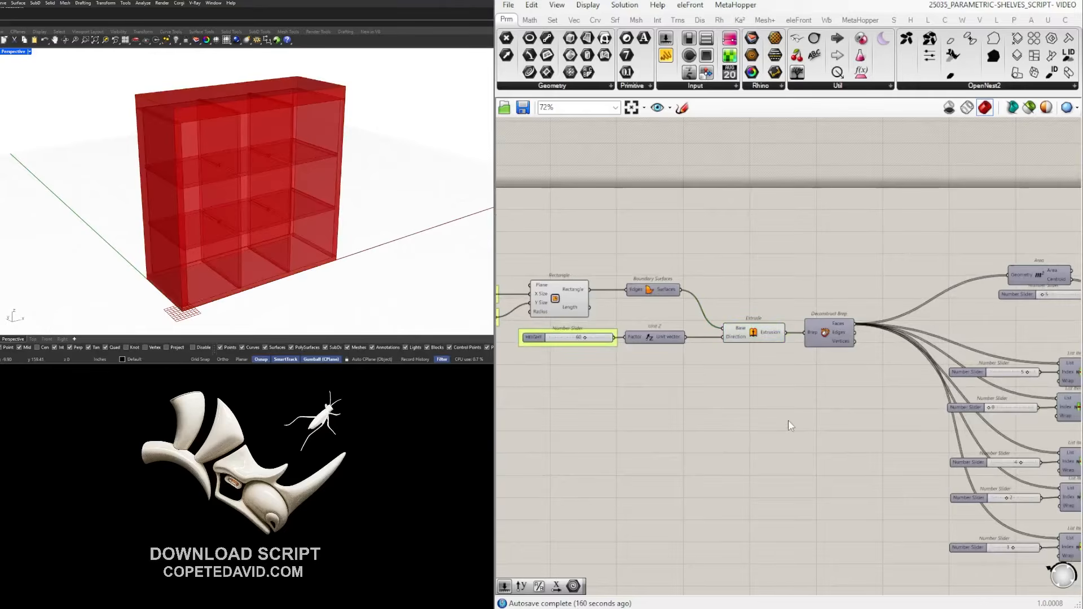
pyautogui.write('area')
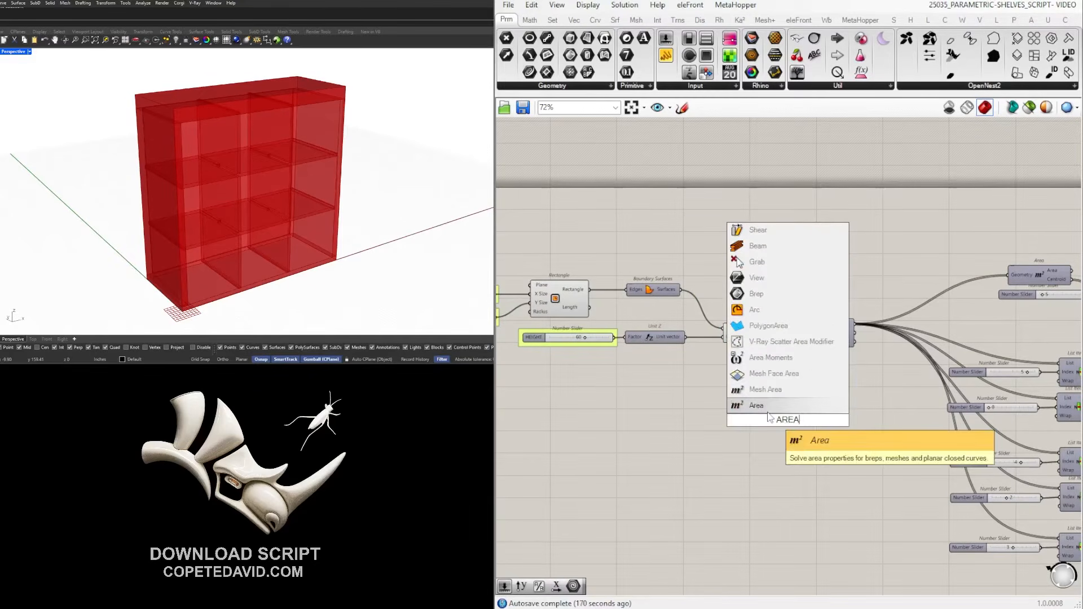
pyautogui.press('Return')
pyautogui.moveTo(790, 334); pyautogui.dragTo(757, 420)
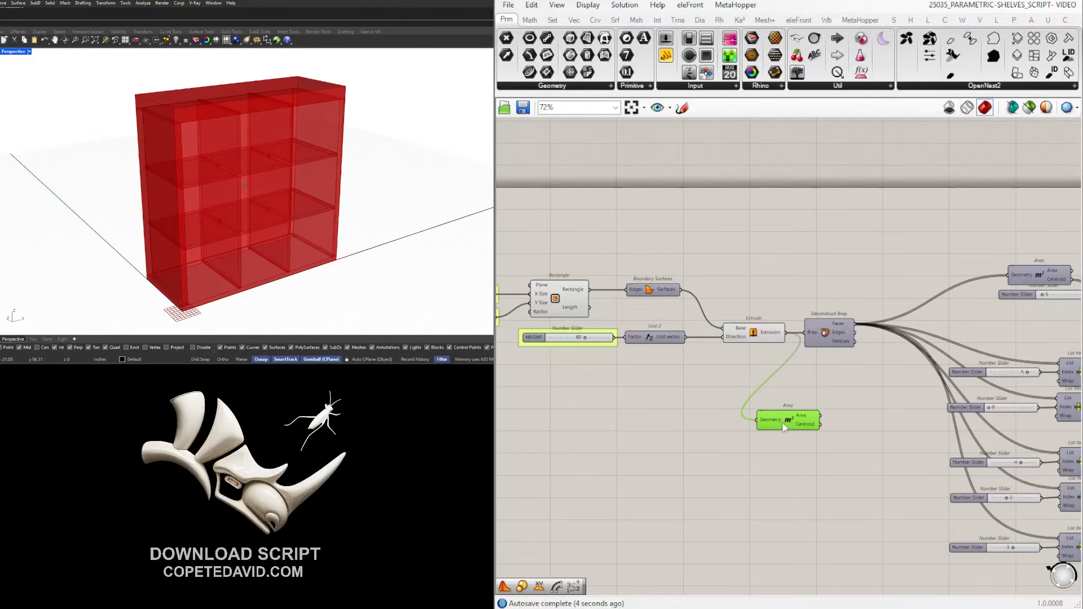
# Shift the six swatch and preview components further right.
pyautogui.scroll(-8, 780, 419)
pyautogui.scroll(8, 1039, 466)
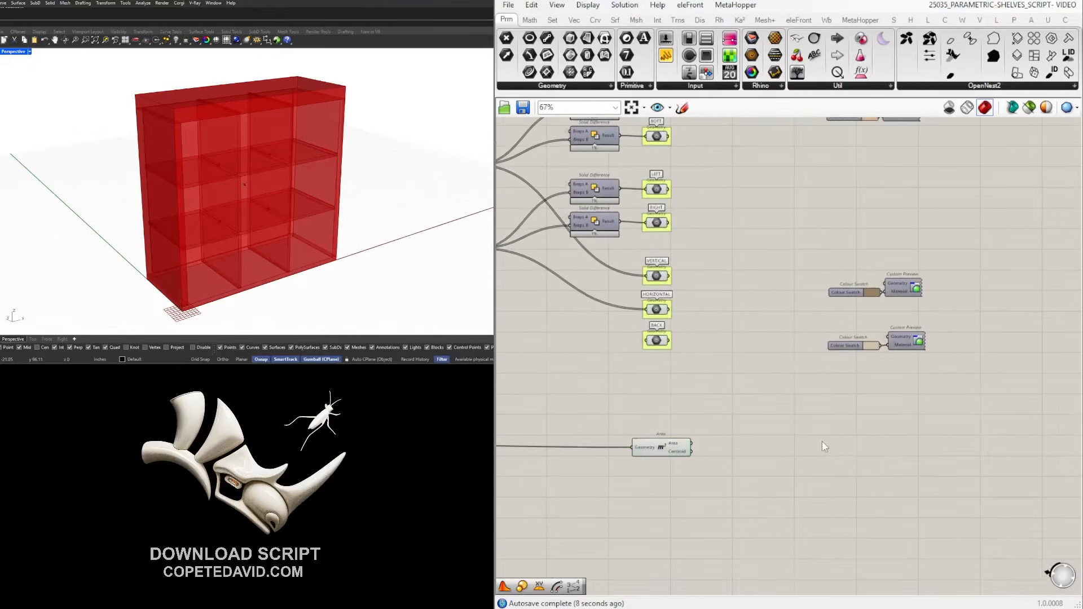
pyautogui.scroll(-2, 817, 442)
pyautogui.moveTo(818, 442); pyautogui.dragTo(819, 495, button='right')
pyautogui.moveTo(975, 497); pyautogui.dragTo(803, 235)
pyautogui.moveTo(872, 251); pyautogui.dragTo(938, 251)
pyautogui.click(765, 469)
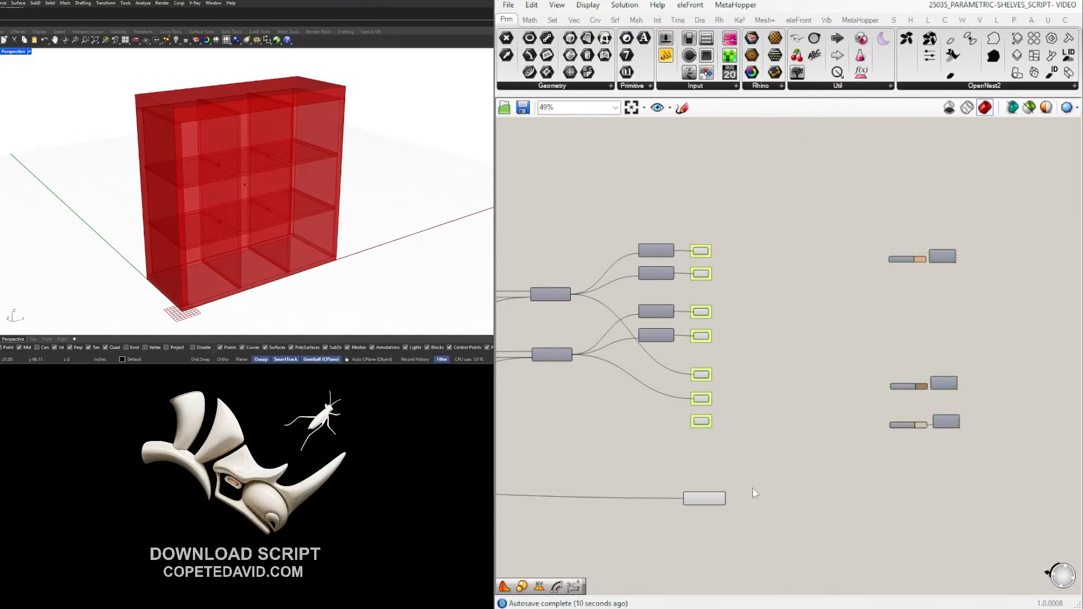
pyautogui.scroll(3, 716, 516)
# Set the Area Geometry input's wire display to Hidden.
pyautogui.rightClick(674, 482)
pyautogui.moveTo(788, 422)
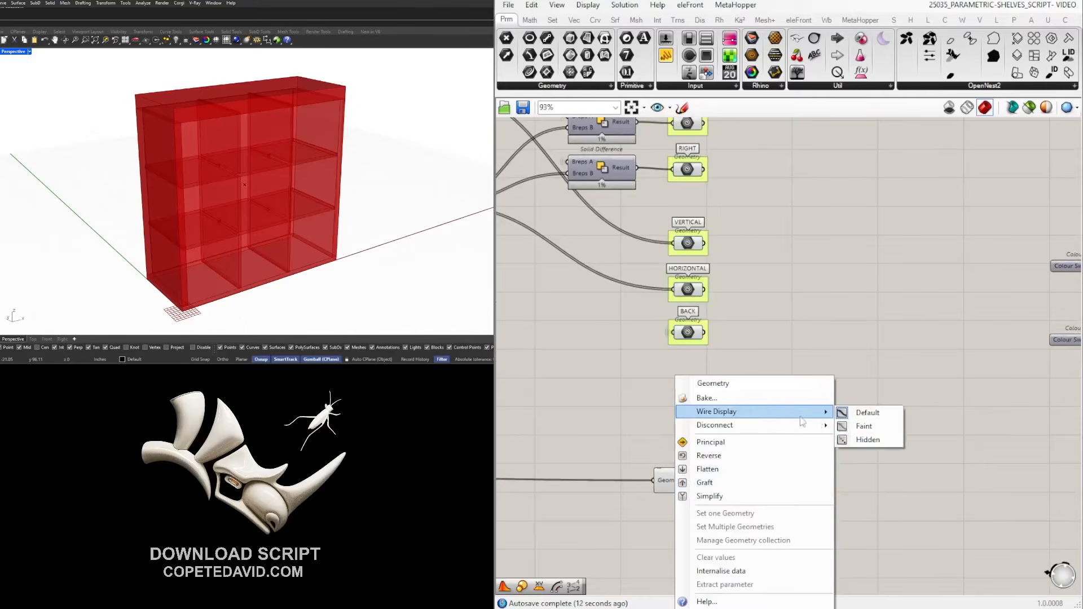
pyautogui.click(867, 440)
pyautogui.click(688, 480)
pyautogui.scroll(-5, 857, 371)
pyautogui.scroll(-3, 857, 371)
pyautogui.scroll(8, 880, 381)
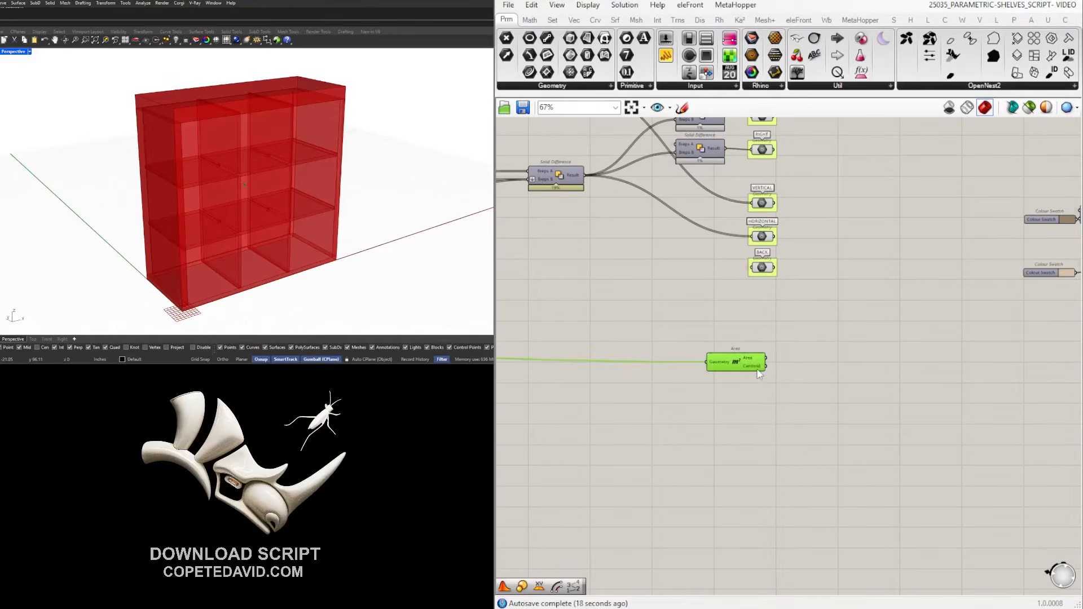
pyautogui.scroll(3, 773, 381)
# Add an XY Plane component with its origin at Area's centroid.
pyautogui.doubleClick(850, 383)
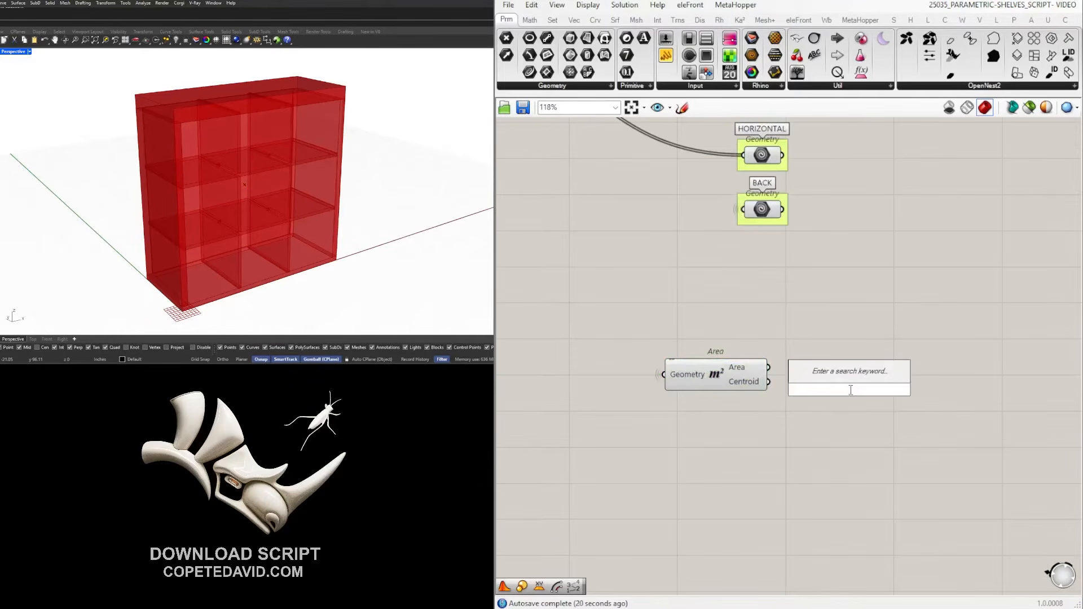
pyautogui.write('xy plane')
pyautogui.press('Return')
pyautogui.moveTo(759, 385); pyautogui.dragTo(832, 388)
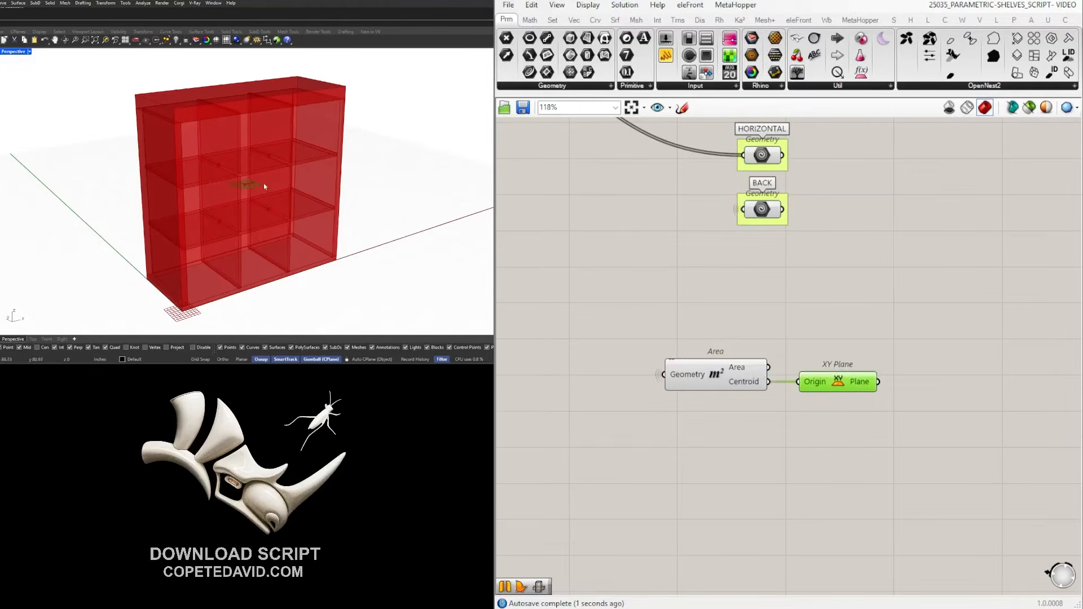
pyautogui.scroll(3, 265, 186)
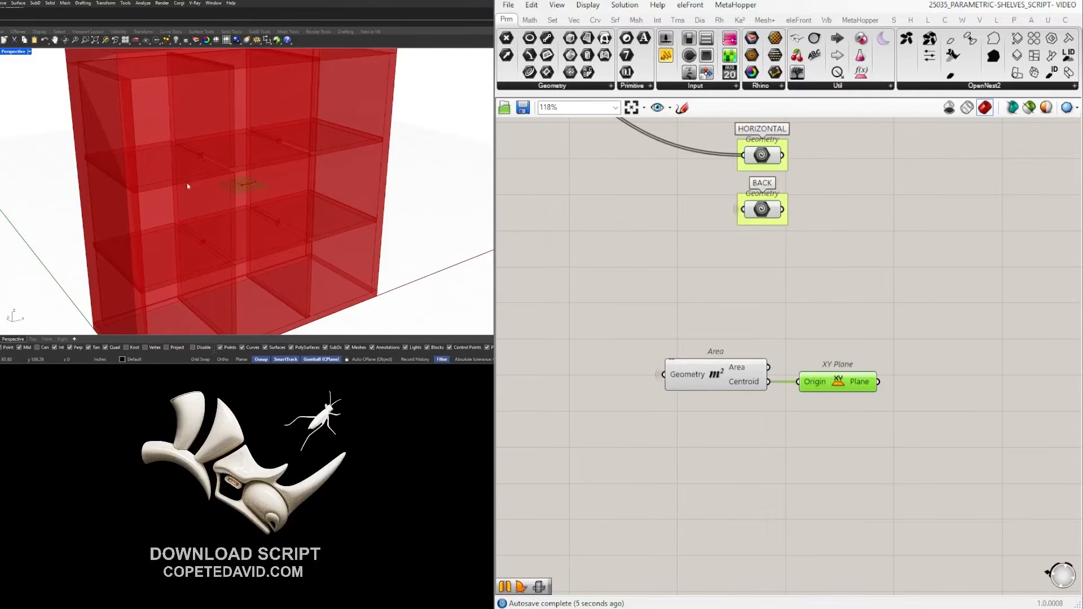
# Place a Make2D component, replacing the mistakenly added parallel-view version, beside the XY Plane.
pyautogui.doubleClick(966, 364)
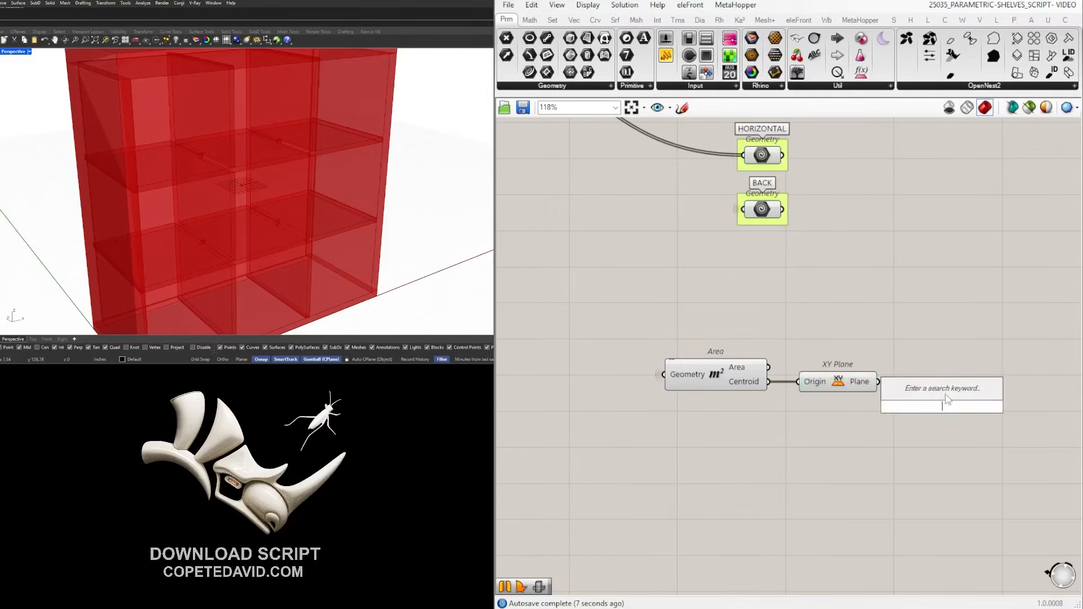
pyautogui.write('MAKE2')
pyautogui.click(936, 376)
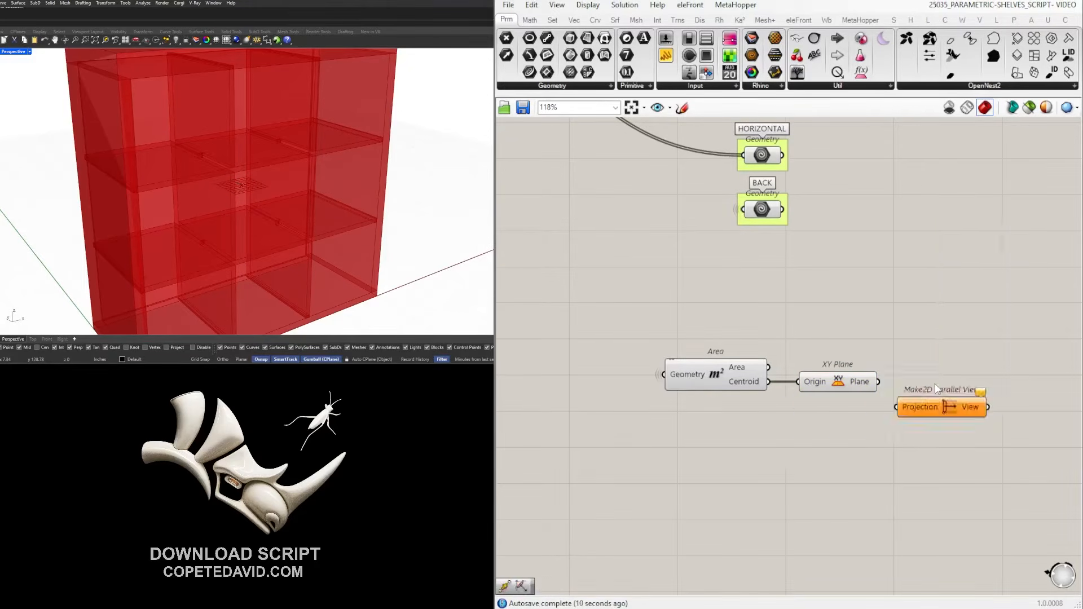
pyautogui.press('Delete')
pyautogui.doubleClick(949, 408)
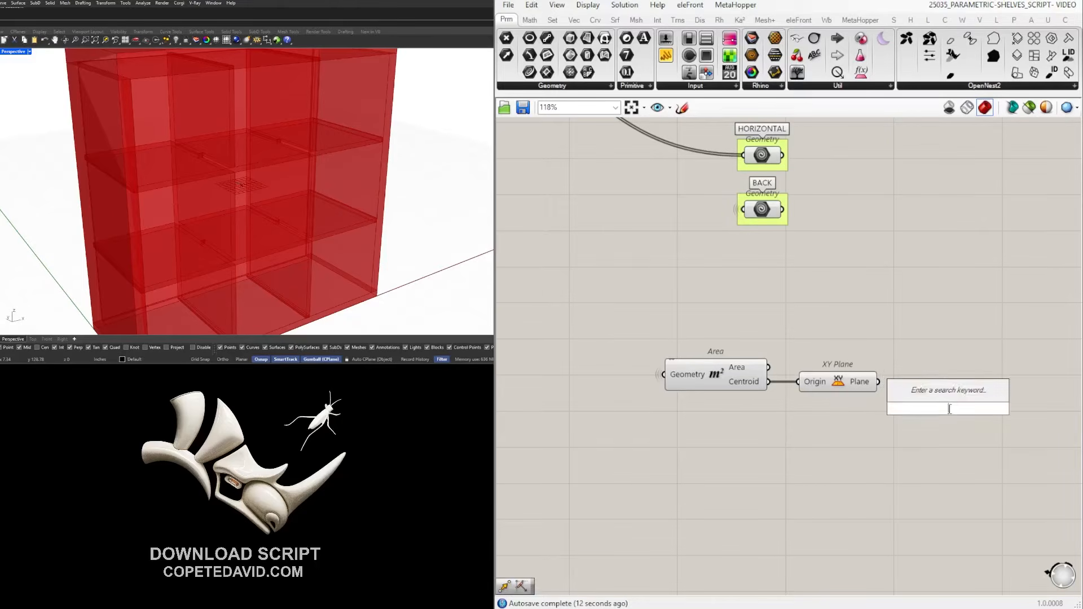
pyautogui.write('MAKE')
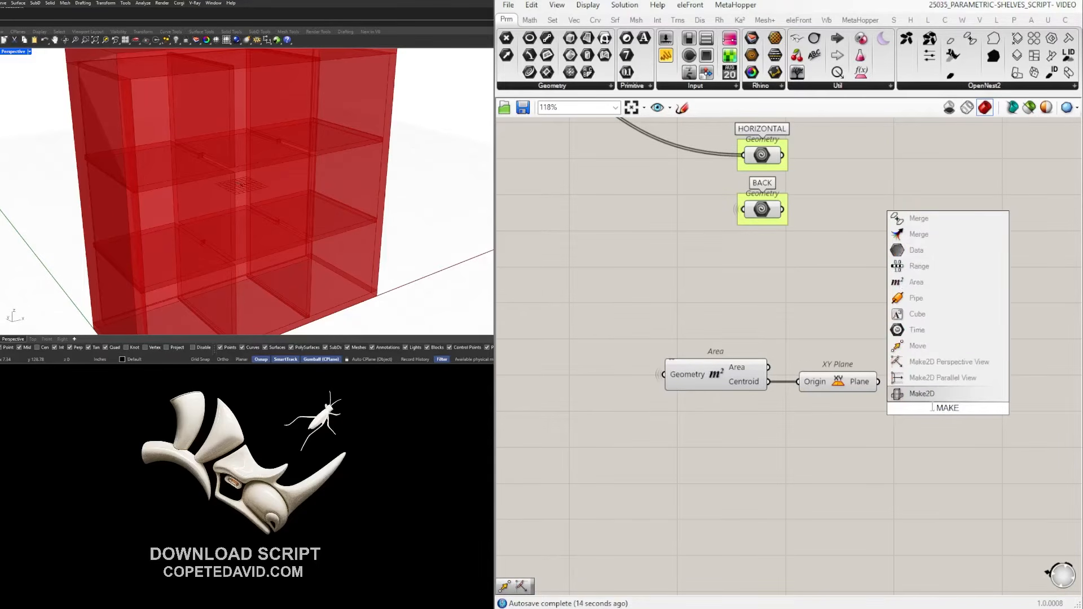
pyautogui.click(966, 388)
pyautogui.moveTo(981, 437); pyautogui.dragTo(732, 444, button='right')
pyautogui.scroll(-1, 733, 444)
pyautogui.moveTo(719, 415); pyautogui.dragTo(815, 412)
# Wire the XY Plane output into Make2D's View input.
pyautogui.click(620, 399)
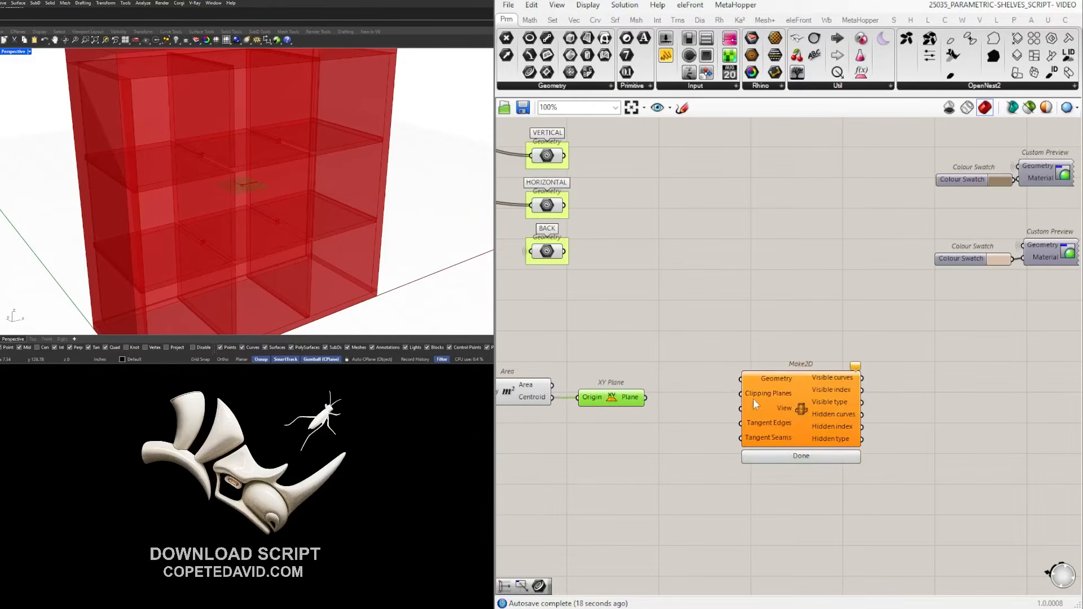
pyautogui.click(642, 410)
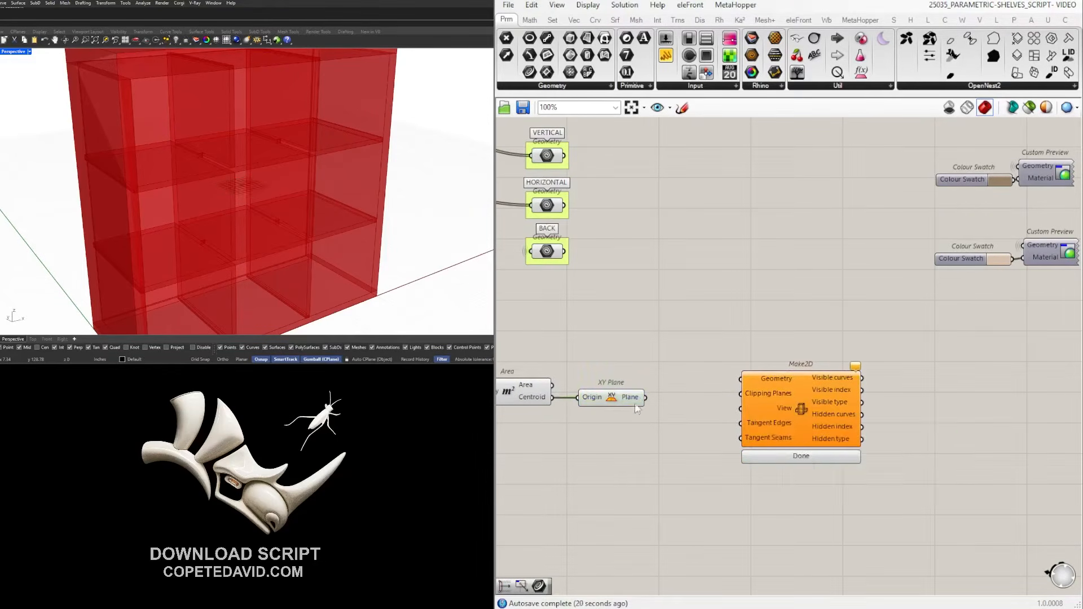
pyautogui.scroll(2, 641, 410)
pyautogui.click(697, 375)
pyautogui.moveTo(712, 375); pyautogui.dragTo(823, 374)
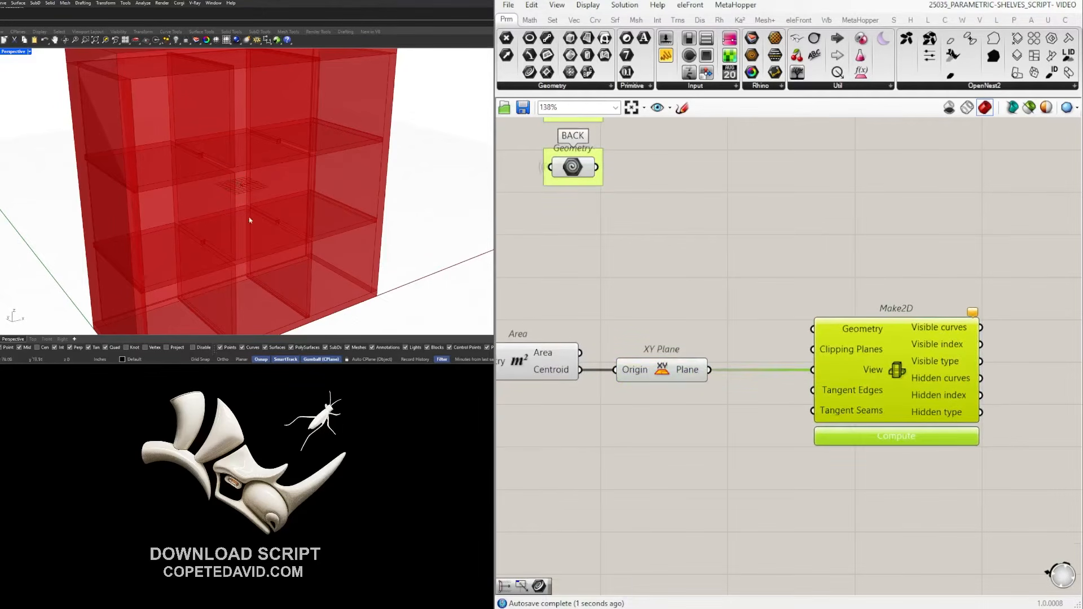
pyautogui.scroll(-5, 249, 273)
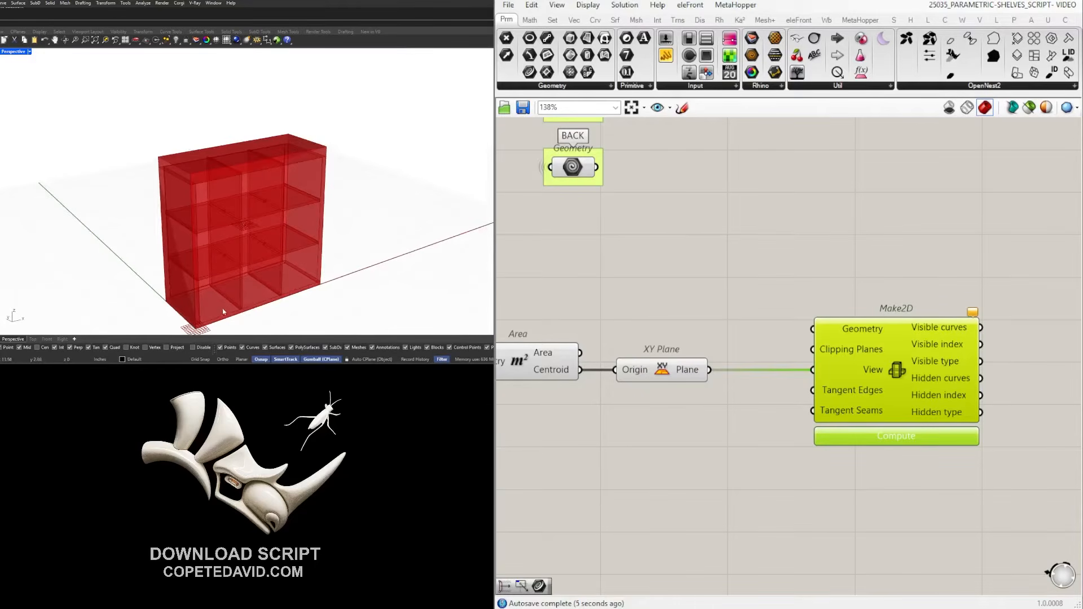
# Move Area and XY Plane next to Make2D and hide the wire into its Geometry input.
pyautogui.scroll(-3, 807, 466)
pyautogui.moveTo(764, 466); pyautogui.dragTo(856, 472, button='right')
pyautogui.click(856, 473)
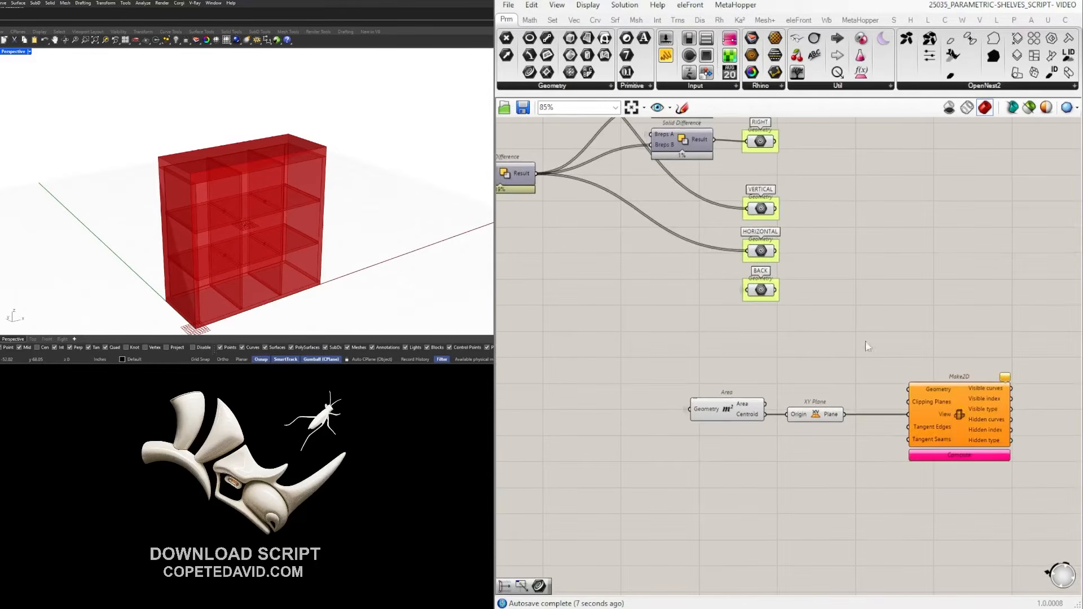
pyautogui.moveTo(861, 355); pyautogui.dragTo(712, 376, button='right')
pyautogui.moveTo(614, 433); pyautogui.dragTo(589, 424)
pyautogui.moveTo(583, 424); pyautogui.dragTo(620, 424)
pyautogui.click(638, 386)
pyautogui.moveTo(779, 414); pyautogui.dragTo(706, 434, button='right')
pyautogui.rightClick(705, 428)
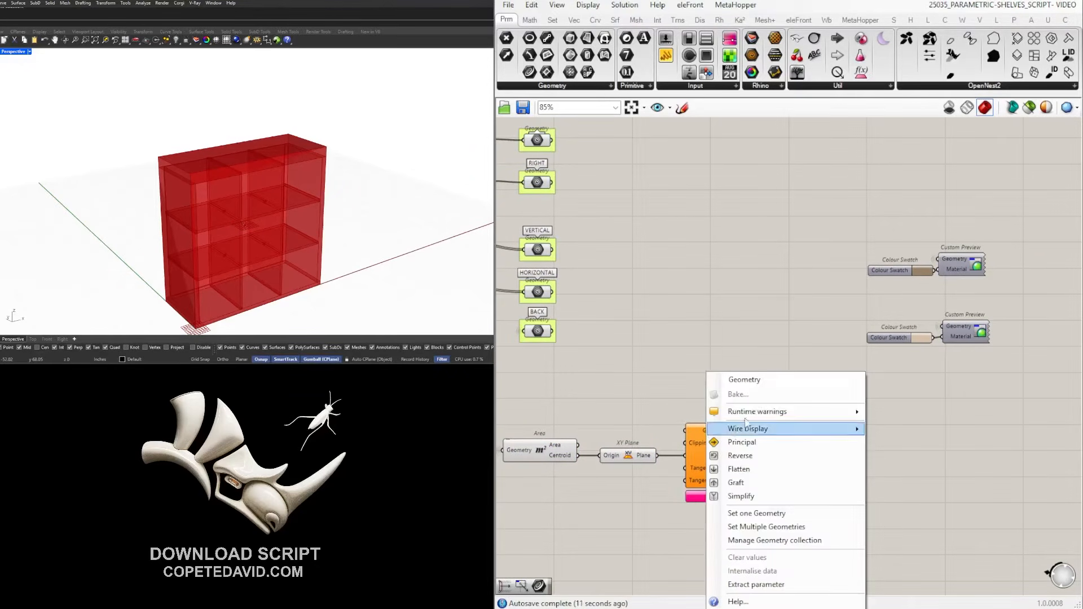
pyautogui.moveTo(761, 430)
pyautogui.click(907, 459)
# Shift the Area, XY Plane and Make2D group down and to the right.
pyautogui.moveTo(998, 512); pyautogui.dragTo(549, 415)
pyautogui.scroll(-4, 752, 446)
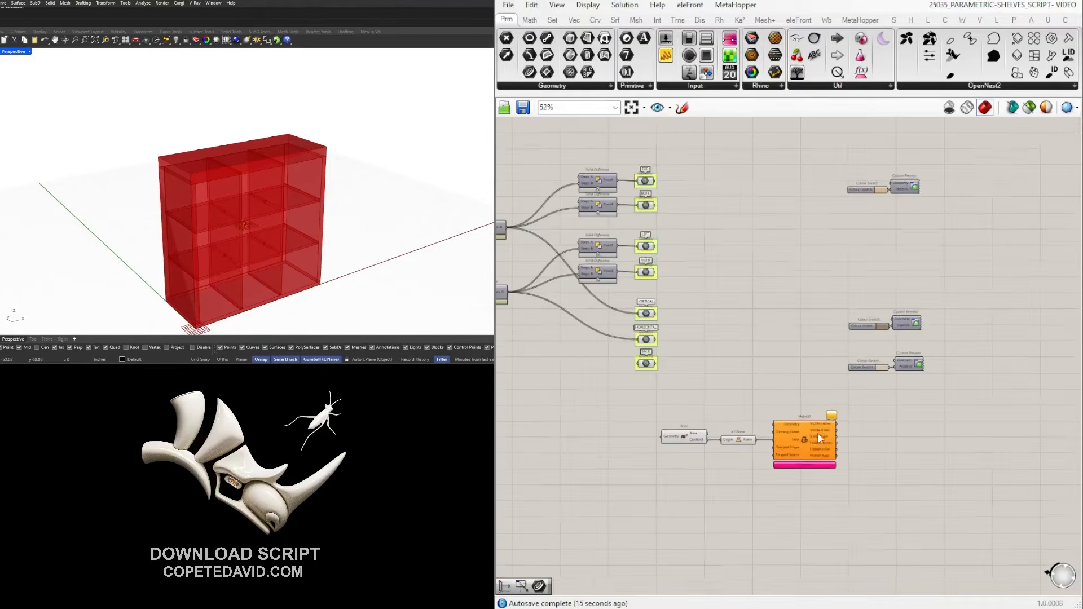
pyautogui.moveTo(785, 438); pyautogui.dragTo(831, 472)
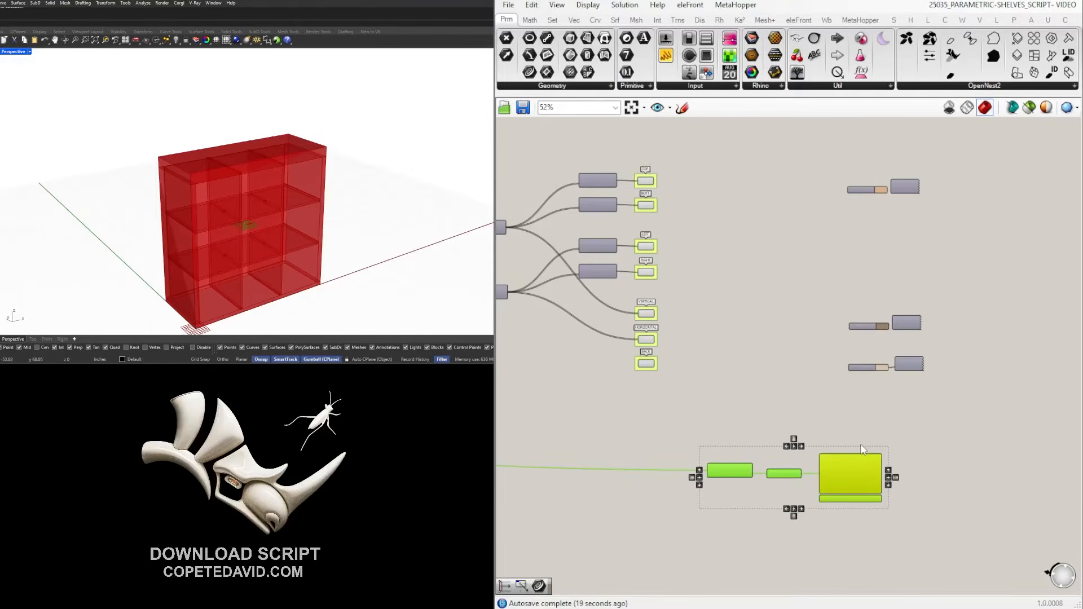
pyautogui.click(702, 414)
pyautogui.scroll(3, 848, 452)
pyautogui.scroll(-2, 671, 334)
pyautogui.scroll(2, 650, 323)
# Feed the BOTT panel into Make2D's Geometry and compute the bottom panel projection.
pyautogui.moveTo(569, 133); pyautogui.dragTo(694, 301, button='right')
pyautogui.scroll(1, 680, 220)
pyautogui.scroll(-4, 701, 257)
pyautogui.moveTo(674, 245); pyautogui.dragTo(830, 444)
pyautogui.scroll(4, 790, 418)
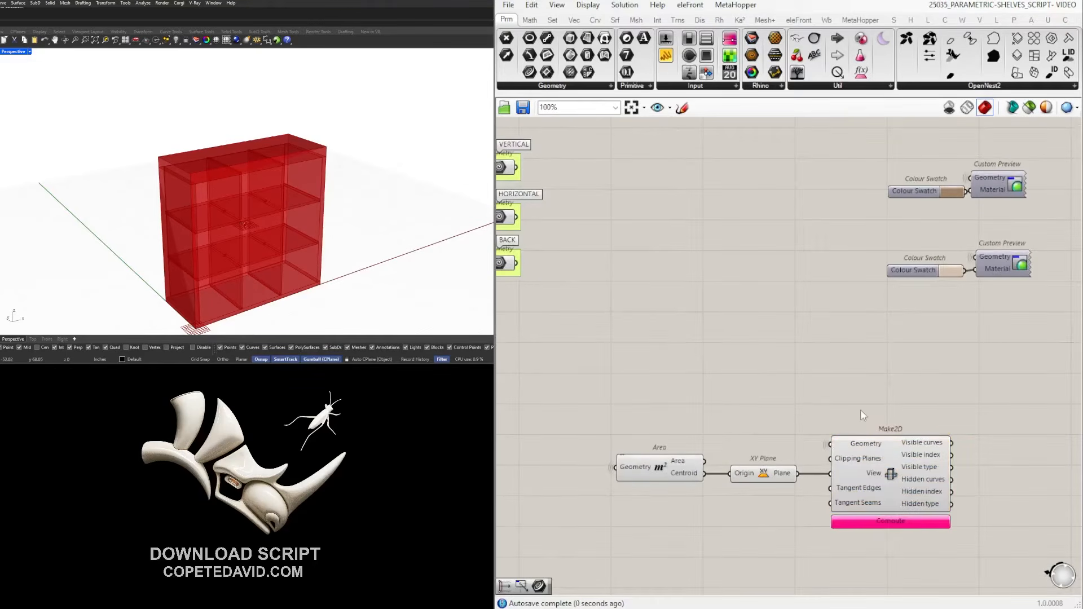
pyautogui.click(893, 473)
pyautogui.moveTo(999, 485); pyautogui.dragTo(884, 406, button='right')
pyautogui.click(884, 406)
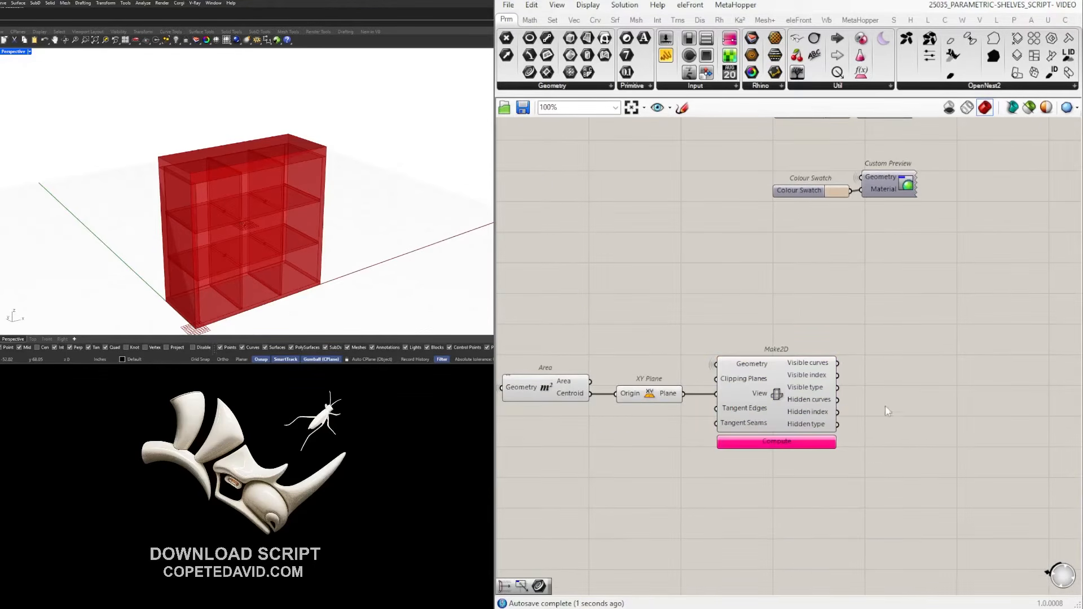
pyautogui.click(780, 443)
pyautogui.click(790, 402)
pyautogui.scroll(-5, 270, 237)
pyautogui.scroll(6, 230, 282)
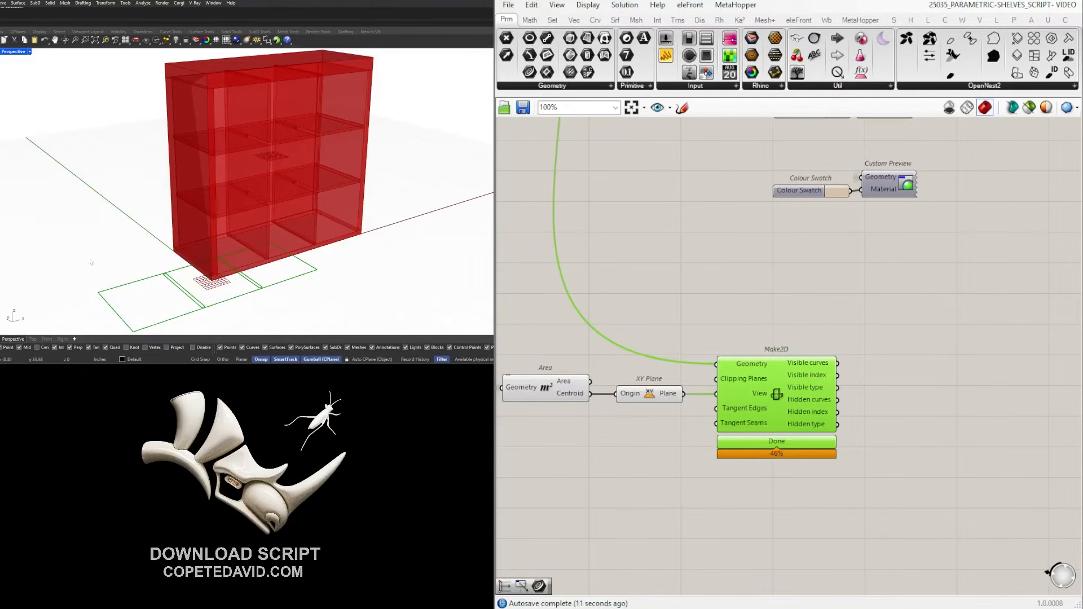
pyautogui.scroll(-3, 960, 374)
# Alt-drag Make2D downward to duplicate it with its input wires.
pyautogui.moveTo(956, 496); pyautogui.dragTo(960, 414)
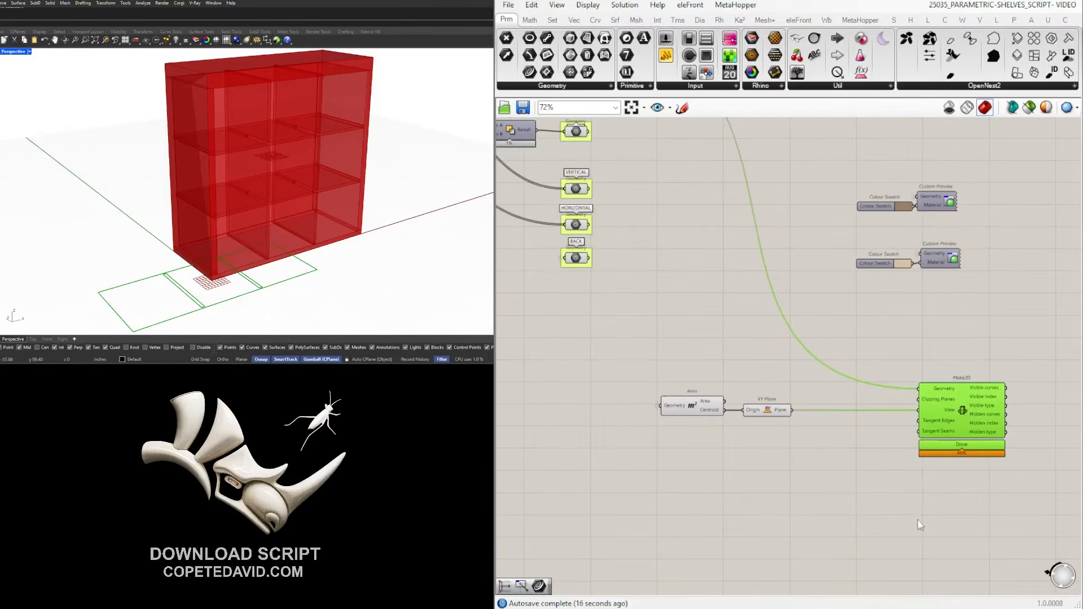
pyautogui.click(1000, 474)
pyautogui.click(959, 426)
pyautogui.click(873, 433)
pyautogui.moveTo(916, 420); pyautogui.dragTo(839, 410, button='right')
pyautogui.keyDown('alt'); pyautogui.moveTo(877, 410); pyautogui.dragTo(878, 488); pyautogui.keyUp('alt')
# Add a Flip Plane fed by the XY Plane and use it as the copied Make2D's View.
pyautogui.doubleClick(751, 483)
pyautogui.write('FLIPP')
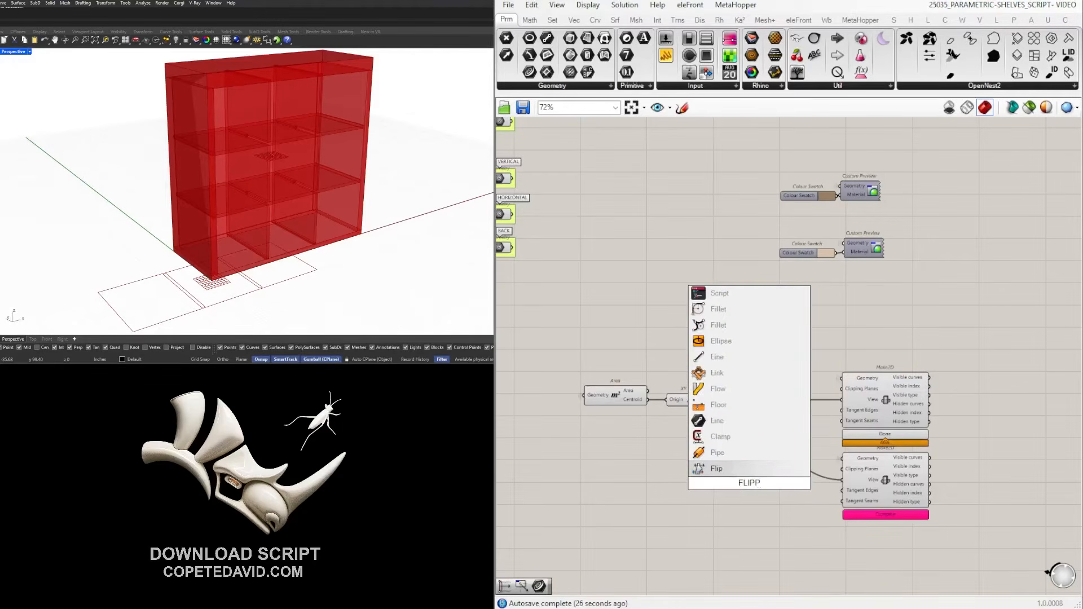
pyautogui.press('BackSpace')
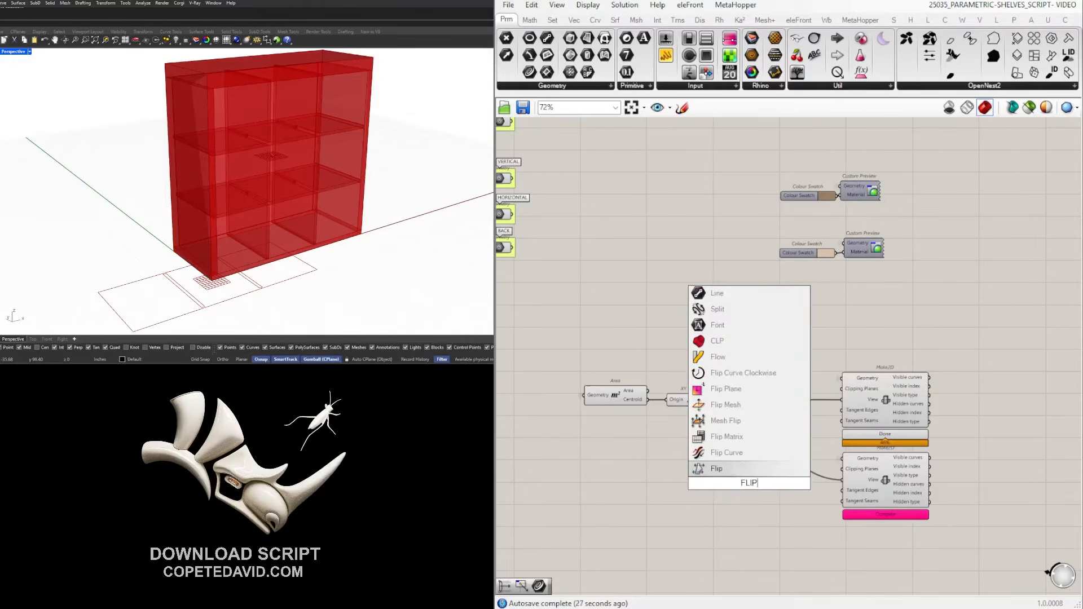
pyautogui.click(735, 390)
pyautogui.moveTo(715, 400); pyautogui.dragTo(841, 480)
pyautogui.moveTo(761, 485); pyautogui.dragTo(790, 480)
# Feed the TOP panel into the second Make2D and compute its projection.
pyautogui.scroll(-3, 790, 389)
pyautogui.moveTo(738, 325); pyautogui.dragTo(802, 395, button='right')
pyautogui.scroll(5, 680, 225)
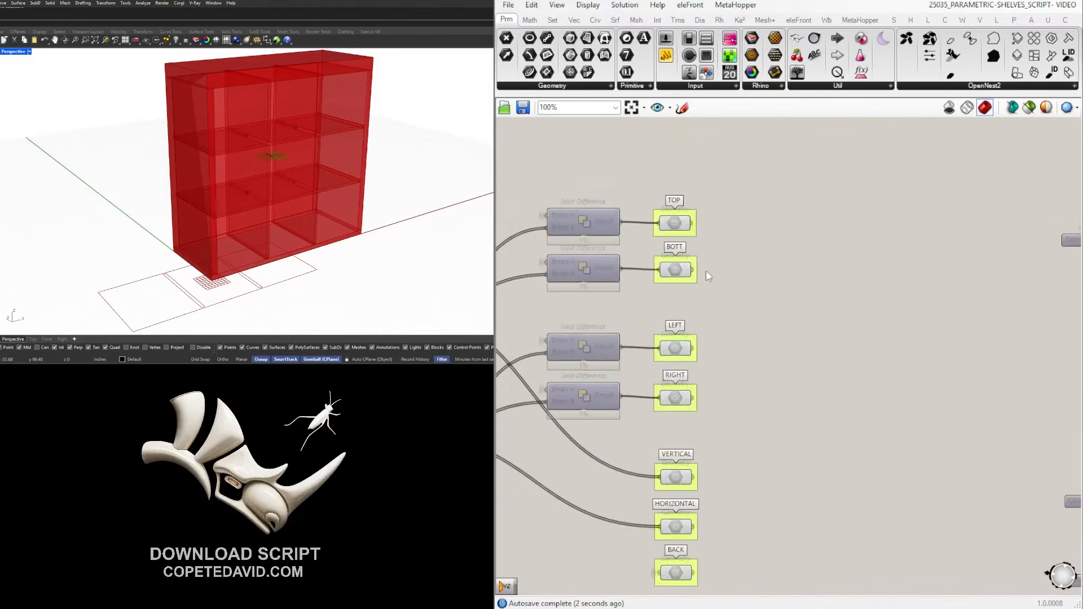
pyautogui.click(693, 229)
pyautogui.click(681, 226)
pyautogui.moveTo(692, 223); pyautogui.dragTo(896, 406)
pyautogui.scroll(-5, 717, 232)
pyautogui.scroll(6, 823, 400)
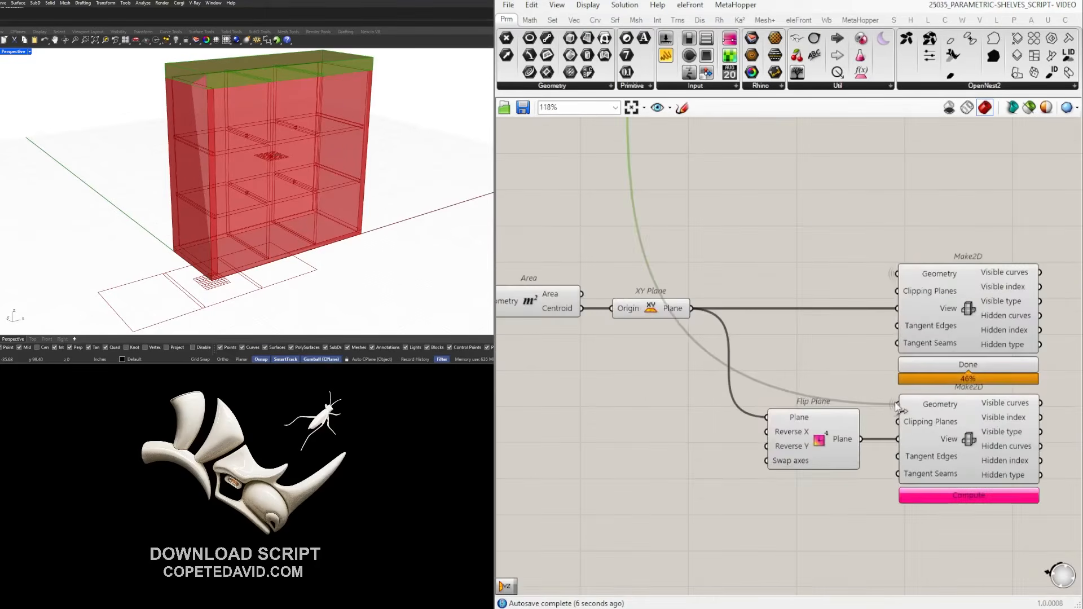
pyautogui.moveTo(948, 539); pyautogui.dragTo(845, 520, button='right')
pyautogui.click(846, 517)
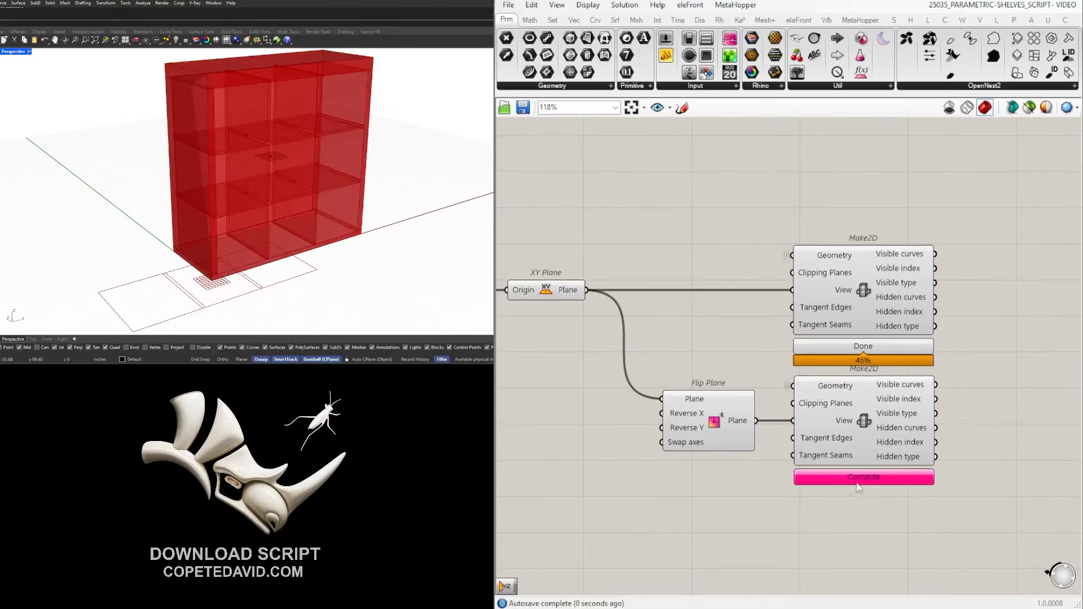
pyautogui.click(896, 478)
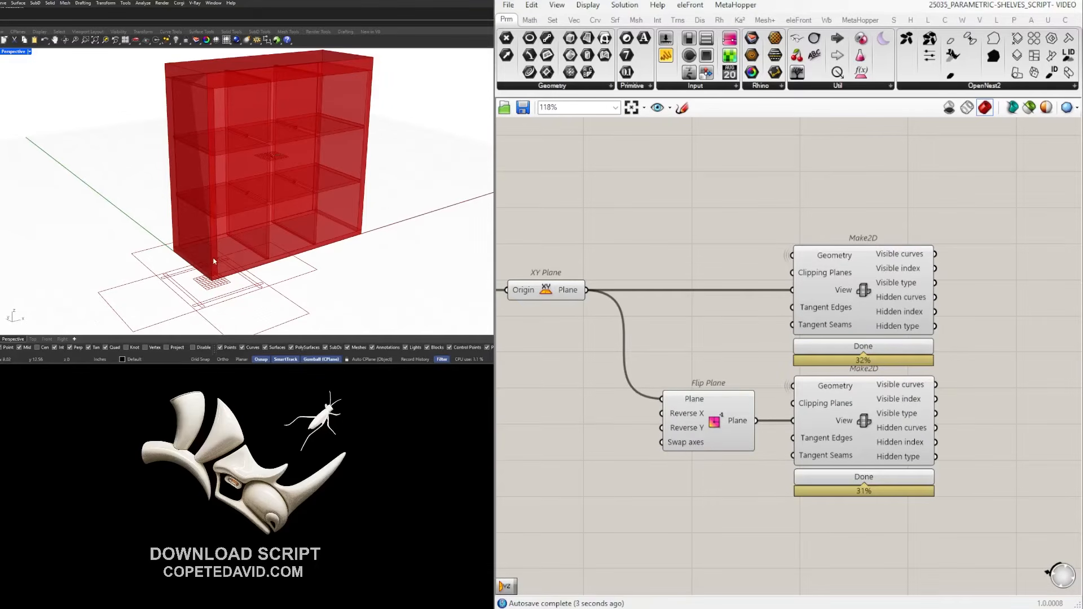
# Turn off the preview of the extrusion and panel breakdown components.
pyautogui.scroll(-1, 928, 458)
pyautogui.moveTo(1044, 534); pyautogui.dragTo(935, 519, button='right')
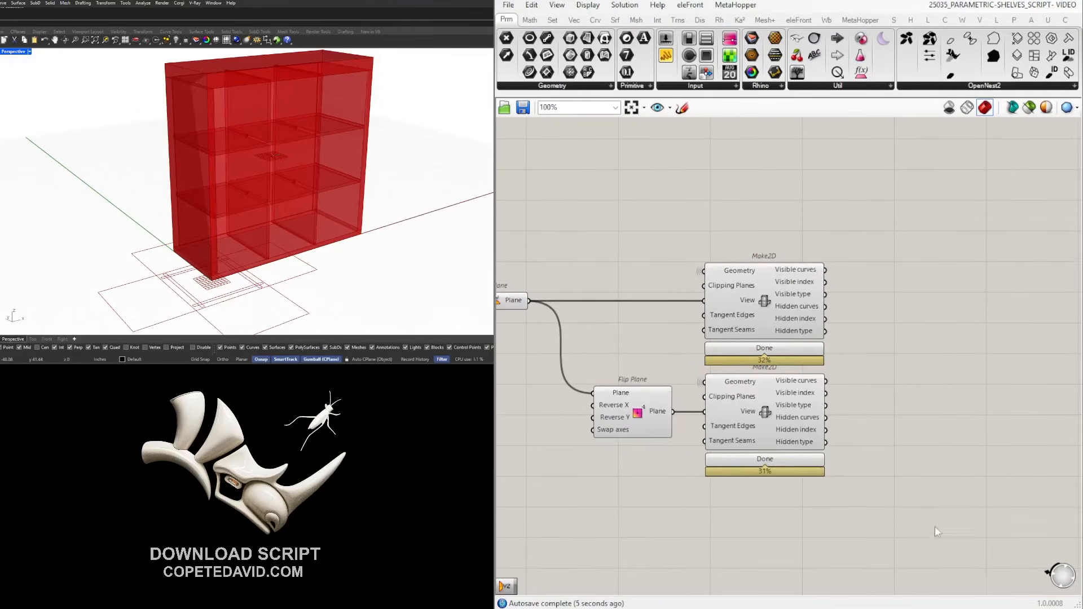
pyautogui.moveTo(929, 531); pyautogui.dragTo(788, 271)
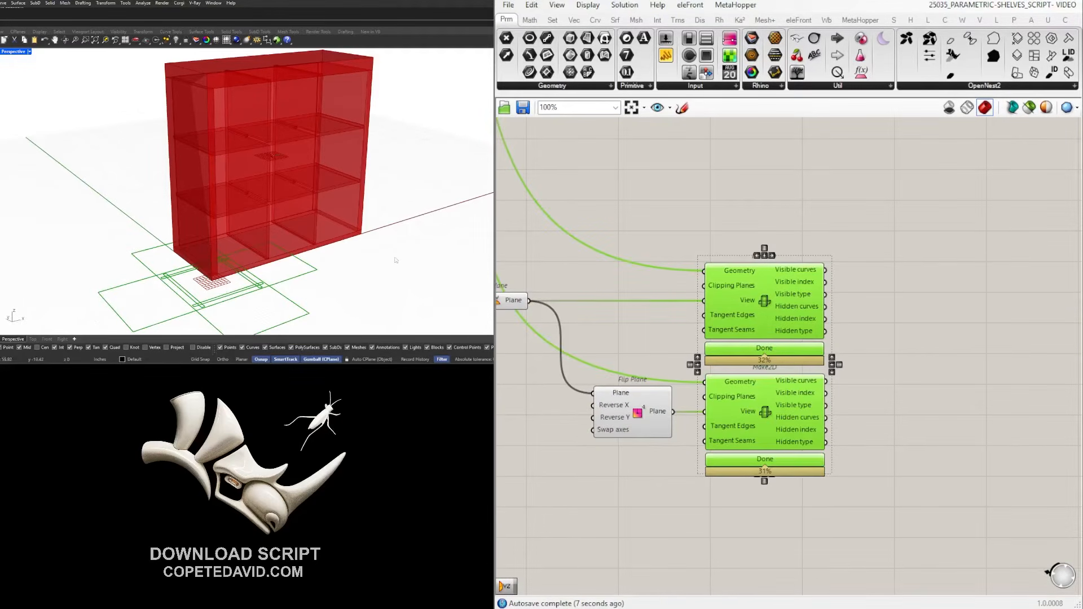
pyautogui.click(967, 370)
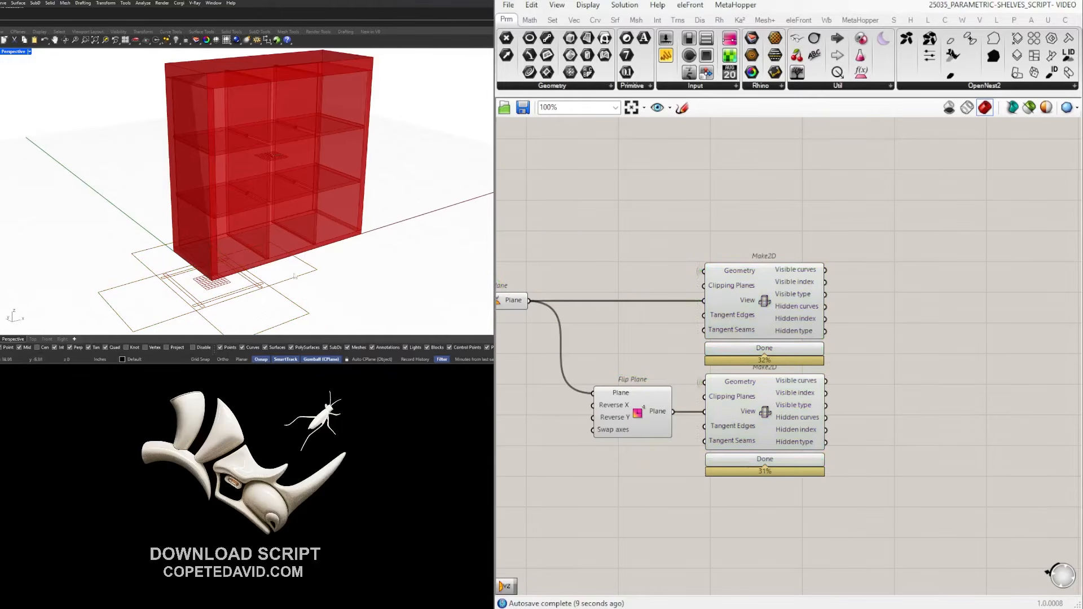
pyautogui.scroll(-10, 941, 357)
pyautogui.scroll(8, 628, 363)
pyautogui.moveTo(712, 386); pyautogui.dragTo(646, 303)
pyautogui.middleClick(658, 280)
pyautogui.click(688, 245)
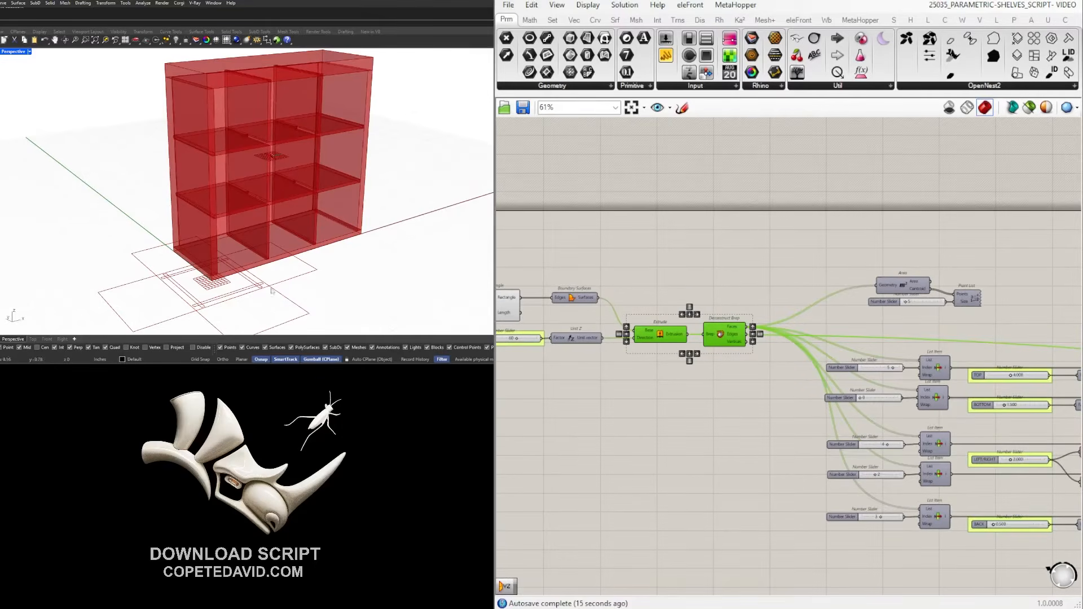
# Disable the preview of the projection group's flat outlines.
pyautogui.scroll(-5, 641, 366)
pyautogui.scroll(5, 819, 395)
pyautogui.moveTo(995, 516); pyautogui.dragTo(769, 315)
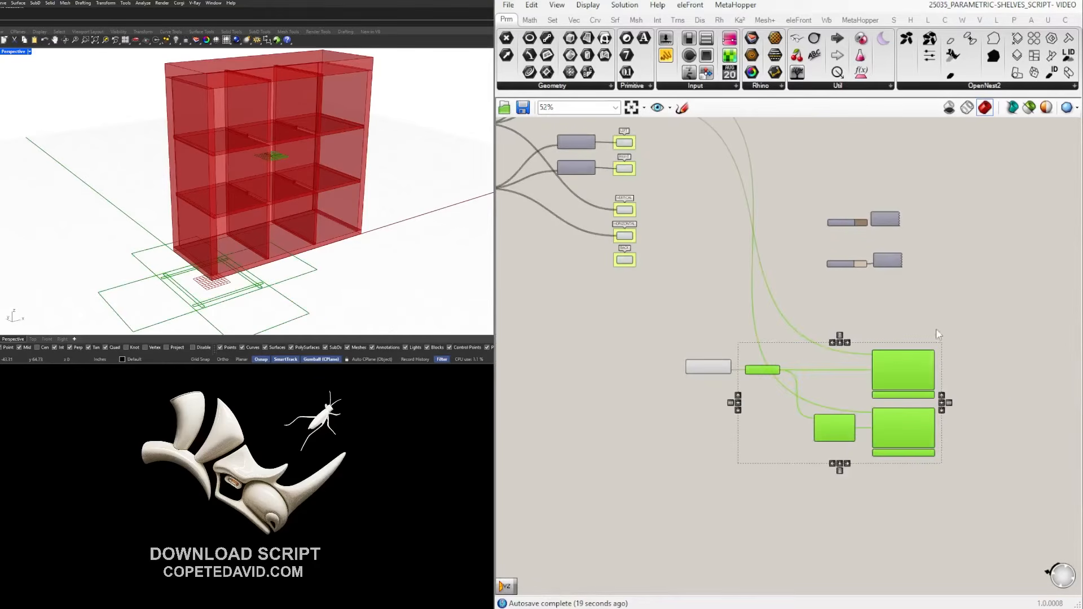
pyautogui.scroll(2, 956, 425)
pyautogui.middleClick(819, 283)
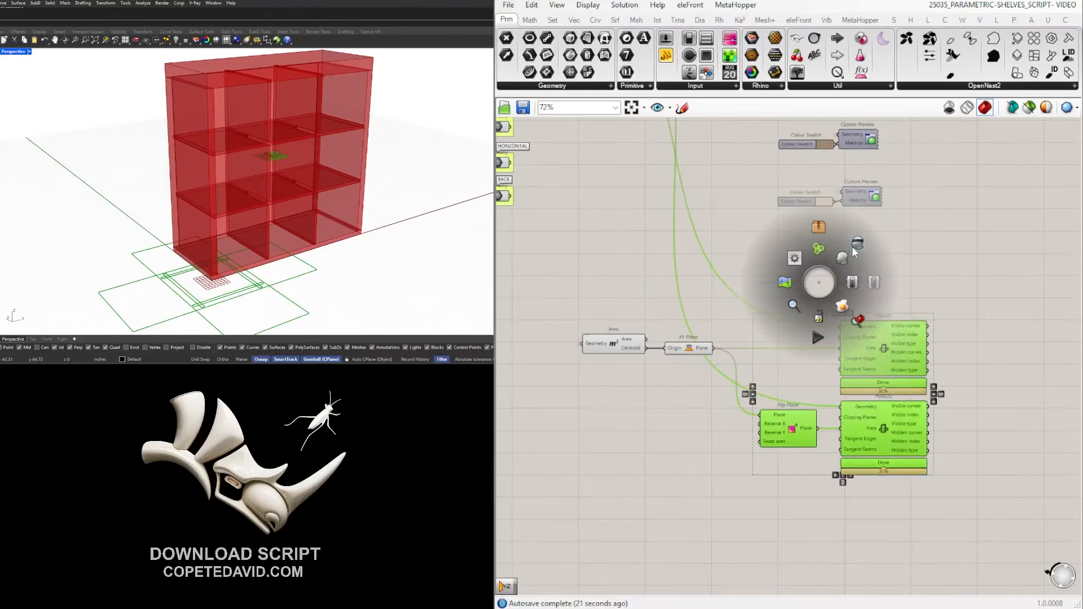
pyautogui.click(855, 247)
# Move the Area component left and tidy the layout around the XY Plane.
pyautogui.click(820, 272)
pyautogui.moveTo(627, 340); pyautogui.dragTo(562, 339)
pyautogui.click(645, 310)
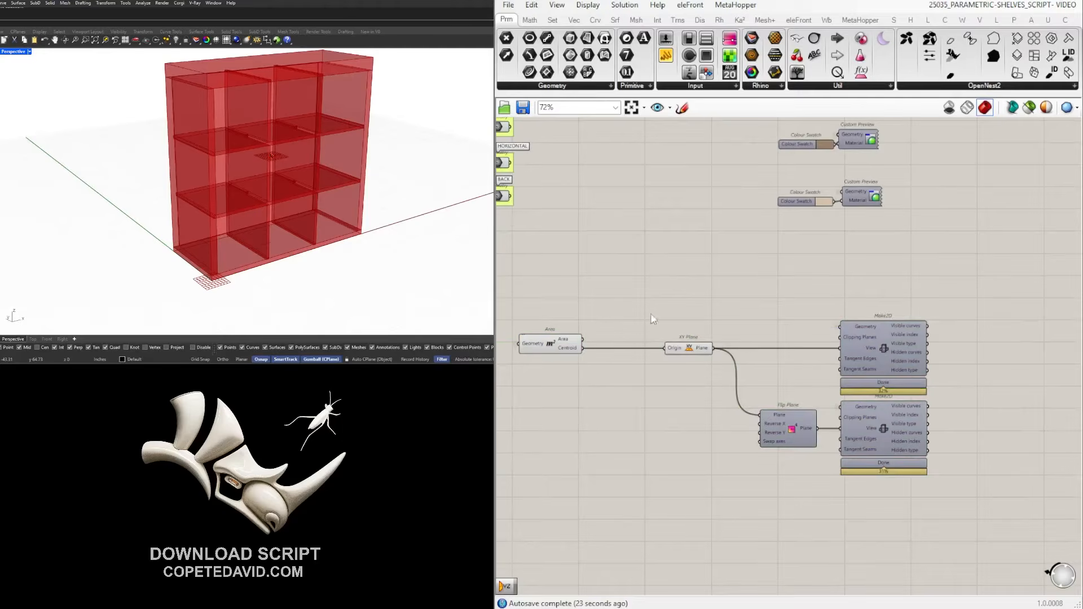
pyautogui.scroll(-3, 713, 372)
pyautogui.moveTo(749, 400); pyautogui.dragTo(804, 416, button='right')
pyautogui.scroll(3, 844, 410)
pyautogui.scroll(-3, 832, 402)
pyautogui.scroll(3, 810, 393)
pyautogui.click(740, 370)
pyautogui.middleClick(734, 366)
pyautogui.click(787, 331)
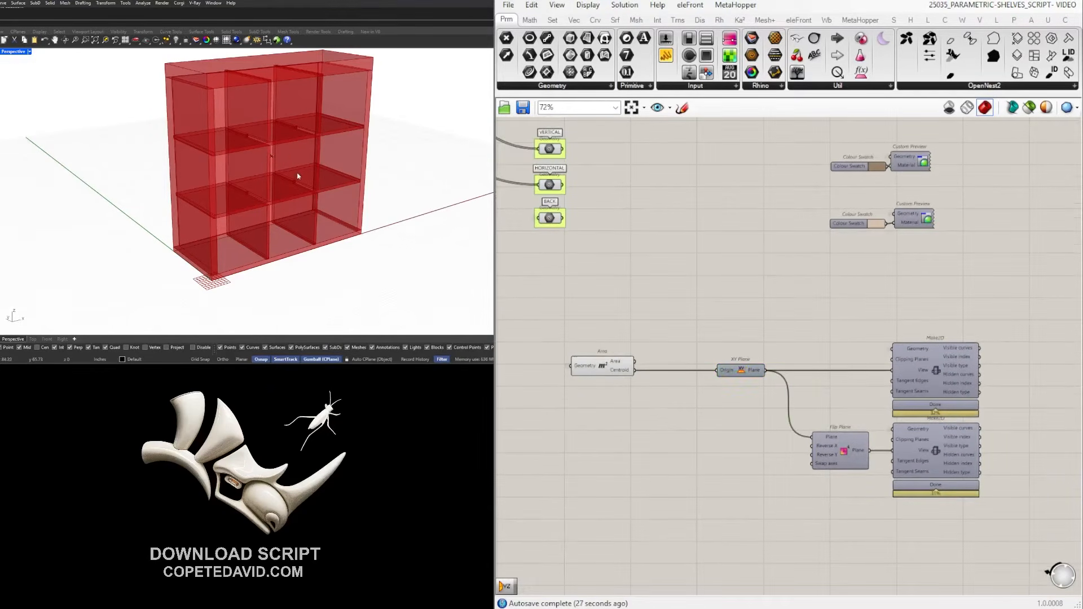
pyautogui.scroll(-2, 699, 235)
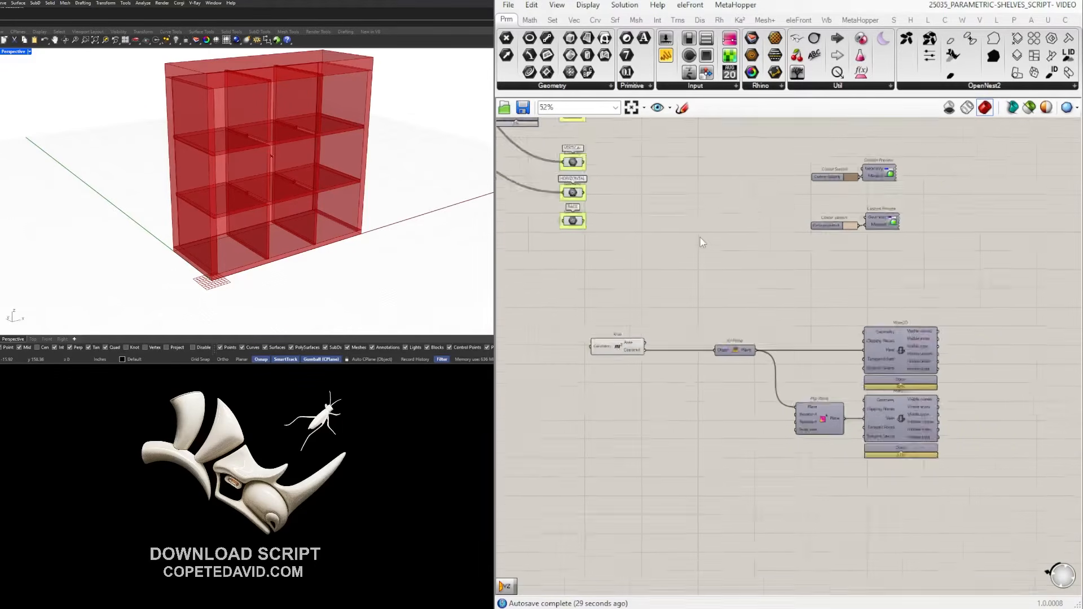
pyautogui.scroll(2, 737, 381)
pyautogui.doubleClick(738, 342)
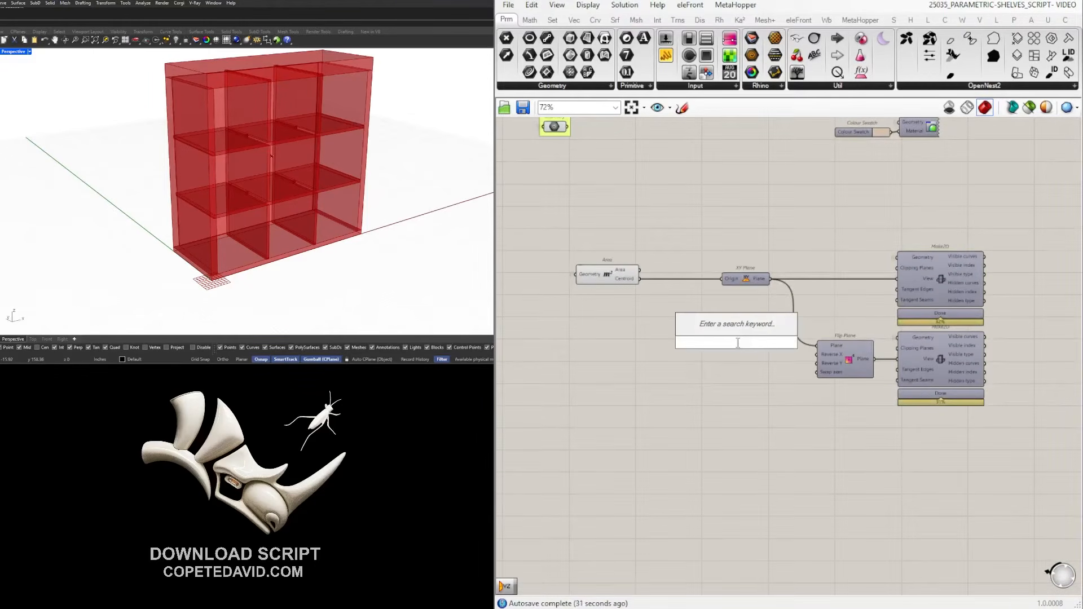
# Add a YZ Plane with its origin at Area's centroid.
pyautogui.write('YZ')
pyautogui.click(735, 331)
pyautogui.click(741, 278)
pyautogui.click(647, 277)
pyautogui.moveTo(640, 278); pyautogui.dragTo(755, 434)
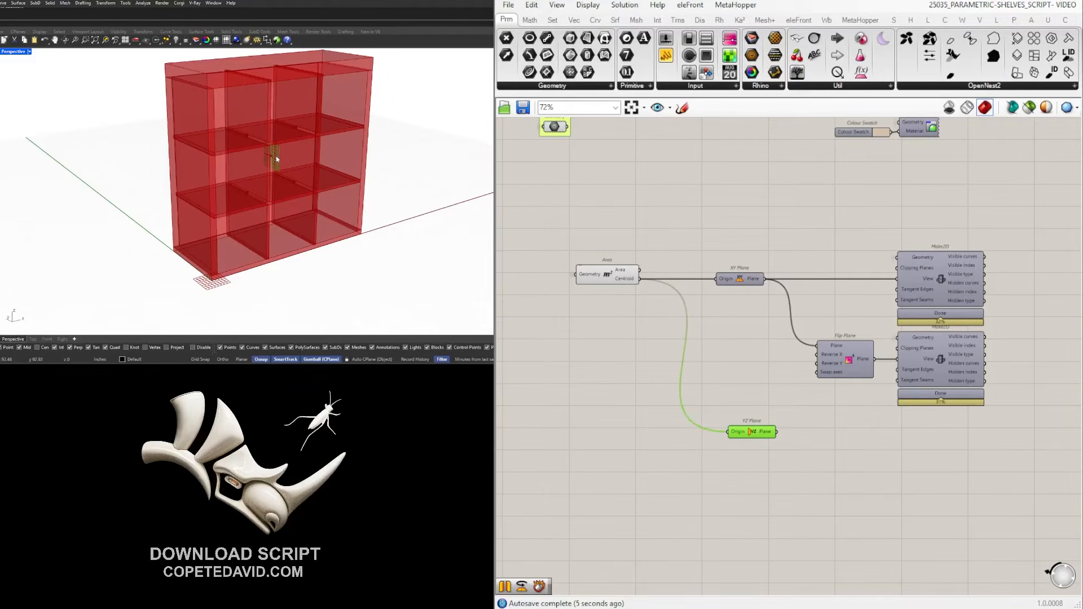
pyautogui.click(866, 438)
# Duplicate the first Make2D below the others and use the YZ Plane as its View.
pyautogui.scroll(-2, 867, 438)
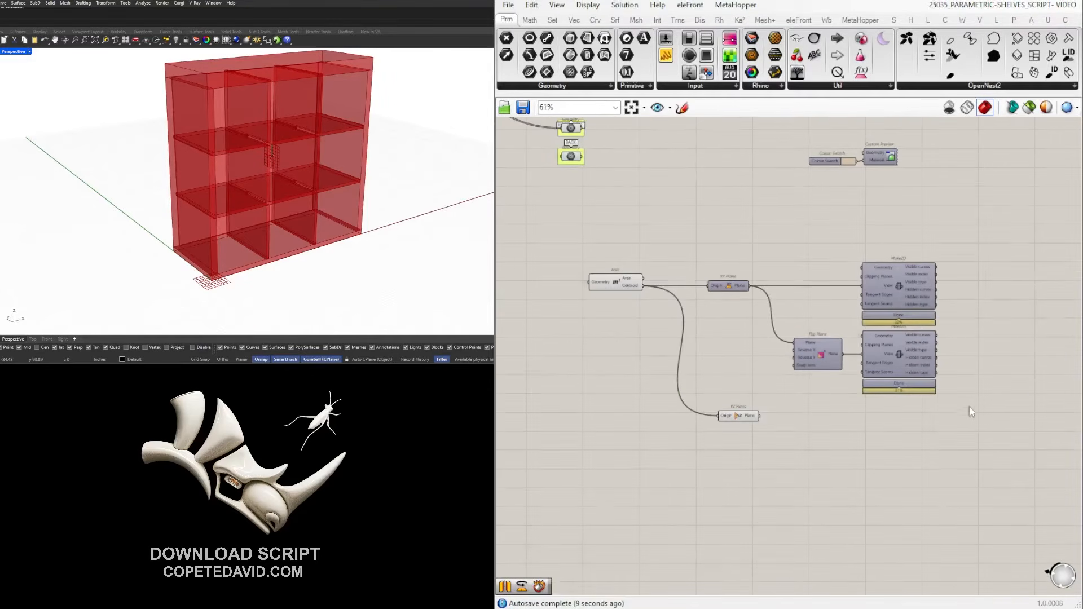
pyautogui.keyDown('alt'); pyautogui.moveTo(902, 286); pyautogui.dragTo(901, 426); pyautogui.keyUp('alt')
pyautogui.click(733, 416)
pyautogui.scroll(2, 762, 420)
pyautogui.moveTo(761, 420); pyautogui.dragTo(733, 431)
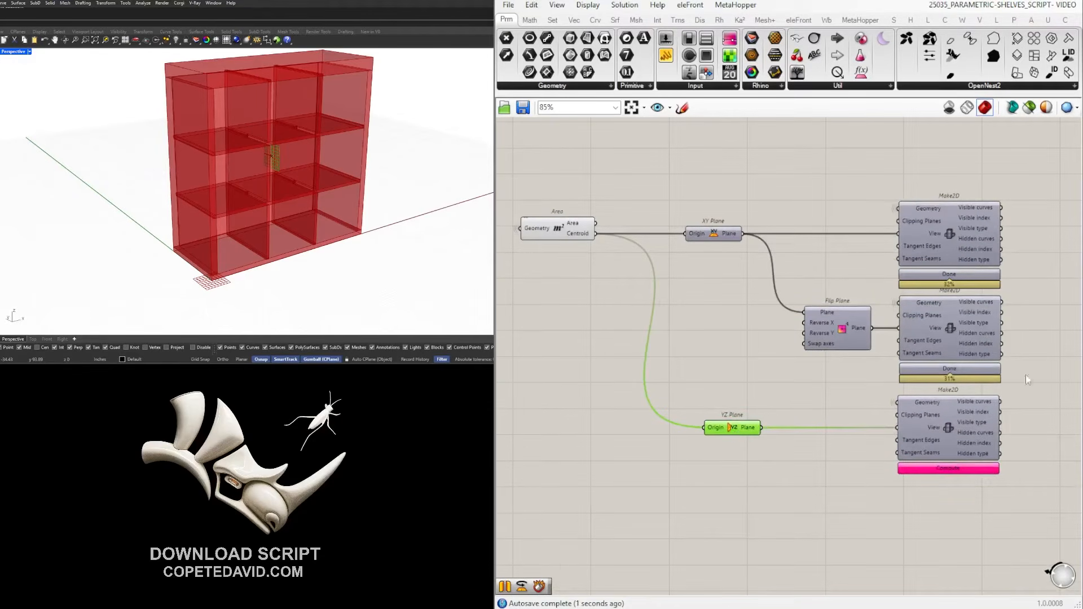
# Feed the LEFT panel into the third Make2D and compute its projection.
pyautogui.click(942, 427)
pyautogui.scroll(-5, 661, 285)
pyautogui.moveTo(657, 301); pyautogui.dragTo(721, 383, button='right')
pyautogui.scroll(6, 666, 223)
pyautogui.moveTo(712, 155); pyautogui.dragTo(692, 231, button='right')
pyautogui.scroll(-5, 711, 212)
pyautogui.moveTo(669, 202); pyautogui.dragTo(926, 453)
pyautogui.scroll(5, 834, 442)
pyautogui.moveTo(897, 457); pyautogui.dragTo(751, 403, button='right')
pyautogui.click(844, 493)
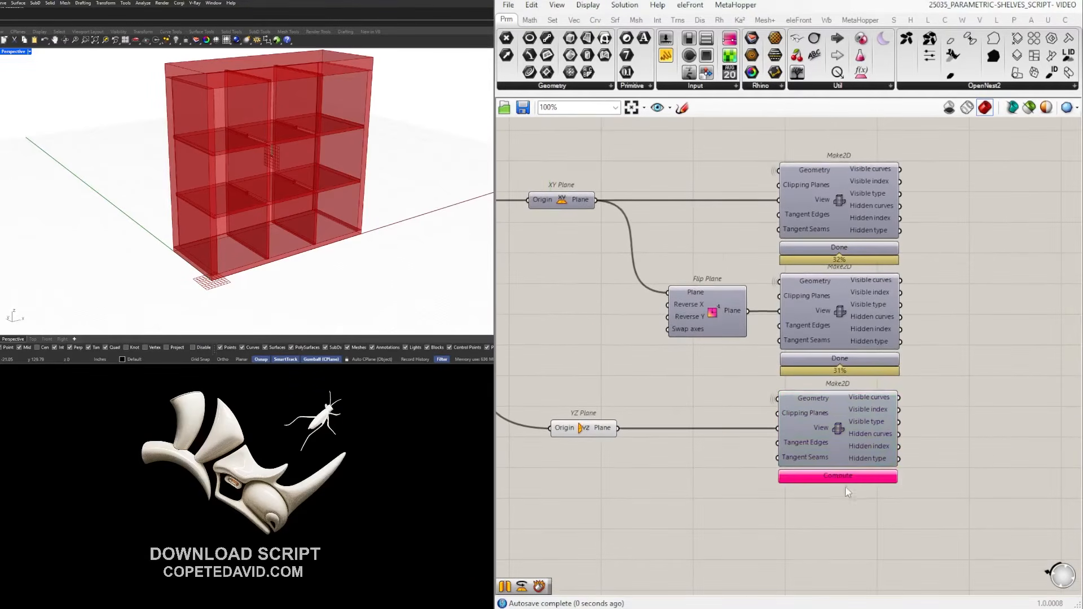
pyautogui.click(853, 478)
# Turn on the preview of the left panel's flat outline.
pyautogui.click(846, 427)
pyautogui.middleClick(841, 422)
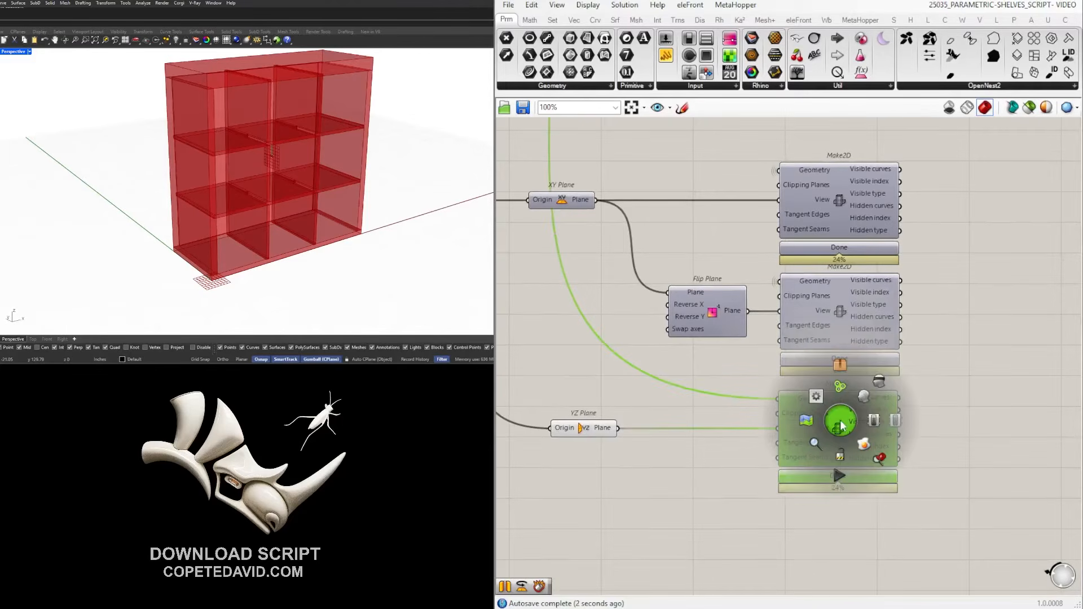
pyautogui.click(867, 396)
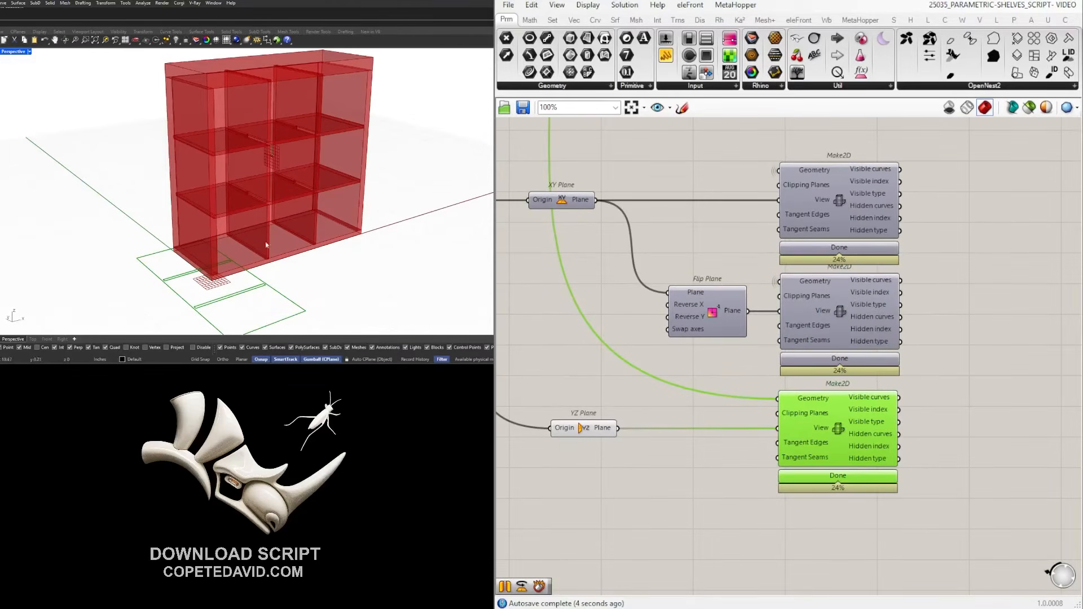
pyautogui.scroll(-3, 838, 422)
pyautogui.click(767, 510)
pyautogui.moveTo(756, 443); pyautogui.dragTo(822, 428, button='right')
# Duplicate the Flip Plane and Make2D projection pair below the original.
pyautogui.scroll(1, 822, 428)
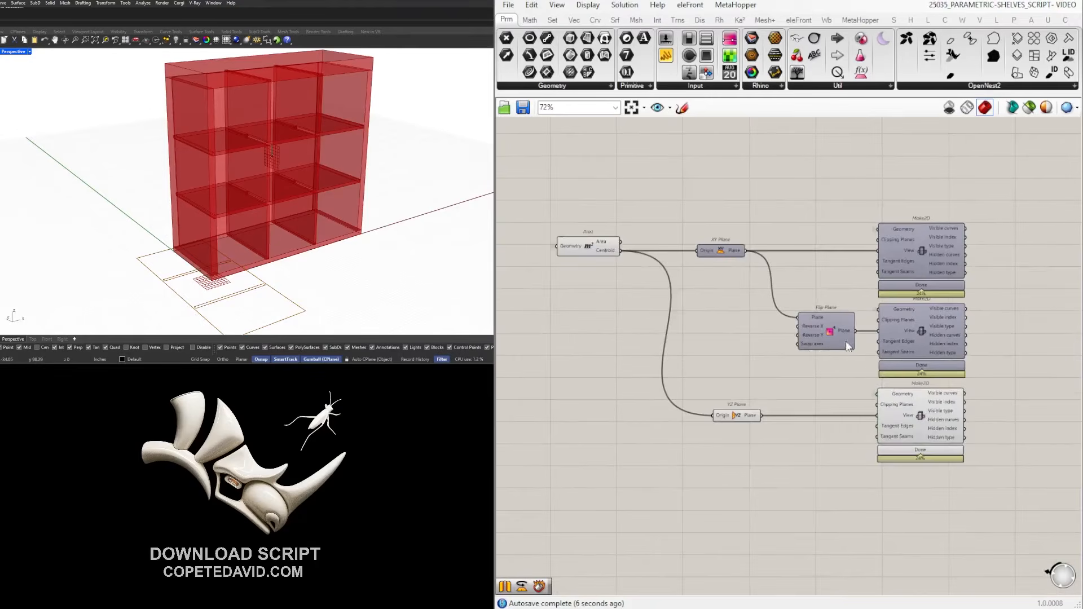
pyautogui.moveTo(1007, 501); pyautogui.dragTo(947, 444, button='right')
pyautogui.moveTo(953, 465); pyautogui.dragTo(849, 366)
pyautogui.keyDown('shift'); pyautogui.click(768, 273); pyautogui.keyUp('shift')
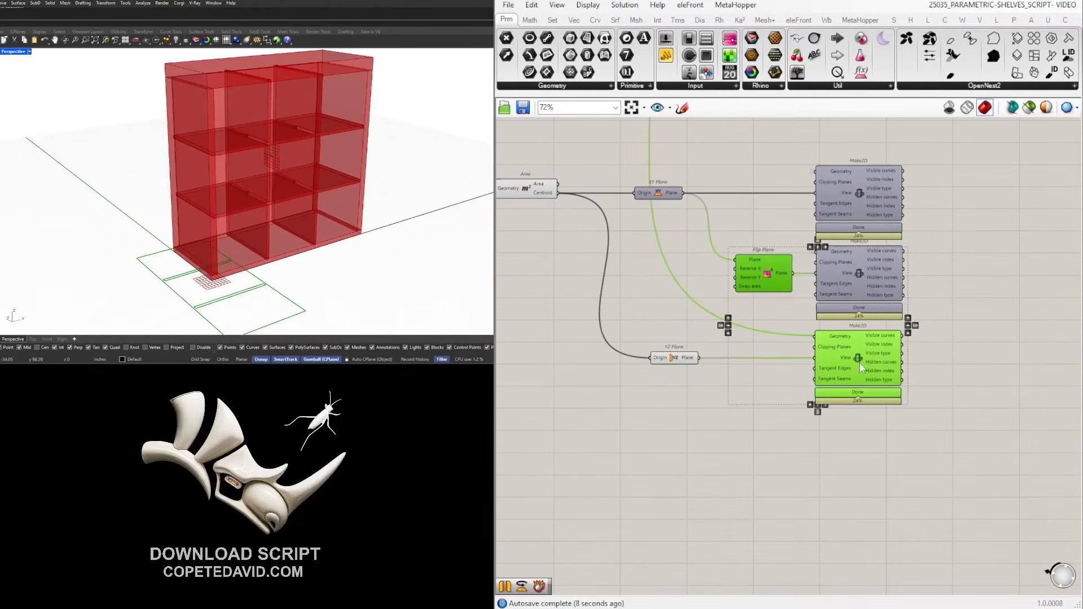
pyautogui.click(936, 358)
pyautogui.moveTo(938, 357); pyautogui.dragTo(728, 243)
pyautogui.keyDown('alt'); pyautogui.moveTo(862, 262); pyautogui.dragTo(864, 438); pyautogui.keyUp('alt')
pyautogui.click(675, 391)
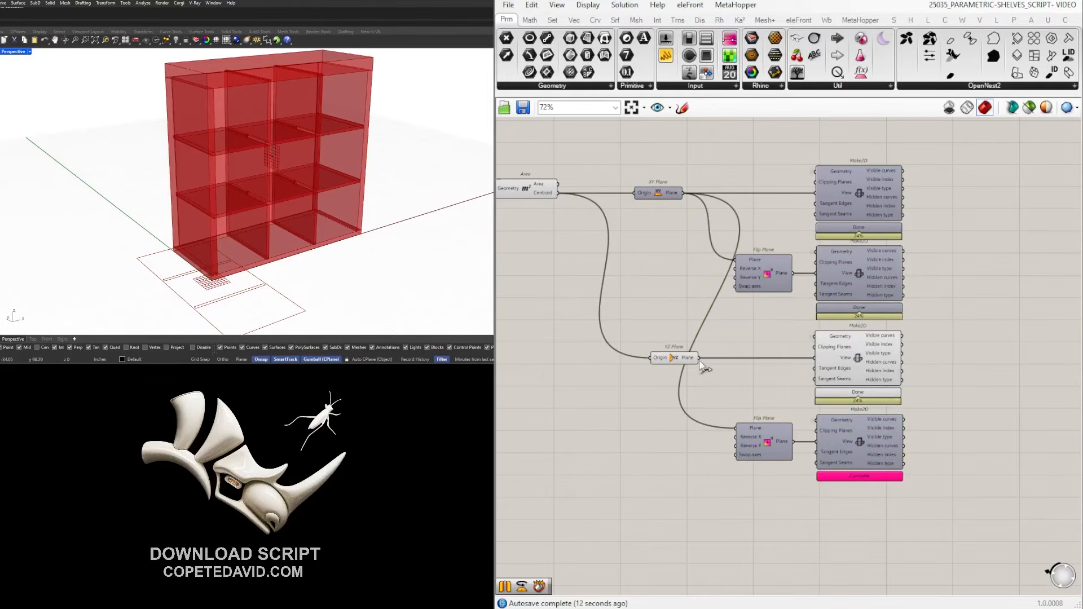
# Feed the YZ Plane into the copied Flip Plane and the right panel into its Make2D, then run it.
pyautogui.moveTo(700, 362); pyautogui.dragTo(736, 427)
pyautogui.click(745, 430)
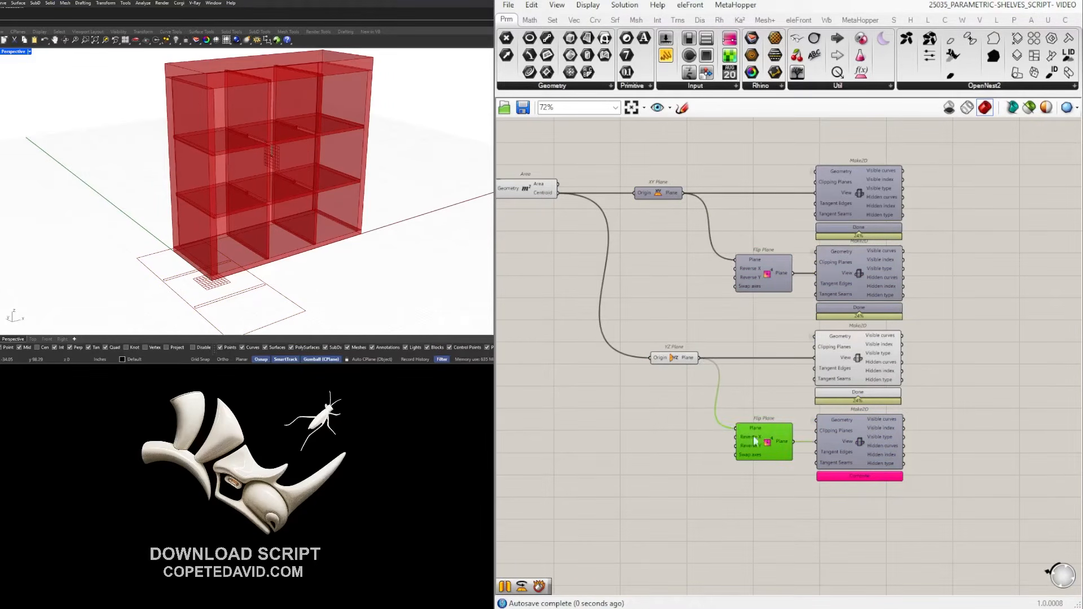
pyautogui.click(885, 436)
pyautogui.scroll(-3, 874, 431)
pyautogui.moveTo(649, 126); pyautogui.dragTo(734, 294, button='right')
pyautogui.scroll(5, 684, 249)
pyautogui.moveTo(694, 295); pyautogui.dragTo(781, 438)
pyautogui.scroll(-7, 727, 293)
pyautogui.scroll(4, 829, 417)
pyautogui.scroll(4, 761, 417)
pyautogui.click(939, 450)
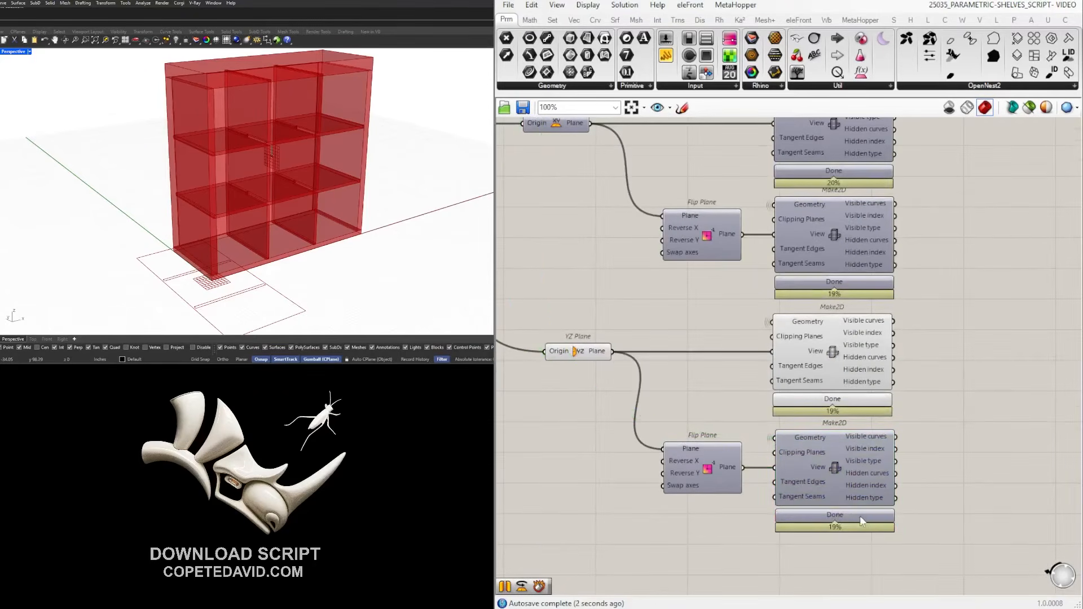
# Show the lower projection's outlines, then bring up preview options for YZ Plane, Flip Plane and both Make2D components.
pyautogui.click(841, 452)
pyautogui.middleClick(840, 451)
pyautogui.click(866, 430)
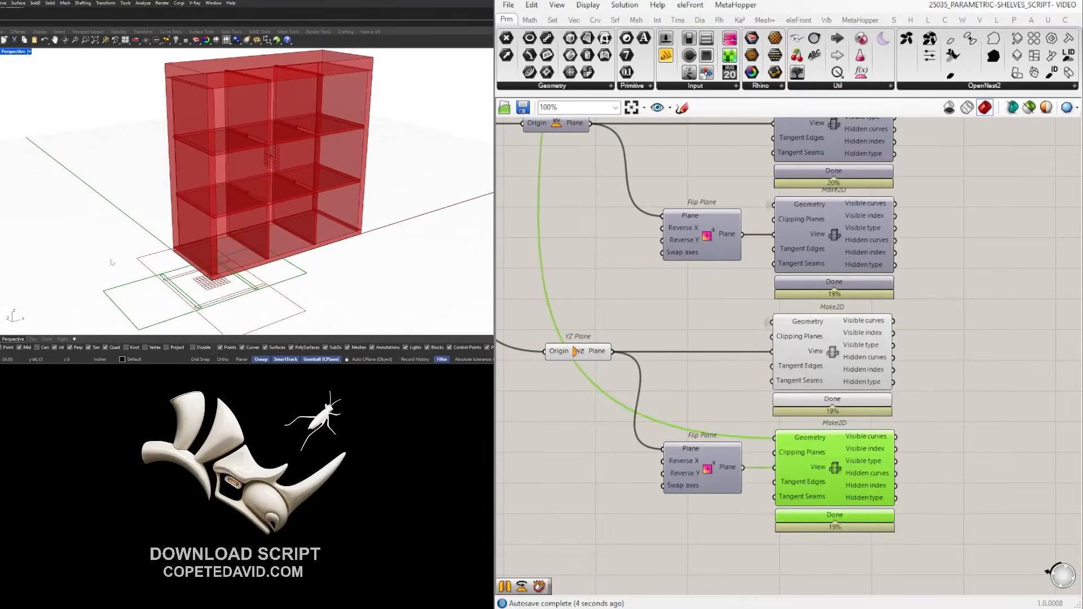
pyautogui.keyDown('shift'); pyautogui.click(852, 351); pyautogui.keyUp('shift')
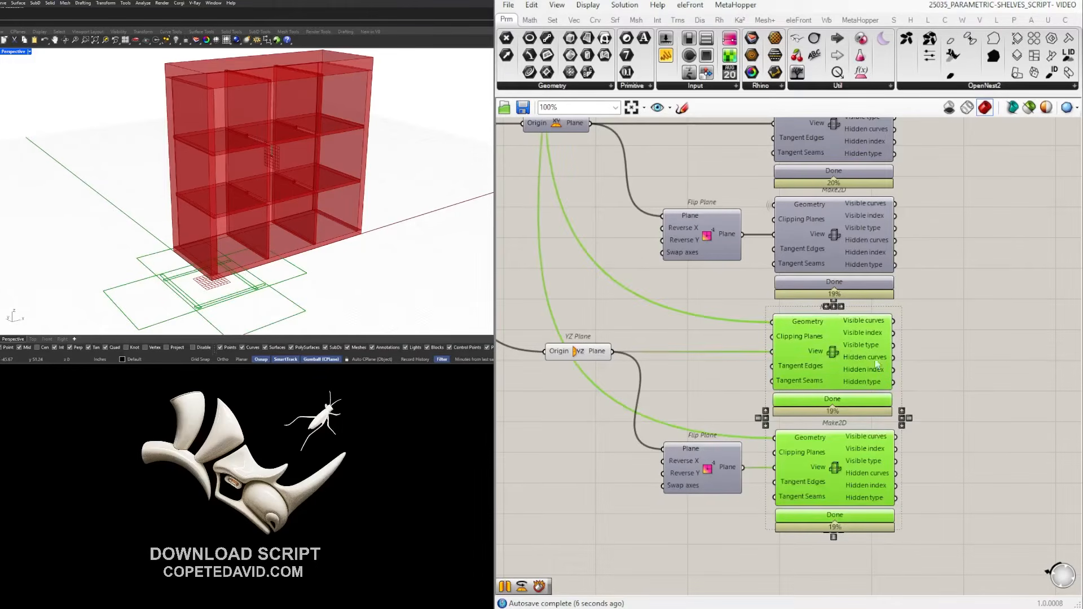
pyautogui.click(941, 389)
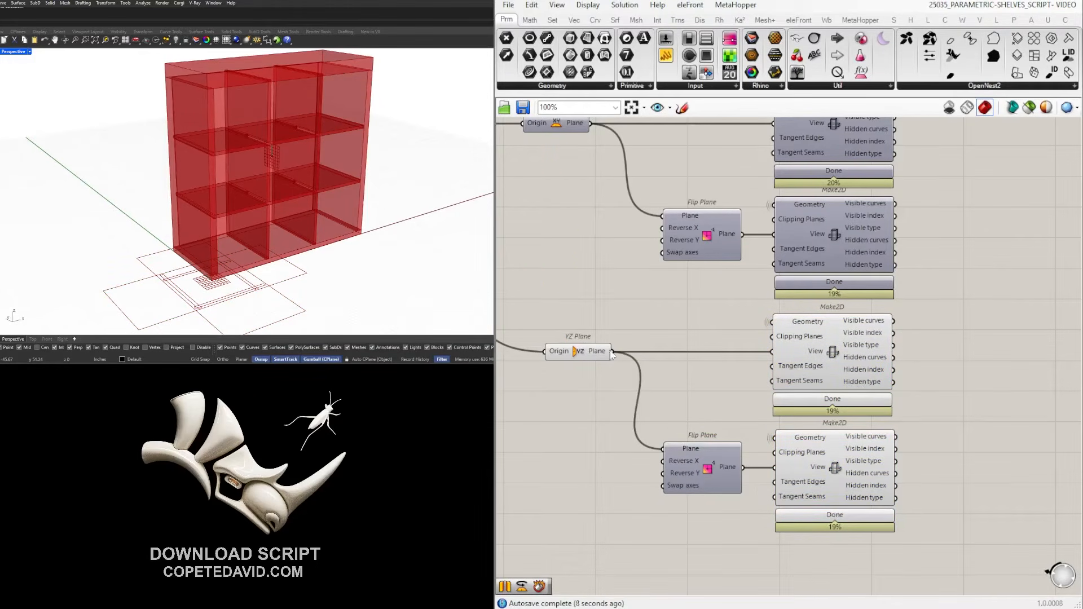
pyautogui.moveTo(933, 542); pyautogui.dragTo(526, 323)
pyautogui.middleClick(616, 305)
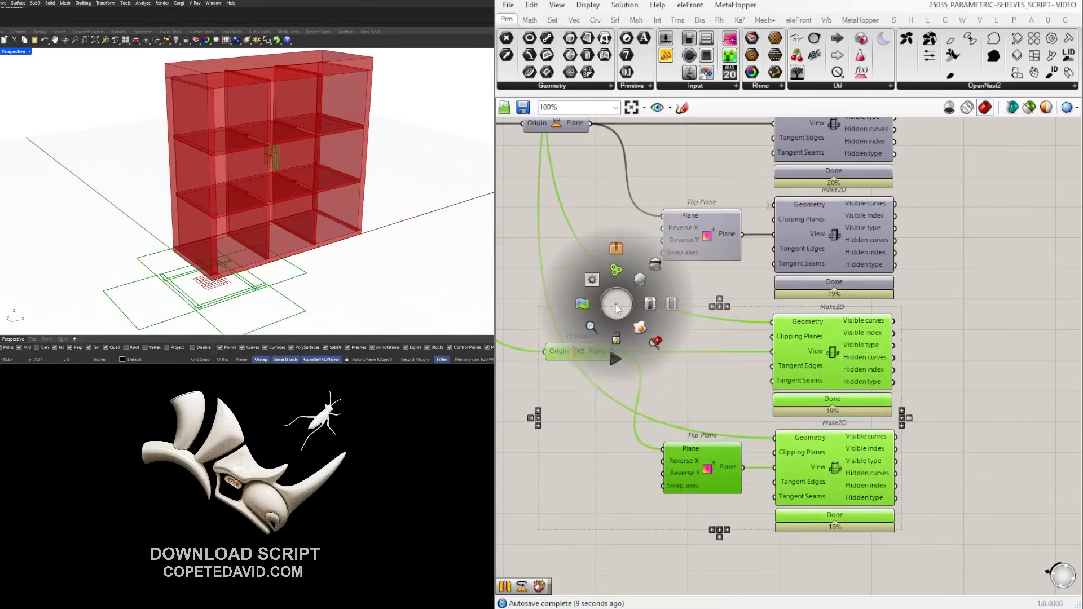
# Hide the selected projections, then select all four Make2D components and toggle their preview on and off.
pyautogui.click(654, 269)
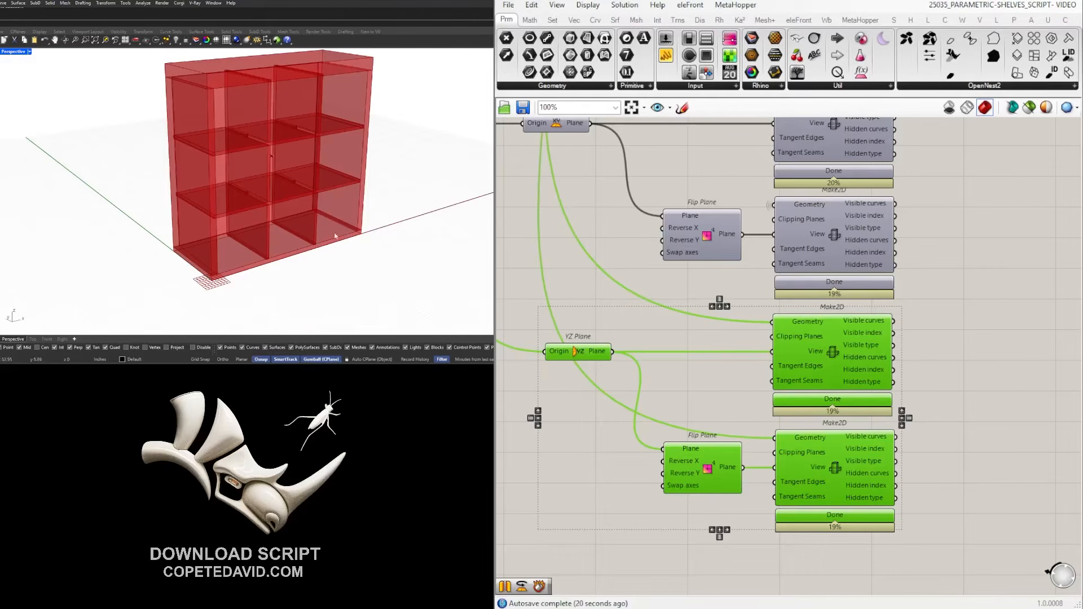
pyautogui.scroll(-1, 729, 276)
pyautogui.click(953, 351)
pyautogui.scroll(-4, 975, 356)
pyautogui.moveTo(980, 394); pyautogui.dragTo(879, 424, button='right')
pyautogui.moveTo(884, 509); pyautogui.dragTo(799, 245)
pyautogui.middleClick(844, 243)
pyautogui.click(867, 219)
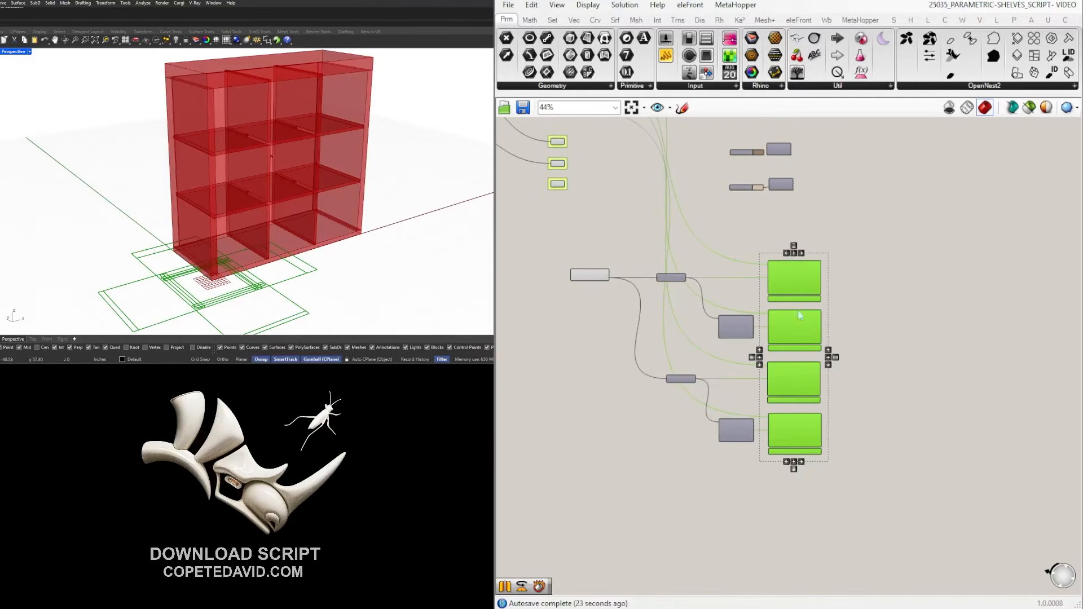
pyautogui.middleClick(829, 279)
pyautogui.click(869, 239)
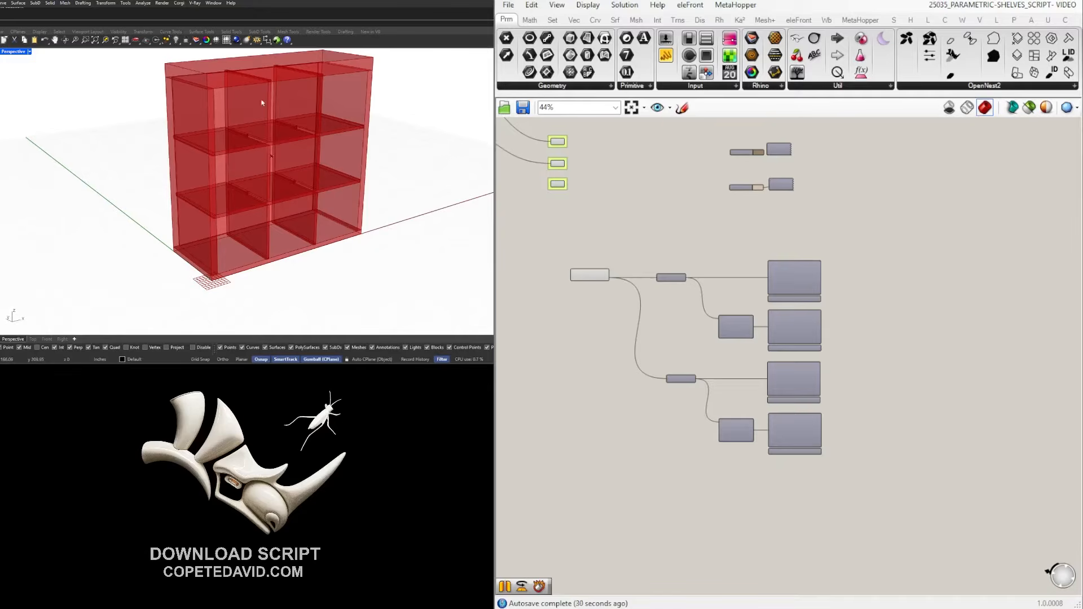
# Preview the VERTICAL panels and move the projection component group aside to free canvas space.
pyautogui.scroll(-2, 660, 266)
pyautogui.moveTo(591, 188); pyautogui.dragTo(648, 289, button='right')
pyautogui.scroll(5, 648, 290)
pyautogui.click(641, 264)
pyautogui.scroll(-1, 801, 357)
pyautogui.moveTo(801, 356); pyautogui.dragTo(742, 337, button='right')
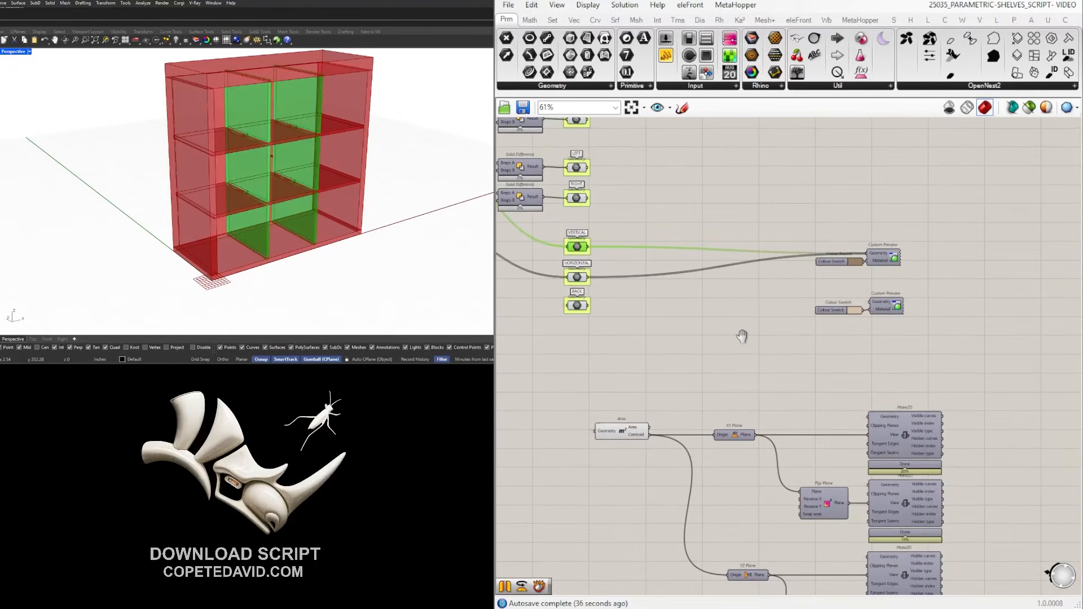
pyautogui.scroll(-3, 742, 337)
pyautogui.moveTo(949, 494); pyautogui.dragTo(609, 223)
pyautogui.moveTo(825, 252); pyautogui.dragTo(773, 256, button='right')
pyautogui.moveTo(773, 256); pyautogui.dragTo(944, 418)
pyautogui.click(810, 259)
pyautogui.scroll(4, 639, 191)
pyautogui.moveTo(639, 190); pyautogui.dragTo(690, 272, button='right')
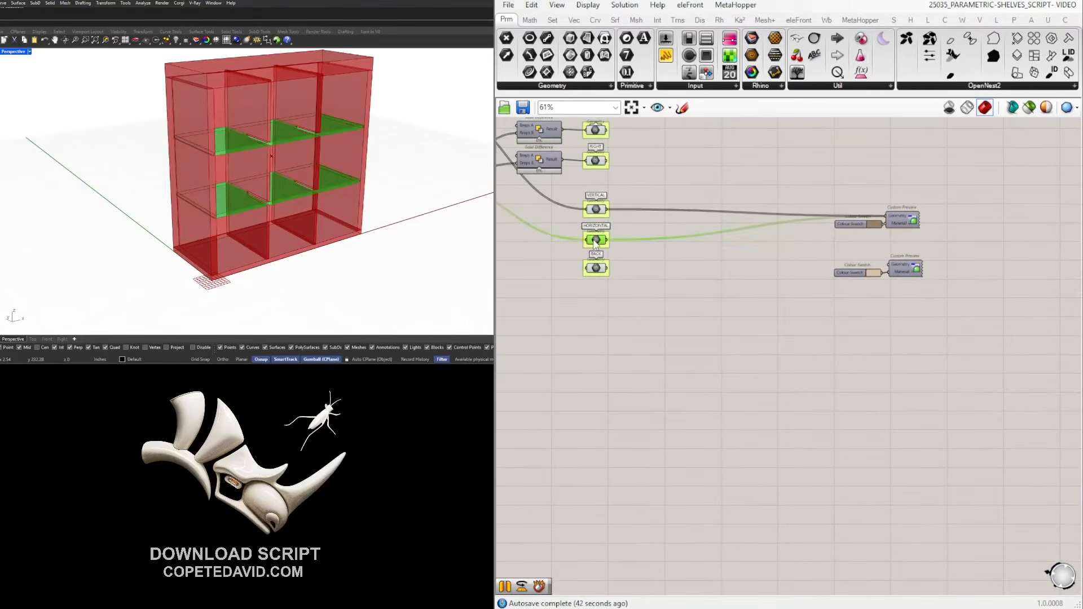
# Add a Move component and wire the VERTICAL panels into its Geometry input.
pyautogui.doubleClick(736, 369)
pyautogui.write('MOVE')
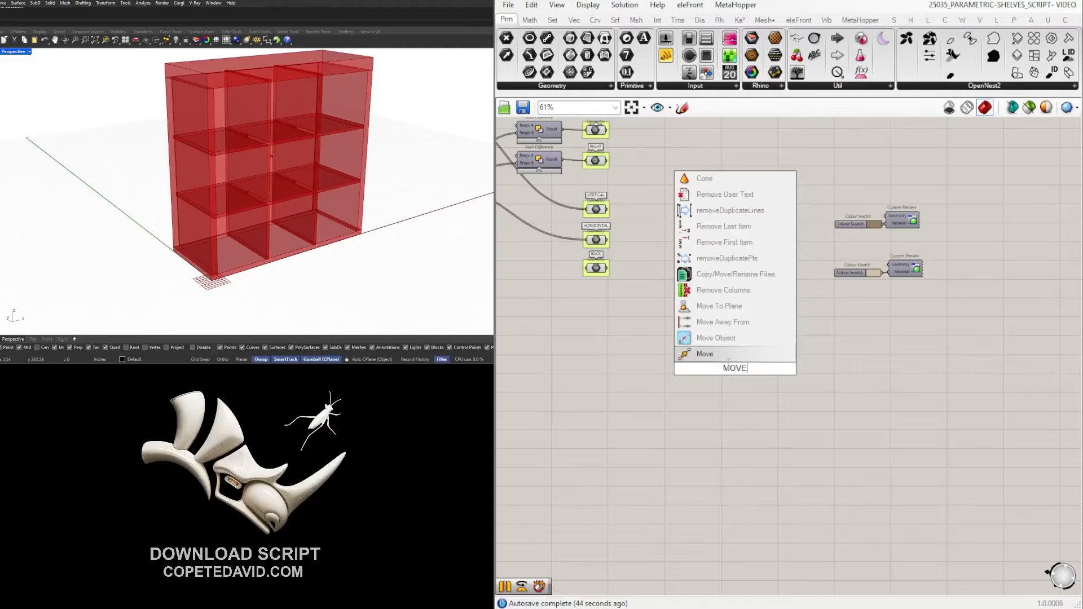
pyautogui.click(727, 356)
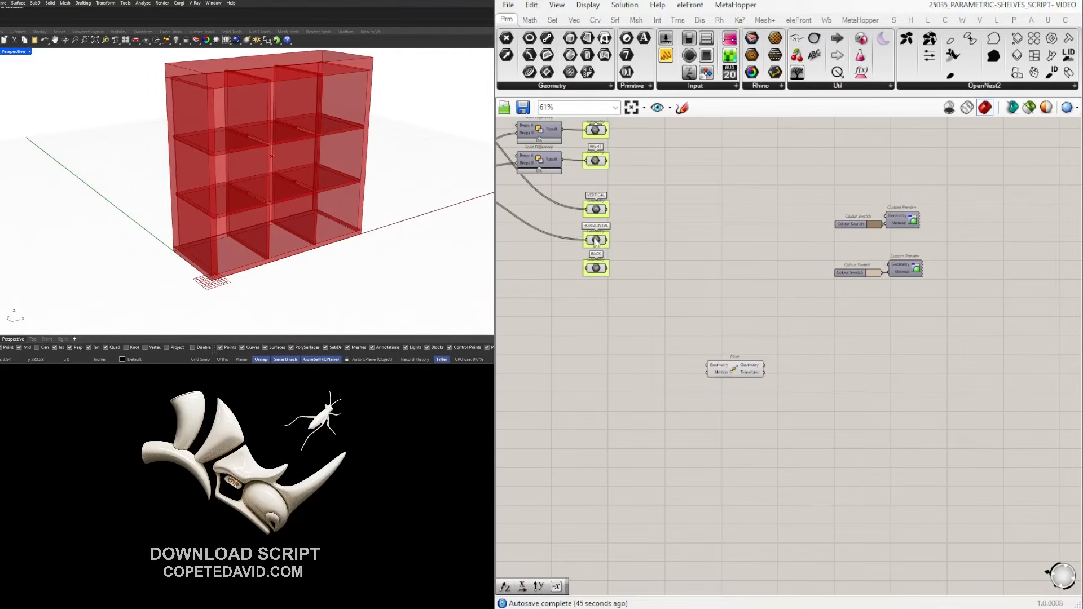
pyautogui.click(602, 210)
pyautogui.click(596, 241)
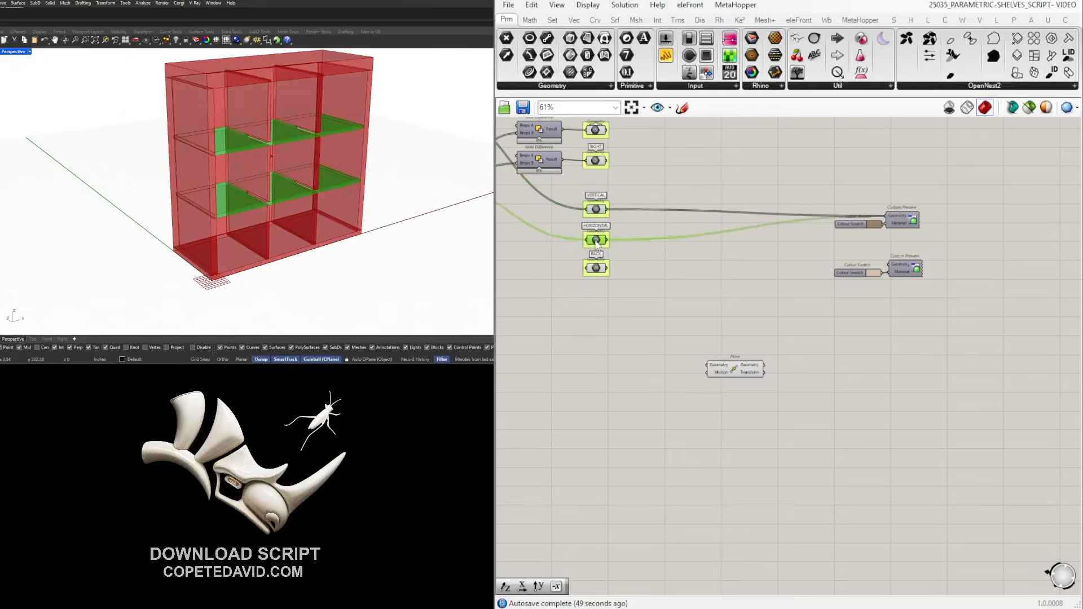
pyautogui.click(598, 210)
pyautogui.moveTo(609, 209); pyautogui.dragTo(810, 366)
# Add a Unit Y vector as Move's motion and shift both components right.
pyautogui.doubleClick(735, 379)
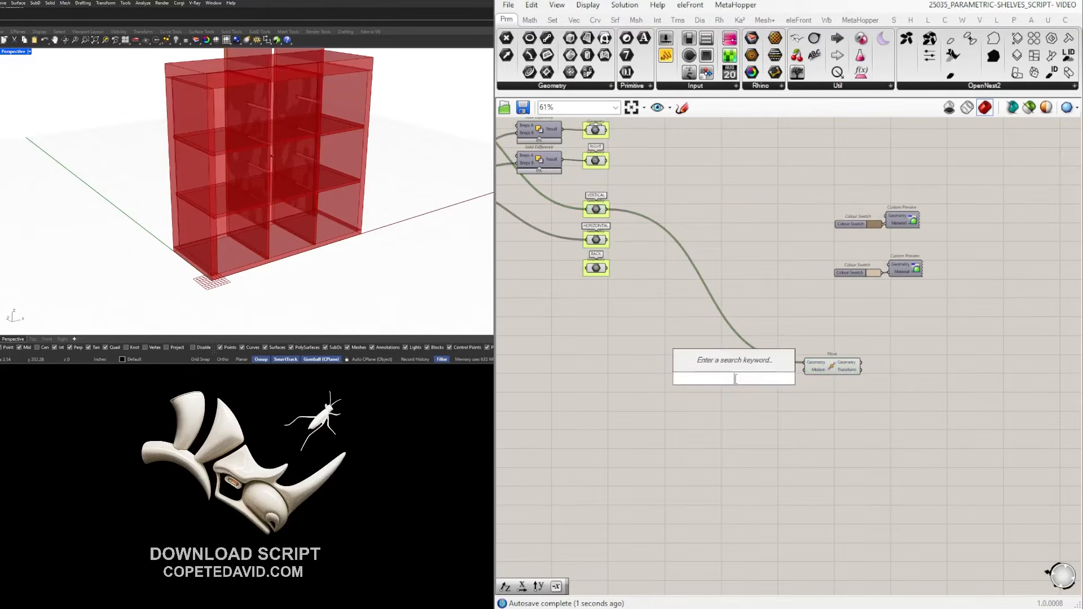
pyautogui.write('unit y')
pyautogui.press('Return')
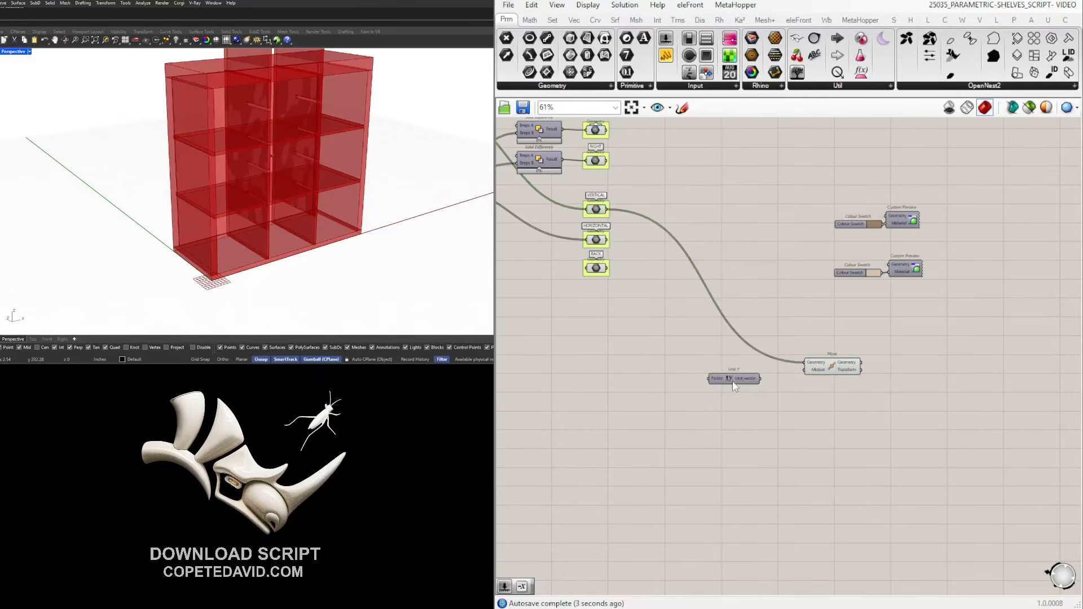
pyautogui.moveTo(760, 370)
pyautogui.mouseDown()
pyautogui.moveTo(804, 369)
pyautogui.moveTo(752, 371)
pyautogui.mouseUp()
pyautogui.click(831, 365)
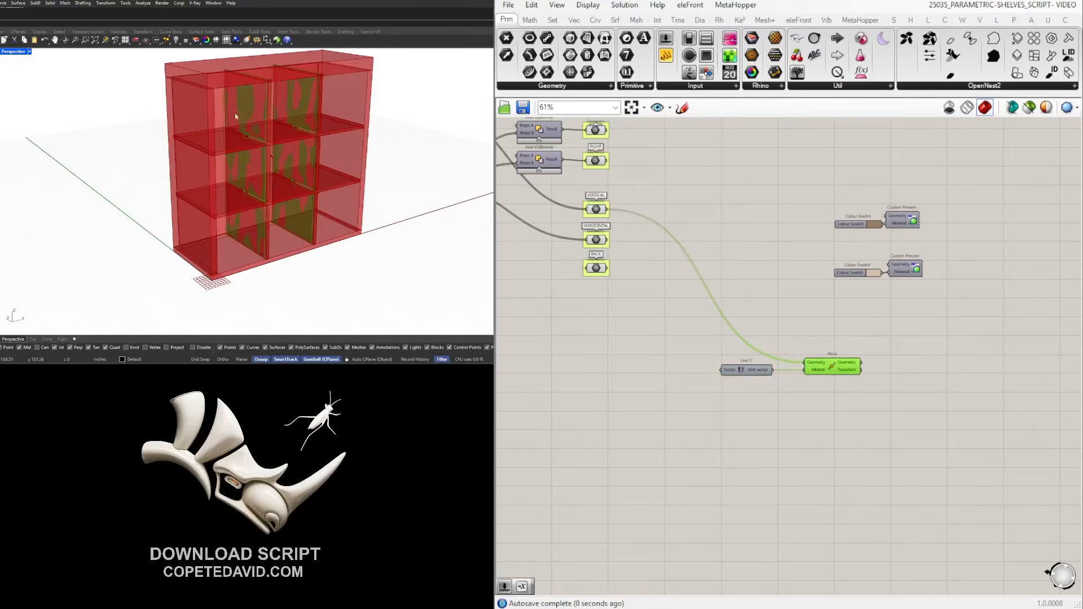
pyautogui.moveTo(986, 514); pyautogui.dragTo(847, 372)
pyautogui.click(849, 383)
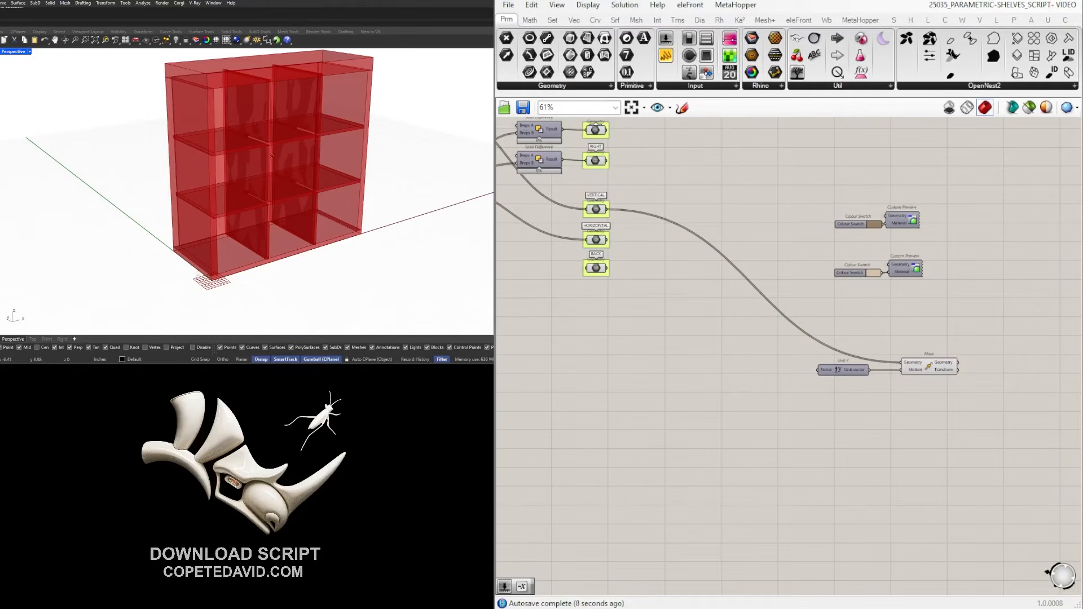
# Add a Series component with a Number Slider of 26 as its Step.
pyautogui.doubleClick(738, 388)
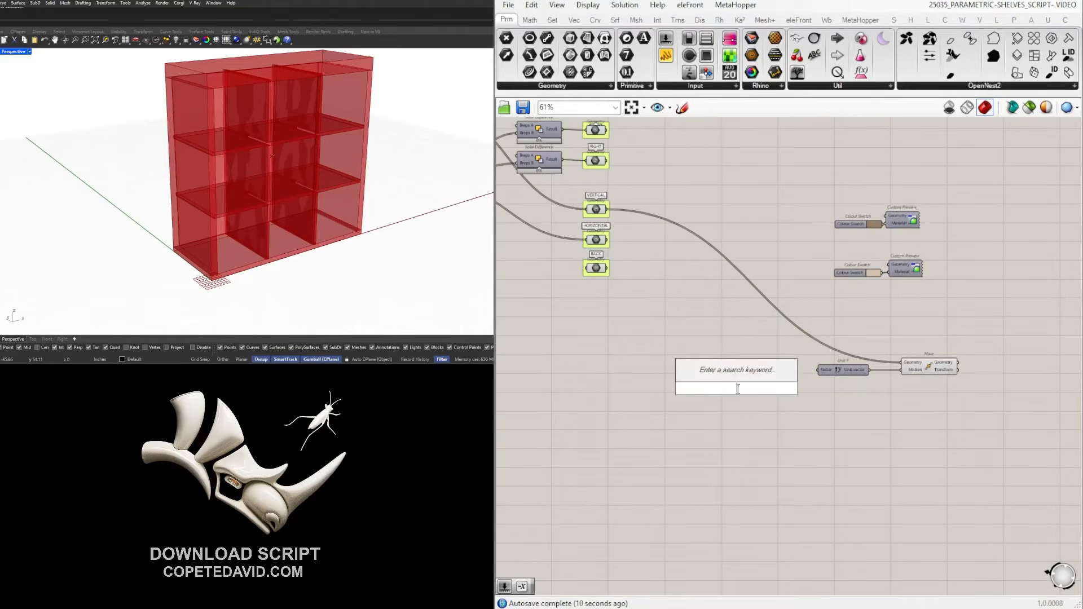
pyautogui.write('SERI')
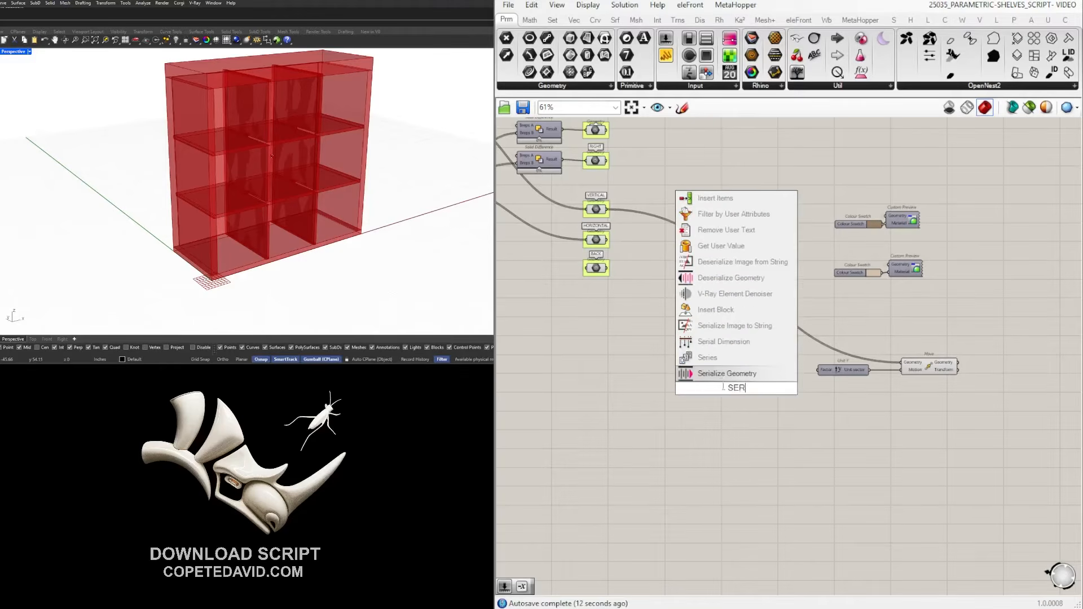
pyautogui.click(715, 360)
pyautogui.moveTo(747, 403); pyautogui.dragTo(738, 382)
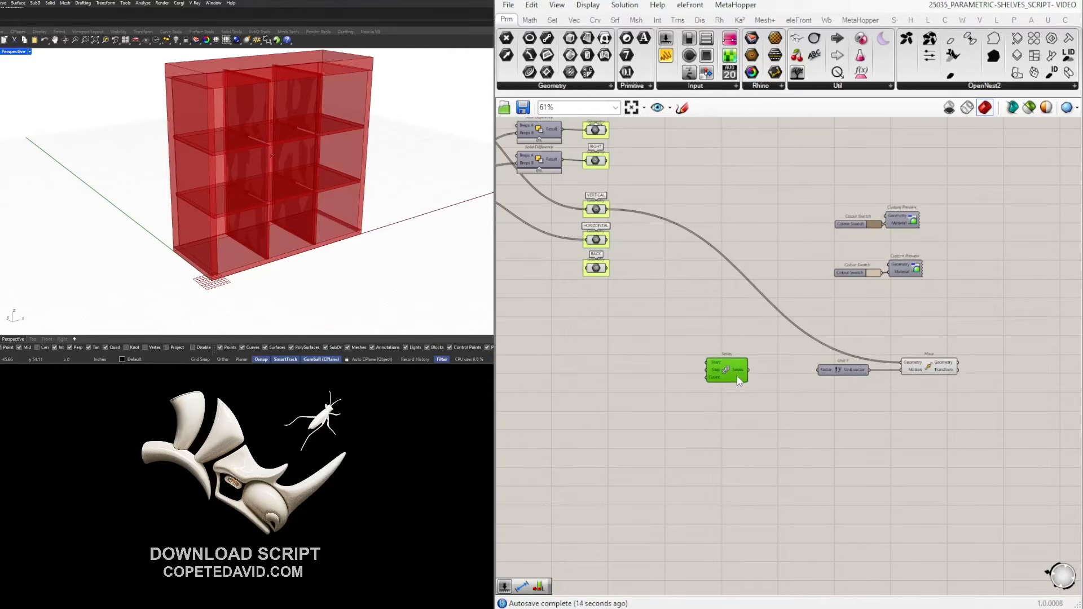
pyautogui.click(731, 338)
pyautogui.scroll(5, 714, 369)
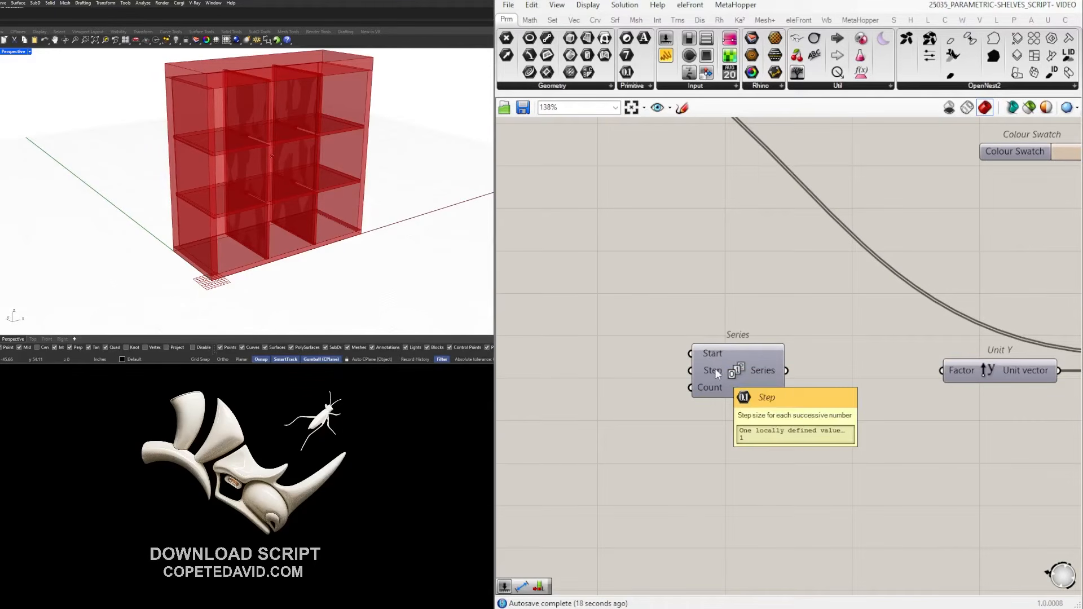
pyautogui.doubleClick(541, 372)
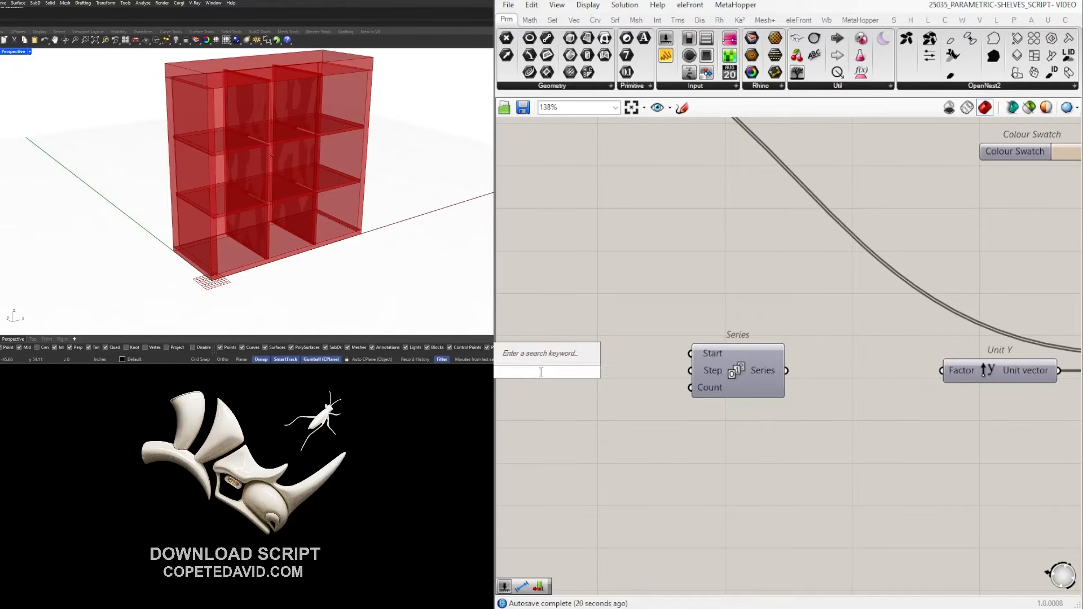
pyautogui.write('26')
pyautogui.press('Return')
pyautogui.moveTo(627, 371)
pyautogui.mouseDown()
pyautogui.moveTo(691, 370)
pyautogui.moveTo(615, 370)
pyautogui.mouseUp()
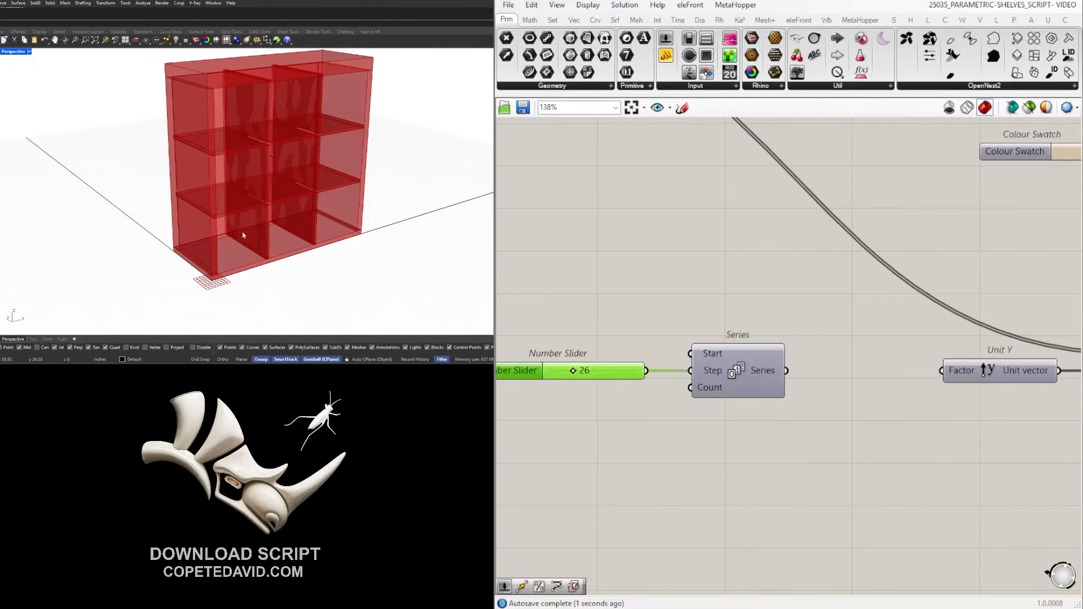
# Add a List Length fed by the VERTICAL panels, with its list input flattened.
pyautogui.scroll(-3, 702, 327)
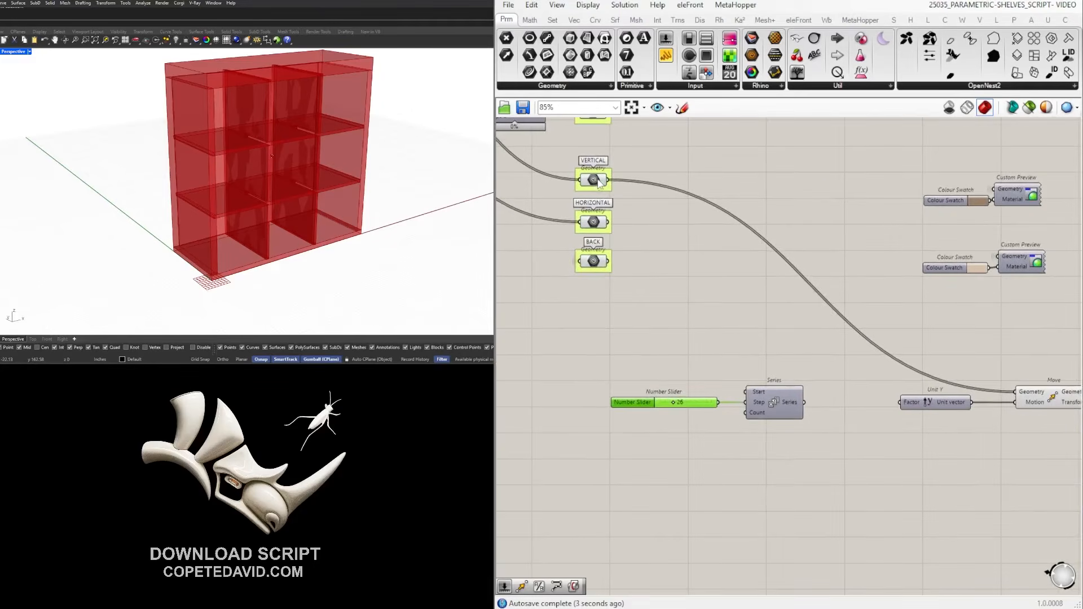
pyautogui.click(598, 183)
pyautogui.doubleClick(684, 306)
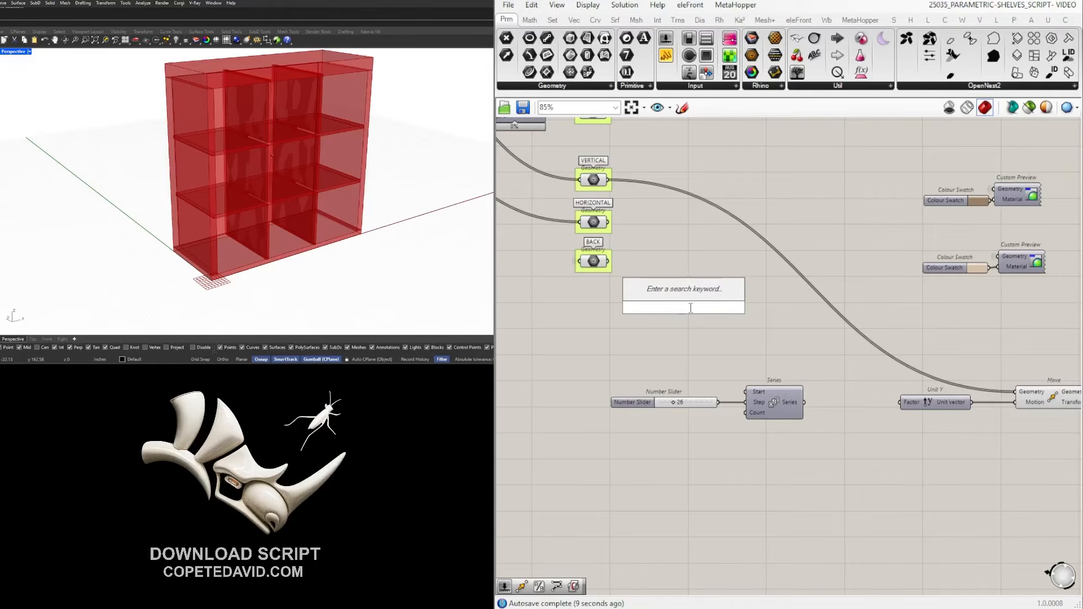
pyautogui.write('LENG')
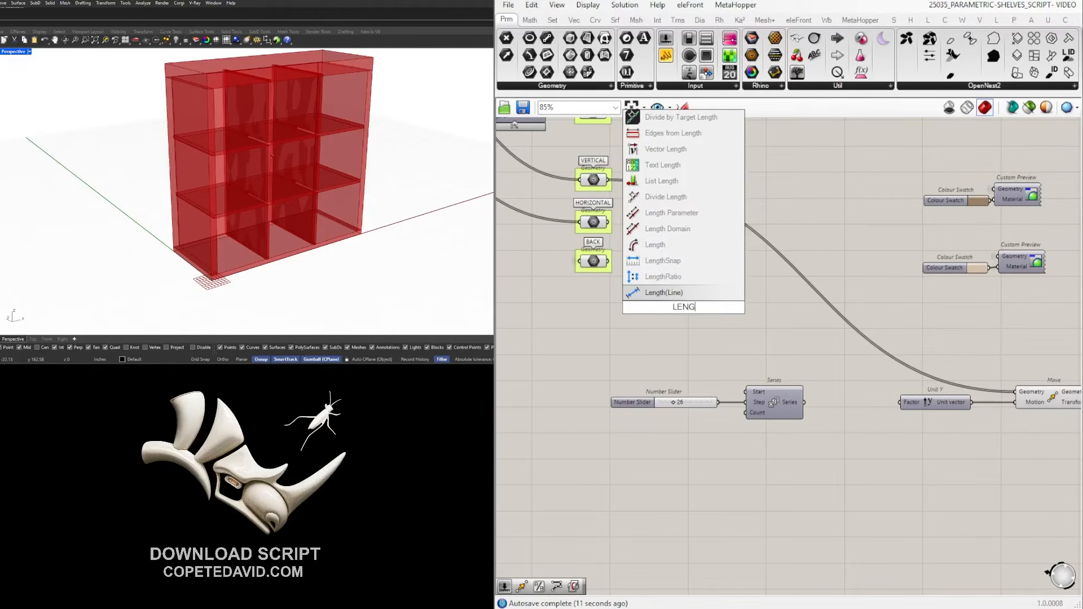
pyautogui.write('TH')
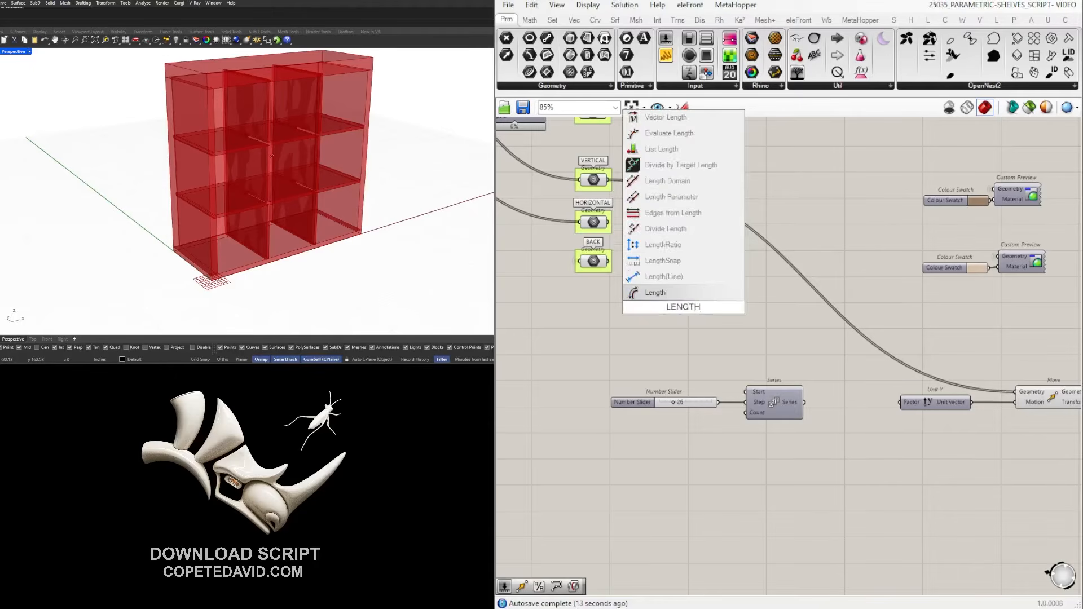
pyautogui.click(661, 149)
pyautogui.moveTo(610, 180); pyautogui.dragTo(636, 436)
pyautogui.rightClick(636, 437)
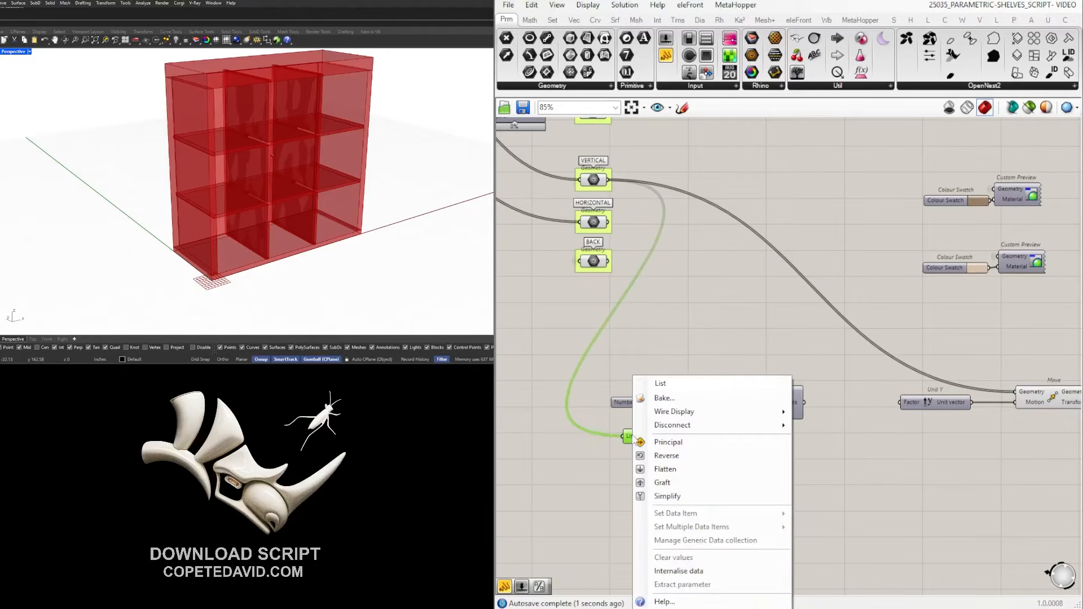
pyautogui.click(666, 468)
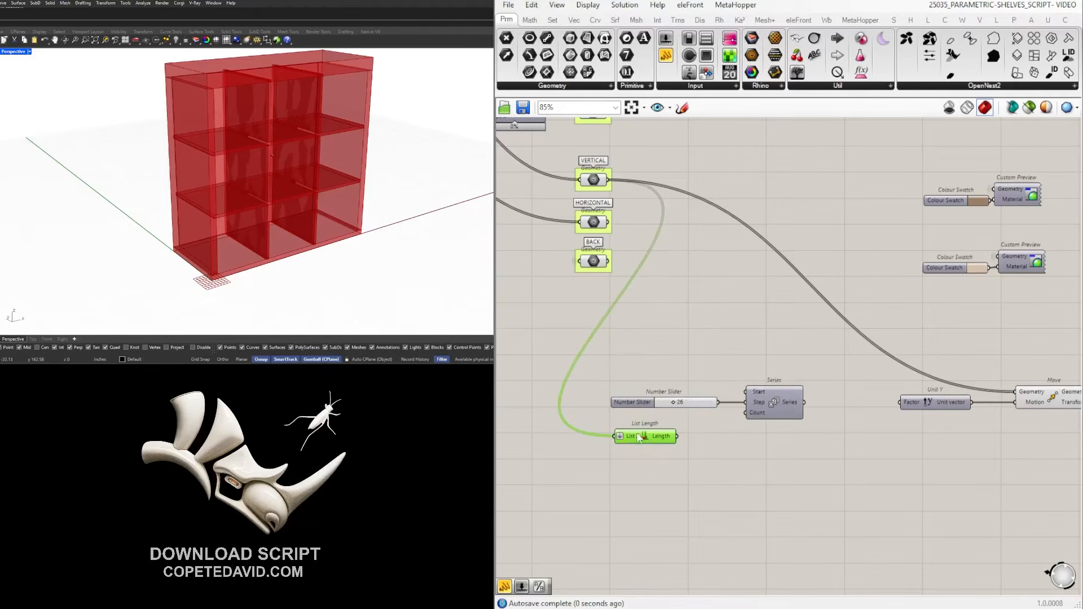
pyautogui.moveTo(664, 442)
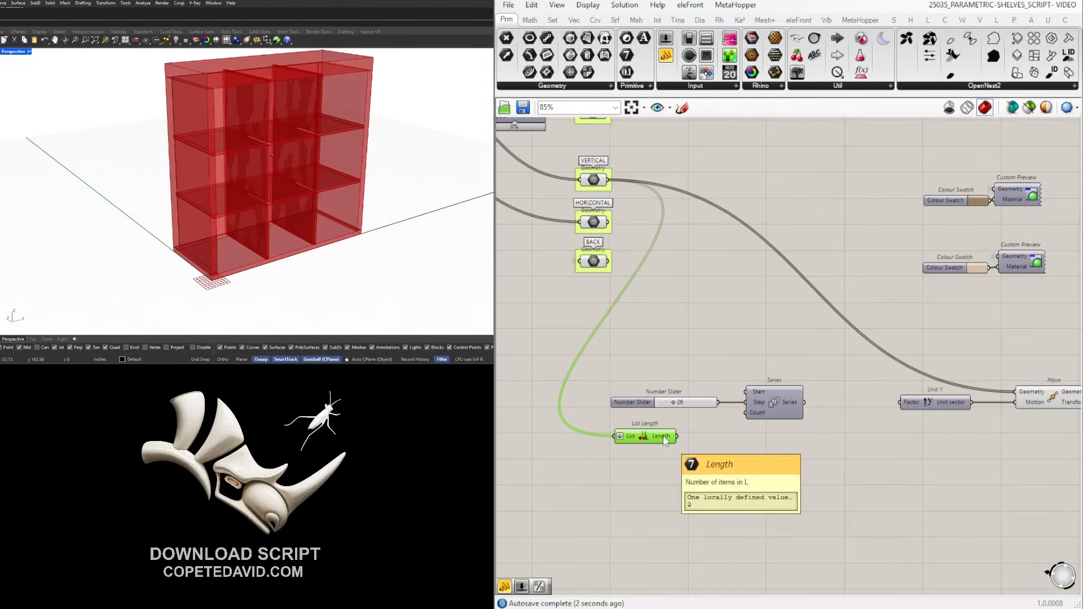
pyautogui.click(593, 180)
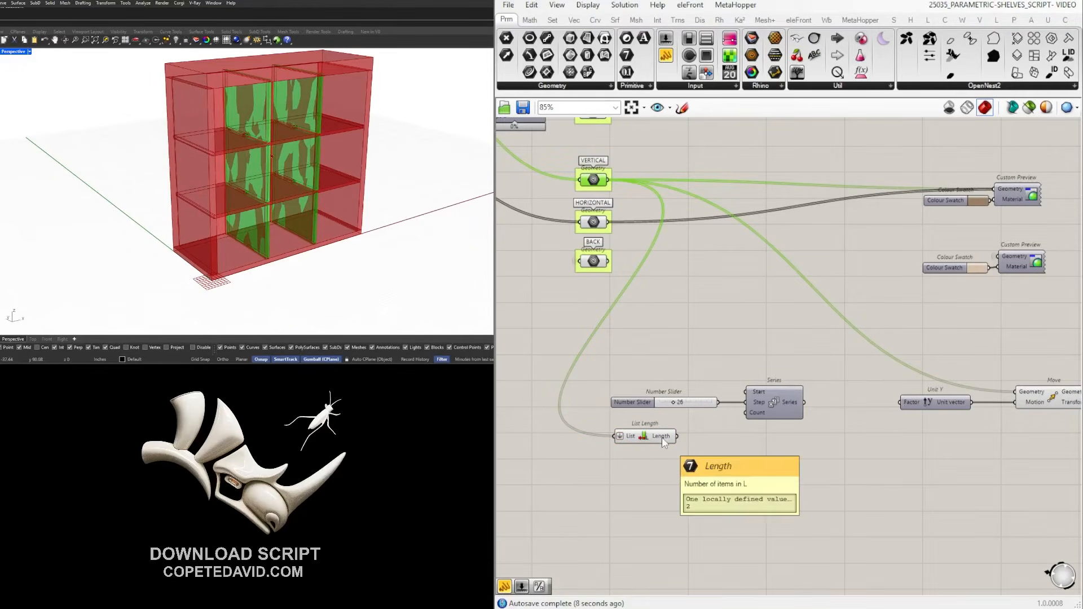
# Wire List Length into Series Count and Series into Unit Y Factor, then check the spaced panels.
pyautogui.moveTo(676, 436); pyautogui.dragTo(746, 412)
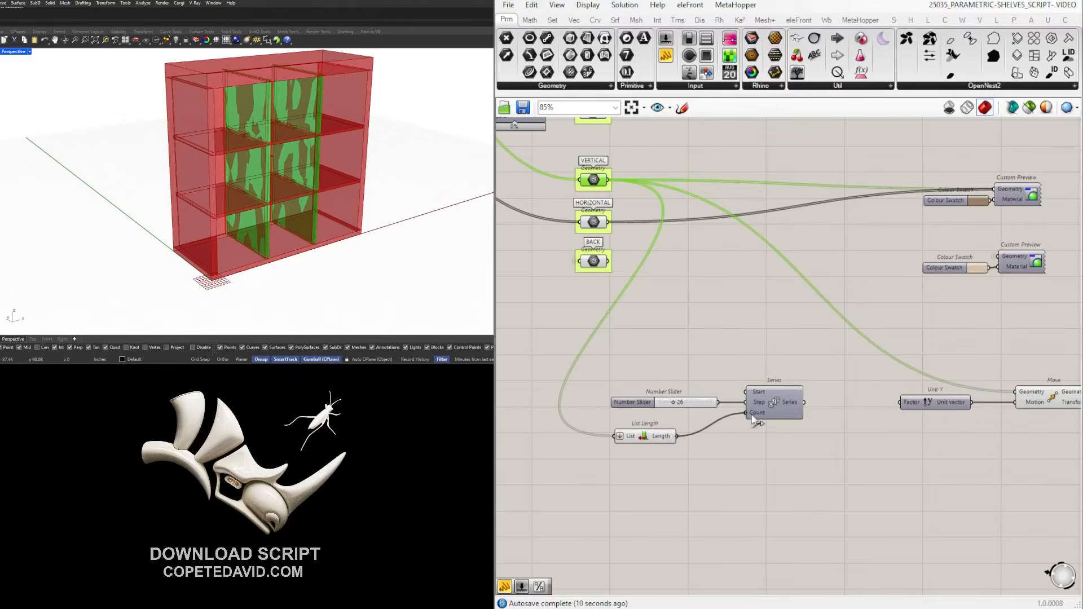
pyautogui.moveTo(664, 440); pyautogui.dragTo(686, 424)
pyautogui.click(705, 445)
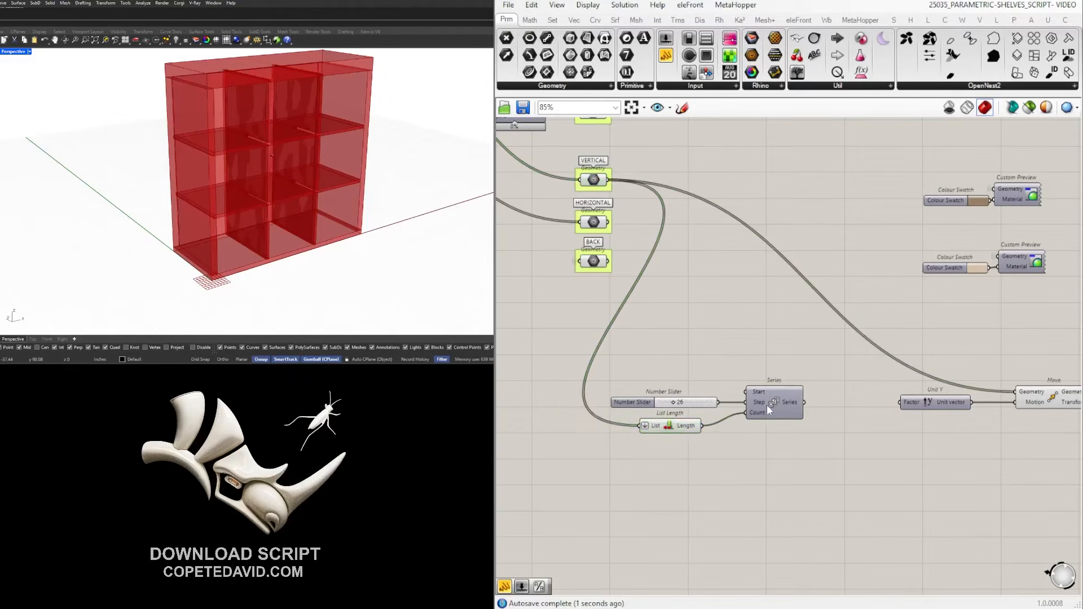
pyautogui.moveTo(794, 406)
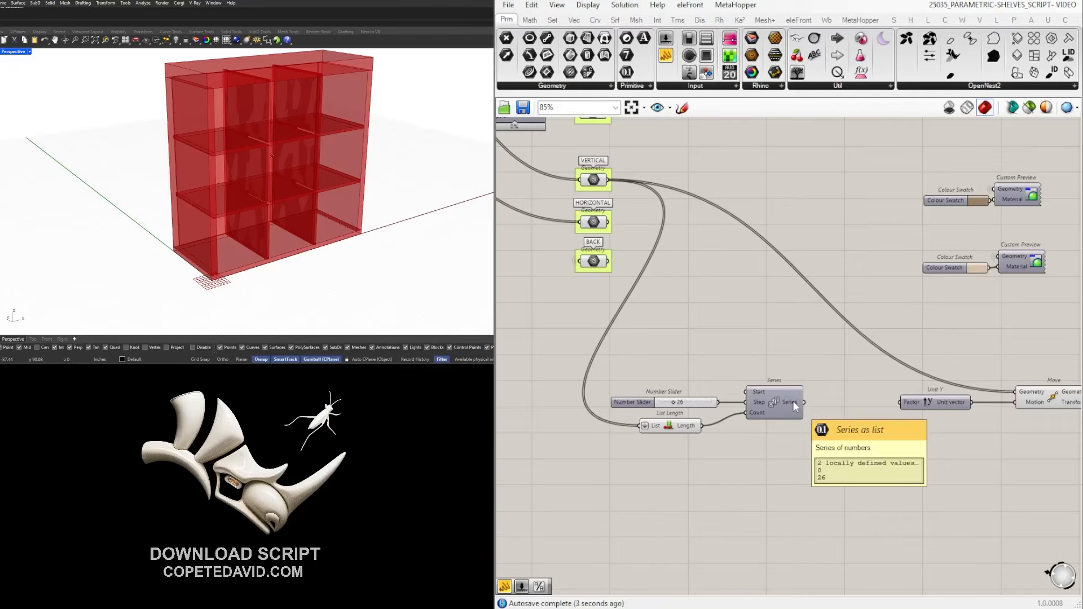
pyautogui.moveTo(819, 401); pyautogui.dragTo(750, 397, button='right')
pyautogui.moveTo(736, 399); pyautogui.dragTo(832, 397)
pyautogui.click(984, 393)
pyautogui.moveTo(194, 218); pyautogui.dragTo(406, 143, button='right')
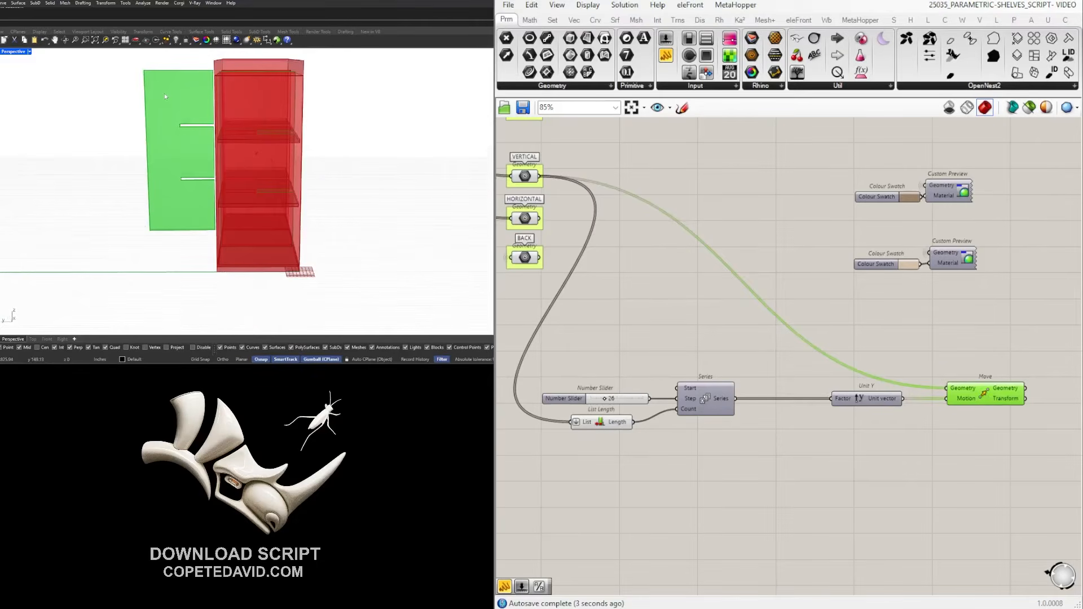
# Tidy the positions of the 26 slider, List Length and Series components.
pyautogui.moveTo(563, 368); pyautogui.dragTo(756, 455)
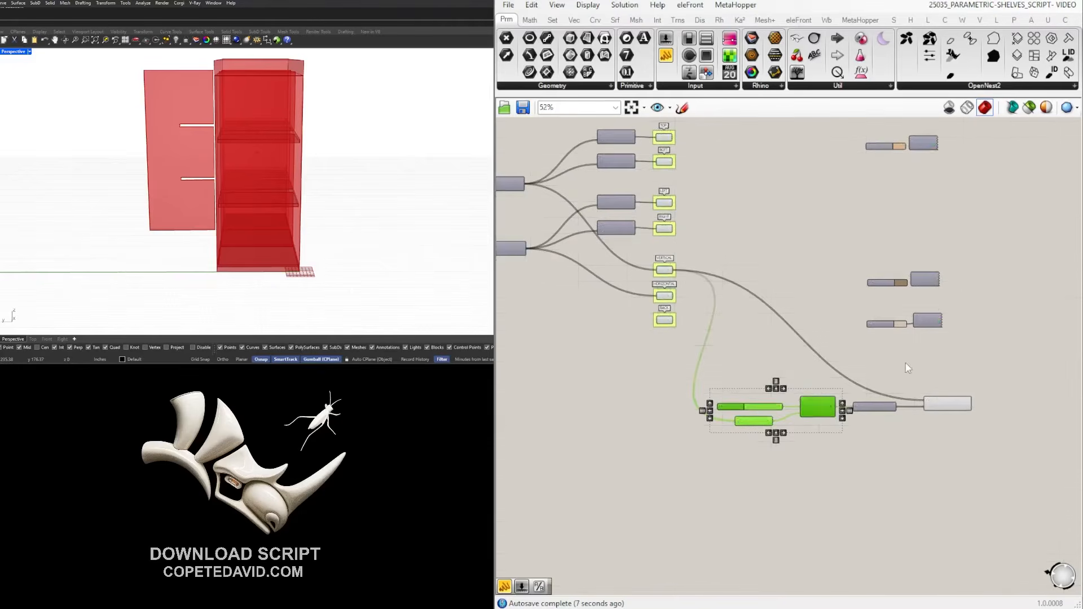
pyautogui.moveTo(676, 409); pyautogui.dragTo(856, 392, button='right')
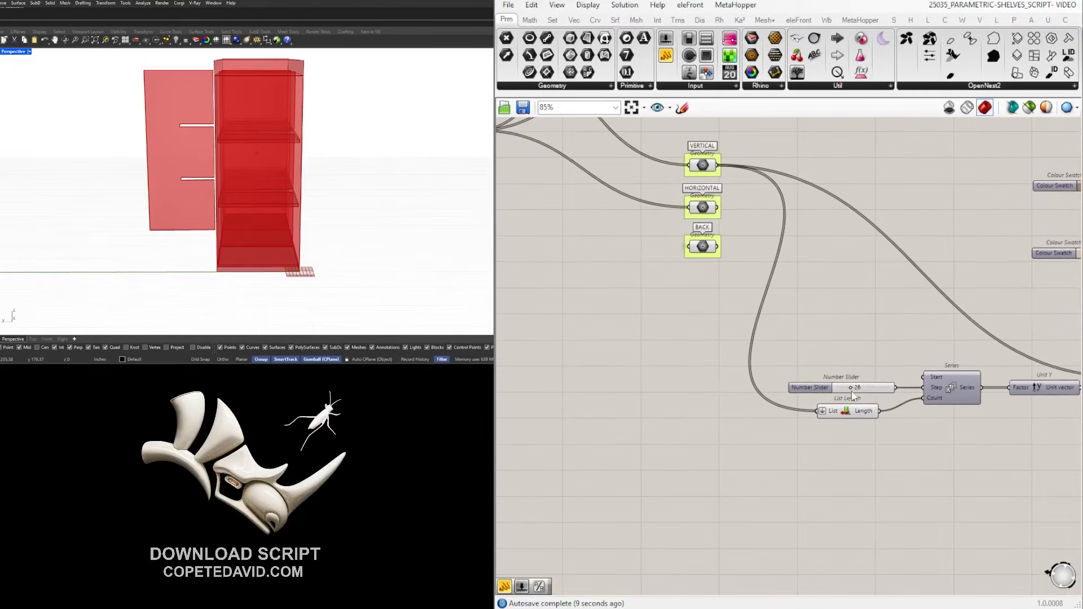
pyautogui.moveTo(822, 388); pyautogui.dragTo(610, 389)
pyautogui.click(750, 437)
pyautogui.scroll(-4, 833, 453)
pyautogui.moveTo(858, 460); pyautogui.dragTo(787, 460, button='right')
pyautogui.scroll(3, 787, 461)
pyautogui.moveTo(759, 413); pyautogui.dragTo(781, 399)
pyautogui.click(853, 458)
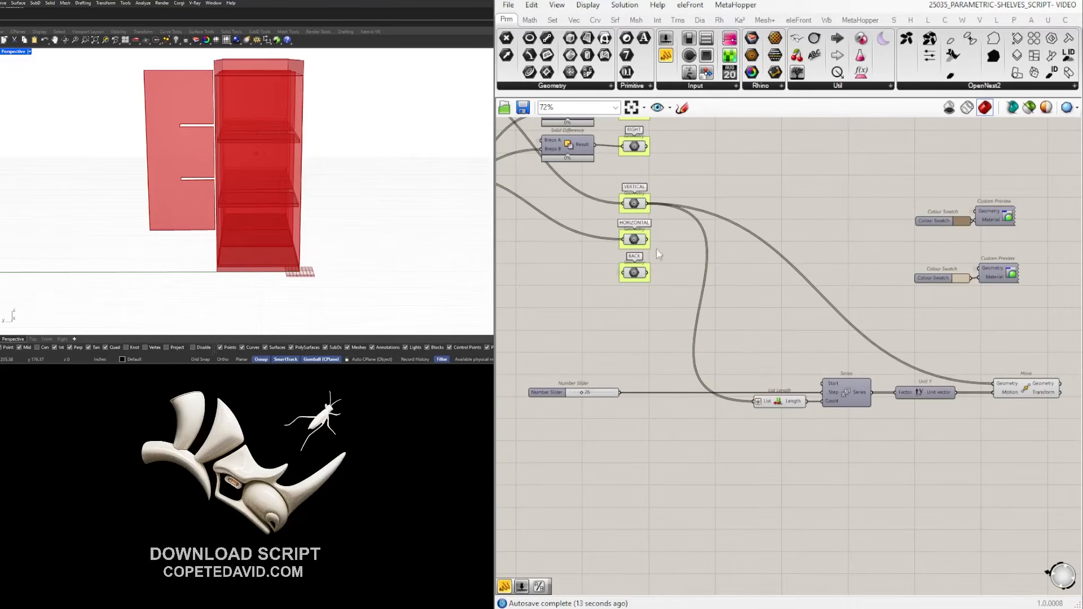
# Insert a Relay on VERTICAL's wire and line up List Length, Series, Unit Y and Move in a row.
pyautogui.doubleClick(664, 207)
pyautogui.moveTo(664, 208); pyautogui.dragTo(713, 349)
pyautogui.moveTo(1043, 393); pyautogui.dragTo(1045, 361)
pyautogui.moveTo(991, 468); pyautogui.dragTo(755, 389)
pyautogui.moveTo(848, 397); pyautogui.dragTo(851, 379)
pyautogui.click(812, 319)
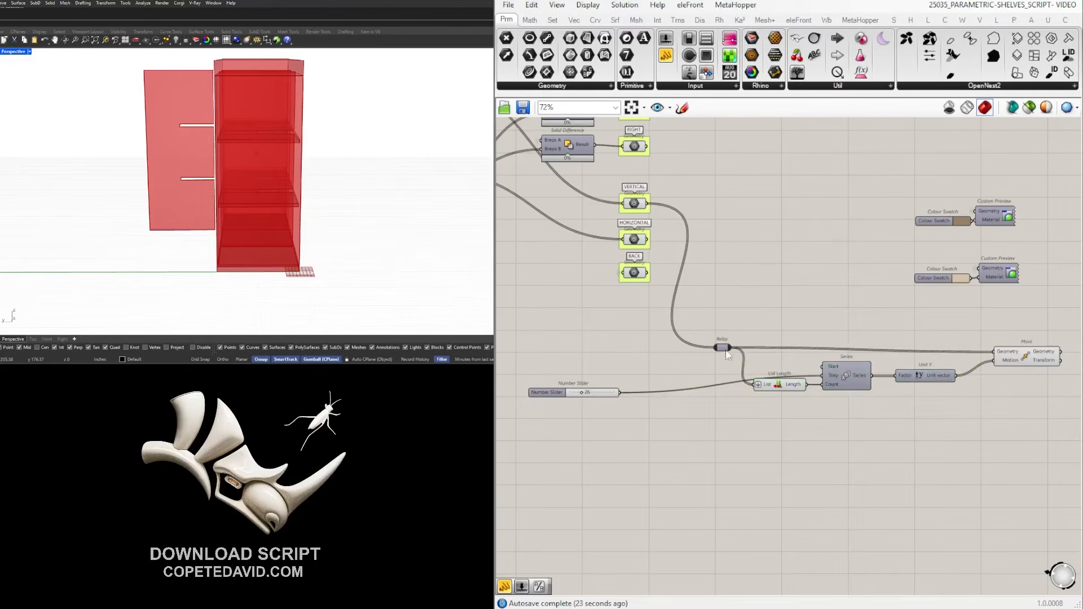
pyautogui.click(780, 387)
pyautogui.click(786, 356)
pyautogui.moveTo(1027, 355); pyautogui.dragTo(1025, 349)
pyautogui.click(1011, 315)
# Raise the number slider so its wire into Series runs straight.
pyautogui.moveTo(1002, 441); pyautogui.dragTo(947, 437, button='right')
pyautogui.moveTo(984, 461); pyautogui.dragTo(803, 406)
pyautogui.moveTo(730, 390); pyautogui.dragTo(787, 381, button='right')
pyautogui.moveTo(548, 382); pyautogui.dragTo(564, 364)
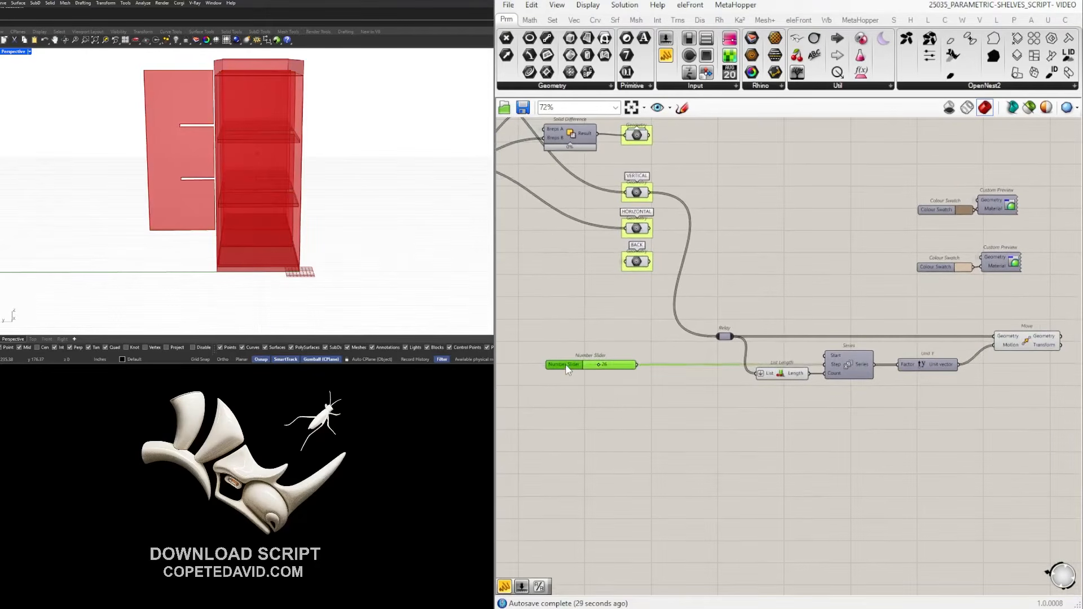
pyautogui.click(712, 397)
pyautogui.moveTo(1057, 427); pyautogui.dragTo(1014, 420, button='right')
# Alt-drag a copy of the spacing chain below and connect its Relay to HORIZONTAL.
pyautogui.moveTo(1058, 421); pyautogui.dragTo(674, 294)
pyautogui.keyDown('alt'); pyautogui.moveTo(805, 359); pyautogui.dragTo(807, 415); pyautogui.keyUp('alt')
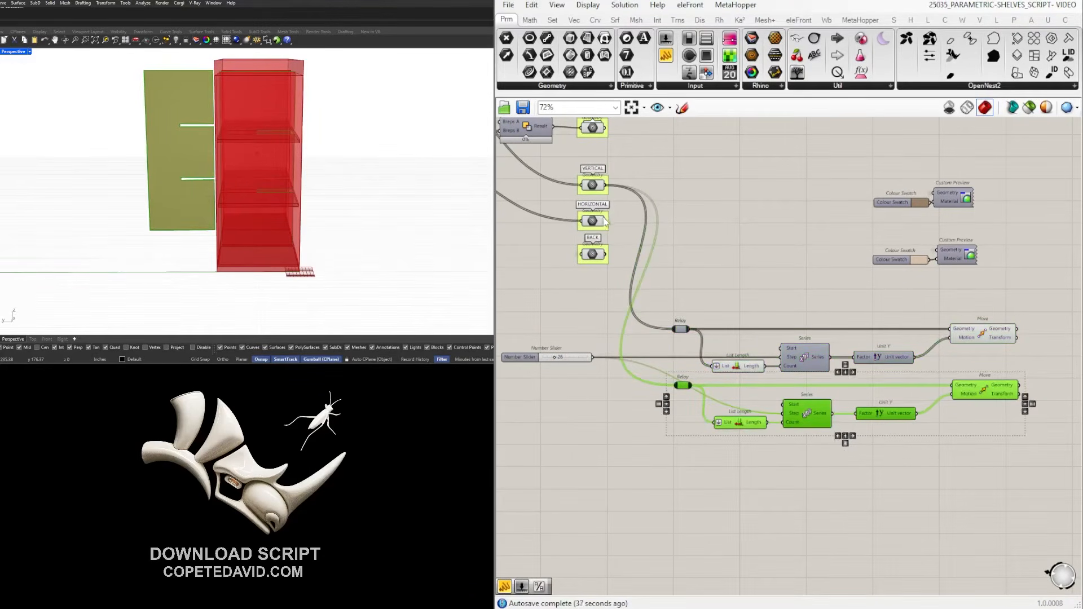
pyautogui.moveTo(615, 228); pyautogui.dragTo(608, 220)
pyautogui.moveTo(343, 162); pyautogui.dragTo(358, 139, button='right')
# Move the lower component group higher on the canvas and select the three colour-preview pairs.
pyautogui.scroll(-2, 852, 334)
pyautogui.click(900, 474)
pyautogui.scroll(-3, 959, 466)
pyautogui.moveTo(970, 462); pyautogui.dragTo(766, 239, button='right')
pyautogui.scroll(-1, 872, 427)
pyautogui.moveTo(970, 544); pyautogui.dragTo(754, 333)
pyautogui.moveTo(892, 369); pyautogui.dragTo(942, 216)
pyautogui.moveTo(943, 216); pyautogui.dragTo(894, 402, button='right')
pyautogui.moveTo(897, 396); pyautogui.dragTo(909, 270)
pyautogui.moveTo(758, 209); pyautogui.dragTo(654, 375)
pyautogui.moveTo(698, 285); pyautogui.dragTo(751, 332, button='right')
# Close the gap between the three colour-preview pairs and move them up and right.
pyautogui.click(740, 281)
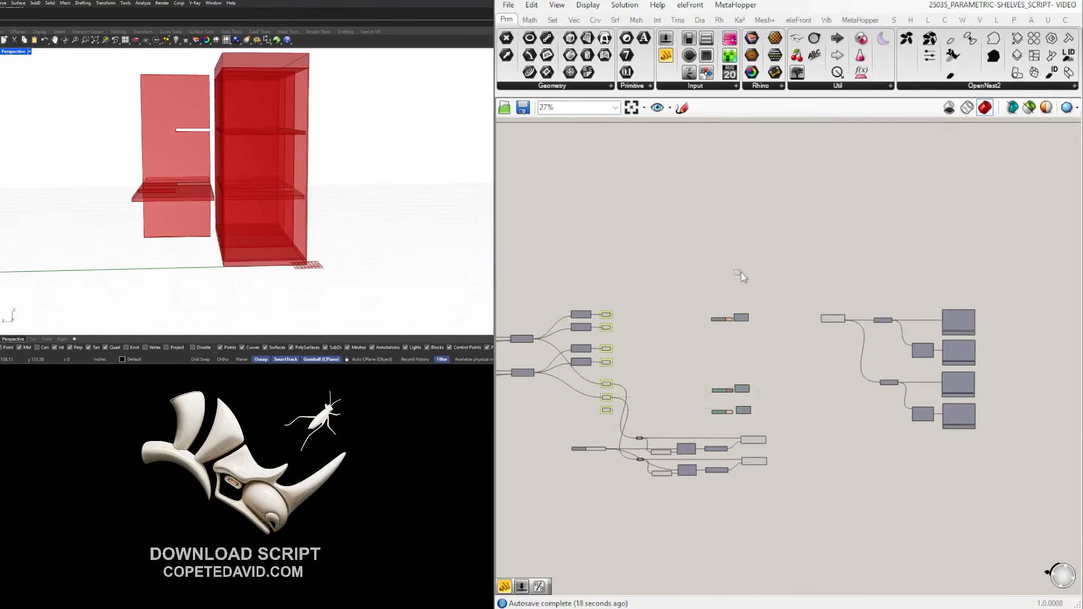
pyautogui.moveTo(767, 426); pyautogui.dragTo(744, 333)
pyautogui.click(781, 382)
pyautogui.scroll(3, 753, 367)
pyautogui.moveTo(788, 384); pyautogui.dragTo(740, 329)
pyautogui.moveTo(799, 354); pyautogui.dragTo(706, 272)
pyautogui.moveTo(706, 272); pyautogui.dragTo(785, 308, button='right')
pyautogui.scroll(-2, 785, 308)
pyautogui.moveTo(808, 320); pyautogui.dragTo(837, 251)
pyautogui.click(878, 342)
# Review the panel layout components and spacing chains, previewing the laid-out vertical panel.
pyautogui.moveTo(877, 341); pyautogui.dragTo(660, 314, button='right')
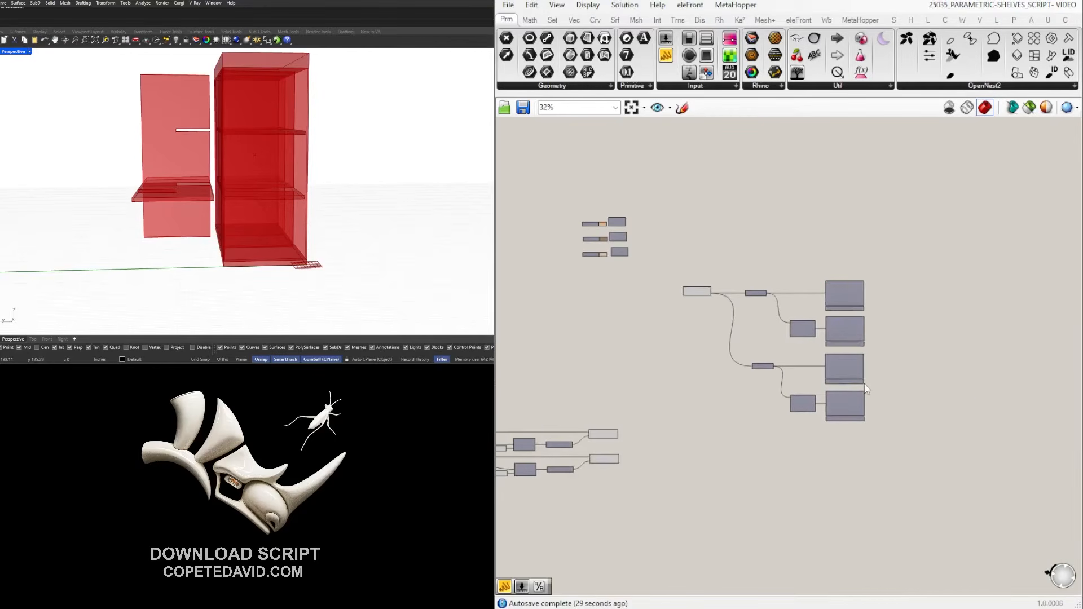
pyautogui.scroll(-3, 725, 346)
pyautogui.moveTo(726, 345); pyautogui.dragTo(805, 331, button='right')
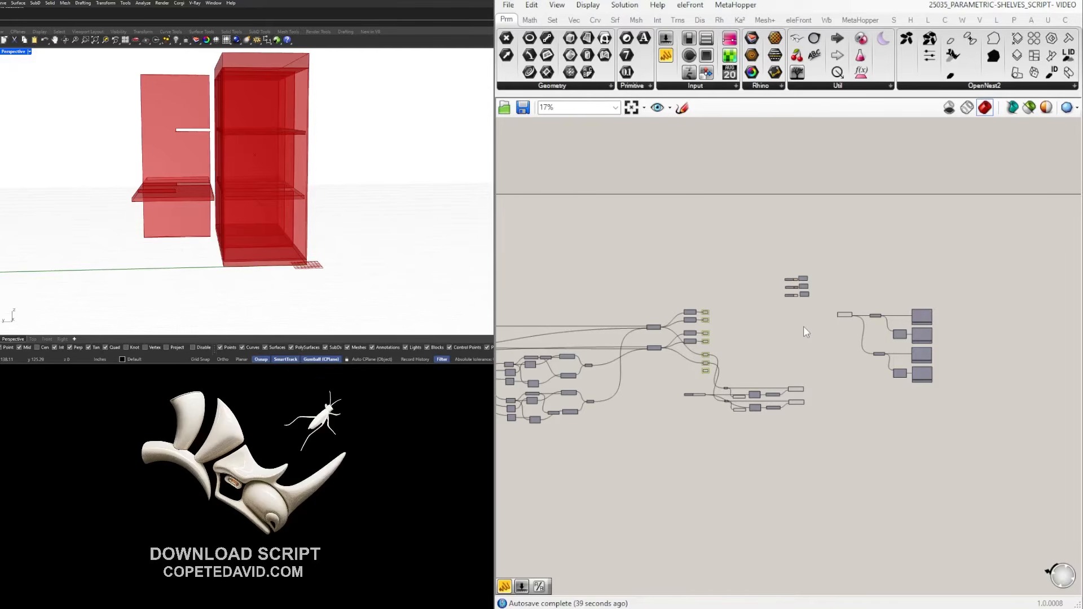
pyautogui.moveTo(975, 415); pyautogui.dragTo(683, 386)
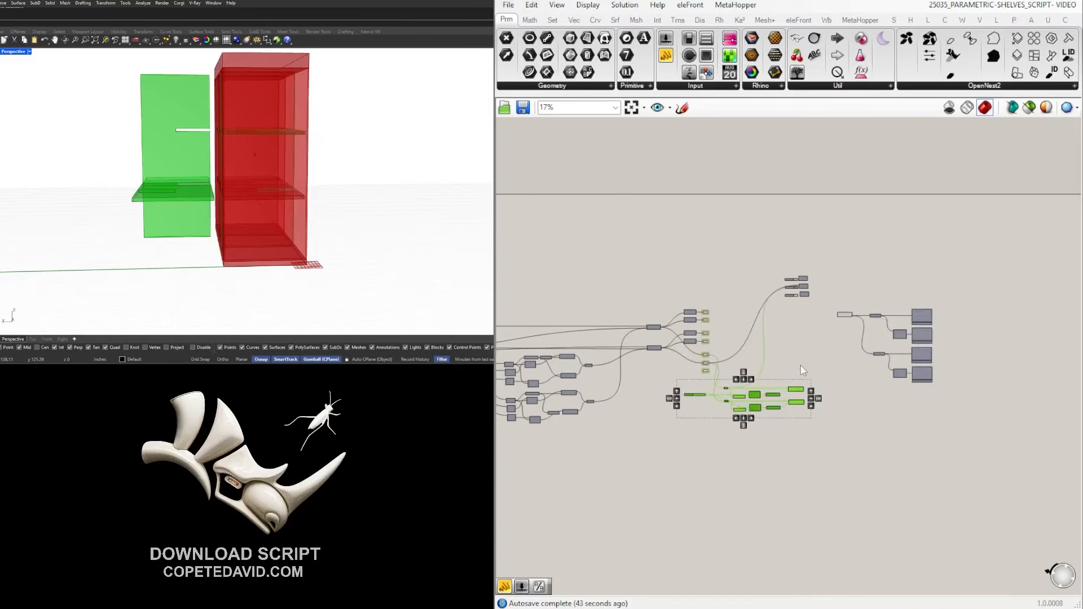
pyautogui.click(823, 360)
pyautogui.scroll(5, 832, 351)
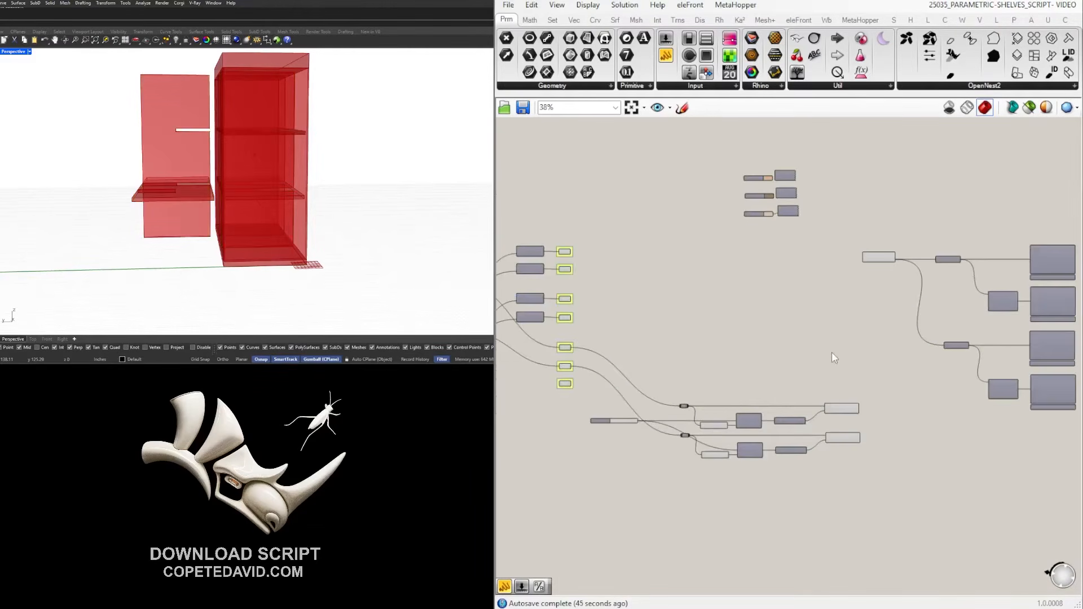
pyautogui.moveTo(948, 496); pyautogui.dragTo(549, 327)
pyautogui.click(733, 324)
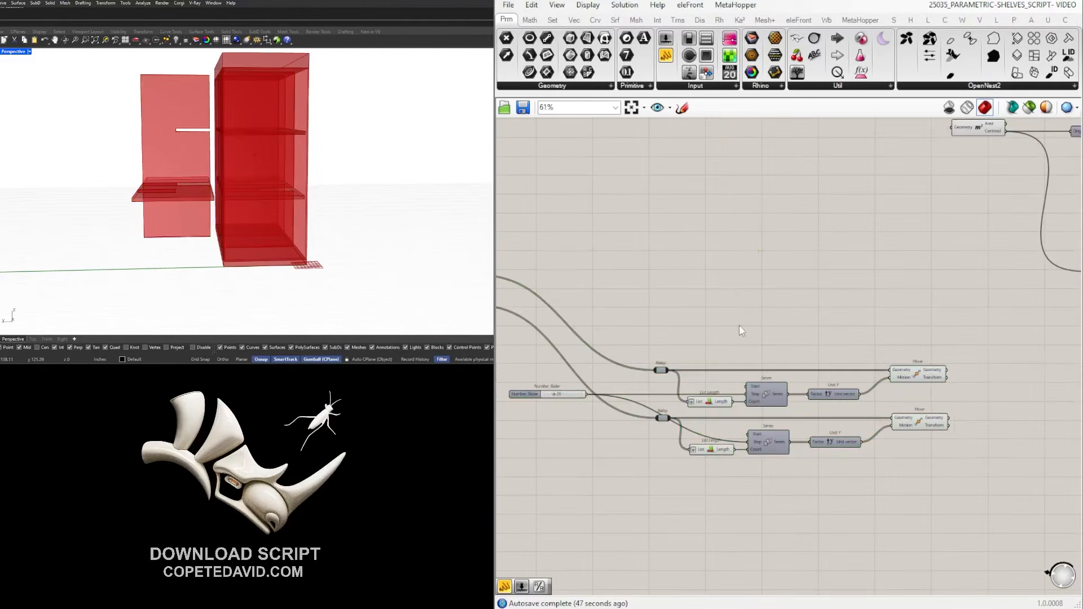
pyautogui.scroll(-2, 786, 343)
pyautogui.click(853, 361)
# Bring the projection section into view and pan to the empty space below it.
pyautogui.moveTo(852, 361); pyautogui.dragTo(771, 372, button='right')
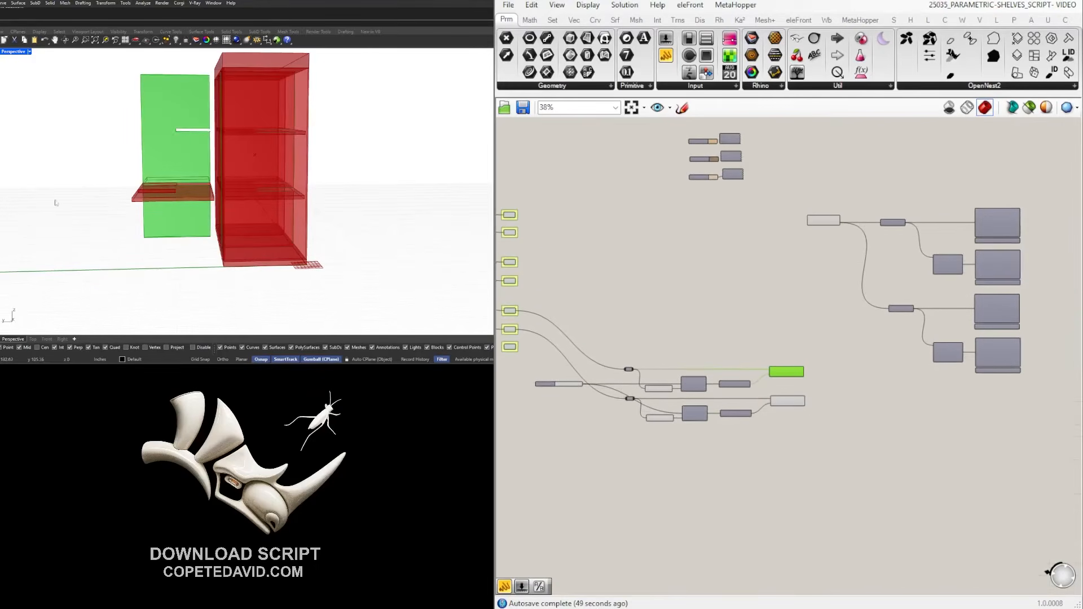
pyautogui.click(912, 391)
pyautogui.moveTo(961, 321); pyautogui.dragTo(888, 366, button='right')
pyautogui.scroll(4, 883, 341)
pyautogui.scroll(-4, 270, 183)
pyautogui.moveTo(273, 182)
pyautogui.mouseDown(button='right')
pyautogui.moveTo(234, 193)
pyautogui.moveTo(276, 196)
pyautogui.mouseUp(button='right')
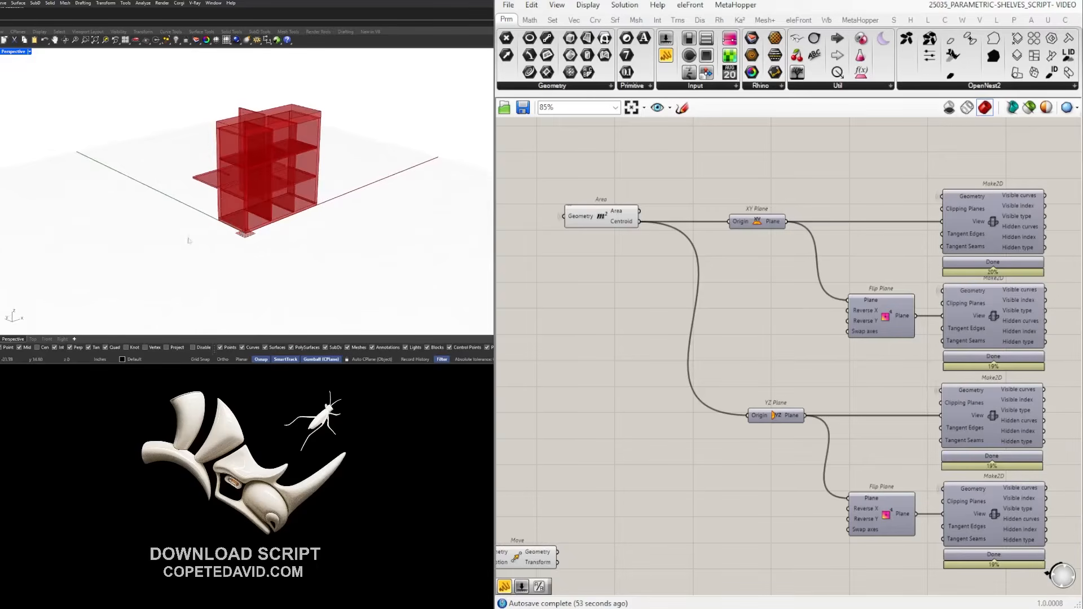
pyautogui.scroll(-2, 884, 384)
pyautogui.scroll(-1, 885, 384)
pyautogui.moveTo(880, 412); pyautogui.dragTo(928, 337, button='right')
pyautogui.moveTo(951, 302); pyautogui.dragTo(894, 333, button='right')
pyautogui.scroll(3, 795, 230)
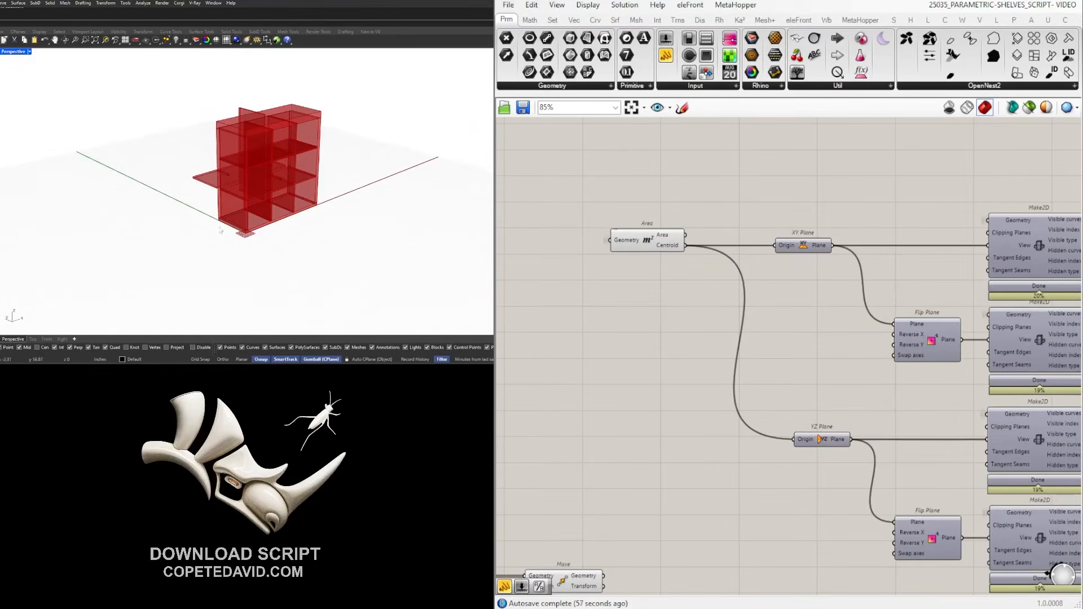
pyautogui.scroll(-1, 1020, 441)
pyautogui.scroll(-1, 1020, 441)
pyautogui.moveTo(846, 557); pyautogui.dragTo(861, 434, button='right')
# Add an XY Plane component below the projections and preview it.
pyautogui.scroll(-2, 947, 421)
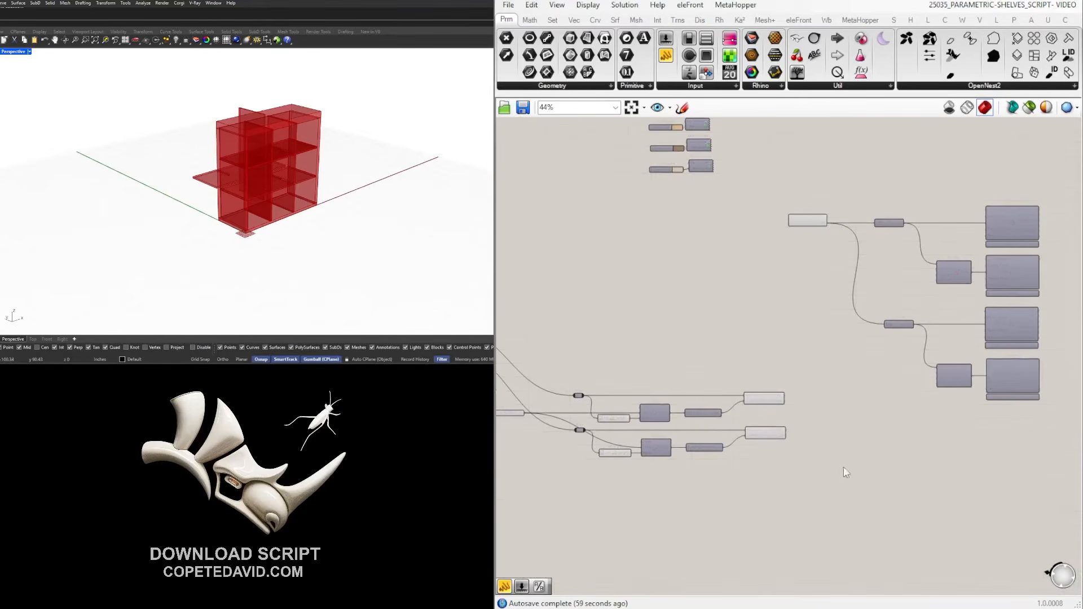
pyautogui.doubleClick(829, 485)
pyautogui.write('xy')
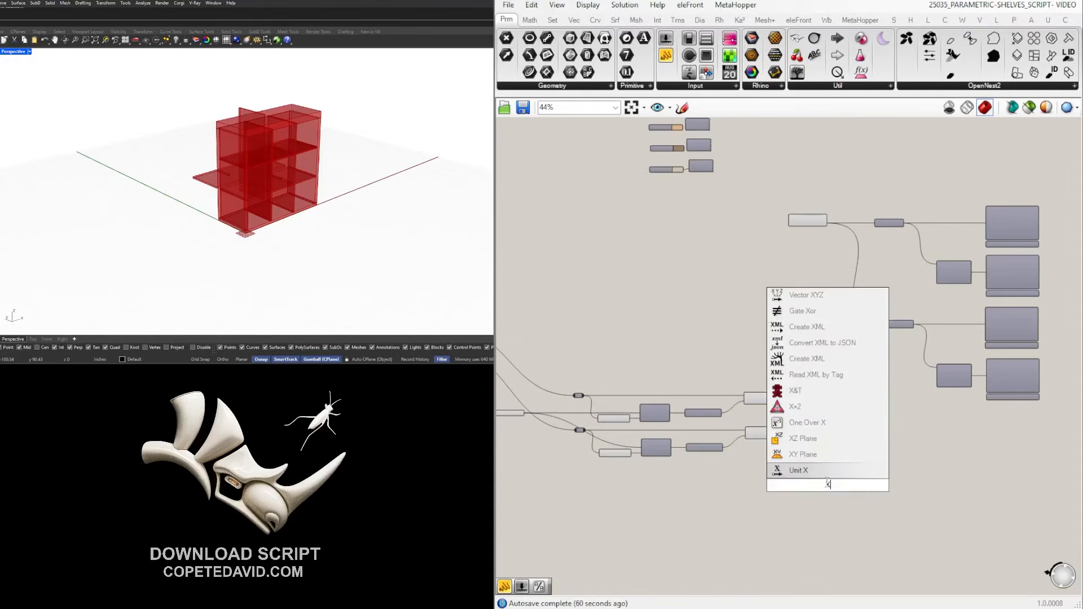
pyautogui.press('Return')
pyautogui.click(826, 485)
pyautogui.moveTo(257, 241); pyautogui.dragTo(237, 229, button='right')
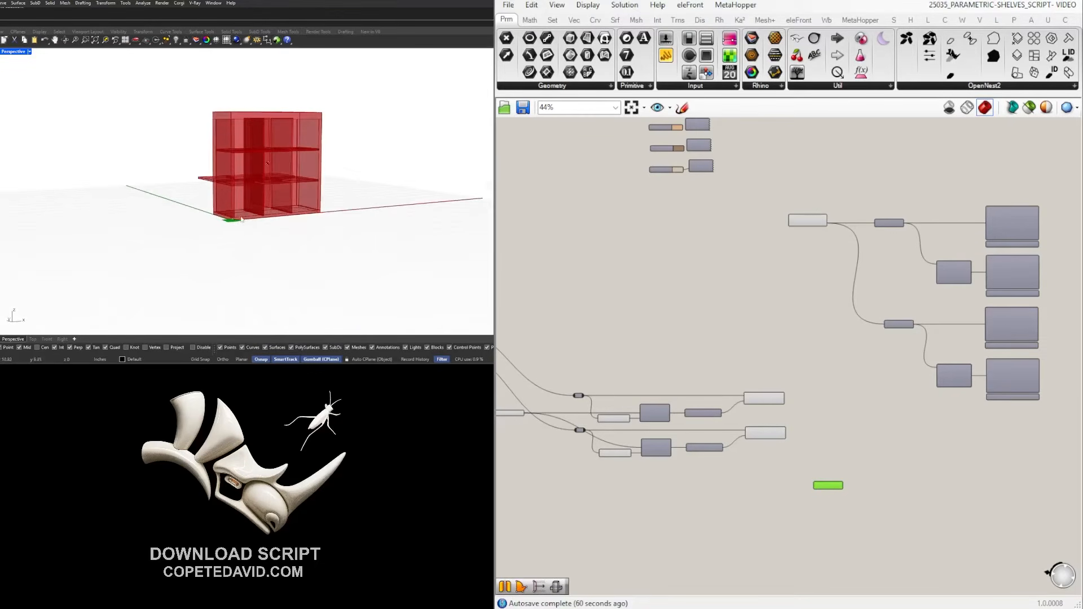
pyautogui.scroll(4, 828, 472)
pyautogui.click(879, 486)
# Add a Flip Plane component fed by the XY Plane.
pyautogui.doubleClick(890, 491)
pyautogui.write('FLIP')
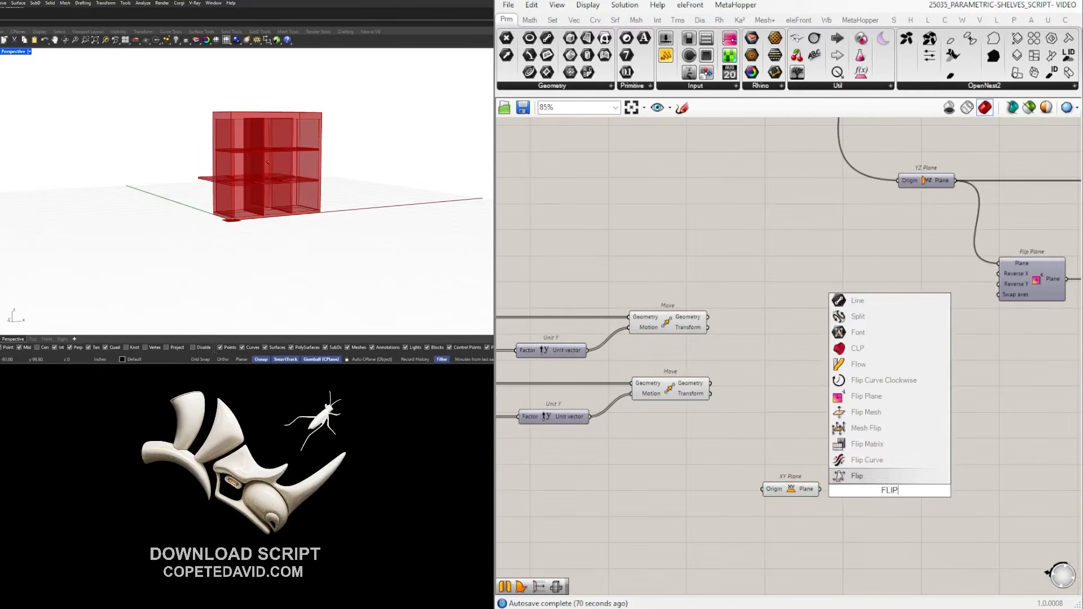
pyautogui.click(866, 396)
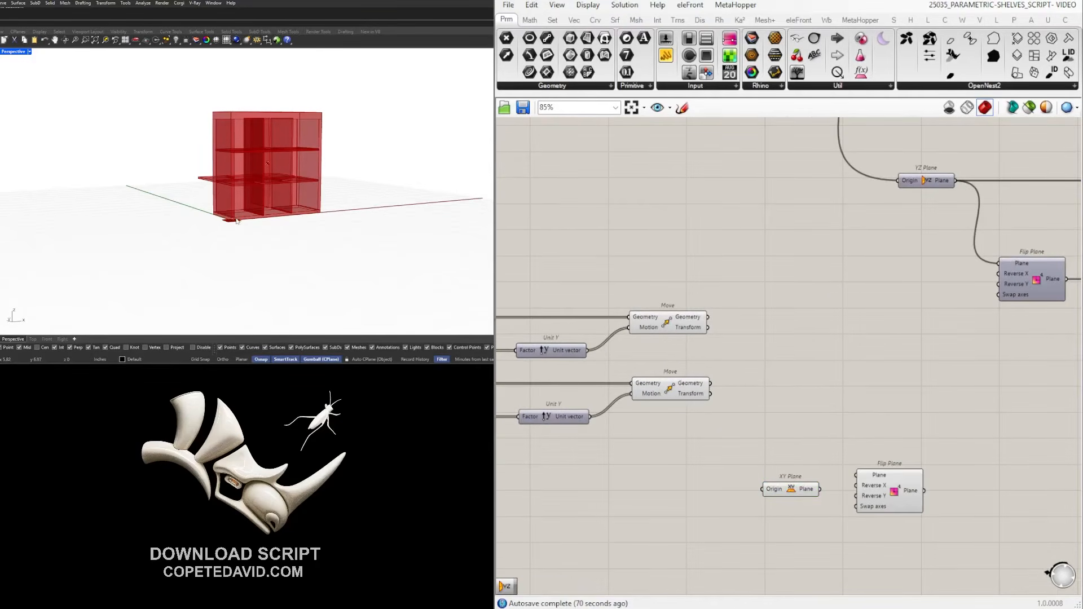
pyautogui.moveTo(819, 489); pyautogui.dragTo(883, 499)
pyautogui.scroll(-1, 884, 500)
pyautogui.moveTo(884, 499); pyautogui.dragTo(768, 492, button='right')
pyautogui.click(880, 459)
pyautogui.scroll(-2, 879, 454)
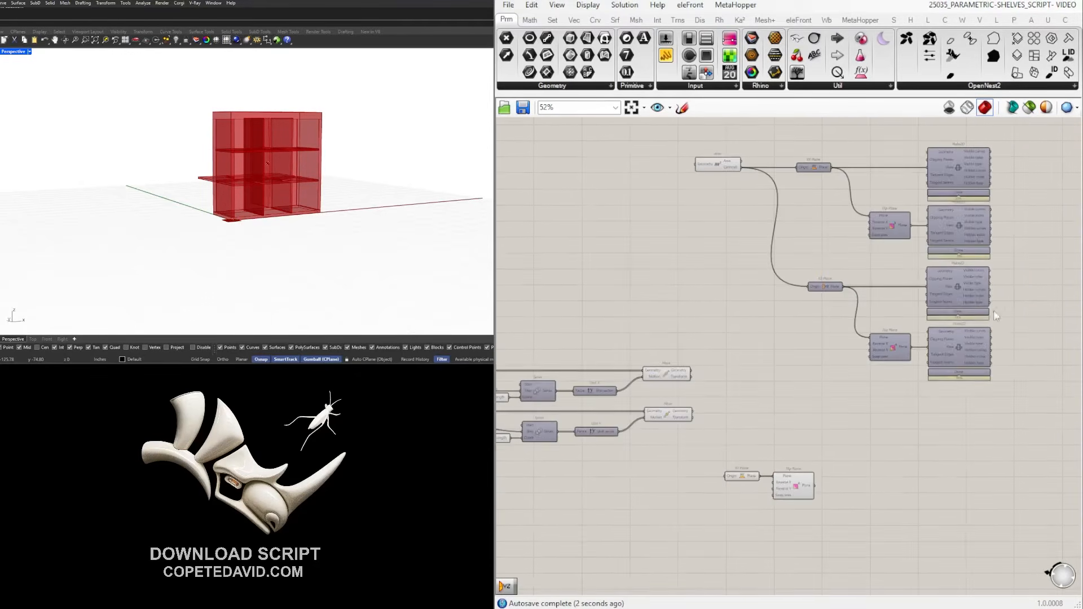
pyautogui.scroll(2, 987, 290)
# Copy the third Make2D below and feed it the horizontal shelves' Move output.
pyautogui.click(975, 292)
pyautogui.scroll(-1, 975, 292)
pyautogui.keyDown('alt'); pyautogui.moveTo(951, 284); pyautogui.dragTo(953, 455); pyautogui.keyUp('alt')
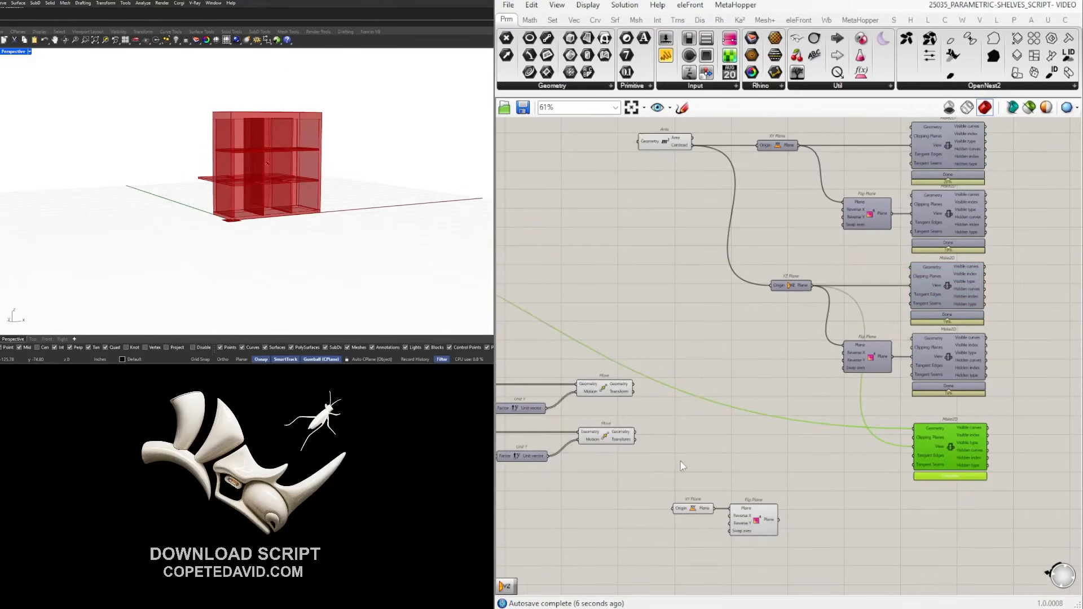
pyautogui.moveTo(679, 460); pyautogui.dragTo(701, 458, button='right')
pyautogui.click(627, 382)
pyautogui.click(629, 428)
pyautogui.moveTo(794, 397); pyautogui.dragTo(771, 397, button='right')
pyautogui.moveTo(629, 438); pyautogui.dragTo(945, 438)
pyautogui.click(821, 567)
pyautogui.moveTo(822, 567); pyautogui.dragTo(839, 537, button='right')
# Use the flipped plane as the new Make2D's view, compute it and show its flat outlines.
pyautogui.click(951, 429)
pyautogui.scroll(1, 951, 421)
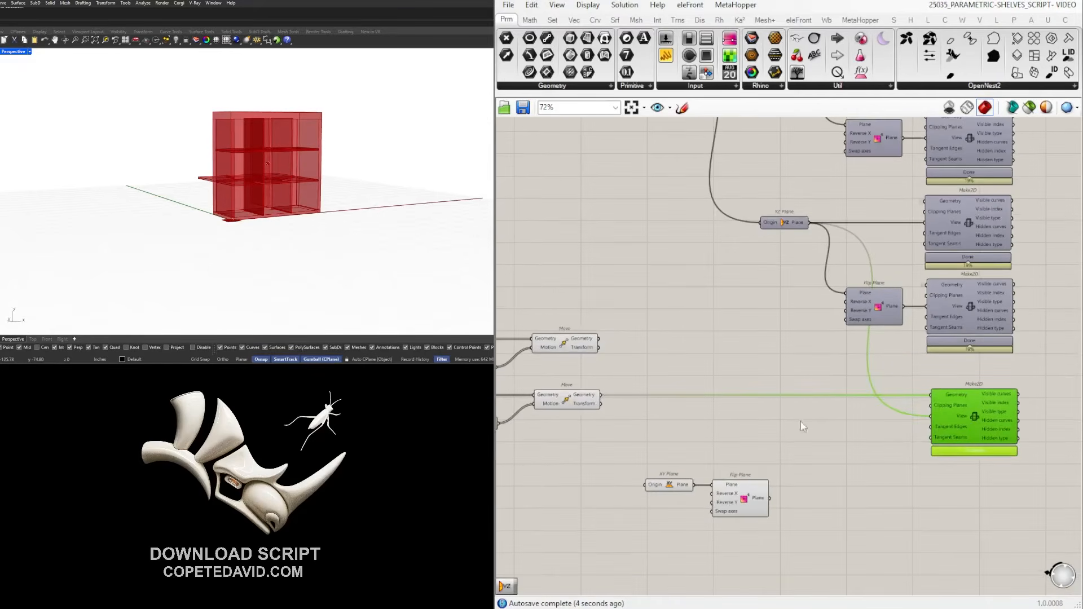
pyautogui.moveTo(769, 498); pyautogui.dragTo(933, 418)
pyautogui.click(968, 468)
pyautogui.moveTo(969, 468); pyautogui.dragTo(874, 446, button='right')
pyautogui.click(888, 442)
pyautogui.middleClick(883, 409)
pyautogui.click(905, 379)
pyautogui.moveTo(232, 219); pyautogui.dragTo(389, 246, button='right')
pyautogui.scroll(5, 389, 247)
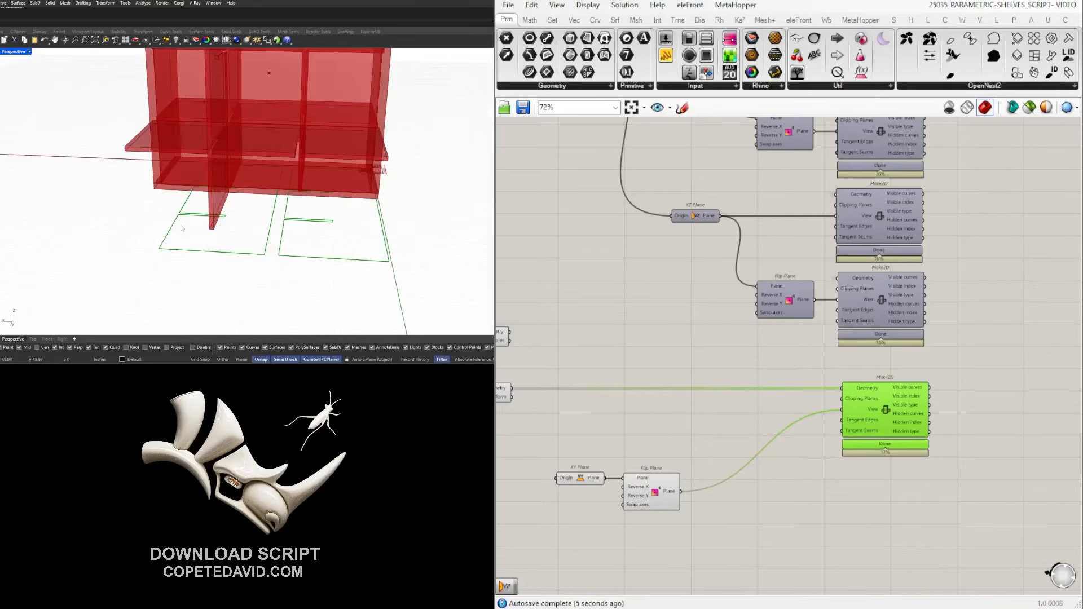
pyautogui.scroll(-3, 781, 373)
# Pan the canvas over to the spacing slider.
pyautogui.moveTo(564, 406); pyautogui.dragTo(776, 437, button='right')
pyautogui.scroll(5, 679, 435)
pyautogui.scroll(-2, 677, 432)
pyautogui.moveTo(524, 407); pyautogui.dragTo(750, 429, button='right')
pyautogui.scroll(3, 665, 384)
pyautogui.scroll(2, 640, 388)
# Reduce the panel spacing from 26 to 24 and recompute the new projection.
pyautogui.moveTo(646, 393); pyautogui.dragTo(643, 393)
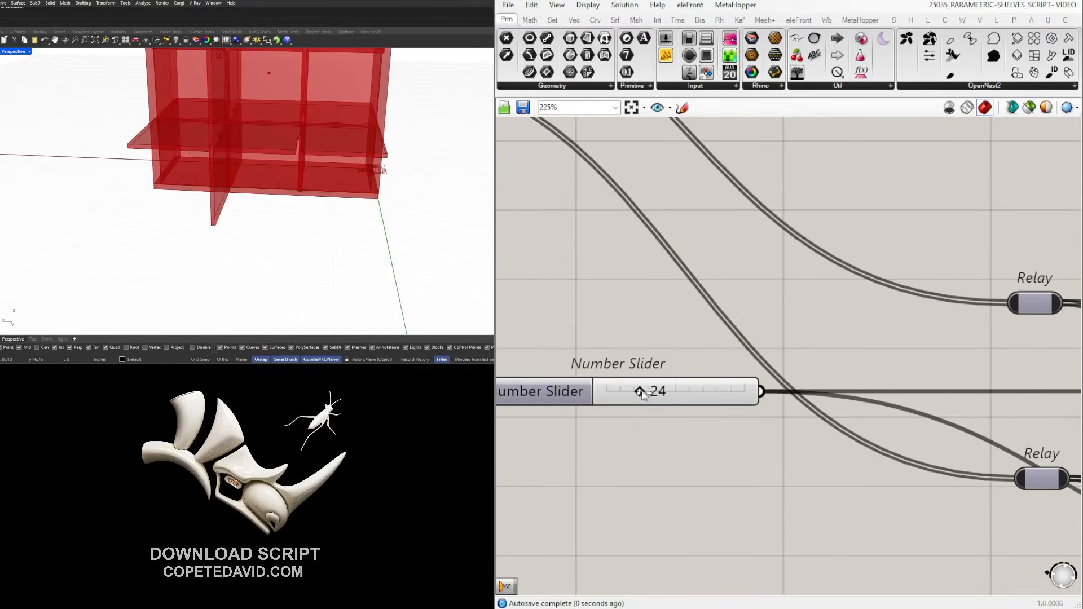
pyautogui.scroll(-7, 858, 376)
pyautogui.moveTo(992, 452); pyautogui.dragTo(509, 410, button='right')
pyautogui.scroll(1, 896, 469)
pyautogui.moveTo(897, 470); pyautogui.dragTo(602, 463, button='right')
pyautogui.scroll(-2, 909, 410)
pyautogui.click(909, 411)
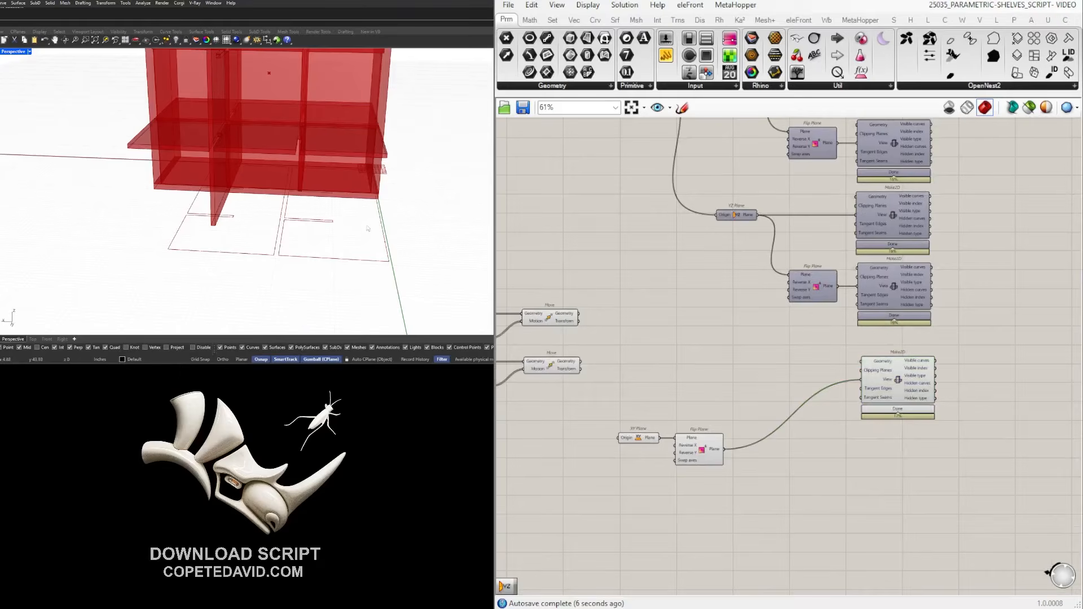
pyautogui.scroll(-4, 273, 228)
pyautogui.scroll(4, 301, 232)
# Orbit the shelf model and pan past the starting dimension sliders to check the outlines.
pyautogui.moveTo(218, 216)
pyautogui.mouseDown(button='right')
pyautogui.moveTo(175, 177)
pyautogui.moveTo(374, 160)
pyautogui.moveTo(288, 177)
pyautogui.moveTo(160, 178)
pyautogui.moveTo(217, 199)
pyautogui.mouseUp(button='right')
pyautogui.scroll(6, 215, 263)
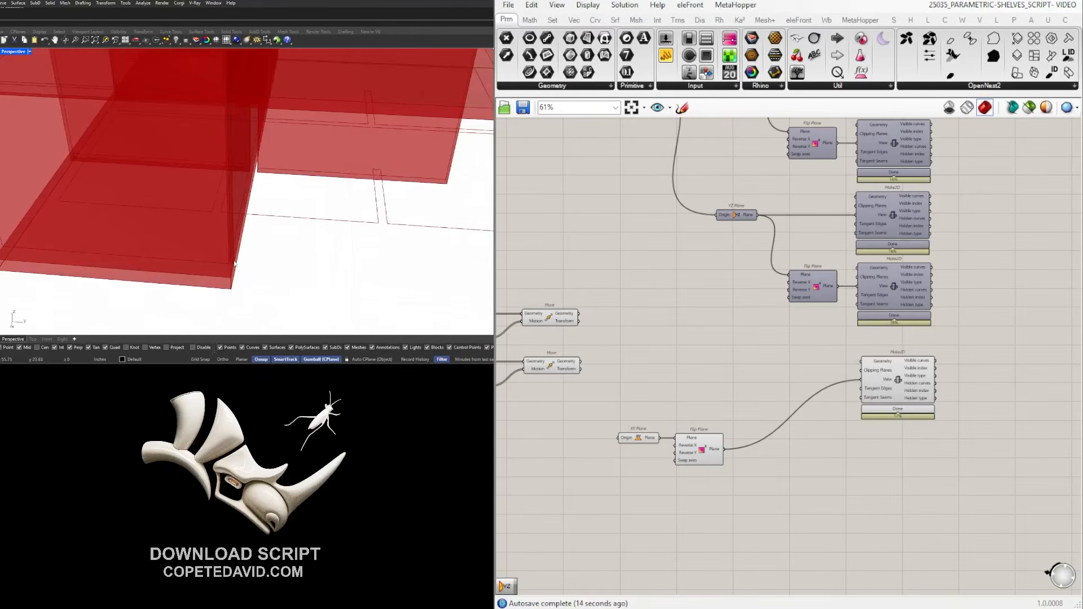
pyautogui.scroll(-8, 232, 263)
pyautogui.moveTo(233, 262); pyautogui.dragTo(324, 258, button='right')
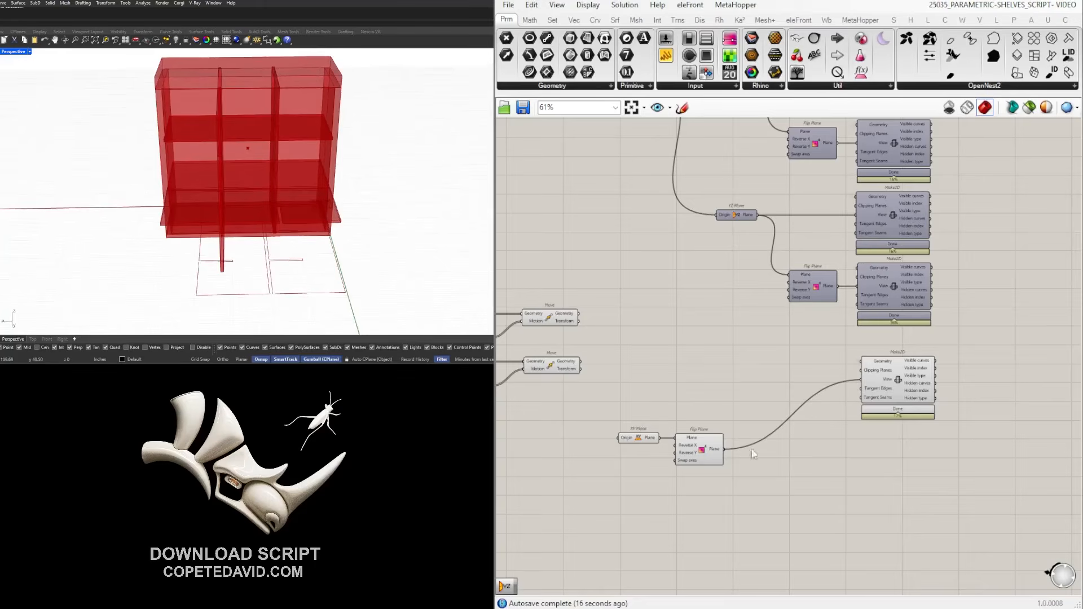
pyautogui.scroll(-2, 755, 491)
pyautogui.scroll(-6, 915, 361)
pyautogui.moveTo(815, 398); pyautogui.dragTo(951, 403, button='right')
pyautogui.moveTo(570, 381); pyautogui.dragTo(887, 404, button='right')
pyautogui.scroll(5, 573, 295)
pyautogui.moveTo(573, 295); pyautogui.dragTo(907, 345, button='right')
pyautogui.scroll(4, 689, 296)
pyautogui.scroll(5, 691, 301)
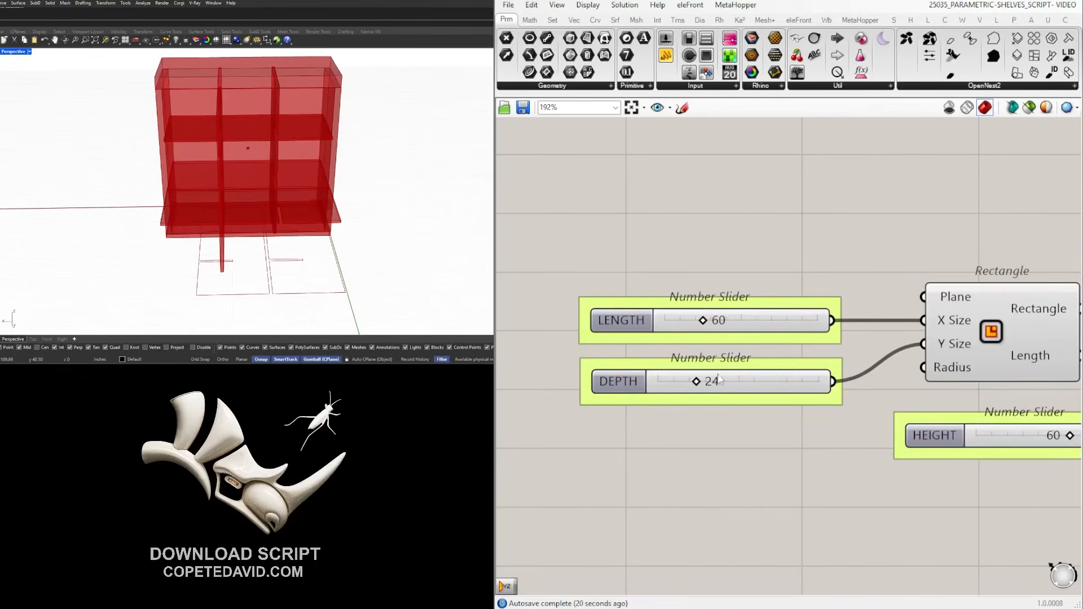
pyautogui.scroll(-9, 726, 379)
pyautogui.moveTo(726, 379); pyautogui.dragTo(418, 345, button='right')
pyautogui.moveTo(200, 192); pyautogui.dragTo(240, 188, button='right')
pyautogui.scroll(-4, 790, 346)
# Rename the unnamed number slider to 'SPACING'.
pyautogui.moveTo(1027, 397); pyautogui.dragTo(803, 393, button='right')
pyautogui.scroll(-4, 803, 393)
pyautogui.moveTo(1011, 449); pyautogui.dragTo(812, 436, button='right')
pyautogui.scroll(5, 813, 435)
pyautogui.scroll(8, 649, 390)
pyautogui.rightClick(637, 391)
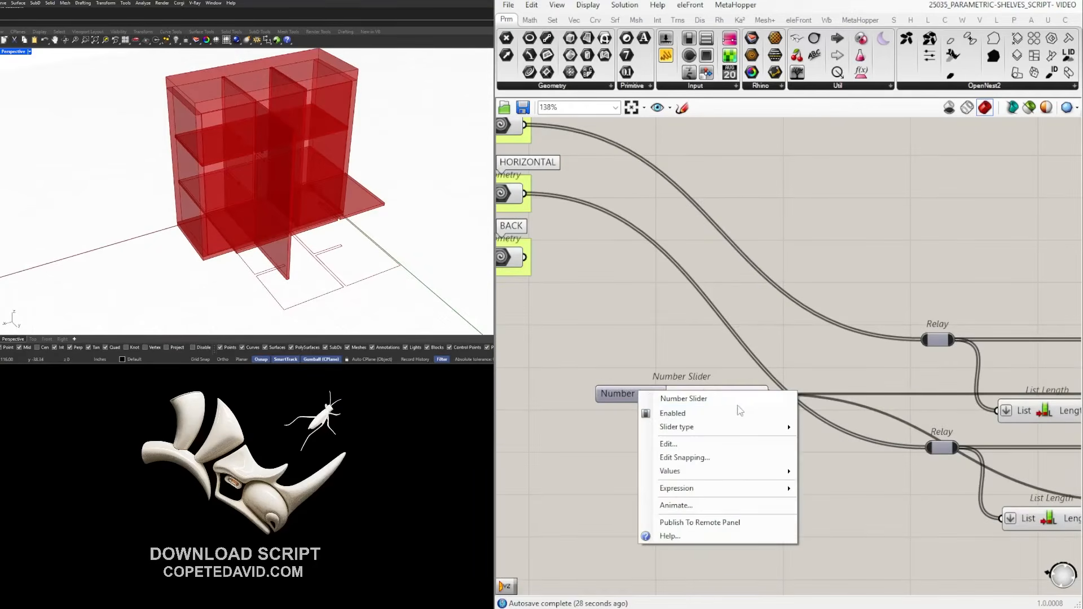
pyautogui.write('SPACING')
pyautogui.press('Return')
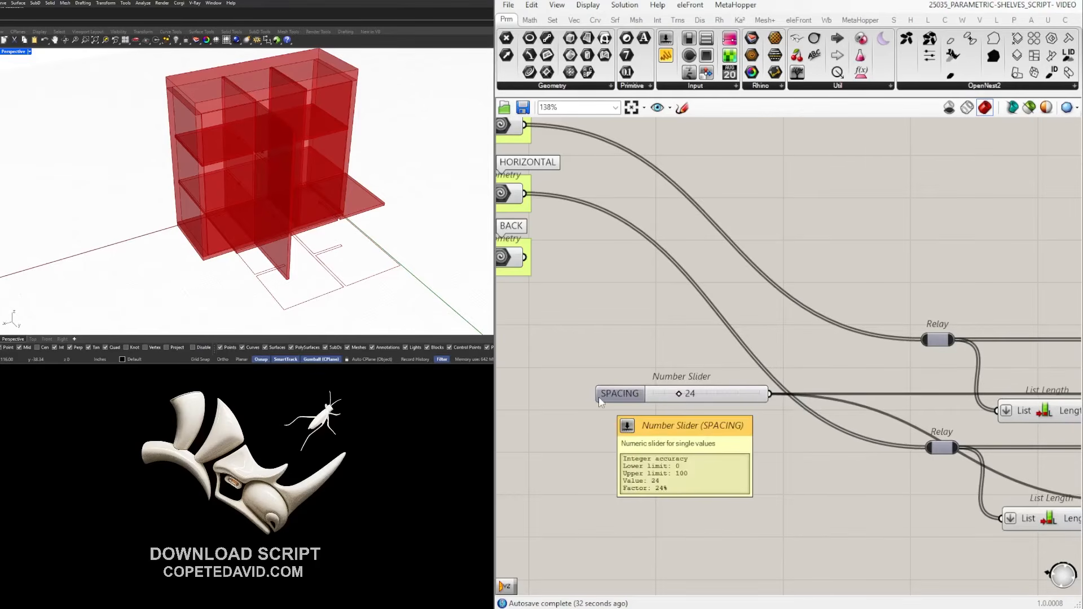
pyautogui.scroll(-3, 598, 397)
pyautogui.scroll(-3, 661, 399)
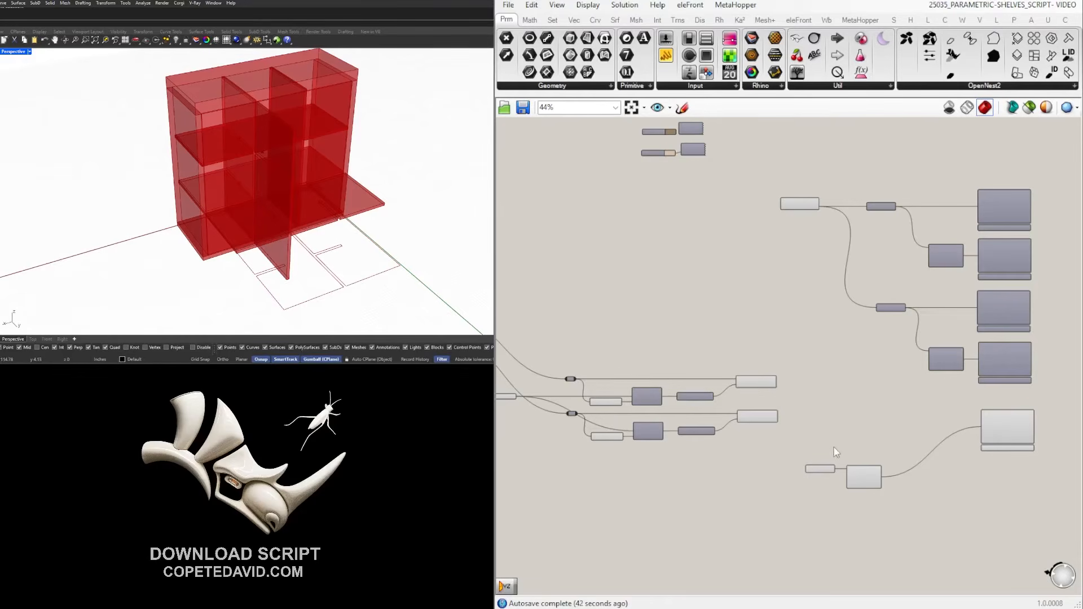
# Add a YZ Plane component below the XY Plane.
pyautogui.scroll(5, 834, 452)
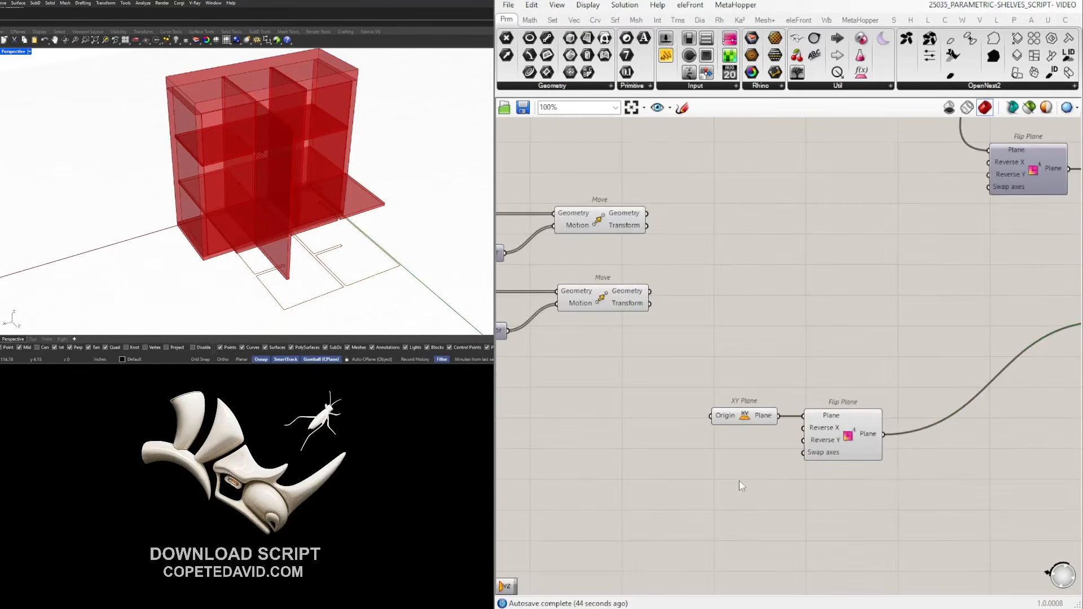
pyautogui.doubleClick(740, 481)
pyautogui.write('yz')
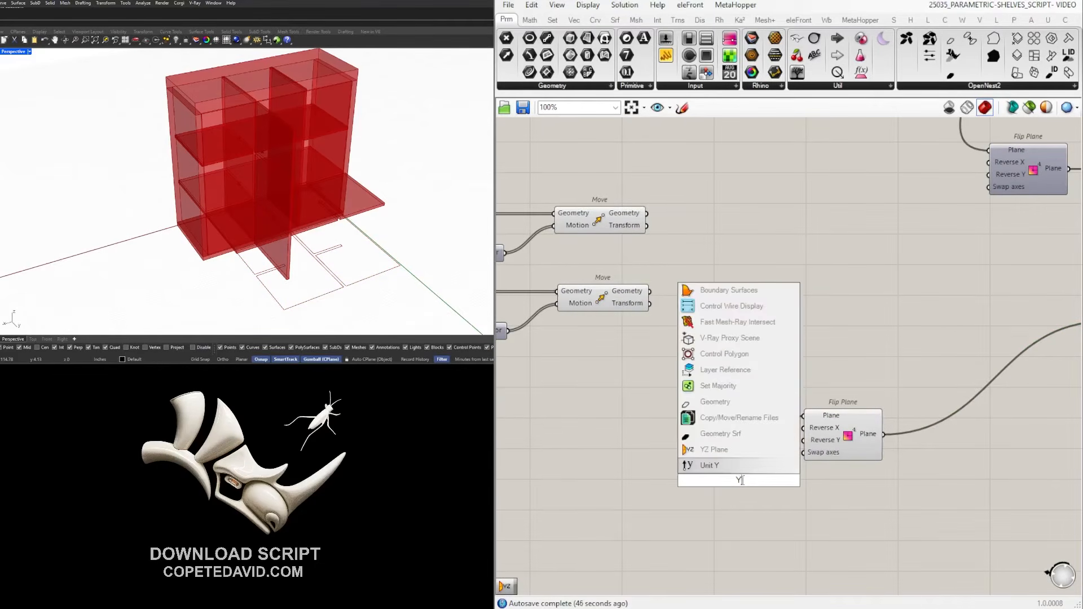
pyautogui.click(739, 467)
pyautogui.moveTo(745, 482); pyautogui.dragTo(749, 490)
pyautogui.scroll(-4, 277, 161)
pyautogui.moveTo(305, 160); pyautogui.dragTo(229, 153, button='right')
pyautogui.scroll(3, 228, 231)
pyautogui.moveTo(234, 227); pyautogui.dragTo(189, 225, button='right')
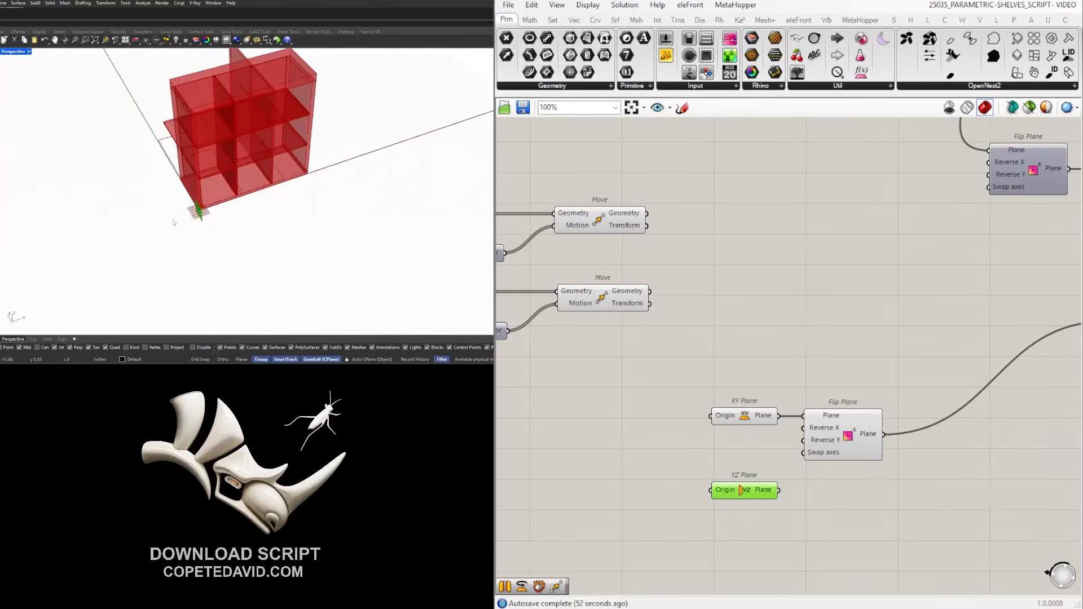
# Duplicate the Flip Plane and feed the YZ Plane into the copy.
pyautogui.click(856, 495)
pyautogui.keyDown('alt'); pyautogui.moveTo(848, 446); pyautogui.dragTo(863, 533); pyautogui.keyUp('alt')
pyautogui.moveTo(778, 490); pyautogui.dragTo(818, 503)
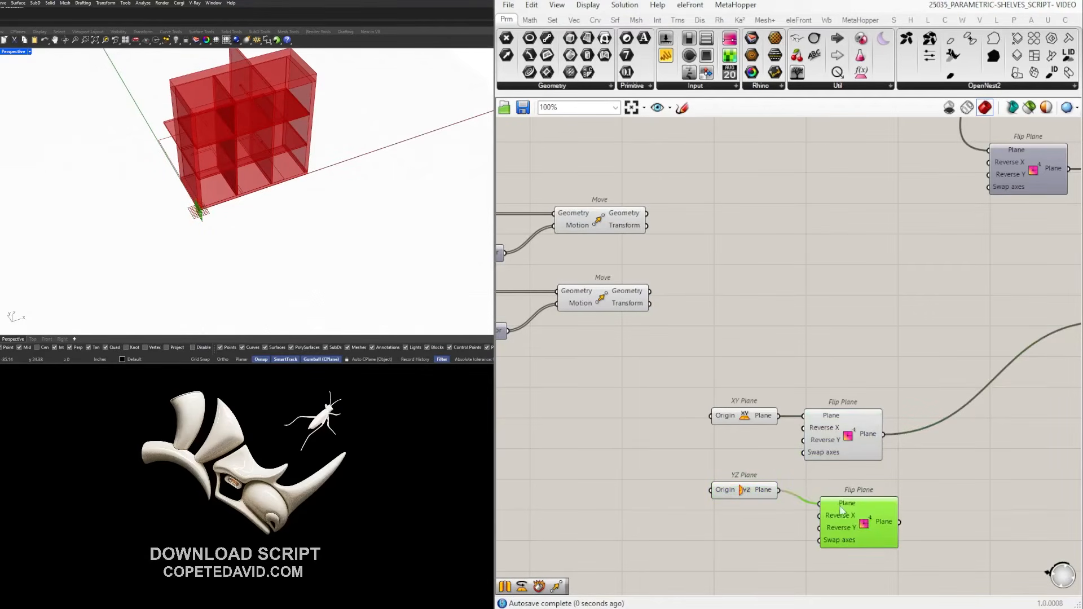
pyautogui.scroll(-3, 841, 486)
pyautogui.click(840, 486)
pyautogui.scroll(1, 867, 404)
# Duplicate the Make2D component below the original.
pyautogui.click(877, 392)
pyautogui.moveTo(877, 392); pyautogui.dragTo(917, 350, button='right')
pyautogui.keyDown('alt'); pyautogui.moveTo(917, 351); pyautogui.dragTo(919, 446); pyautogui.keyUp('alt')
# Wire the lower Flip Plane into the new Make2D's View and the Move geometry into its Geometry.
pyautogui.click(840, 486)
pyautogui.moveTo(717, 483); pyautogui.dragTo(877, 440)
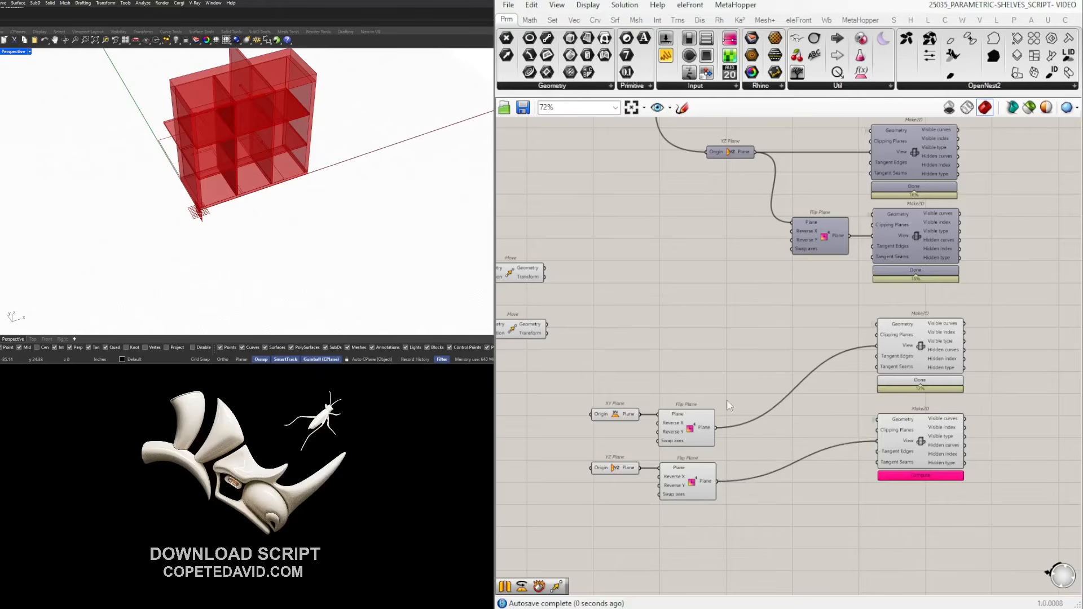
pyautogui.moveTo(523, 334); pyautogui.dragTo(598, 333, button='right')
pyautogui.click(524, 333)
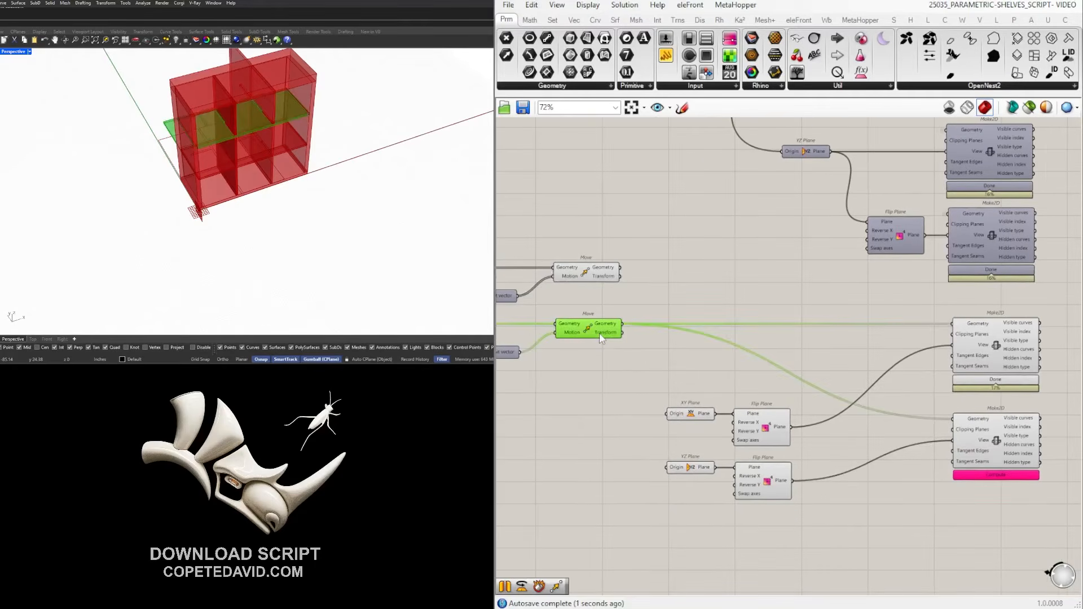
pyautogui.click(615, 277)
pyautogui.moveTo(622, 275); pyautogui.dragTo(948, 420)
pyautogui.moveTo(620, 276); pyautogui.dragTo(953, 419)
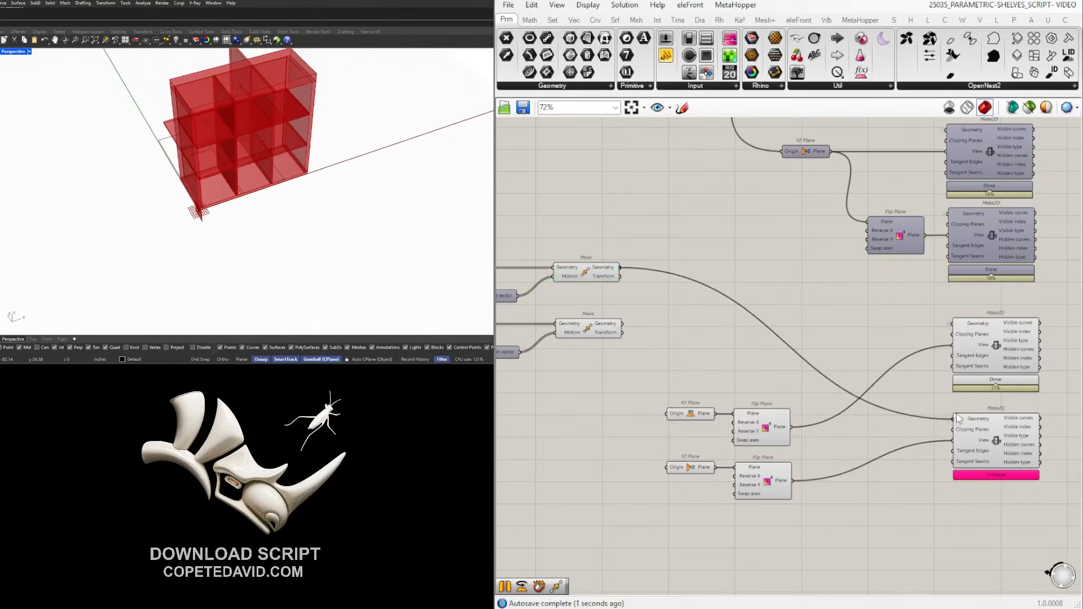
# Compute the bottom Make2D projection and check its result in the viewport.
pyautogui.scroll(2, 1007, 477)
pyautogui.click(1003, 439)
pyautogui.moveTo(1063, 527); pyautogui.dragTo(929, 527, button='right')
pyautogui.click(929, 526)
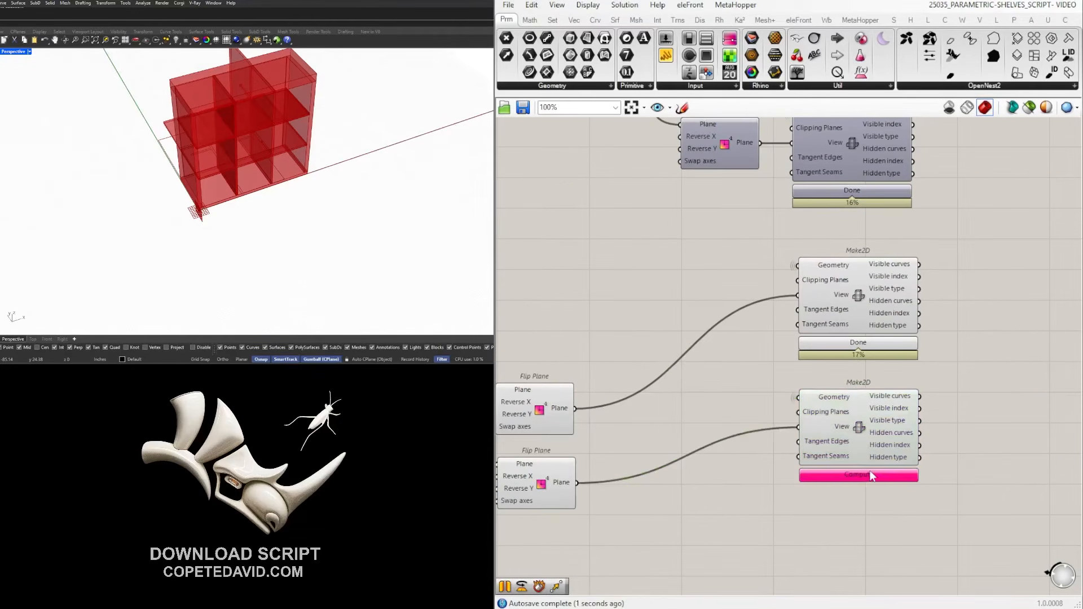
pyautogui.click(869, 475)
pyautogui.click(865, 426)
pyautogui.moveTo(205, 180); pyautogui.dragTo(316, 147, button='right')
pyautogui.keyDown('shift'); pyautogui.click(861, 294); pyautogui.keyUp('shift')
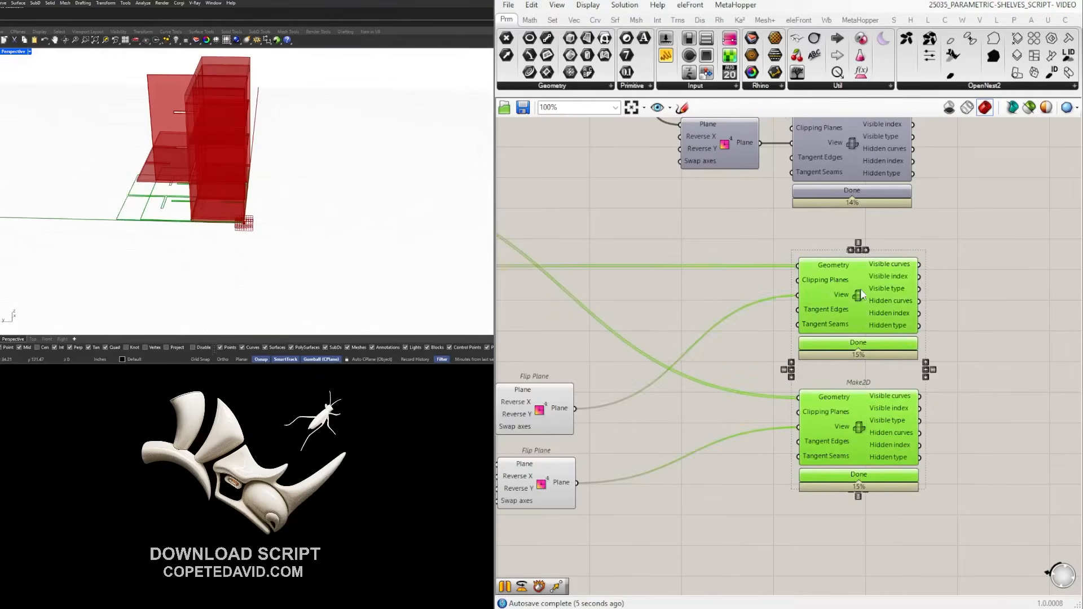
pyautogui.click(1033, 310)
# Move the XY Plane and upper Flip Plane pair up beside its Make2D.
pyautogui.moveTo(804, 380); pyautogui.dragTo(921, 380, button='right')
pyautogui.moveTo(907, 494); pyautogui.dragTo(722, 369)
pyautogui.scroll(3, 868, 389)
pyautogui.click(959, 408)
pyautogui.moveTo(960, 408); pyautogui.dragTo(844, 412, button='right')
pyautogui.moveTo(844, 413); pyautogui.dragTo(641, 362)
pyautogui.moveTo(699, 388); pyautogui.dragTo(900, 299)
# Move the YZ Plane pair beside the lower Make2D, then select both plane rows with their Make2Ds.
pyautogui.moveTo(839, 539); pyautogui.dragTo(657, 439)
pyautogui.moveTo(735, 454); pyautogui.dragTo(909, 405)
pyautogui.click(915, 499)
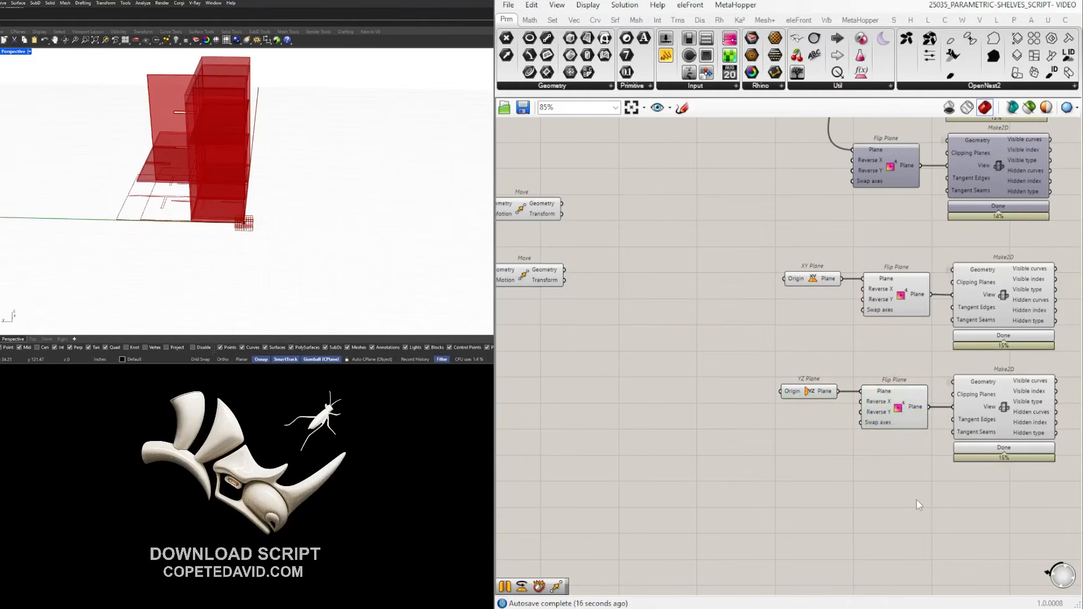
pyautogui.scroll(-3, 916, 499)
pyautogui.moveTo(953, 513); pyautogui.dragTo(704, 343)
pyautogui.press('space')
# Hide the previews of the plane rows and of both Relay, Series and Move rows.
pyautogui.click(737, 318)
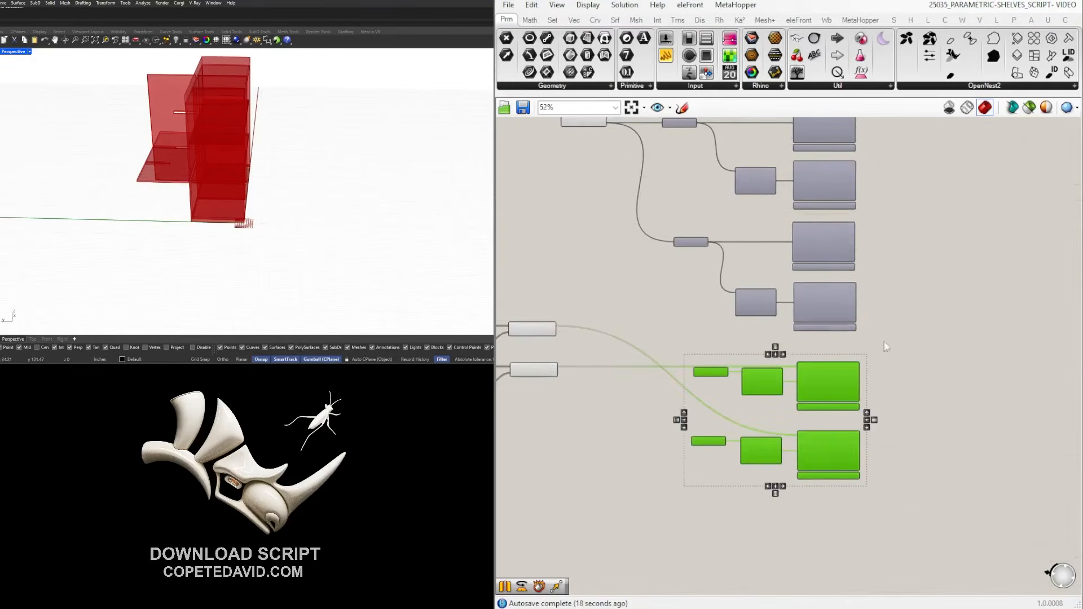
pyautogui.click(854, 355)
pyautogui.scroll(-2, 854, 355)
pyautogui.scroll(3, 787, 194)
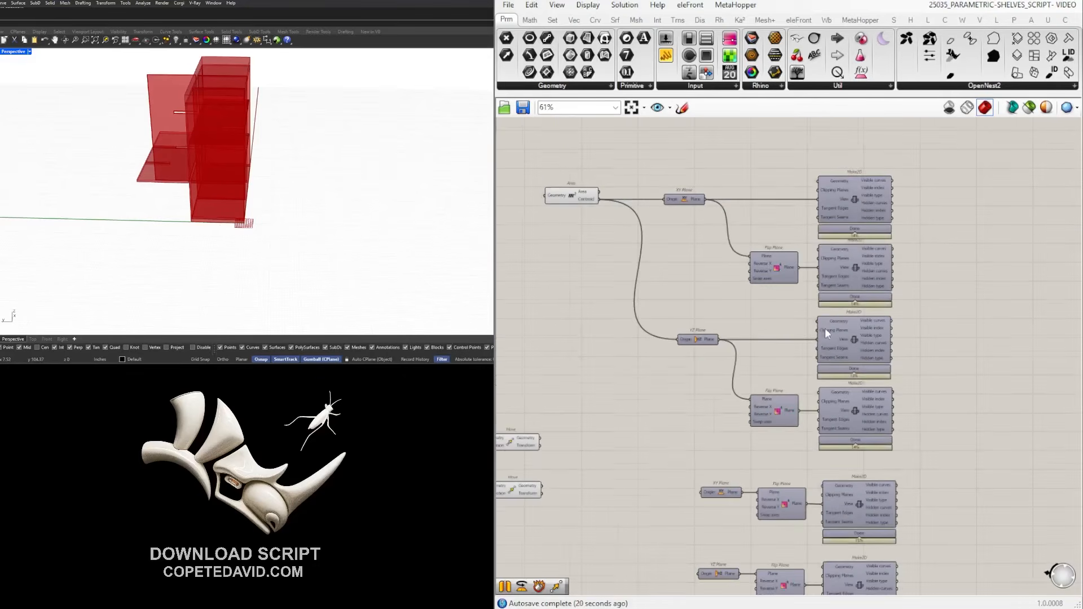
pyautogui.scroll(-2, 825, 321)
pyautogui.moveTo(757, 417); pyautogui.dragTo(953, 390, button='right')
pyautogui.scroll(2, 834, 451)
pyautogui.moveTo(846, 455); pyautogui.dragTo(533, 375)
pyautogui.moveTo(586, 346); pyautogui.dragTo(740, 347, button='right')
pyautogui.press('space')
pyautogui.click(920, 291)
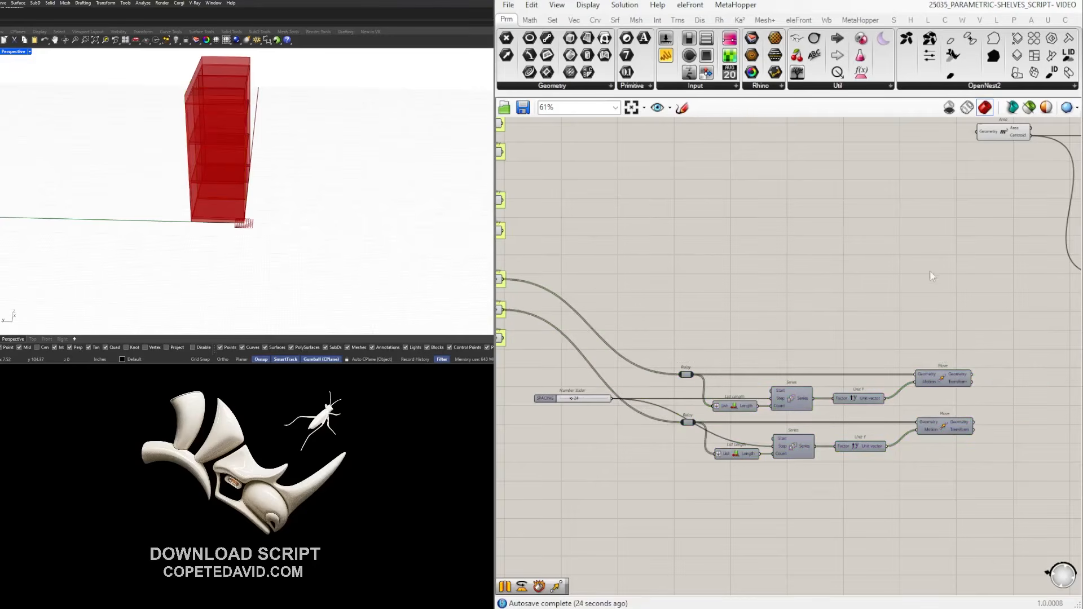
# Turn off the Area component's preview.
pyautogui.scroll(-4, 972, 498)
pyautogui.moveTo(972, 497); pyautogui.dragTo(756, 473, button='right')
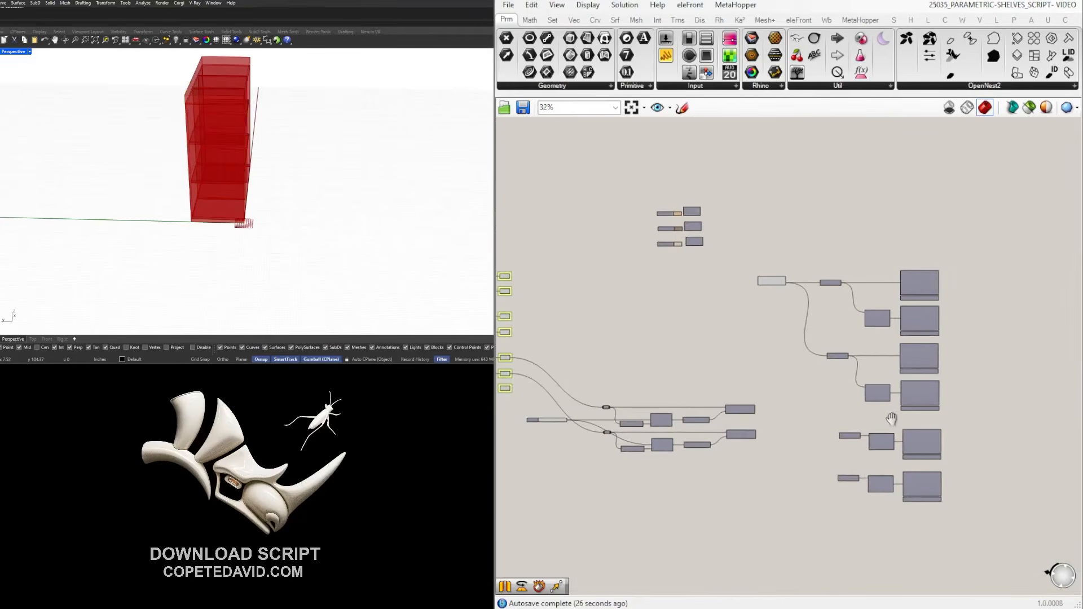
pyautogui.moveTo(892, 428); pyautogui.dragTo(922, 393, button='right')
pyautogui.scroll(3, 781, 254)
pyautogui.click(779, 258)
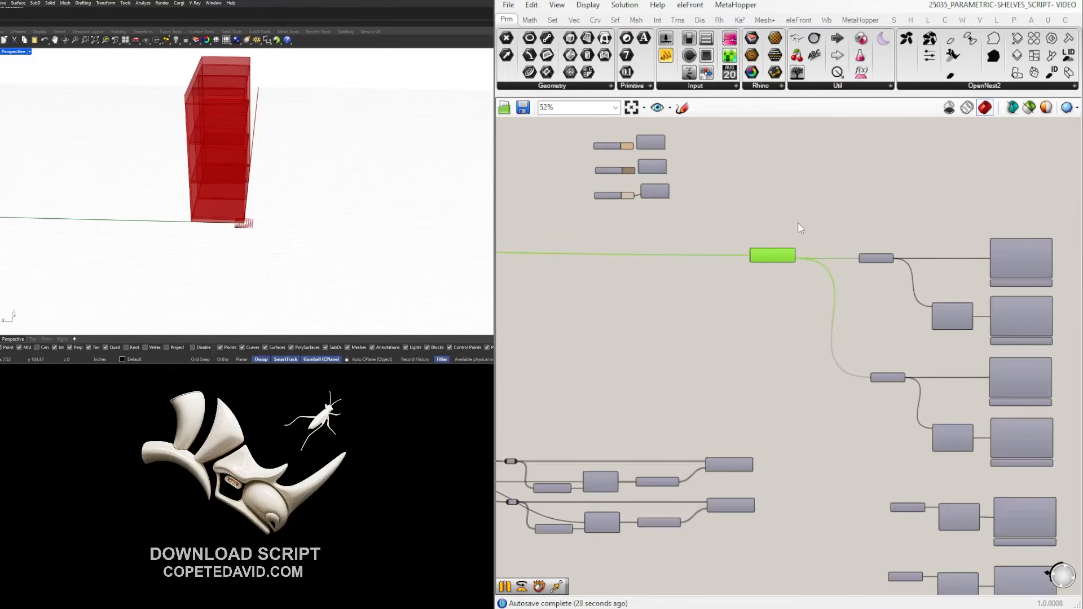
pyautogui.scroll(3, 786, 253)
pyautogui.middleClick(776, 252)
pyautogui.click(819, 215)
pyautogui.moveTo(829, 194); pyautogui.dragTo(864, 198)
pyautogui.scroll(-5, 970, 464)
# Move the SPACING slider and both move rows as a group to the right and down.
pyautogui.moveTo(970, 464); pyautogui.dragTo(961, 327, button='right')
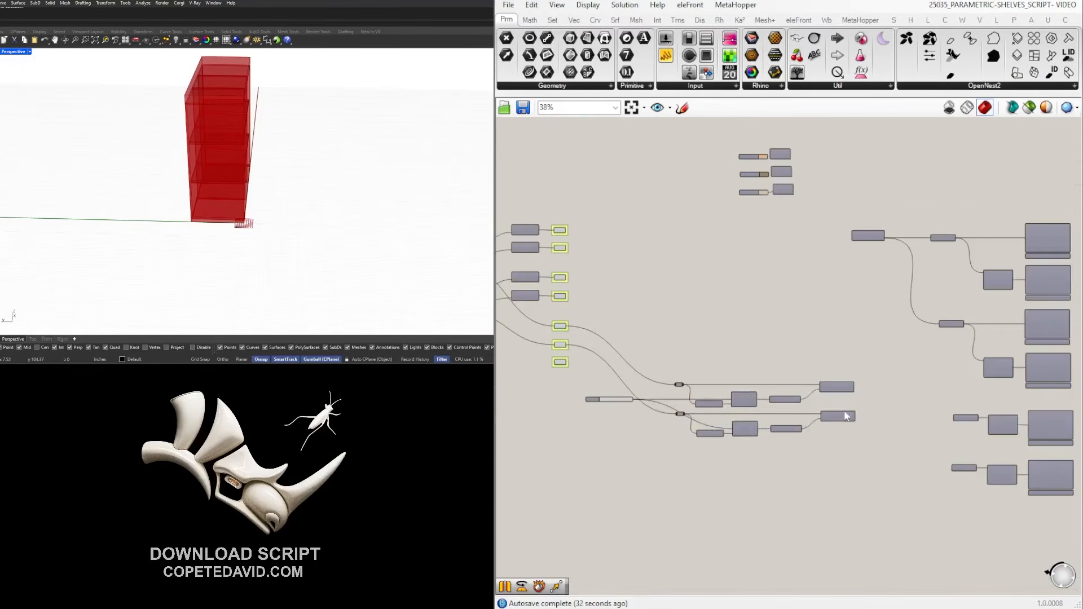
pyautogui.moveTo(872, 477); pyautogui.dragTo(600, 361)
pyautogui.moveTo(794, 282); pyautogui.dragTo(719, 361, button='right')
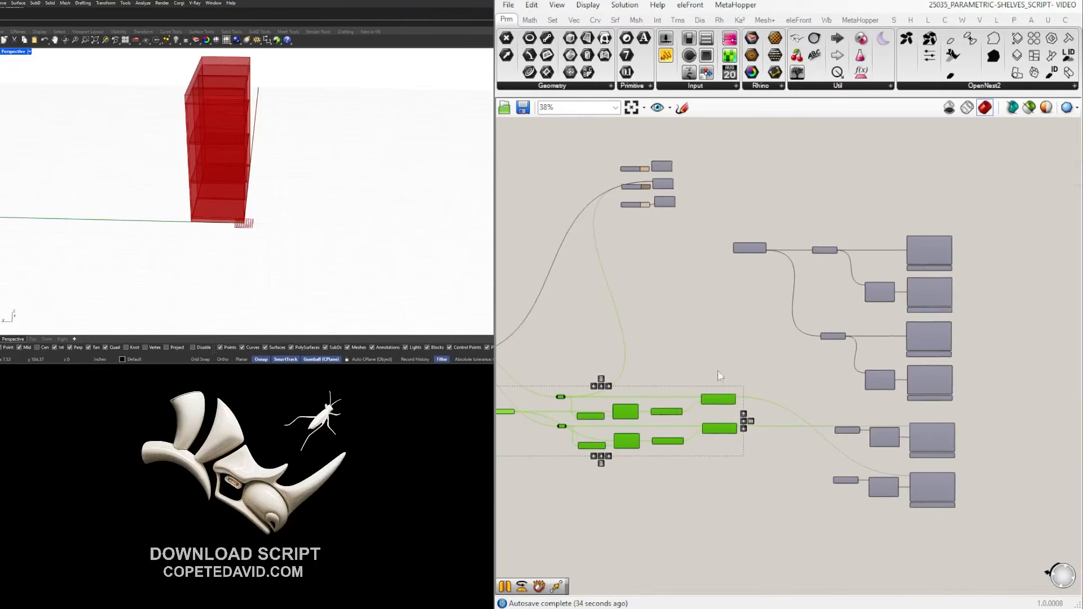
pyautogui.moveTo(727, 396); pyautogui.dragTo(775, 400)
pyautogui.click(806, 369)
pyautogui.scroll(-1, 869, 377)
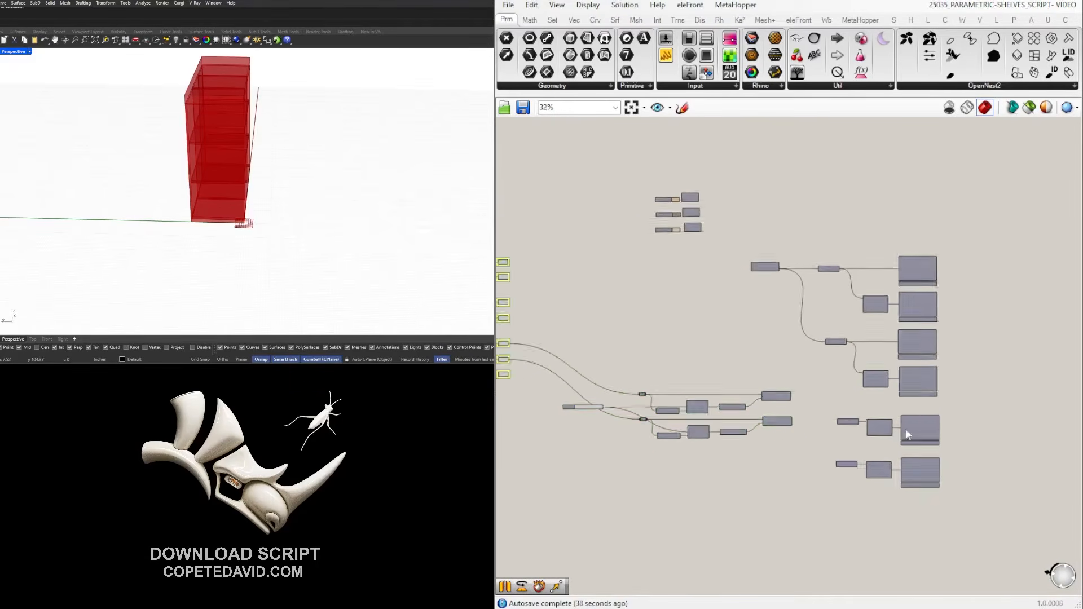
# Enable preview on the whole Make2D column to show the flat outline curves.
pyautogui.moveTo(933, 293); pyautogui.dragTo(793, 254, button='right')
pyautogui.scroll(3, 795, 250)
pyautogui.scroll(-3, 795, 249)
pyautogui.moveTo(788, 495); pyautogui.dragTo(736, 244)
pyautogui.middleClick(758, 217)
pyautogui.click(778, 190)
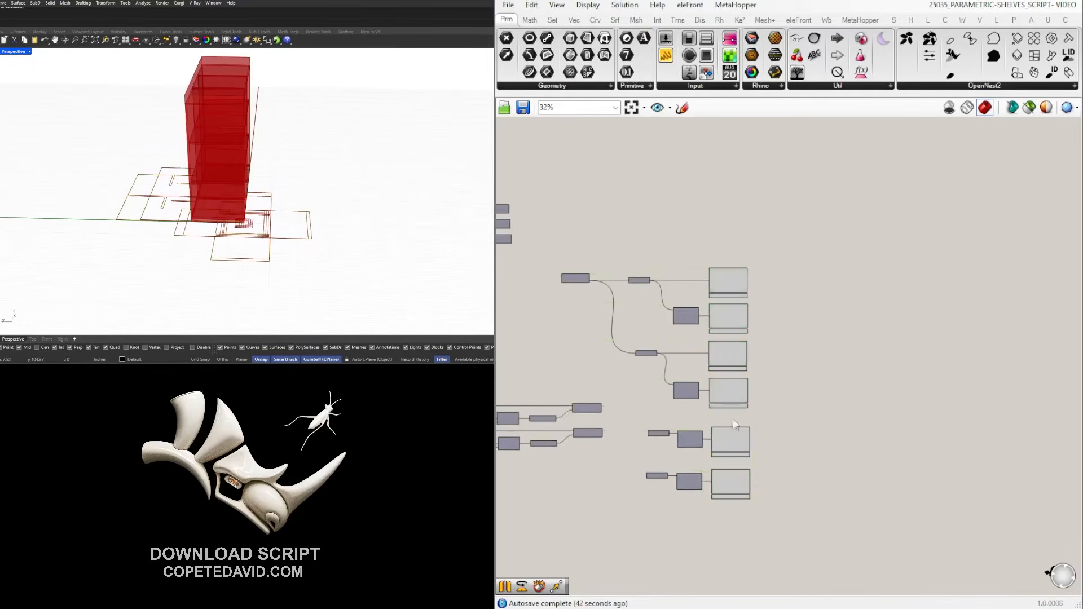
pyautogui.scroll(3, 746, 431)
pyautogui.click(736, 252)
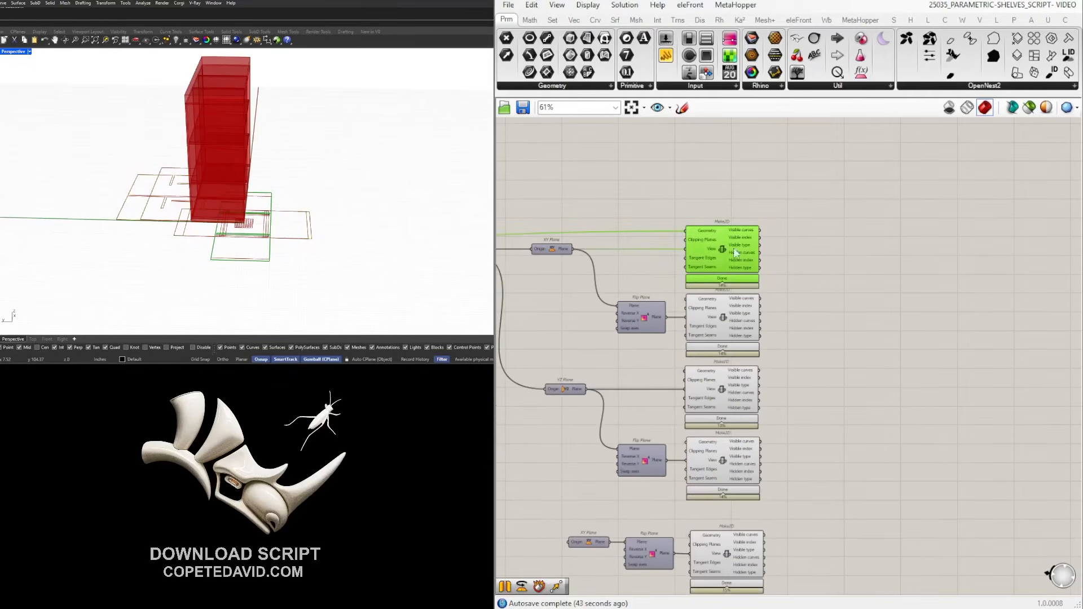
# Add a Boundary Surfaces component fed by the top Make2D's Visible curves.
pyautogui.doubleClick(823, 258)
pyautogui.write('BOUND')
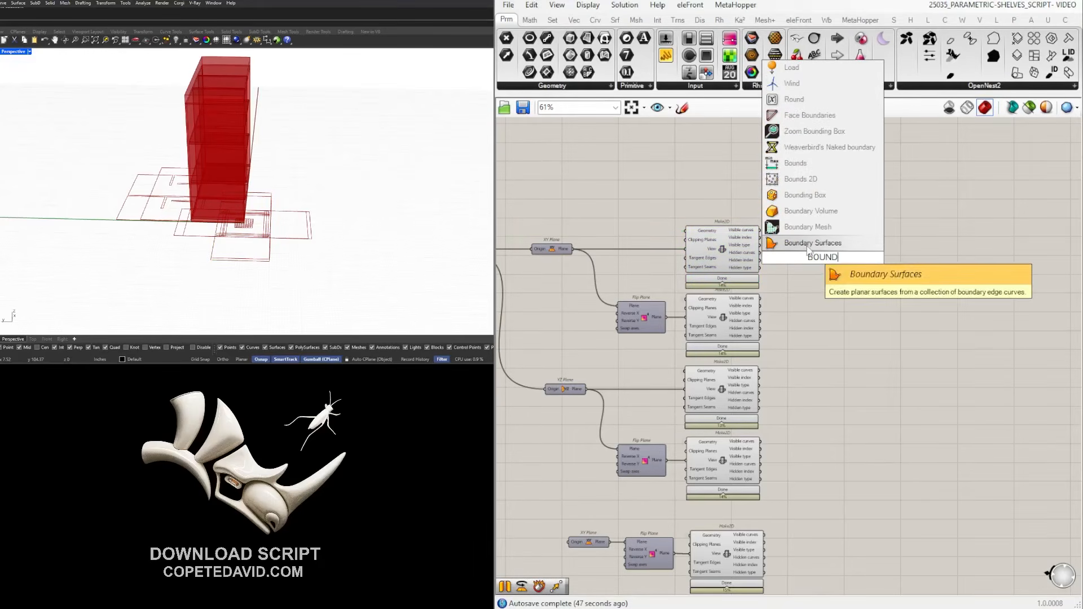
pyautogui.press('Return')
pyautogui.scroll(2, 788, 228)
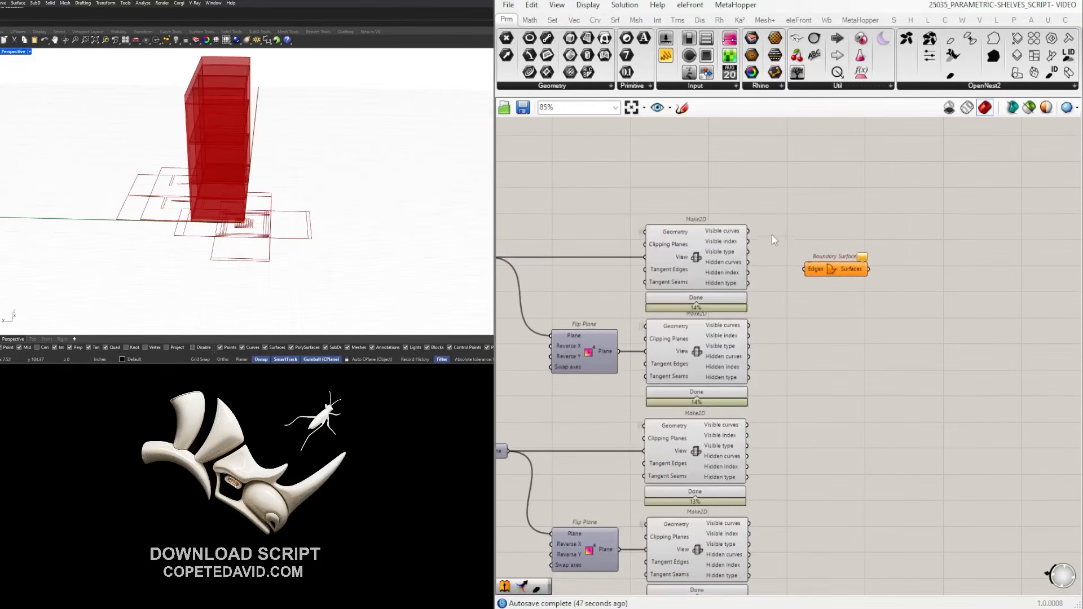
pyautogui.moveTo(748, 231); pyautogui.dragTo(825, 228)
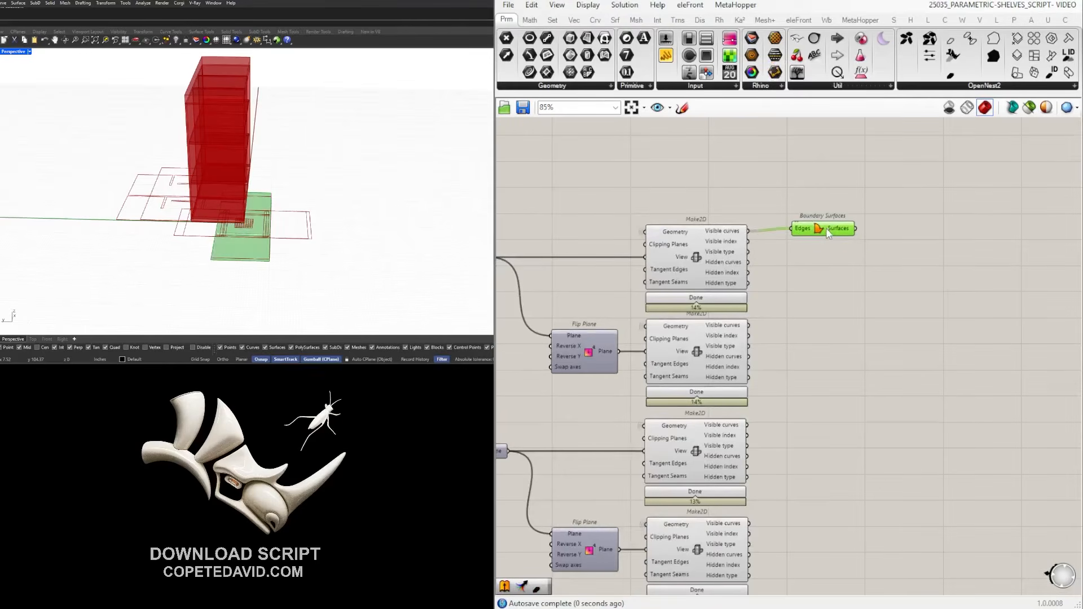
pyautogui.moveTo(236, 212); pyautogui.dragTo(81, 225, button='right')
# Duplicate Boundary Surfaces for the second, third, fourth and lower Make2Ds, wiring each one's Visible curves.
pyautogui.keyDown('alt'); pyautogui.moveTo(812, 233); pyautogui.dragTo(816, 329); pyautogui.keyUp('alt')
pyautogui.moveTo(749, 326); pyautogui.dragTo(790, 328)
pyautogui.moveTo(820, 331); pyautogui.dragTo(814, 329)
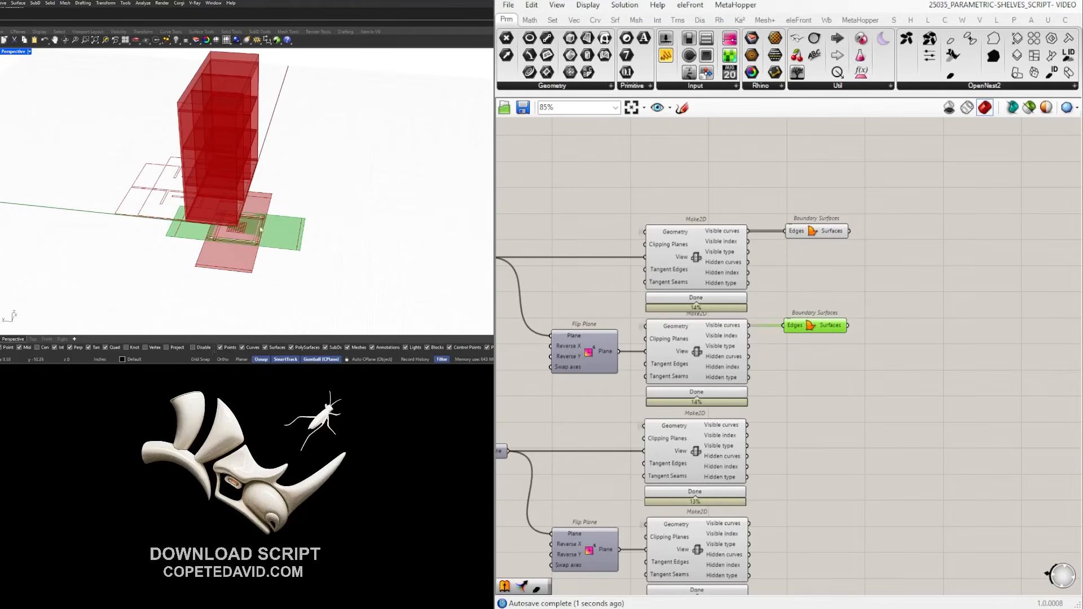
pyautogui.keyDown('alt'); pyautogui.moveTo(796, 333); pyautogui.dragTo(819, 424); pyautogui.keyUp('alt')
pyautogui.moveTo(747, 425); pyautogui.dragTo(813, 424)
pyautogui.moveTo(816, 437); pyautogui.dragTo(815, 368, button='right')
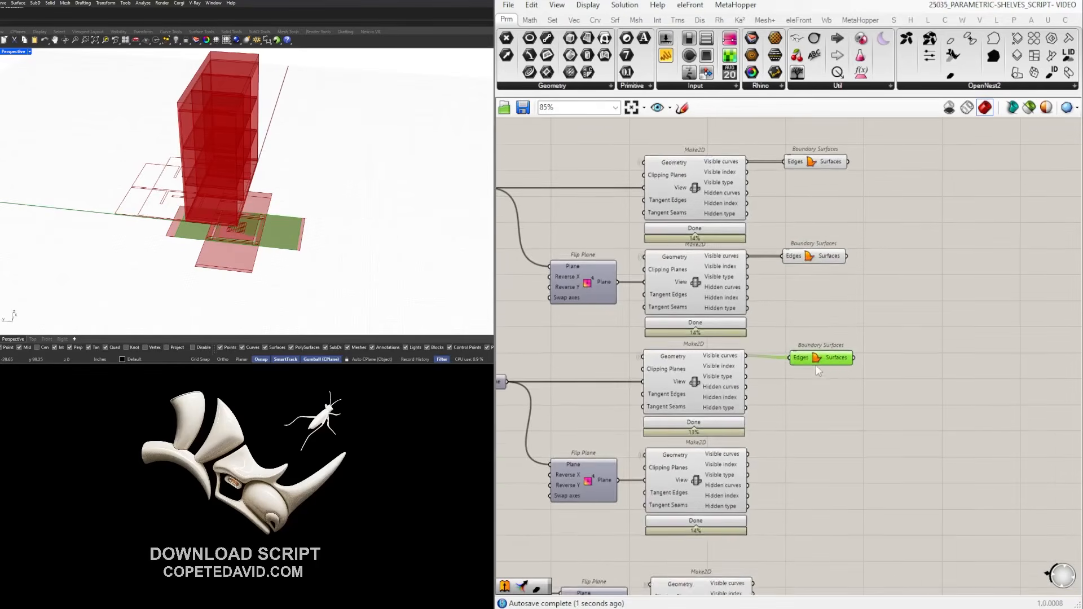
pyautogui.scroll(-1, 808, 368)
pyautogui.keyDown('alt'); pyautogui.moveTo(811, 363); pyautogui.dragTo(809, 440); pyautogui.keyUp('alt')
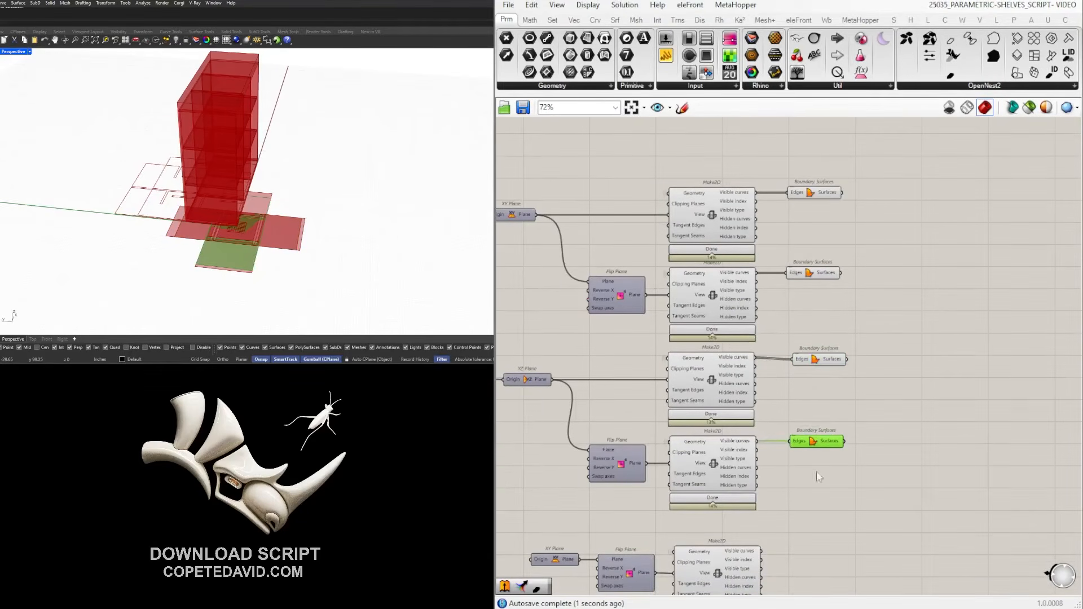
pyautogui.click(838, 540)
pyautogui.moveTo(838, 541); pyautogui.dragTo(818, 407, button='right')
pyautogui.keyDown('alt'); pyautogui.moveTo(787, 312); pyautogui.dragTo(791, 422); pyautogui.keyUp('alt')
pyautogui.moveTo(327, 206); pyautogui.dragTo(152, 150, button='right')
pyautogui.scroll(5, 243, 162)
pyautogui.scroll(6, 157, 153)
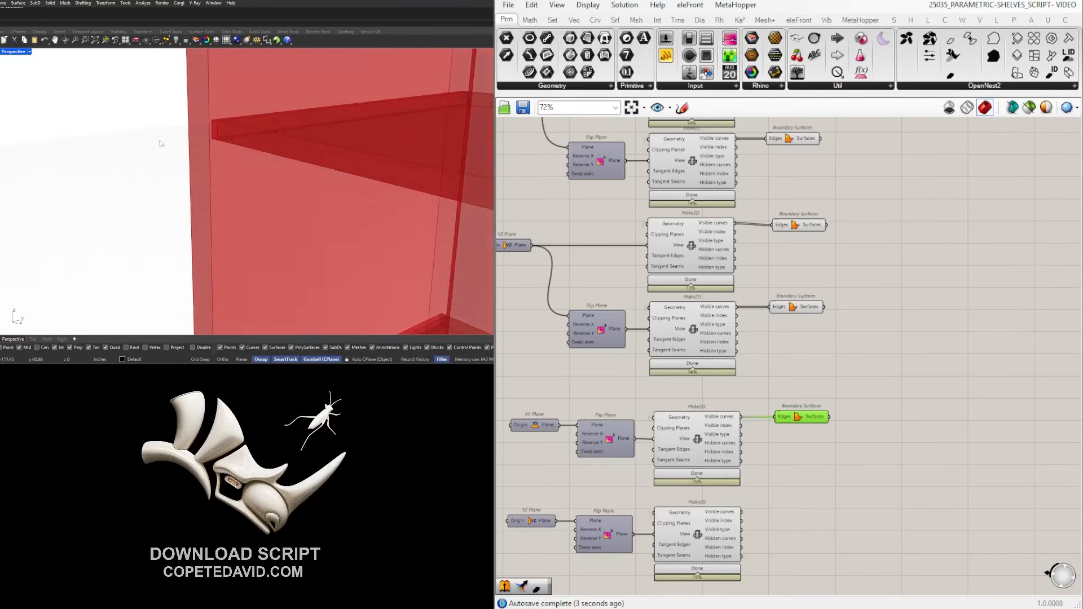
pyautogui.scroll(4, 212, 127)
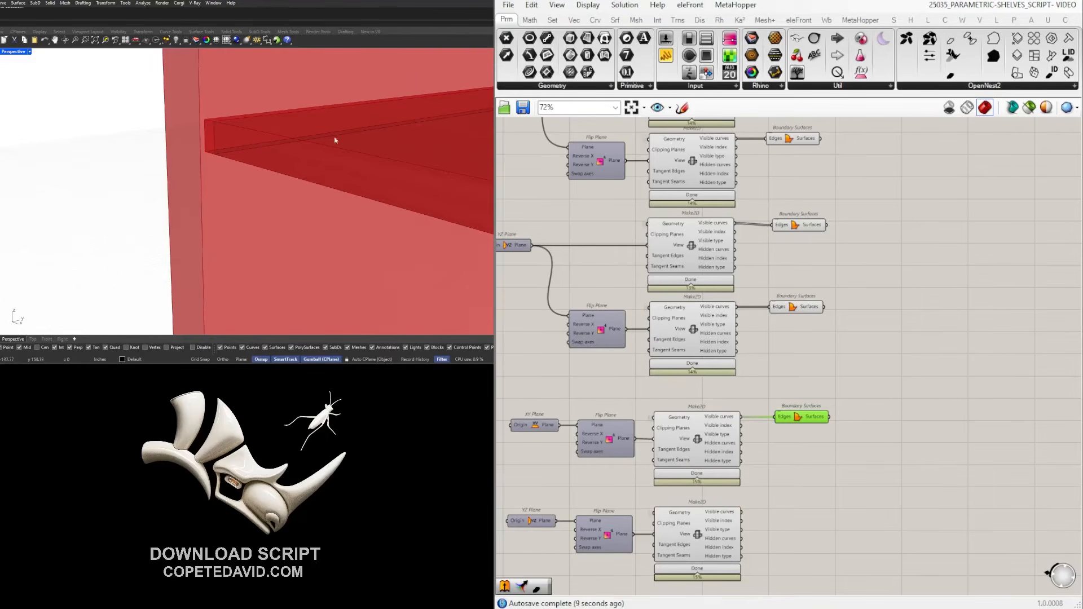
pyautogui.scroll(-5, 304, 136)
pyautogui.scroll(5, 263, 144)
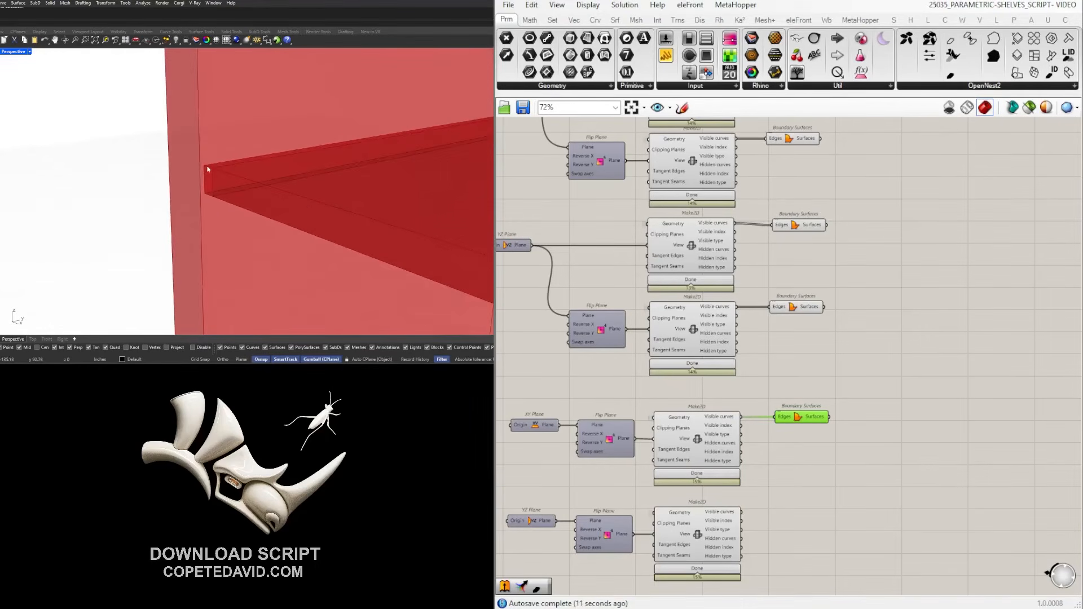
pyautogui.scroll(2, 205, 172)
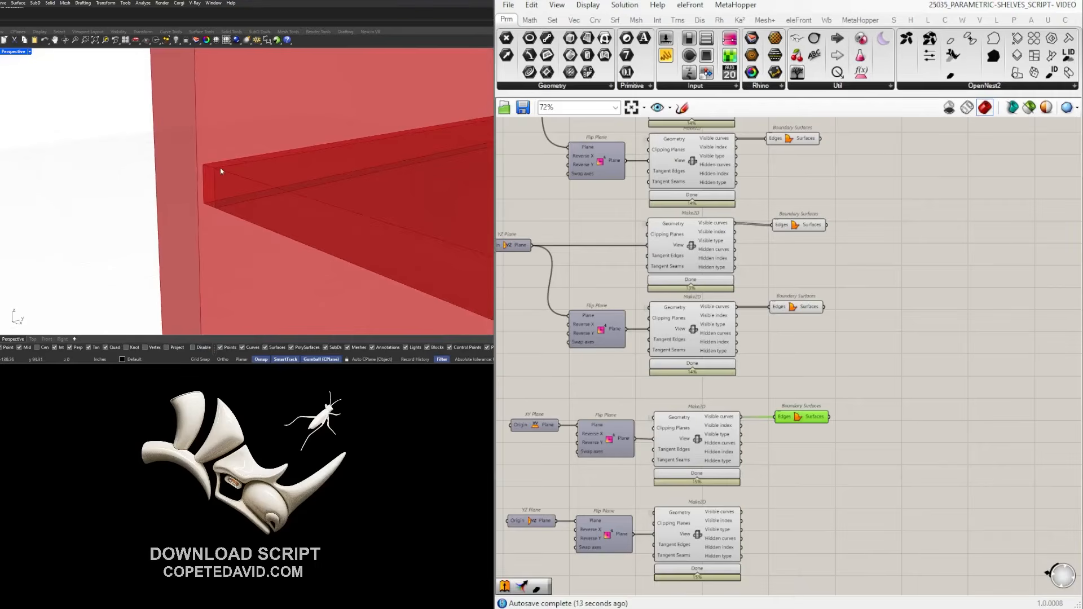
pyautogui.scroll(-2, 229, 164)
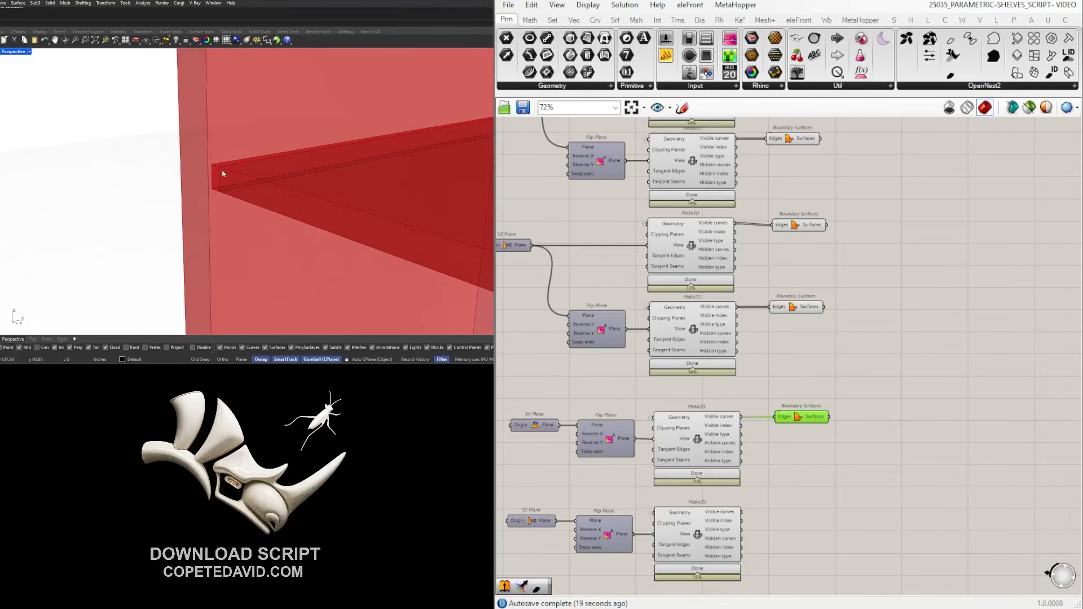
pyautogui.scroll(-5, 795, 412)
pyautogui.click(820, 454)
pyautogui.scroll(4, 795, 444)
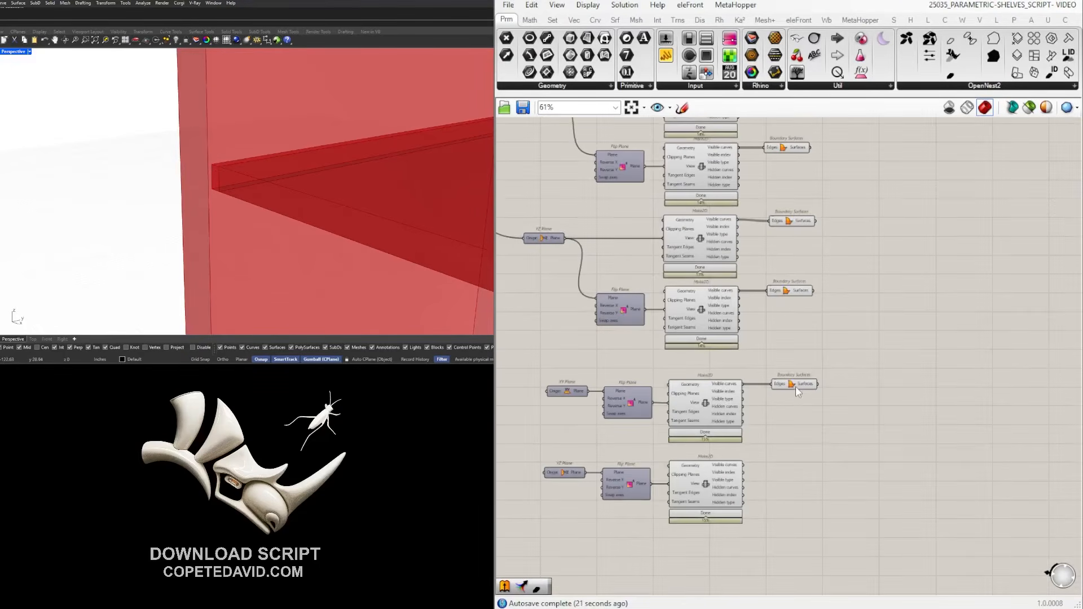
# Add a Boundary Surfaces copy for the last Make2D, fed by its Visible curves.
pyautogui.moveTo(795, 404); pyautogui.dragTo(750, 272)
pyautogui.scroll(-5, 793, 470)
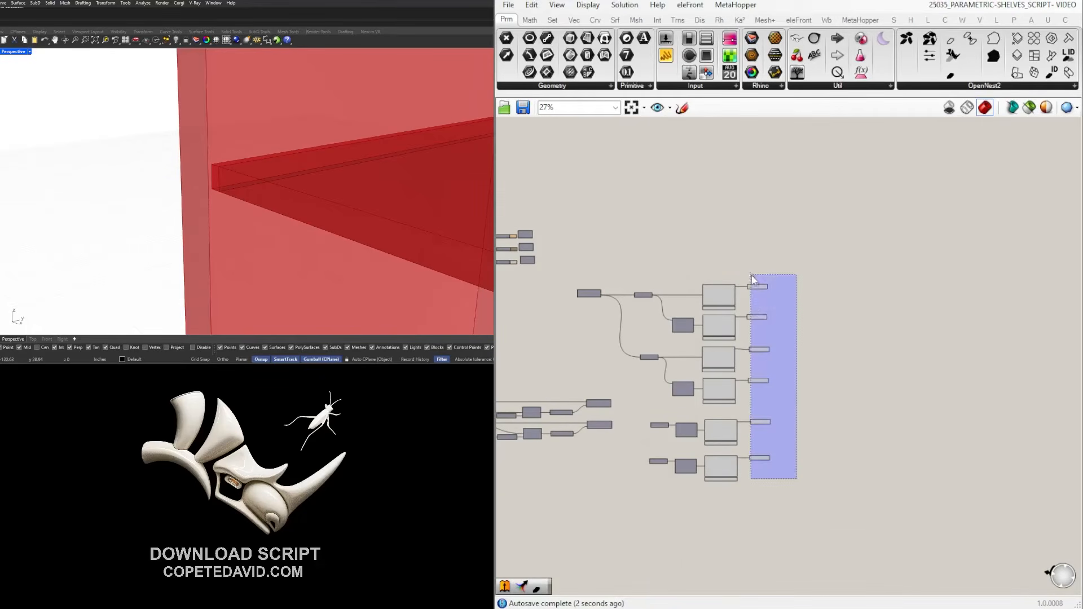
pyautogui.moveTo(749, 497); pyautogui.dragTo(645, 262)
pyautogui.scroll(3, 737, 247)
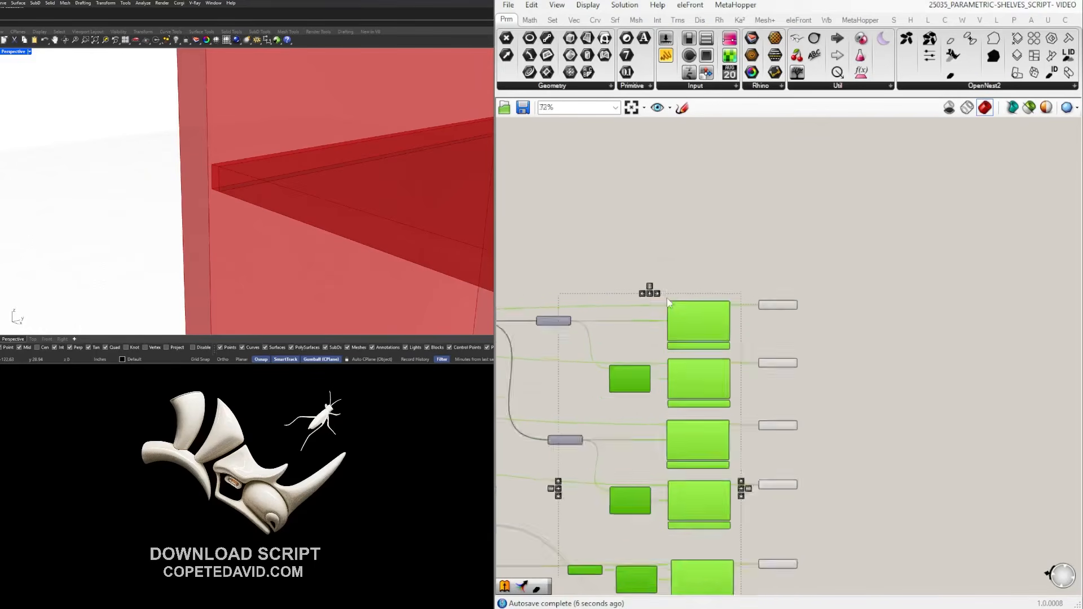
pyautogui.scroll(-3, 770, 240)
# Align the selected Boundary Surfaces components into a column using the radial menu.
pyautogui.moveTo(768, 542); pyautogui.dragTo(698, 252)
pyautogui.middleClick(711, 238)
pyautogui.click(750, 205)
pyautogui.moveTo(801, 238); pyautogui.dragTo(912, 212, button='right')
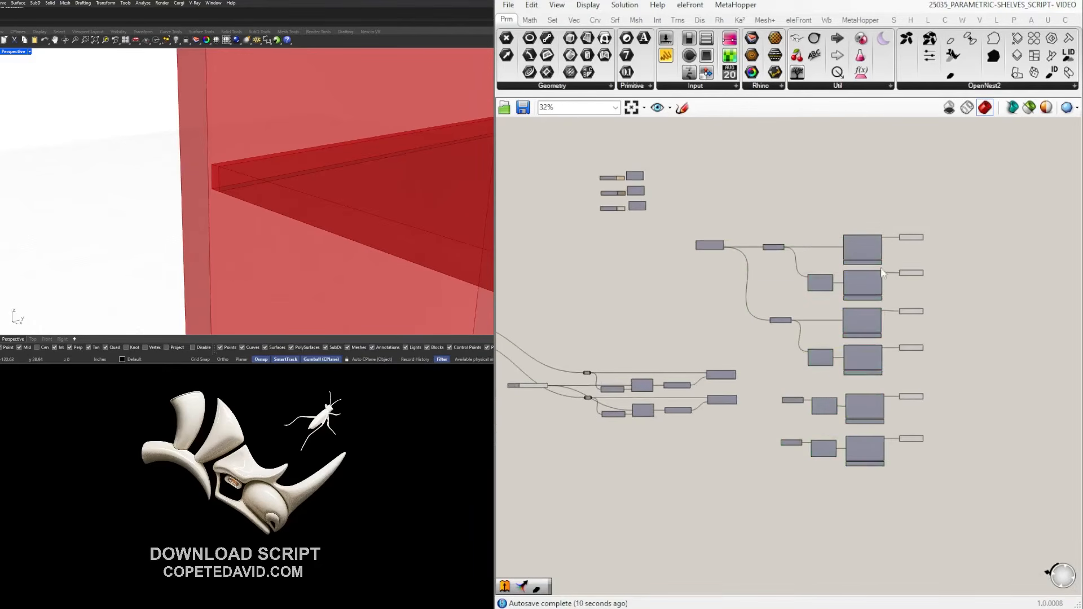
pyautogui.moveTo(304, 184); pyautogui.dragTo(257, 255, button='right')
# Reselect the six Boundary Surfaces components to check their alignment.
pyautogui.scroll(-4, 338, 202)
pyautogui.scroll(-4, 265, 164)
pyautogui.scroll(3, 971, 394)
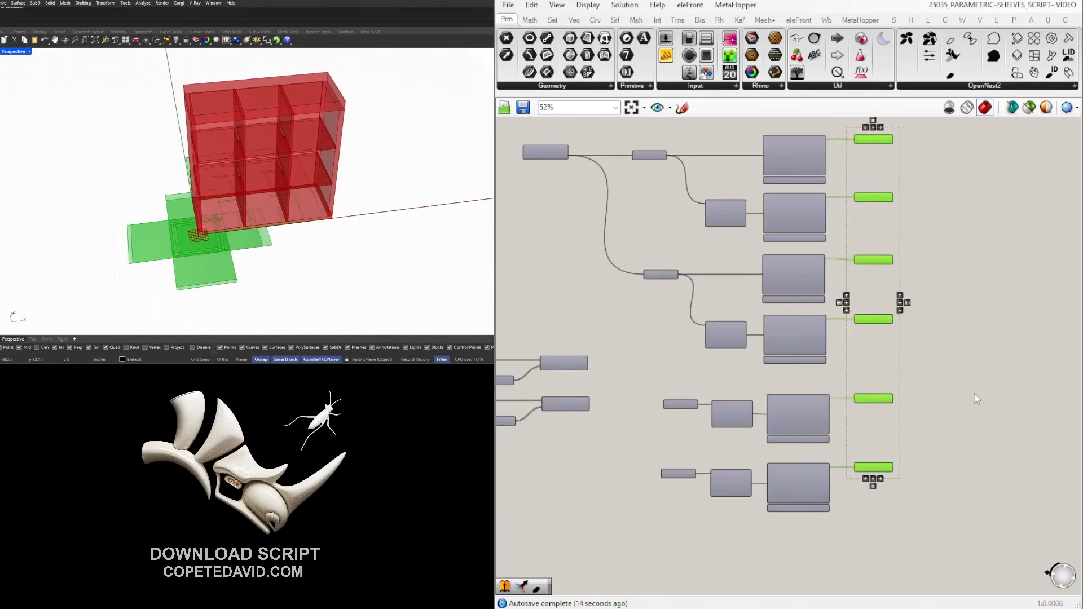
pyautogui.click(976, 398)
pyautogui.scroll(2, 850, 463)
pyautogui.scroll(-3, 887, 456)
pyautogui.moveTo(834, 521); pyautogui.dragTo(766, 209)
pyautogui.moveTo(792, 203); pyautogui.dragTo(898, 206, button='right')
pyautogui.click(936, 224)
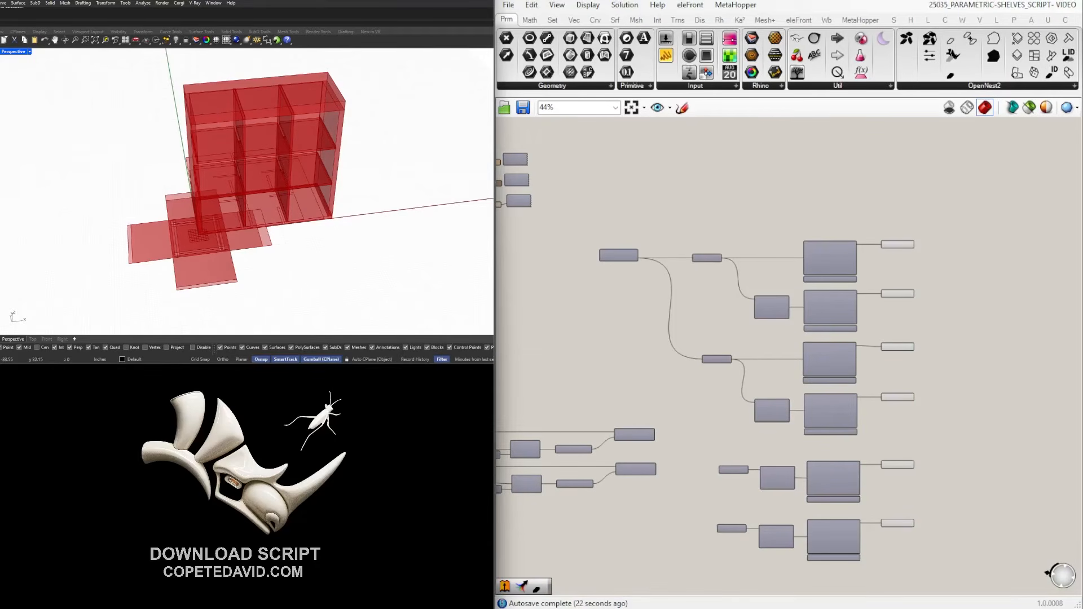
pyautogui.moveTo(971, 557); pyautogui.dragTo(863, 221)
pyautogui.moveTo(350, 204); pyautogui.dragTo(264, 167, button='right')
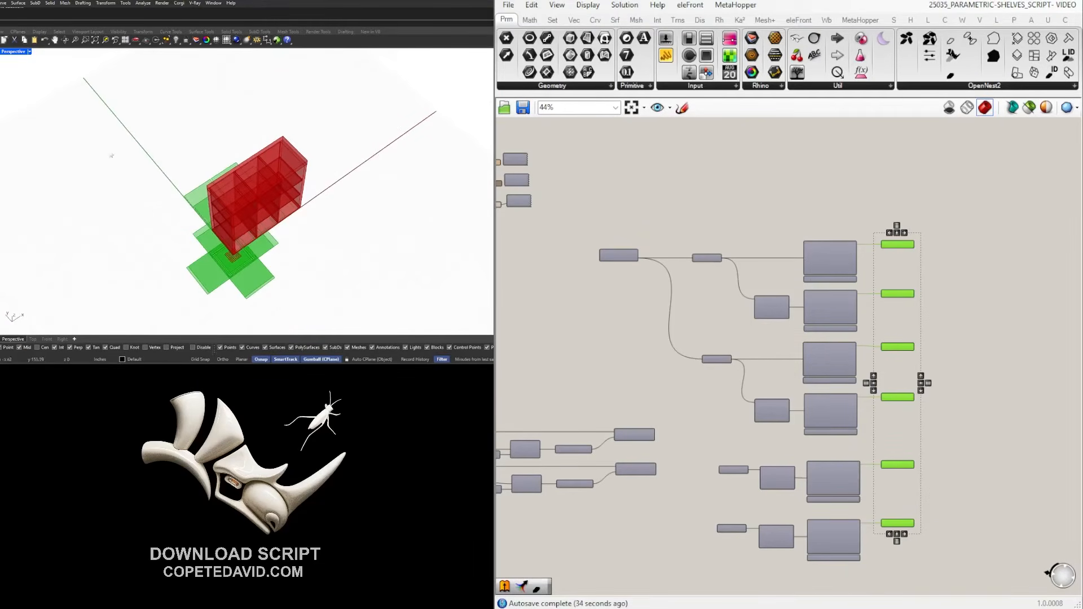
pyautogui.click(985, 214)
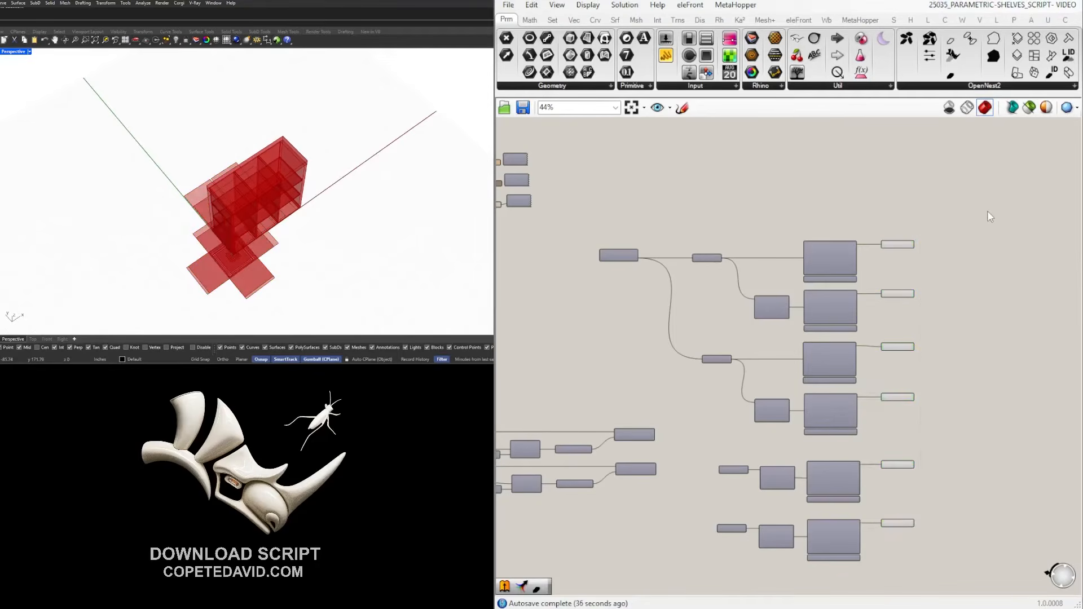
pyautogui.click(989, 87)
pyautogui.click(966, 86)
pyautogui.click(966, 86)
pyautogui.moveTo(977, 325); pyautogui.dragTo(818, 341, button='right')
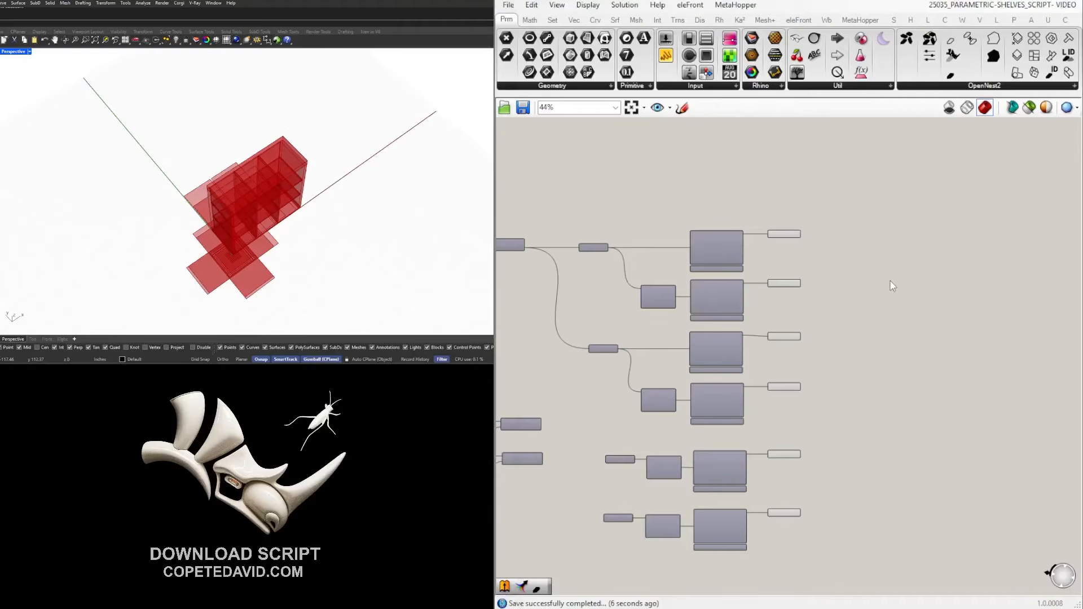
pyautogui.scroll(2, 892, 241)
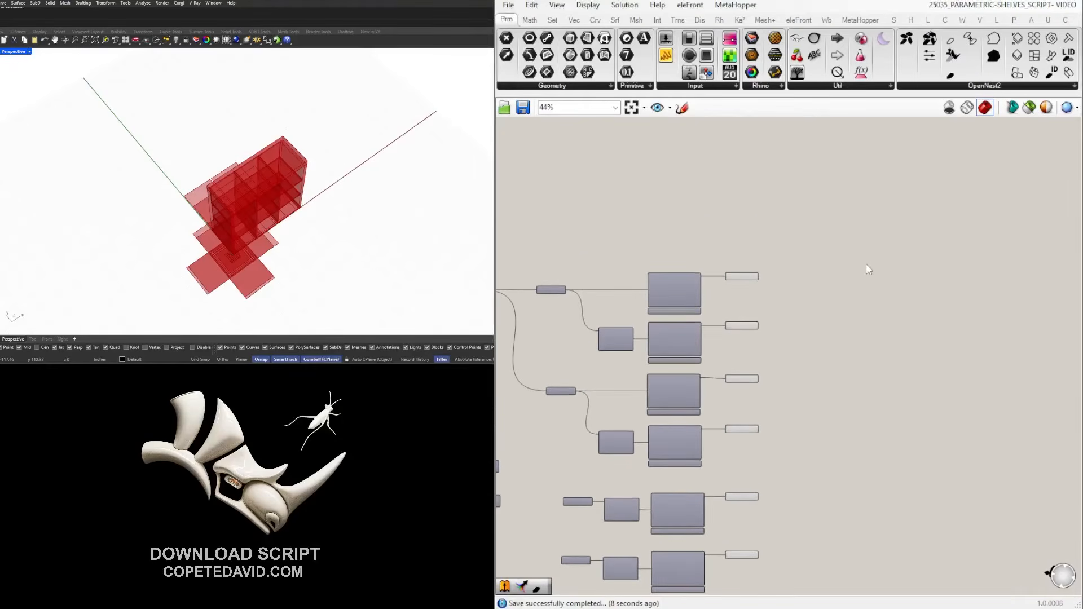
pyautogui.scroll(3, 845, 257)
# Add a Rectangle component to the canvas via RECT search.
pyautogui.doubleClick(837, 284)
pyautogui.write('RE')
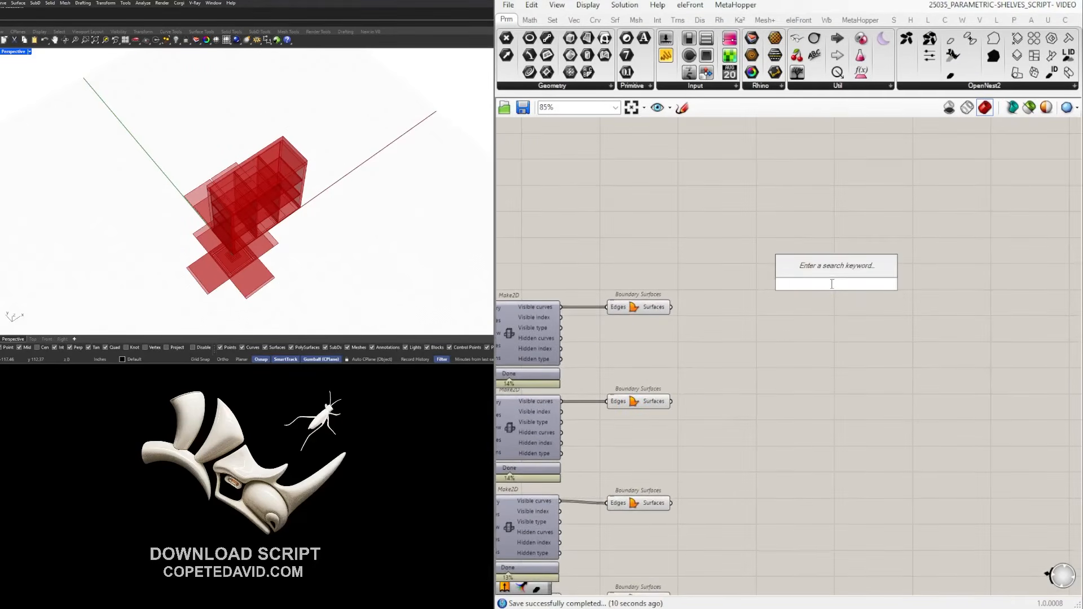
pyautogui.write('CT')
pyautogui.click(813, 253)
pyautogui.moveTo(845, 272); pyautogui.dragTo(846, 248)
pyautogui.moveTo(918, 249); pyautogui.dragTo(837, 257, button='right')
pyautogui.moveTo(754, 261); pyautogui.dragTo(848, 258)
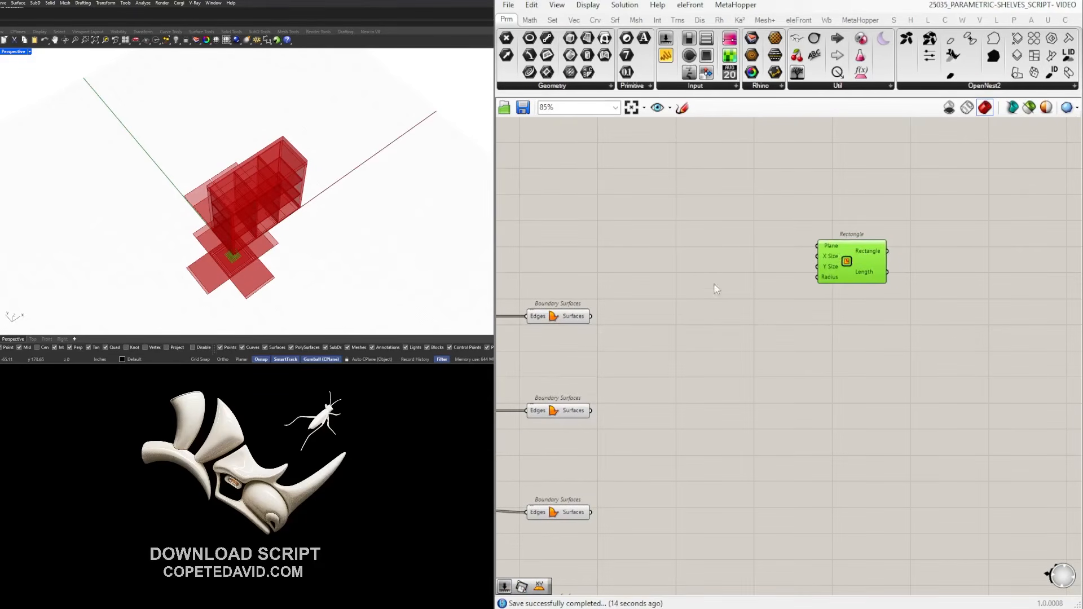
# Drive the rectangle's X Size with a 48 slider and its Y Size with a 96 slider.
pyautogui.doubleClick(781, 251)
pyautogui.write('4')
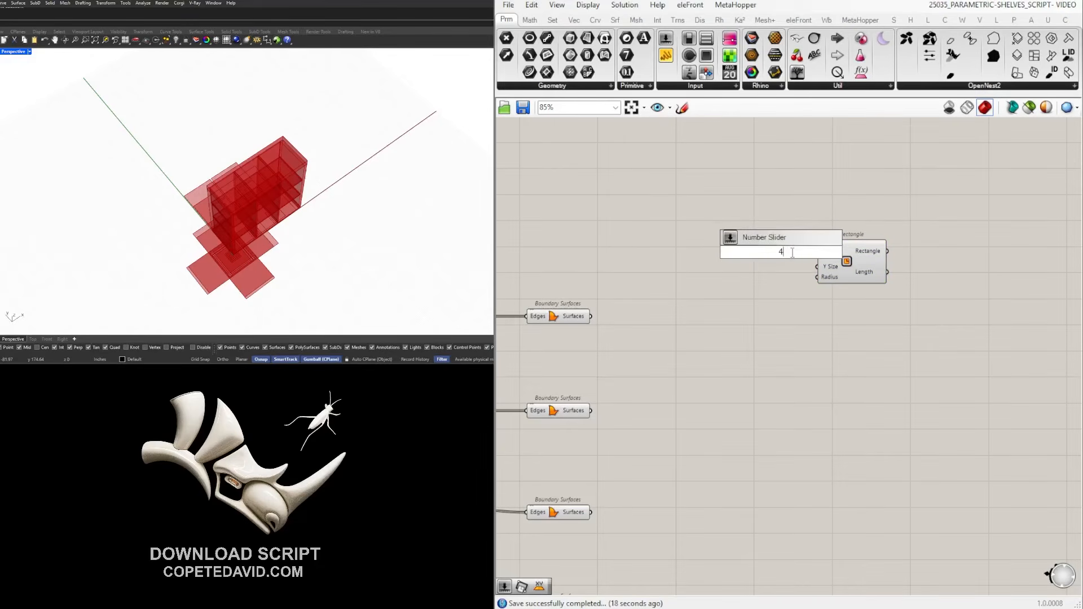
pyautogui.write('8')
pyautogui.press('Return')
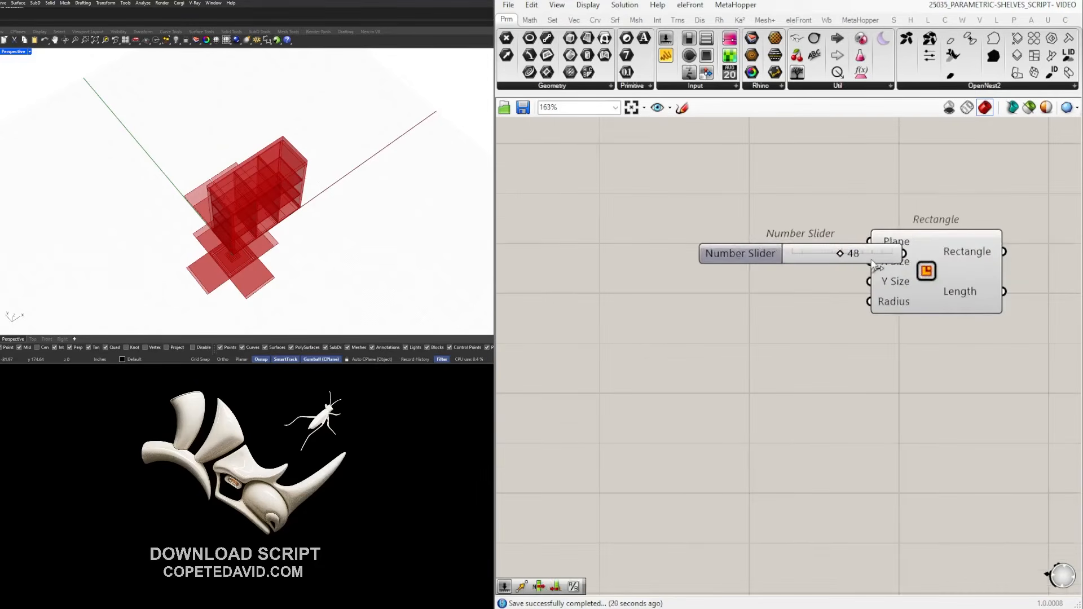
pyautogui.scroll(3, 780, 254)
pyautogui.scroll(1, 778, 288)
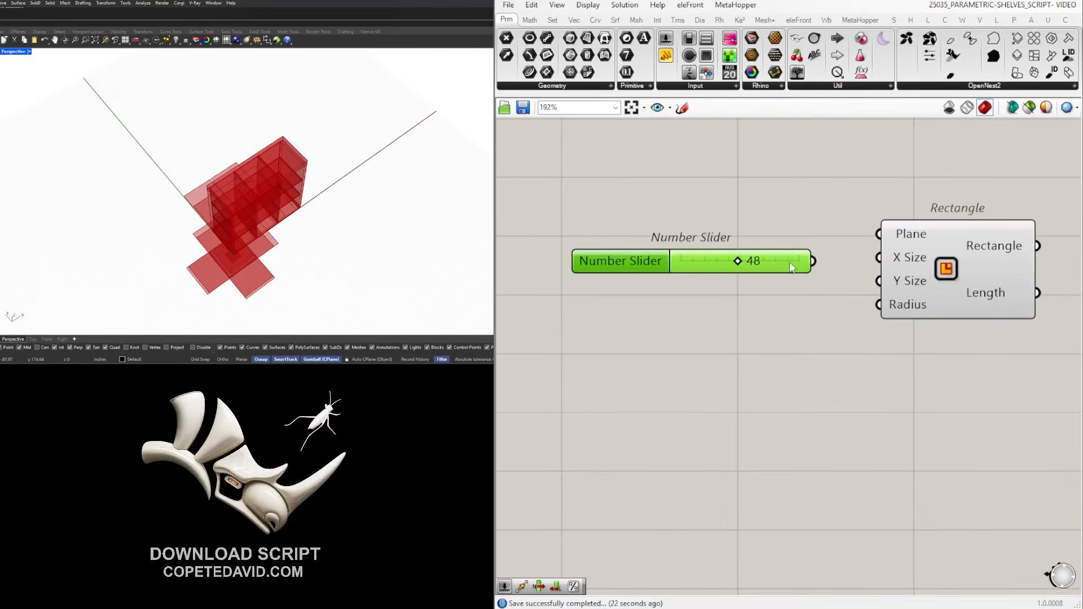
pyautogui.moveTo(794, 276); pyautogui.dragTo(878, 257)
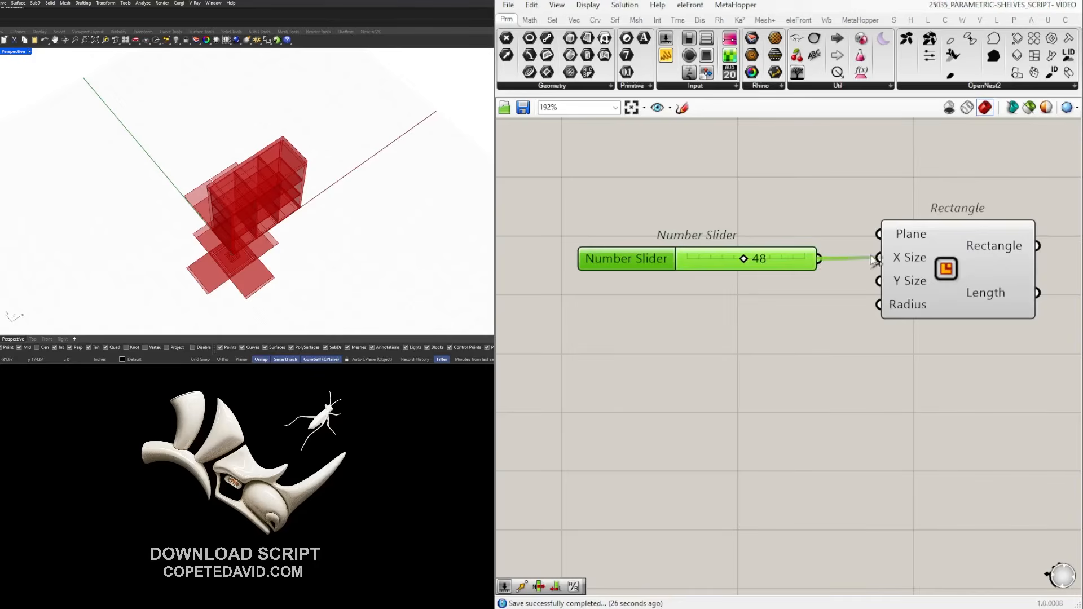
pyautogui.keyDown('alt'); pyautogui.moveTo(800, 286); pyautogui.dragTo(879, 281); pyautogui.keyUp('alt')
pyautogui.doubleClick(769, 289)
pyautogui.write('96')
pyautogui.press('Return')
# Inspect the new 48 by 96 rectangle outline in the viewport.
pyautogui.click(907, 261)
pyautogui.scroll(-2, 931, 269)
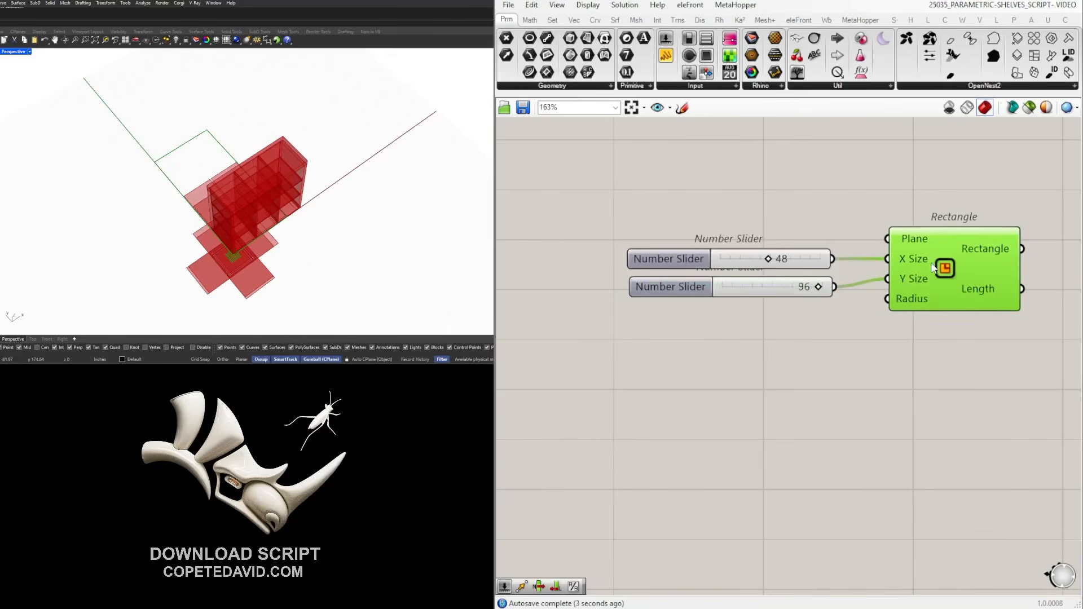
pyautogui.scroll(-1, 938, 244)
pyautogui.click(929, 202)
pyautogui.click(976, 256)
pyautogui.moveTo(1, 165); pyautogui.dragTo(36, 169, button='right')
pyautogui.scroll(-3, 976, 321)
pyautogui.moveTo(976, 321); pyautogui.dragTo(784, 347, button='right')
pyautogui.click(841, 379)
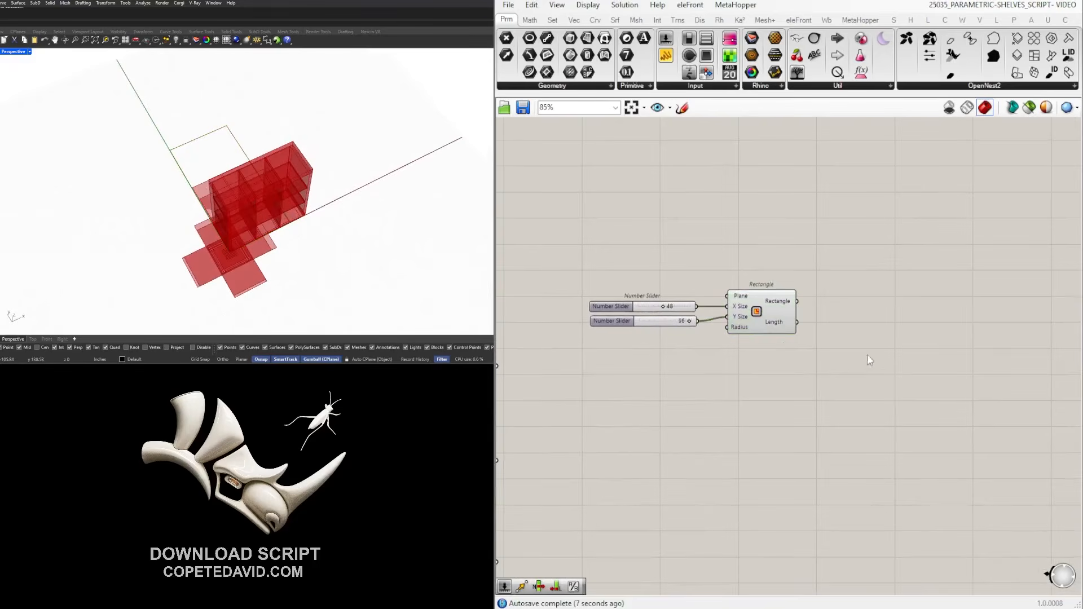
pyautogui.click(970, 85)
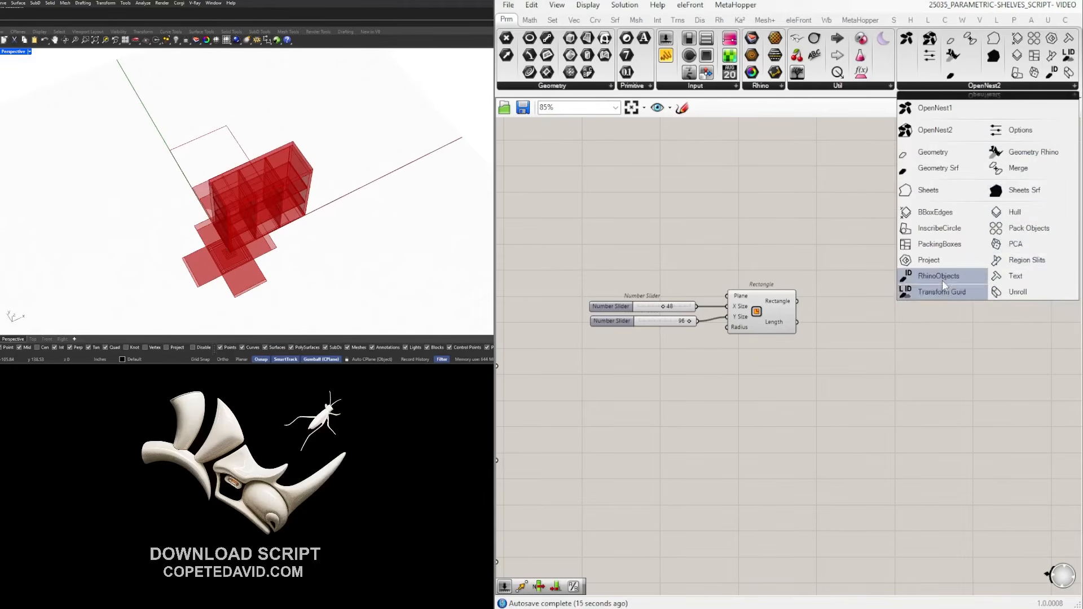
# Place a Sheets component and feed the rectangle into it as the sheet polyline.
pyautogui.moveTo(956, 189); pyautogui.dragTo(908, 323)
pyautogui.click(874, 283)
pyautogui.moveTo(795, 302); pyautogui.dragTo(884, 348)
pyautogui.scroll(-5, 451, 126)
pyautogui.scroll(-3, 451, 126)
pyautogui.scroll(4, 829, 351)
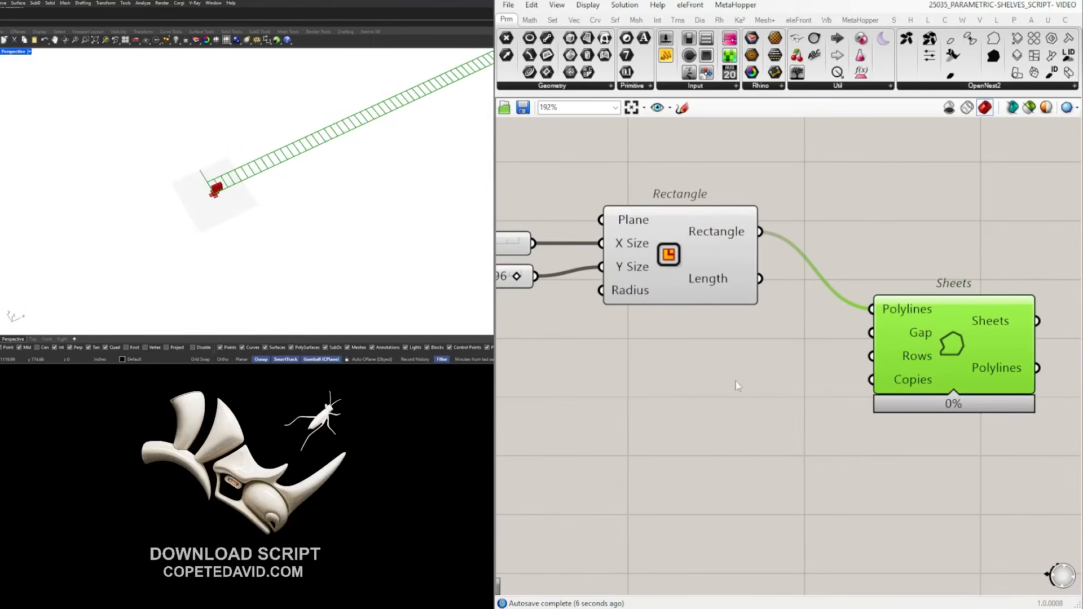
pyautogui.scroll(-10, 164, 202)
pyautogui.scroll(7, 293, 183)
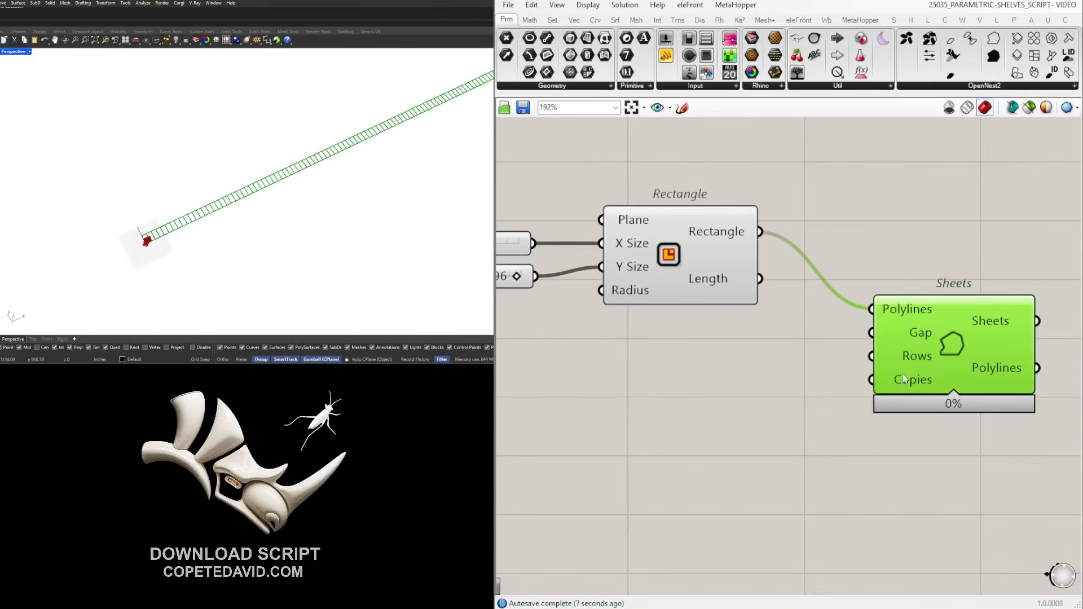
# Add a number slider set to 5 and wire it into Sheets Copies.
pyautogui.click(661, 400)
pyautogui.doubleClick(662, 399)
pyautogui.write('5')
pyautogui.press('Return')
pyautogui.moveTo(784, 399); pyautogui.dragTo(872, 379)
pyautogui.moveTo(732, 409); pyautogui.dragTo(732, 389)
# Add a 0.50 slider and wire it into the Sheets Gap input.
pyautogui.doubleClick(719, 339)
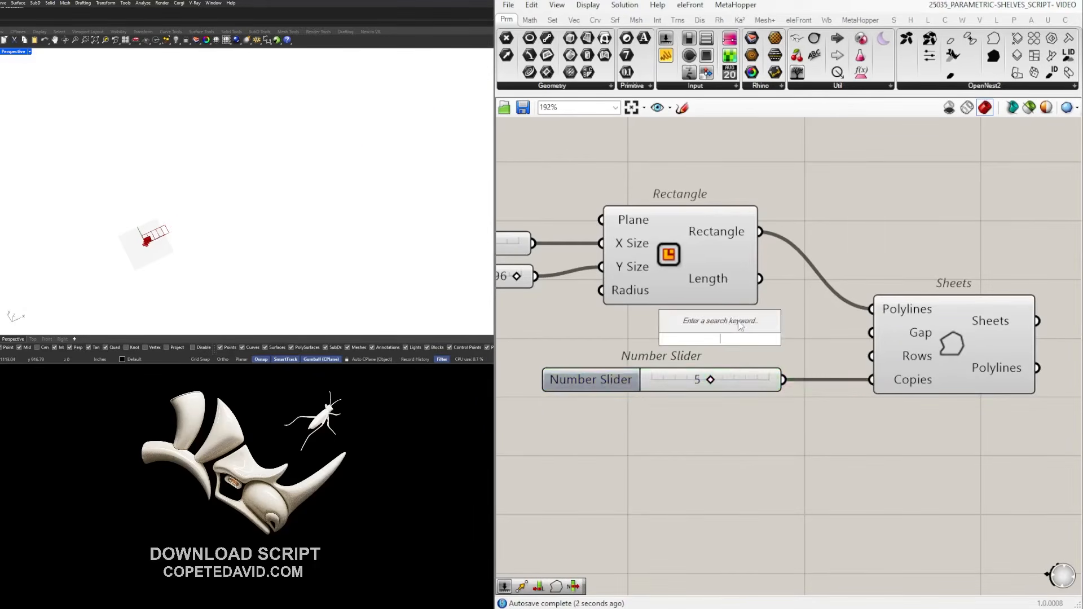
pyautogui.write('.50')
pyautogui.scroll(2, 812, 358)
pyautogui.moveTo(792, 339); pyautogui.dragTo(899, 323)
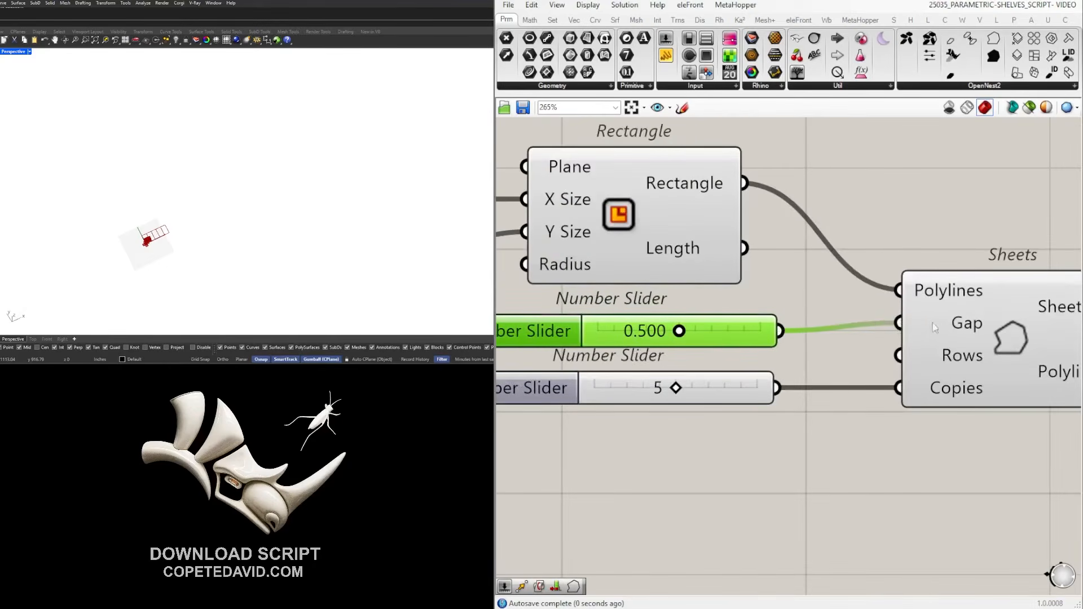
pyautogui.click(937, 330)
pyautogui.click(950, 236)
# Duplicate the copies slider into the Sheets Rows input and set rows to 3.
pyautogui.scroll(4, 951, 235)
pyautogui.scroll(5, 224, 160)
pyautogui.scroll(-5, 224, 160)
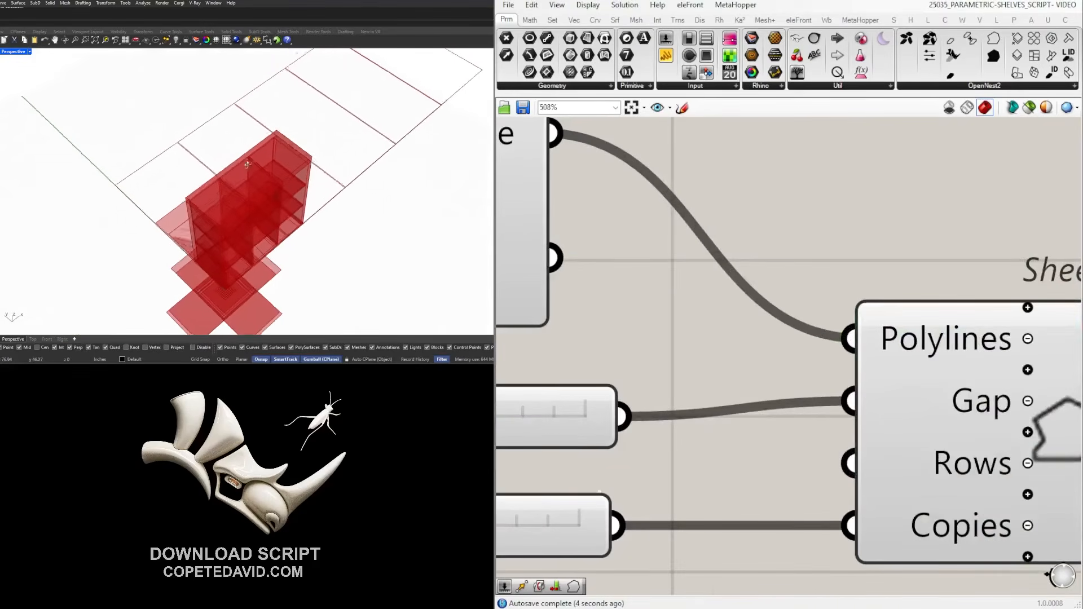
pyautogui.scroll(-5, 732, 345)
pyautogui.scroll(-2, 908, 382)
pyautogui.click(948, 375)
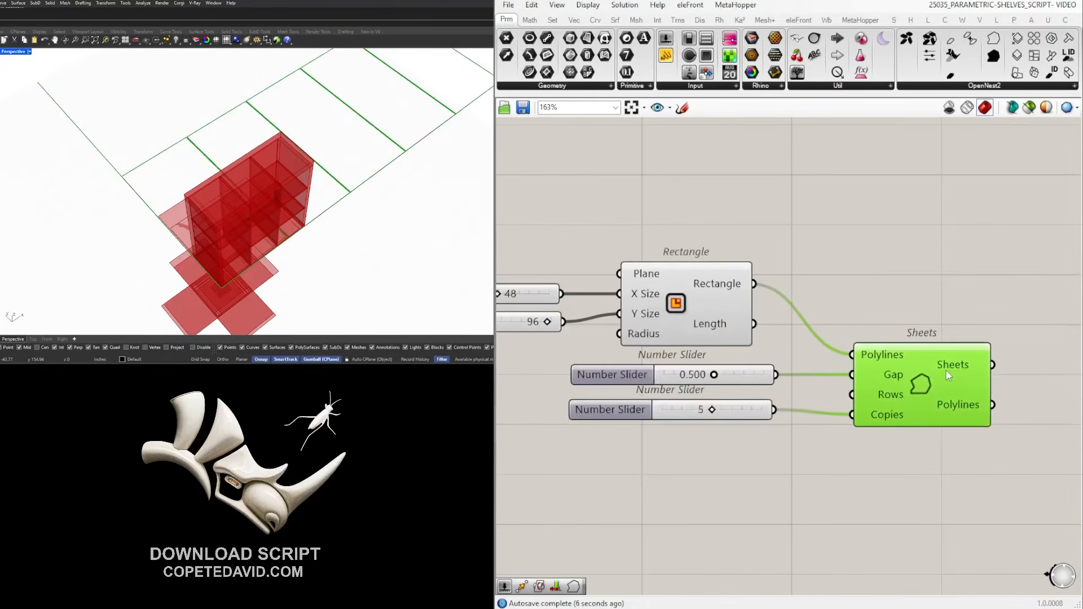
pyautogui.moveTo(753, 410); pyautogui.dragTo(883, 393)
pyautogui.scroll(-3, 229, 209)
pyautogui.scroll(3, 897, 381)
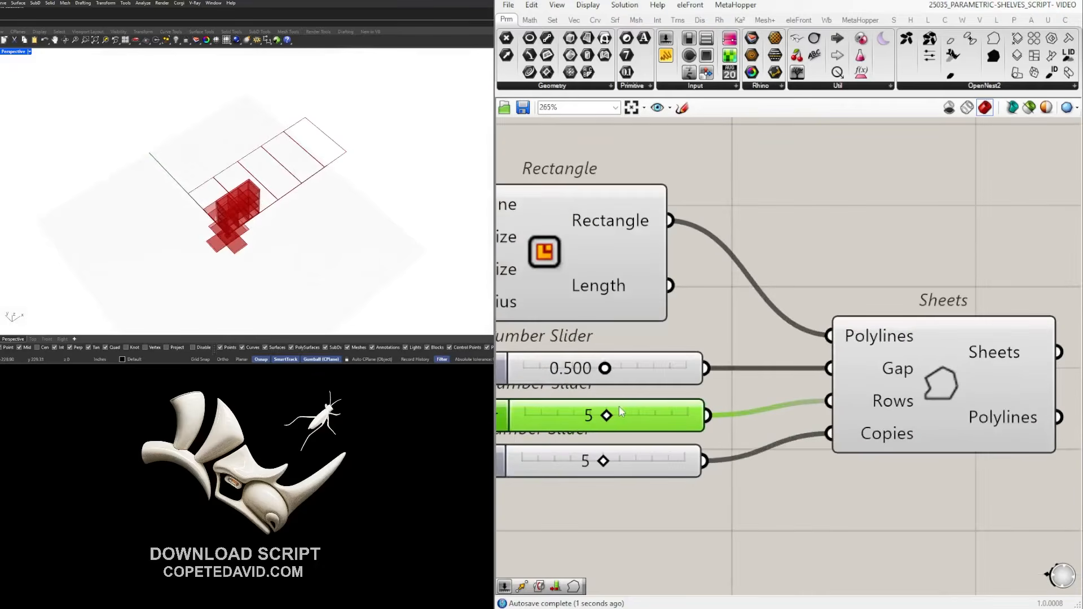
pyautogui.moveTo(606, 417)
pyautogui.mouseDown()
pyautogui.moveTo(541, 418)
pyautogui.moveTo(606, 420)
pyautogui.mouseUp()
pyautogui.scroll(-3, 769, 417)
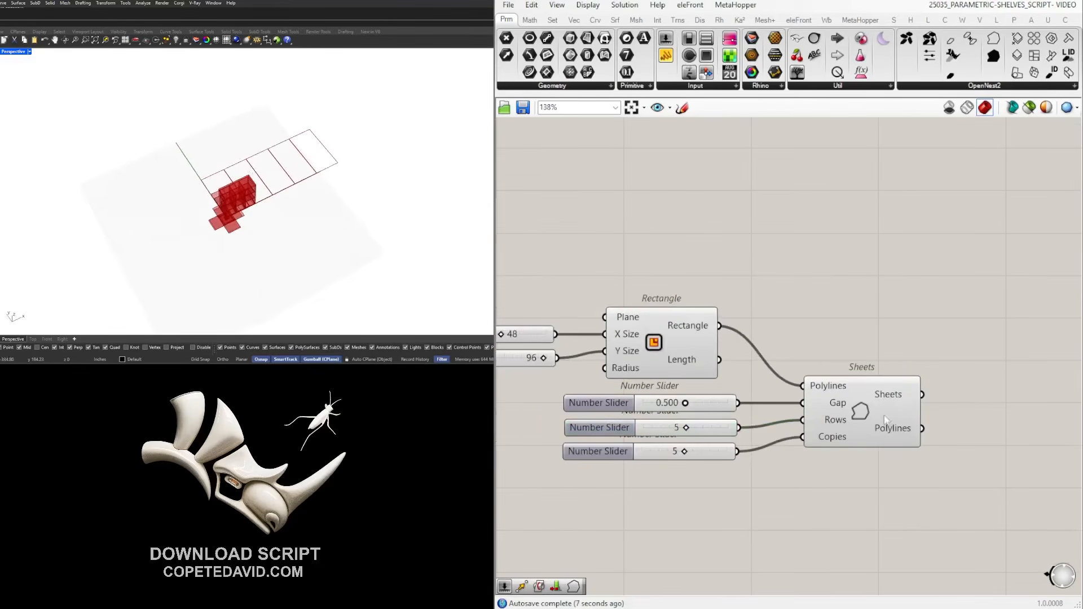
# Disconnect the slider from Rows and delete it, keeping the Sheets component.
pyautogui.moveTo(898, 427); pyautogui.dragTo(902, 427)
pyautogui.scroll(2, 708, 401)
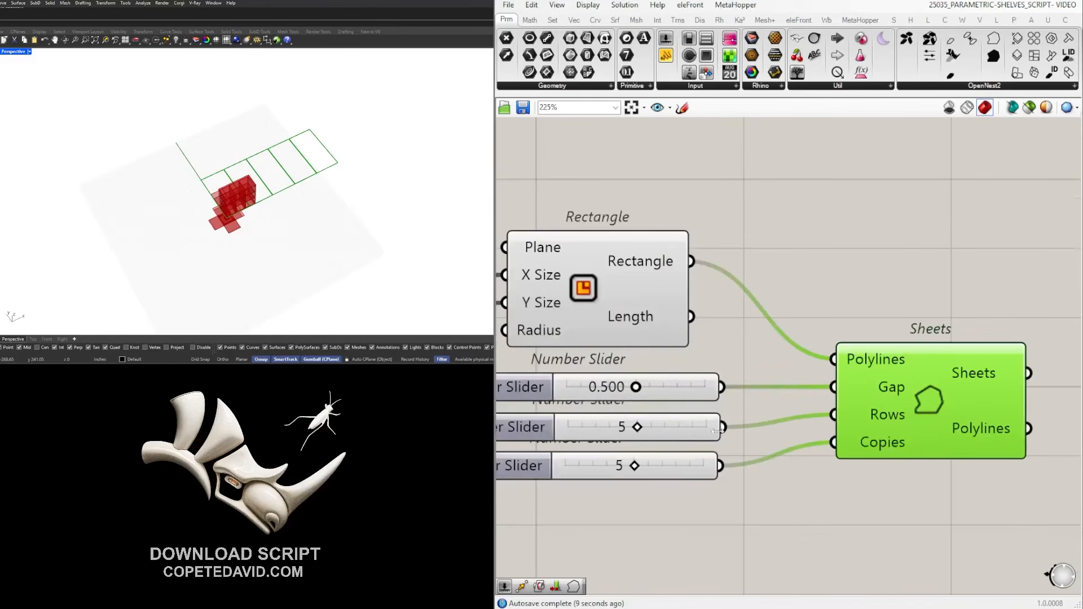
pyautogui.keyDown('ctrl'); pyautogui.moveTo(727, 429); pyautogui.dragTo(834, 419); pyautogui.keyUp('ctrl')
pyautogui.press('Delete')
pyautogui.hotkey('ctrl', 'z')
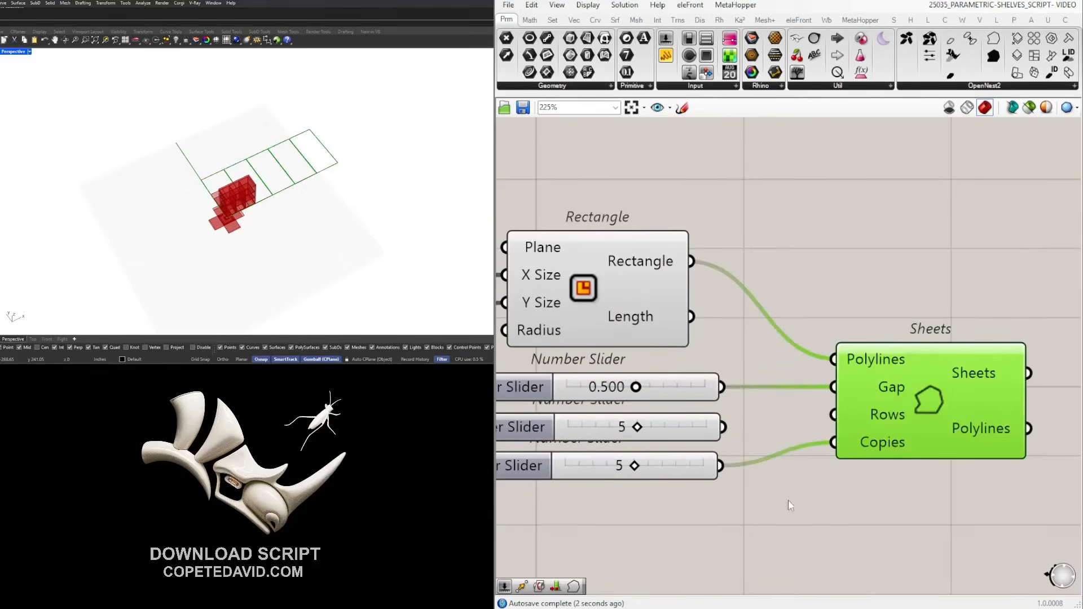
pyautogui.click(705, 433)
pyautogui.press('Delete')
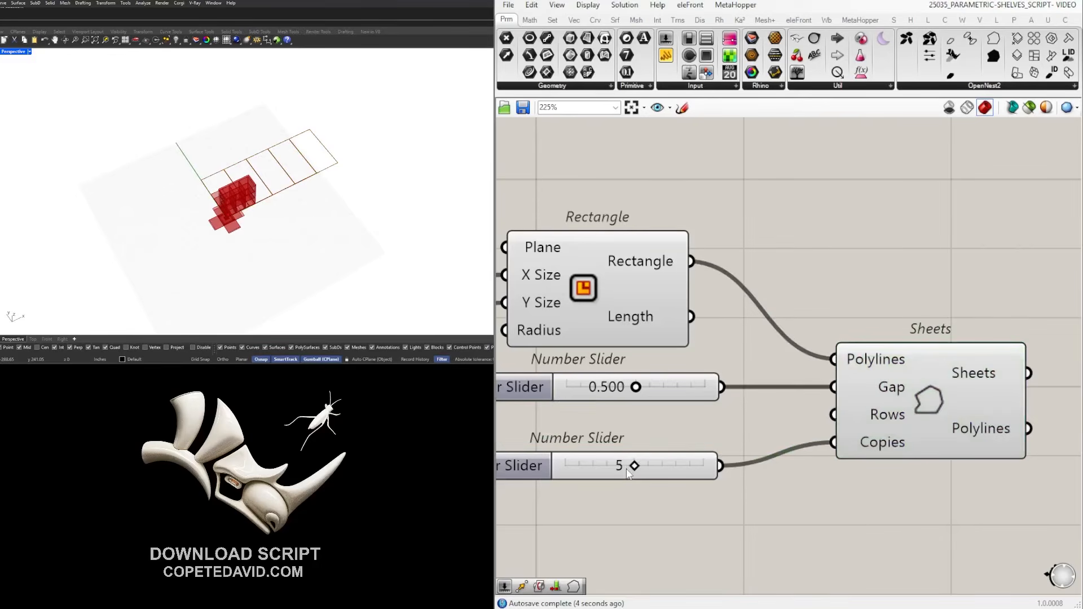
# Set Copies to 7 for a row of seven sheets and move the Gap slider lower.
pyautogui.moveTo(641, 470)
pyautogui.mouseDown()
pyautogui.moveTo(682, 468)
pyautogui.moveTo(615, 475)
pyautogui.moveTo(663, 473)
pyautogui.mouseUp()
pyautogui.scroll(-1, 663, 473)
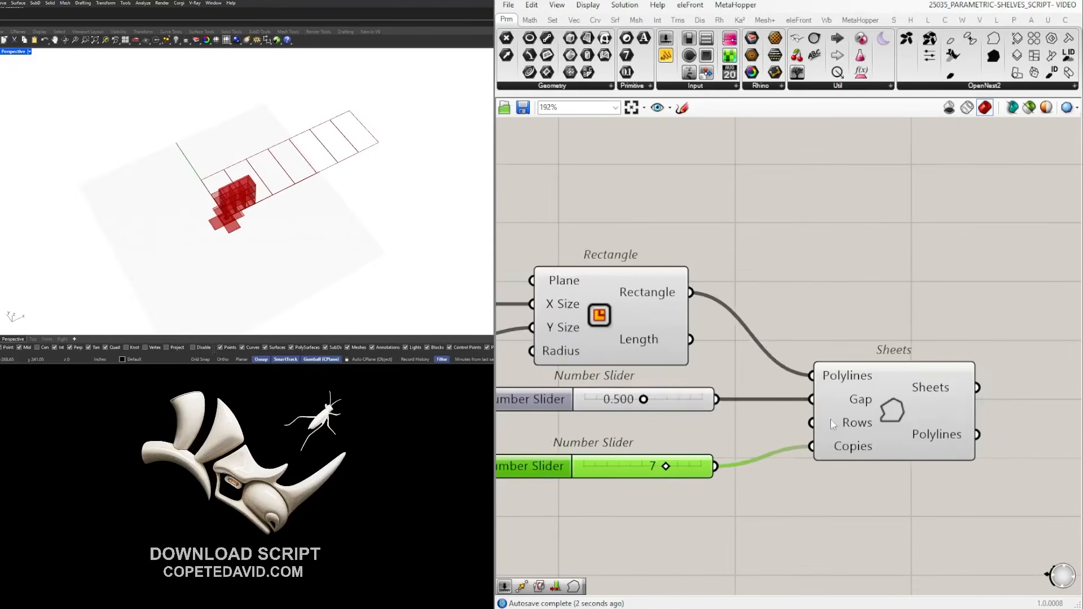
pyautogui.click(830, 447)
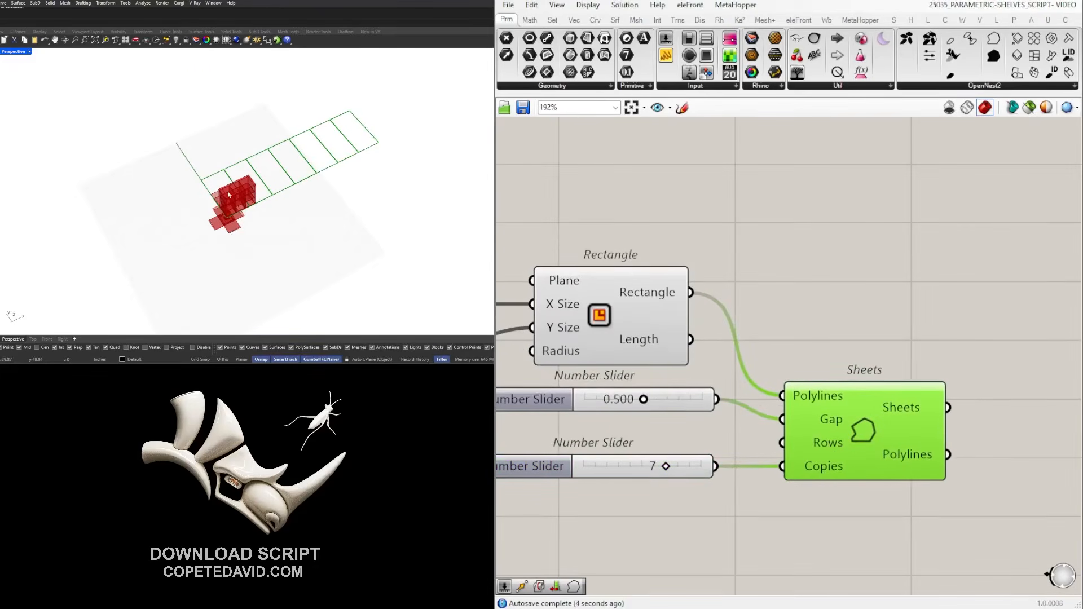
pyautogui.click(907, 359)
pyautogui.moveTo(669, 398); pyautogui.dragTo(671, 419)
pyautogui.click(909, 329)
pyautogui.scroll(-4, 907, 325)
pyautogui.moveTo(907, 325); pyautogui.dragTo(780, 319, button='right')
pyautogui.click(781, 368)
pyautogui.click(974, 277)
pyautogui.click(984, 90)
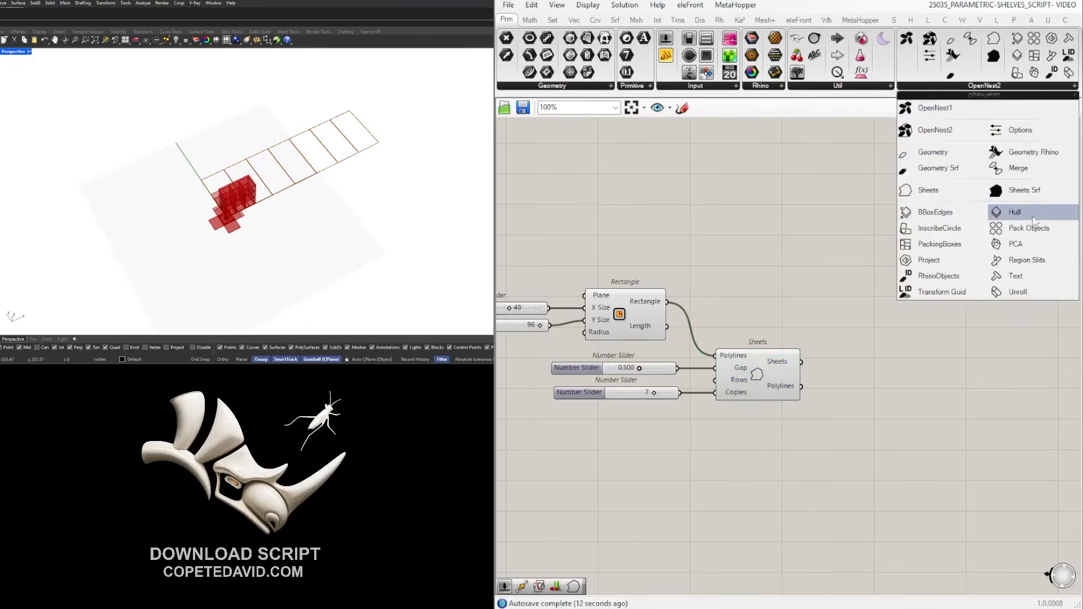
# Add the OpenNest2 solver component below the Sheets component.
pyautogui.click(949, 130)
pyautogui.click(973, 377)
pyautogui.moveTo(960, 380); pyautogui.dragTo(953, 468)
pyautogui.click(864, 420)
pyautogui.moveTo(860, 411); pyautogui.dragTo(787, 350, button='right')
pyautogui.scroll(-2, 744, 371)
pyautogui.scroll(3, 747, 362)
# Place an OpenNest2 Geometry Srf component beside the column of Boundary Surfaces.
pyautogui.doubleClick(723, 391)
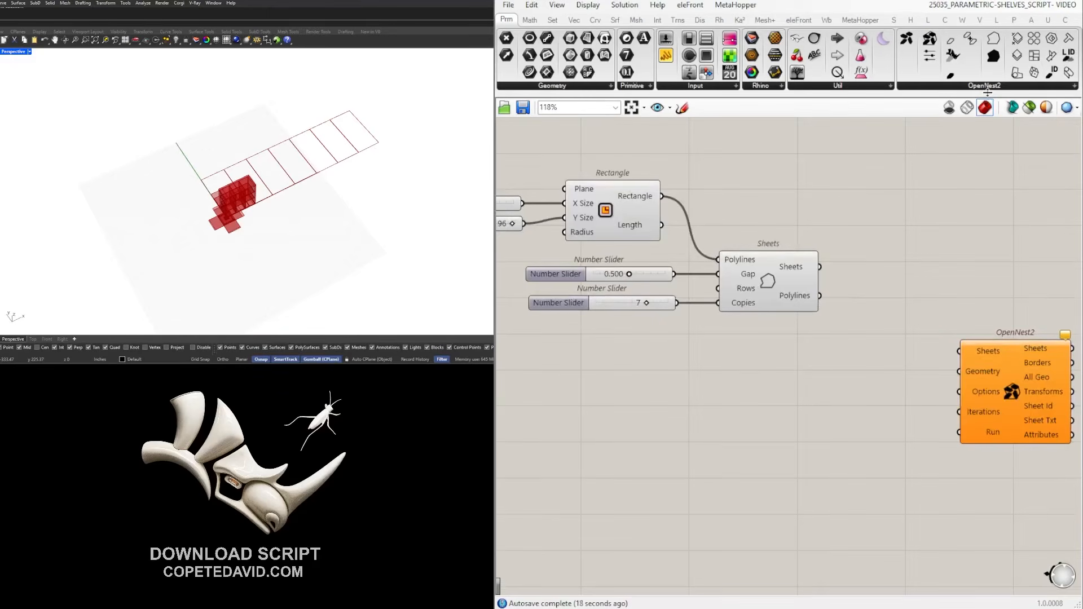
pyautogui.click(988, 88)
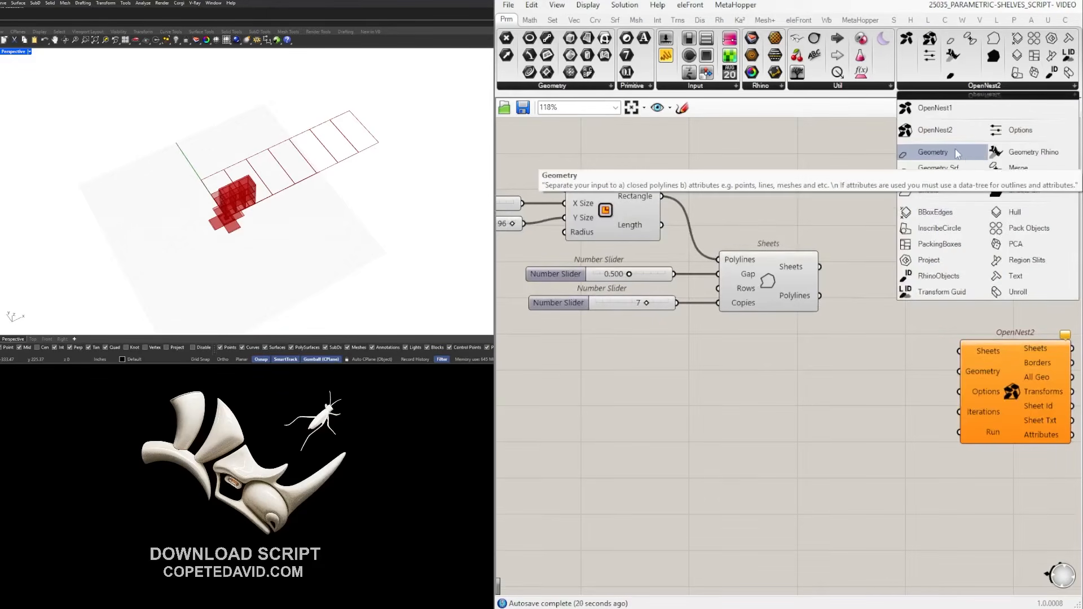
pyautogui.click(937, 168)
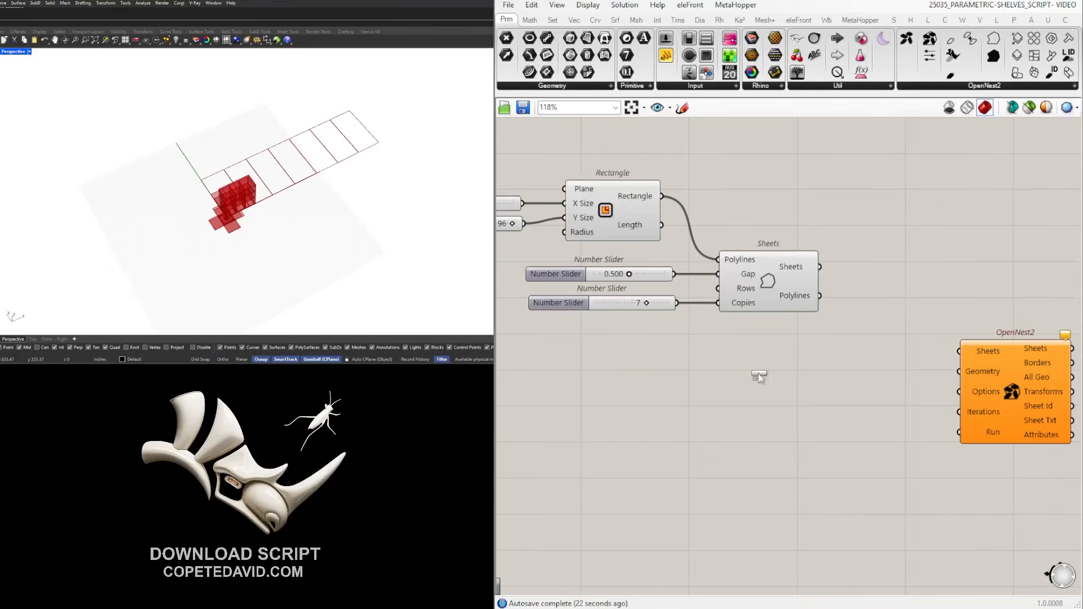
pyautogui.click(686, 421)
pyautogui.scroll(-2, 685, 420)
pyautogui.moveTo(686, 421); pyautogui.dragTo(854, 322, button='right')
pyautogui.scroll(-1, 922, 350)
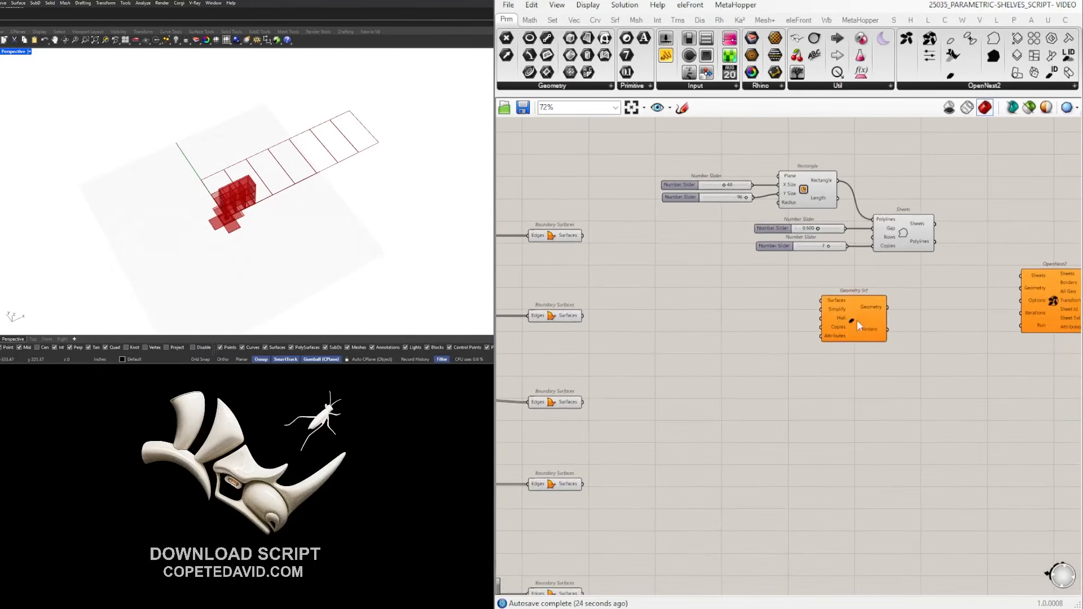
pyautogui.moveTo(854, 321); pyautogui.dragTo(835, 335)
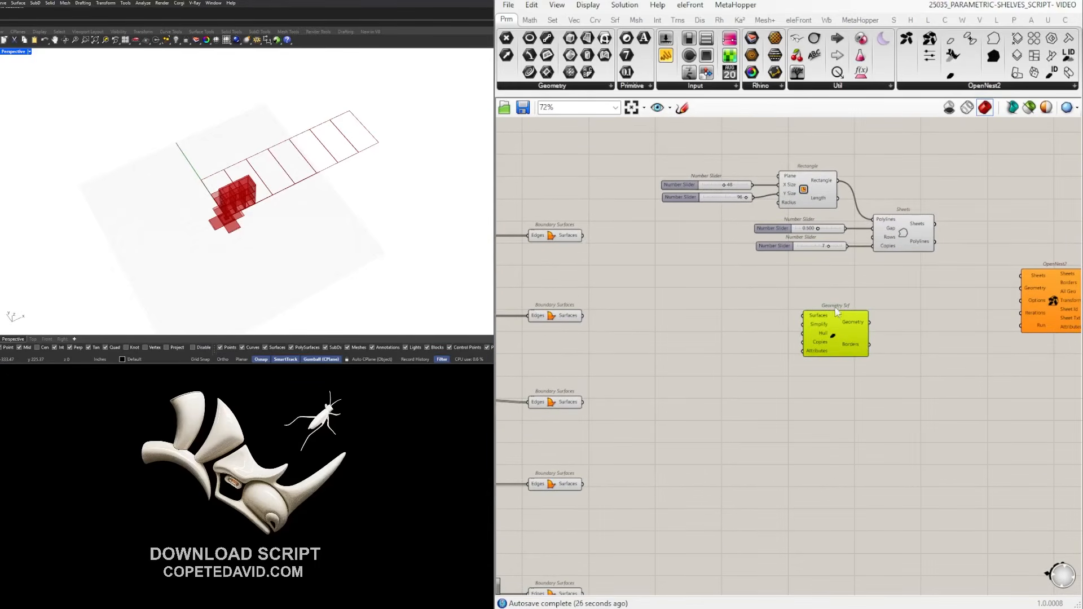
pyautogui.scroll(-4, 631, 276)
pyautogui.moveTo(662, 484); pyautogui.dragTo(627, 192)
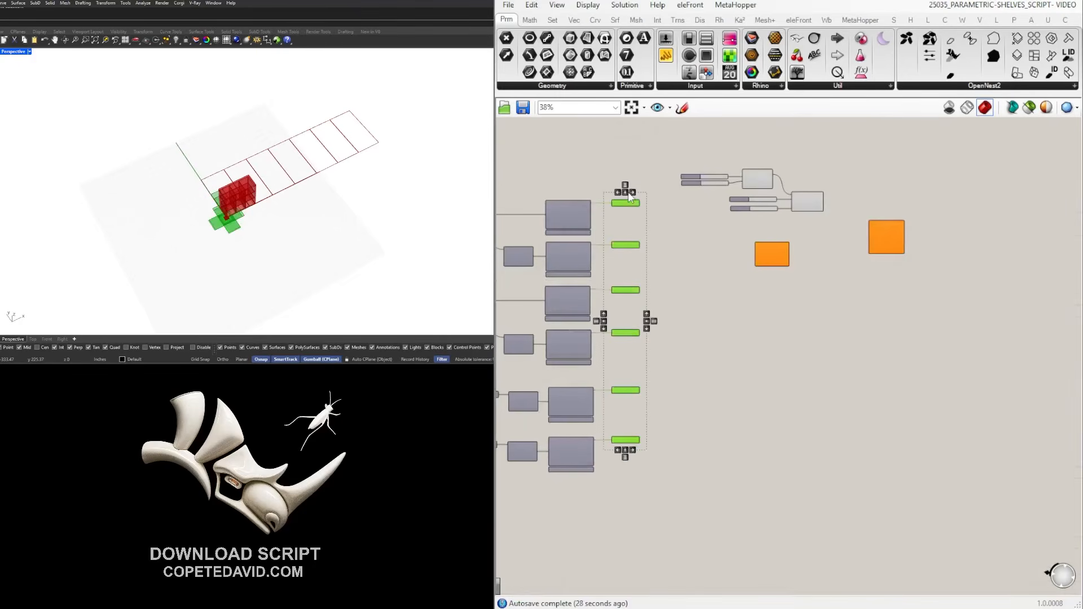
pyautogui.scroll(4, 682, 188)
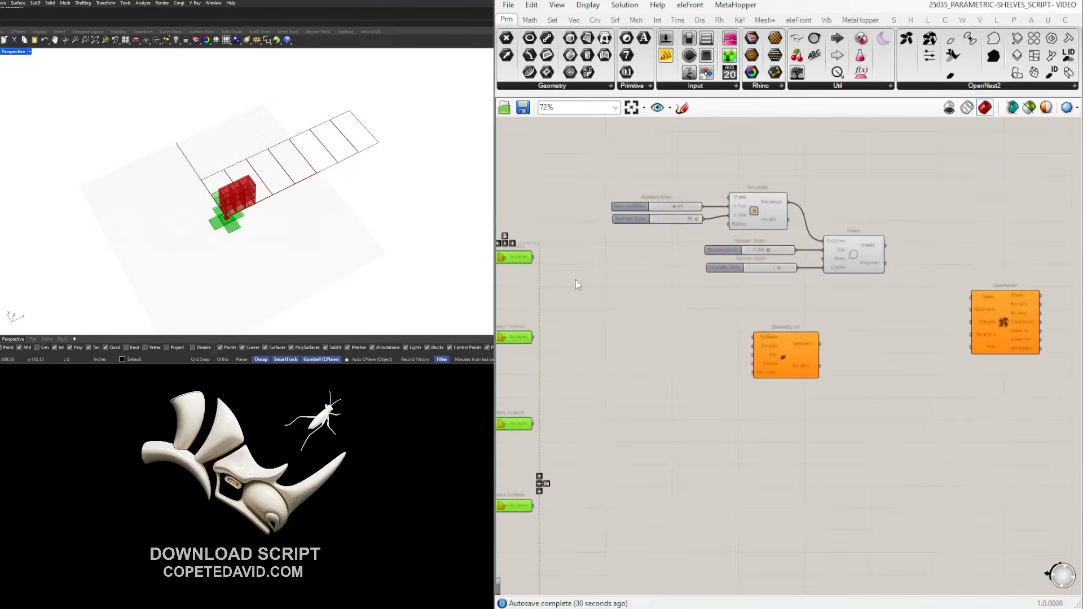
pyautogui.click(969, 306)
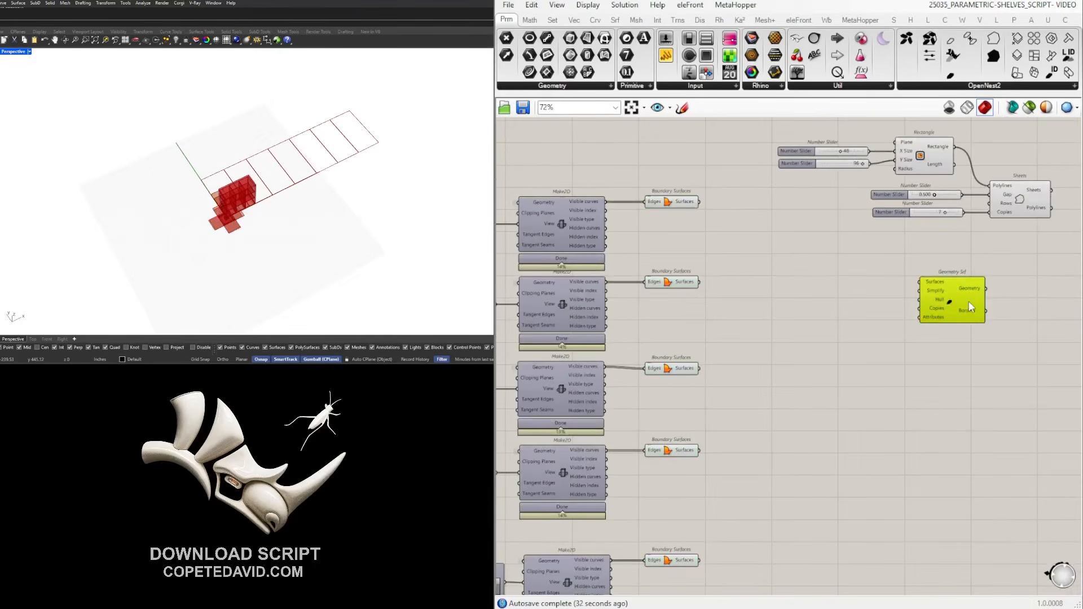
pyautogui.click(693, 205)
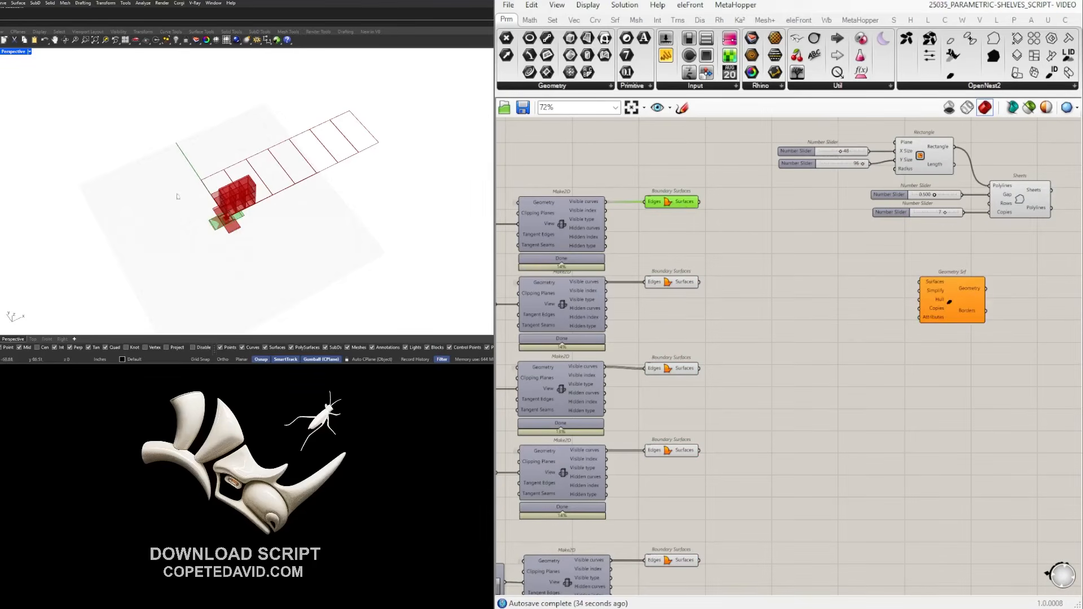
# Wire the first Boundary Surfaces outputs into Geometry Srf's Surfaces input.
pyautogui.scroll(8, 172, 195)
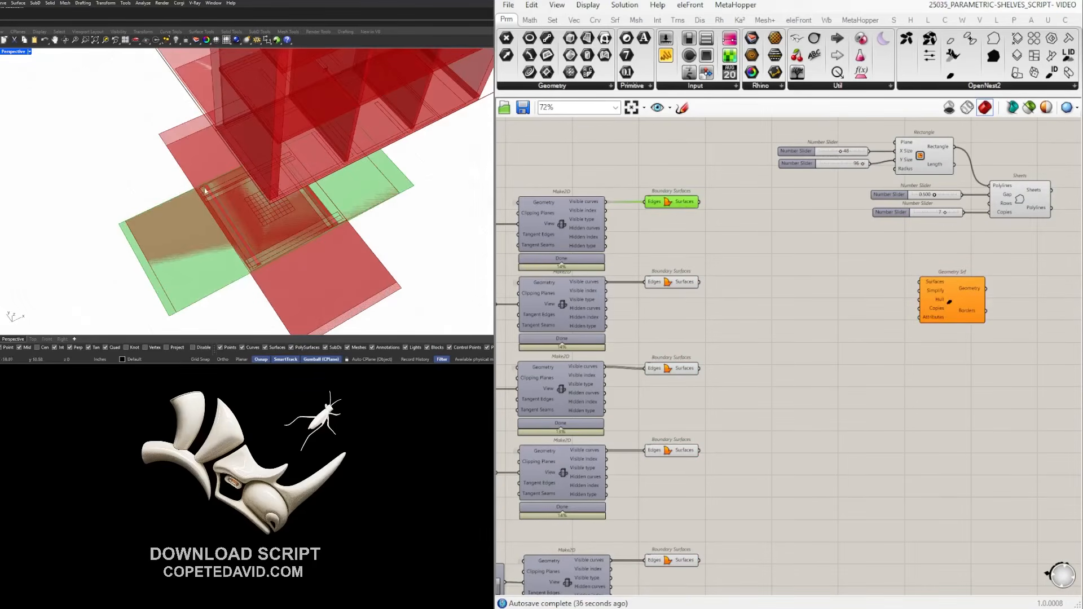
pyautogui.click(717, 237)
pyautogui.scroll(2, 717, 236)
pyautogui.moveTo(693, 197); pyautogui.dragTo(981, 313)
pyautogui.moveTo(689, 306); pyautogui.dragTo(997, 308)
pyautogui.click(742, 320)
pyautogui.moveTo(692, 427); pyautogui.dragTo(709, 426)
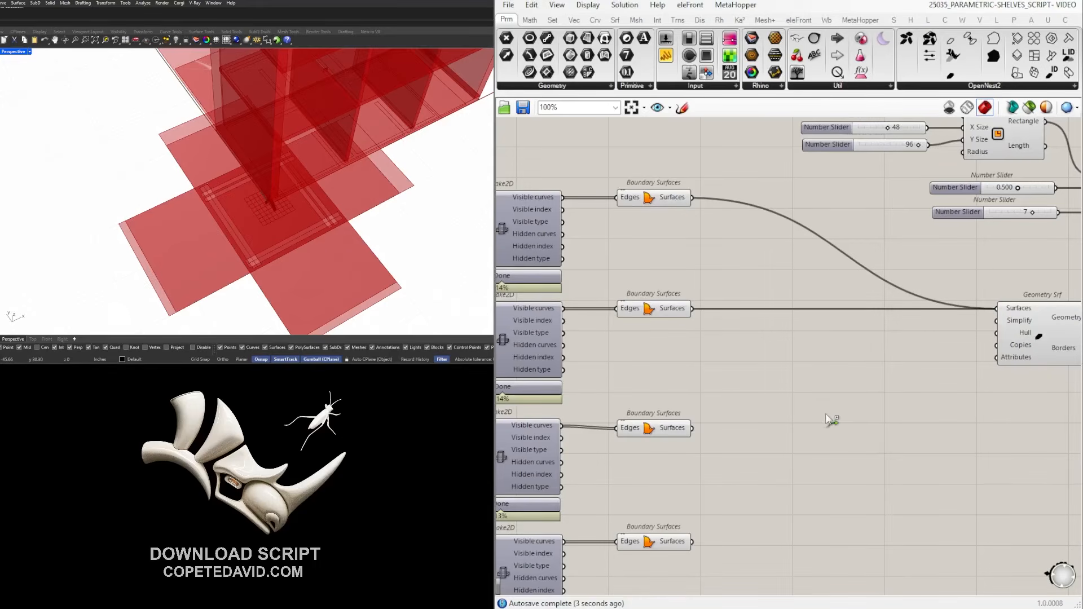
# Wire the remaining Boundary Surfaces outputs, down to the lowest, into Geometry Srf.
pyautogui.scroll(-4, 824, 412)
pyautogui.moveTo(825, 413); pyautogui.dragTo(751, 320, button='right')
pyautogui.scroll(3, 712, 364)
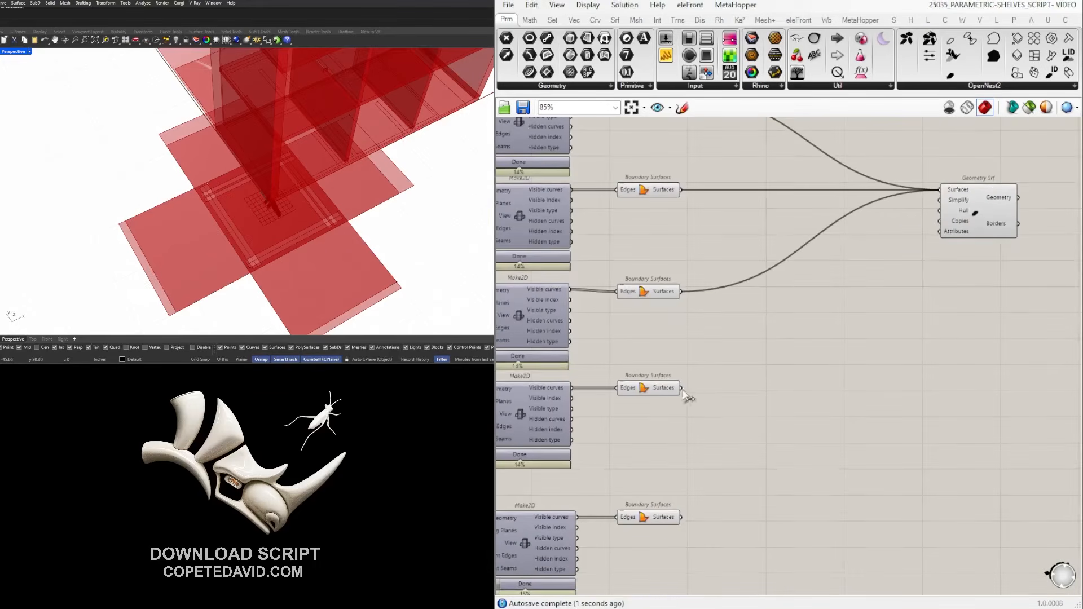
pyautogui.moveTo(682, 388); pyautogui.dragTo(940, 194)
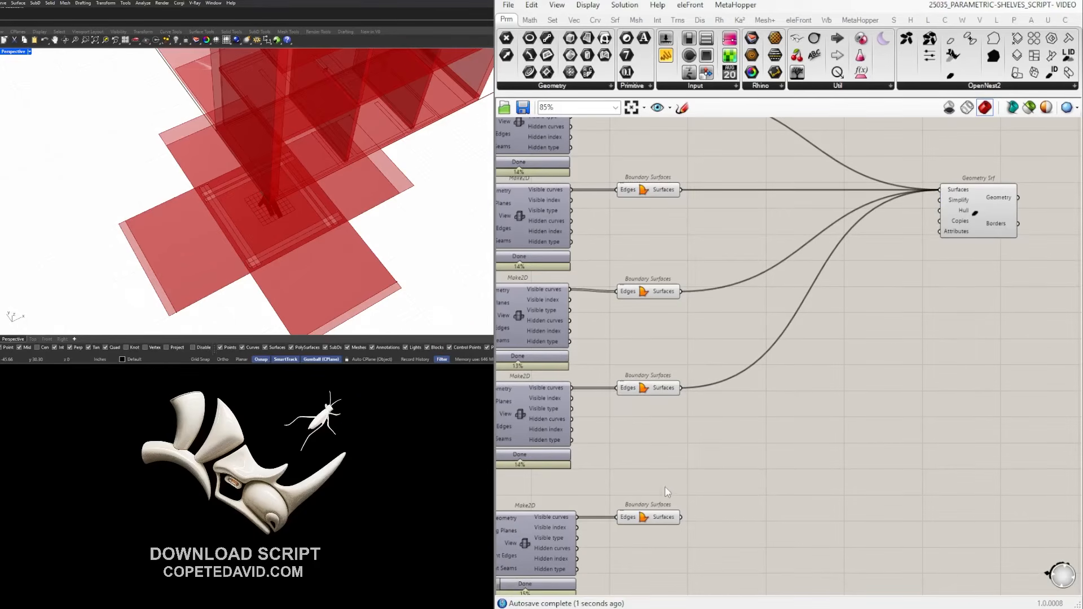
pyautogui.moveTo(682, 516); pyautogui.dragTo(948, 193)
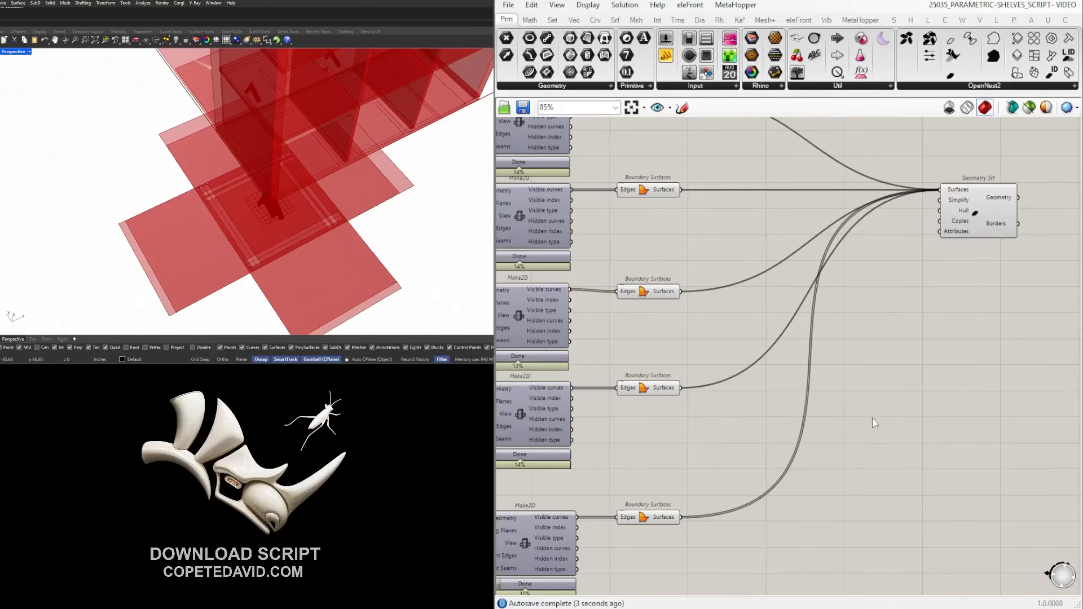
pyautogui.scroll(-2, 903, 443)
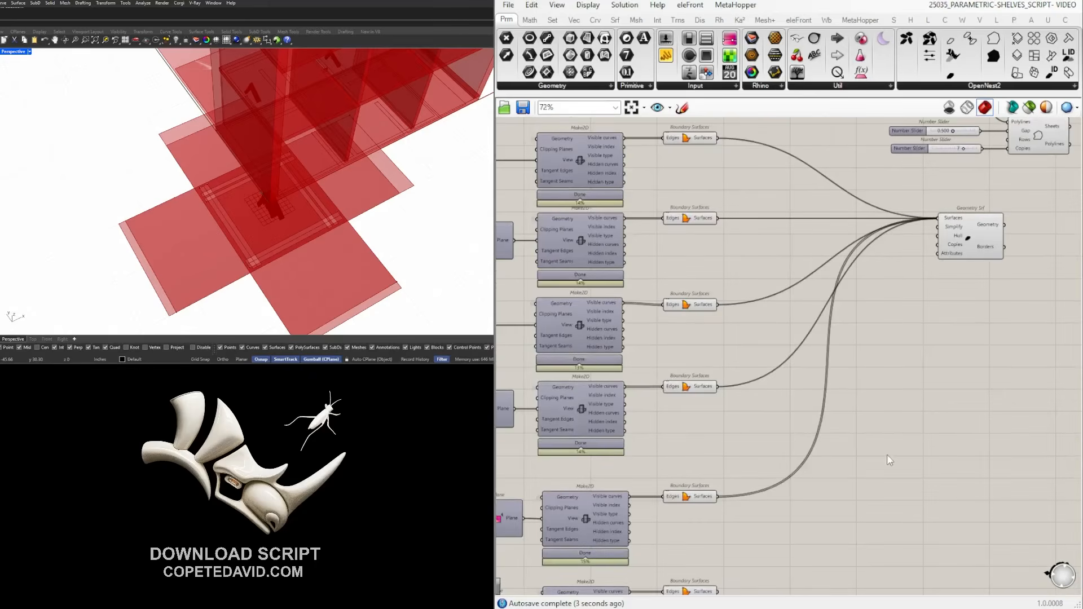
pyautogui.scroll(-4, 872, 484)
pyautogui.scroll(3, 814, 437)
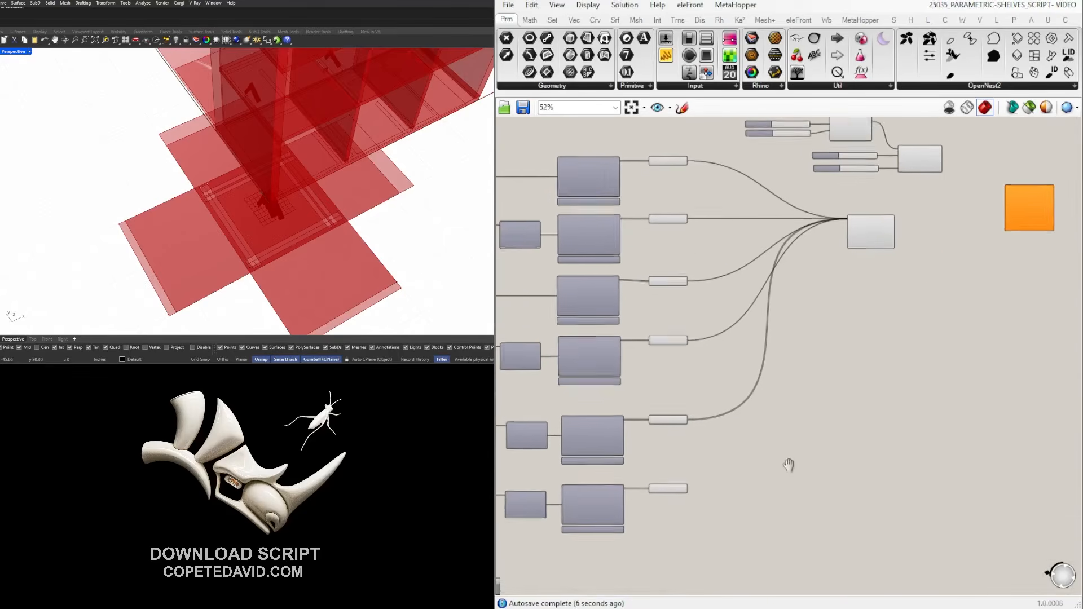
pyautogui.keyDown('shift'); pyautogui.moveTo(653, 520); pyautogui.dragTo(813, 250); pyautogui.keyUp('shift')
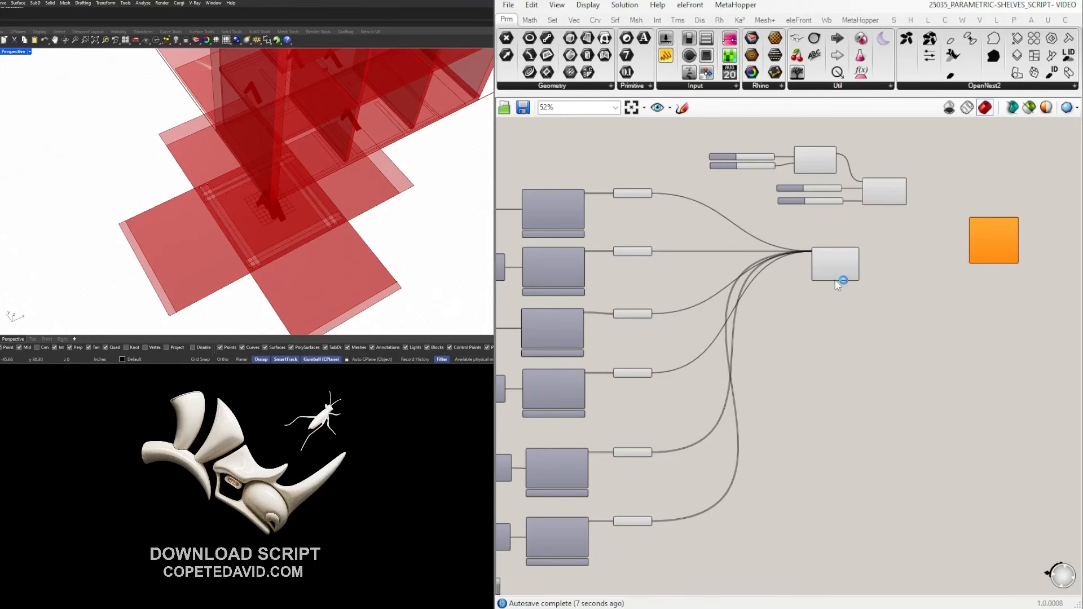
# Move the Geometry Srf component upward, closer to OpenNest2.
pyautogui.click(860, 264)
pyautogui.scroll(4, 871, 266)
pyautogui.scroll(2, 859, 383)
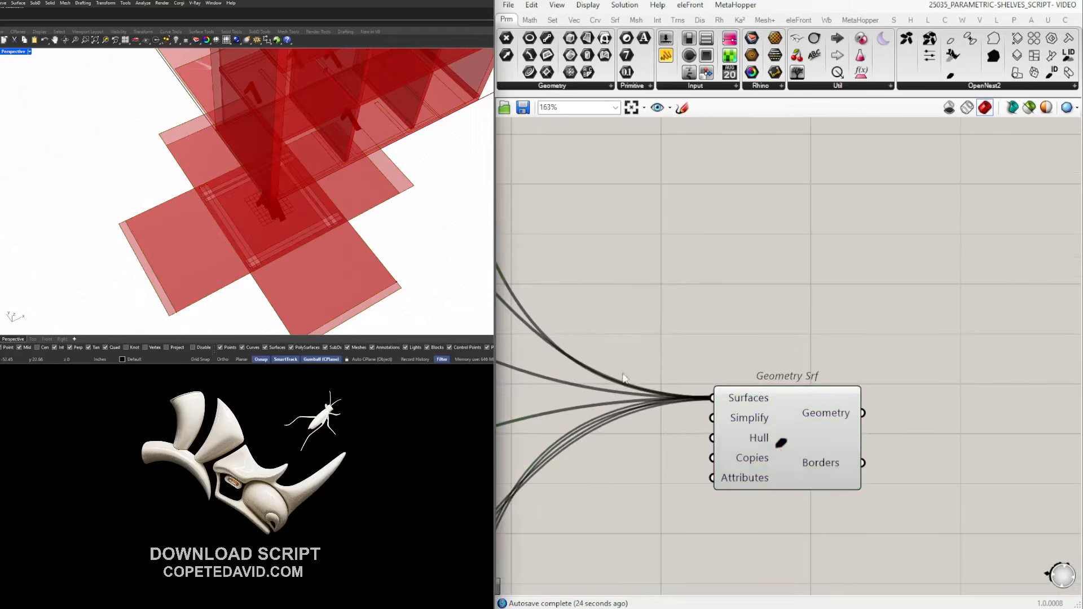
pyautogui.click(759, 477)
pyautogui.scroll(-4, 902, 395)
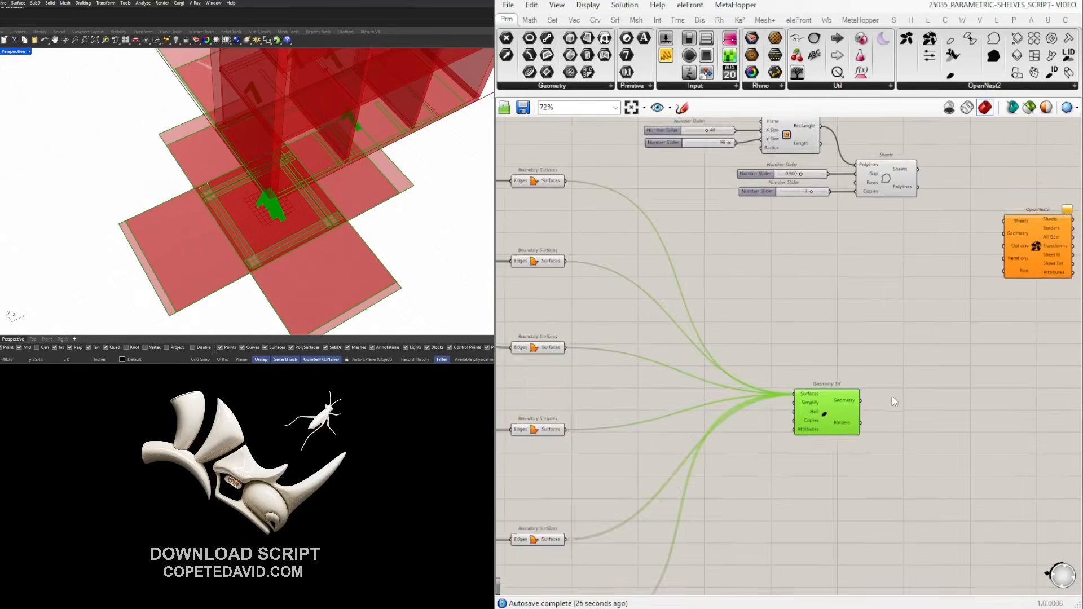
pyautogui.moveTo(813, 403); pyautogui.dragTo(824, 302)
pyautogui.click(858, 355)
pyautogui.scroll(-5, 825, 398)
# Connect the Sheets component's outlines to OpenNest2's Sheets input.
pyautogui.moveTo(836, 408); pyautogui.dragTo(767, 401, button='right')
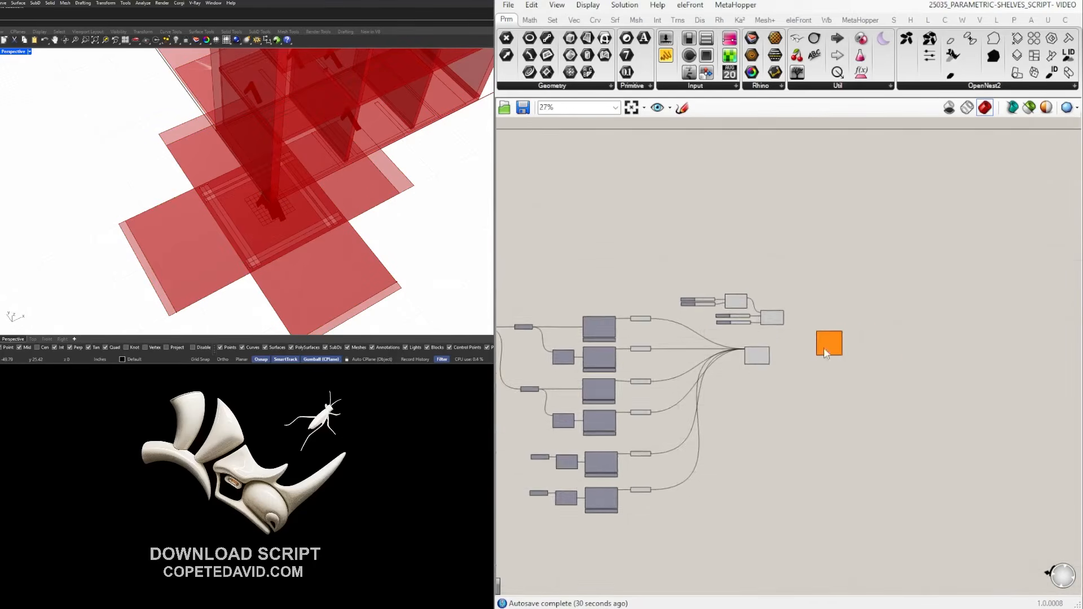
pyautogui.scroll(6, 776, 336)
pyautogui.click(763, 273)
pyautogui.moveTo(844, 292); pyautogui.dragTo(772, 294, button='right')
pyautogui.click(774, 298)
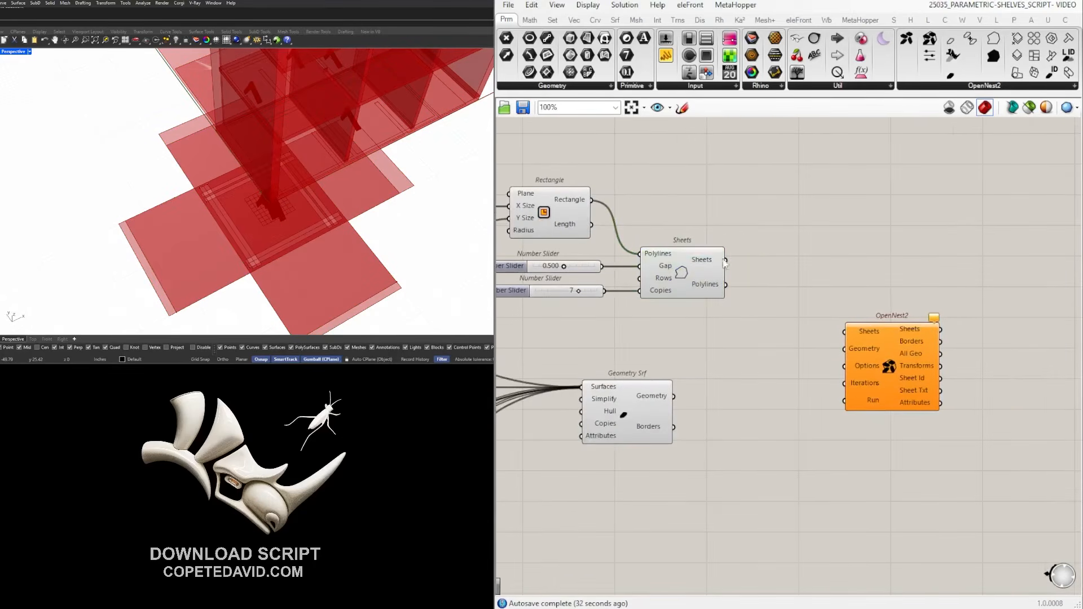
pyautogui.moveTo(727, 259); pyautogui.dragTo(845, 333)
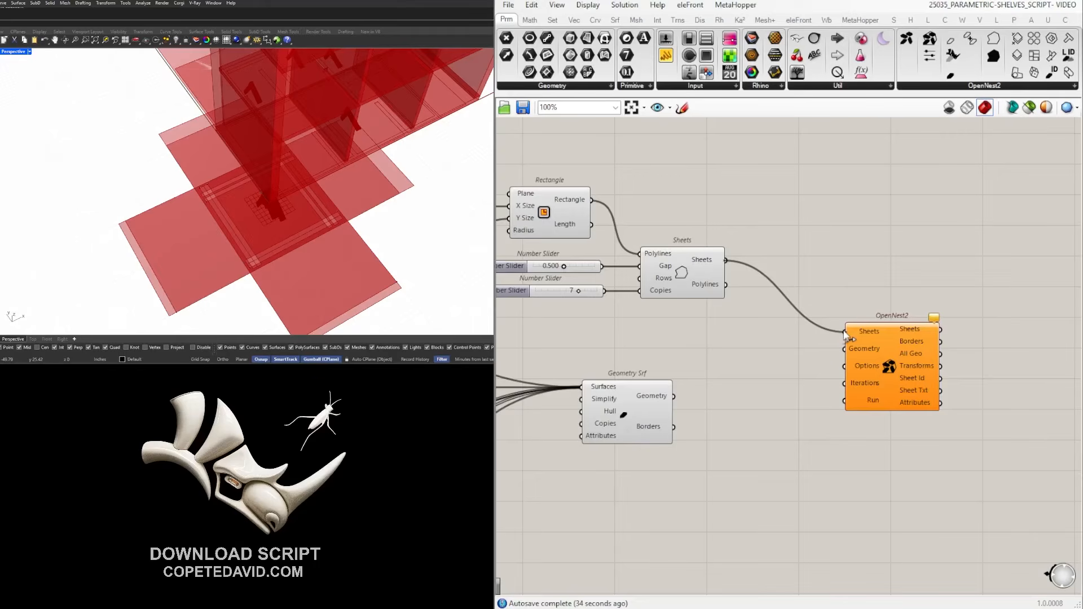
# Wire Geometry Srf's panel surfaces into OpenNest2's Geometry input.
pyautogui.moveTo(869, 370); pyautogui.dragTo(870, 376)
pyautogui.click(727, 417)
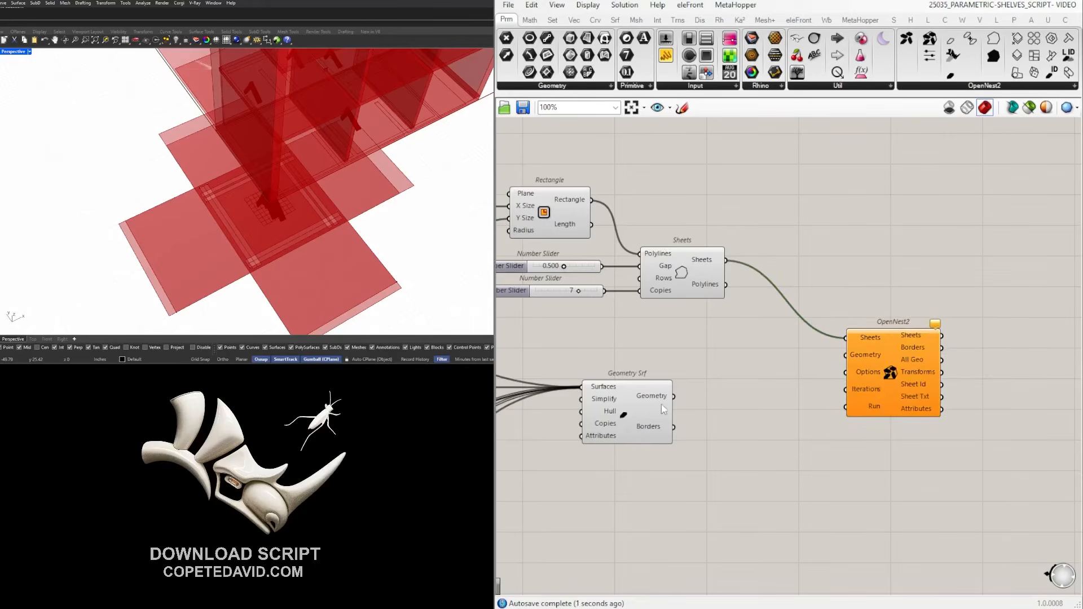
pyautogui.moveTo(731, 386); pyautogui.dragTo(866, 402)
pyautogui.scroll(-3, 212, 194)
pyautogui.scroll(-3, 212, 194)
pyautogui.moveTo(288, 205); pyautogui.dragTo(278, 253, button='right')
pyautogui.scroll(4, 897, 354)
pyautogui.moveTo(986, 346); pyautogui.dragTo(808, 308, button='right')
pyautogui.click(807, 309)
pyautogui.scroll(-4, 786, 369)
pyautogui.moveTo(736, 401); pyautogui.dragTo(880, 383, button='right')
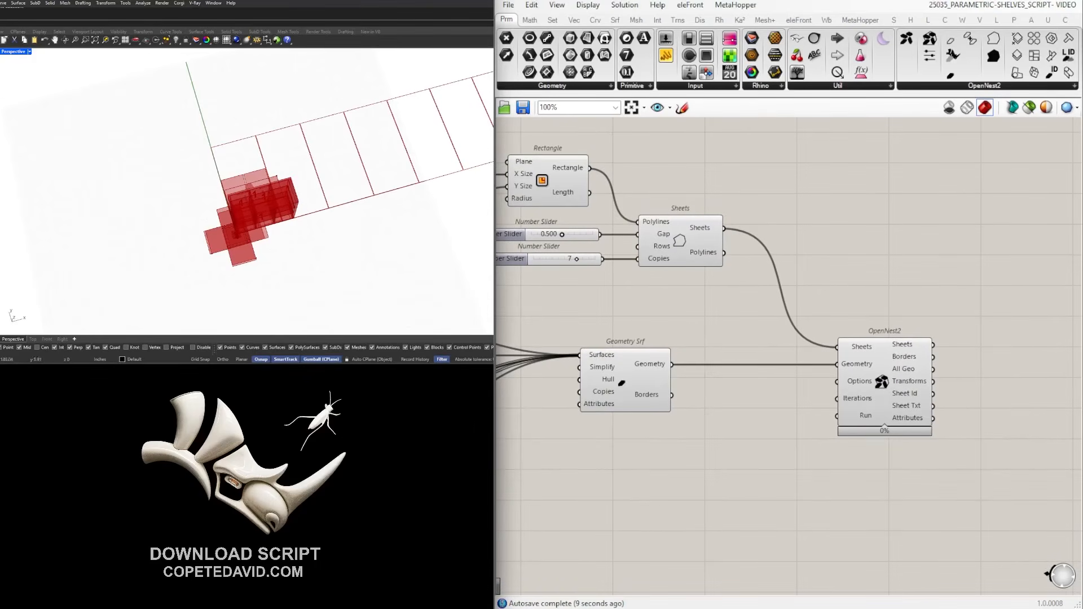
pyautogui.scroll(5, 885, 420)
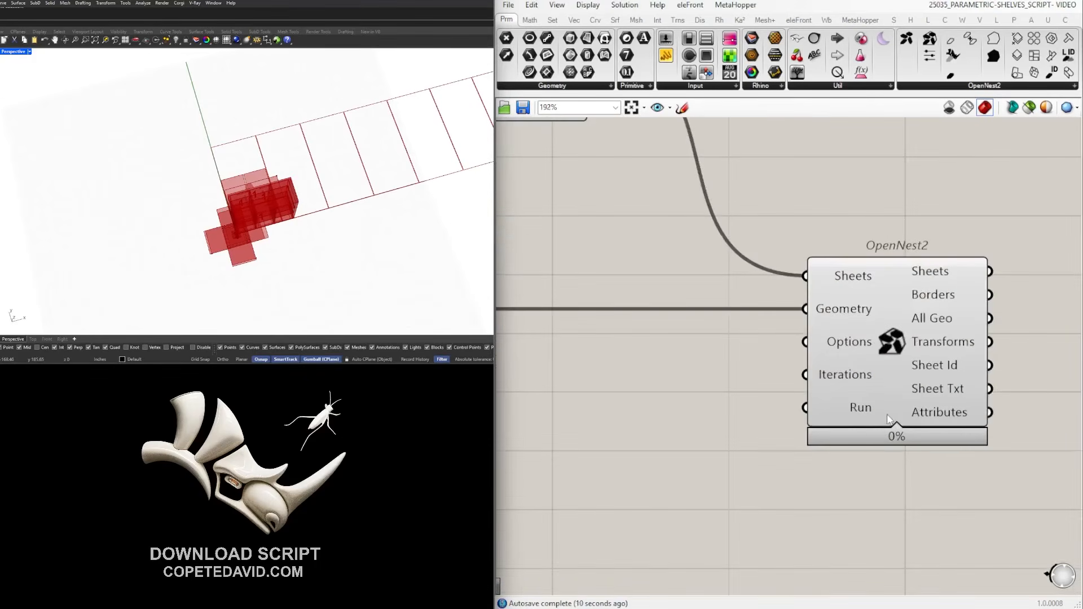
# Add a Boolean Toggle (TOG) to OpenNest2's Run input and set it True.
pyautogui.doubleClick(574, 508)
pyautogui.write('TOGLE')
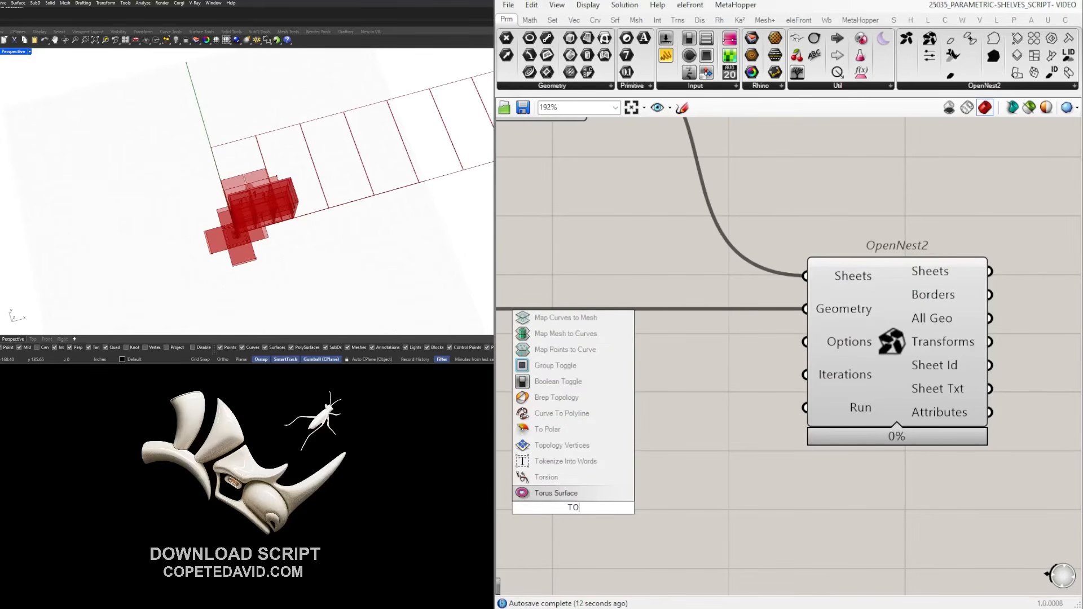
pyautogui.press('Escape')
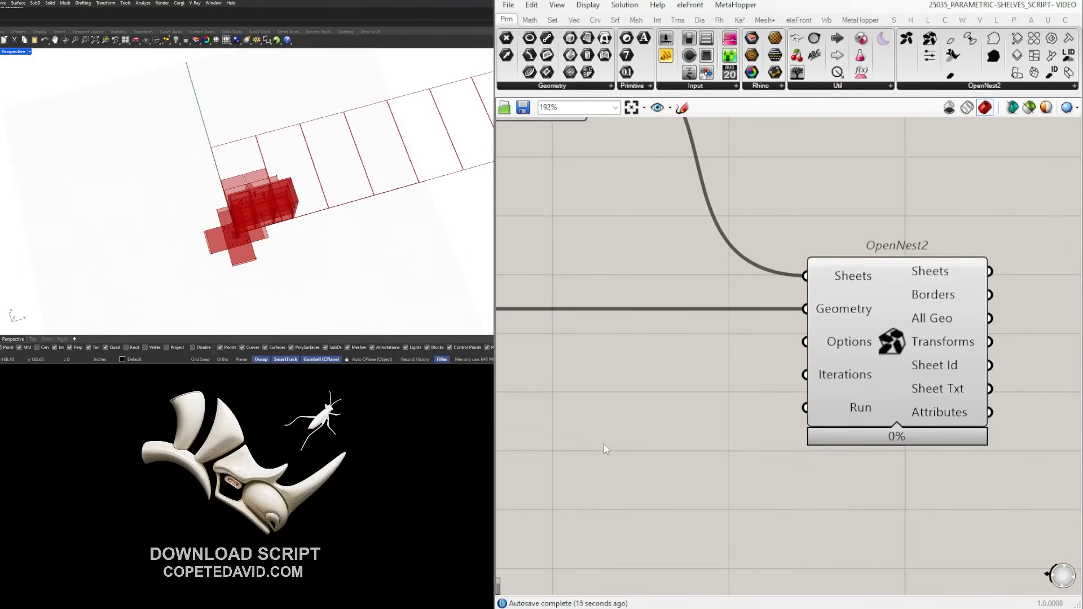
pyautogui.doubleClick(620, 448)
pyautogui.write('TOG')
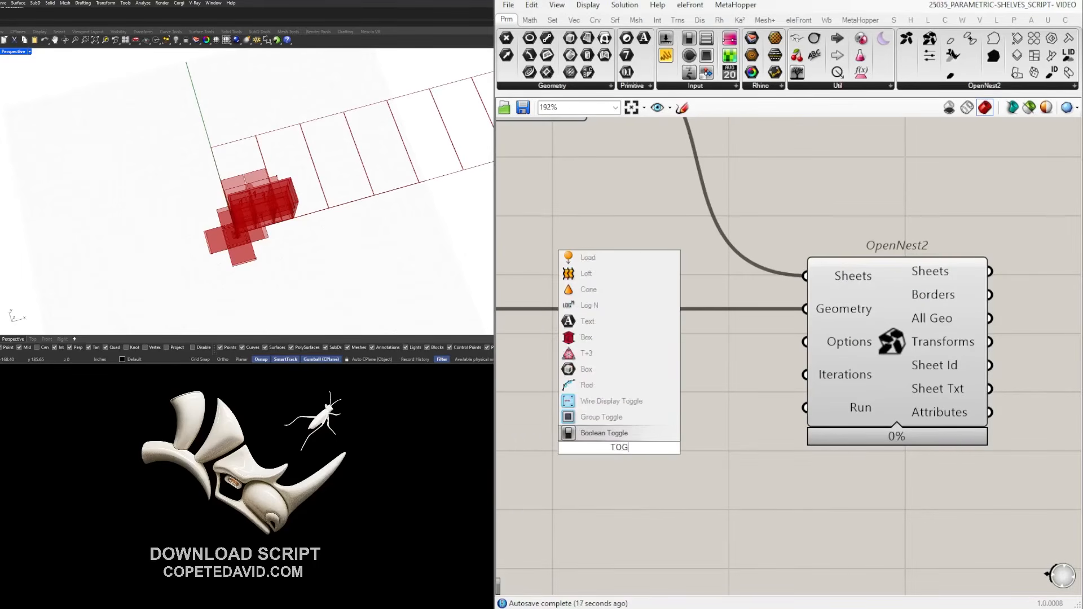
pyautogui.press('Return')
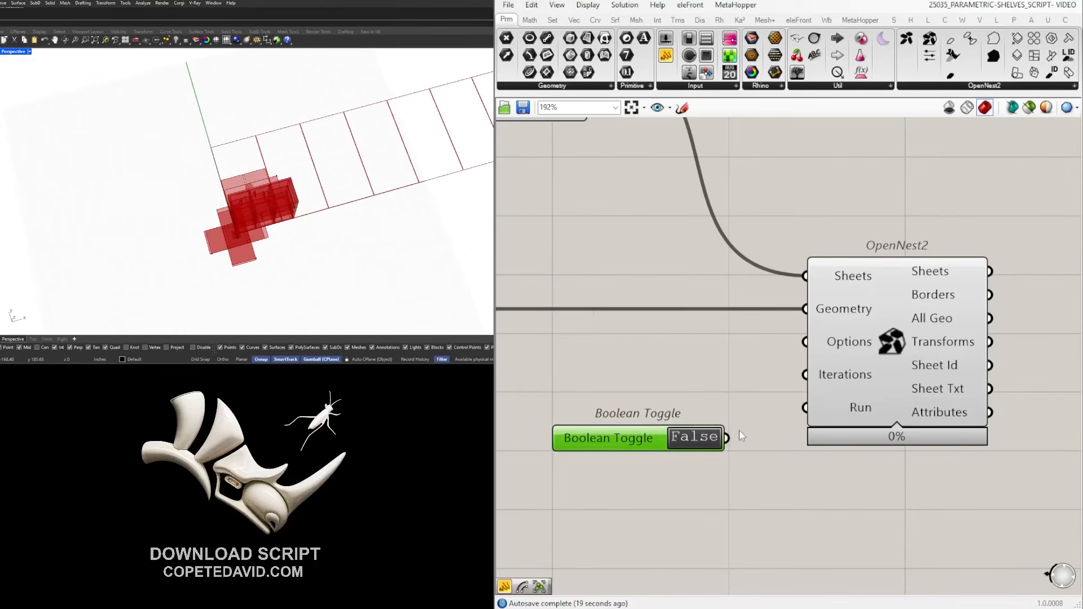
pyautogui.moveTo(727, 438); pyautogui.dragTo(847, 404)
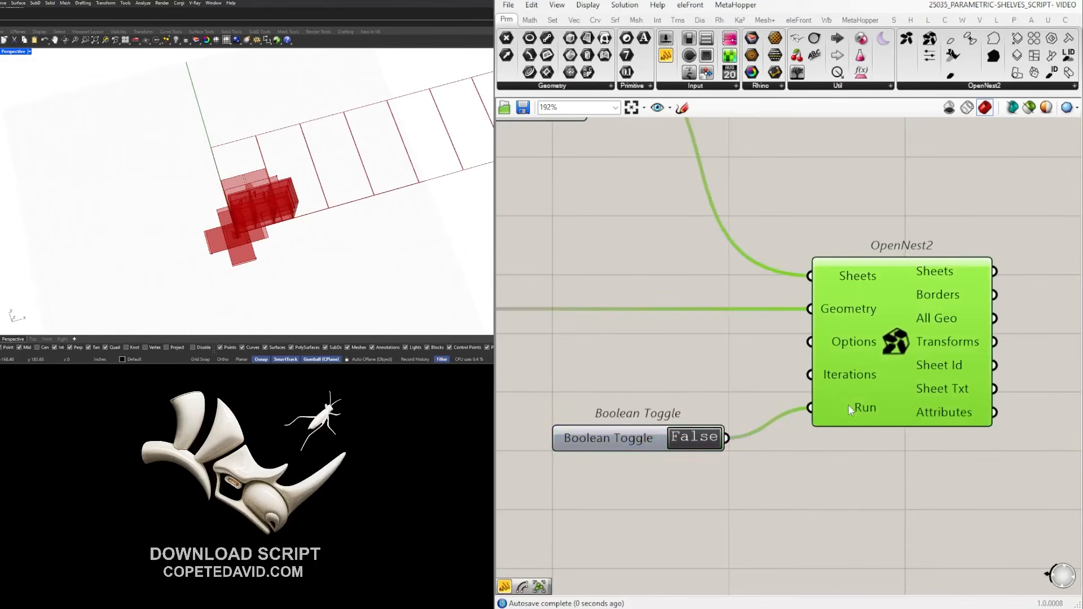
pyautogui.doubleClick(707, 435)
# Inspect the nesting in the Rhino view and select the six panel relay components.
pyautogui.moveTo(265, 189); pyautogui.dragTo(284, 152, button='right')
pyautogui.scroll(8, 280, 169)
pyautogui.scroll(-7, 270, 192)
pyautogui.scroll(-4, 443, 140)
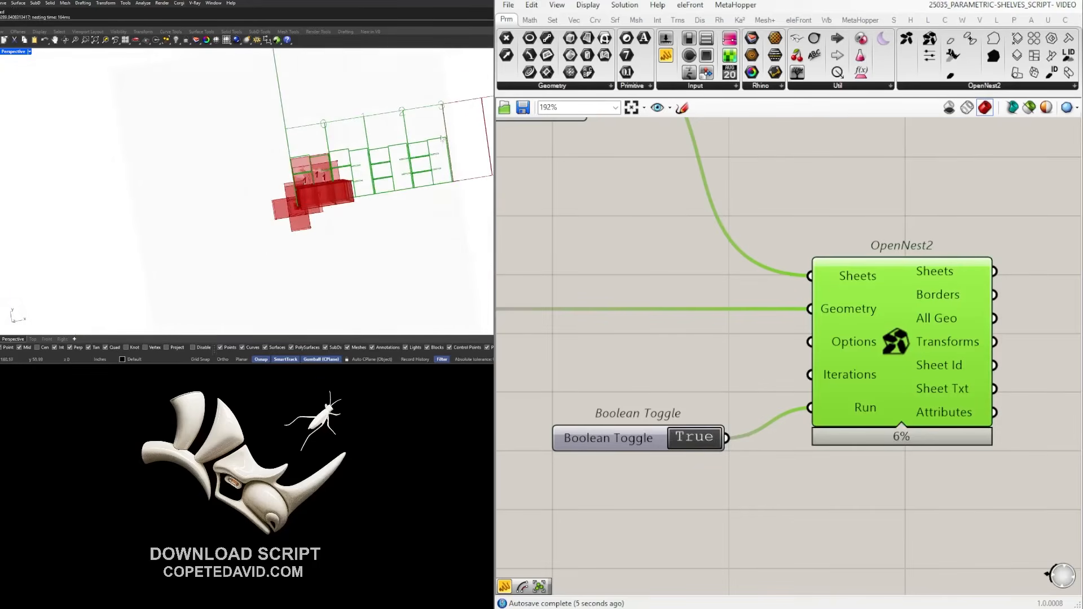
pyautogui.scroll(3, 441, 139)
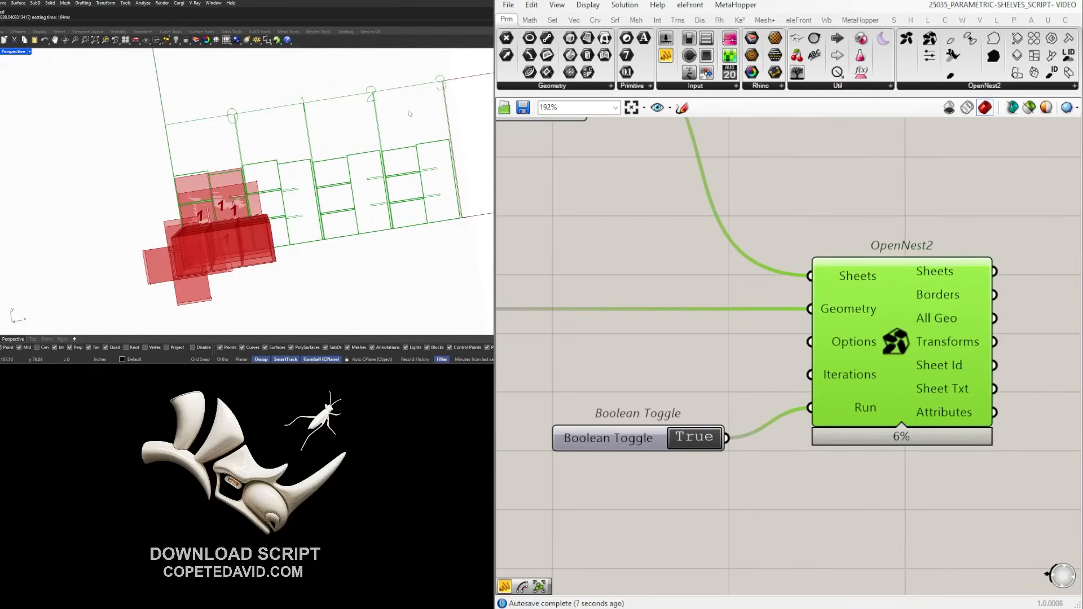
pyautogui.scroll(-7, 839, 215)
pyautogui.scroll(-3, 319, 146)
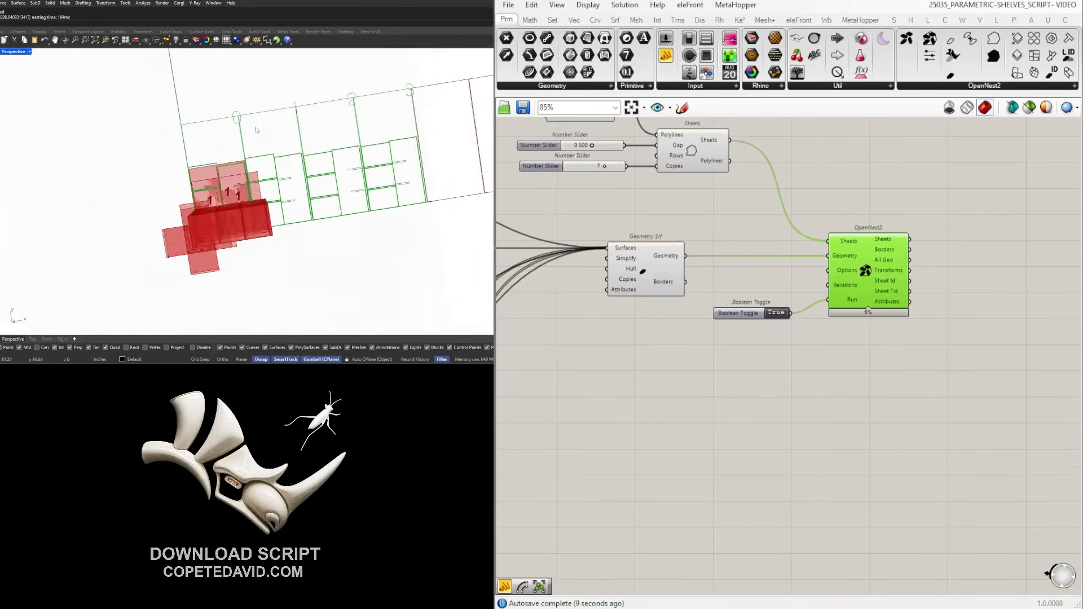
pyautogui.scroll(2, 316, 145)
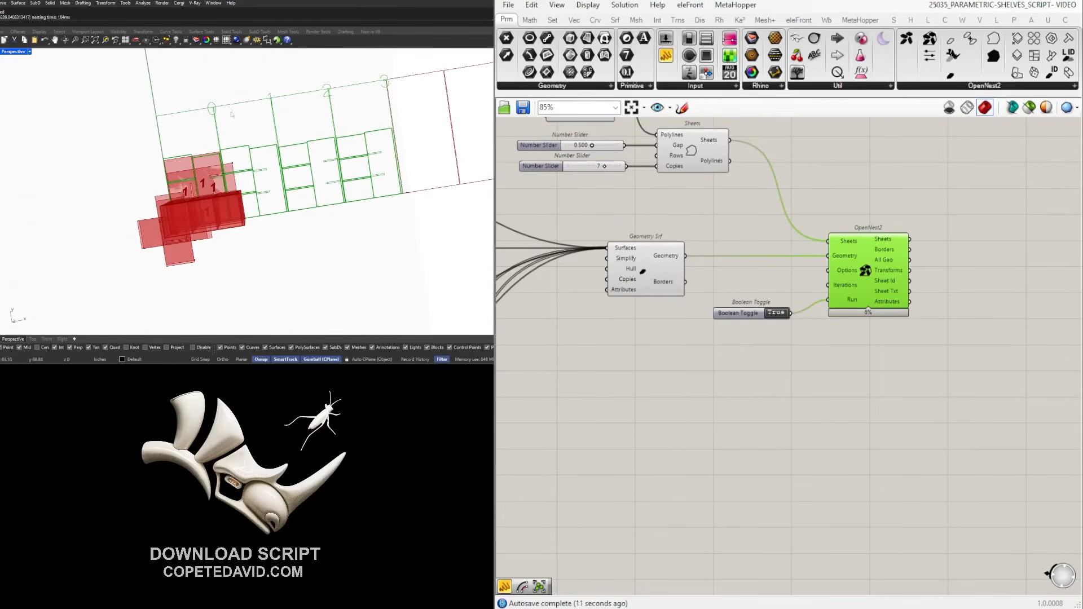
pyautogui.click(760, 215)
pyautogui.scroll(-4, 749, 234)
pyautogui.moveTo(745, 240); pyautogui.dragTo(1007, 277, button='right')
pyautogui.scroll(-3, 930, 310)
pyautogui.moveTo(932, 313); pyautogui.dragTo(950, 269, button='right')
pyautogui.moveTo(211, 188); pyautogui.dragTo(236, 177, button='right')
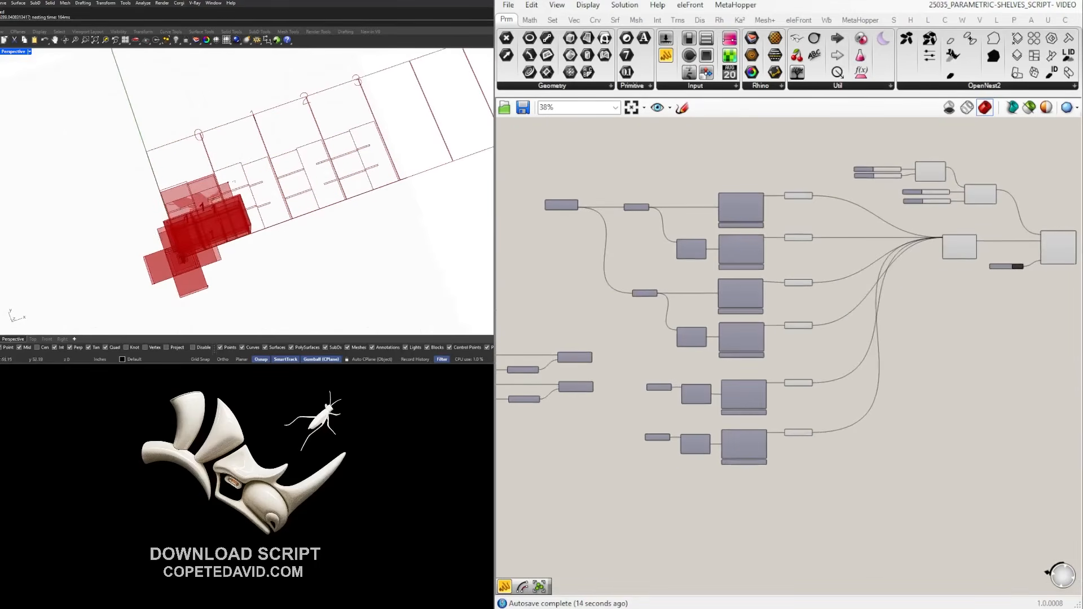
pyautogui.scroll(3, 978, 250)
pyautogui.scroll(-2, 752, 391)
pyautogui.moveTo(746, 527); pyautogui.dragTo(690, 220)
pyautogui.scroll(3, 189, 210)
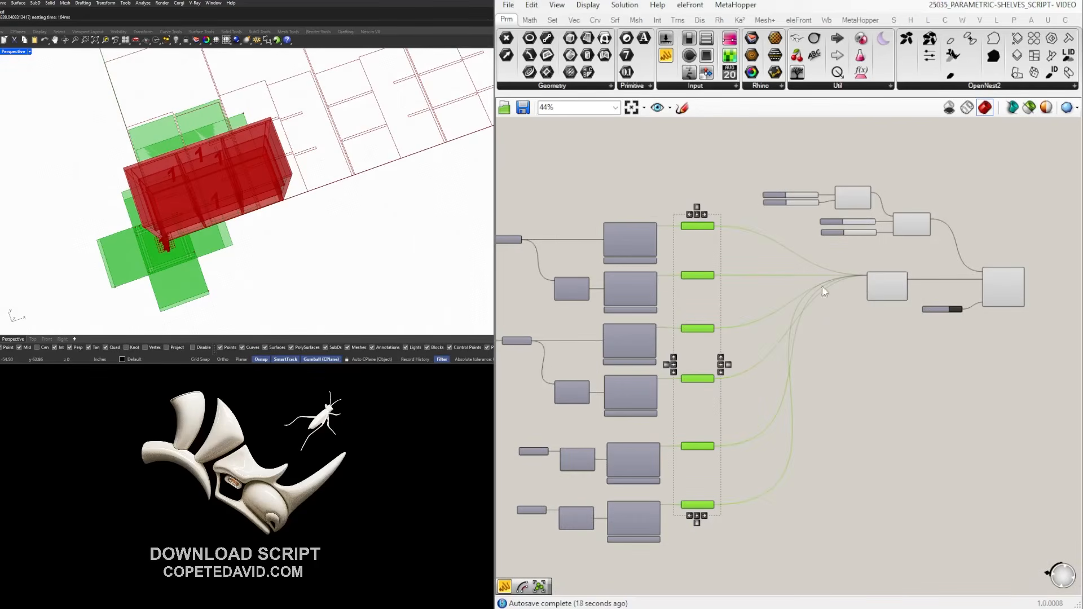
# Turn Preview Off for the six panel relay components.
pyautogui.click(817, 364)
pyautogui.moveTo(719, 538); pyautogui.dragTo(666, 223)
pyautogui.middleClick(714, 249)
pyautogui.click(752, 209)
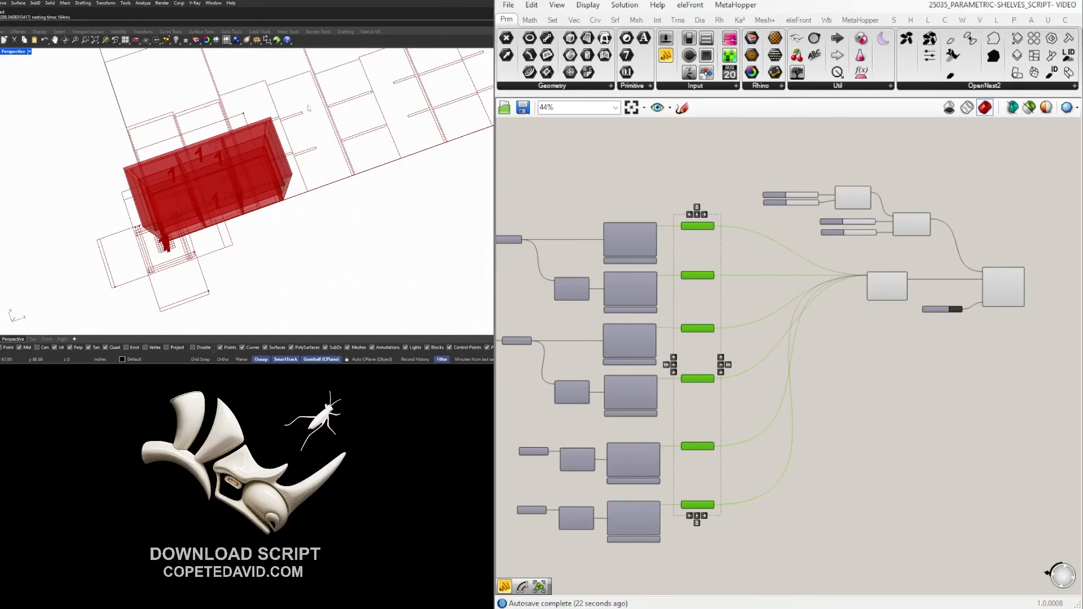
pyautogui.moveTo(218, 168); pyautogui.dragTo(203, 160, button='right')
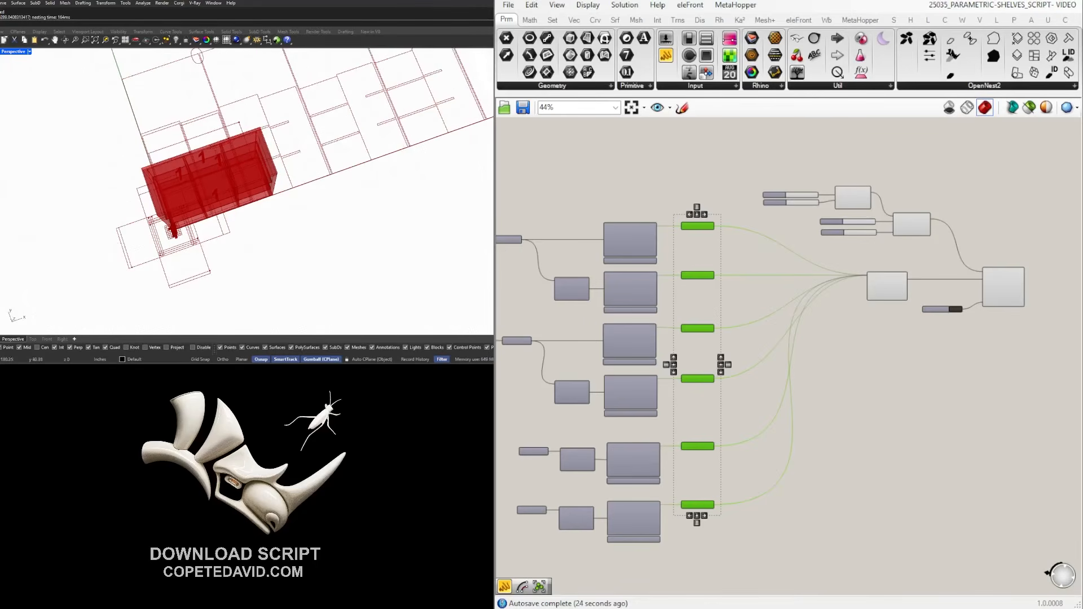
# Shift the right-hand sliders down-right and search 'CURVE' beside OpenNest2.
pyautogui.scroll(-3, 963, 290)
pyautogui.moveTo(923, 380); pyautogui.dragTo(759, 194)
pyautogui.moveTo(828, 288); pyautogui.dragTo(876, 360)
pyautogui.scroll(6, 926, 283)
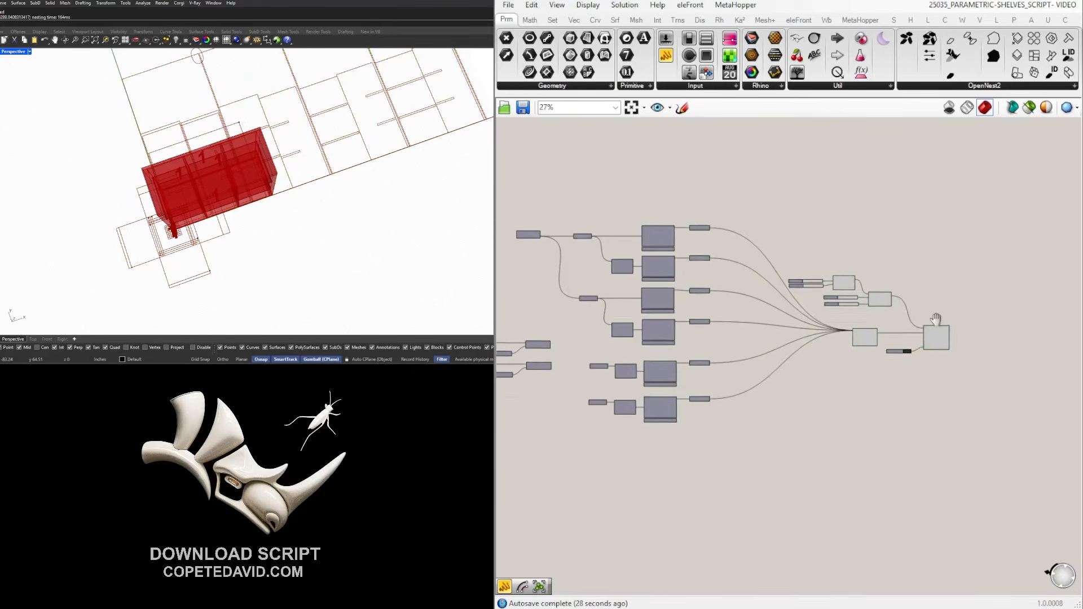
pyautogui.moveTo(958, 338); pyautogui.dragTo(868, 342, button='right')
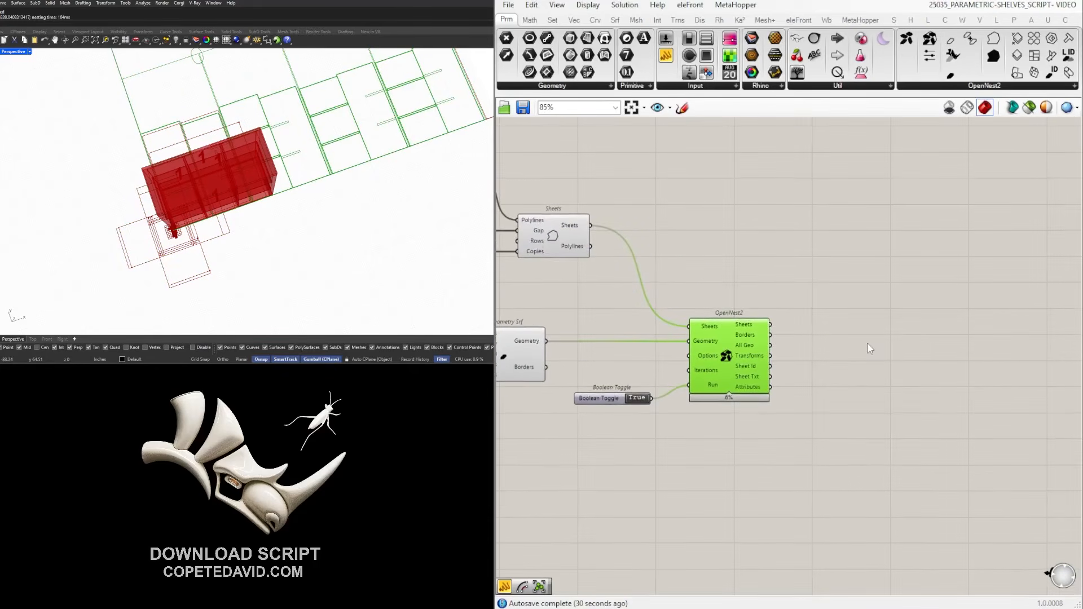
pyautogui.click(815, 347)
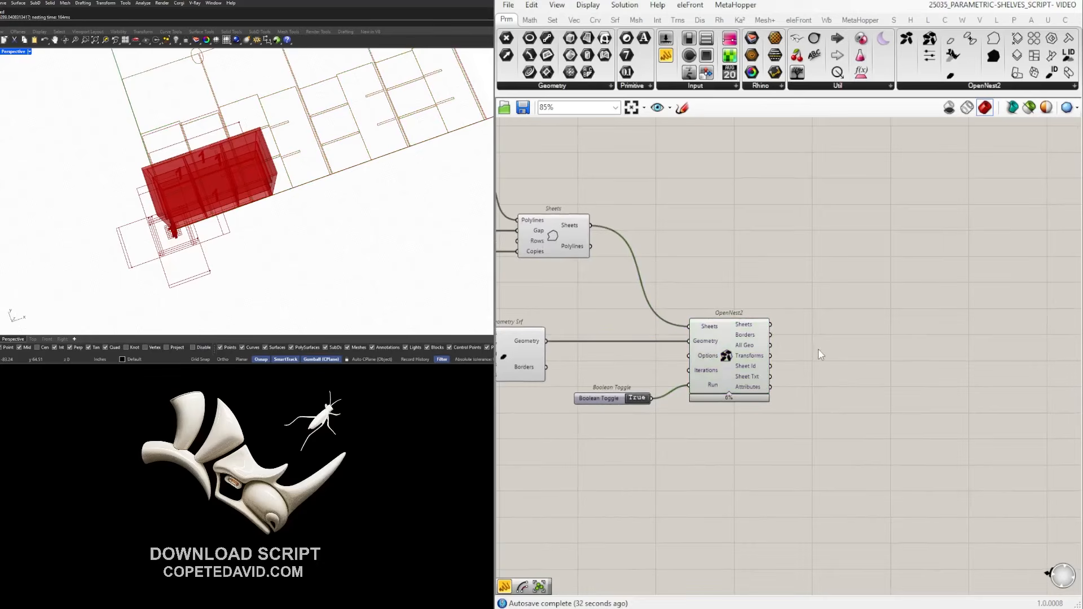
pyautogui.doubleClick(818, 349)
pyautogui.write('CURVE')
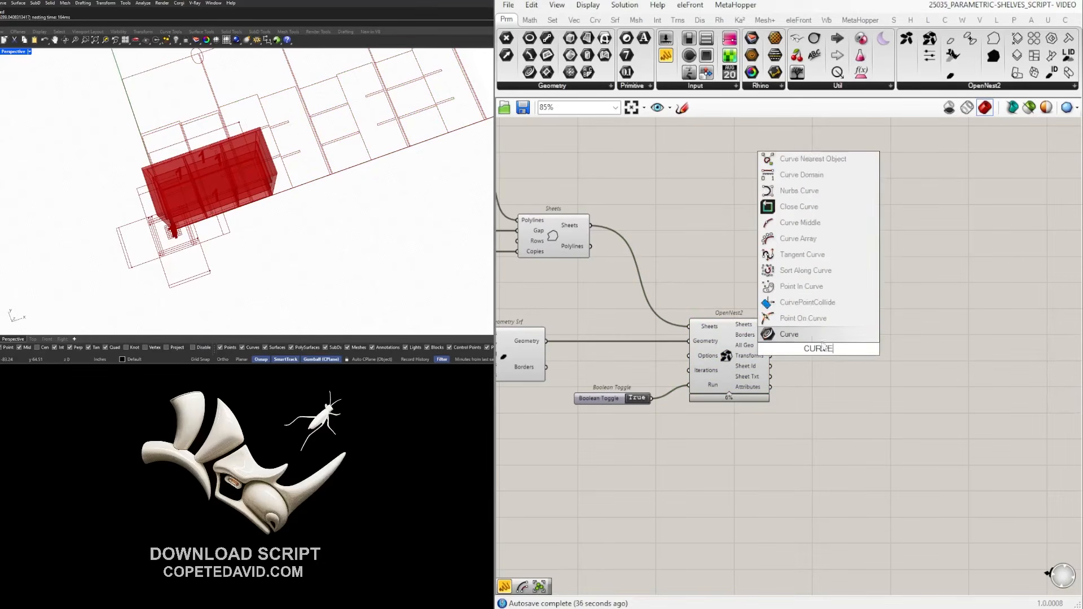
# Add two Curve containers collecting OpenNest2's Sheets and All Geo outputs.
pyautogui.click(785, 338)
pyautogui.scroll(4, 818, 348)
pyautogui.moveTo(732, 323); pyautogui.dragTo(864, 365)
pyautogui.moveTo(733, 358); pyautogui.dragTo(840, 363)
pyautogui.moveTo(864, 365); pyautogui.dragTo(862, 358)
# Nudge the second Curve left and move the Rectangle, Sheets and slider group right.
pyautogui.click(891, 265)
pyautogui.scroll(-5, 834, 293)
pyautogui.moveTo(705, 310); pyautogui.dragTo(935, 317, button='right')
pyautogui.scroll(2, 894, 323)
pyautogui.moveTo(852, 317); pyautogui.dragTo(770, 335, button='right')
pyautogui.click(723, 344)
pyautogui.click(817, 262)
pyautogui.moveTo(818, 272); pyautogui.dragTo(555, 145)
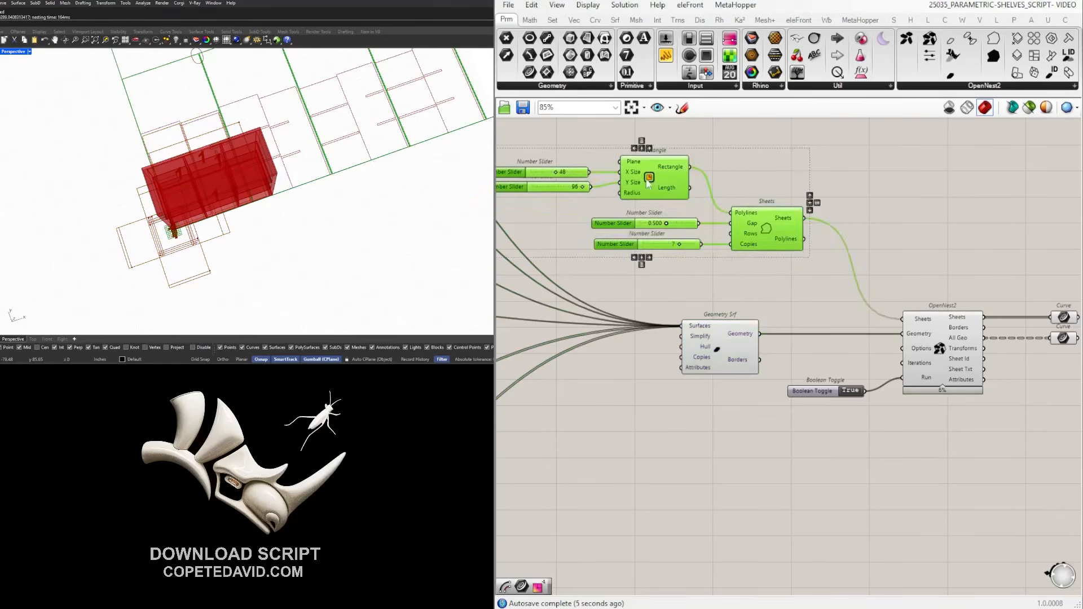
pyautogui.moveTo(675, 179); pyautogui.dragTo(742, 229)
pyautogui.click(781, 215)
# Turn Preview Off for the nine upstream components and select both Curve containers.
pyautogui.scroll(3, 937, 361)
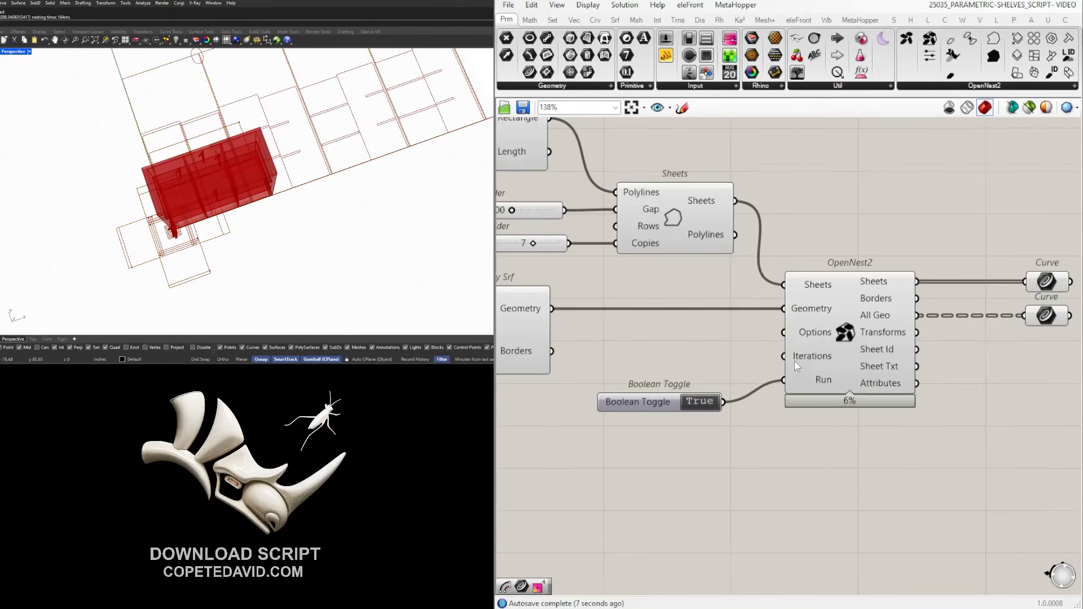
pyautogui.scroll(-4, 907, 337)
pyautogui.scroll(-2, 795, 398)
pyautogui.moveTo(796, 417); pyautogui.dragTo(542, 237)
pyautogui.middleClick(625, 243)
pyautogui.click(664, 215)
pyautogui.scroll(4, 846, 339)
pyautogui.click(821, 333)
pyautogui.keyDown('shift'); pyautogui.click(819, 361); pyautogui.keyUp('shift')
pyautogui.scroll(-2, 234, 210)
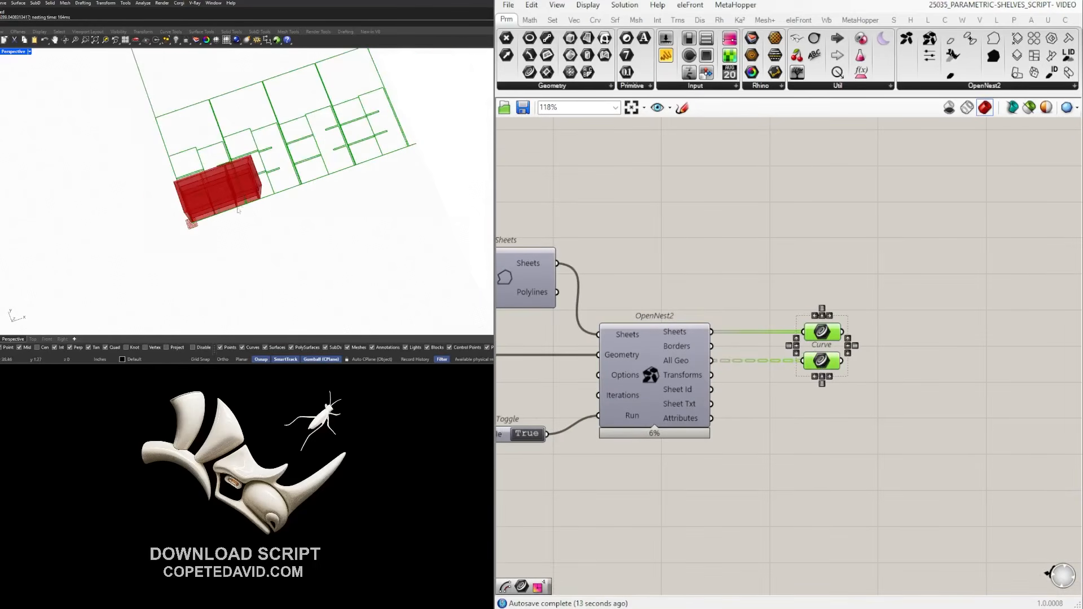
# Add a Move component taking the upper Curve as its Geometry.
pyautogui.doubleClick(931, 439)
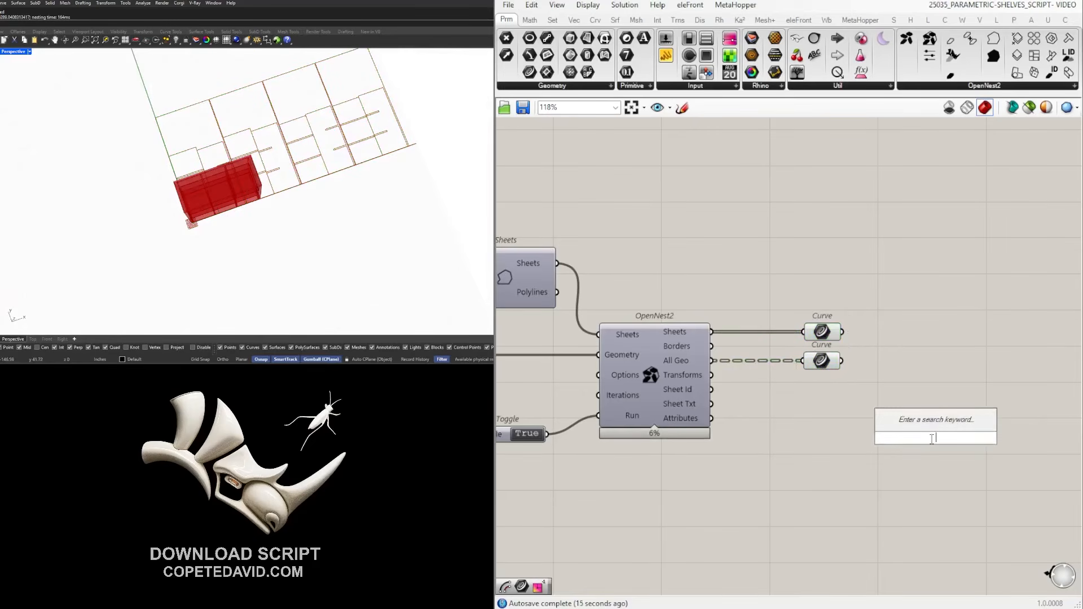
pyautogui.write('move')
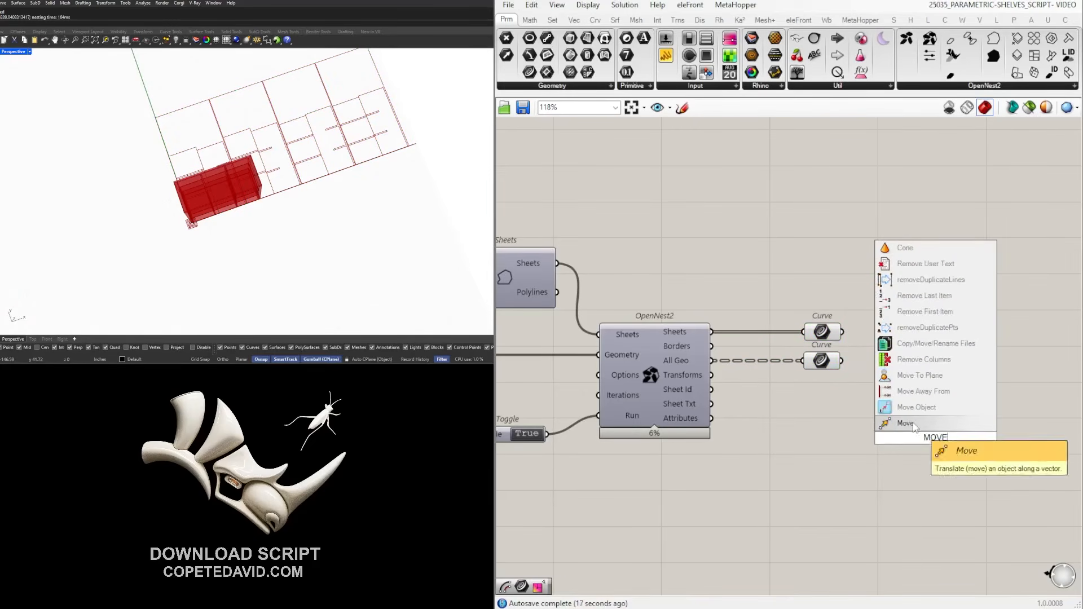
pyautogui.click(912, 454)
pyautogui.moveTo(908, 437); pyautogui.dragTo(984, 429)
pyautogui.moveTo(841, 332); pyautogui.dragTo(1008, 437)
# Drive the motion with a Unit X vector fed by a number slider set to 101.
pyautogui.doubleClick(883, 445)
pyautogui.write('x')
pyautogui.click(901, 431)
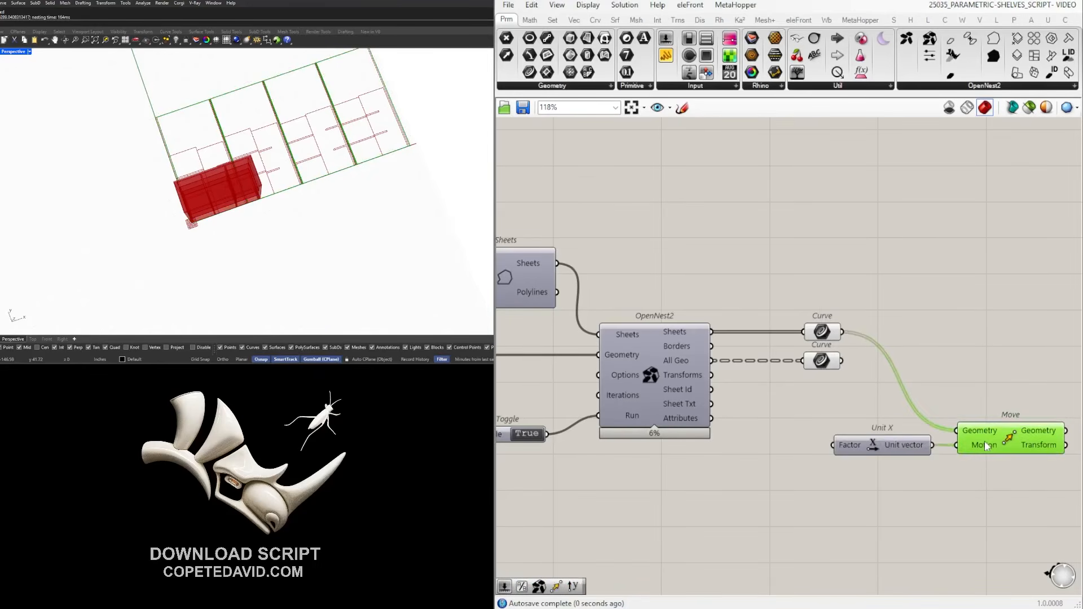
pyautogui.doubleClick(712, 501)
pyautogui.write('101')
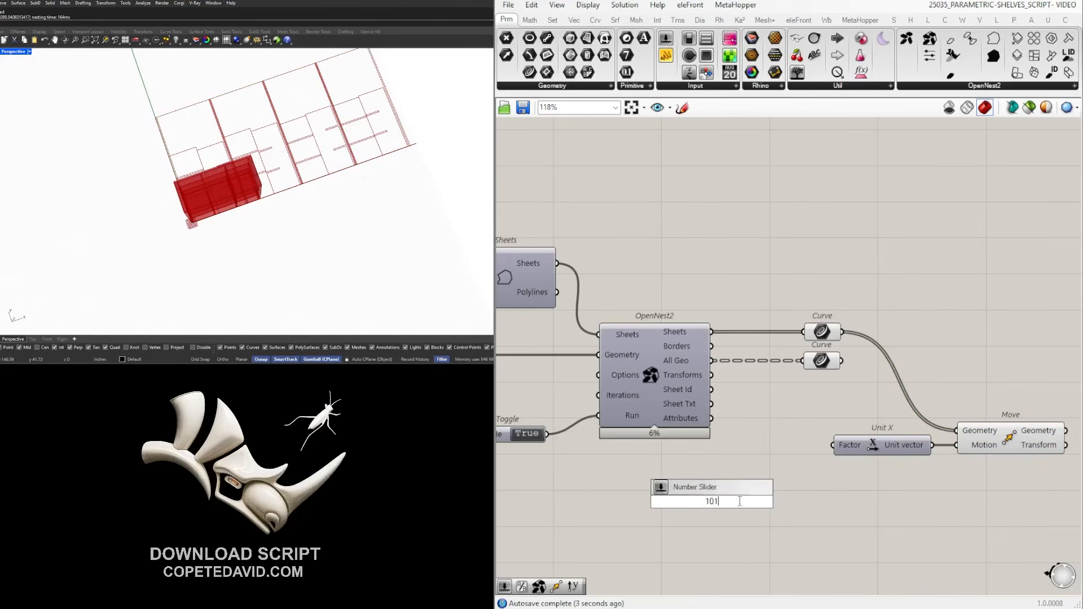
pyautogui.press('Return')
pyautogui.moveTo(786, 502); pyautogui.dragTo(833, 445)
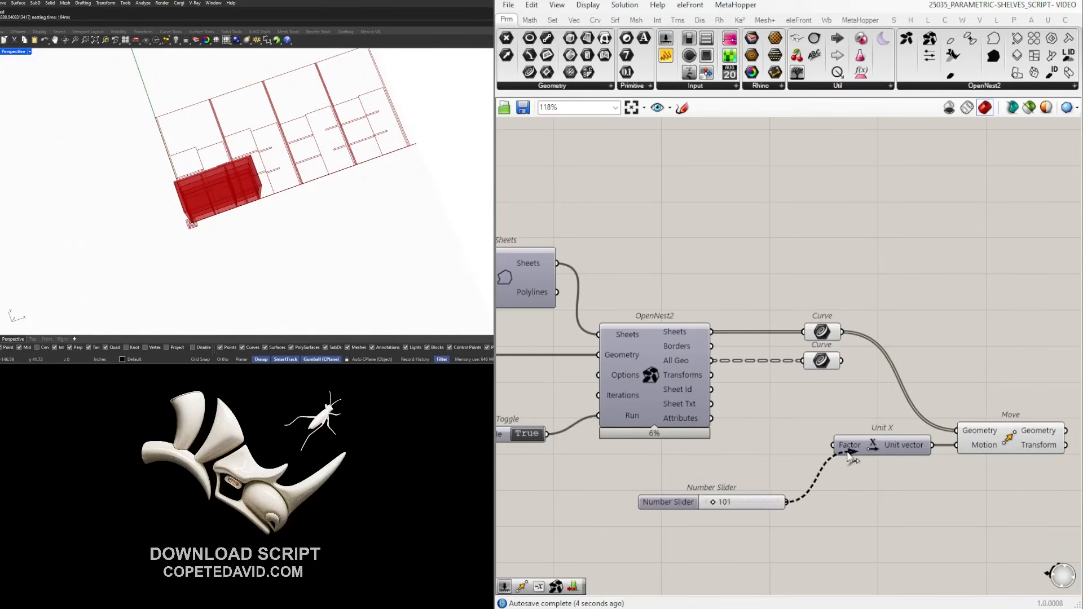
# Place Unit X below Move and hide the Motion input's wire.
pyautogui.click(1015, 443)
pyautogui.moveTo(999, 493); pyautogui.dragTo(849, 484, button='right')
pyautogui.moveTo(718, 444); pyautogui.dragTo(694, 496)
pyautogui.click(698, 503)
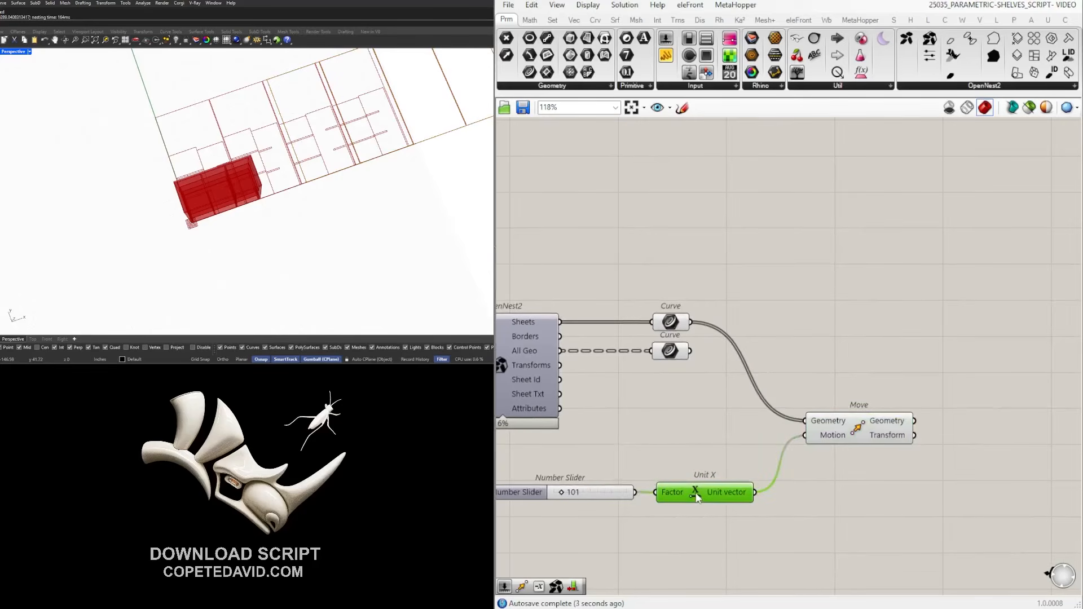
pyautogui.rightClick(824, 439)
pyautogui.moveTo(902, 384)
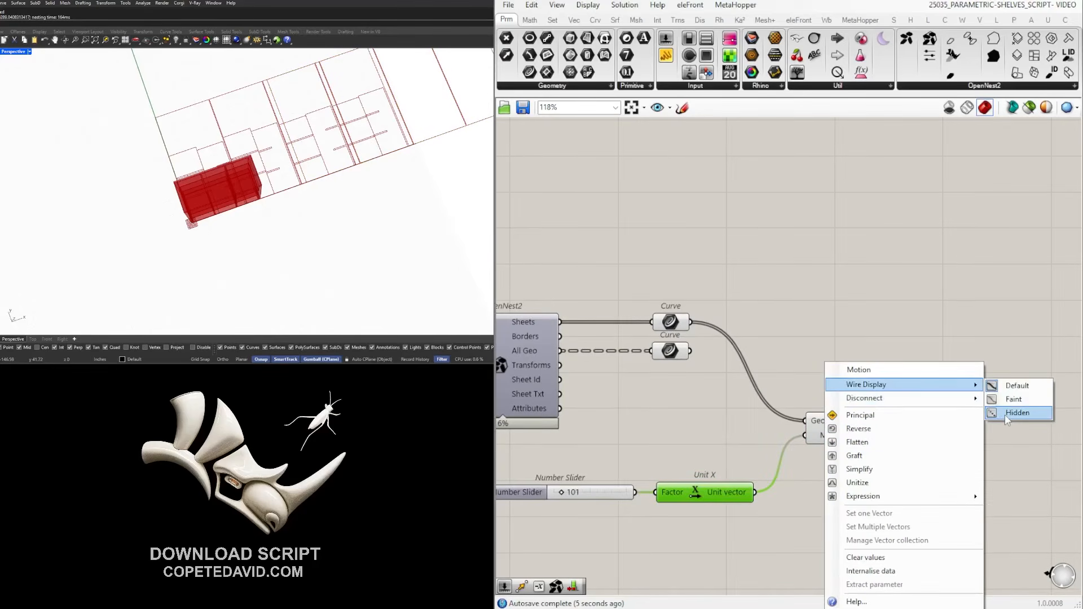
pyautogui.click(1010, 412)
pyautogui.click(1004, 313)
# Duplicate Move for the lower Curve and turn Preview Off for both Curves.
pyautogui.moveTo(855, 440); pyautogui.dragTo(926, 336)
pyautogui.keyDown('alt'); pyautogui.moveTo(925, 337); pyautogui.dragTo(924, 377); pyautogui.keyUp('alt')
pyautogui.moveTo(690, 351); pyautogui.dragTo(876, 363)
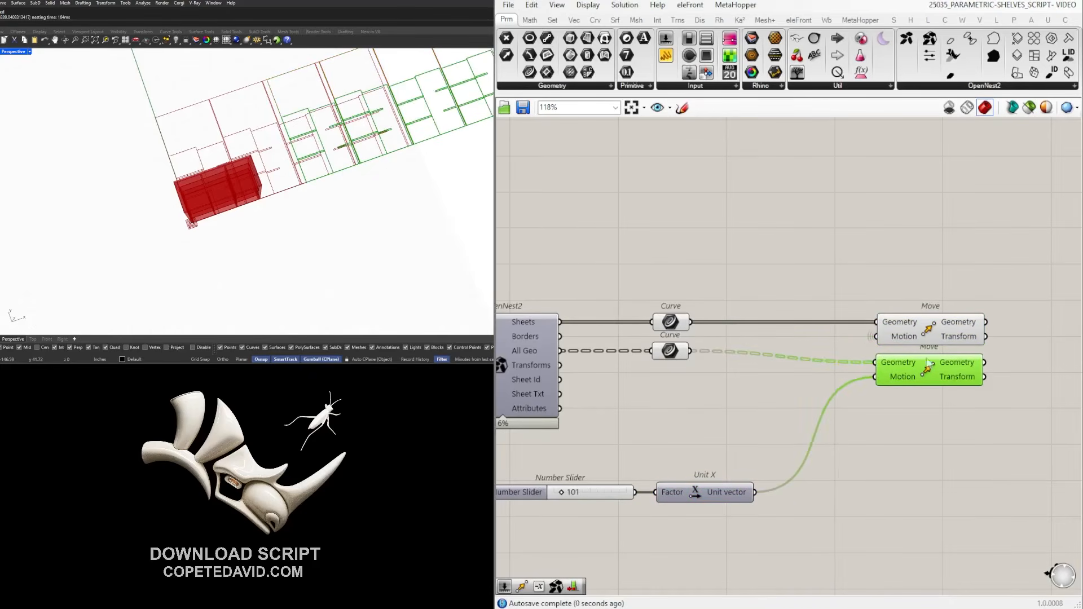
pyautogui.moveTo(787, 403); pyautogui.dragTo(644, 287)
pyautogui.middleClick(698, 279)
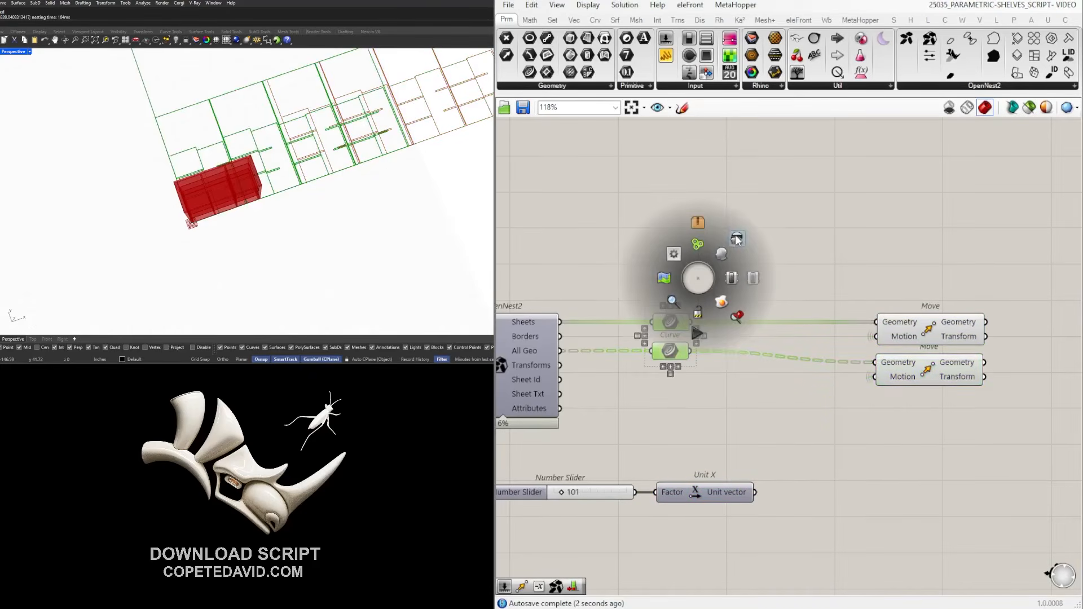
pyautogui.click(736, 240)
pyautogui.moveTo(665, 321); pyautogui.dragTo(592, 322)
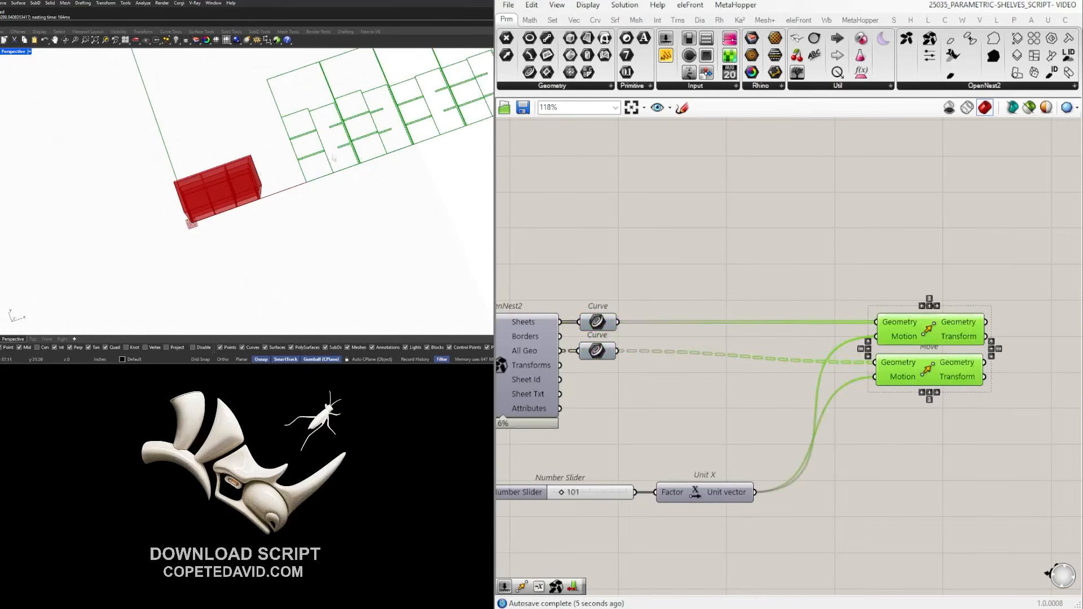
# Reduce the X offset slider to 67 and inspect the shifted nested outlines.
pyautogui.scroll(-7, 372, 181)
pyautogui.scroll(12, 414, 158)
pyautogui.click(785, 378)
pyautogui.scroll(-4, 783, 374)
pyautogui.scroll(9, 629, 445)
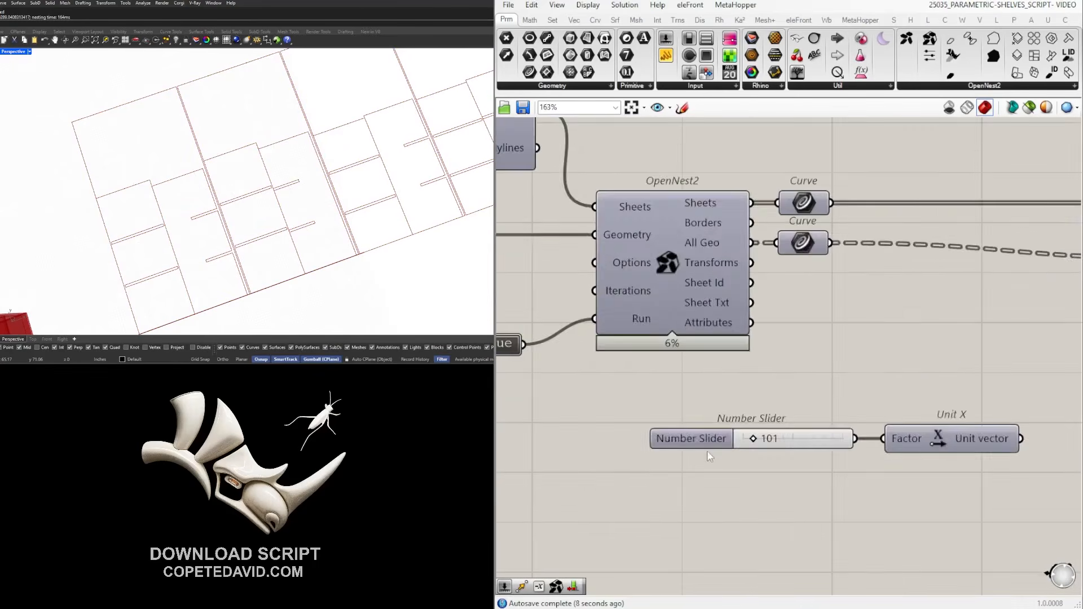
pyautogui.moveTo(764, 427); pyautogui.dragTo(746, 438)
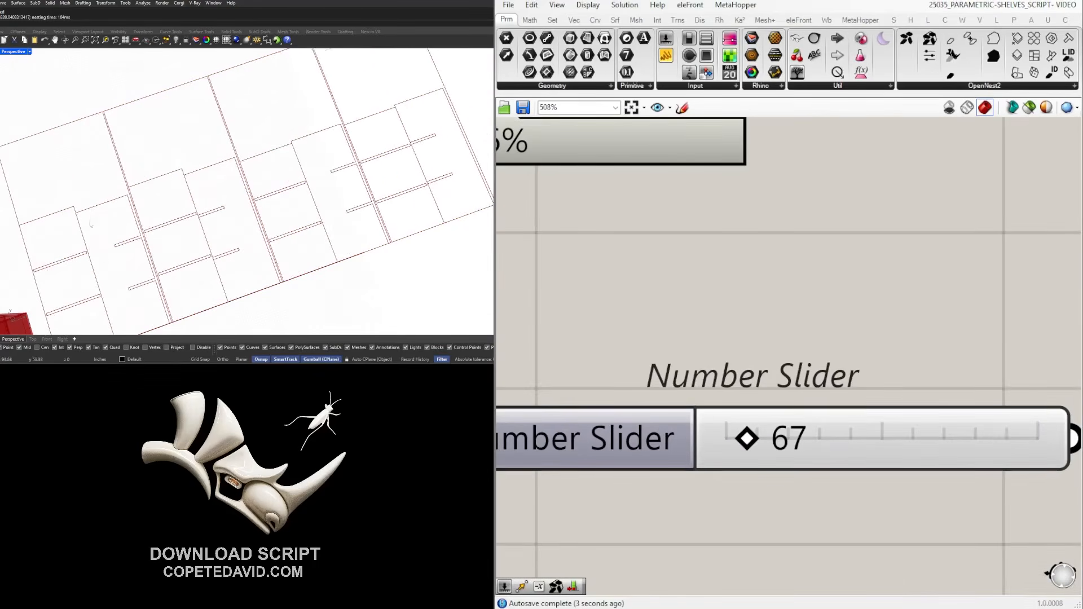
pyautogui.scroll(-5, 128, 224)
pyautogui.scroll(4, 136, 223)
pyautogui.moveTo(169, 217); pyautogui.dragTo(203, 226, button='right')
pyautogui.scroll(5, 151, 223)
pyautogui.scroll(3, 143, 218)
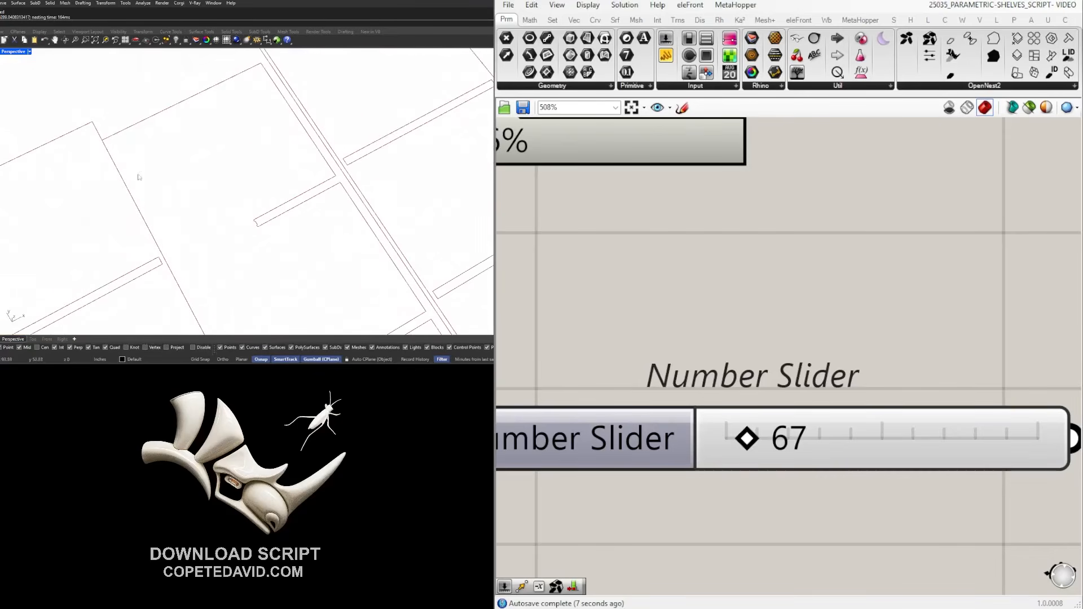
pyautogui.scroll(-5, 823, 300)
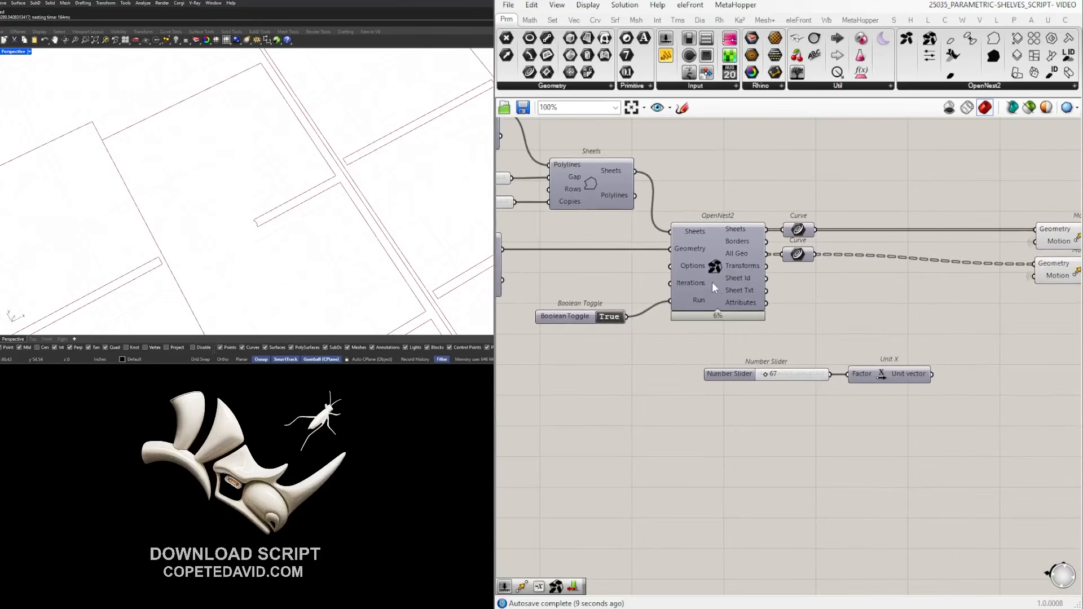
pyautogui.scroll(5, 692, 282)
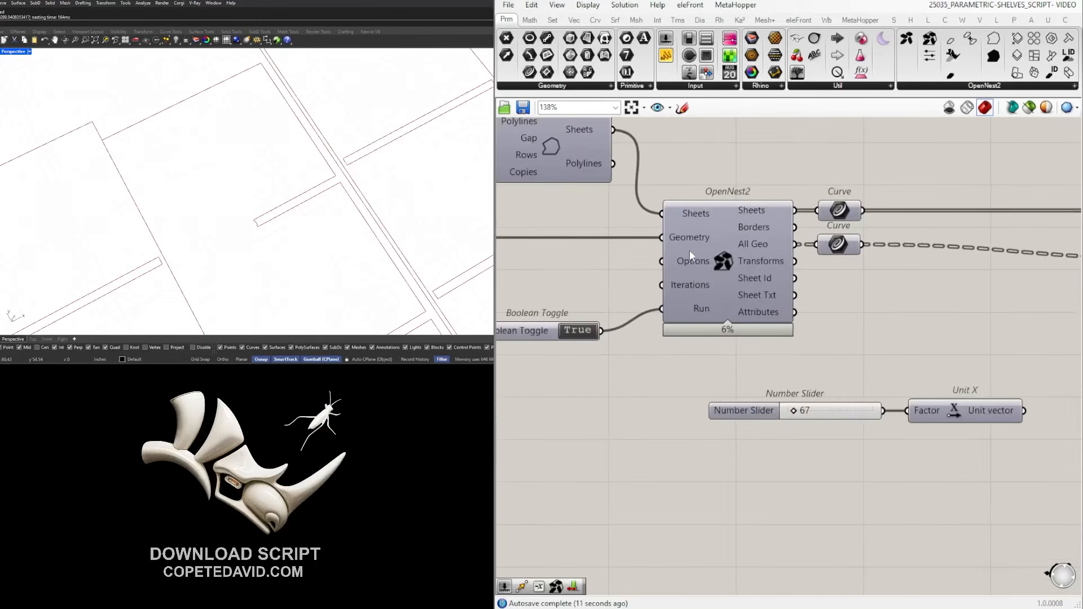
# Set OpenNest2's num_of_rotations option to 10 and commit the change.
pyautogui.rightClick(688, 269)
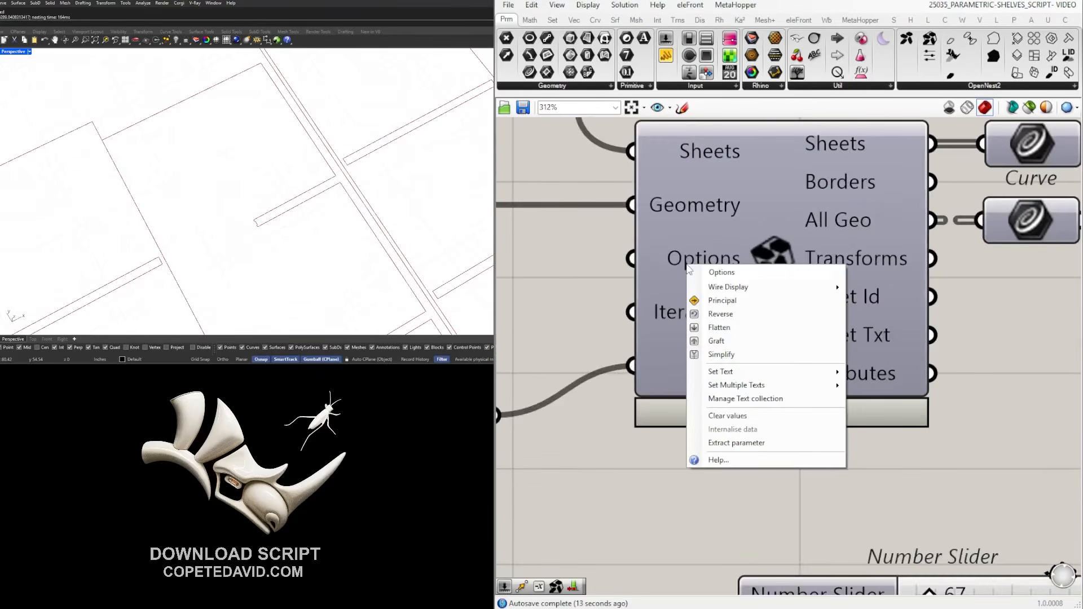
pyautogui.moveTo(781, 389)
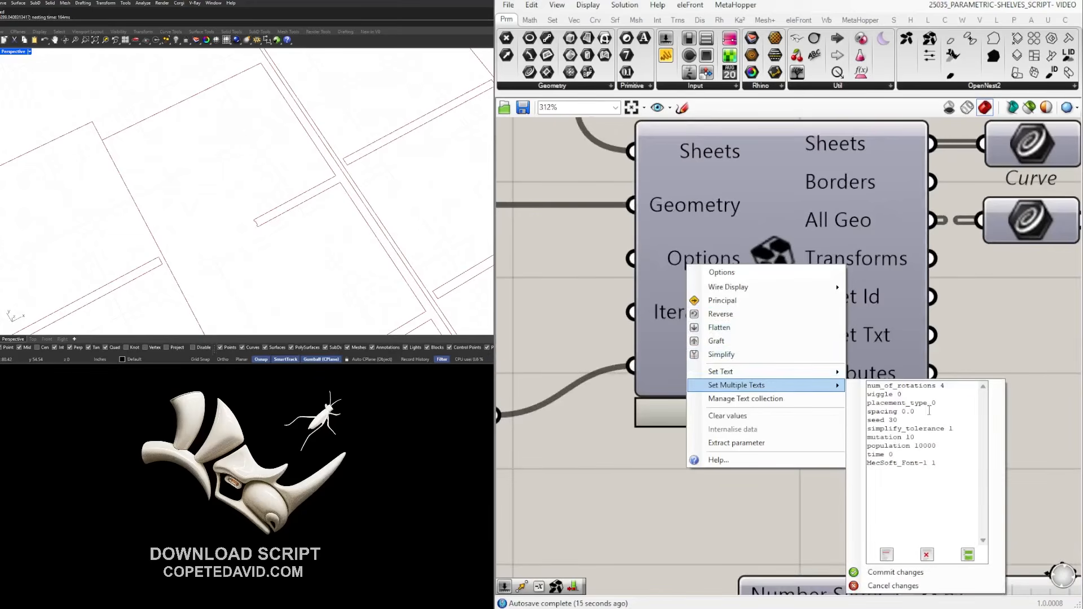
pyautogui.moveTo(951, 472); pyautogui.dragTo(876, 405)
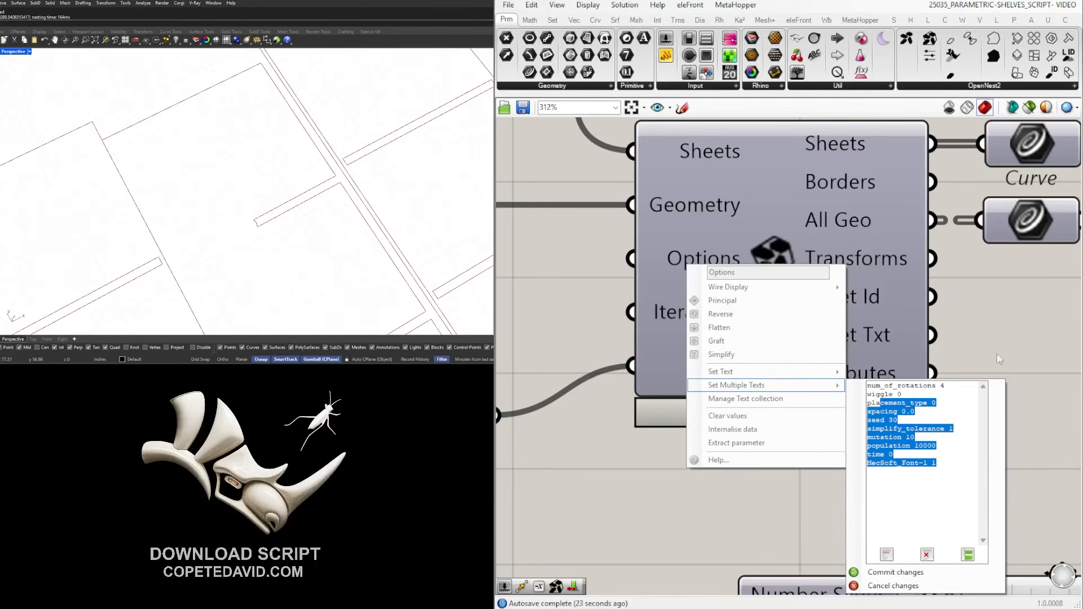
pyautogui.click(927, 506)
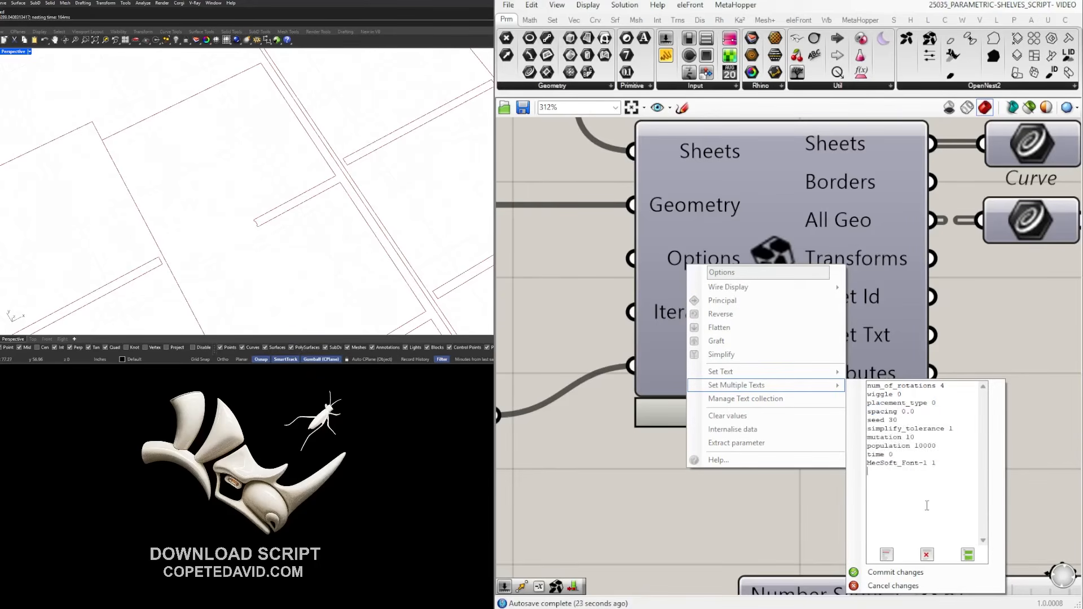
pyautogui.click(962, 386)
pyautogui.scroll(-5, 178, 193)
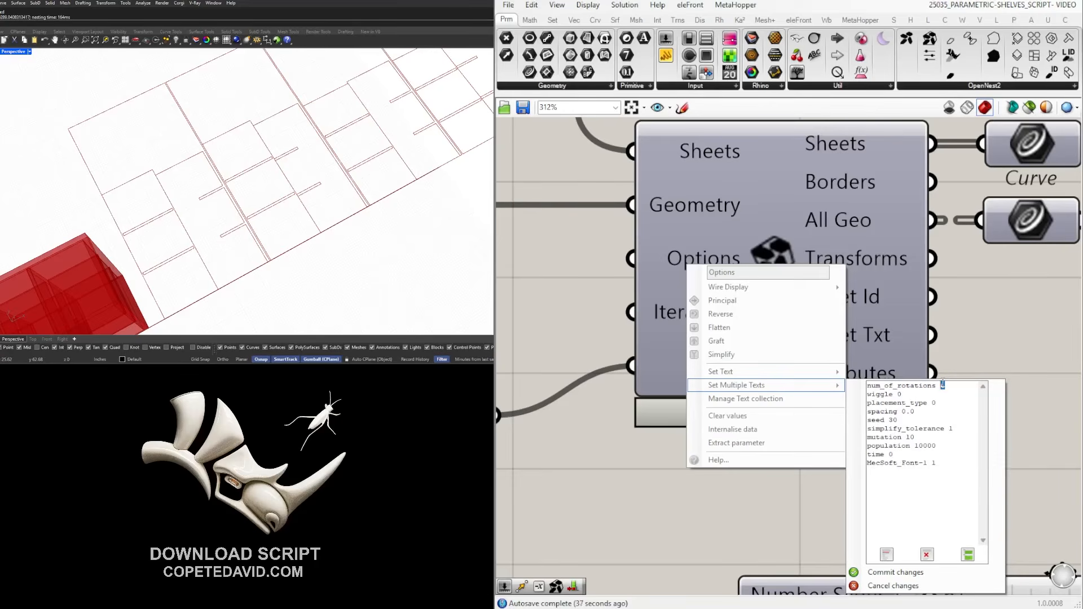
pyautogui.write('10')
pyautogui.click(912, 570)
# Change the num_of_rotations option from 10 to 4 and commit it.
pyautogui.scroll(-5, 413, 92)
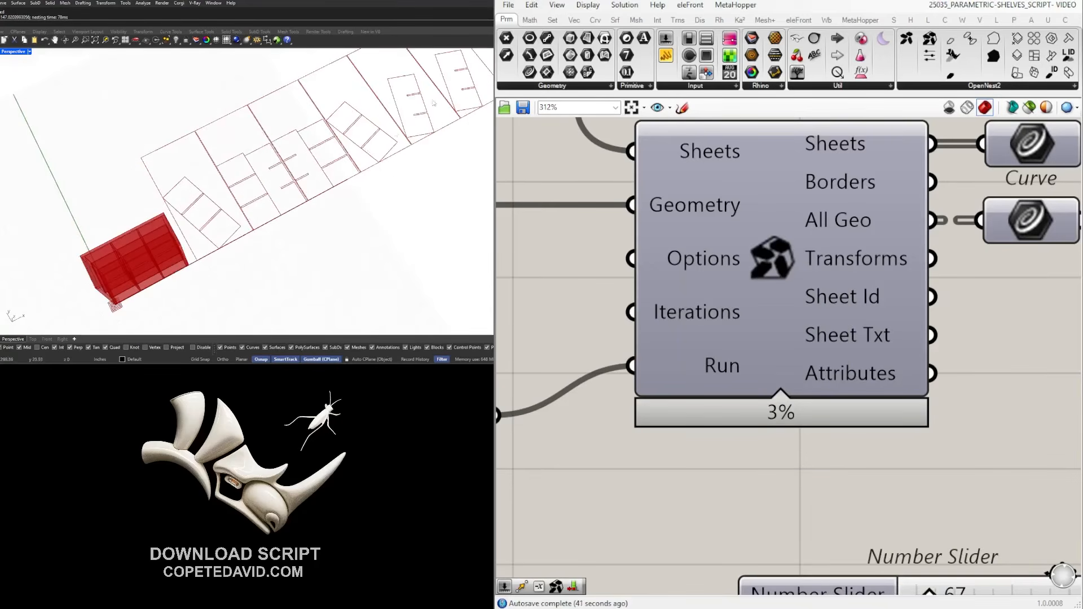
pyautogui.scroll(2, 306, 172)
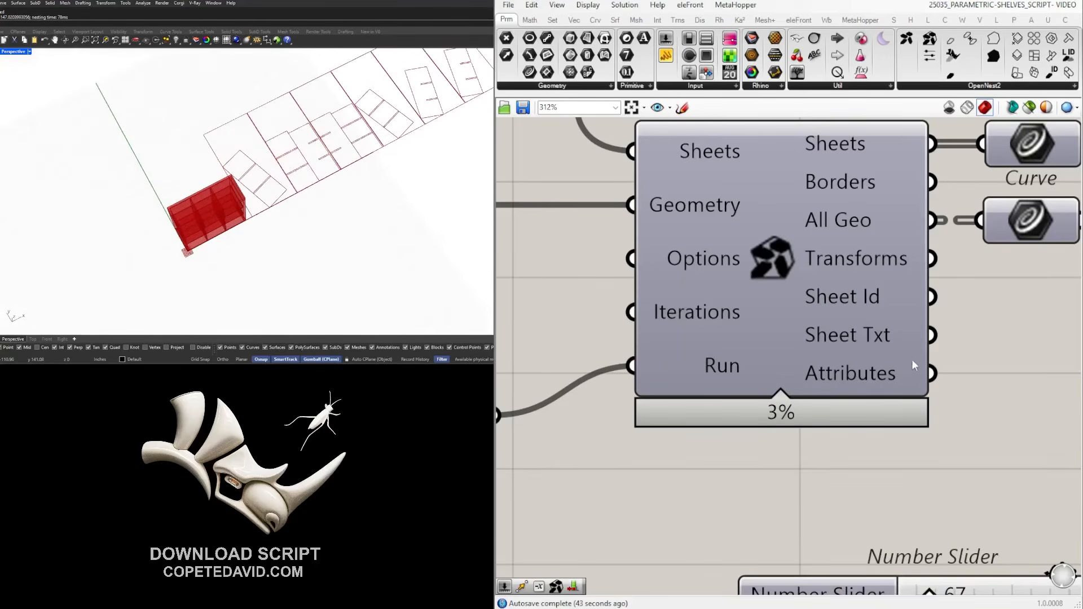
pyautogui.moveTo(1001, 340); pyautogui.dragTo(935, 354, button='right')
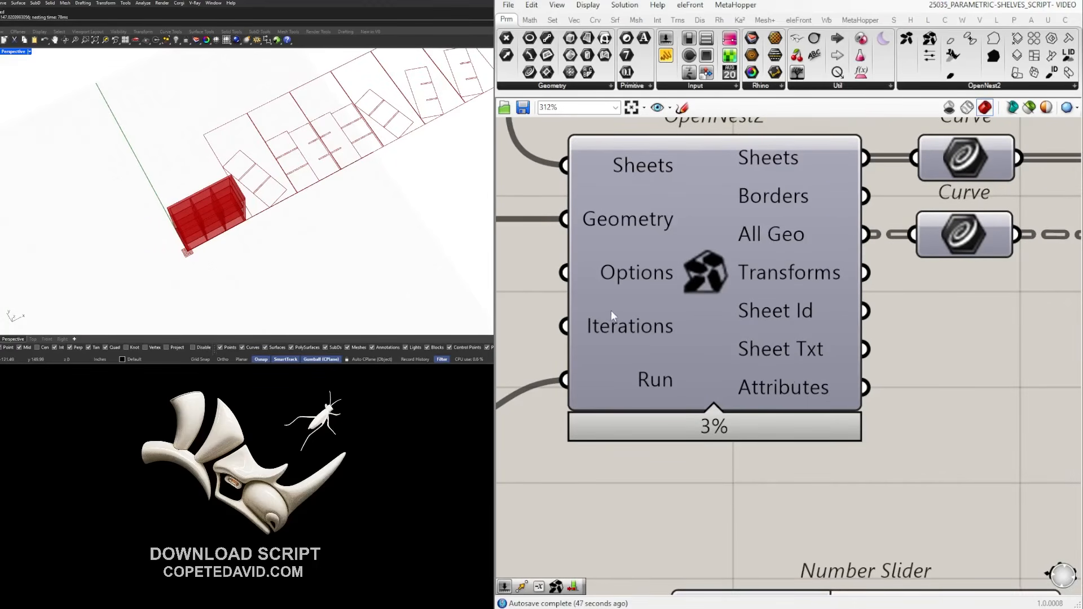
pyautogui.rightClick(629, 271)
pyautogui.moveTo(707, 390)
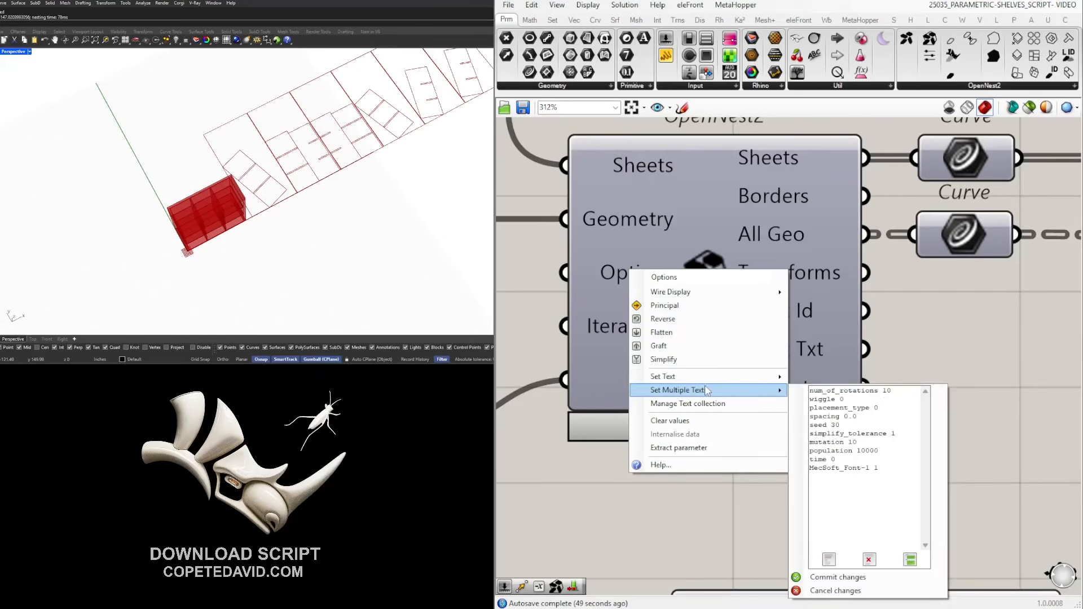
pyautogui.doubleClick(886, 391)
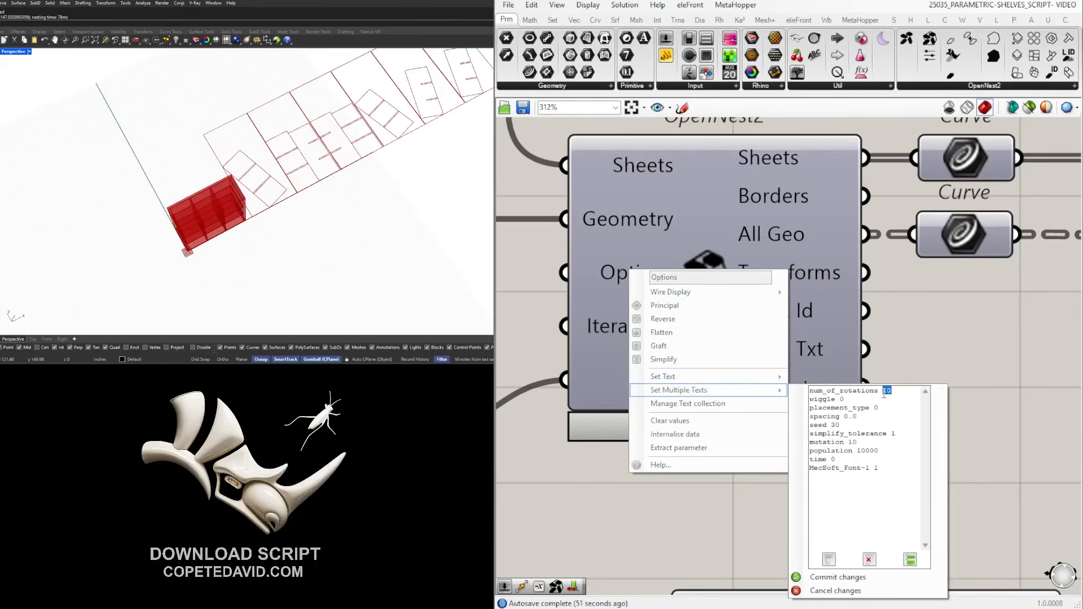
pyautogui.click(837, 577)
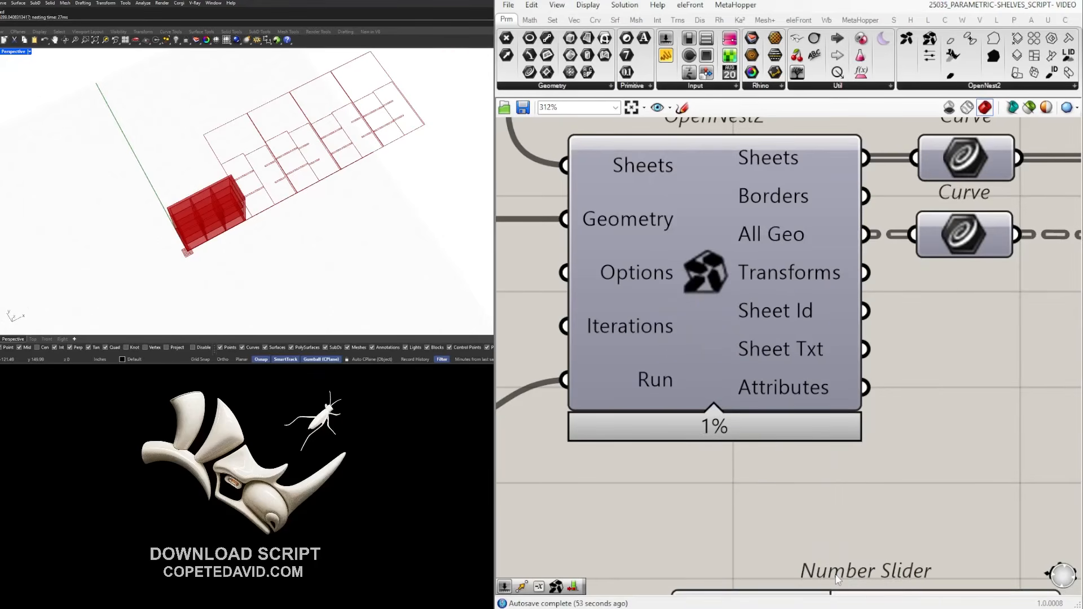
# Set the OpenNest2 spacing option to 0.5 and commit to re-nest the panels.
pyautogui.scroll(3, 263, 208)
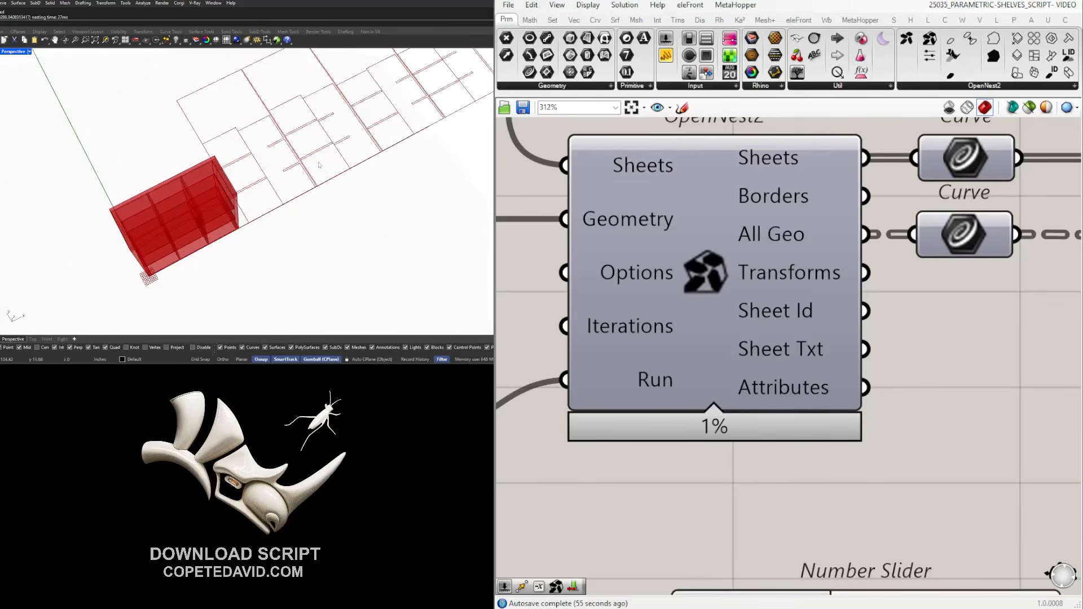
pyautogui.scroll(-3, 968, 336)
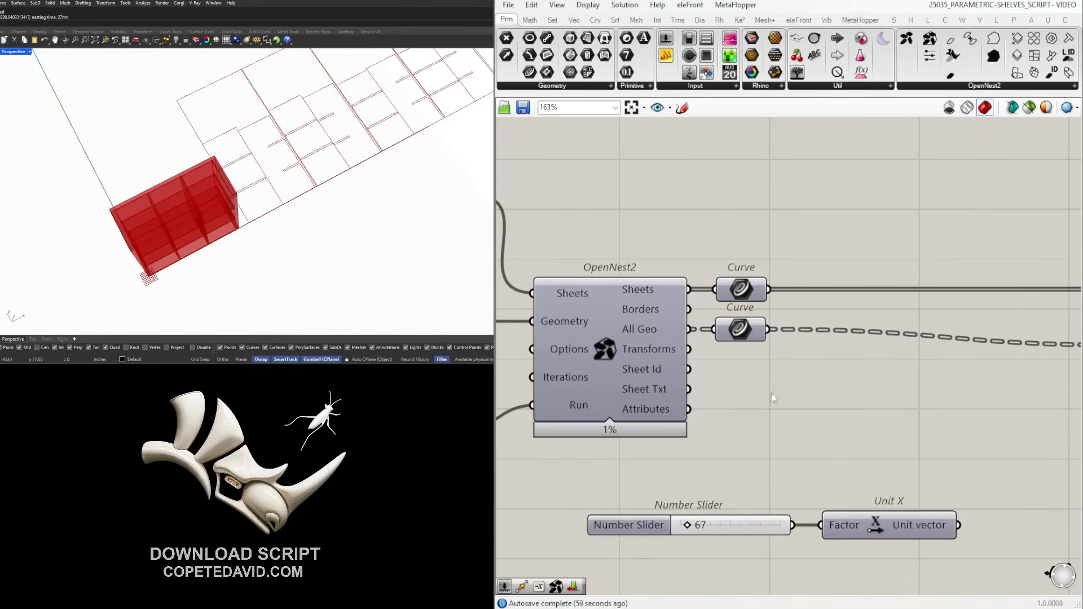
pyautogui.moveTo(611, 390); pyautogui.dragTo(780, 398, button='right')
pyautogui.scroll(3, 719, 386)
pyautogui.moveTo(744, 341); pyautogui.dragTo(624, 344, button='right')
pyautogui.rightClick(625, 344)
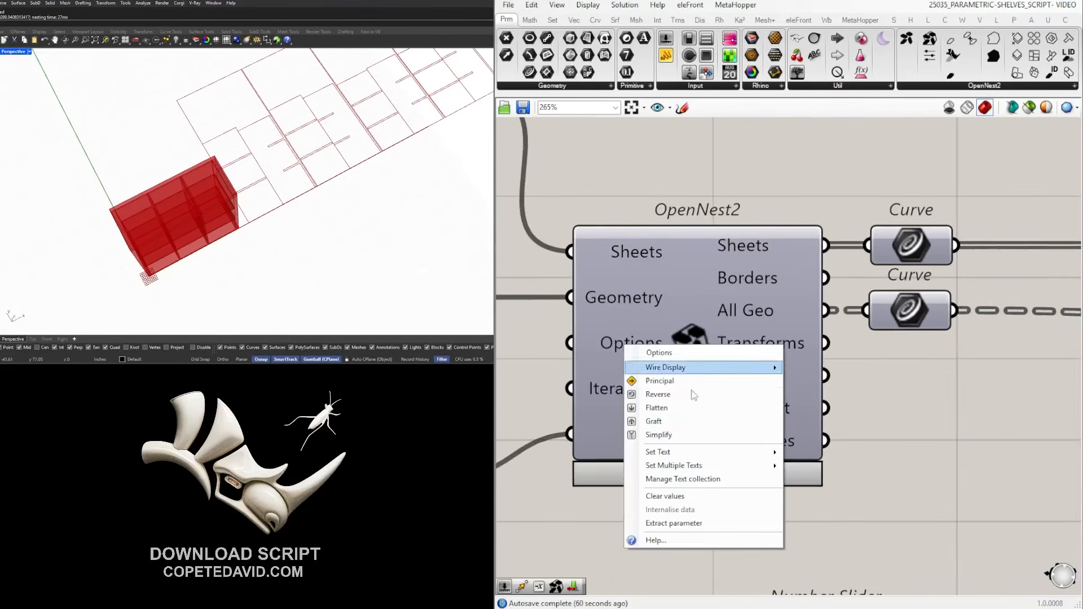
pyautogui.moveTo(733, 466)
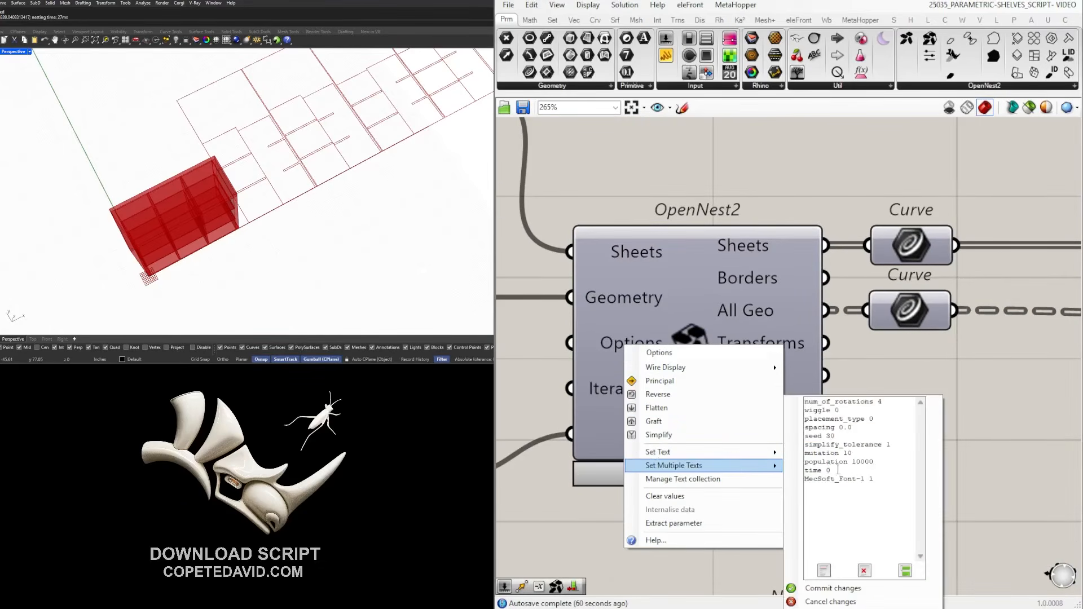
pyautogui.click(887, 436)
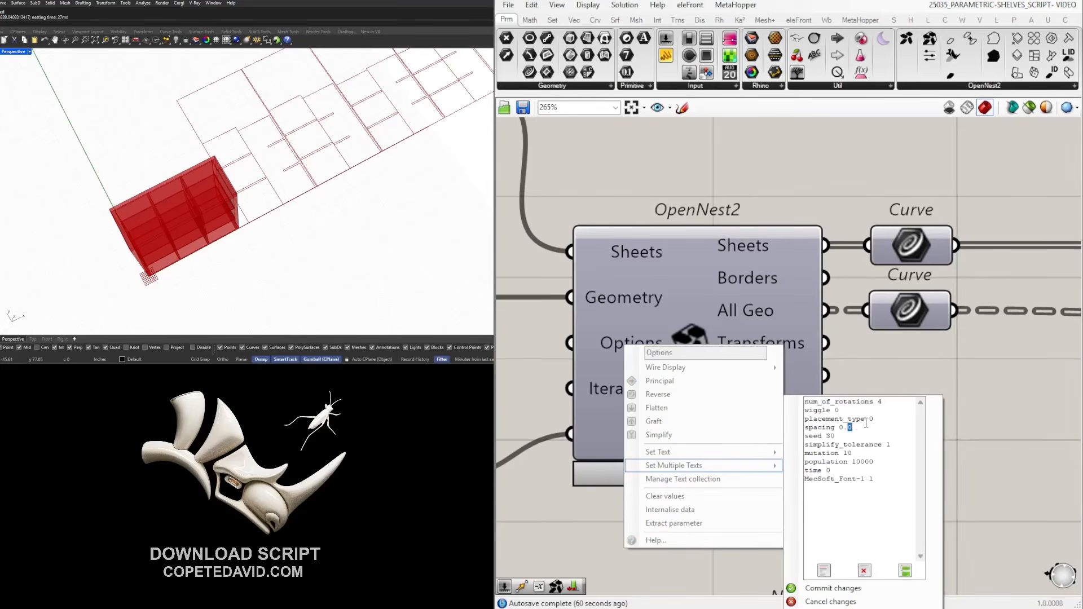
pyautogui.click(865, 591)
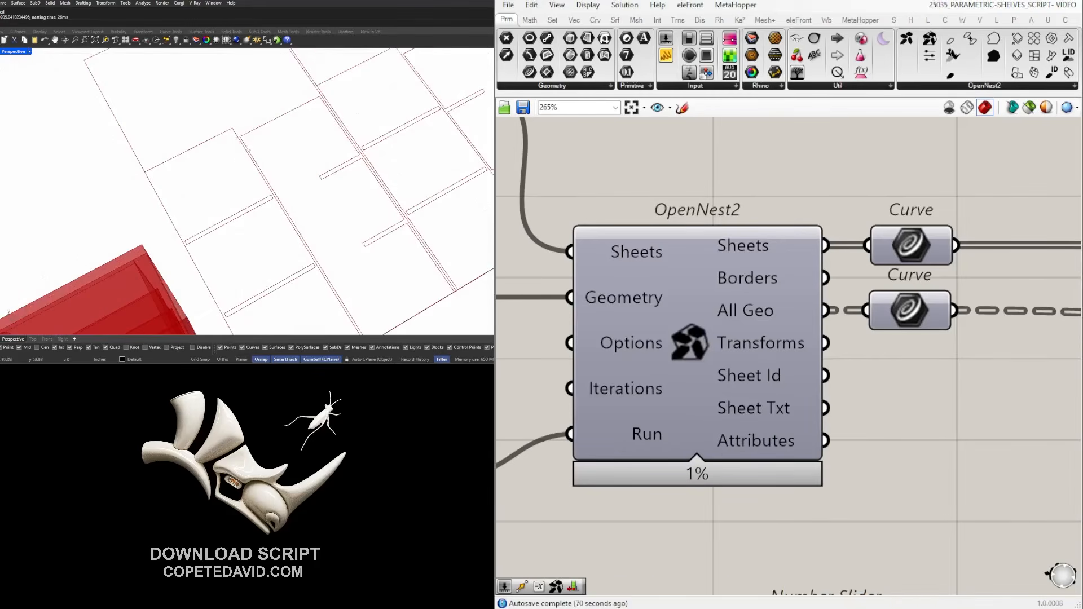
pyautogui.scroll(-7, 249, 150)
pyautogui.scroll(4, 397, 133)
pyautogui.scroll(-6, 250, 191)
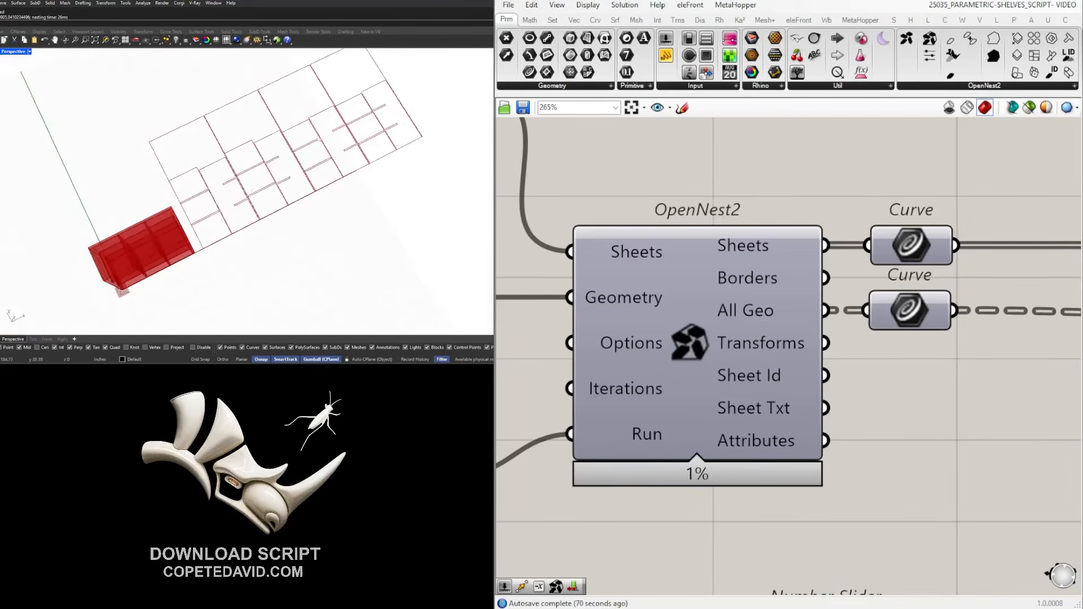
pyautogui.scroll(6, 316, 143)
pyautogui.scroll(-2, 271, 161)
pyautogui.moveTo(271, 164)
pyautogui.mouseDown(button='right')
pyautogui.moveTo(250, 189)
pyautogui.moveTo(235, 174)
pyautogui.moveTo(288, 217)
pyautogui.moveTo(338, 147)
pyautogui.moveTo(329, 163)
pyautogui.moveTo(286, 173)
pyautogui.mouseUp(button='right')
pyautogui.scroll(-4, 247, 176)
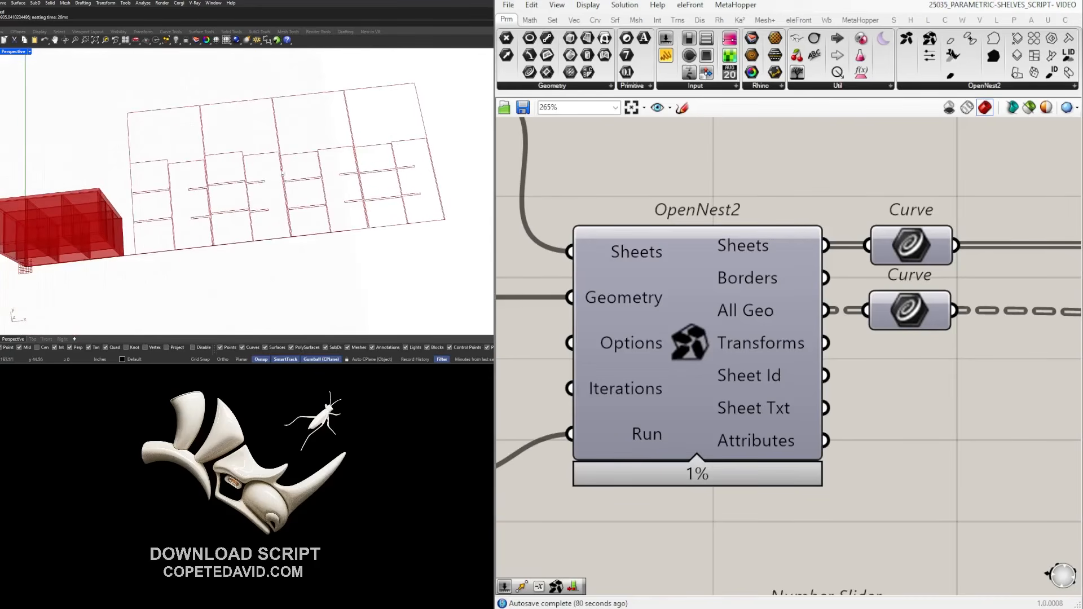
pyautogui.scroll(-4, 757, 353)
pyautogui.scroll(-3, 736, 228)
pyautogui.moveTo(694, 200); pyautogui.dragTo(904, 303, button='right')
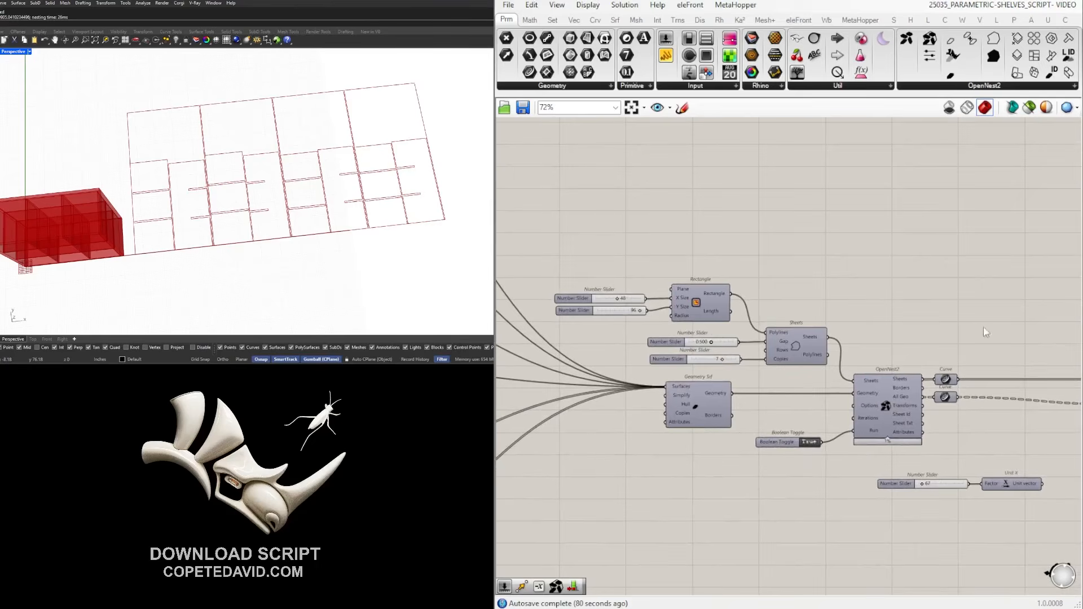
pyautogui.scroll(-5, 847, 339)
pyautogui.moveTo(719, 367); pyautogui.dragTo(790, 357, button='right')
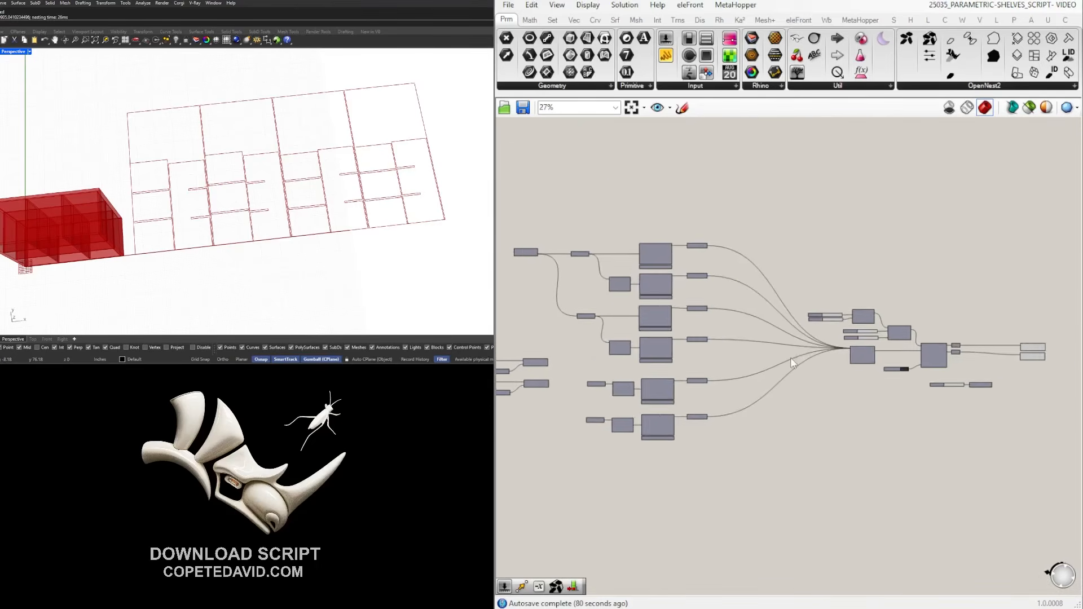
pyautogui.scroll(-2, 790, 357)
pyautogui.moveTo(635, 406); pyautogui.dragTo(873, 412, button='right')
pyautogui.moveTo(615, 361); pyautogui.dragTo(993, 364, button='right')
pyautogui.moveTo(615, 333); pyautogui.dragTo(1018, 344, button='right')
pyautogui.scroll(10, 582, 200)
pyautogui.moveTo(681, 332); pyautogui.dragTo(605, 343, button='right')
pyautogui.moveTo(973, 339); pyautogui.dragTo(559, 322, button='right')
pyautogui.scroll(-4, 559, 322)
pyautogui.moveTo(1015, 355); pyautogui.dragTo(494, 272, button='right')
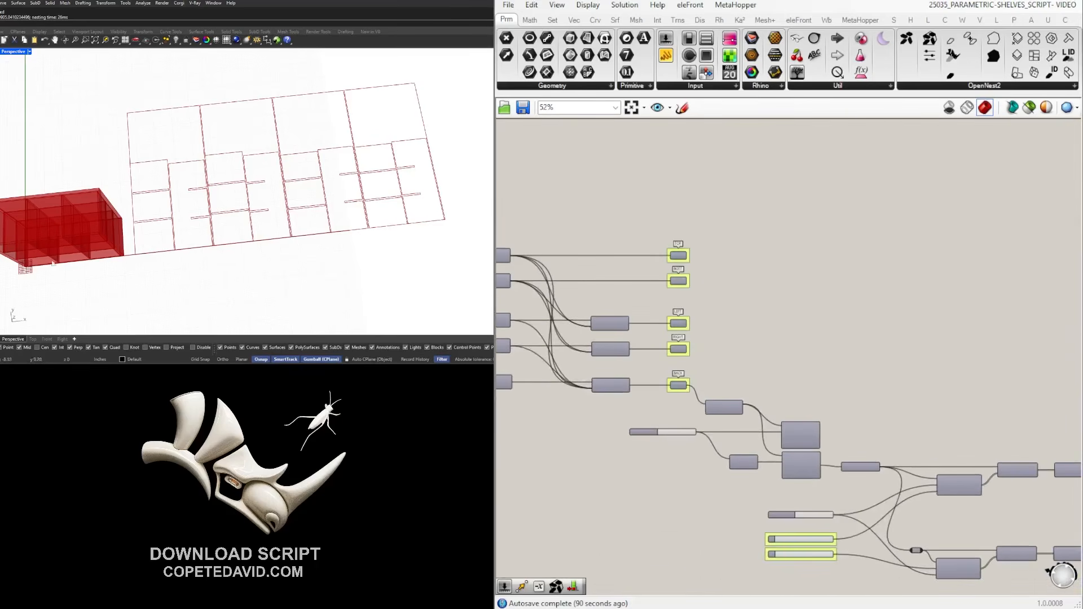
pyautogui.moveTo(36, 260); pyautogui.dragTo(123, 174, button='right')
pyautogui.scroll(8, 864, 487)
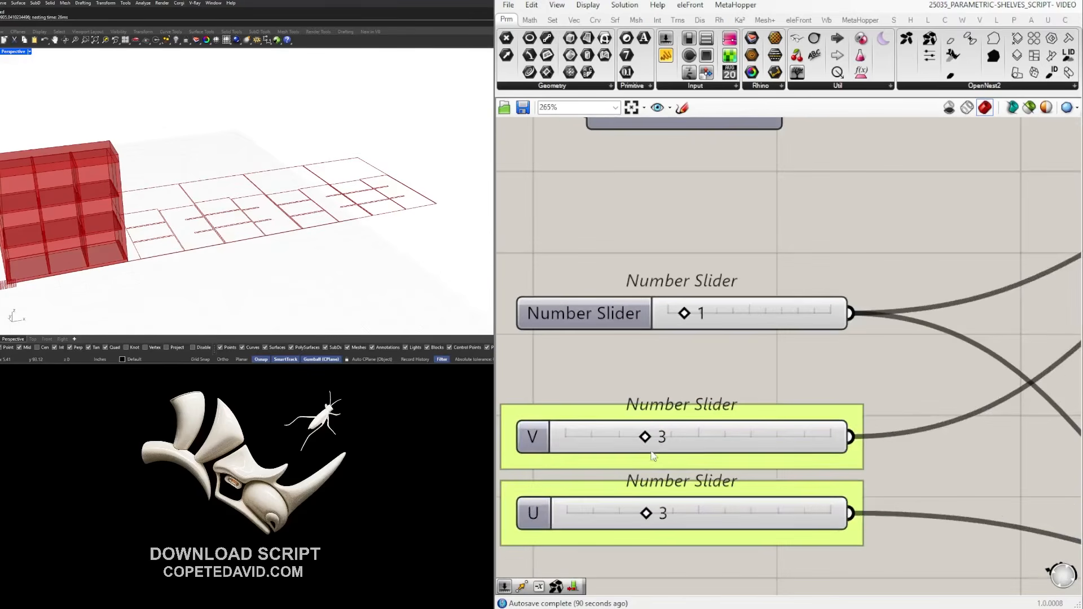
# Set both the V and U division sliders to 5.
pyautogui.doubleClick(656, 443)
pyautogui.write('5')
pyautogui.press('Return')
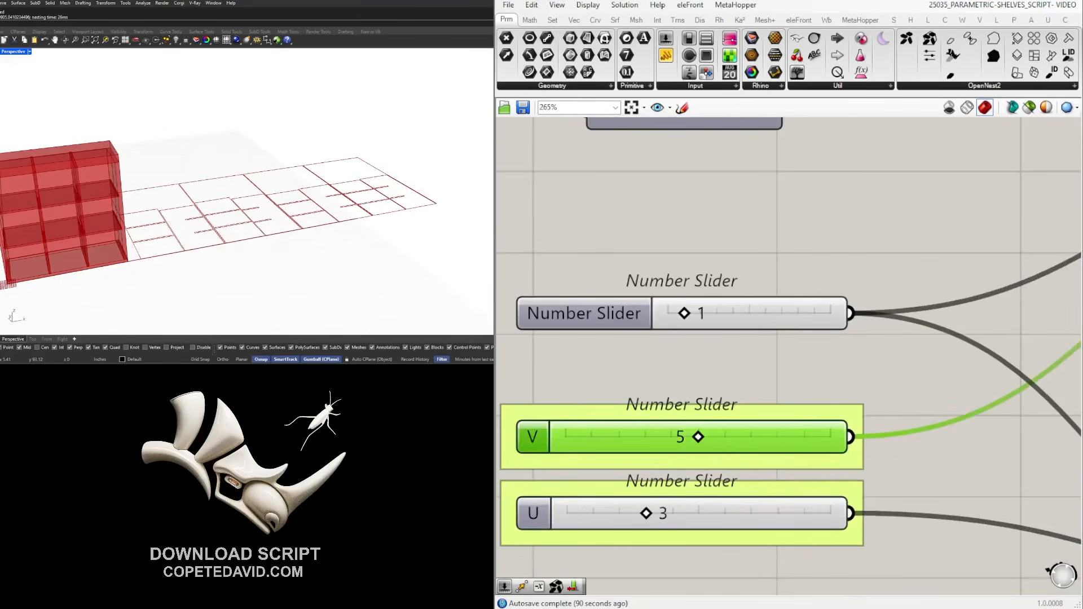
pyautogui.doubleClick(665, 514)
pyautogui.write('5')
pyautogui.press('Return')
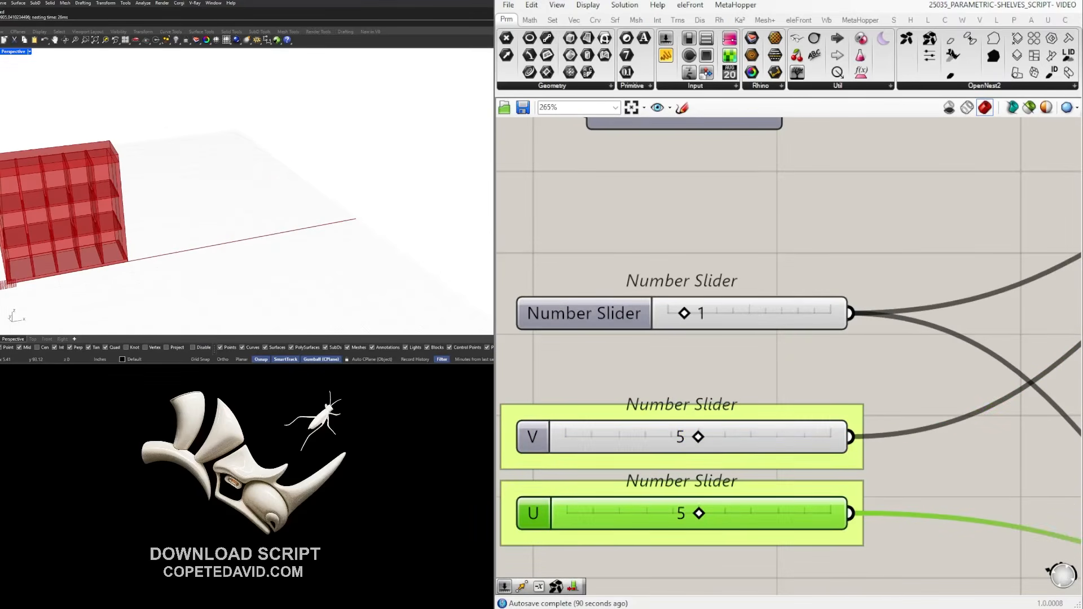
# Recompute all six Make2D flat panel drawings.
pyautogui.scroll(-10, 724, 261)
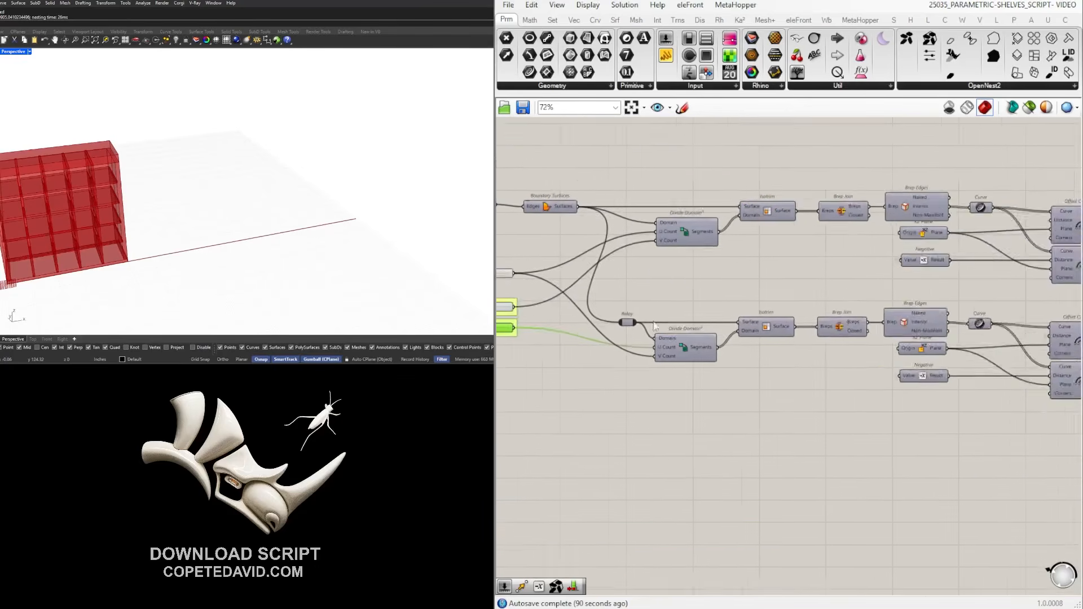
pyautogui.scroll(5, 791, 344)
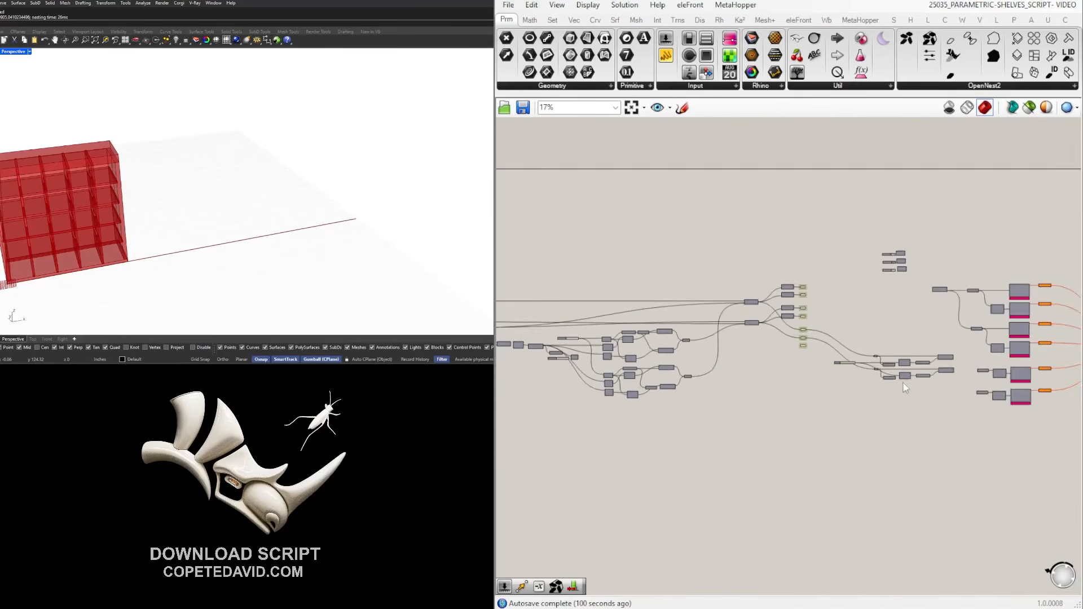
pyautogui.click(805, 202)
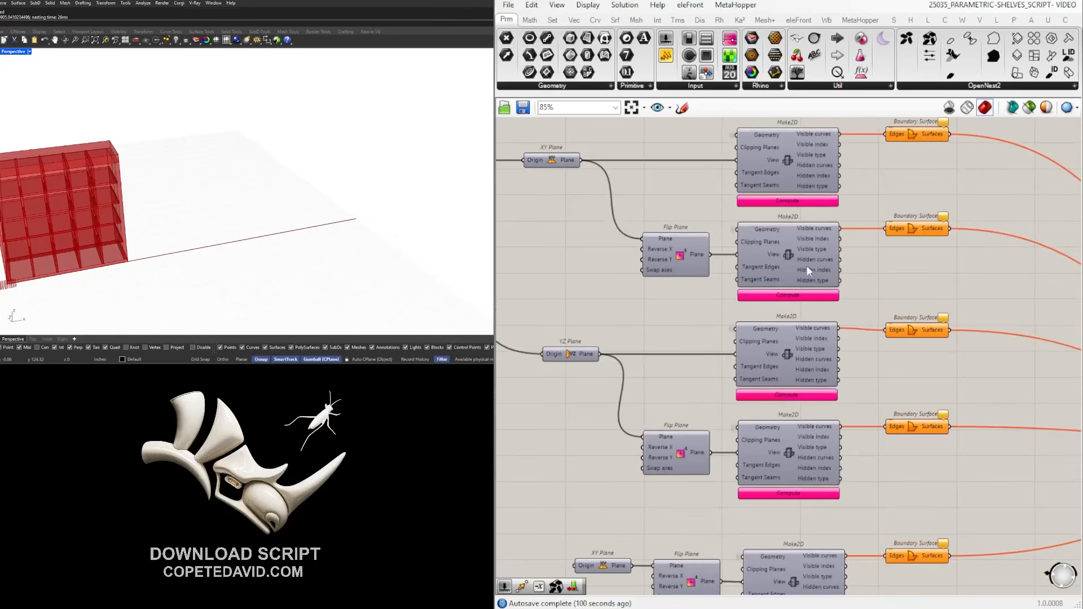
pyautogui.click(803, 395)
pyautogui.click(828, 499)
pyautogui.scroll(-2, 753, 330)
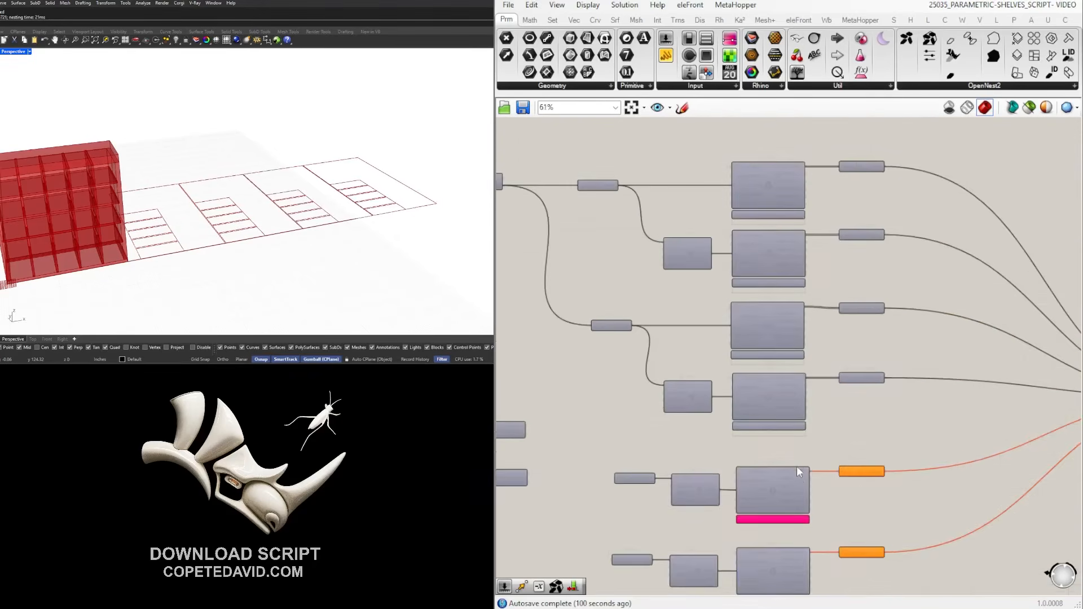
pyautogui.click(793, 527)
pyautogui.scroll(-4, 760, 298)
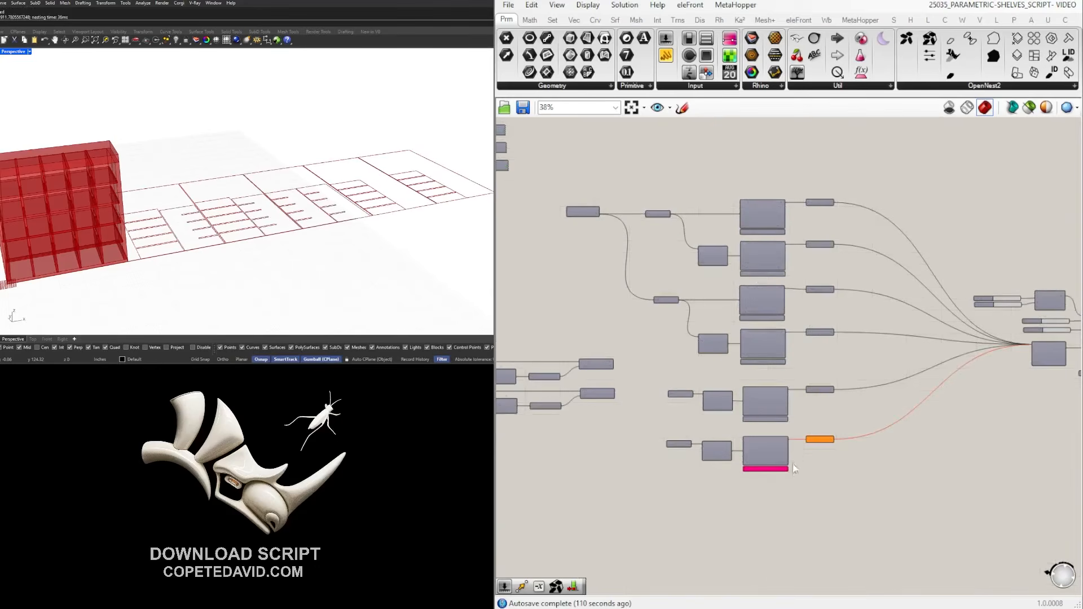
pyautogui.scroll(4, 770, 479)
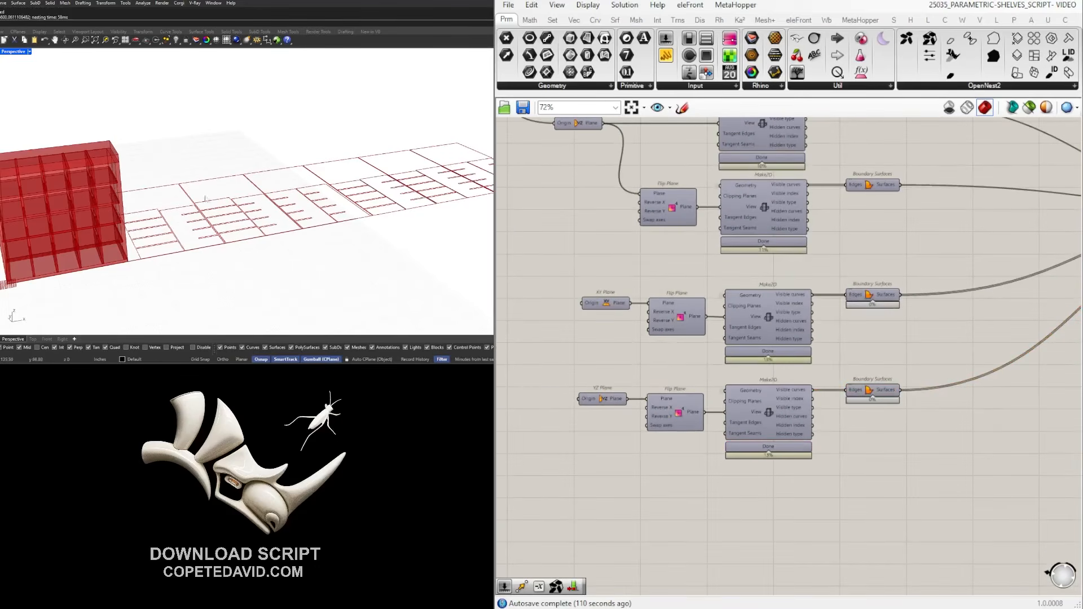
# Orbit the viewport to inspect the nested sheets beside the red shelf model.
pyautogui.scroll(-8, 247, 210)
pyautogui.moveTo(251, 206); pyautogui.dragTo(289, 240, button='right')
pyautogui.scroll(7, 279, 210)
pyautogui.scroll(-3, 276, 206)
pyautogui.scroll(6, 162, 208)
pyautogui.scroll(-2, 162, 208)
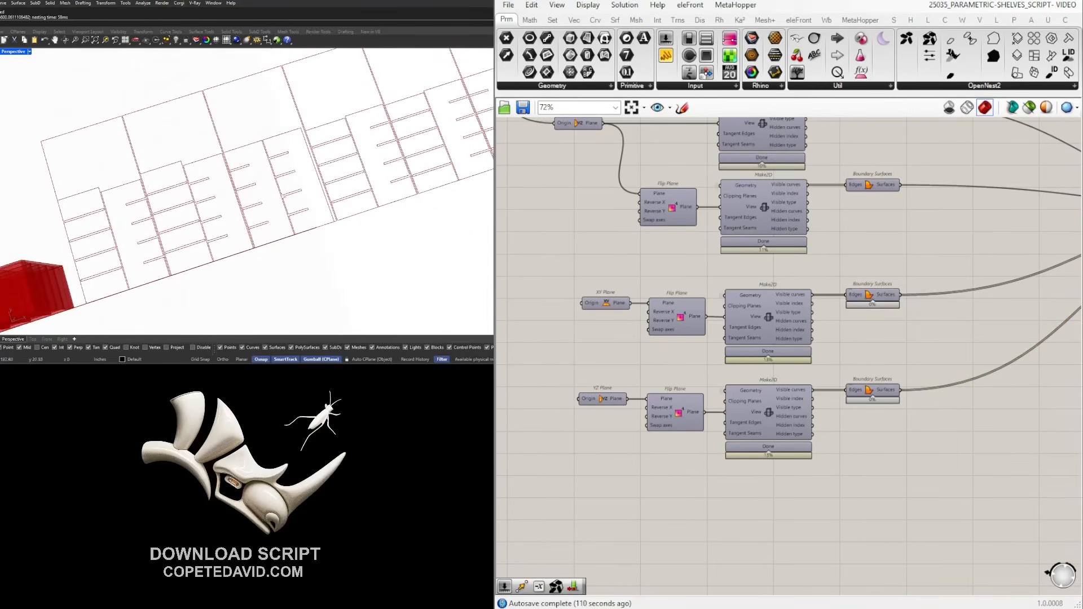
pyautogui.scroll(-3, 428, 120)
pyautogui.scroll(2, 427, 121)
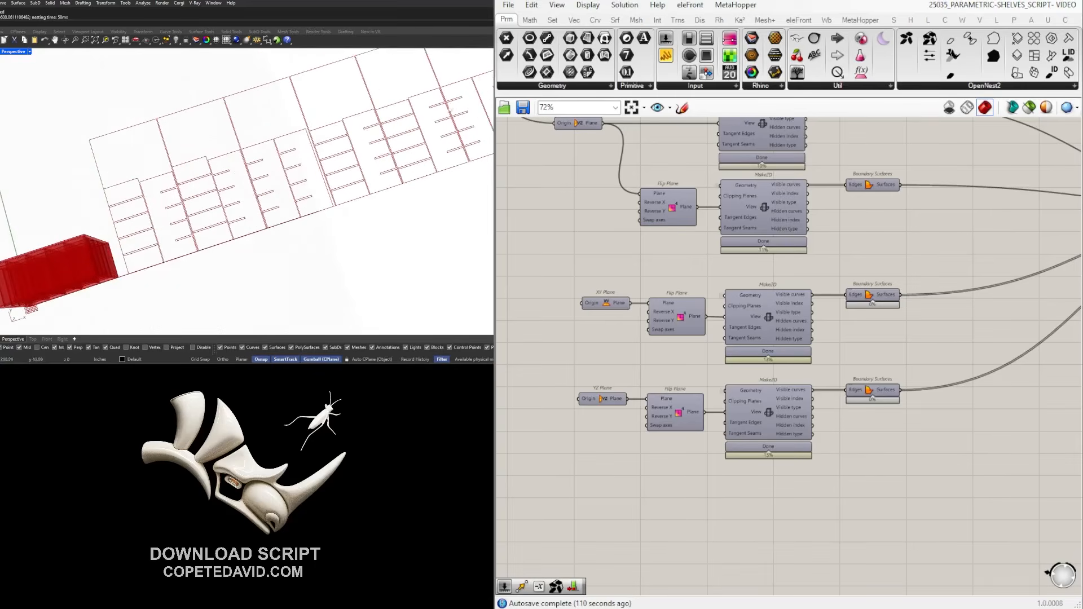
pyautogui.scroll(-4, 428, 120)
pyautogui.scroll(3, 395, 178)
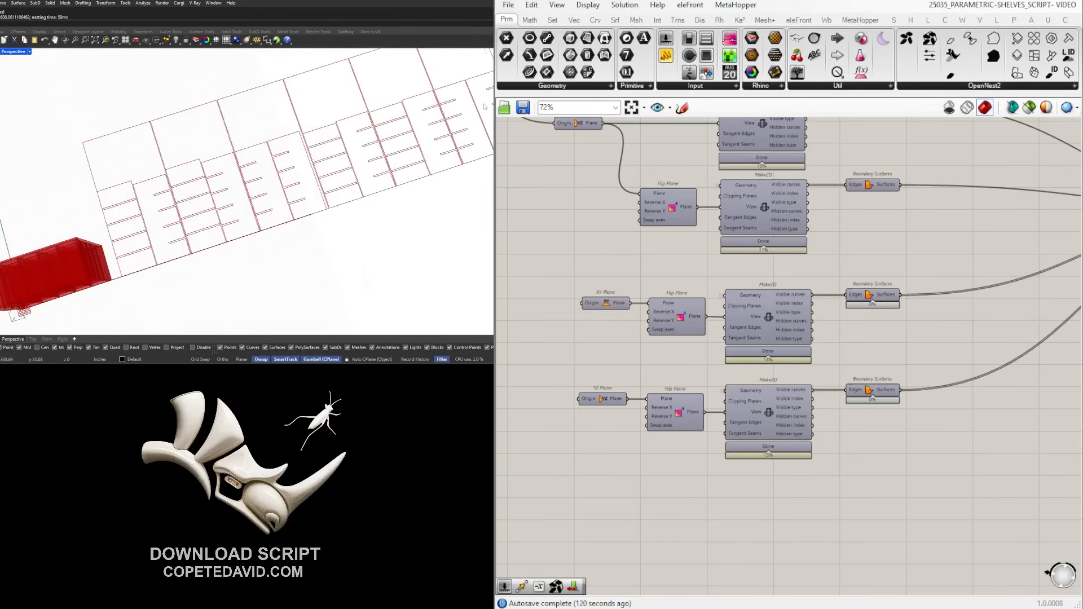
pyautogui.scroll(-2, 454, 103)
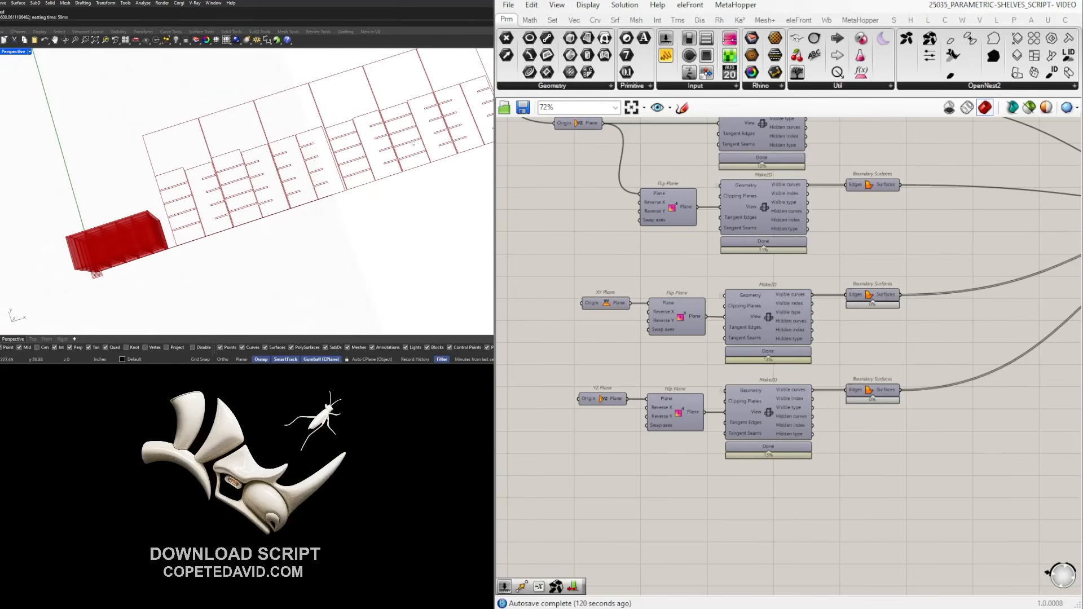
pyautogui.scroll(3, 194, 194)
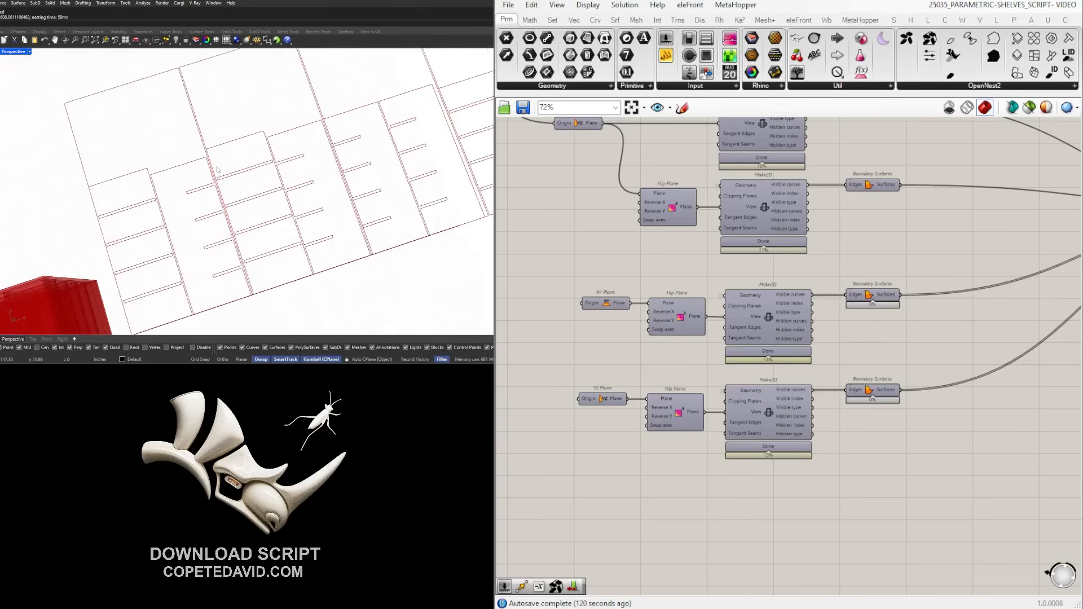
pyautogui.scroll(-5, 777, 320)
pyautogui.scroll(-6, 187, 197)
pyautogui.keyDown('shift'); pyautogui.moveTo(236, 232); pyautogui.dragTo(211, 104, button='right'); pyautogui.keyUp('shift')
pyautogui.scroll(7, 171, 182)
pyautogui.moveTo(171, 181); pyautogui.dragTo(222, 172, button='right')
pyautogui.scroll(-4, 240, 213)
pyautogui.moveTo(249, 218); pyautogui.dragTo(297, 256, button='right')
pyautogui.scroll(-3, 358, 149)
pyautogui.keyDown('shift'); pyautogui.moveTo(359, 149); pyautogui.dragTo(282, 212, button='right'); pyautogui.keyUp('shift')
pyautogui.scroll(5, 276, 180)
pyautogui.moveTo(254, 179); pyautogui.dragTo(260, 148, button='right')
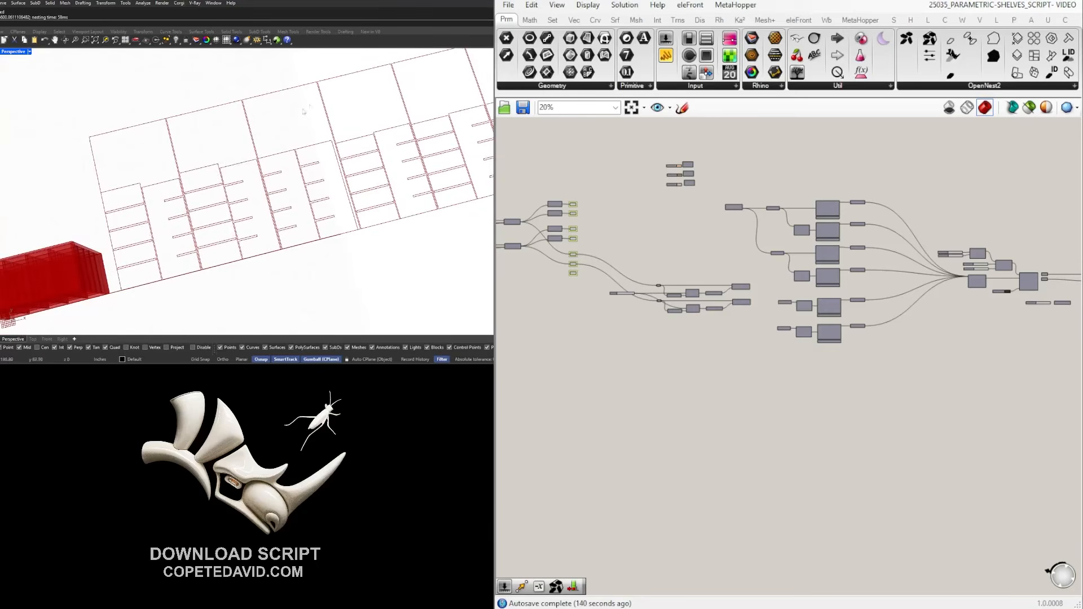
pyautogui.scroll(-3, 236, 179)
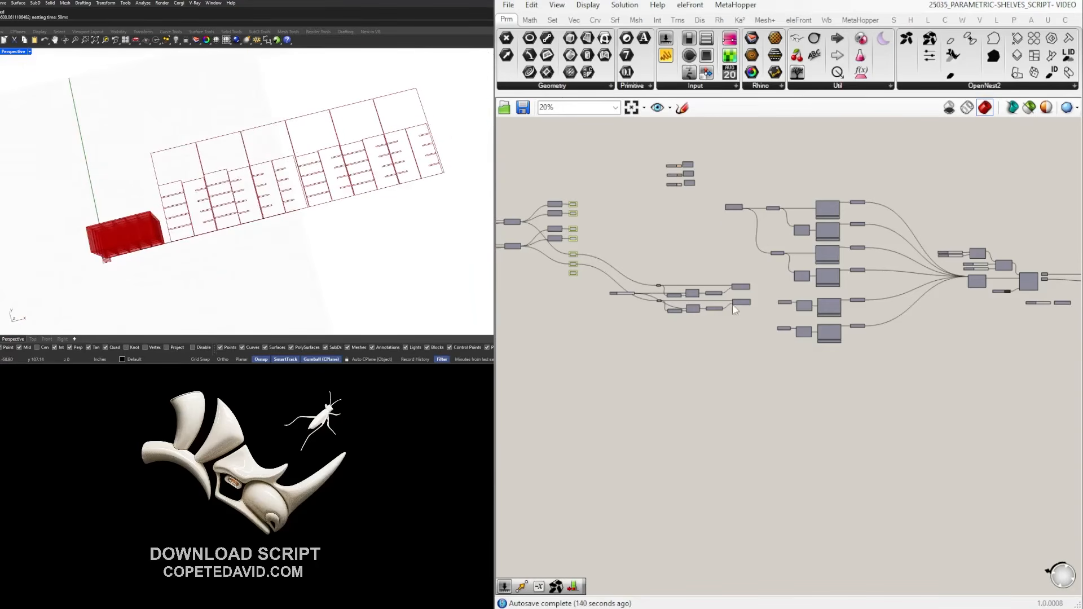
pyautogui.scroll(-3, 882, 353)
pyautogui.scroll(10, 523, 241)
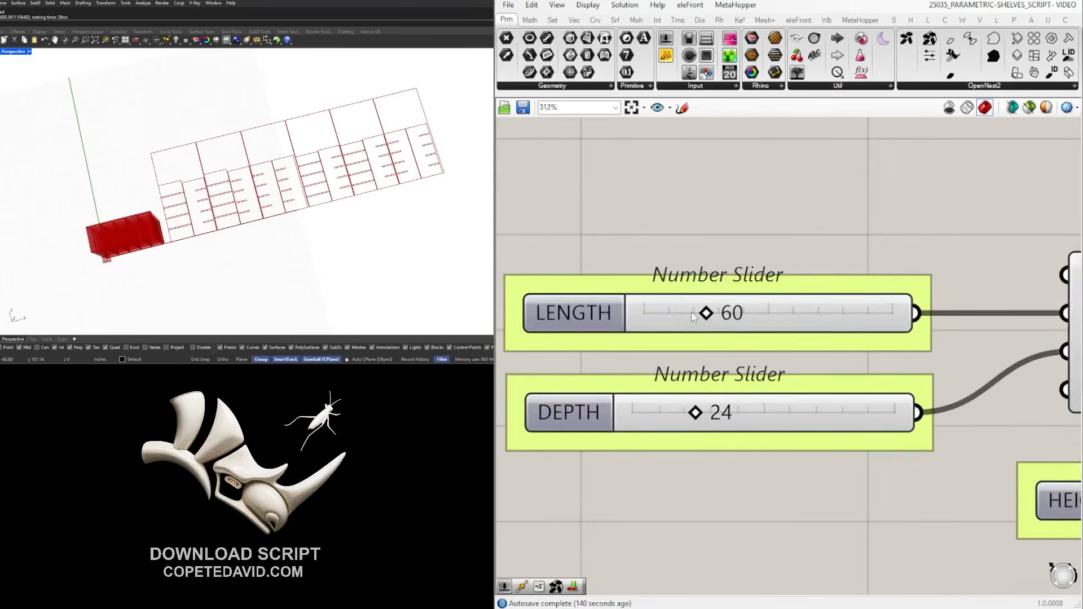
pyautogui.scroll(-2, 691, 311)
pyautogui.scroll(-3, 778, 364)
pyautogui.moveTo(1063, 426); pyautogui.dragTo(737, 382, button='right')
pyautogui.scroll(4, 629, 389)
pyautogui.click(658, 371)
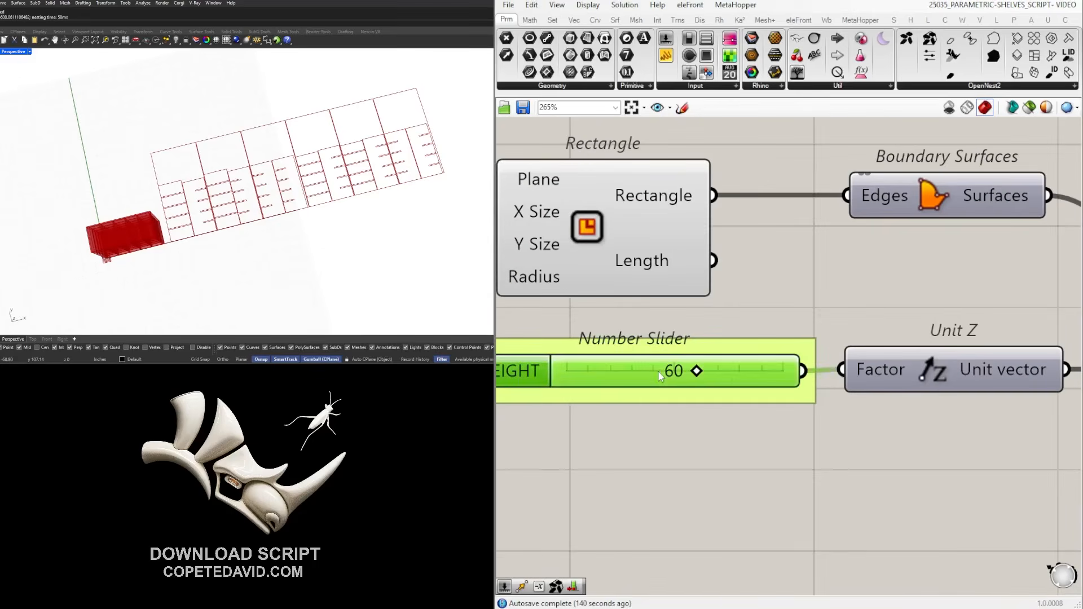
pyautogui.doubleClick(658, 370)
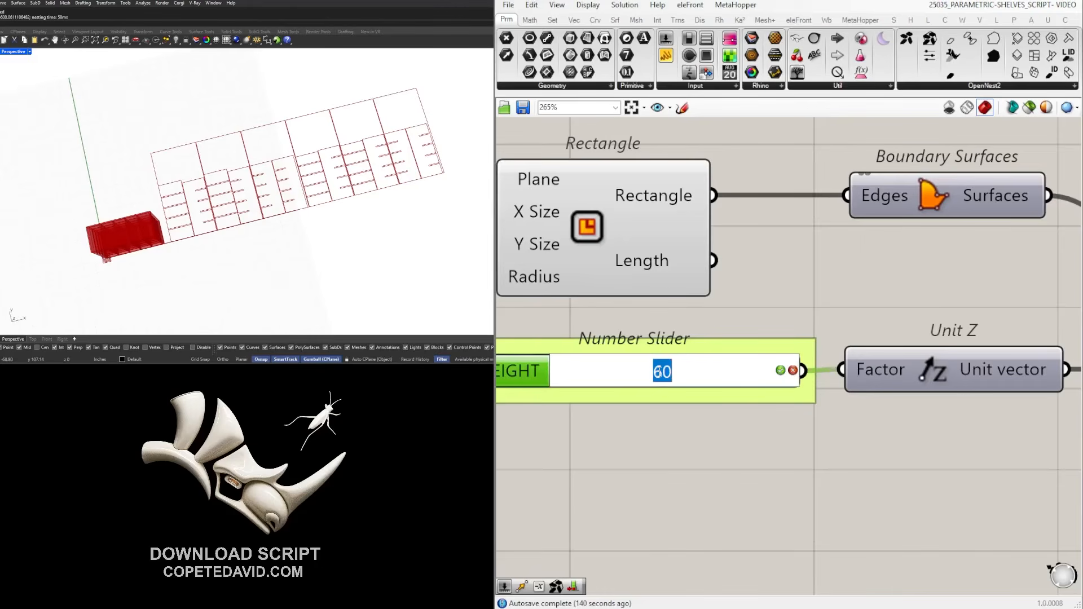
pyautogui.write('44')
pyautogui.press('Return')
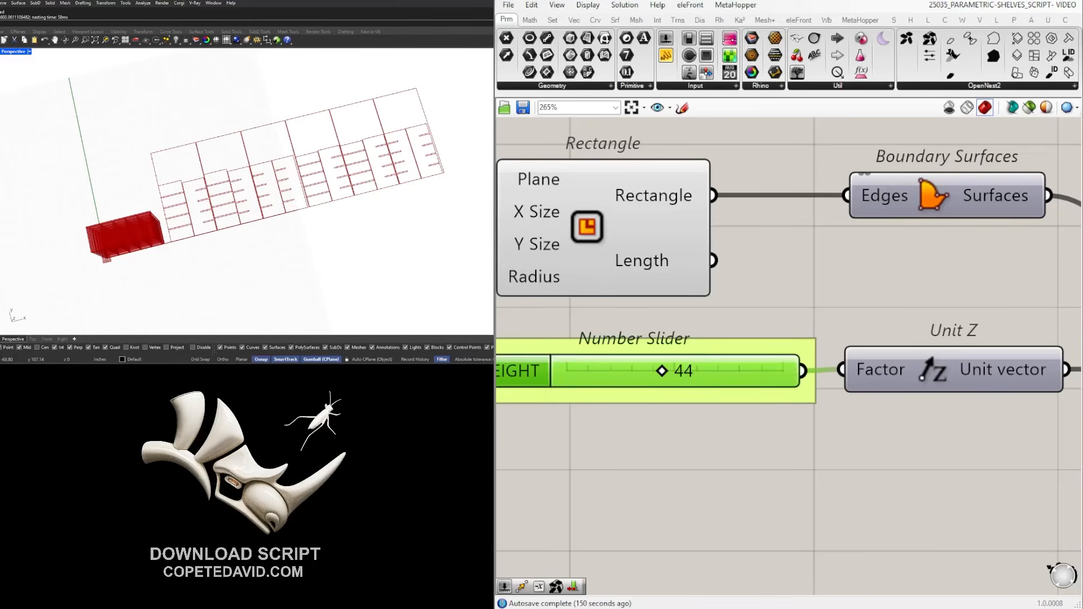
pyautogui.scroll(-12, 781, 360)
pyautogui.moveTo(835, 330); pyautogui.dragTo(665, 317, button='right')
pyautogui.moveTo(1043, 351); pyautogui.dragTo(671, 310, button='right')
pyautogui.moveTo(980, 346); pyautogui.dragTo(761, 329, button='right')
pyautogui.scroll(7, 860, 326)
pyautogui.click(821, 249)
pyautogui.click(822, 342)
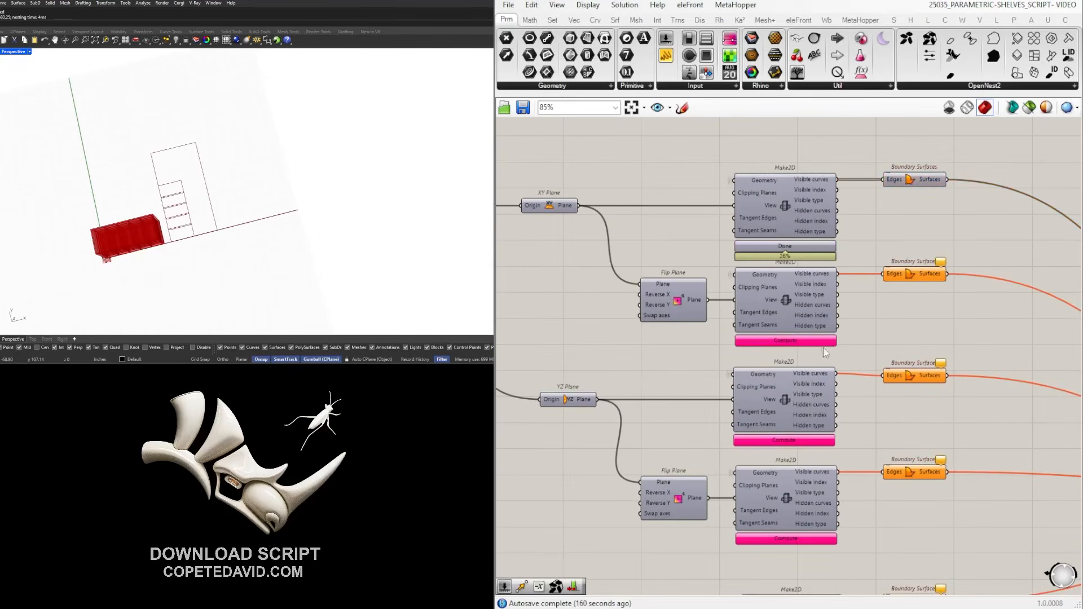
pyautogui.click(812, 441)
pyautogui.click(802, 540)
pyautogui.scroll(-5, 663, 282)
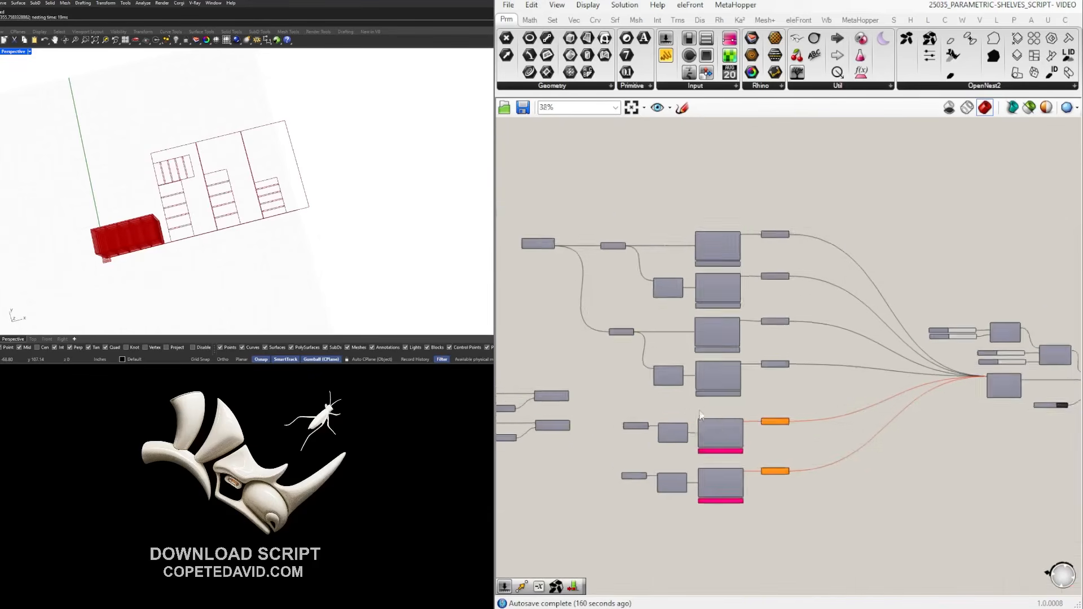
pyautogui.scroll(5, 697, 415)
pyautogui.scroll(-5, 809, 480)
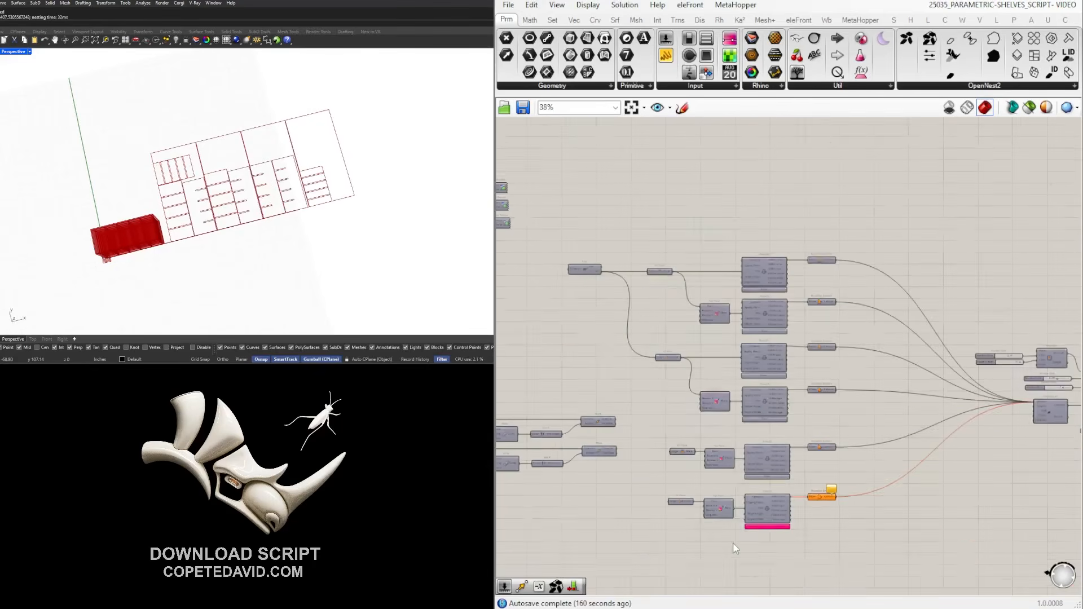
pyautogui.scroll(4, 771, 527)
pyautogui.click(771, 528)
pyautogui.scroll(-4, 907, 295)
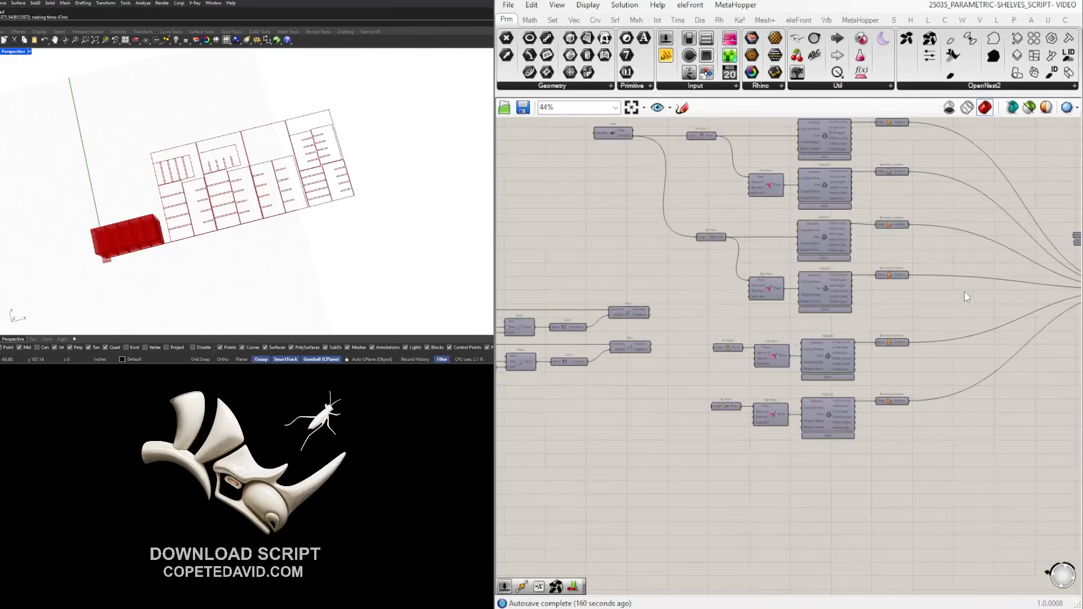
pyautogui.scroll(3, 287, 149)
pyautogui.scroll(2, 287, 149)
pyautogui.moveTo(287, 149); pyautogui.dragTo(290, 145, button='right')
pyautogui.scroll(-4, 289, 146)
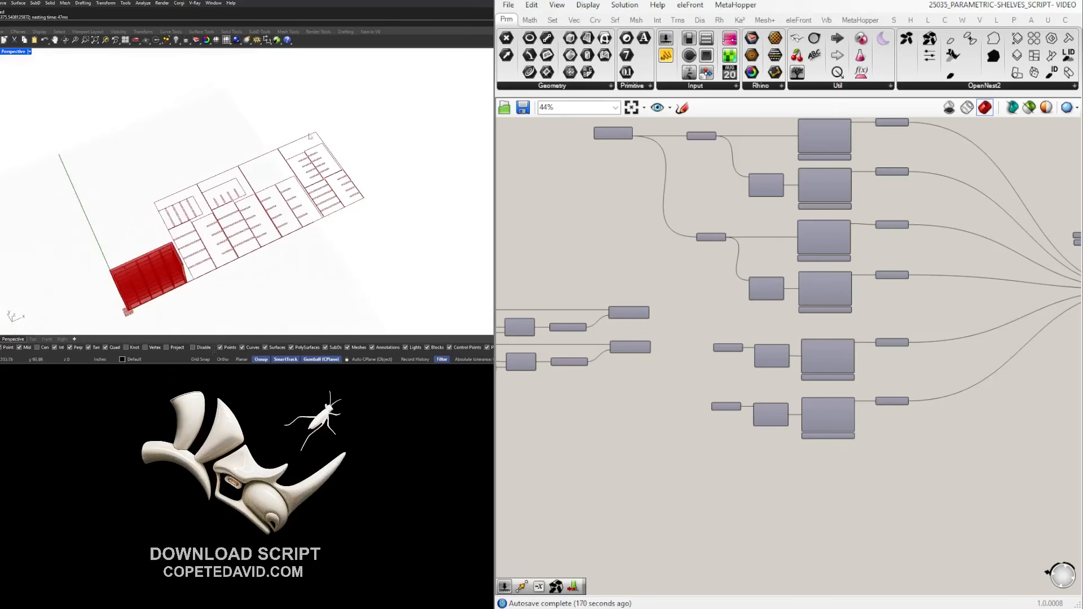
pyautogui.scroll(4, 273, 255)
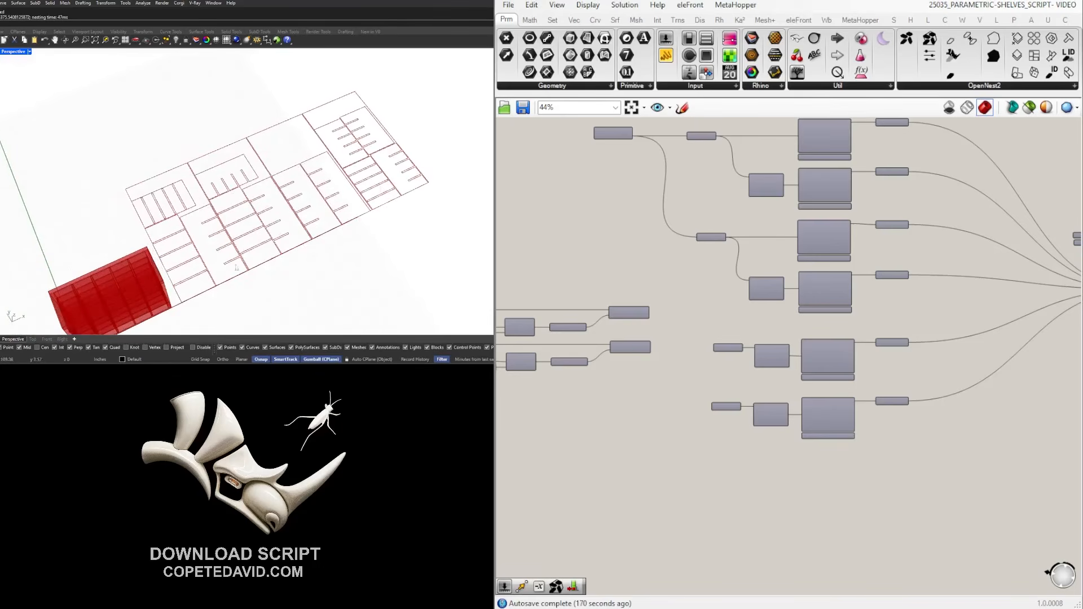
pyautogui.scroll(6, 168, 211)
pyautogui.moveTo(168, 211); pyautogui.dragTo(186, 204, button='right')
pyautogui.scroll(-5, 192, 203)
pyautogui.moveTo(293, 179); pyautogui.dragTo(290, 190, button='right')
pyautogui.scroll(-5, 920, 305)
pyautogui.moveTo(945, 312); pyautogui.dragTo(753, 299, button='right')
pyautogui.scroll(7, 897, 273)
pyautogui.scroll(-6, 699, 234)
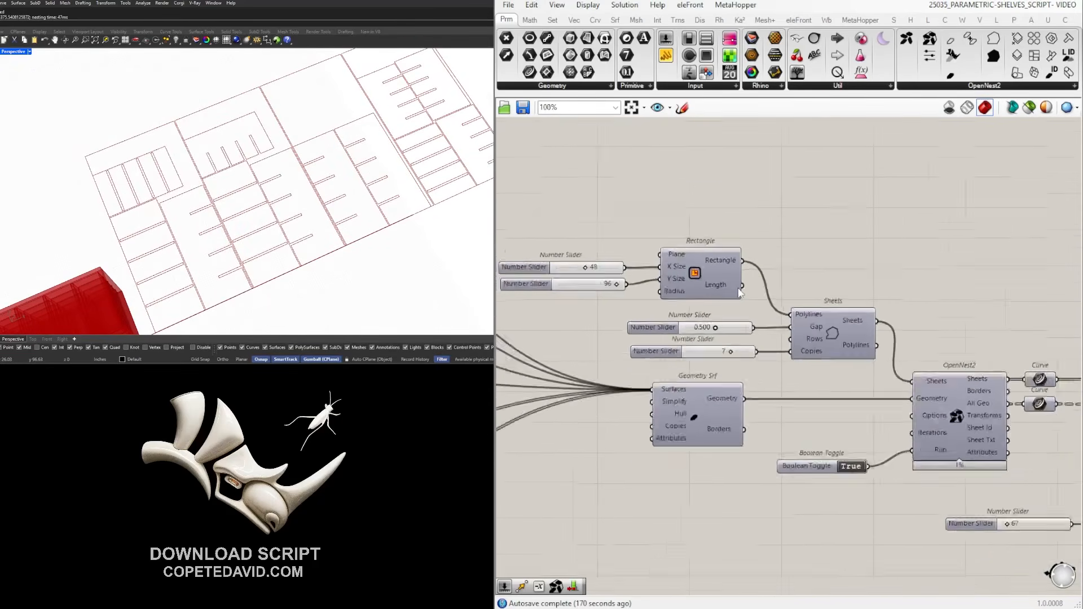
pyautogui.scroll(-3, 840, 339)
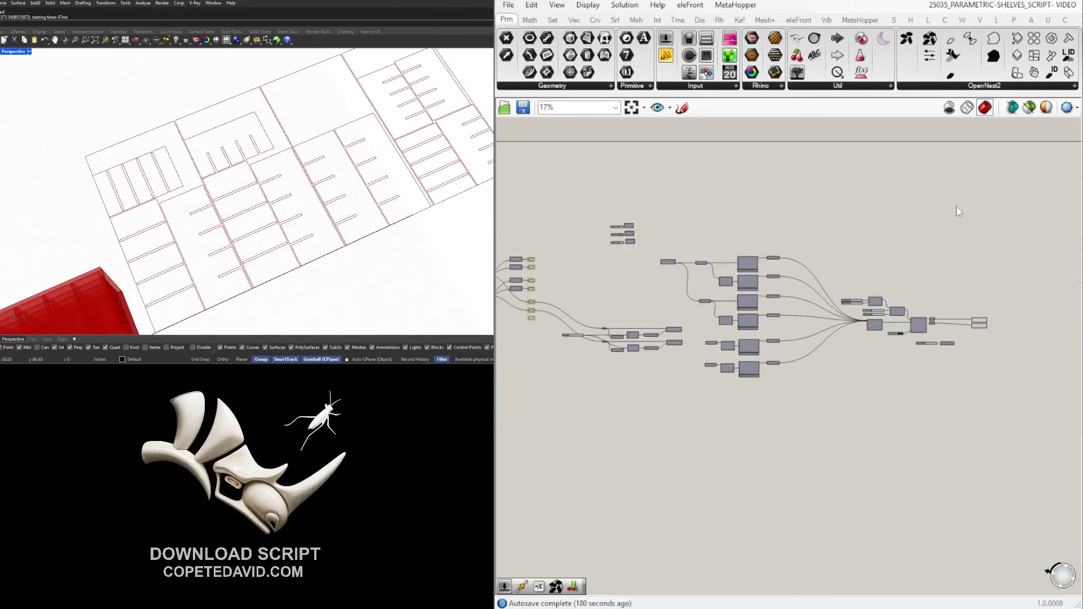
pyautogui.scroll(6, 659, 316)
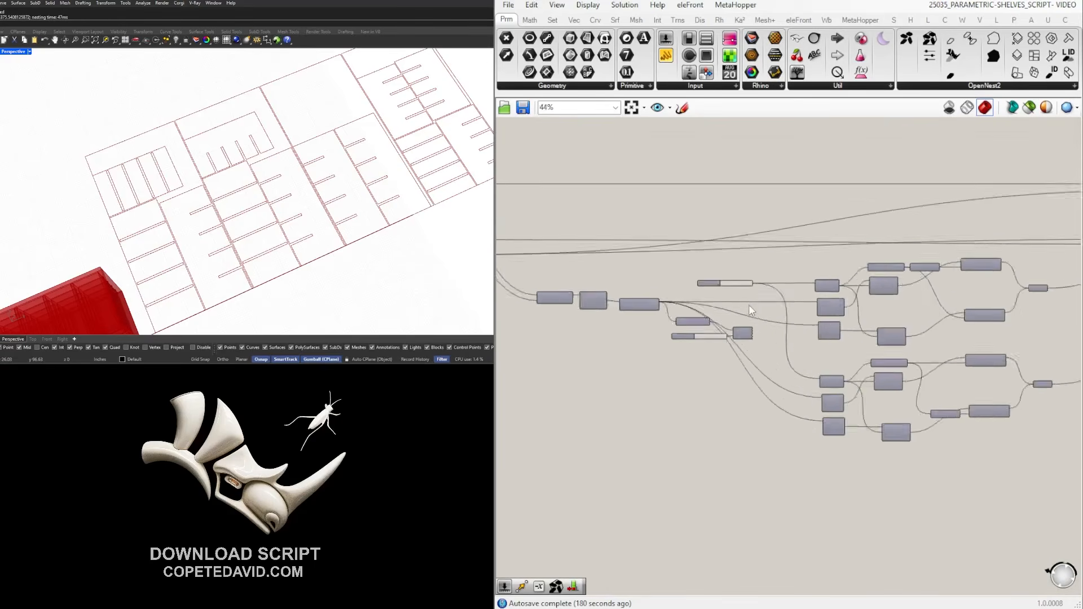
# Rename the 0.250 slider feeding the Division to BIT SIZE.
pyautogui.scroll(4, 685, 280)
pyautogui.click(684, 277)
pyautogui.scroll(1, 683, 275)
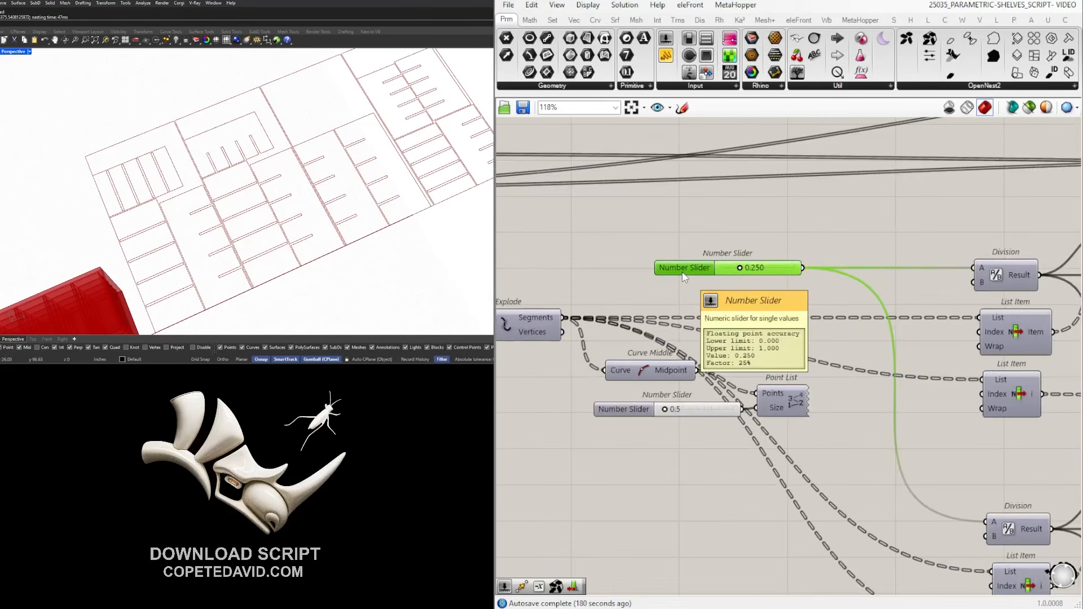
pyautogui.scroll(5, 192, 213)
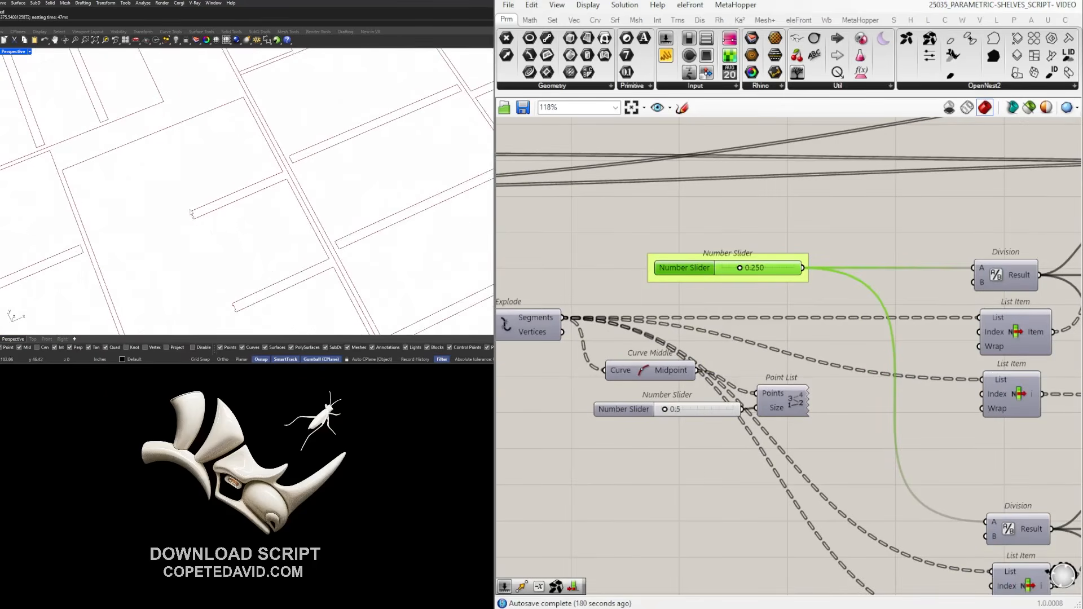
pyautogui.scroll(-8, 194, 216)
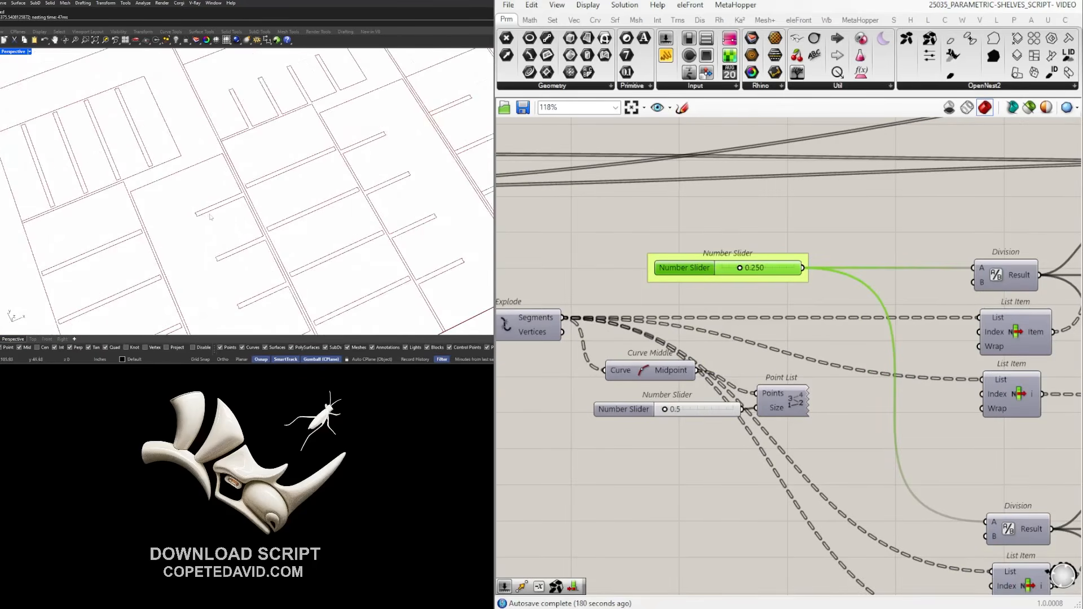
pyautogui.scroll(3, 714, 239)
pyautogui.rightClick(655, 294)
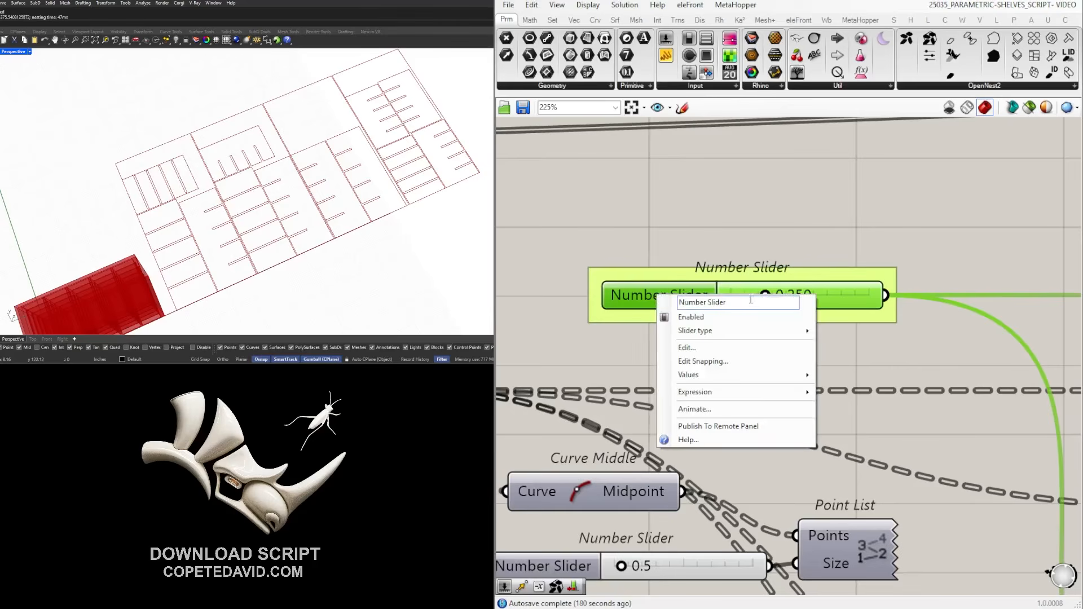
pyautogui.write('BIT SIZ')
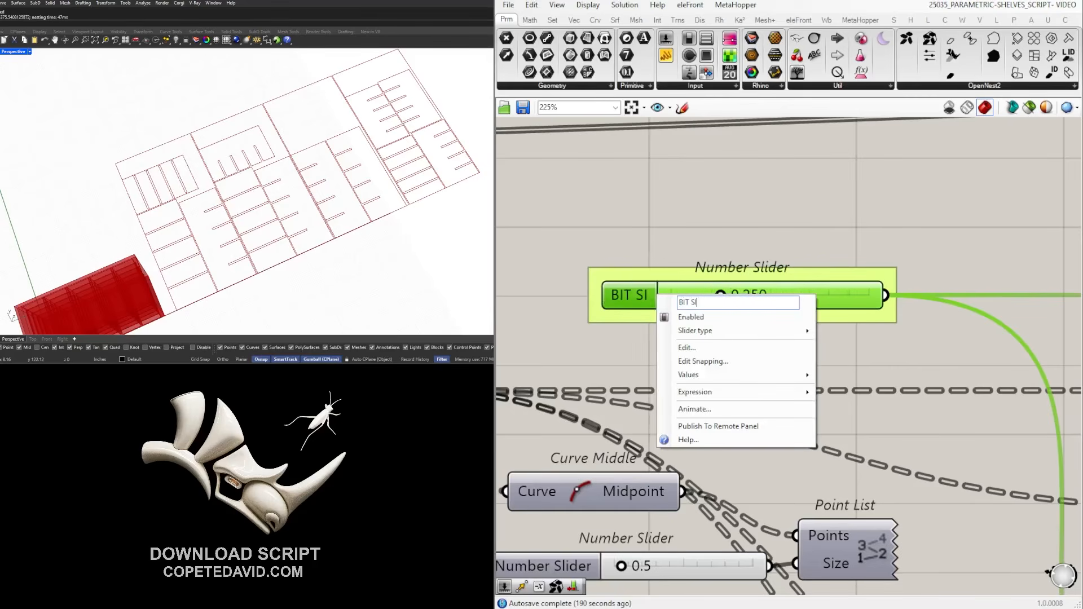
pyautogui.press('Return')
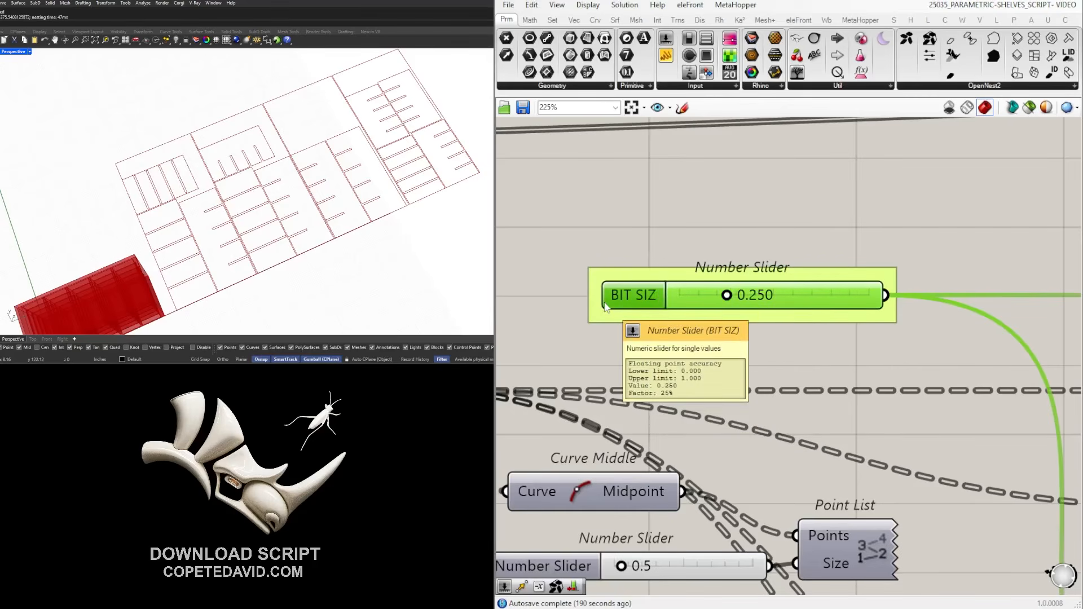
pyautogui.rightClick(642, 297)
pyautogui.write('E')
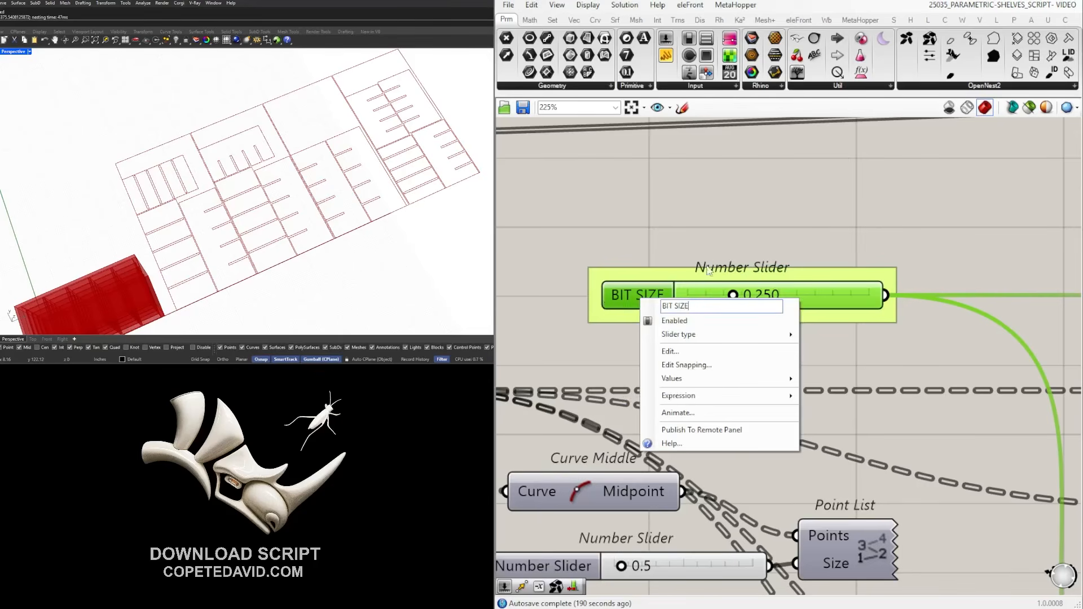
pyautogui.press('Return')
# Pan across the definition, checking the SPACING slider, to find the sheet-size sliders.
pyautogui.scroll(-5, 702, 255)
pyautogui.click(634, 379)
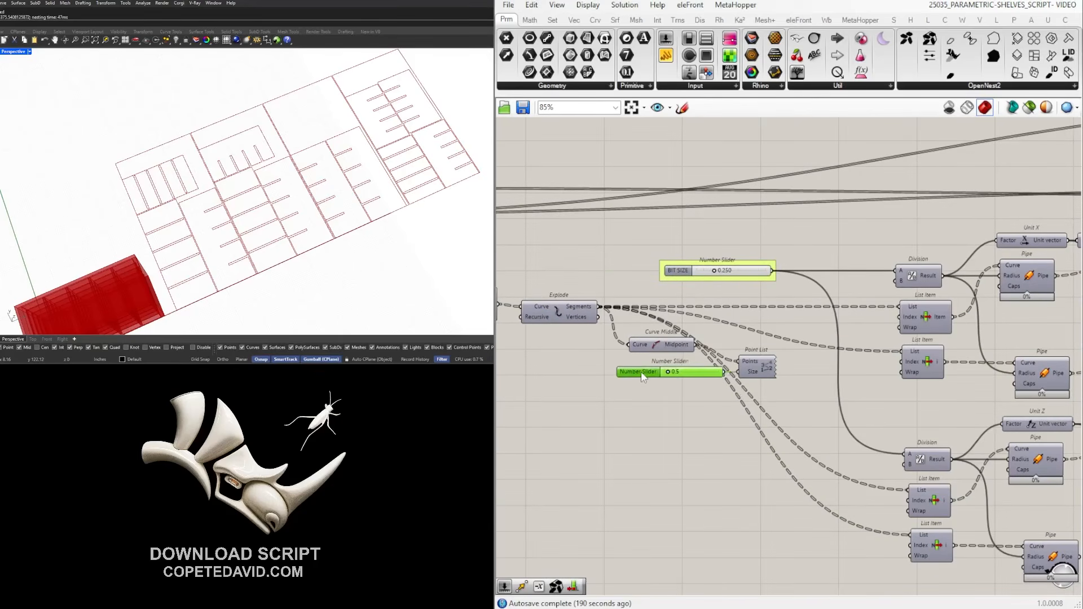
pyautogui.scroll(-3, 756, 411)
pyautogui.moveTo(669, 400); pyautogui.dragTo(689, 394, button='right')
pyautogui.scroll(1, 747, 390)
pyautogui.moveTo(888, 401); pyautogui.dragTo(586, 341, button='right')
pyautogui.moveTo(804, 374); pyautogui.dragTo(690, 370, button='right')
pyautogui.scroll(-4, 623, 371)
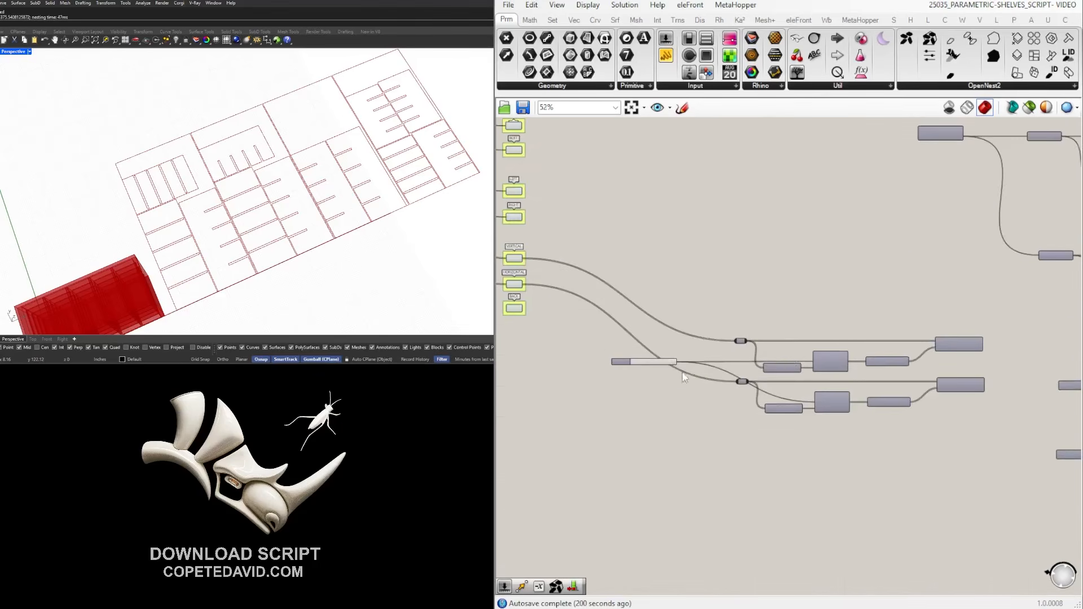
pyautogui.scroll(7, 756, 361)
pyautogui.click(569, 349)
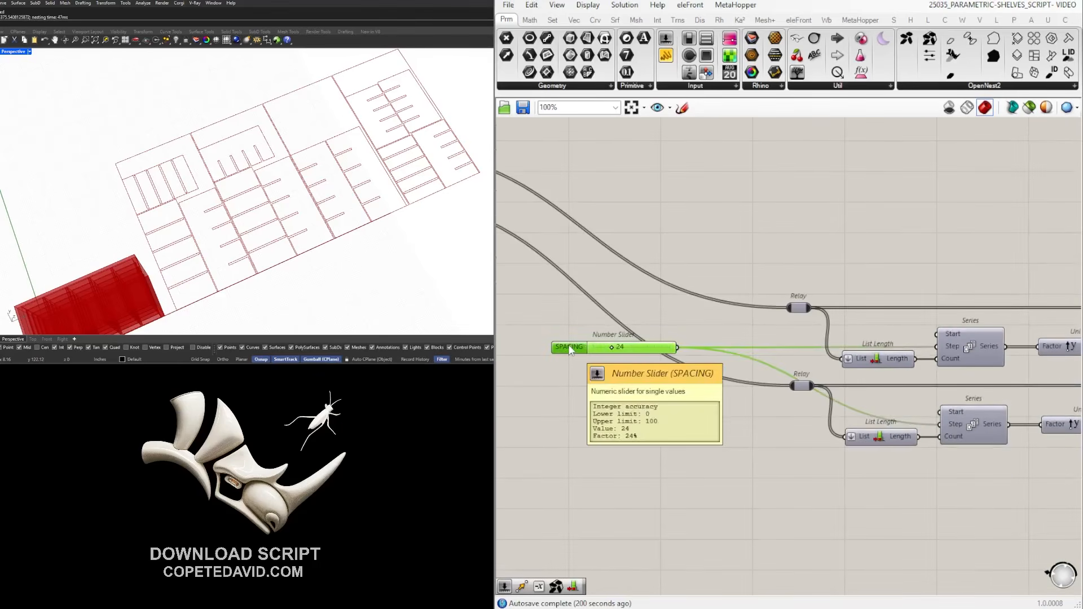
pyautogui.scroll(-5, 698, 316)
pyautogui.moveTo(697, 312); pyautogui.dragTo(755, 405, button='right')
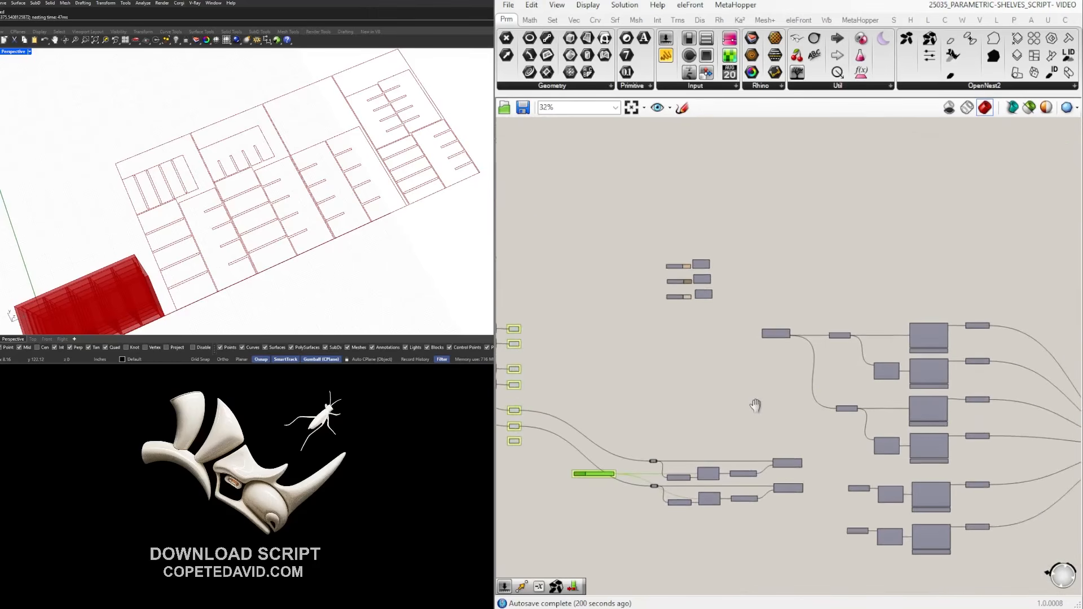
pyautogui.moveTo(919, 423); pyautogui.dragTo(776, 379, button='right')
pyautogui.scroll(3, 773, 379)
pyautogui.scroll(-2, 903, 416)
pyautogui.moveTo(950, 437); pyautogui.dragTo(959, 355, button='right')
pyautogui.scroll(3, 514, 379)
pyautogui.moveTo(513, 378); pyautogui.dragTo(801, 370, button='right')
pyautogui.scroll(-2, 930, 392)
pyautogui.moveTo(944, 394); pyautogui.dragTo(764, 386, button='right')
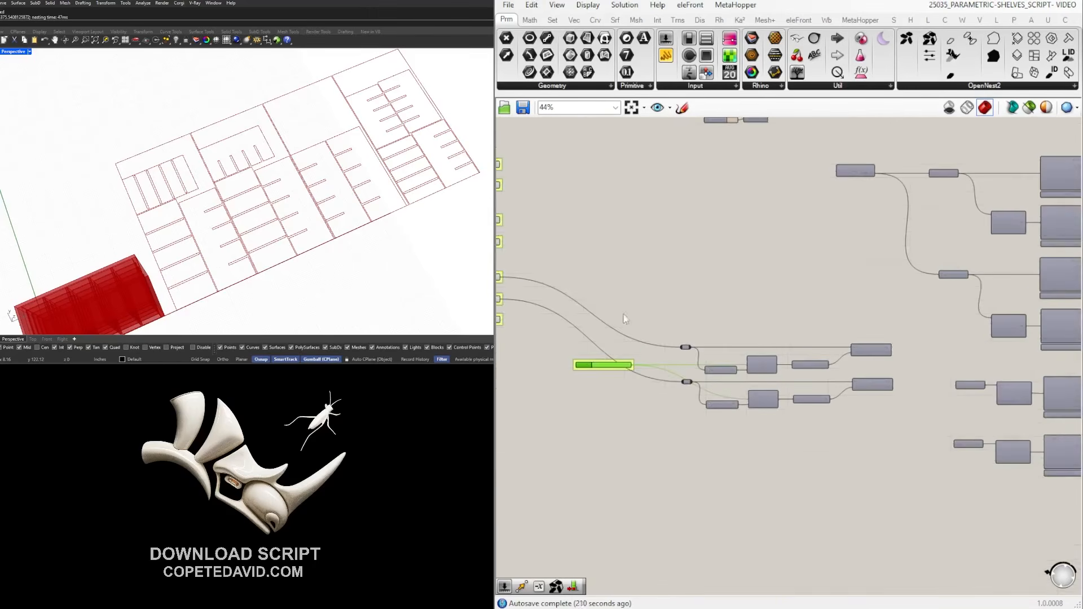
pyautogui.moveTo(1054, 377); pyautogui.dragTo(787, 378, button='right')
pyautogui.moveTo(961, 335); pyautogui.dragTo(867, 420, button='right')
pyautogui.scroll(-3, 868, 420)
pyautogui.moveTo(987, 409); pyautogui.dragTo(803, 395, button='right')
pyautogui.scroll(6, 812, 388)
pyautogui.scroll(3, 575, 348)
# Rename the 48 and 96 sliders to X SHEET and Y SHEET and align them.
pyautogui.rightClick(545, 338)
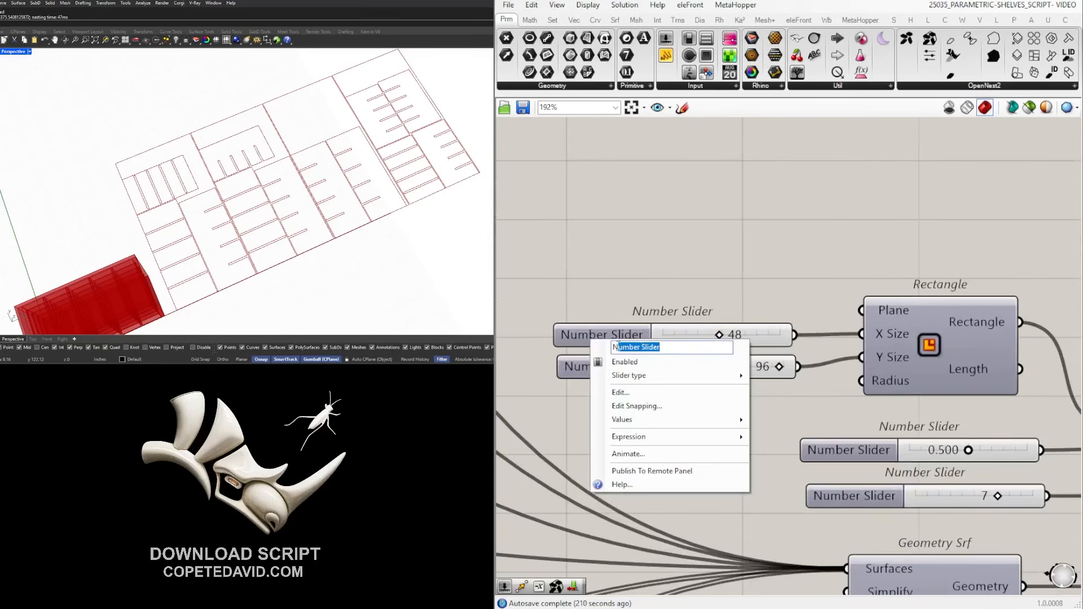
pyautogui.write('X SHEET')
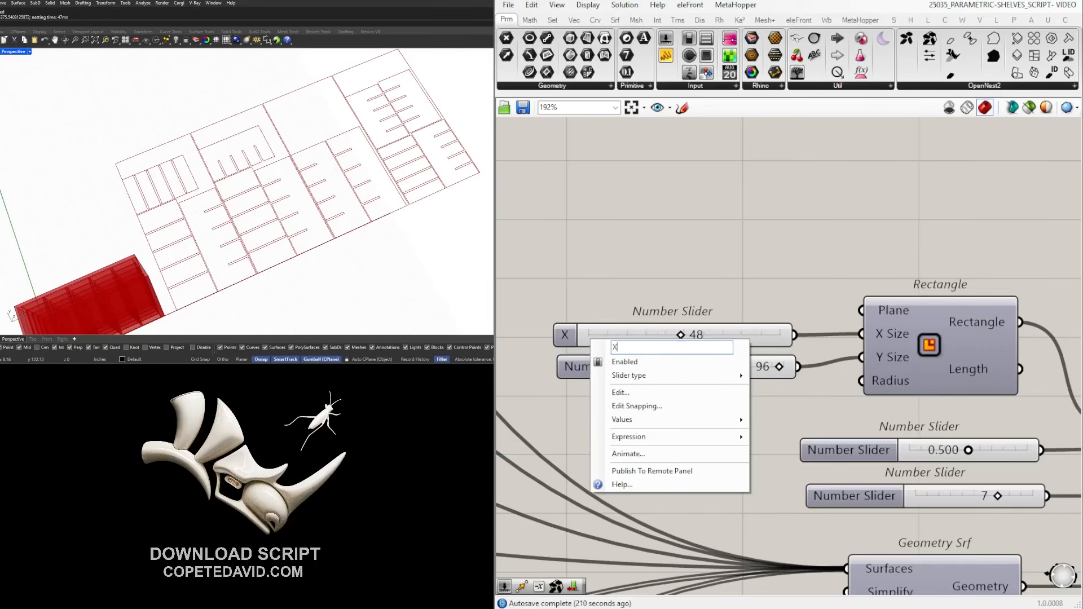
pyautogui.press('Return')
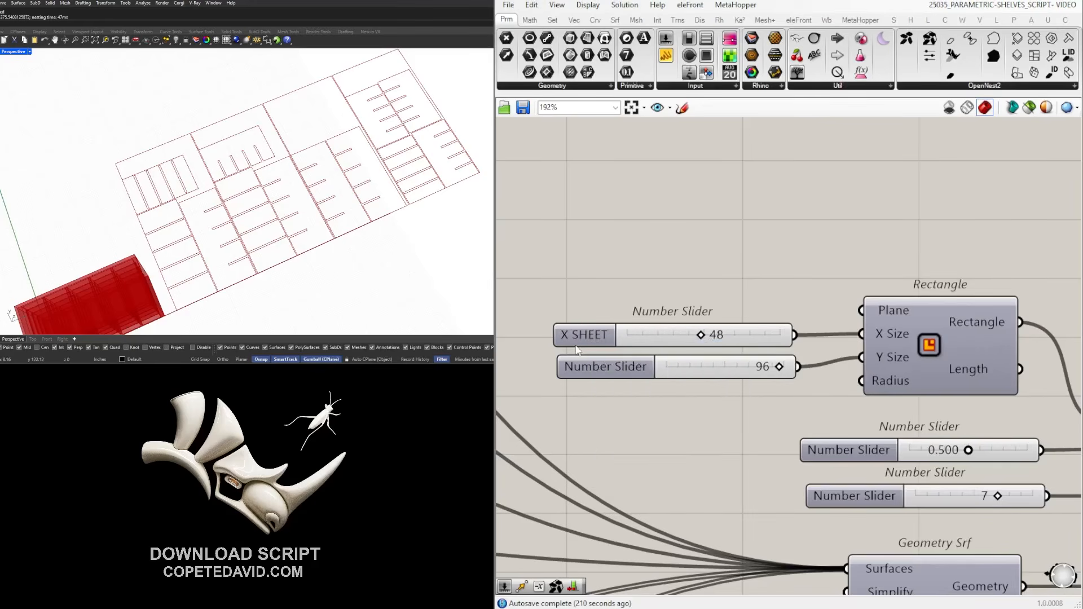
pyautogui.rightClick(609, 378)
pyautogui.write('Y SHEET')
pyautogui.press('Return')
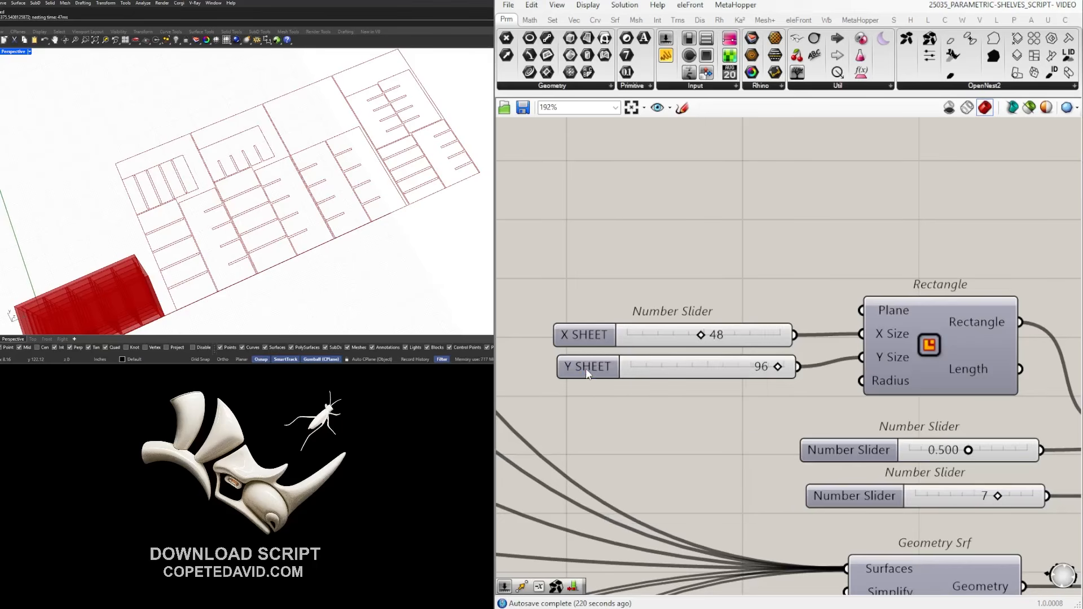
pyautogui.moveTo(585, 367); pyautogui.dragTo(581, 371)
pyautogui.moveTo(597, 334); pyautogui.dragTo(597, 313)
pyautogui.moveTo(628, 227); pyautogui.dragTo(661, 231)
# Rename the 0.500 gap slider to GAP SHEET and group it.
pyautogui.scroll(-4, 689, 334)
pyautogui.moveTo(950, 399); pyautogui.dragTo(869, 400, button='right')
pyautogui.scroll(3, 868, 400)
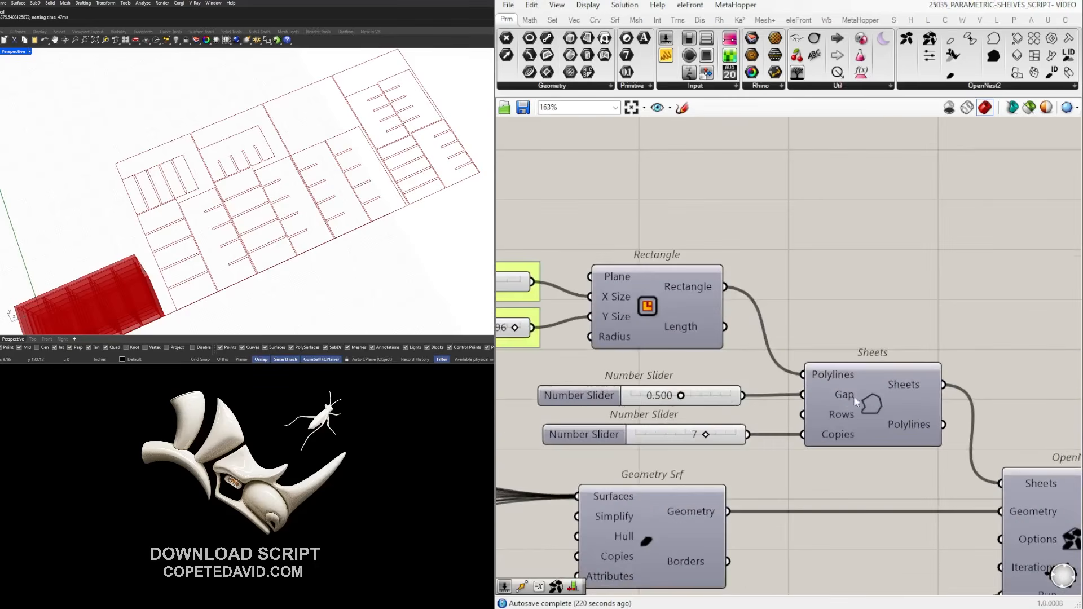
pyautogui.rightClick(589, 399)
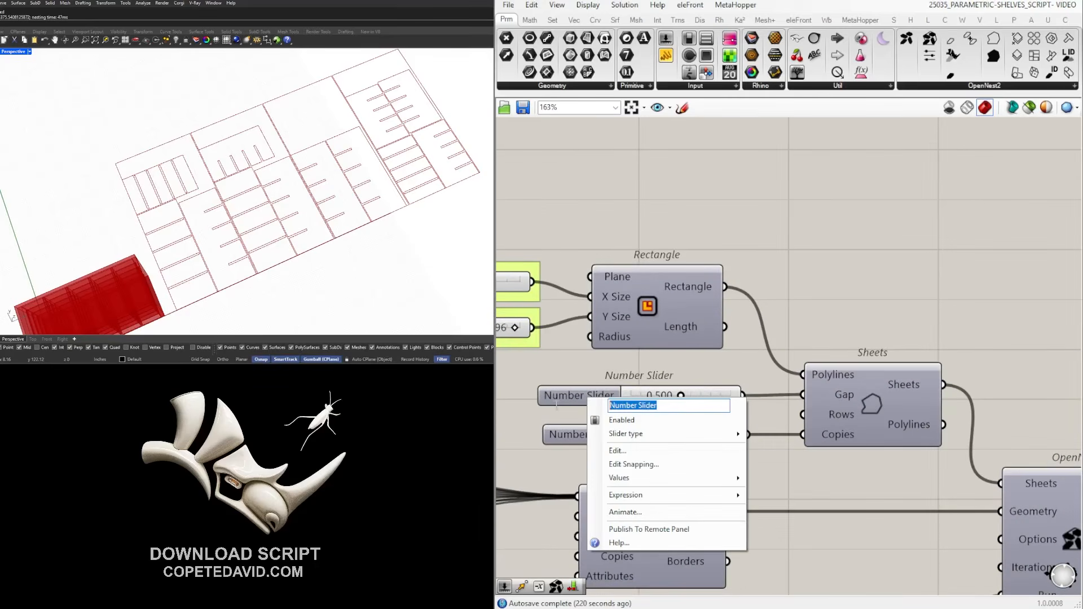
pyautogui.write('GA')
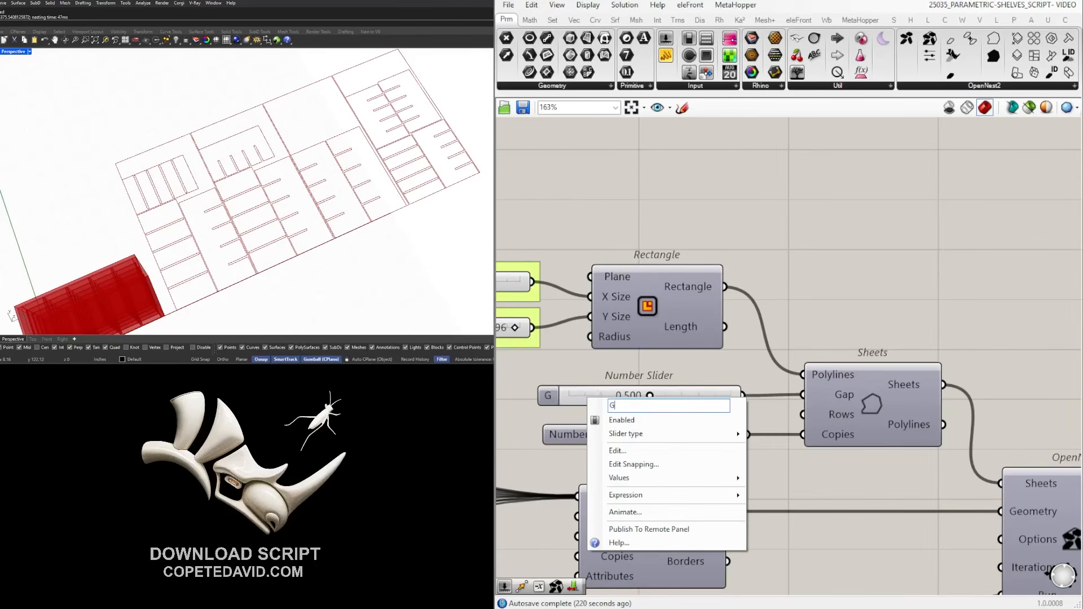
pyautogui.press('BackSpace')
pyautogui.press('BackSpace')
pyautogui.write('GAP SHEET')
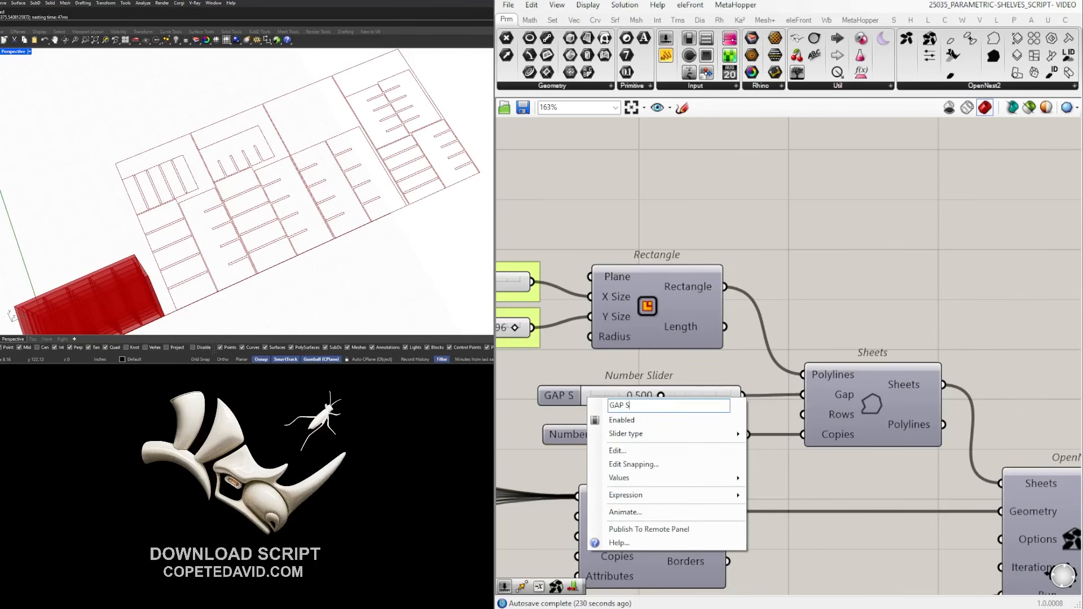
pyautogui.press('Return')
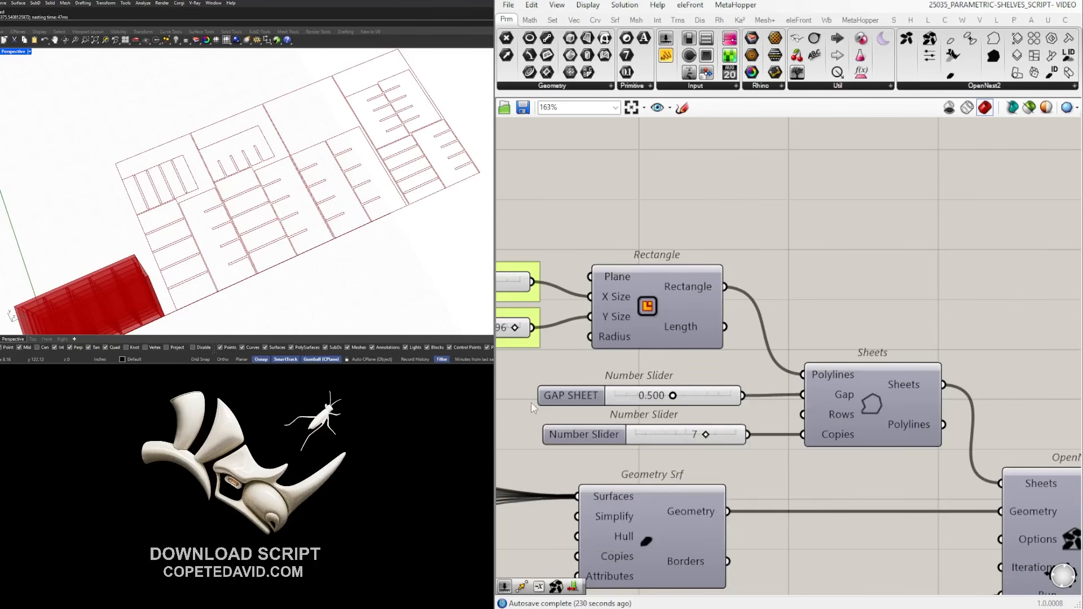
pyautogui.click(591, 402)
pyautogui.hotkey('ctrl', 'g')
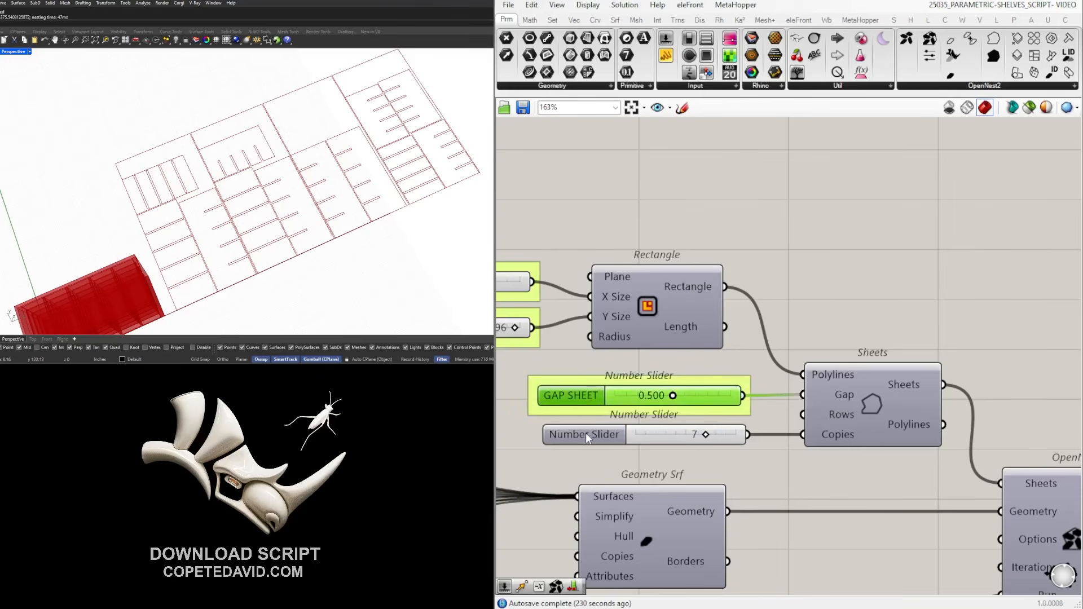
# Rename the 7 slider feeding Copies to COPIES.
pyautogui.click(585, 435)
pyautogui.rightClick(585, 446)
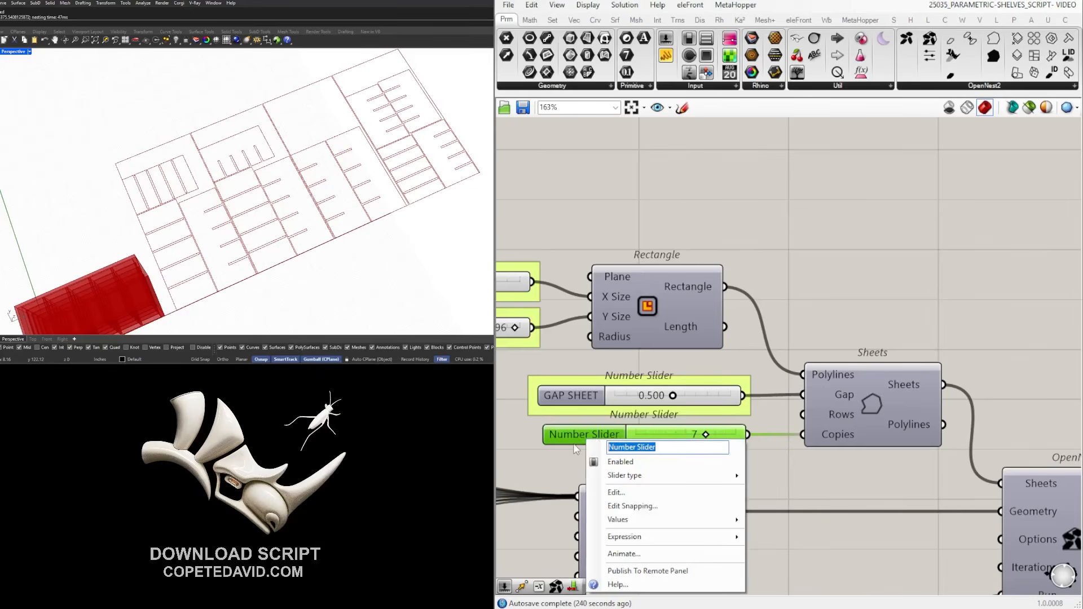
pyautogui.write('n')
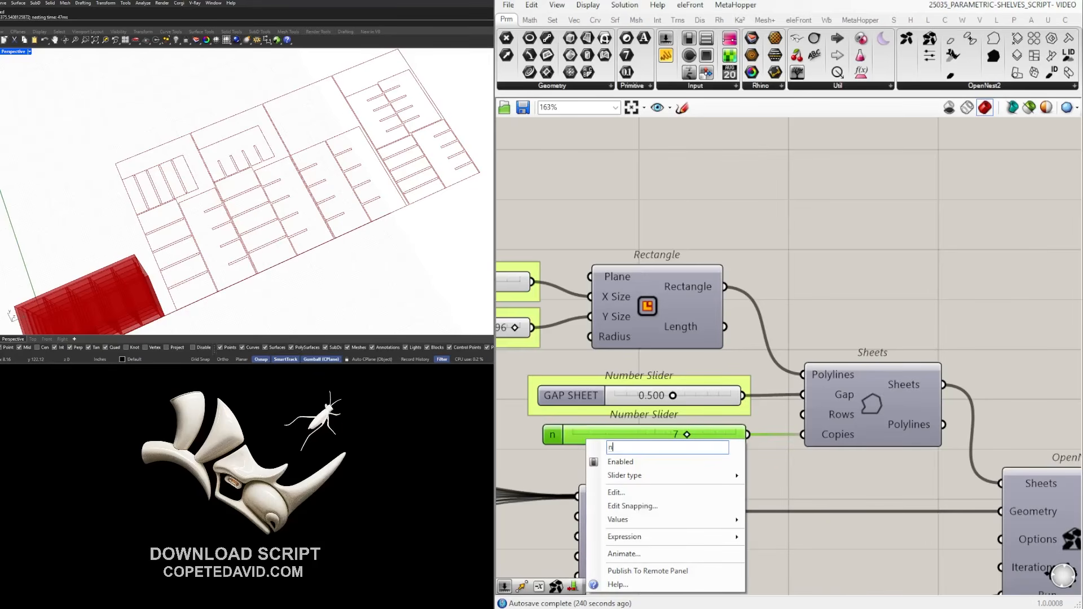
pyautogui.write('UMBER OF SHEETS')
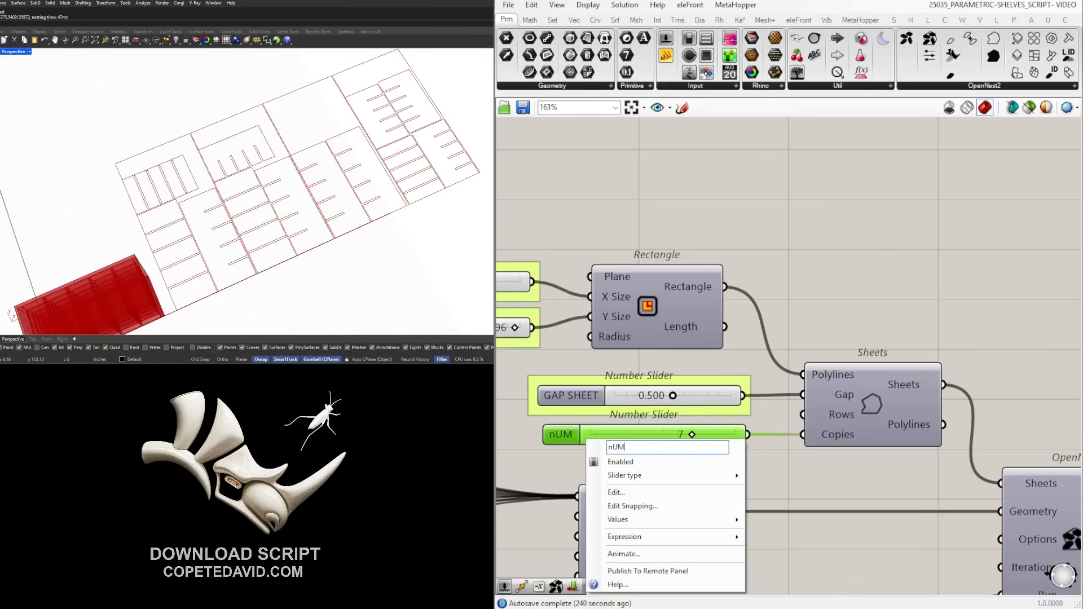
pyautogui.press('Return')
pyautogui.rightClick(641, 435)
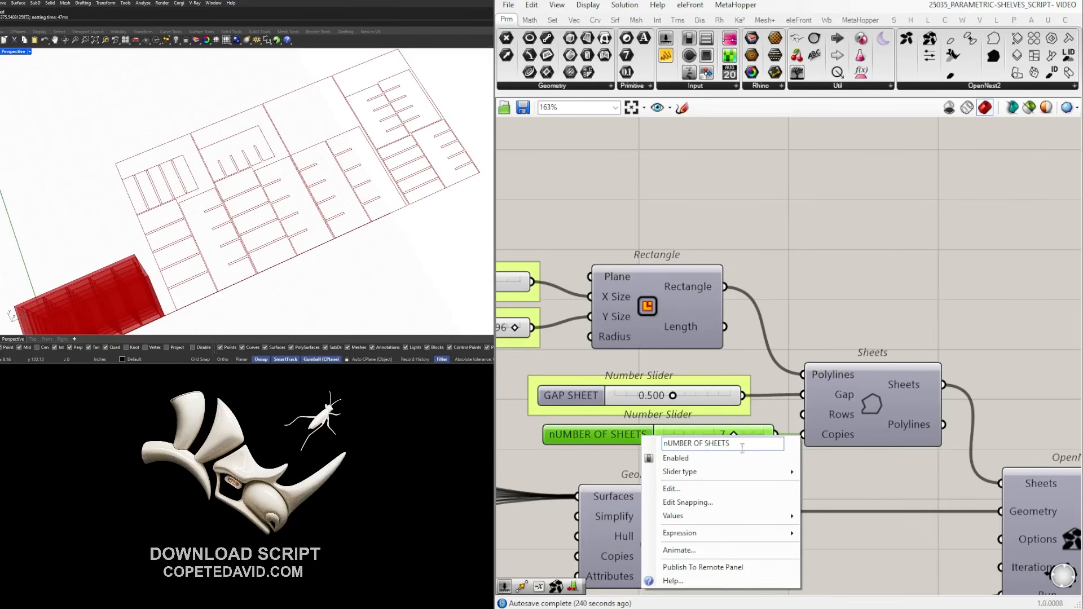
pyautogui.write('COPU')
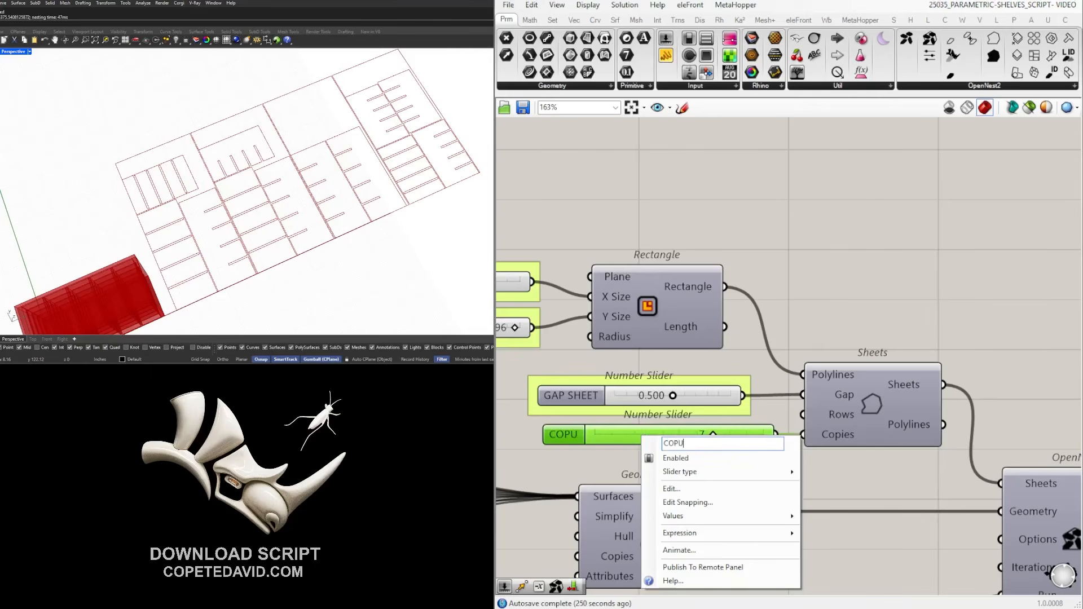
pyautogui.press('BackSpace')
pyautogui.write('IES')
pyautogui.press('Return')
pyautogui.click(846, 286)
# Move the Number Slider, Unit X and both Move components to the left.
pyautogui.scroll(-5, 891, 372)
pyautogui.moveTo(966, 433); pyautogui.dragTo(890, 389, button='right')
pyautogui.scroll(-4, 889, 389)
pyautogui.scroll(5, 1003, 423)
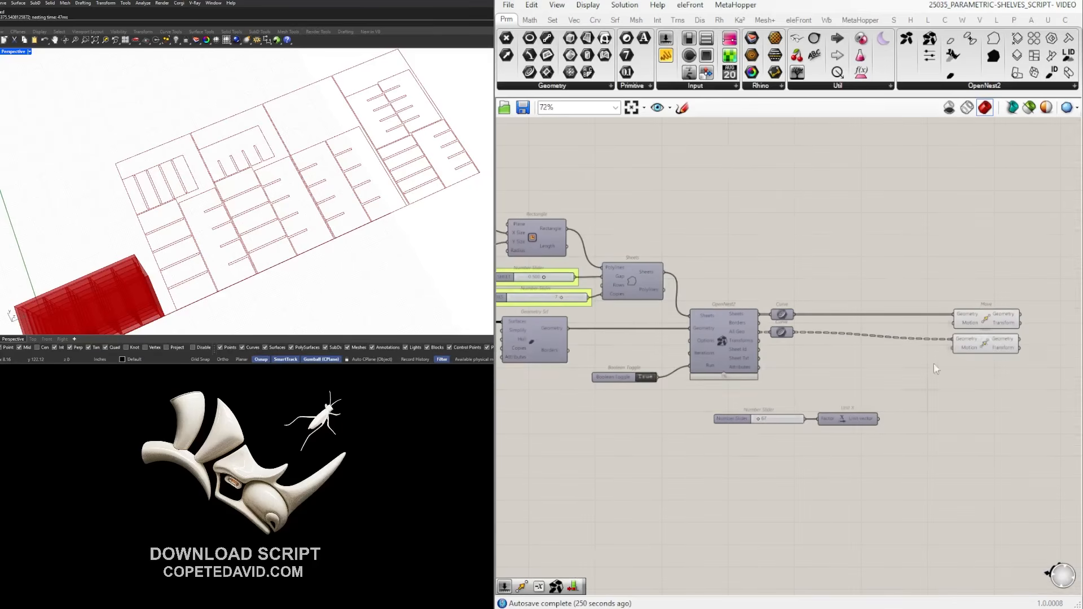
pyautogui.moveTo(1011, 359); pyautogui.dragTo(982, 324)
pyautogui.moveTo(948, 455); pyautogui.dragTo(733, 418)
pyautogui.scroll(3, 808, 415)
pyautogui.moveTo(855, 420); pyautogui.dragTo(670, 406)
pyautogui.click(892, 413)
pyautogui.scroll(-3, 888, 414)
pyautogui.moveTo(943, 404); pyautogui.dragTo(888, 323)
pyautogui.click(829, 373)
pyautogui.scroll(5, 700, 390)
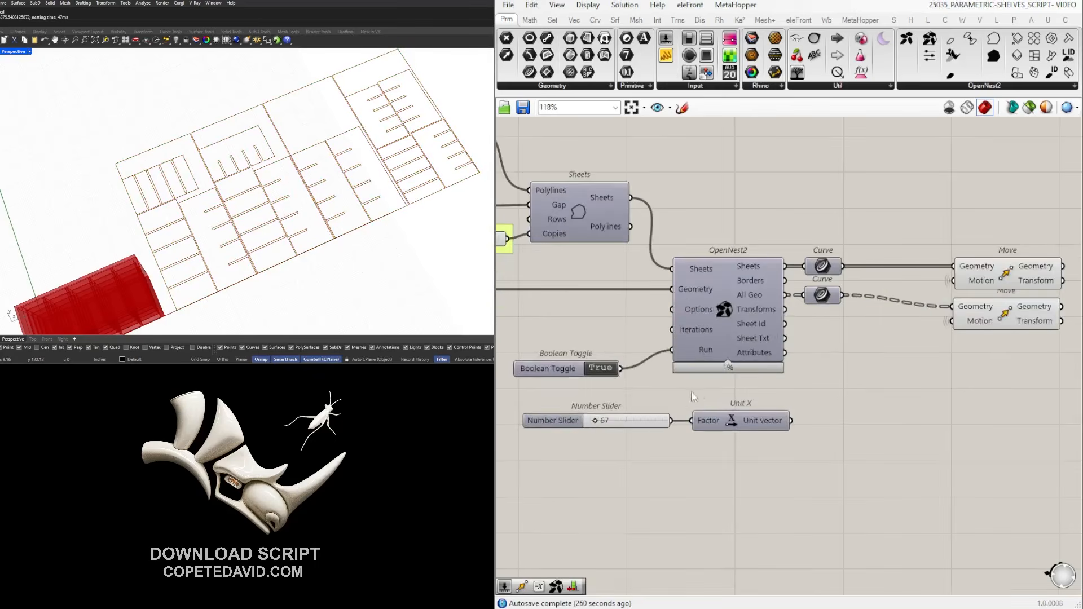
# Rename the Unit X Number Slider to SHEET SHIFT and group it.
pyautogui.moveTo(510, 408); pyautogui.dragTo(730, 397, button='right')
pyautogui.rightClick(730, 398)
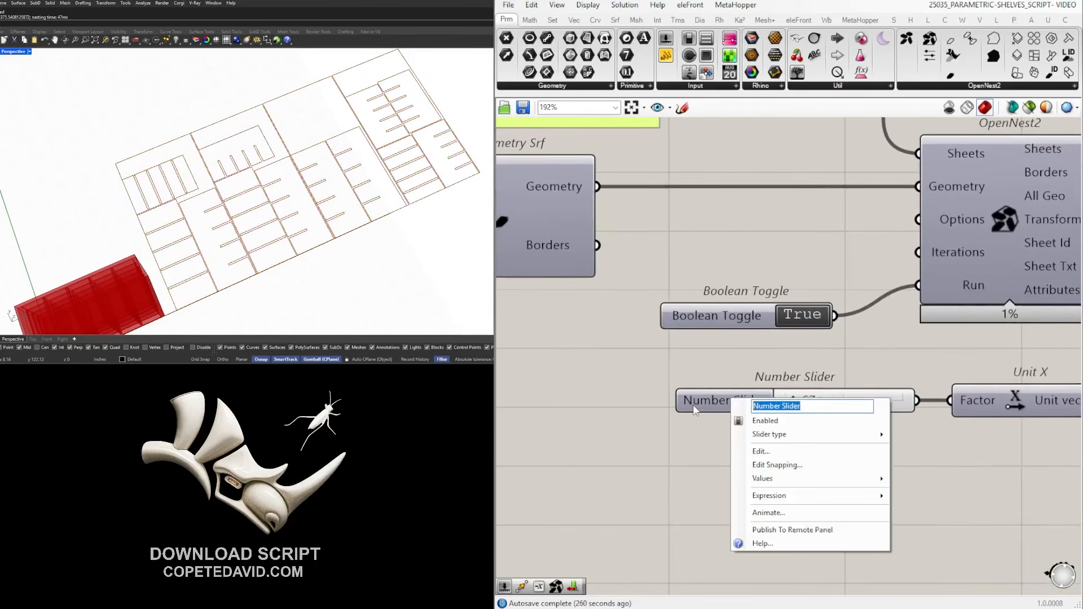
pyautogui.write('SHEET SHIFT')
pyautogui.press('Return')
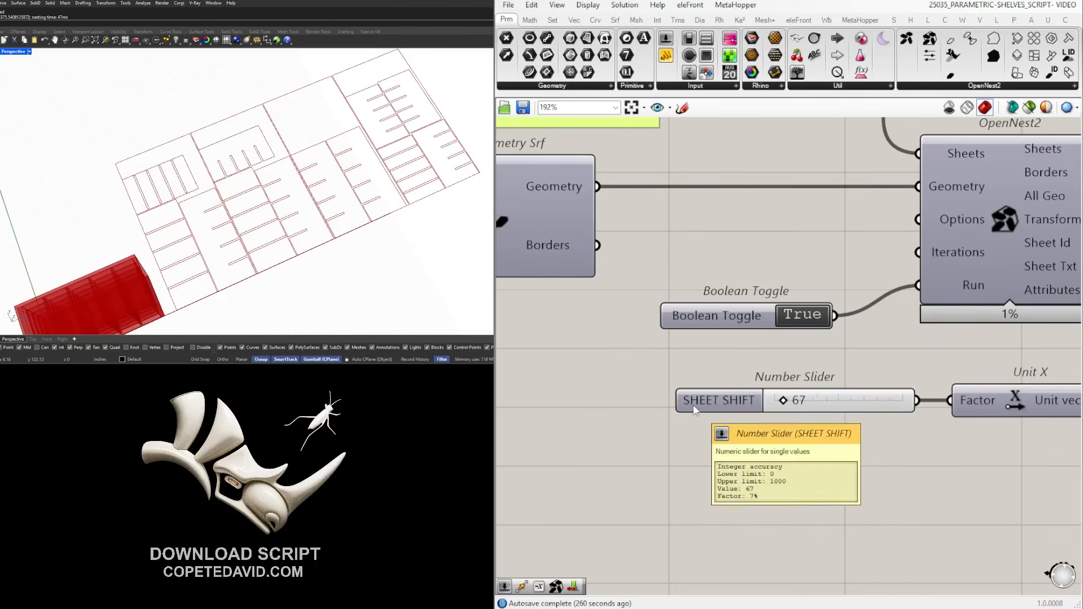
pyautogui.click(693, 405)
pyautogui.hotkey('ctrl', 'g')
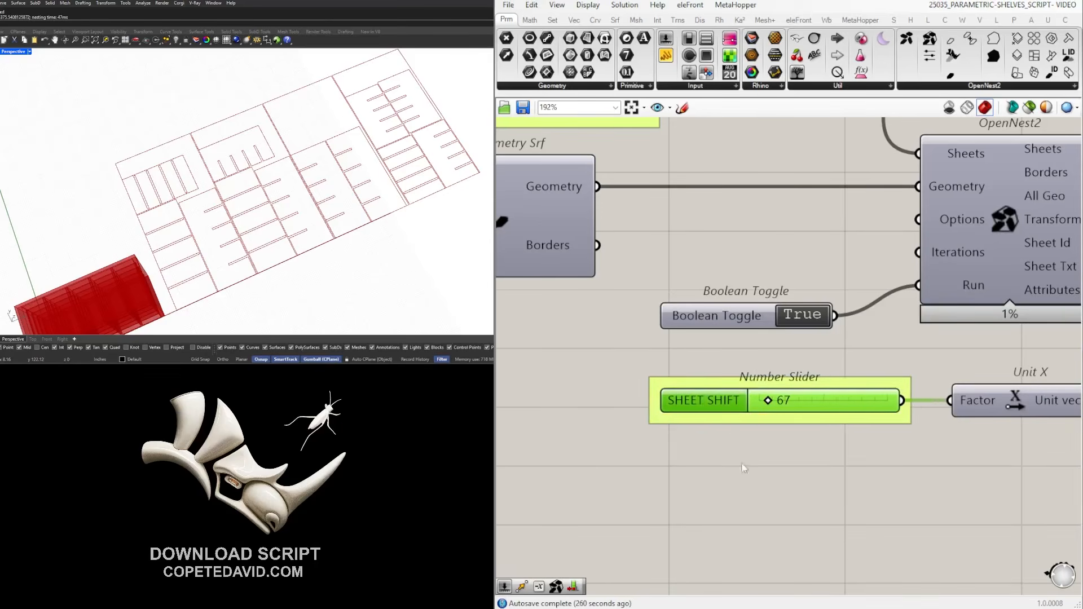
pyautogui.click(731, 440)
pyautogui.scroll(-6, 232, 182)
pyautogui.scroll(-8, 863, 344)
pyautogui.moveTo(889, 390); pyautogui.dragTo(971, 349, button='right')
pyautogui.scroll(-5, 971, 349)
pyautogui.moveTo(863, 367); pyautogui.dragTo(957, 334, button='right')
pyautogui.scroll(5, 837, 242)
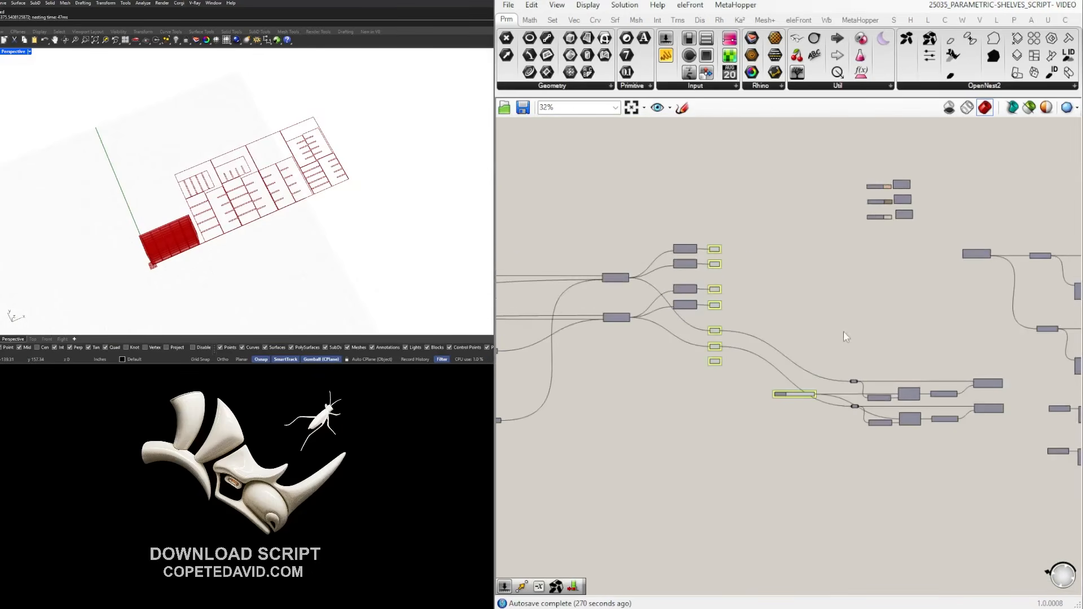
pyautogui.scroll(-2, 845, 331)
pyautogui.moveTo(648, 346); pyautogui.dragTo(822, 336, button='right')
pyautogui.scroll(-1, 822, 336)
pyautogui.scroll(7, 655, 345)
pyautogui.scroll(-5, 655, 347)
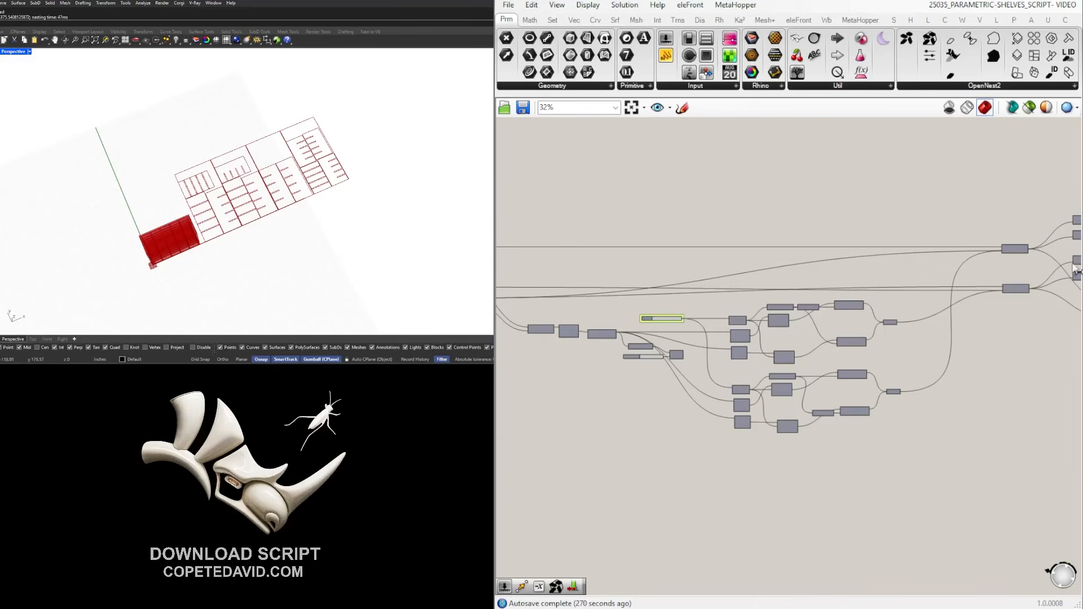
pyautogui.scroll(10, 152, 265)
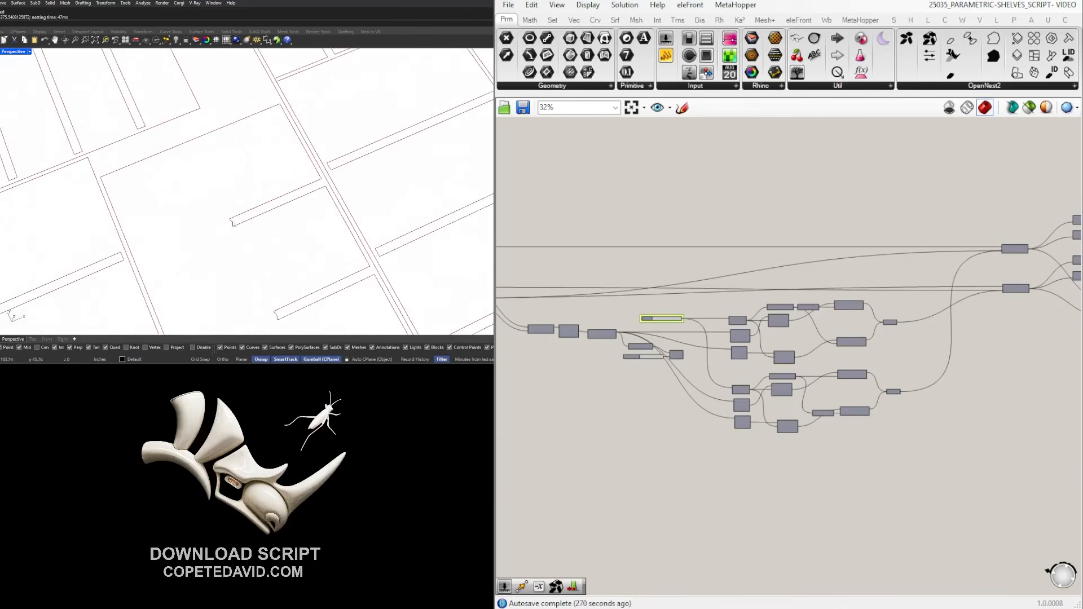
pyautogui.scroll(-4, 871, 359)
pyautogui.moveTo(959, 360); pyautogui.dragTo(781, 381, button='right')
pyautogui.scroll(5, 813, 338)
pyautogui.scroll(-3, 1013, 359)
pyautogui.moveTo(1052, 368); pyautogui.dragTo(631, 340, button='right')
pyautogui.scroll(1, 631, 340)
pyautogui.scroll(1, 631, 346)
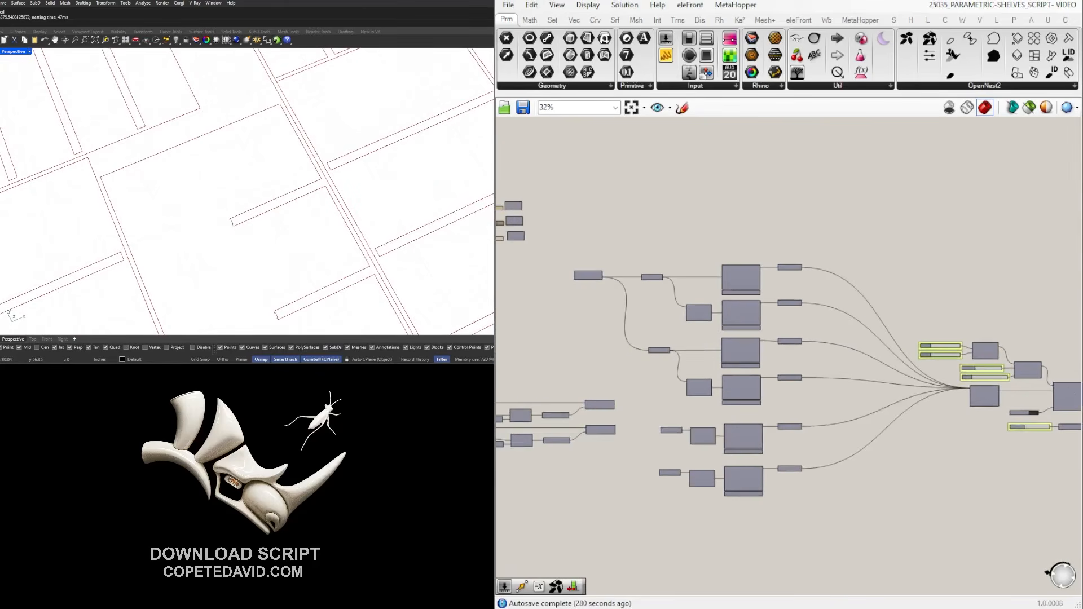
pyautogui.scroll(-8, 247, 247)
pyautogui.moveTo(192, 308); pyautogui.dragTo(212, 262, button='right')
pyautogui.moveTo(982, 384); pyautogui.dragTo(709, 382, button='right')
pyautogui.scroll(5, 895, 381)
pyautogui.moveTo(821, 435); pyautogui.dragTo(958, 386, button='right')
pyautogui.scroll(-1, 959, 387)
pyautogui.moveTo(1043, 486); pyautogui.dragTo(582, 197)
pyautogui.click(672, 195)
pyautogui.scroll(-3, 712, 214)
pyautogui.moveTo(711, 214); pyautogui.dragTo(892, 235, button='right')
pyautogui.click(631, 108)
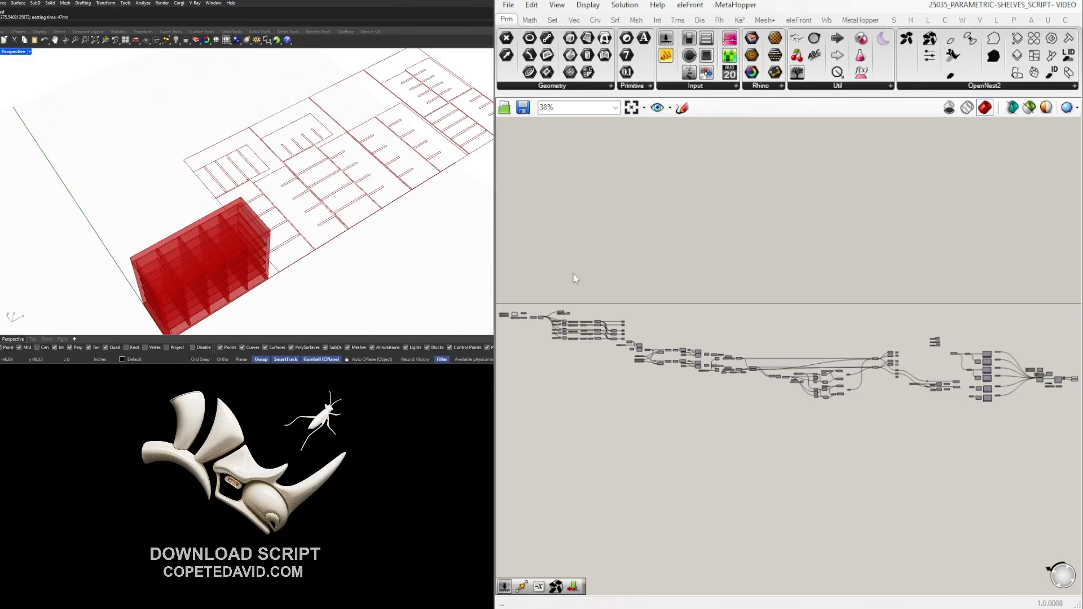
# Shift both Move components beside OpenNest2 slightly to the left.
pyautogui.scroll(5, 837, 360)
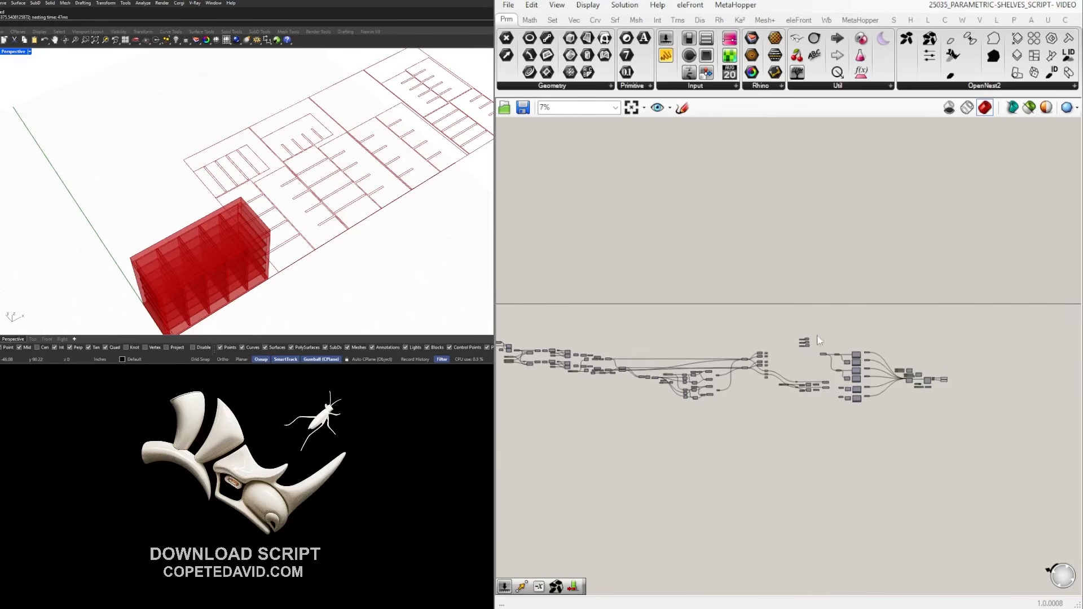
pyautogui.scroll(3, 837, 361)
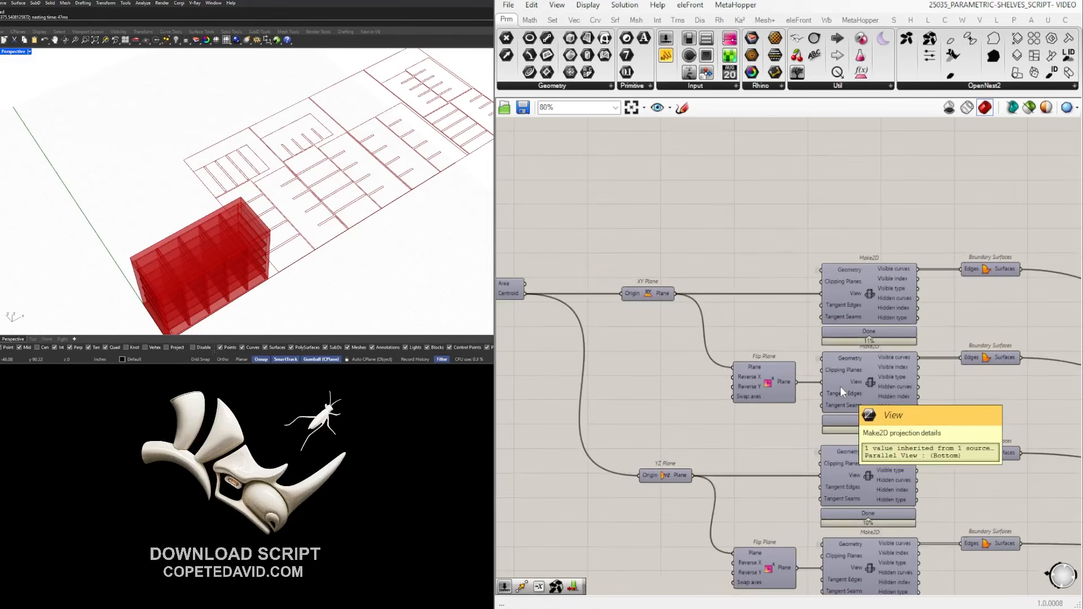
pyautogui.scroll(-5, 852, 373)
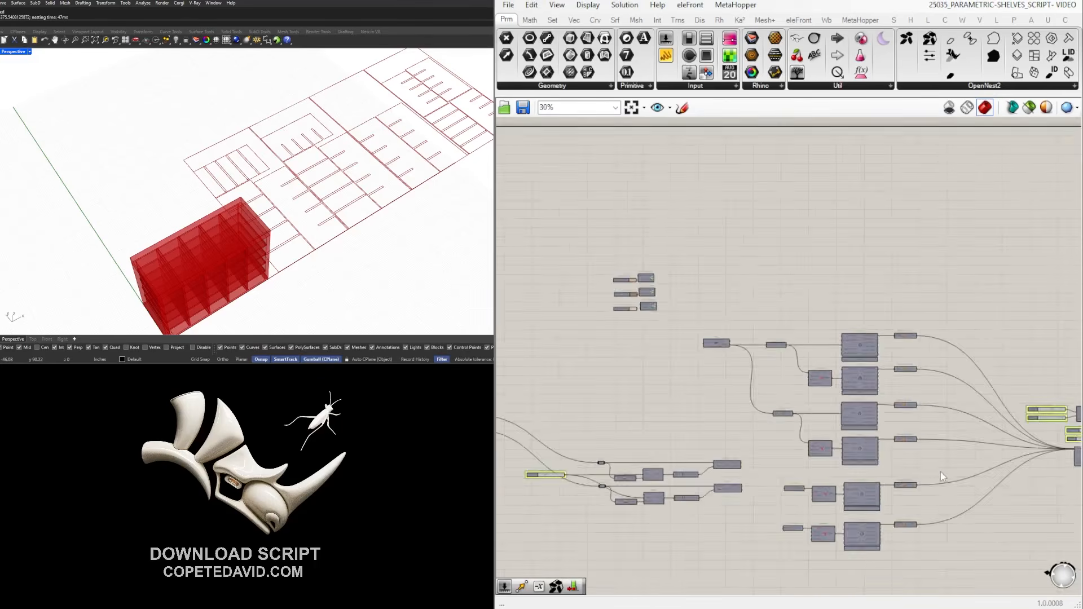
pyautogui.moveTo(940, 477); pyautogui.dragTo(682, 448, button='right')
pyautogui.scroll(5, 878, 434)
pyautogui.moveTo(1043, 446); pyautogui.dragTo(829, 437, button='right')
pyautogui.moveTo(939, 431); pyautogui.dragTo(872, 327)
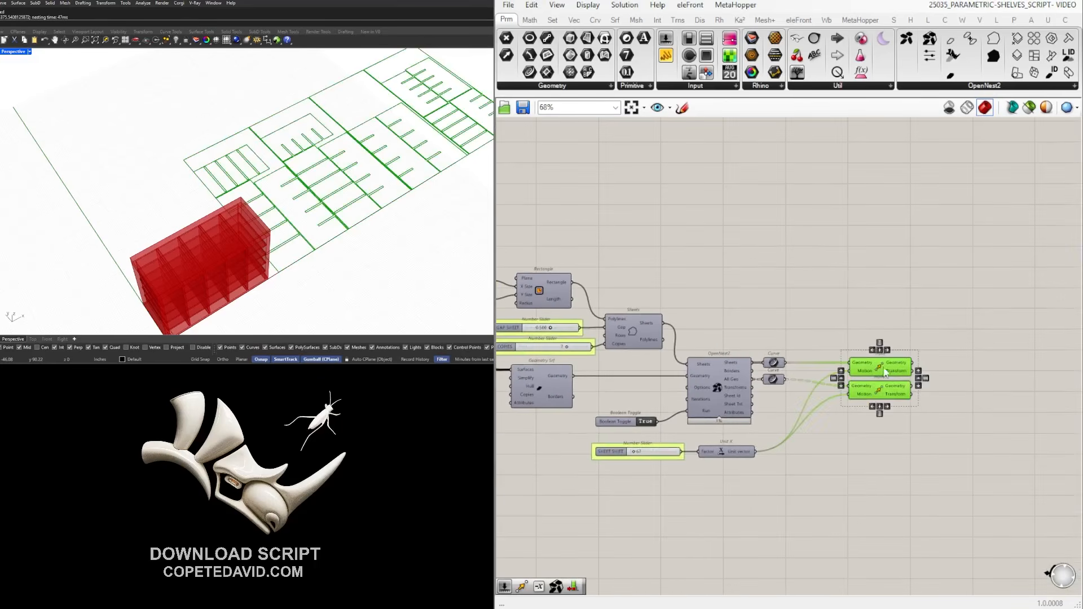
pyautogui.moveTo(884, 371); pyautogui.dragTo(872, 371)
pyautogui.click(902, 332)
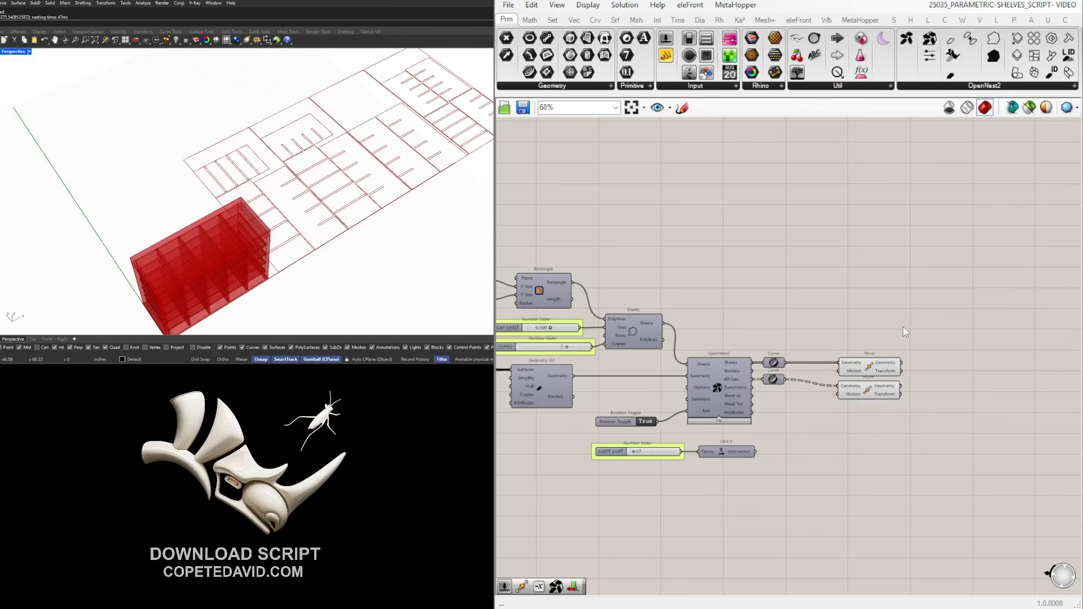
# Orbit the Rhino view around the shelf and nested sheets, then nudge the second Curve component.
pyautogui.moveTo(342, 230); pyautogui.dragTo(372, 174, button='right')
pyautogui.scroll(-4, 223, 210)
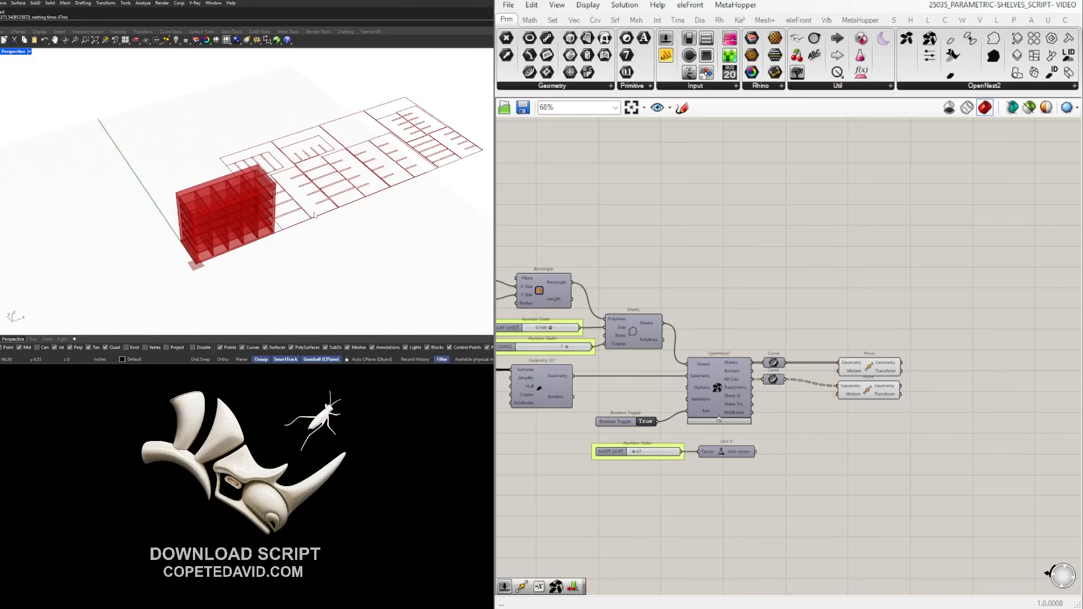
pyautogui.moveTo(315, 216); pyautogui.dragTo(333, 266, button='right')
pyautogui.keyDown('shift'); pyautogui.moveTo(421, 216); pyautogui.dragTo(338, 270, button='right'); pyautogui.keyUp('shift')
pyautogui.keyDown('shift'); pyautogui.moveTo(338, 271); pyautogui.dragTo(263, 210, button='right'); pyautogui.keyUp('shift')
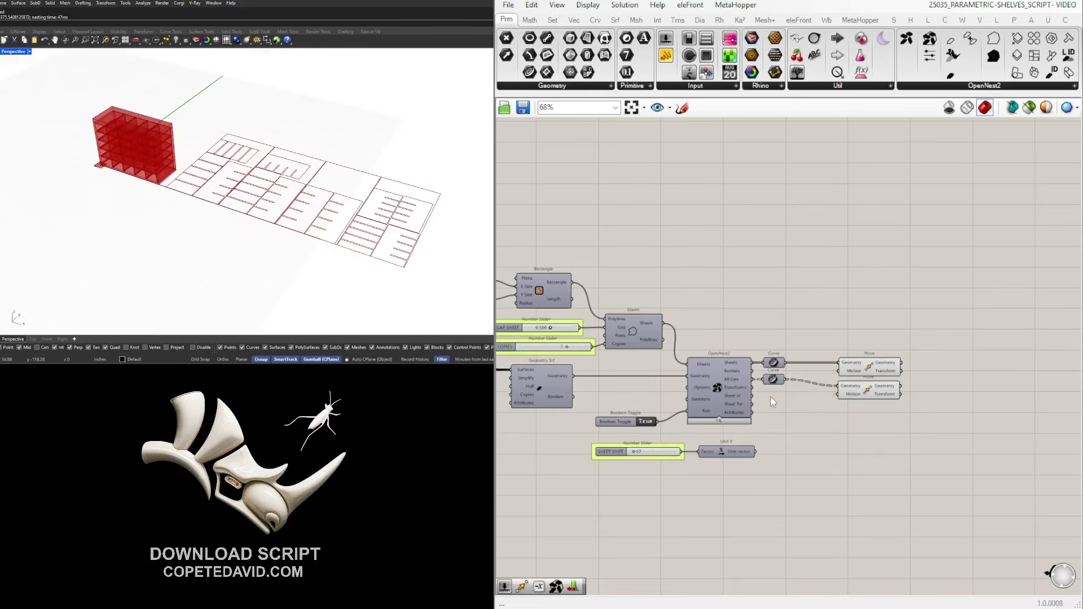
pyautogui.moveTo(775, 380); pyautogui.dragTo(778, 387)
pyautogui.click(796, 303)
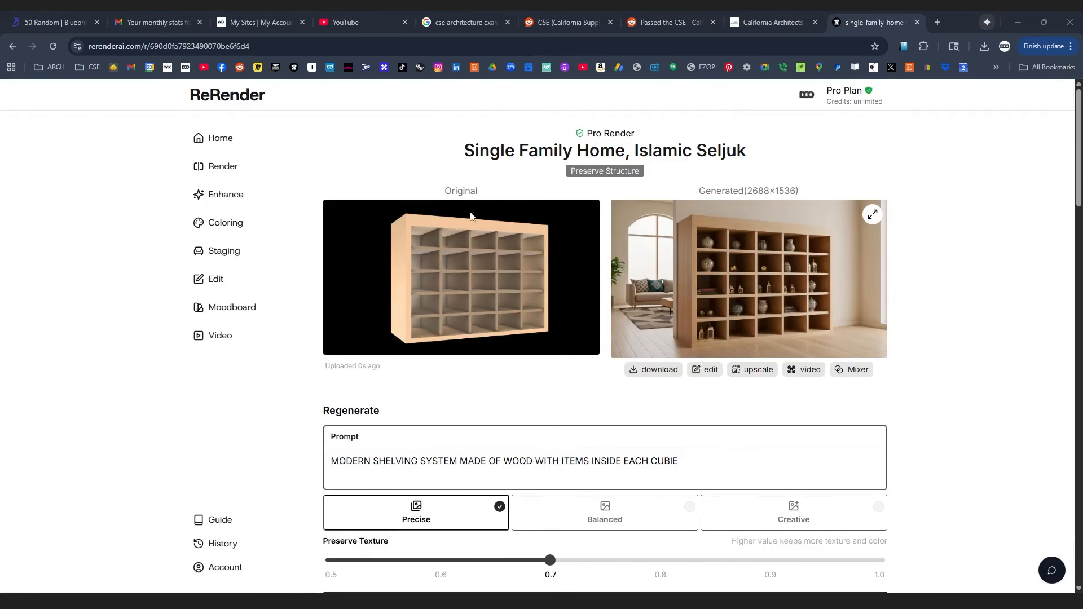
# Scroll down to the ReRender style options and back up to the wooden cubby render.
pyautogui.scroll(-10, 987, 293)
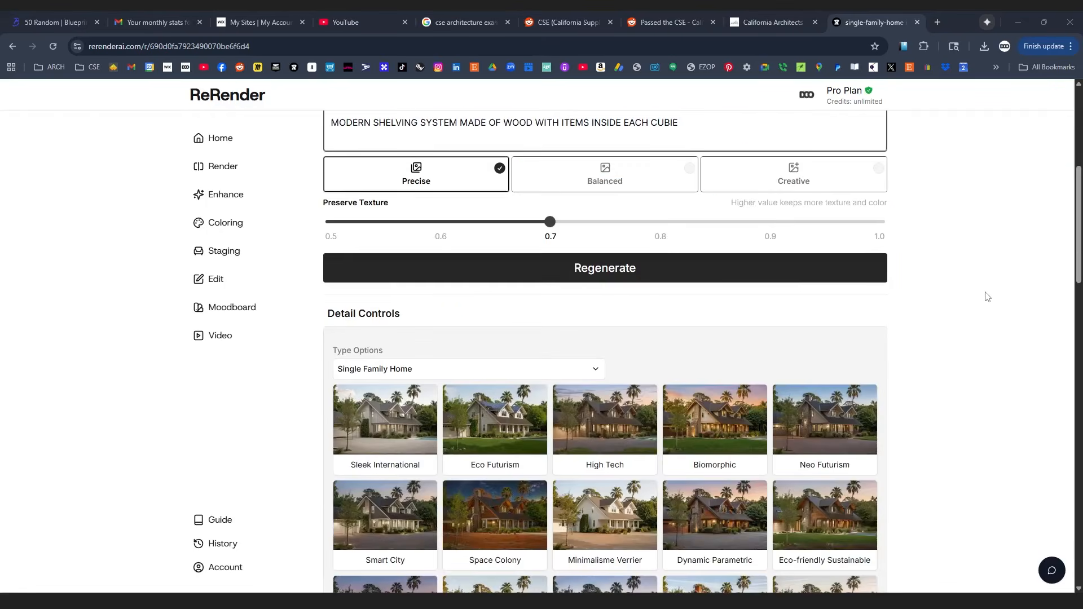
pyautogui.scroll(-5, 991, 297)
pyautogui.scroll(20, 991, 297)
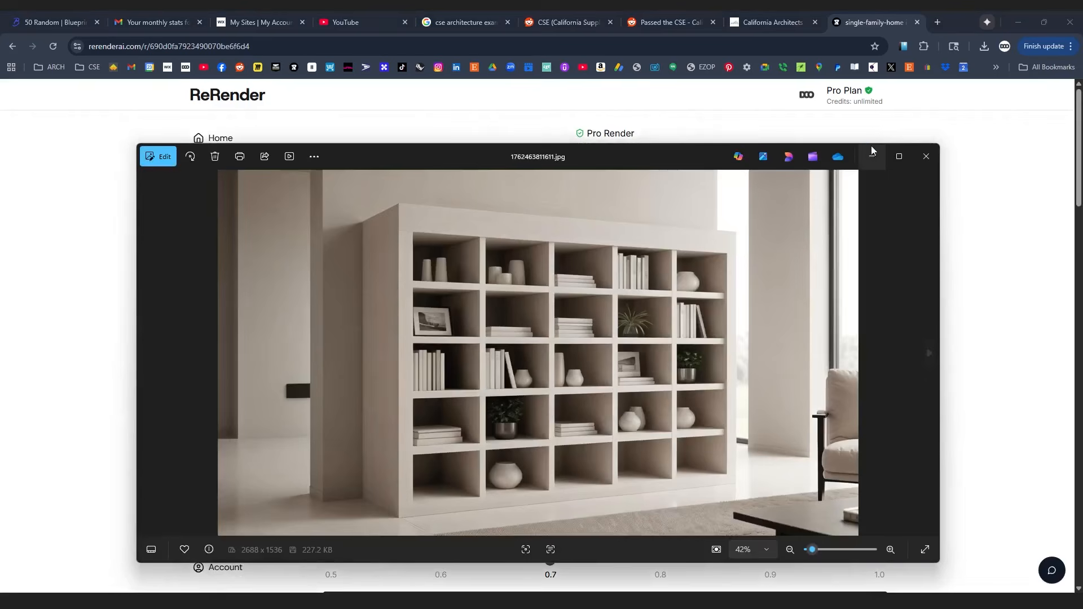
# Maximize Photos, browse through three more cubby shelf renders, then close the viewer.
pyautogui.click(900, 155)
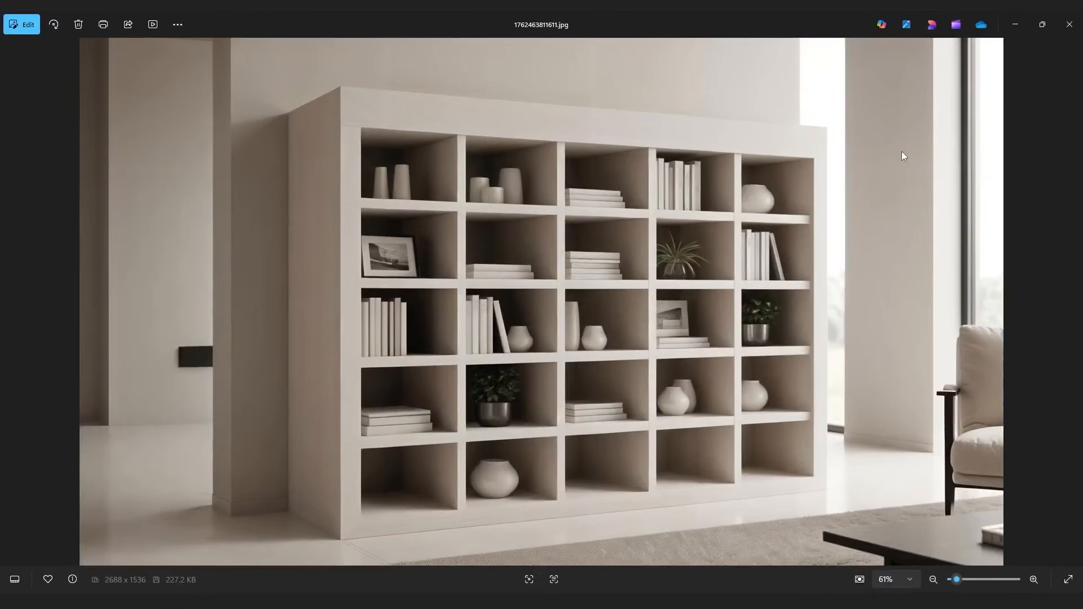
pyautogui.press('Right')
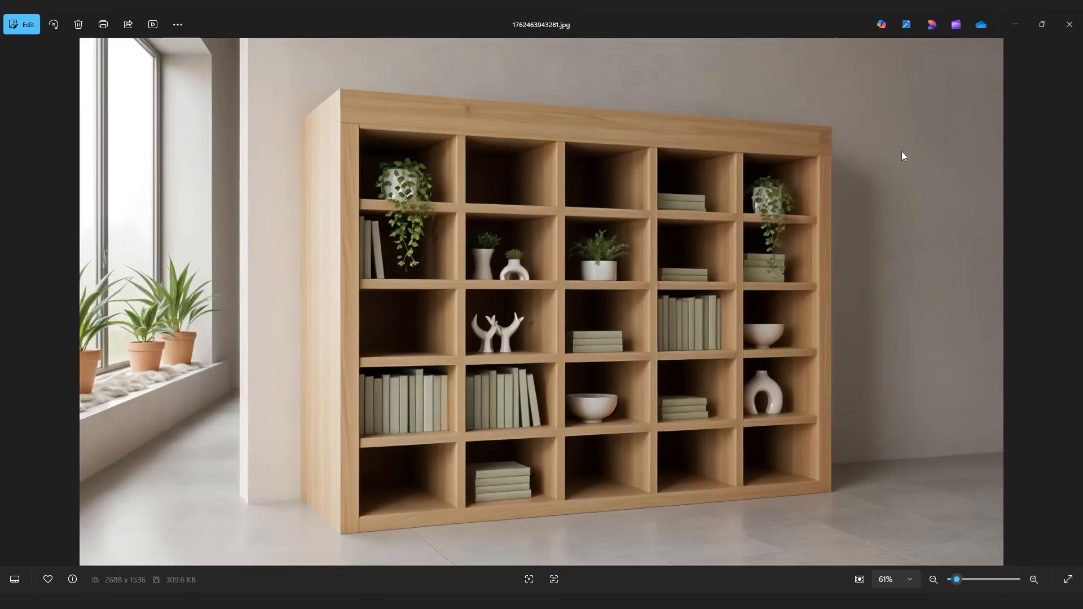
pyautogui.press('Right')
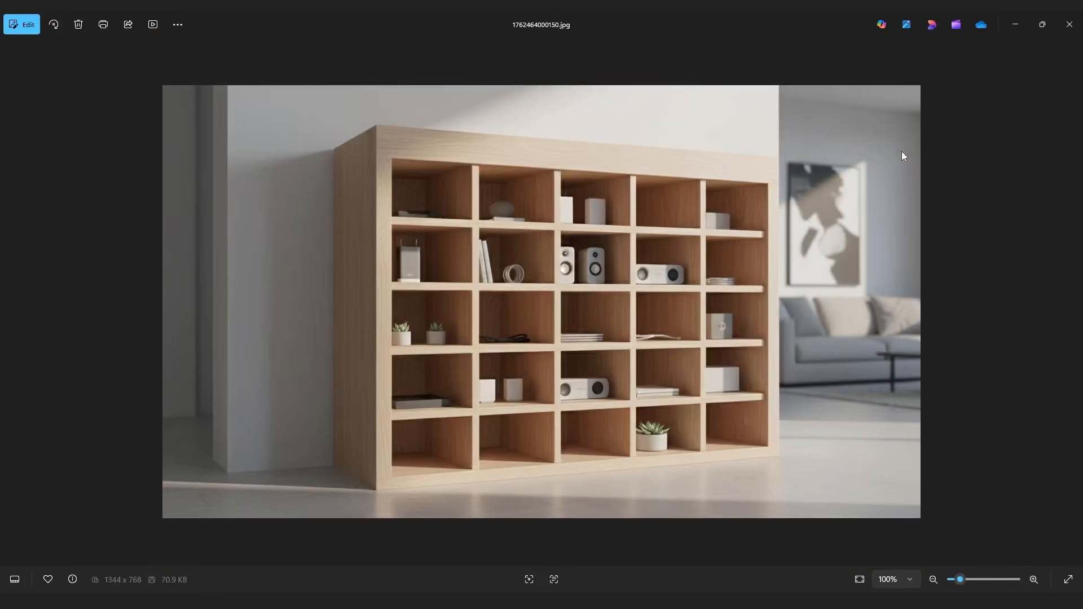
pyautogui.press('Right')
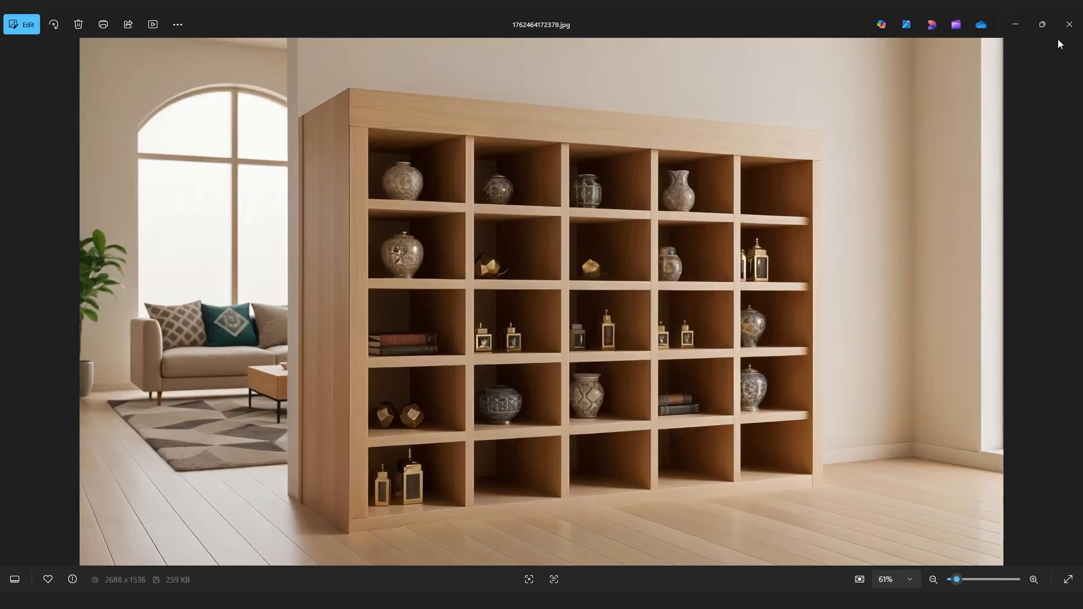
pyautogui.click(1068, 24)
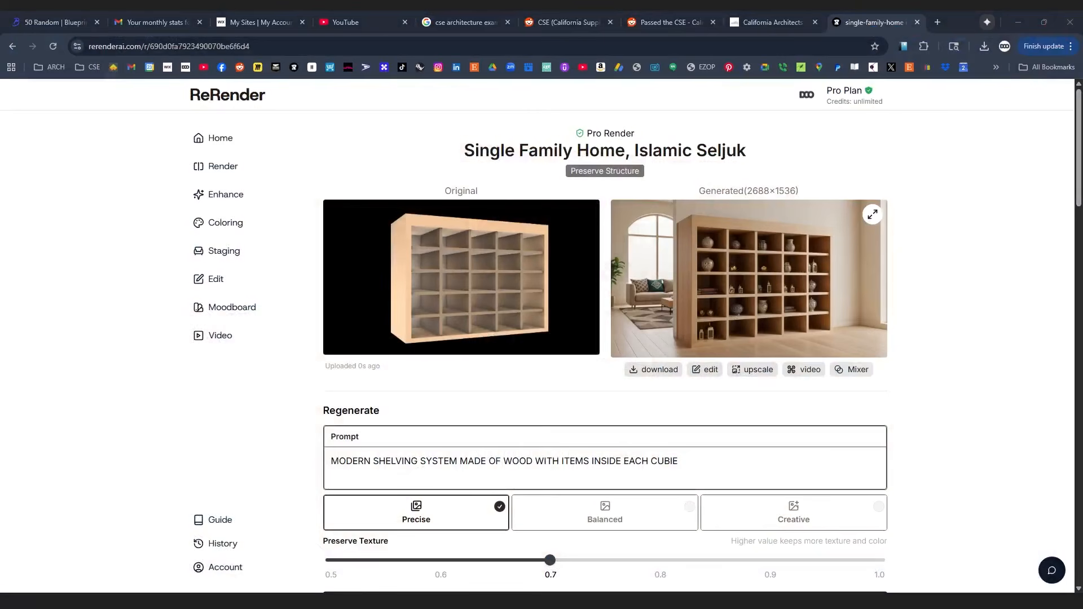